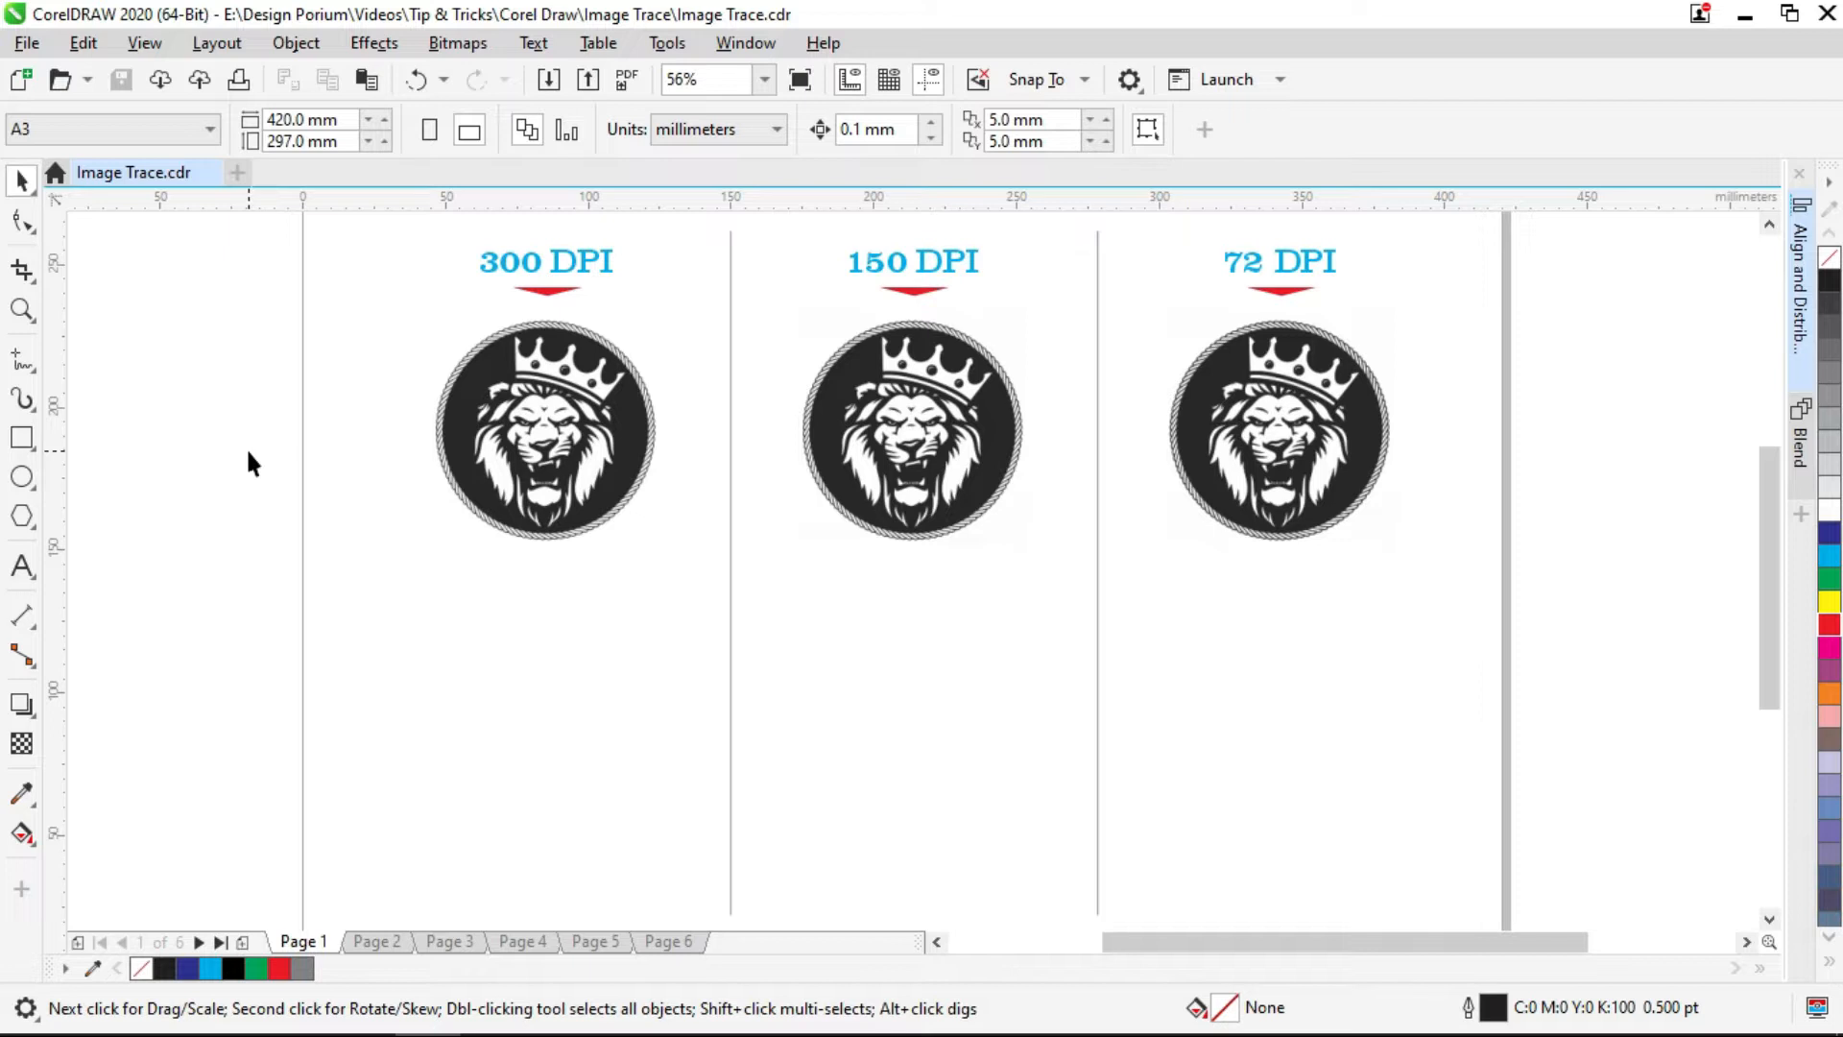
- Examine the 300 DPI lion image and open Page 6 with the DPI dot comparison
{"action": "key", "text": "z"}
{"action": "left_click_drag", "start_coordinate": [405, 274], "coordinate": [862, 597]}
{"action": "key", "text": "F3"}
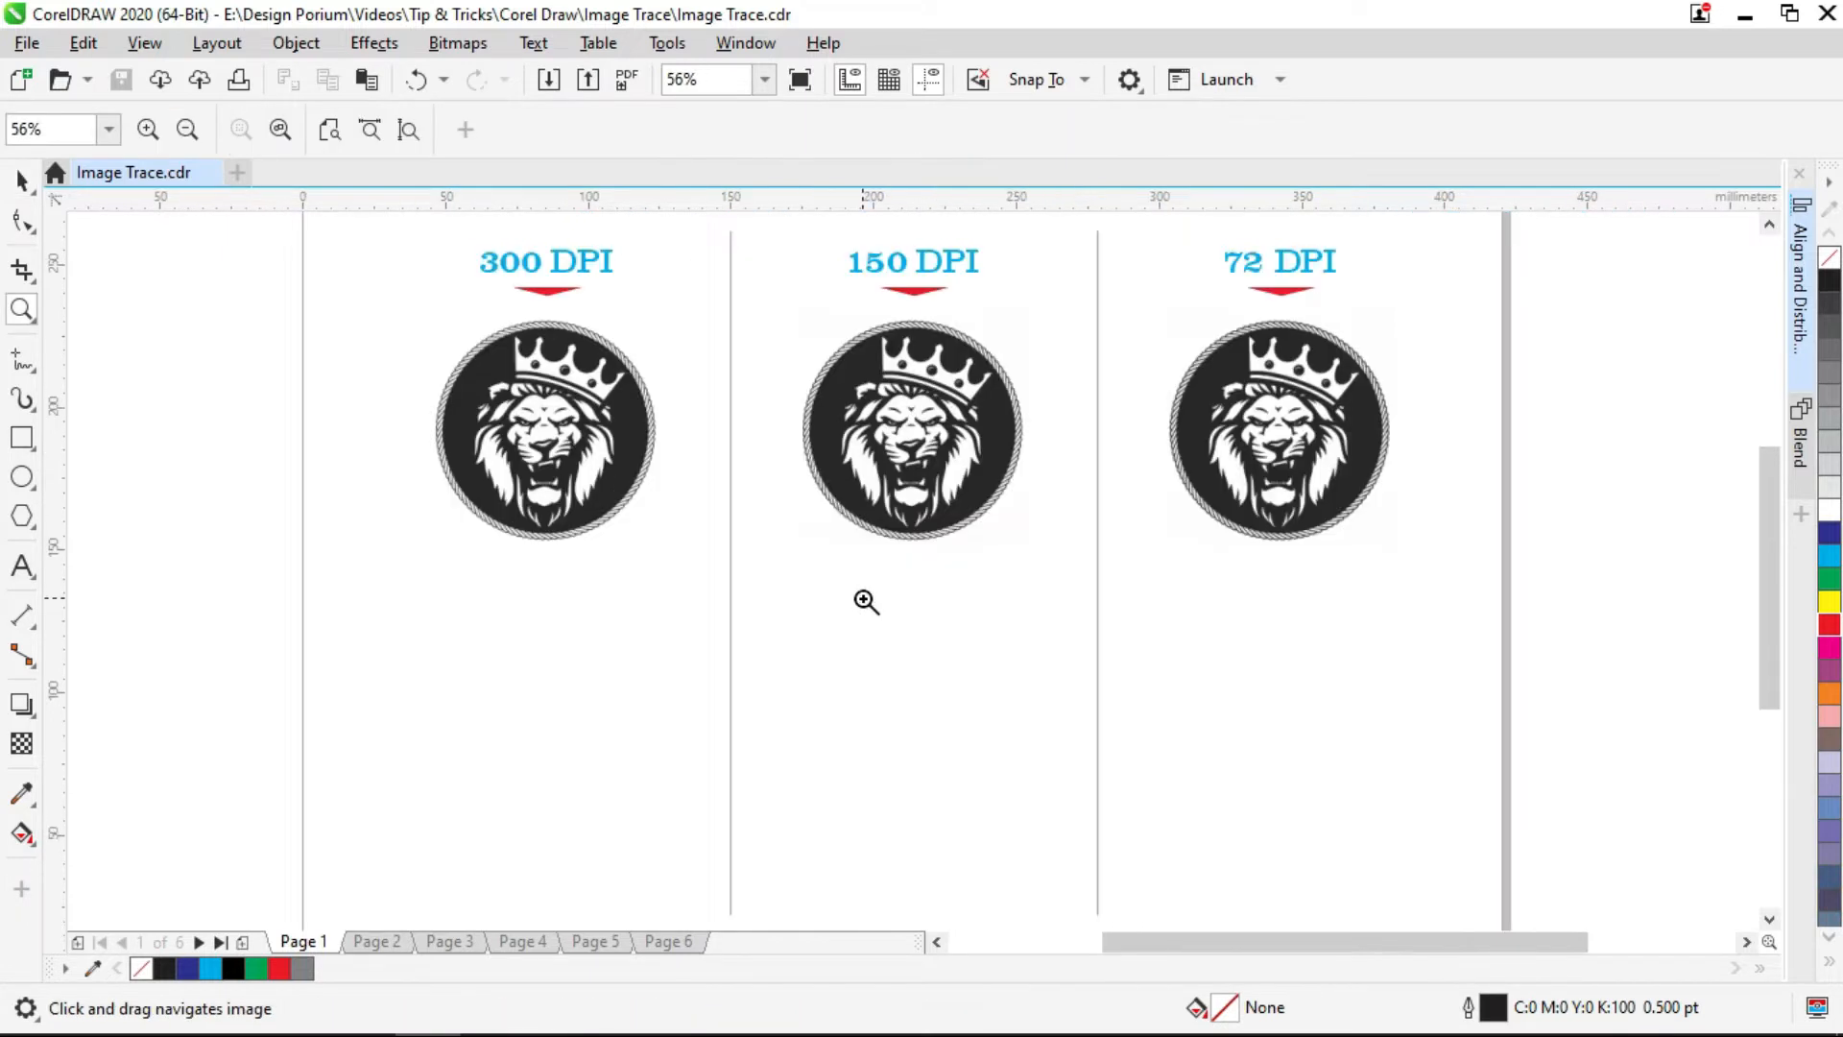
{"action": "key", "text": "space"}
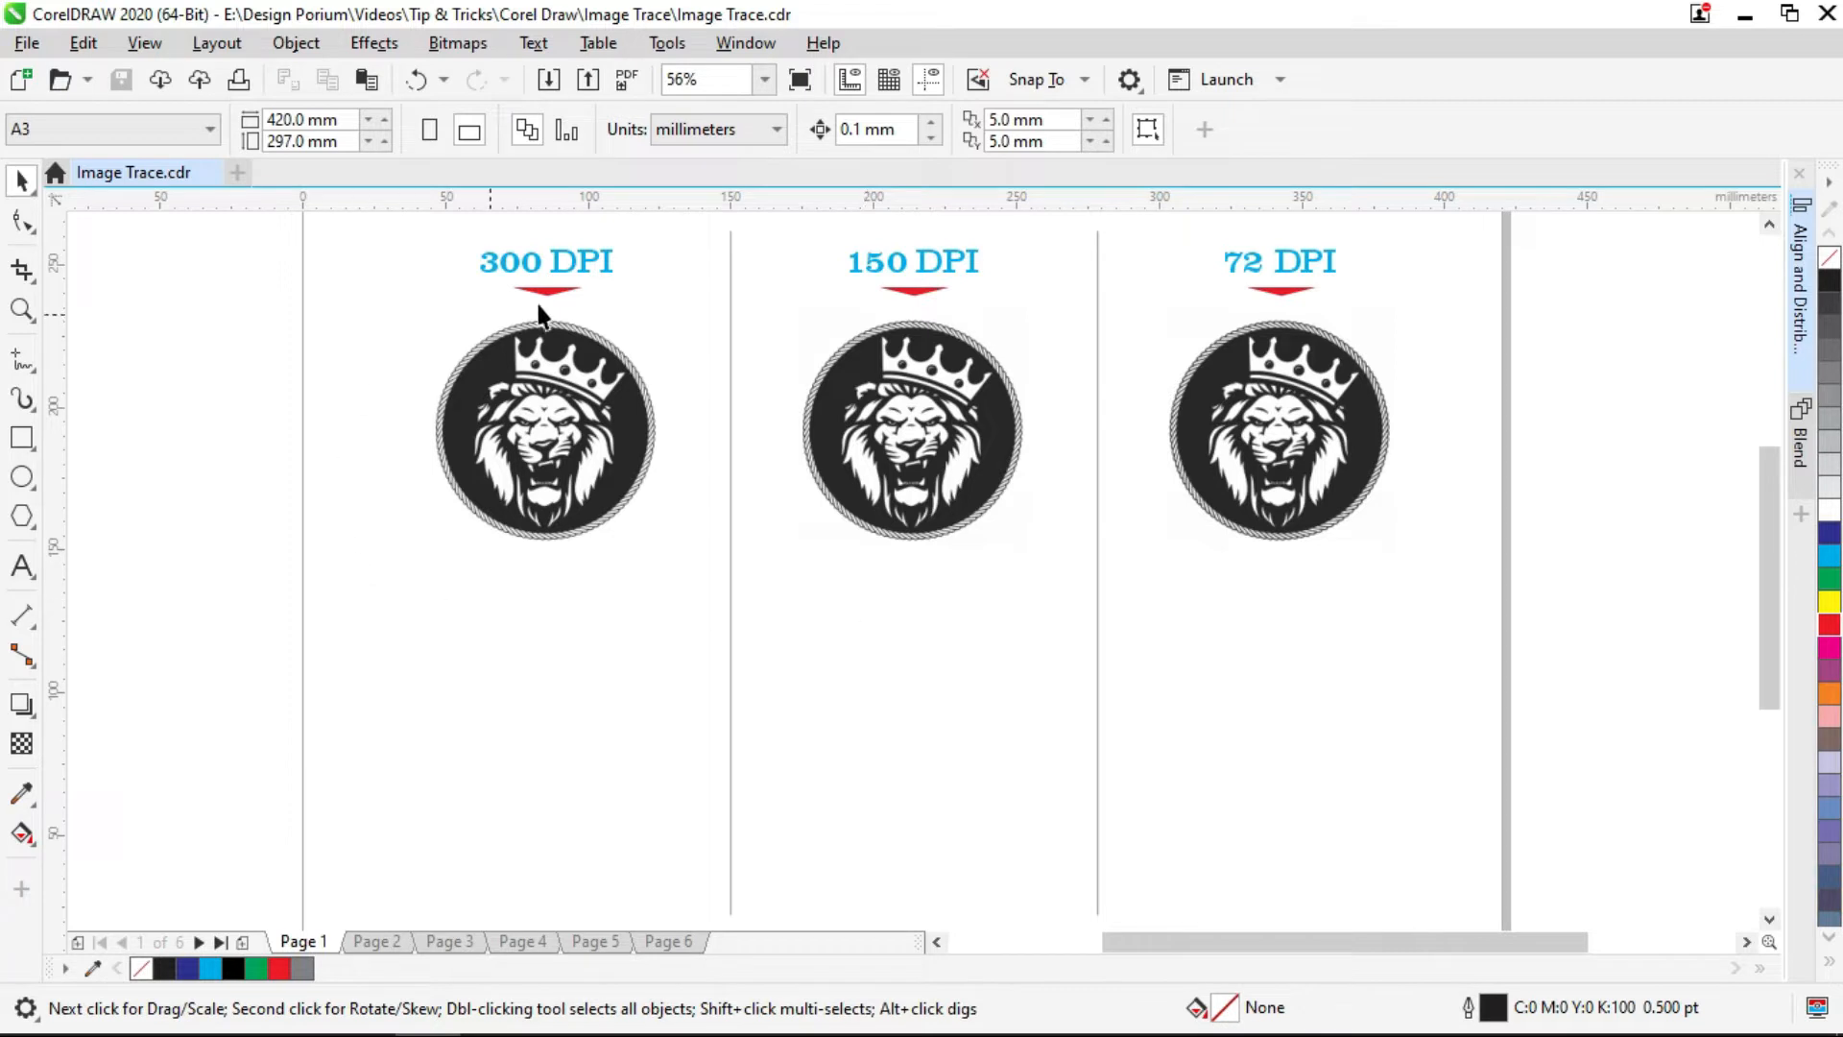
{"action": "left_click", "coordinate": [666, 939]}
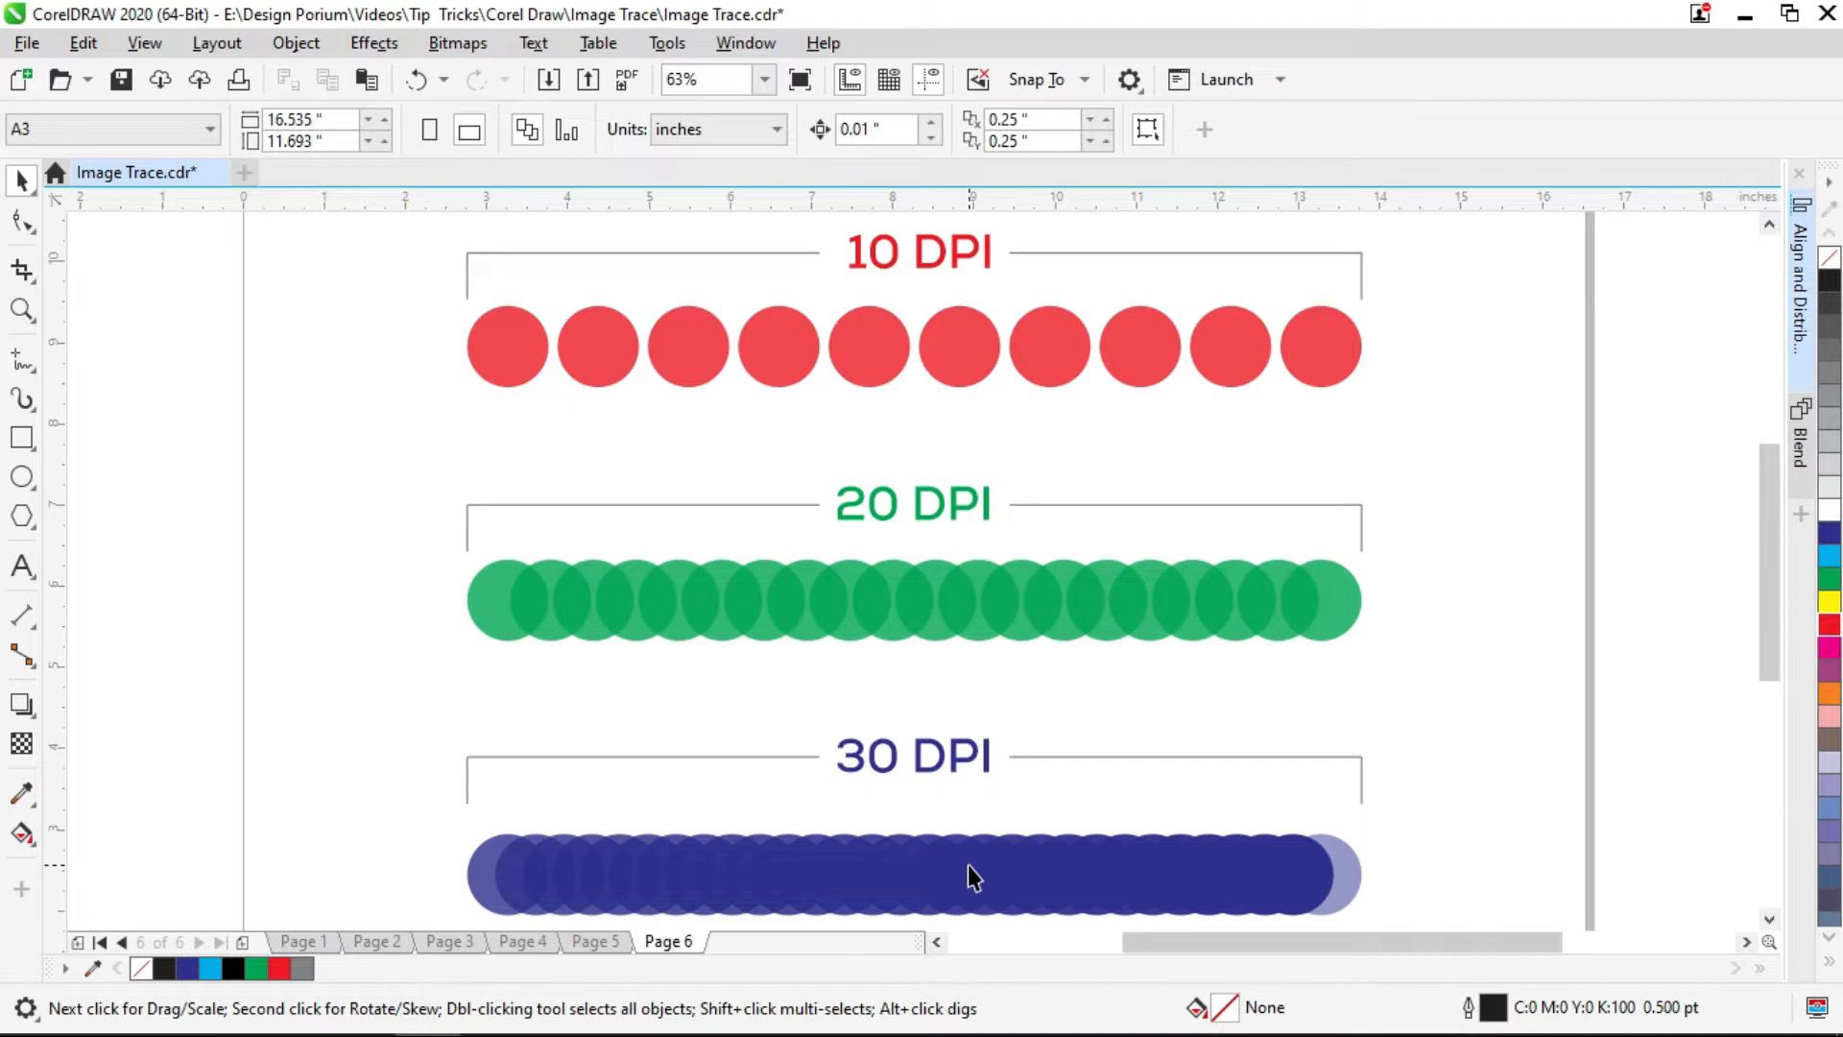
- Add a new page after Page 6 and draw a 1-inch square centred on it
{"action": "left_click", "coordinate": [243, 942]}
{"action": "left_click_drag", "start_coordinate": [803, 572], "coordinate": [890, 633]}
{"action": "left_click", "coordinate": [1086, 601]}
{"action": "left_click", "coordinate": [925, 564]}
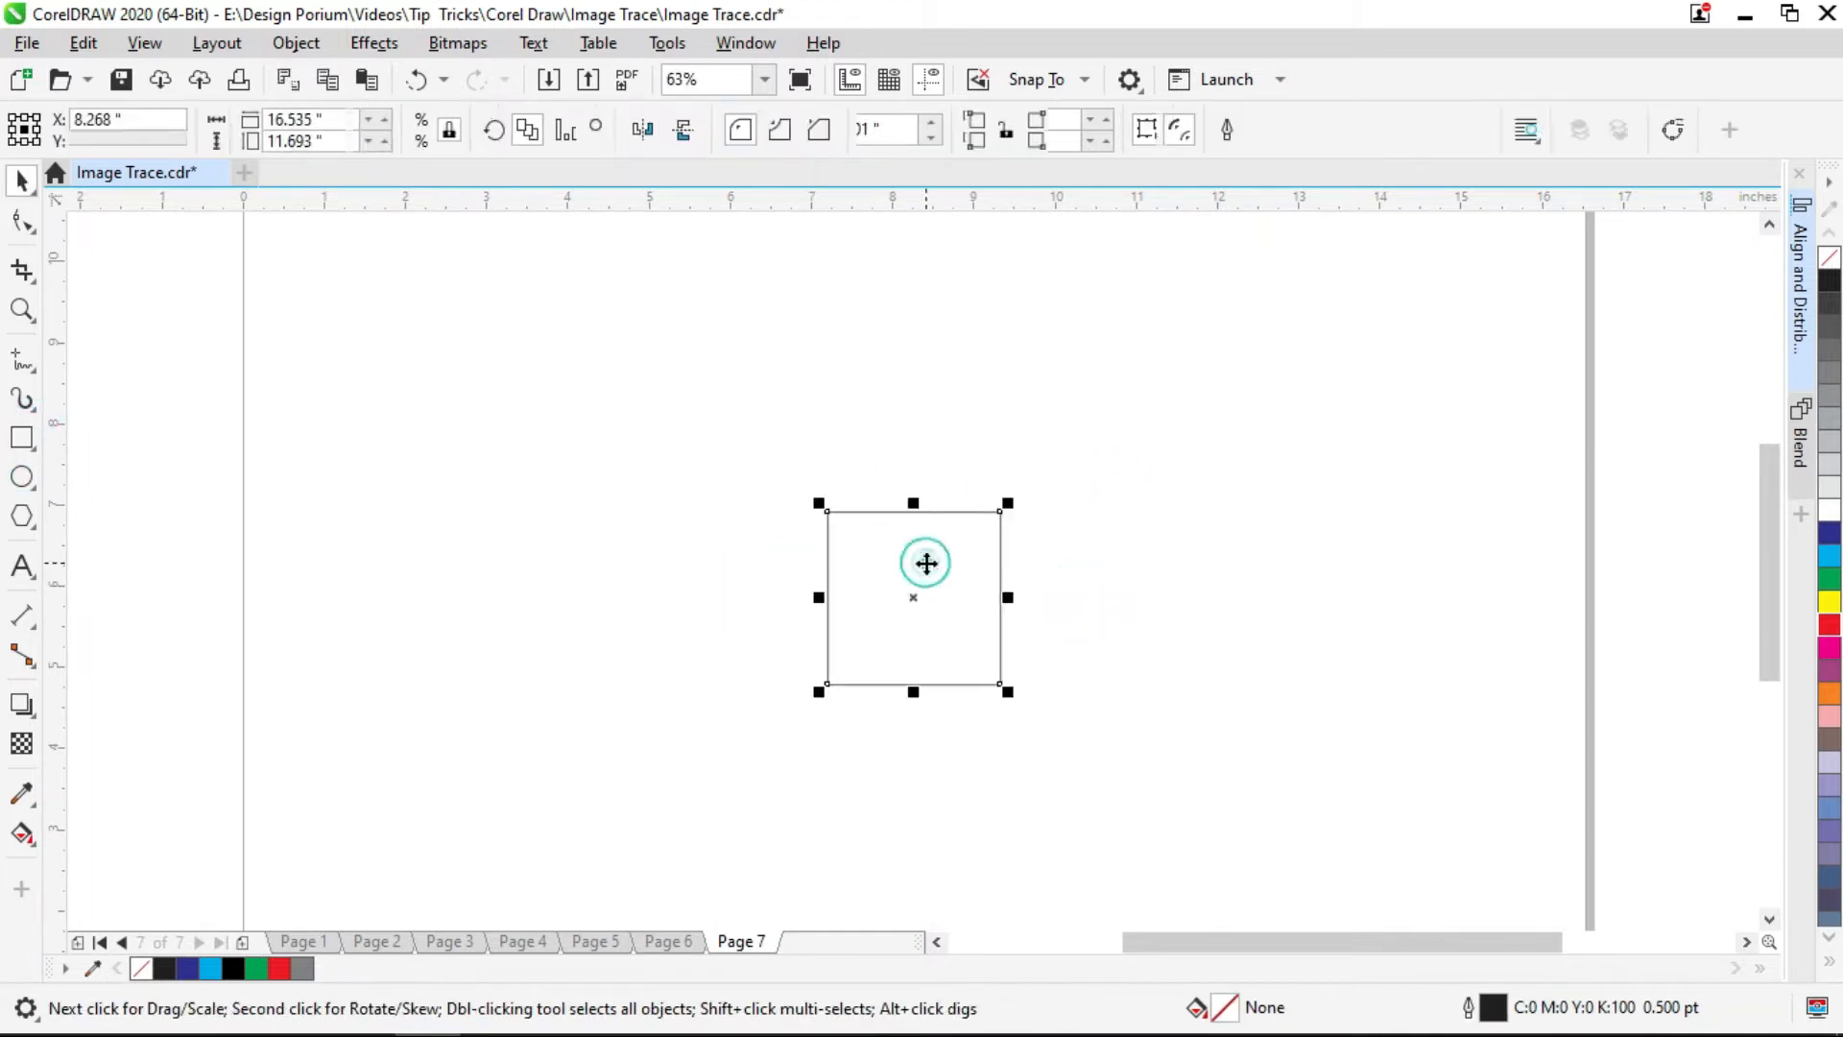
{"action": "left_click", "coordinate": [301, 119]}
{"action": "type", "text": "1"}
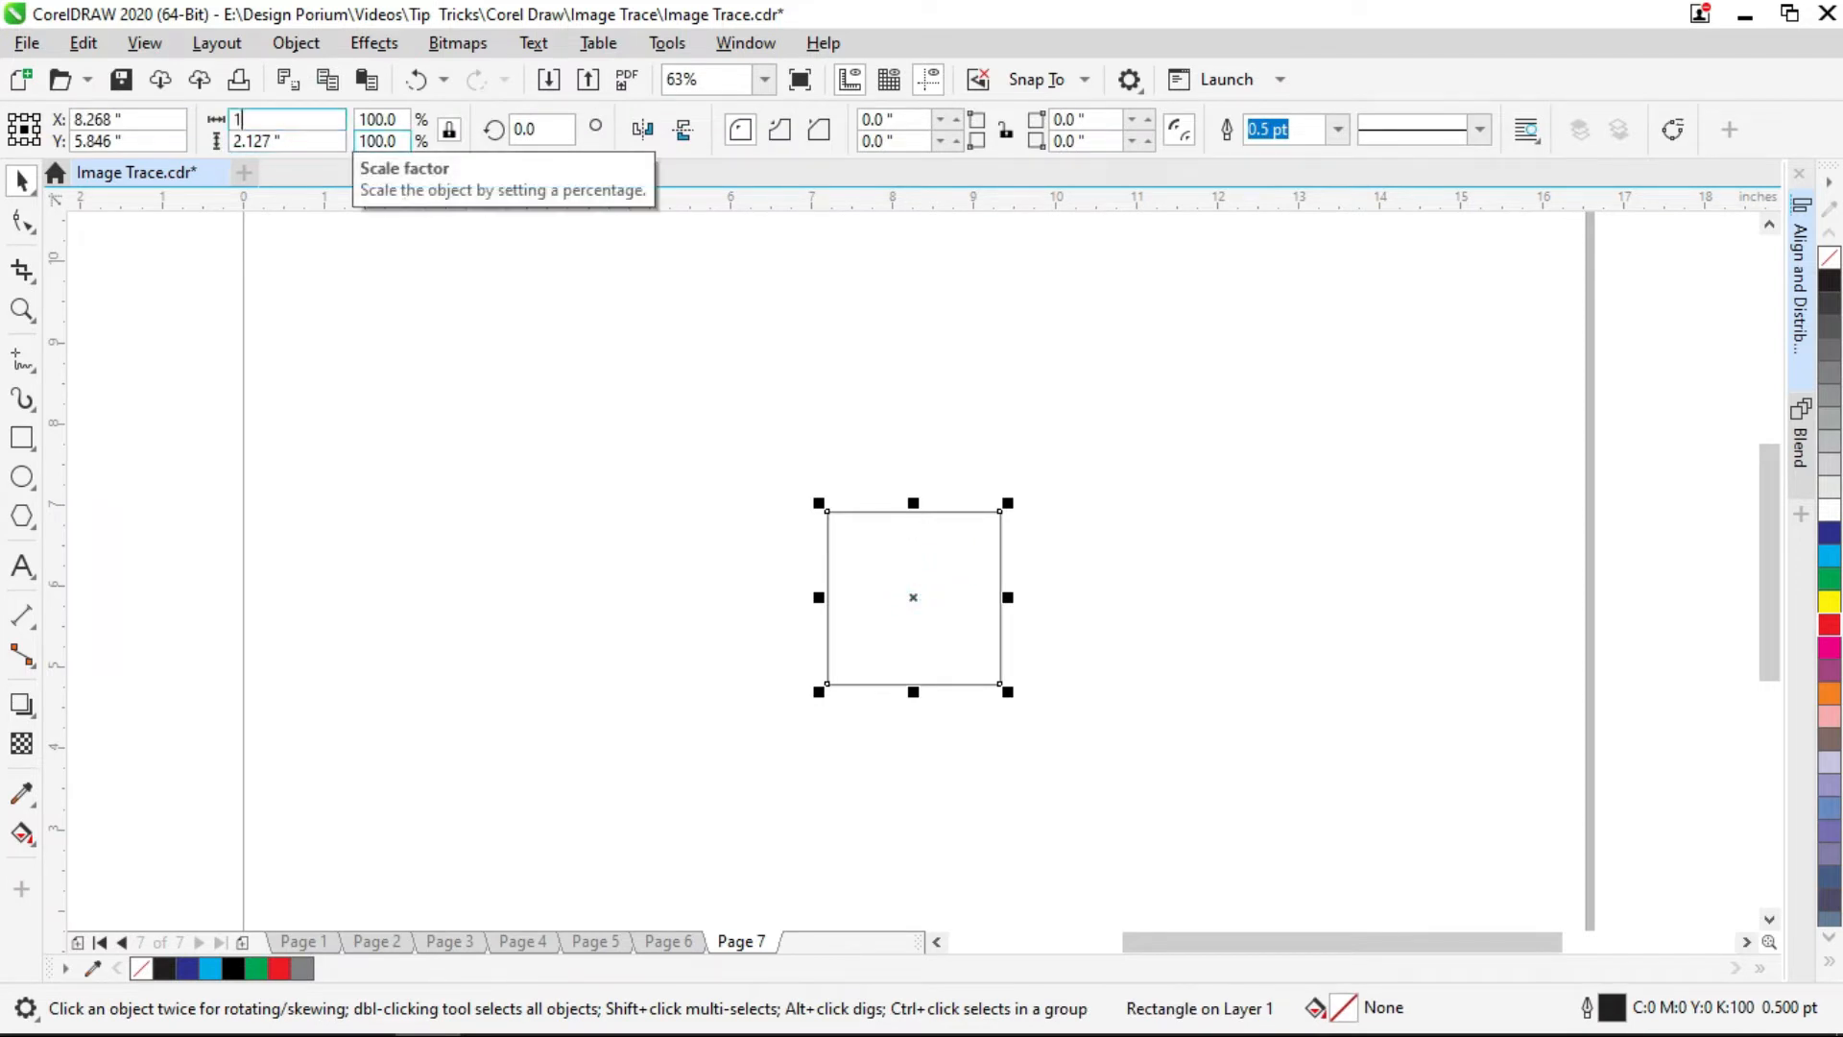
{"action": "key", "text": "Return"}
{"action": "left_click", "coordinate": [1049, 568]}
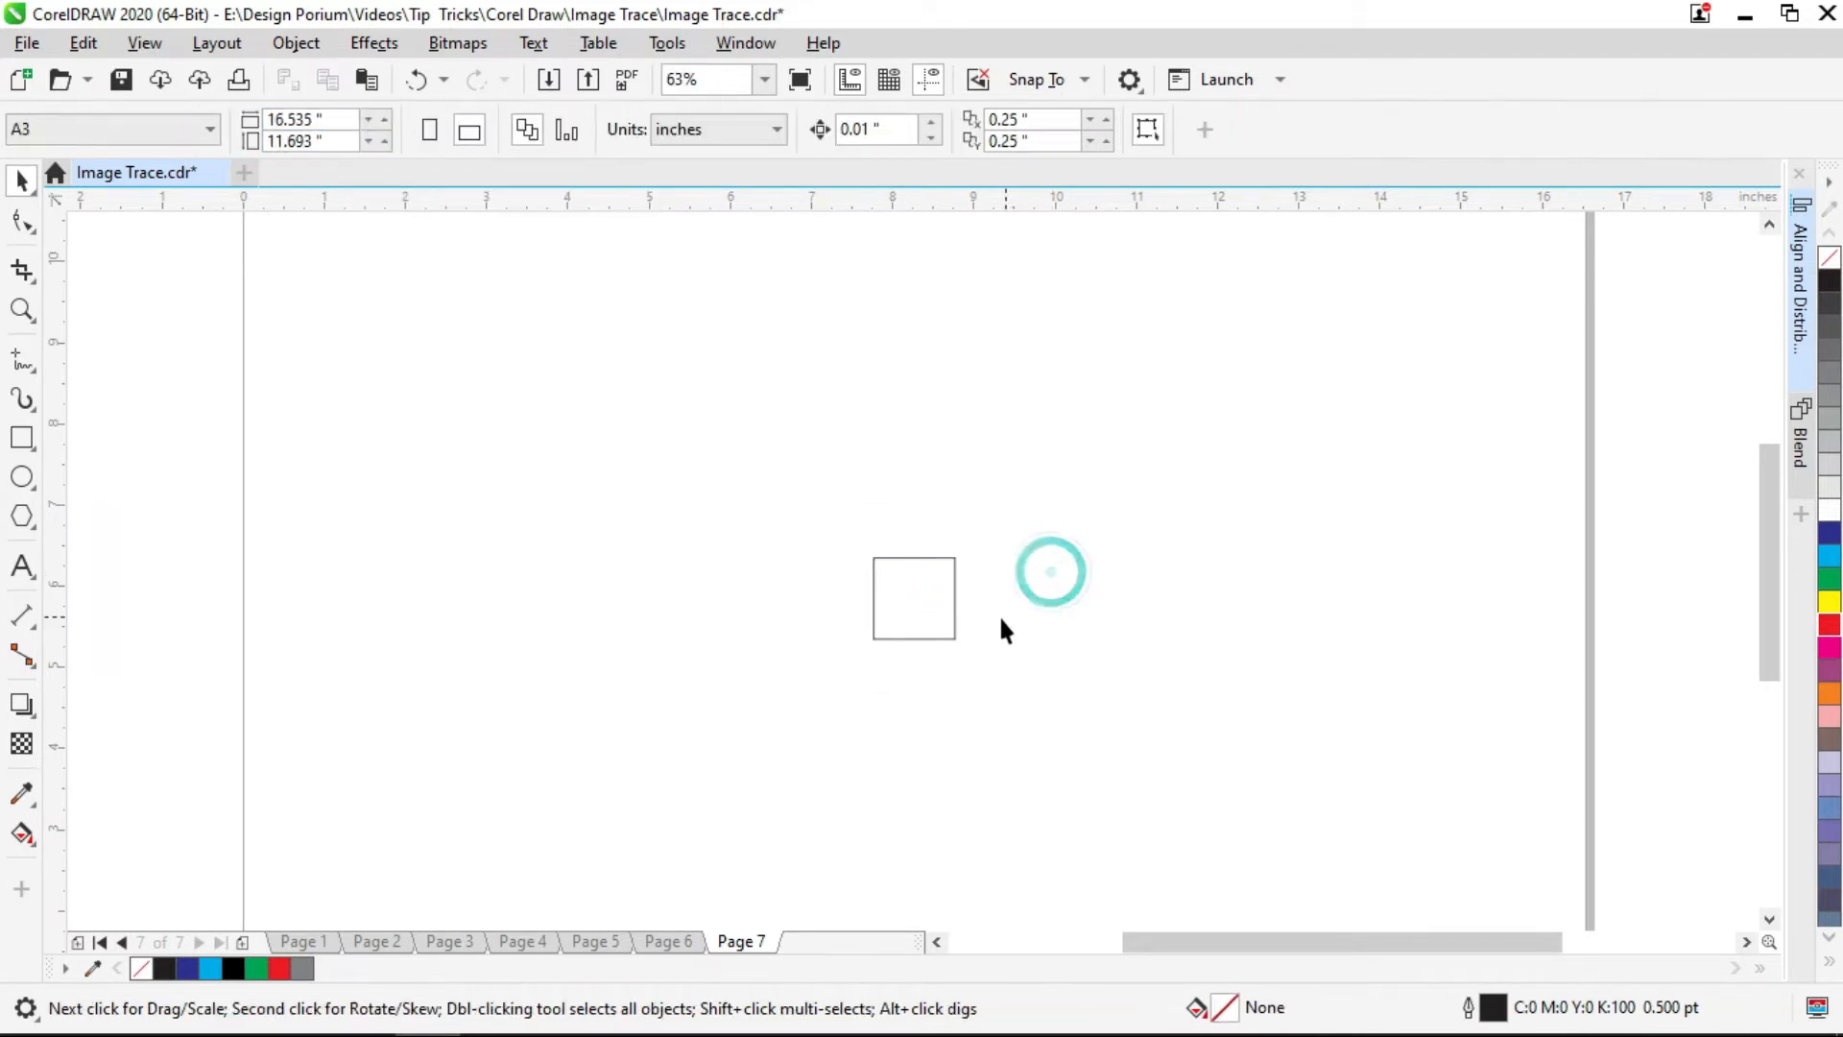
- Examine the 1-inch square up close and check its width and height
{"action": "key", "text": "z"}
{"action": "left_click", "coordinate": [849, 515]}
{"action": "left_click_drag", "start_coordinate": [952, 674], "coordinate": [650, 395]}
{"action": "left_click_drag", "start_coordinate": [580, 281], "coordinate": [964, 603]}
{"action": "left_click_drag", "start_coordinate": [969, 597], "coordinate": [926, 585]}
{"action": "key", "text": "space"}
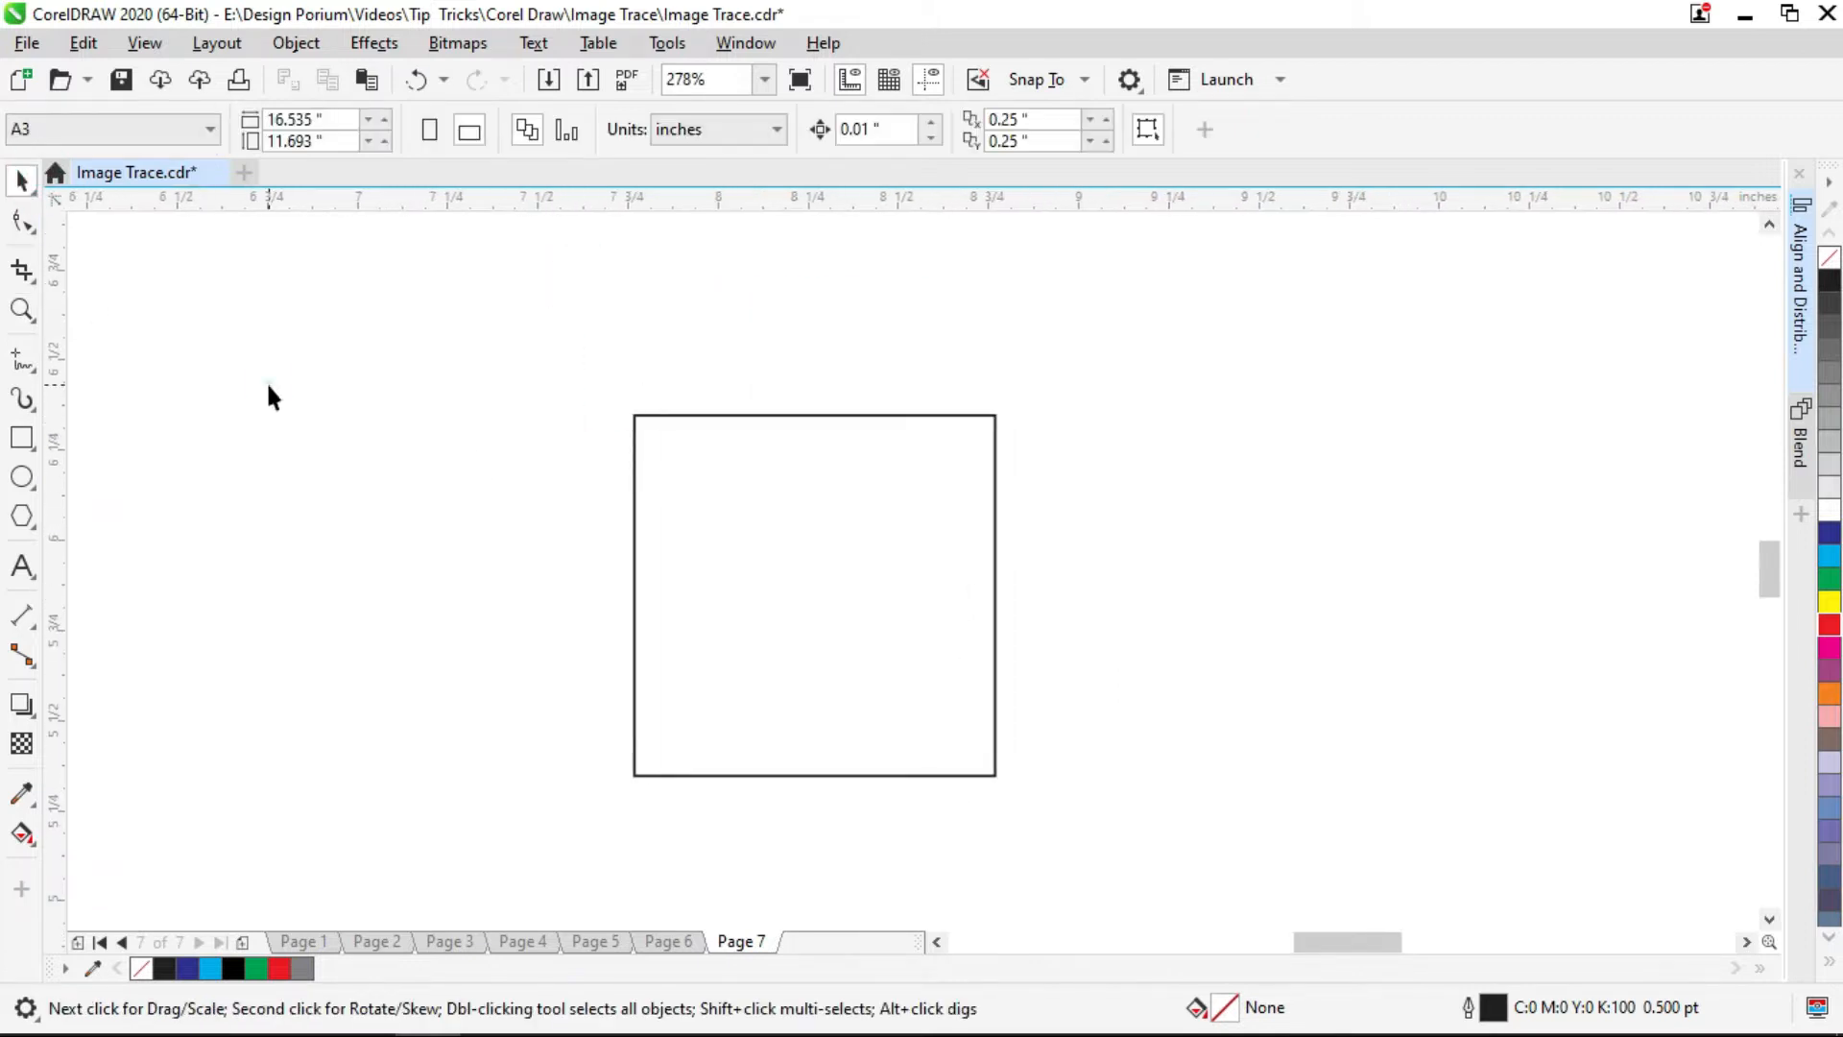
{"action": "left_click", "coordinate": [905, 518]}
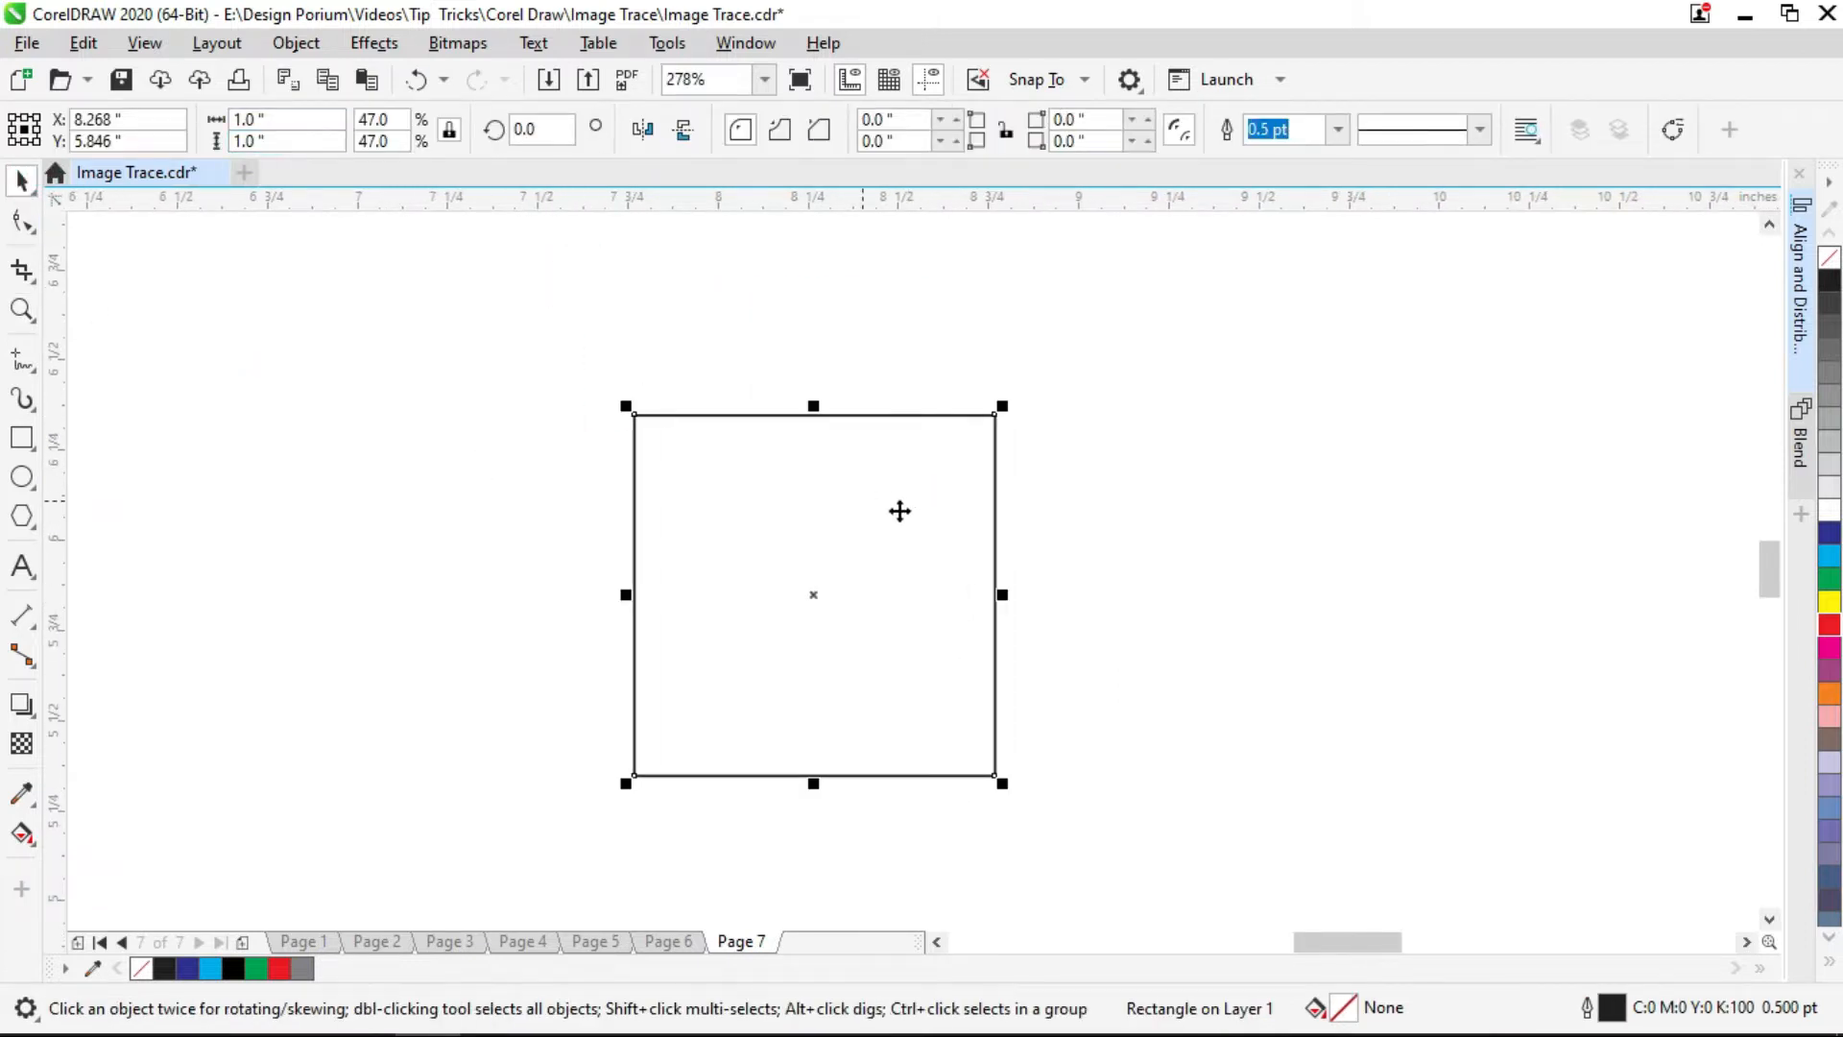
{"action": "left_click", "coordinate": [781, 440]}
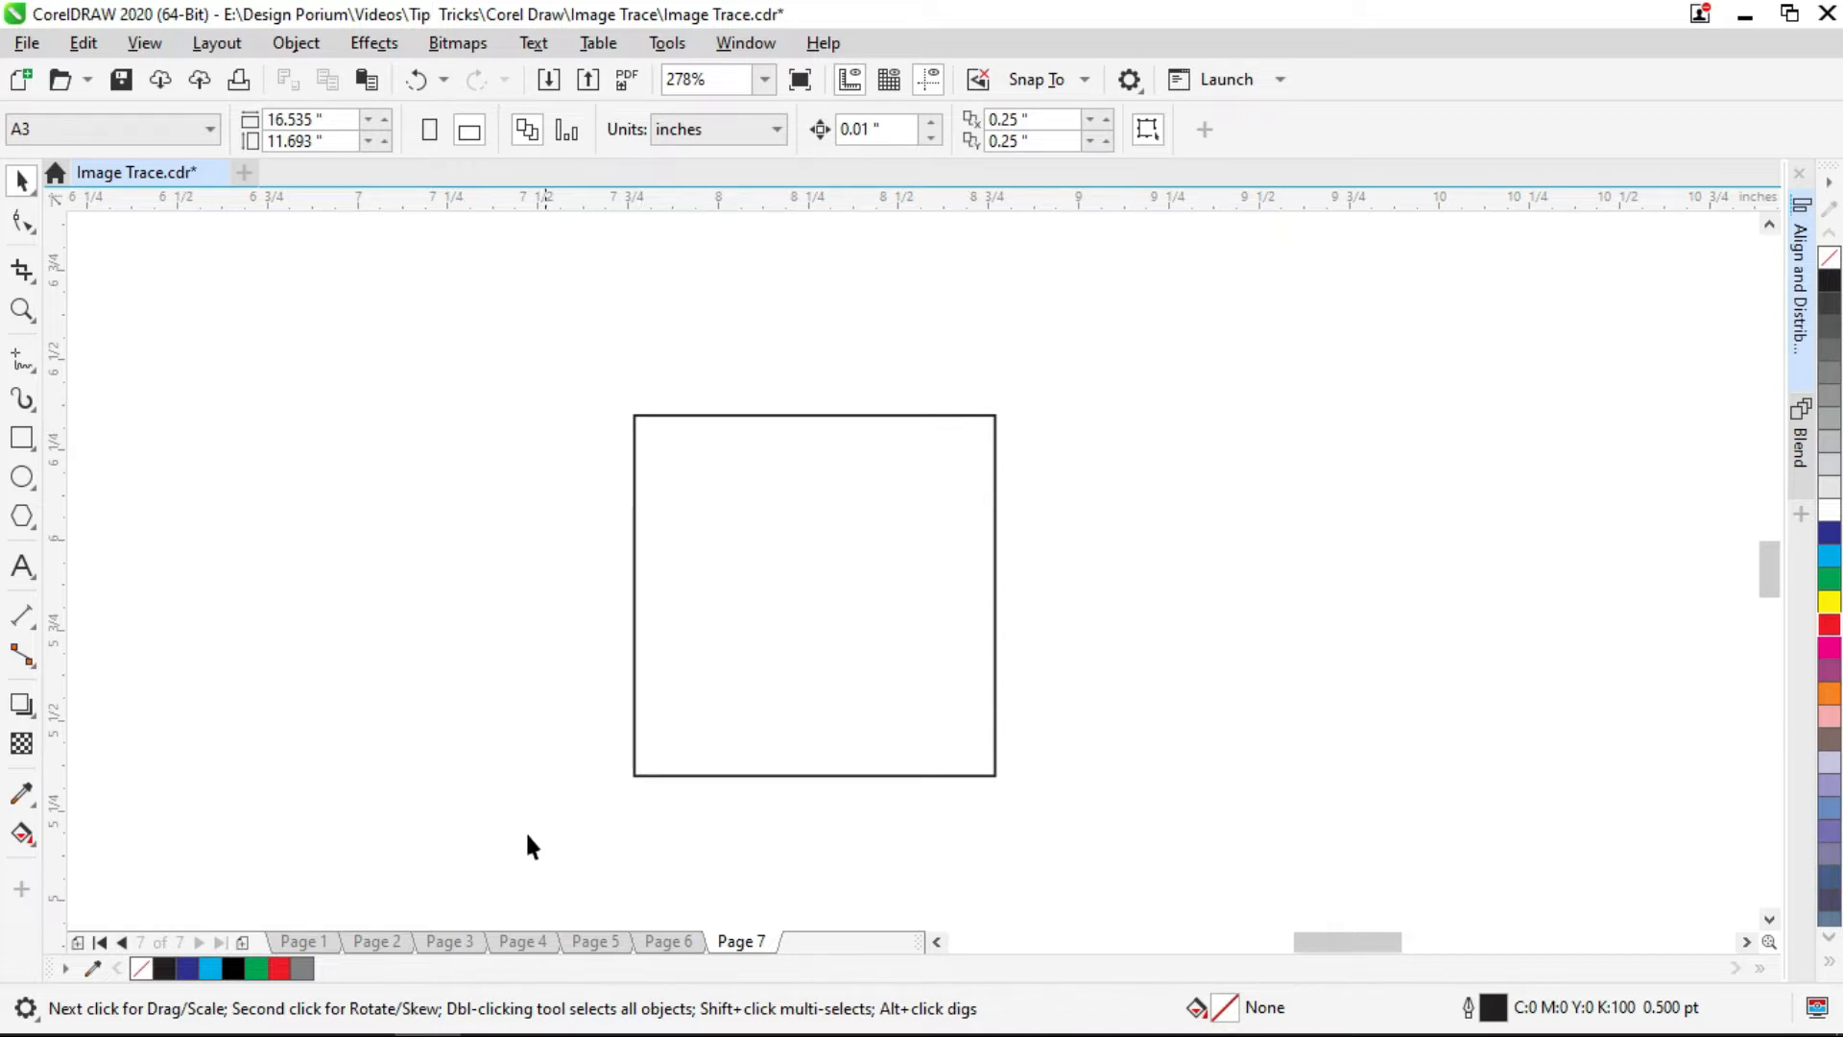
- Copy the 300 DPI lion image from Page 1 and paste it on Page 7
{"action": "left_click", "coordinate": [304, 943]}
{"action": "scroll", "coordinate": [748, 659], "scroll_direction": "down", "scroll_amount": 5}
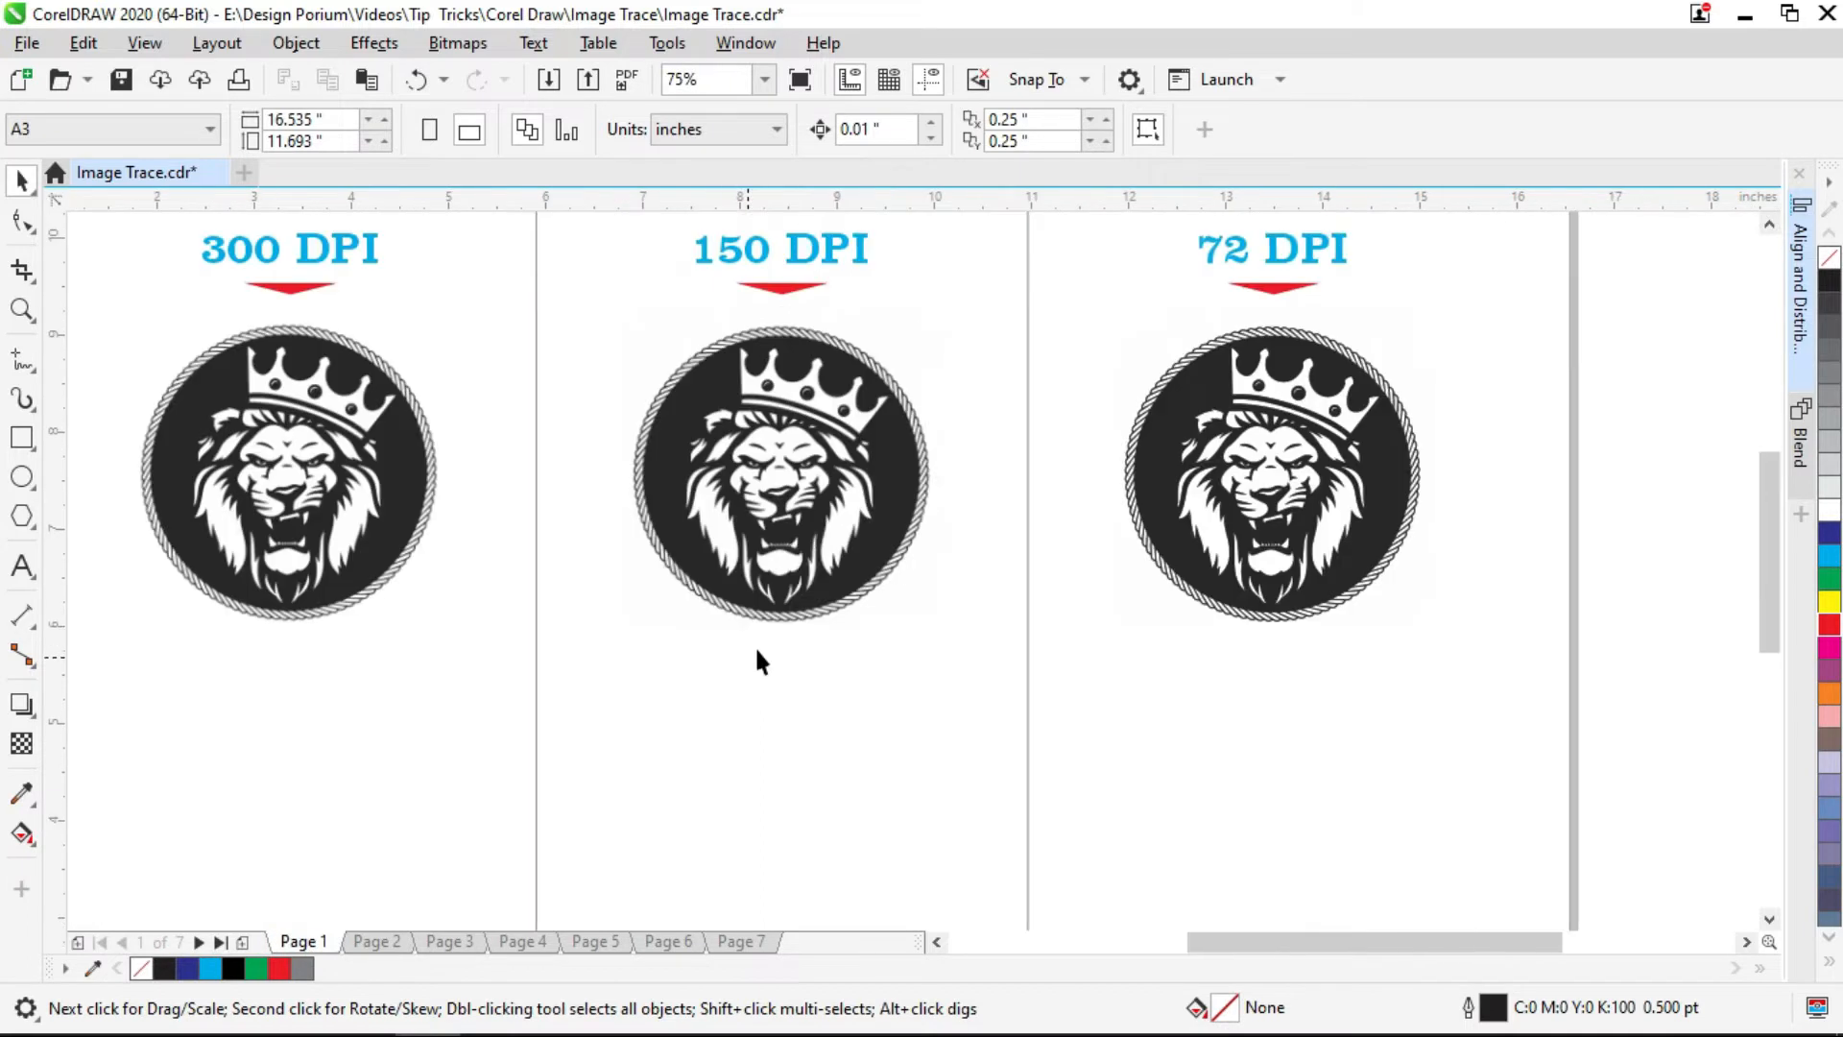
{"action": "left_click_drag", "start_coordinate": [747, 538], "coordinate": [735, 609]}
{"action": "left_click", "coordinate": [261, 549]}
{"action": "left_click_drag", "start_coordinate": [347, 534], "coordinate": [774, 523]}
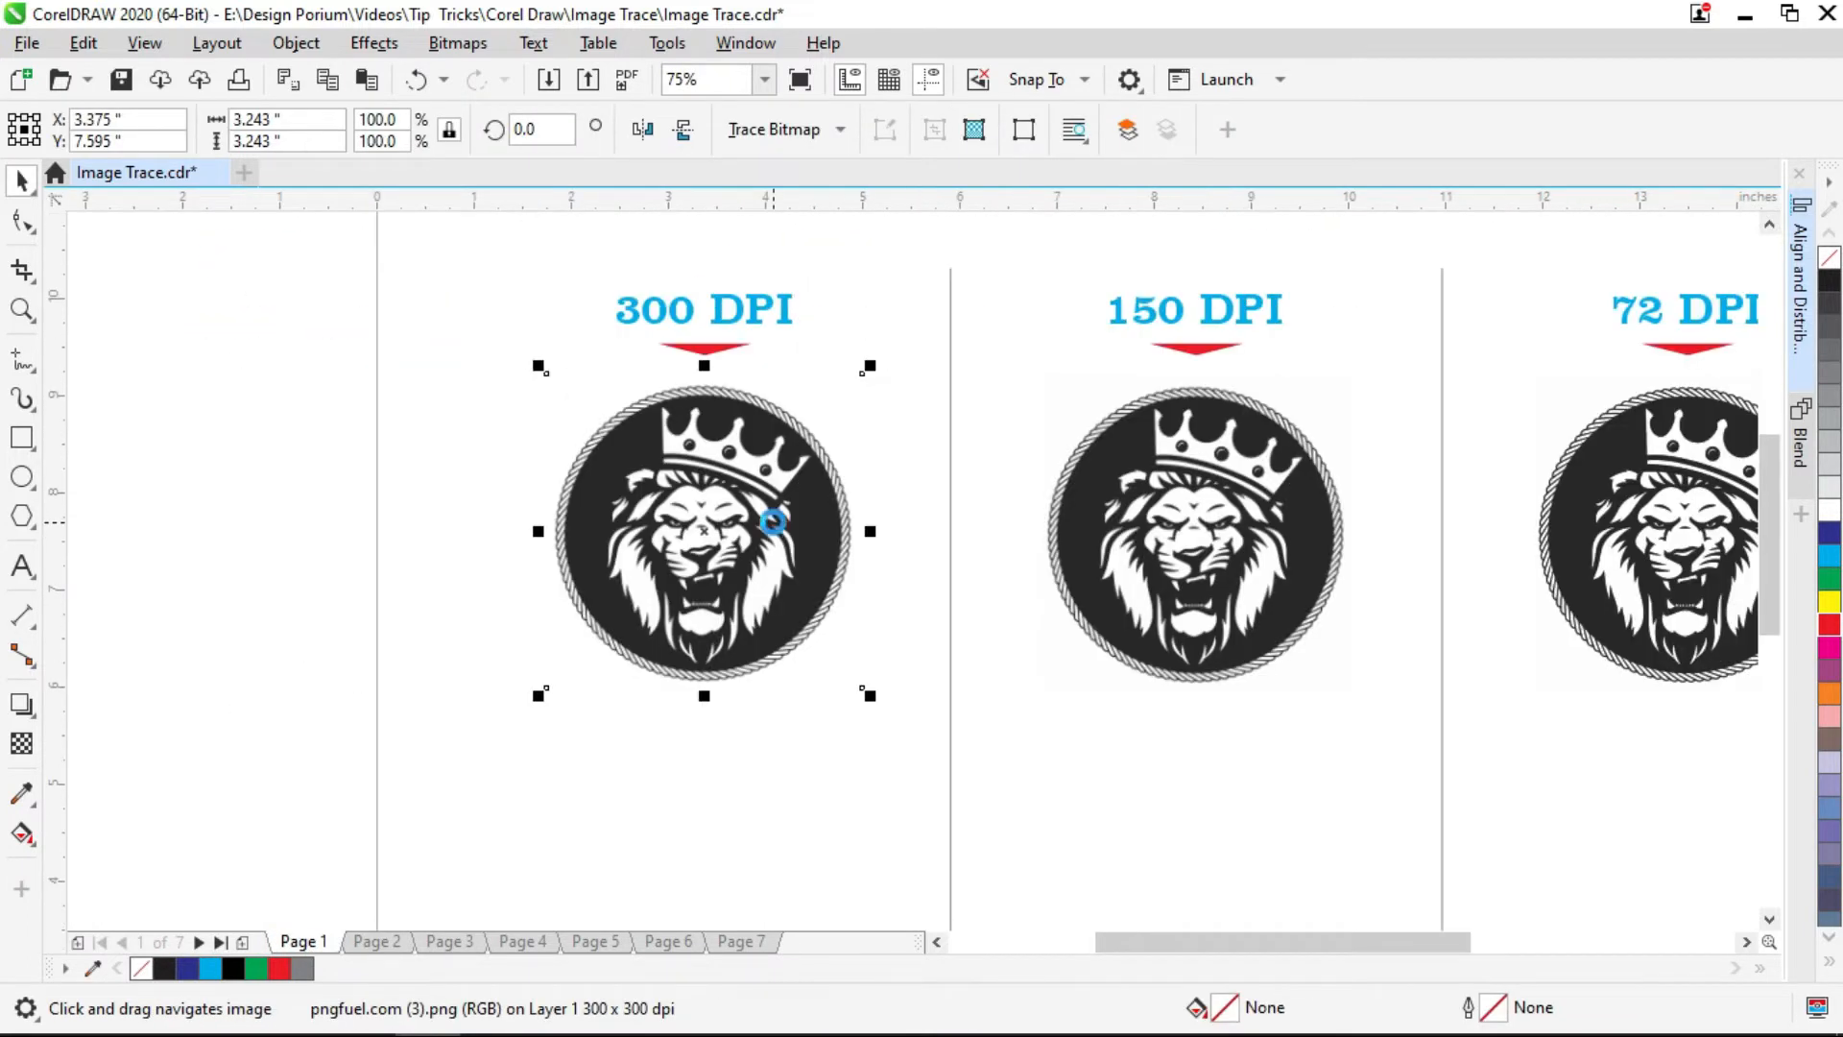
{"action": "left_click", "coordinate": [743, 942]}
{"action": "key", "text": "ctrl+v"}
- Move the pasted lion image to the left of the square and check its resolution in the object information
{"action": "left_click_drag", "start_coordinate": [1092, 747], "coordinate": [932, 692]}
{"action": "left_click_drag", "start_coordinate": [688, 536], "coordinate": [811, 730]}
{"action": "scroll", "coordinate": [923, 733], "scroll_direction": "up", "scroll_amount": 1}
{"action": "left_click", "coordinate": [979, 737]}
{"action": "left_click", "coordinate": [682, 528]}
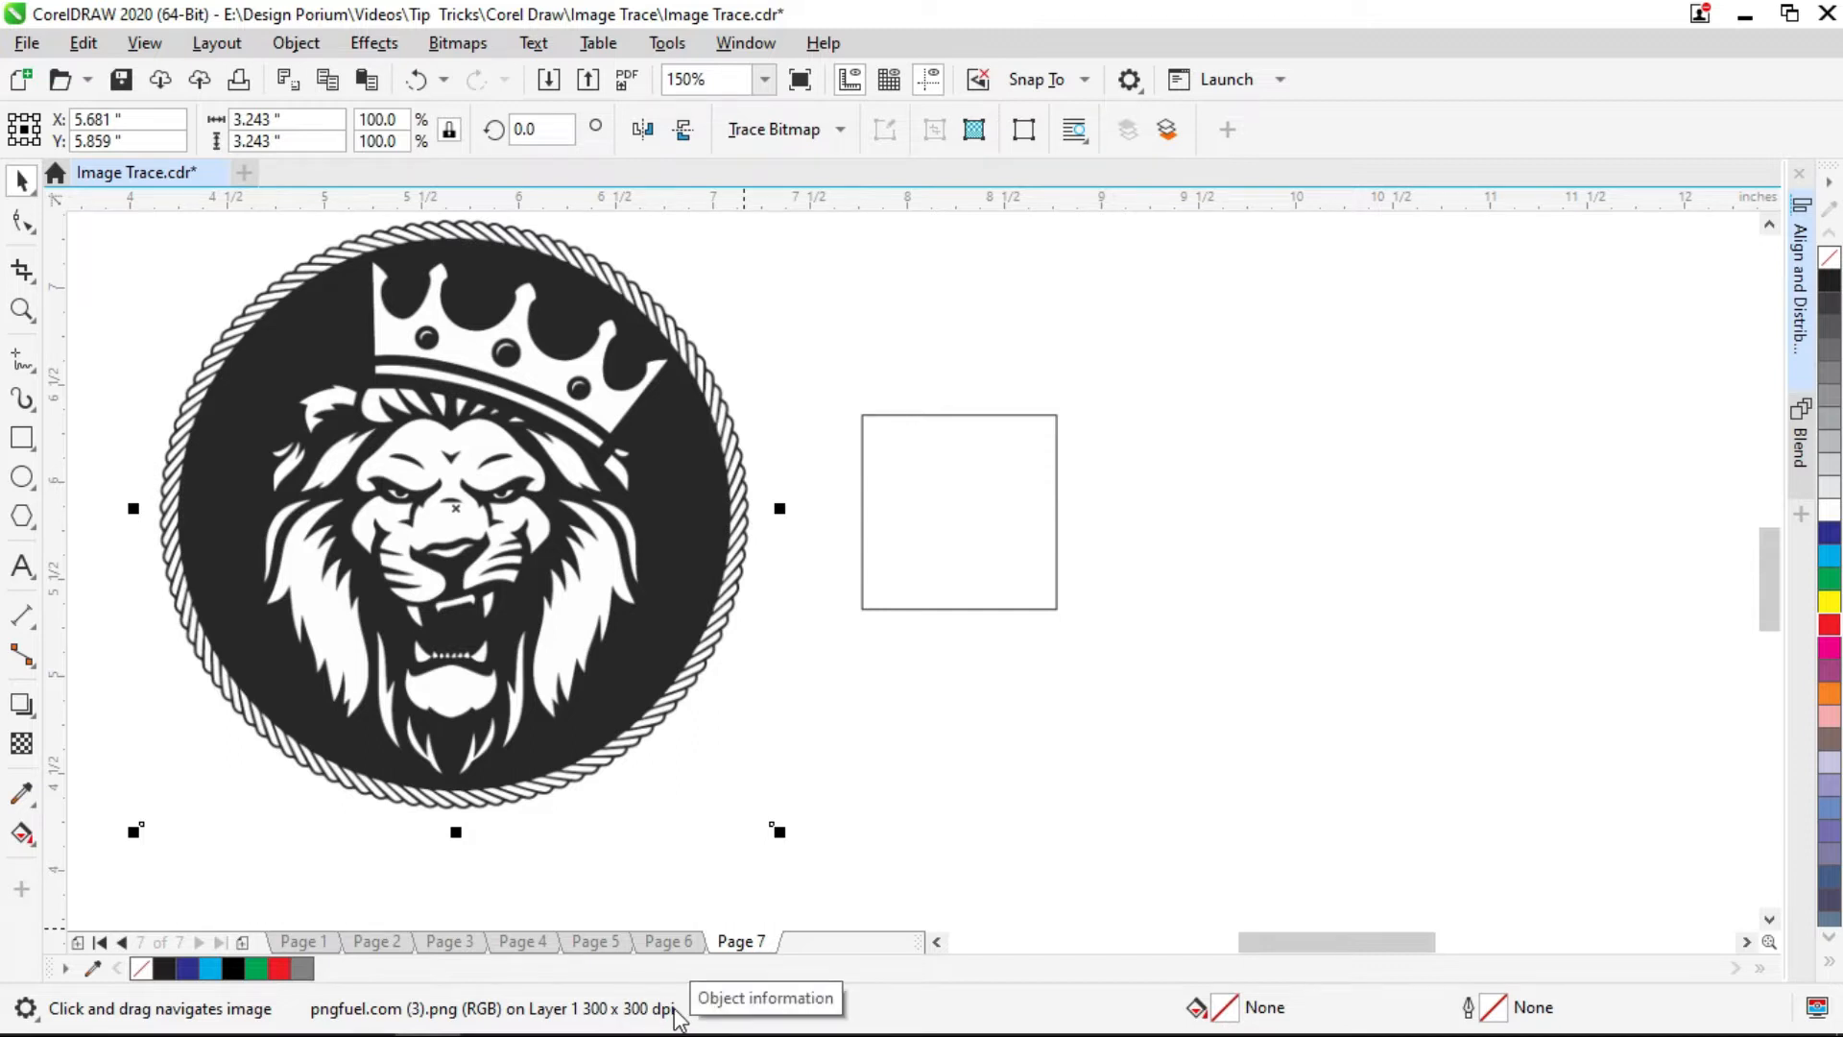
{"action": "left_click", "coordinate": [654, 855]}
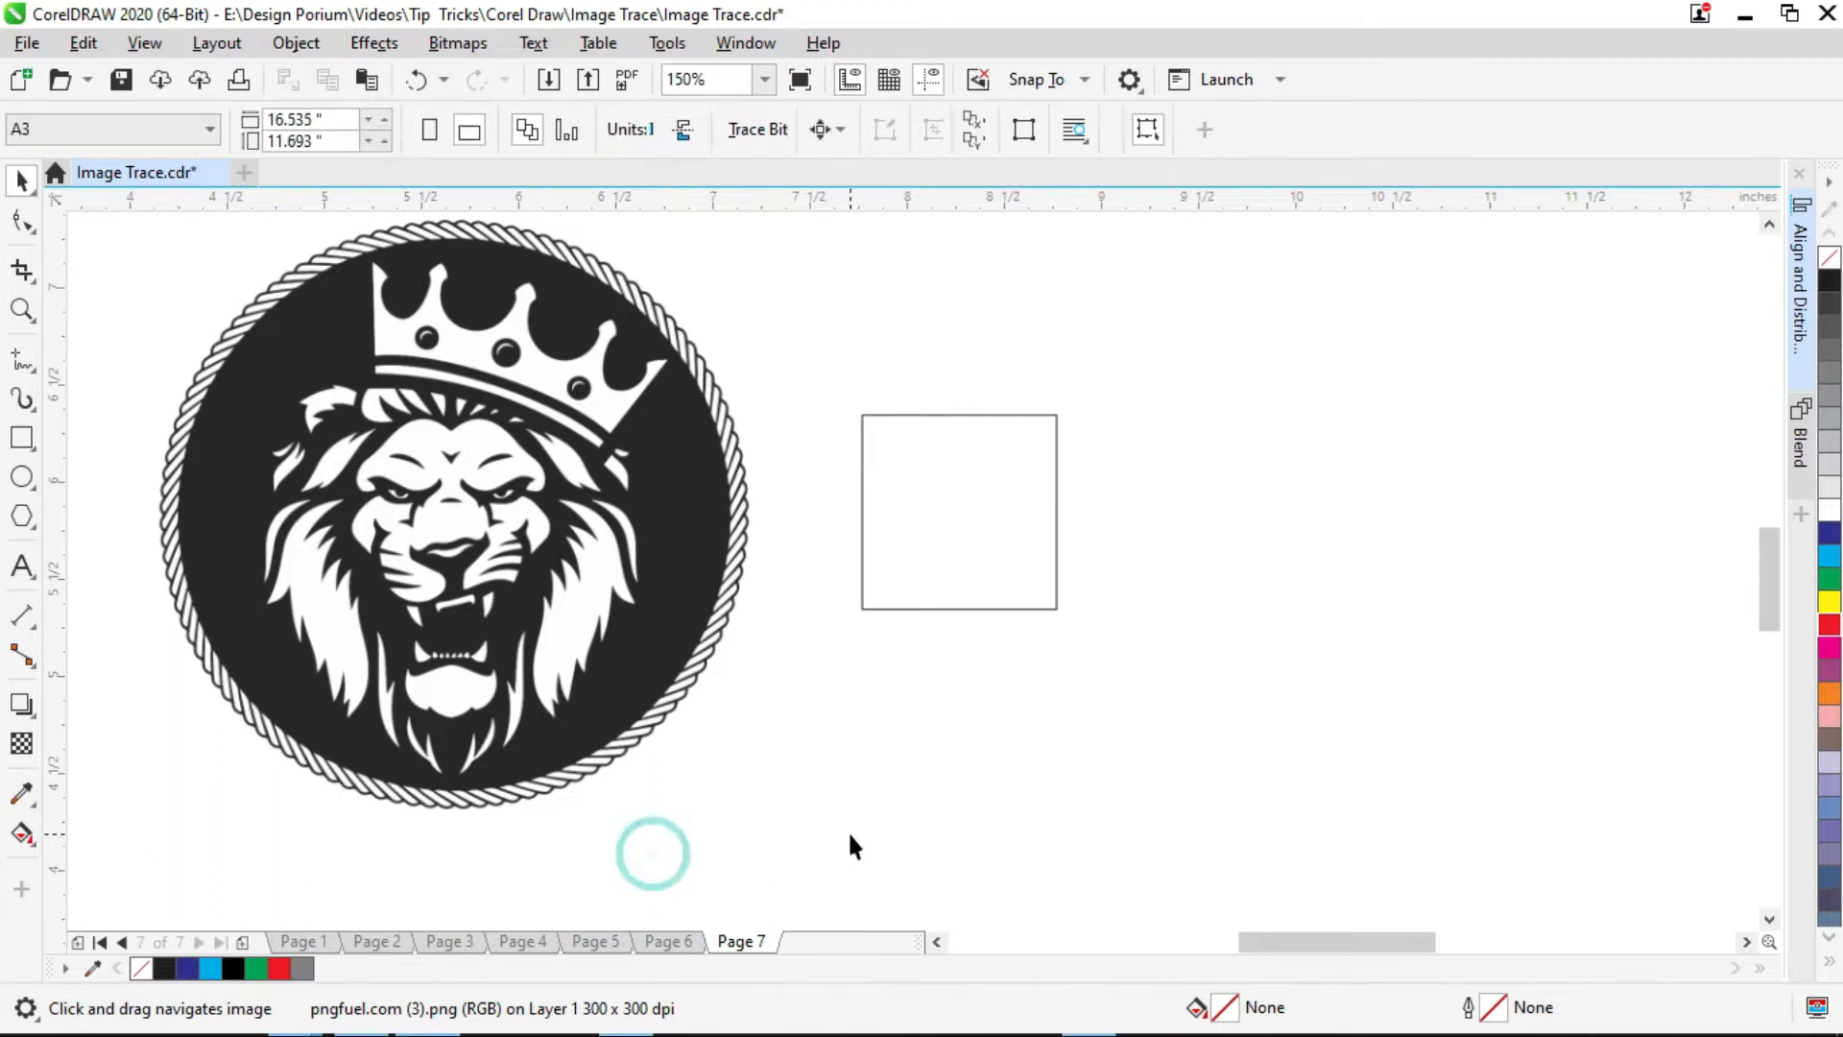
- Draw a circle about 0.026 inch wide inside the square's top-left corner, fill it black and remove its outline
{"action": "left_click_drag", "start_coordinate": [683, 406], "coordinate": [760, 406]}
{"action": "scroll", "coordinate": [851, 428], "scroll_direction": "up", "scroll_amount": 1}
{"action": "mouse_move", "coordinate": [1000, 339]}
{"action": "left_mouse_down"}
{"action": "mouse_move", "coordinate": [869, 425]}
{"action": "mouse_move", "coordinate": [882, 455]}
{"action": "mouse_move", "coordinate": [803, 521]}
{"action": "left_mouse_up"}
{"action": "left_click", "coordinate": [21, 477]}
{"action": "scroll", "coordinate": [881, 455], "scroll_direction": "up", "scroll_amount": 1}
{"action": "left_click_drag", "start_coordinate": [855, 587], "coordinate": [716, 472]}
{"action": "scroll", "coordinate": [734, 477], "scroll_direction": "up", "scroll_amount": 1}
{"action": "left_click", "coordinate": [1828, 276]}
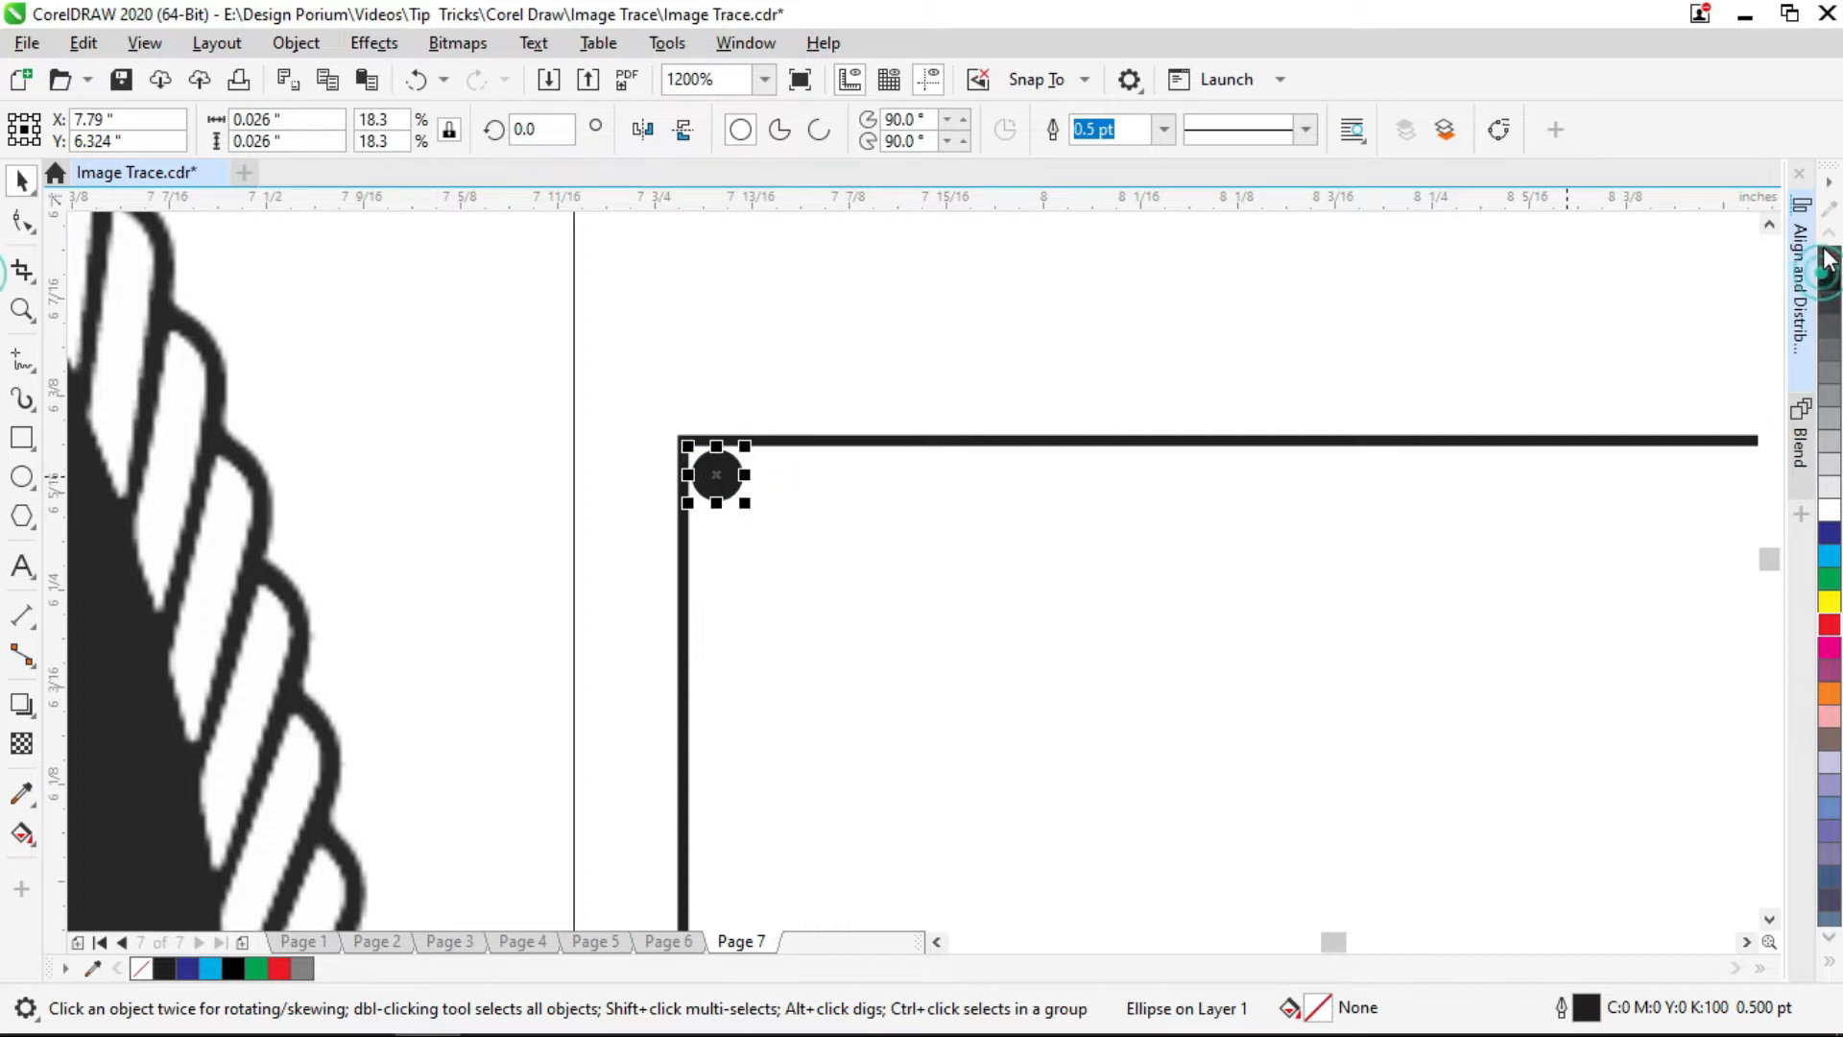
{"action": "right_click", "coordinate": [1825, 254]}
- Copy the black dot slightly to its right so the two overlap, and repeat the duplication along the square's whole top edge
{"action": "left_click_drag", "start_coordinate": [1001, 378], "coordinate": [590, 366]}
{"action": "left_click", "coordinate": [325, 465]}
{"action": "left_click_drag", "start_coordinate": [326, 465], "coordinate": [351, 465]}
{"action": "right_click", "coordinate": [351, 464]}
{"action": "key", "text": "ctrl+r"}
{"action": "key", "text": "ctrl+r"}
{"action": "key", "text": "ctrl+r"}
{"action": "key", "text": "ctrl+r"}
{"action": "key", "text": "ctrl+r"}
{"action": "key", "text": "ctrl+r"}
{"action": "key", "text": "ctrl+r"}
{"action": "key", "text": "ctrl+r"}
{"action": "key", "text": "ctrl+r"}
{"action": "key", "text": "ctrl+r"}
{"action": "key", "text": "ctrl+r"}
{"action": "key", "text": "ctrl+r"}
{"action": "key", "text": "ctrl+r"}
{"action": "key", "text": "ctrl+r"}
{"action": "key", "text": "ctrl+r"}
{"action": "key", "text": "ctrl+r"}
{"action": "key", "text": "ctrl+r"}
{"action": "key", "text": "ctrl+r"}
{"action": "key", "text": "ctrl+r"}
{"action": "key", "text": "ctrl+r"}
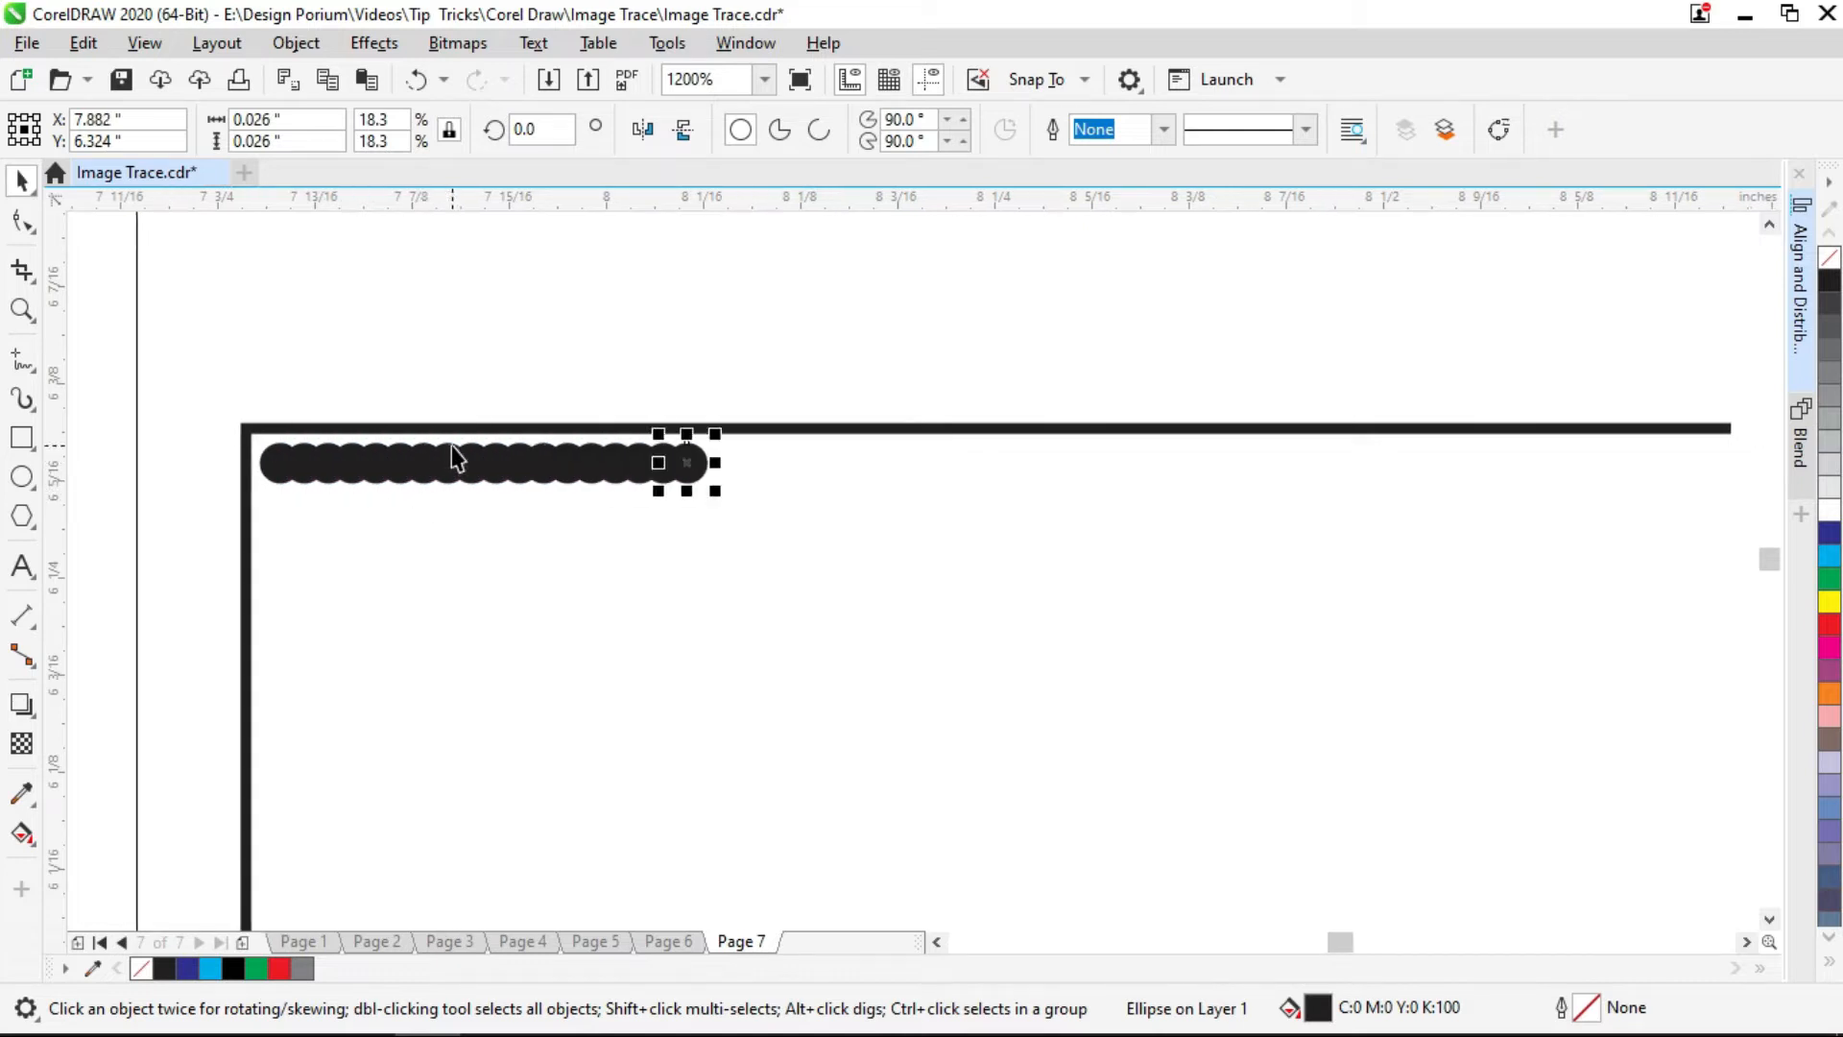
{"action": "scroll", "coordinate": [576, 474], "scroll_direction": "down", "scroll_amount": 2}
{"action": "key", "text": "ctrl+r"}
{"action": "key", "text": "ctrl+r"}
{"action": "key", "text": "ctrl+r"}
{"action": "key", "text": "ctrl+r"}
{"action": "key", "text": "ctrl+r"}
{"action": "key", "text": "ctrl+r"}
{"action": "key", "text": "ctrl+r"}
{"action": "key", "text": "ctrl+r"}
{"action": "key", "text": "ctrl+r"}
{"action": "key", "text": "ctrl+r"}
{"action": "key", "text": "ctrl+r"}
{"action": "key", "text": "ctrl+r"}
{"action": "key", "text": "ctrl+r"}
{"action": "key", "text": "ctrl+r"}
{"action": "key", "text": "ctrl+r"}
{"action": "key", "text": "ctrl+r"}
{"action": "key", "text": "ctrl+r"}
{"action": "key", "text": "ctrl+r"}
{"action": "key", "text": "ctrl+r"}
{"action": "key", "text": "ctrl+r"}
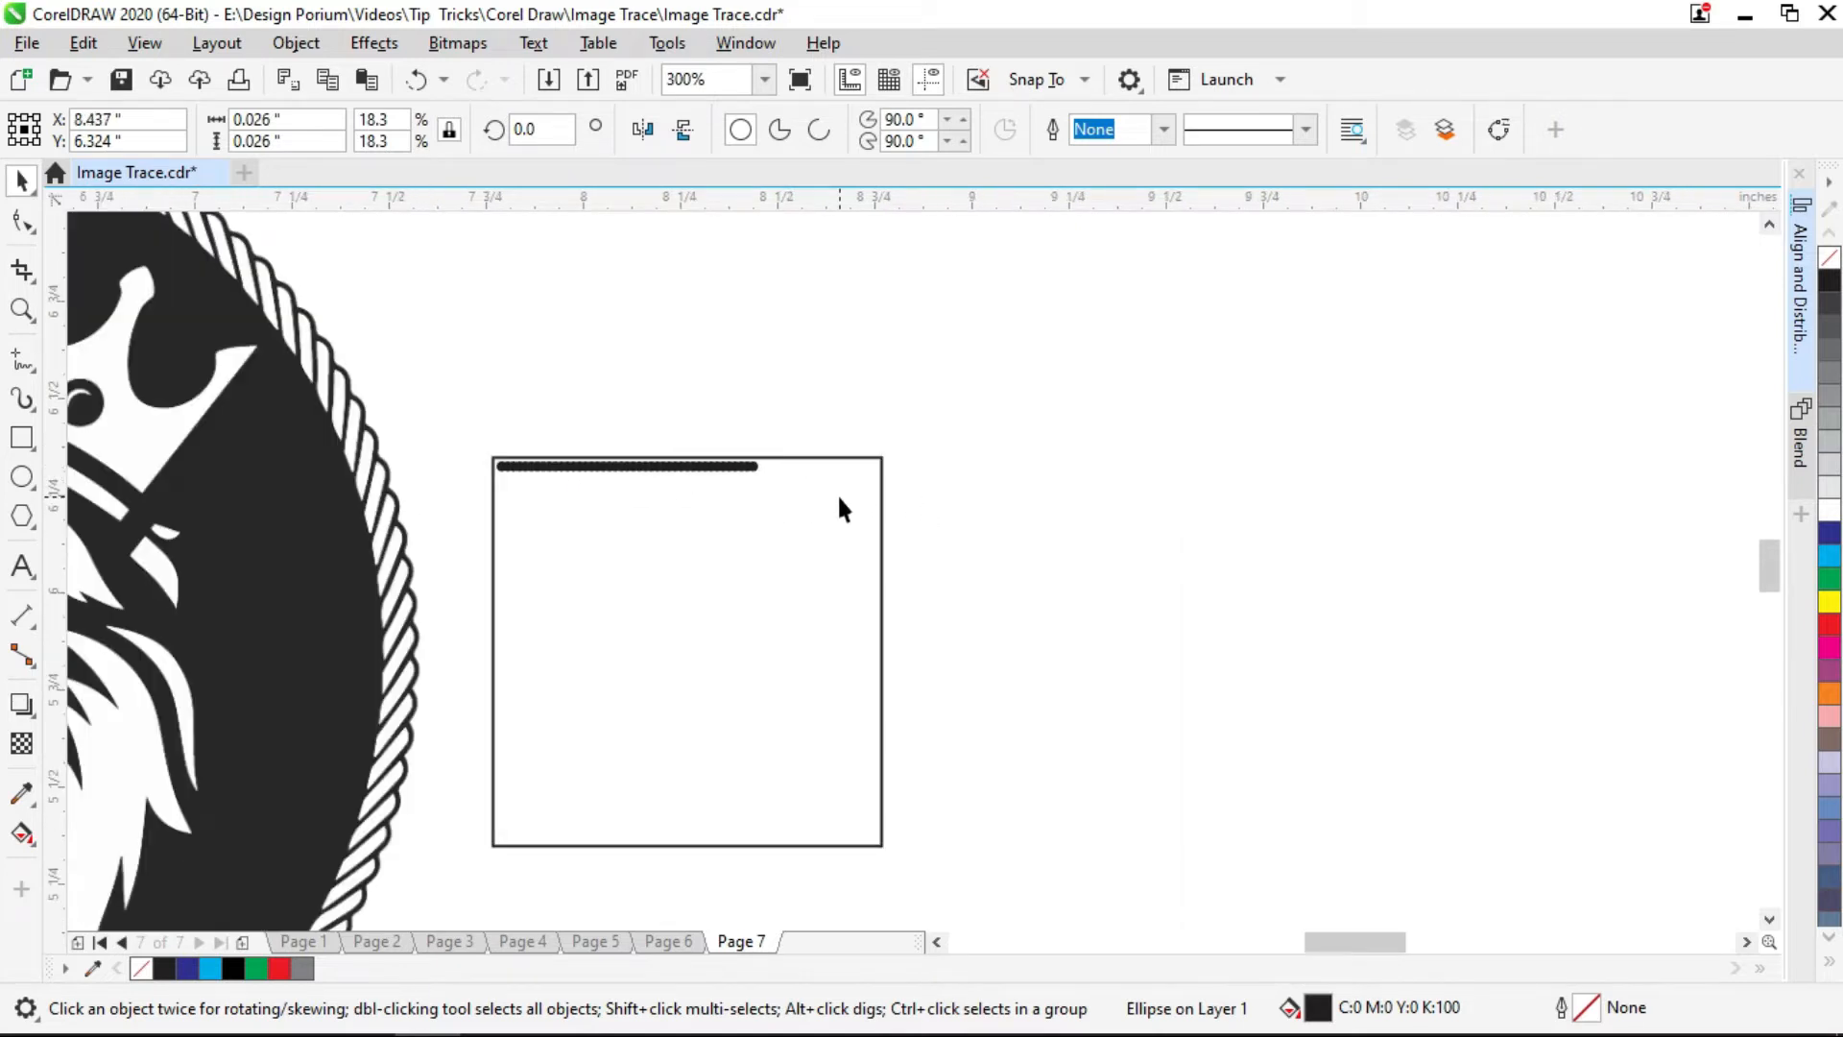
{"action": "scroll", "coordinate": [845, 478], "scroll_direction": "left", "scroll_amount": 1}
{"action": "key", "text": "ctrl+r"}
{"action": "key", "text": "ctrl+r"}
{"action": "key", "text": "ctrl+r"}
{"action": "key", "text": "ctrl+r"}
{"action": "key", "text": "ctrl+r"}
{"action": "key", "text": "ctrl+r"}
{"action": "key", "text": "ctrl+r"}
{"action": "key", "text": "ctrl+r"}
{"action": "key", "text": "ctrl+r"}
{"action": "key", "text": "ctrl+r"}
{"action": "key", "text": "ctrl+r"}
{"action": "key", "text": "ctrl+r"}
{"action": "key", "text": "ctrl+r"}
{"action": "key", "text": "ctrl+r"}
{"action": "key", "text": "ctrl+r"}
{"action": "key", "text": "ctrl+r"}
{"action": "key", "text": "ctrl+r"}
{"action": "key", "text": "ctrl+r"}
{"action": "key", "text": "ctrl+r"}
{"action": "key", "text": "ctrl+r"}
{"action": "scroll", "coordinate": [870, 481], "scroll_direction": "up", "scroll_amount": 1}
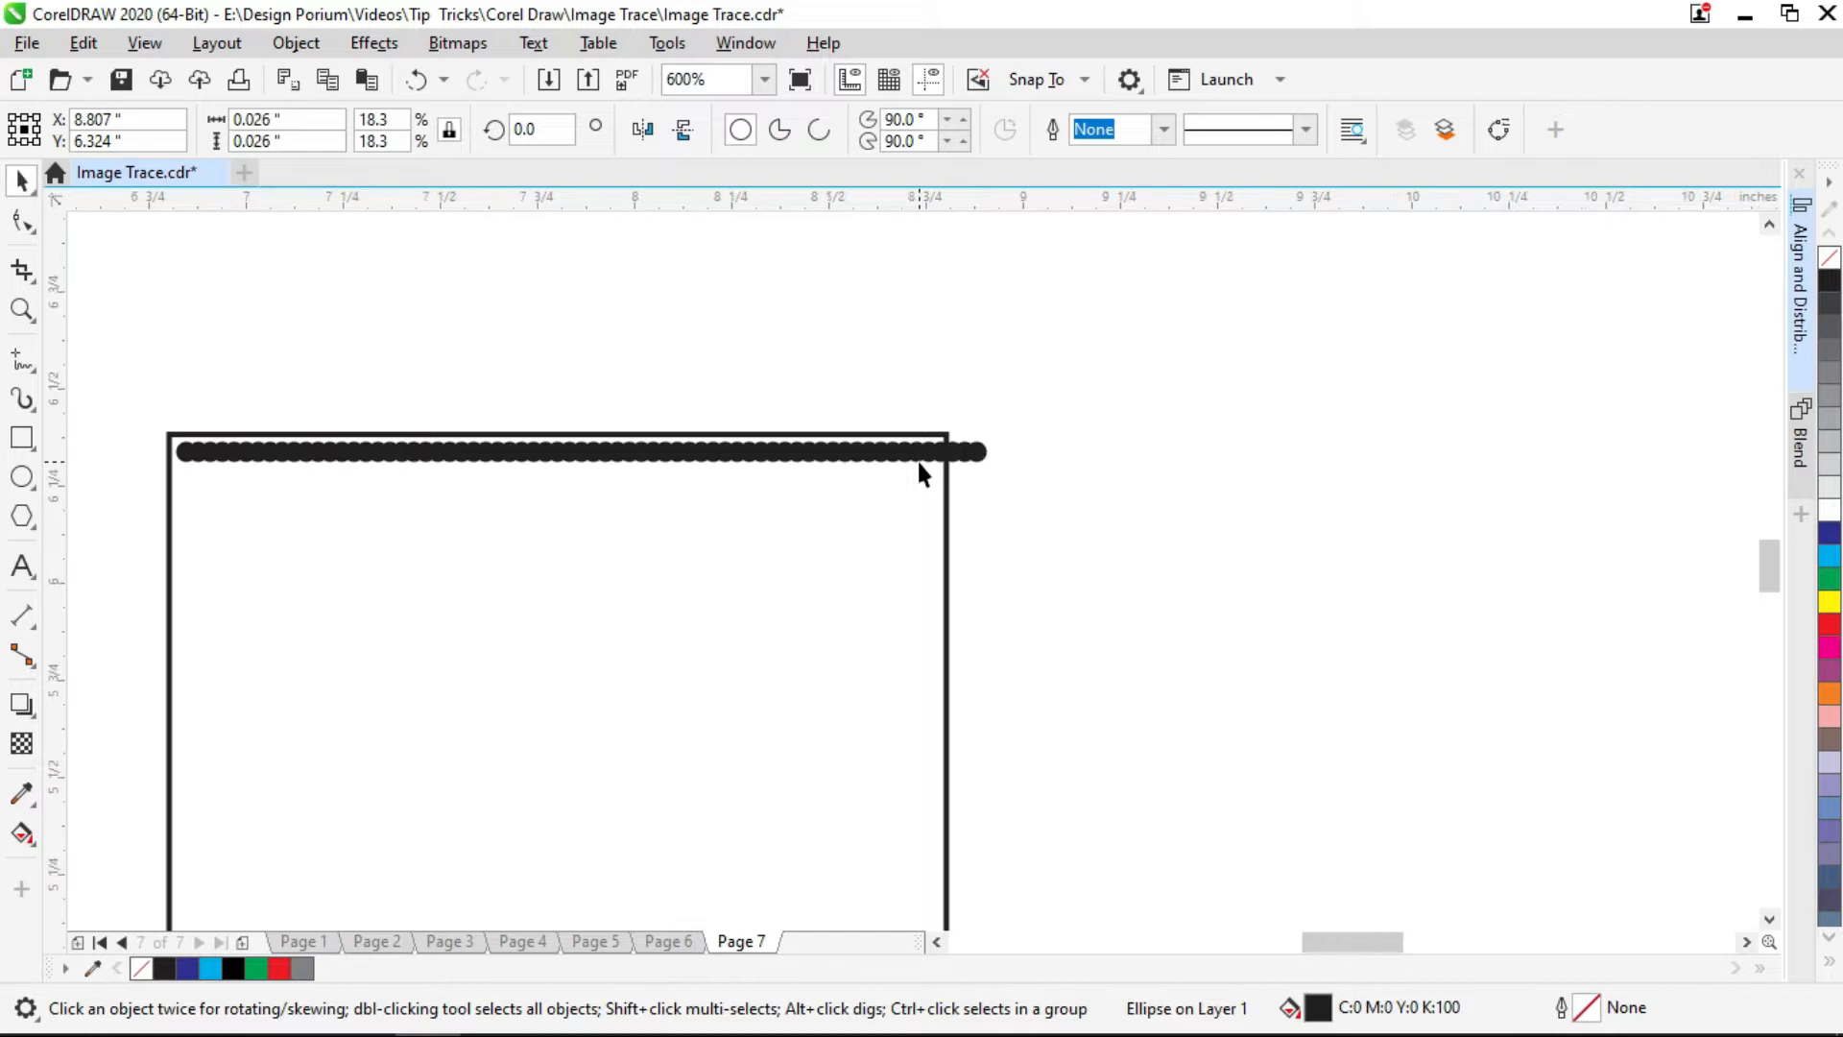
- Delete the lion image, square and dots from Page 7 and remove that page from the document
{"action": "scroll", "coordinate": [917, 463], "scroll_direction": "down", "scroll_amount": 3}
{"action": "left_click_drag", "start_coordinate": [1086, 214], "coordinate": [338, 753]}
{"action": "key", "text": "Delete"}
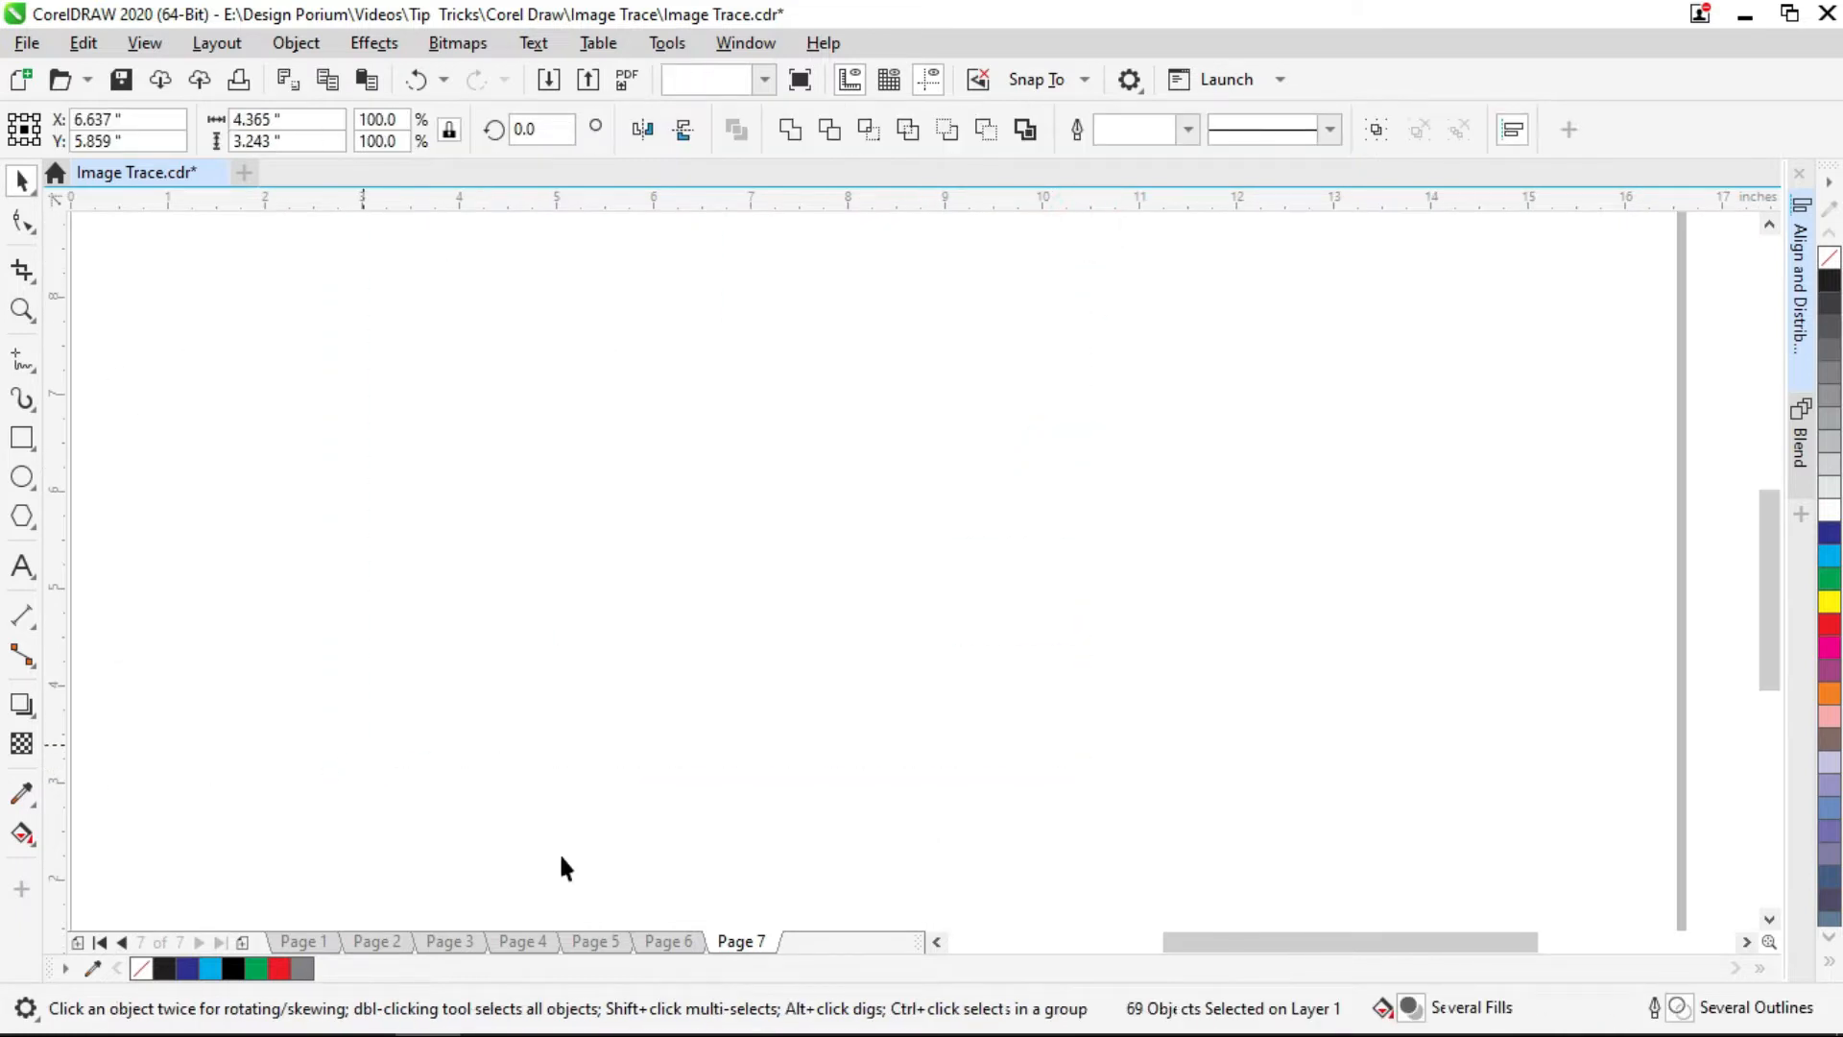
{"action": "right_click", "coordinate": [744, 946]}
{"action": "left_click", "coordinate": [796, 889]}
- Ungroup the DPI dot illustration on Page 6 and deselect it
{"action": "scroll", "coordinate": [987, 626], "scroll_direction": "down", "scroll_amount": 1}
{"action": "left_click_drag", "start_coordinate": [986, 626], "coordinate": [887, 733]}
{"action": "scroll", "coordinate": [878, 522], "scroll_direction": "up", "scroll_amount": 1}
{"action": "left_click_drag", "start_coordinate": [525, 464], "coordinate": [646, 430]}
{"action": "key", "text": "z"}
{"action": "left_click_drag", "start_coordinate": [262, 305], "coordinate": [1570, 650]}
{"action": "left_click_drag", "start_coordinate": [1422, 578], "coordinate": [1391, 549]}
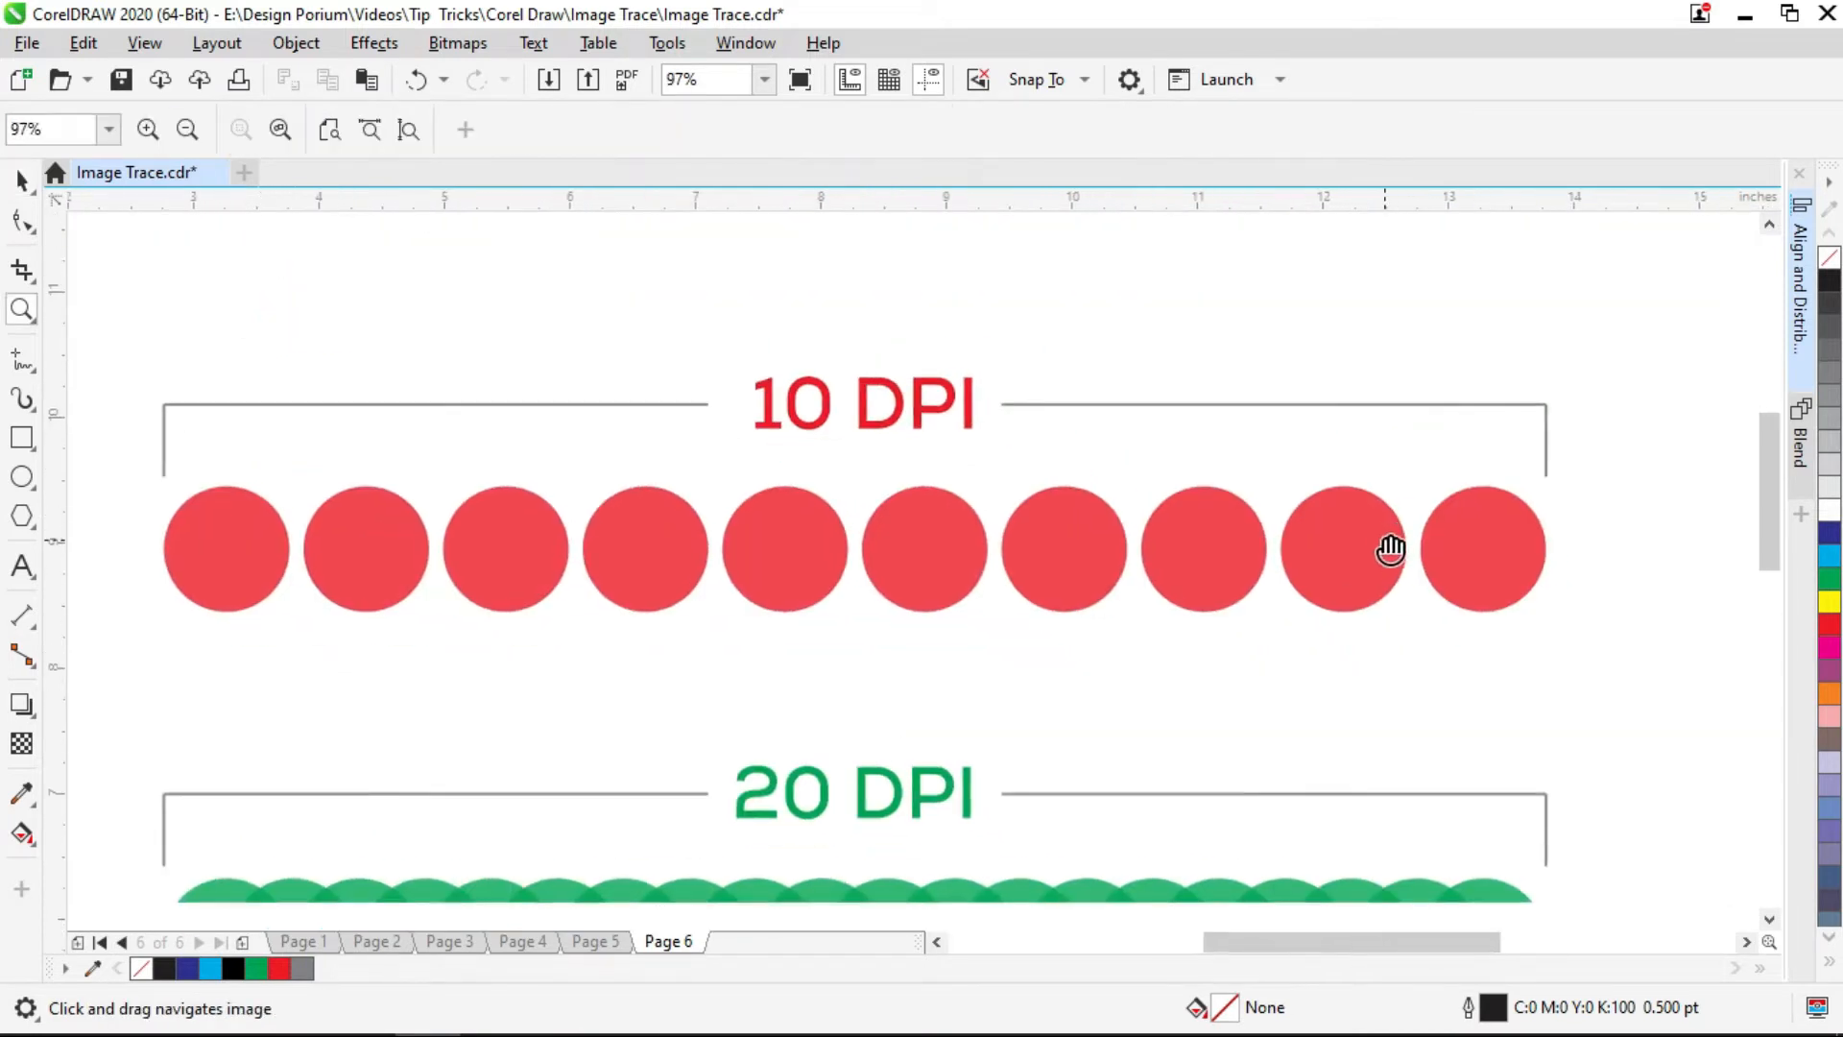
{"action": "key", "text": "space"}
{"action": "left_click", "coordinate": [212, 542]}
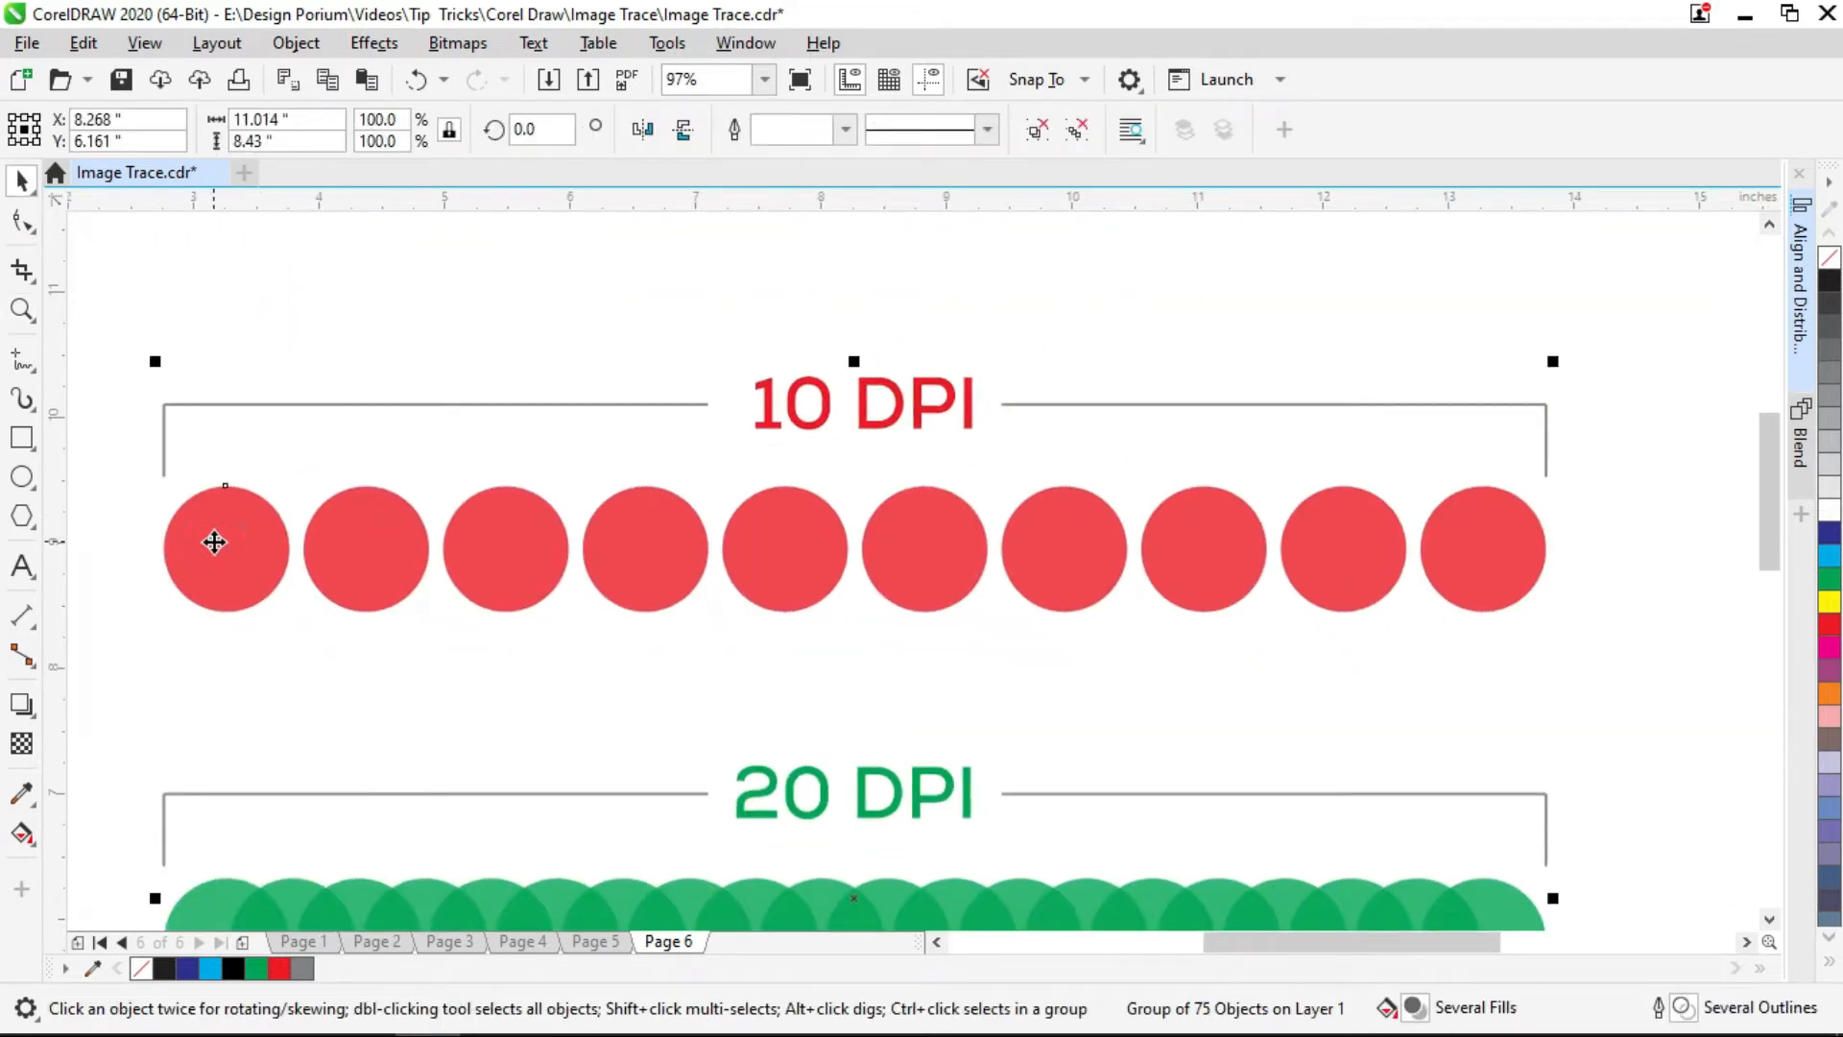
{"action": "left_click", "coordinate": [1259, 275]}
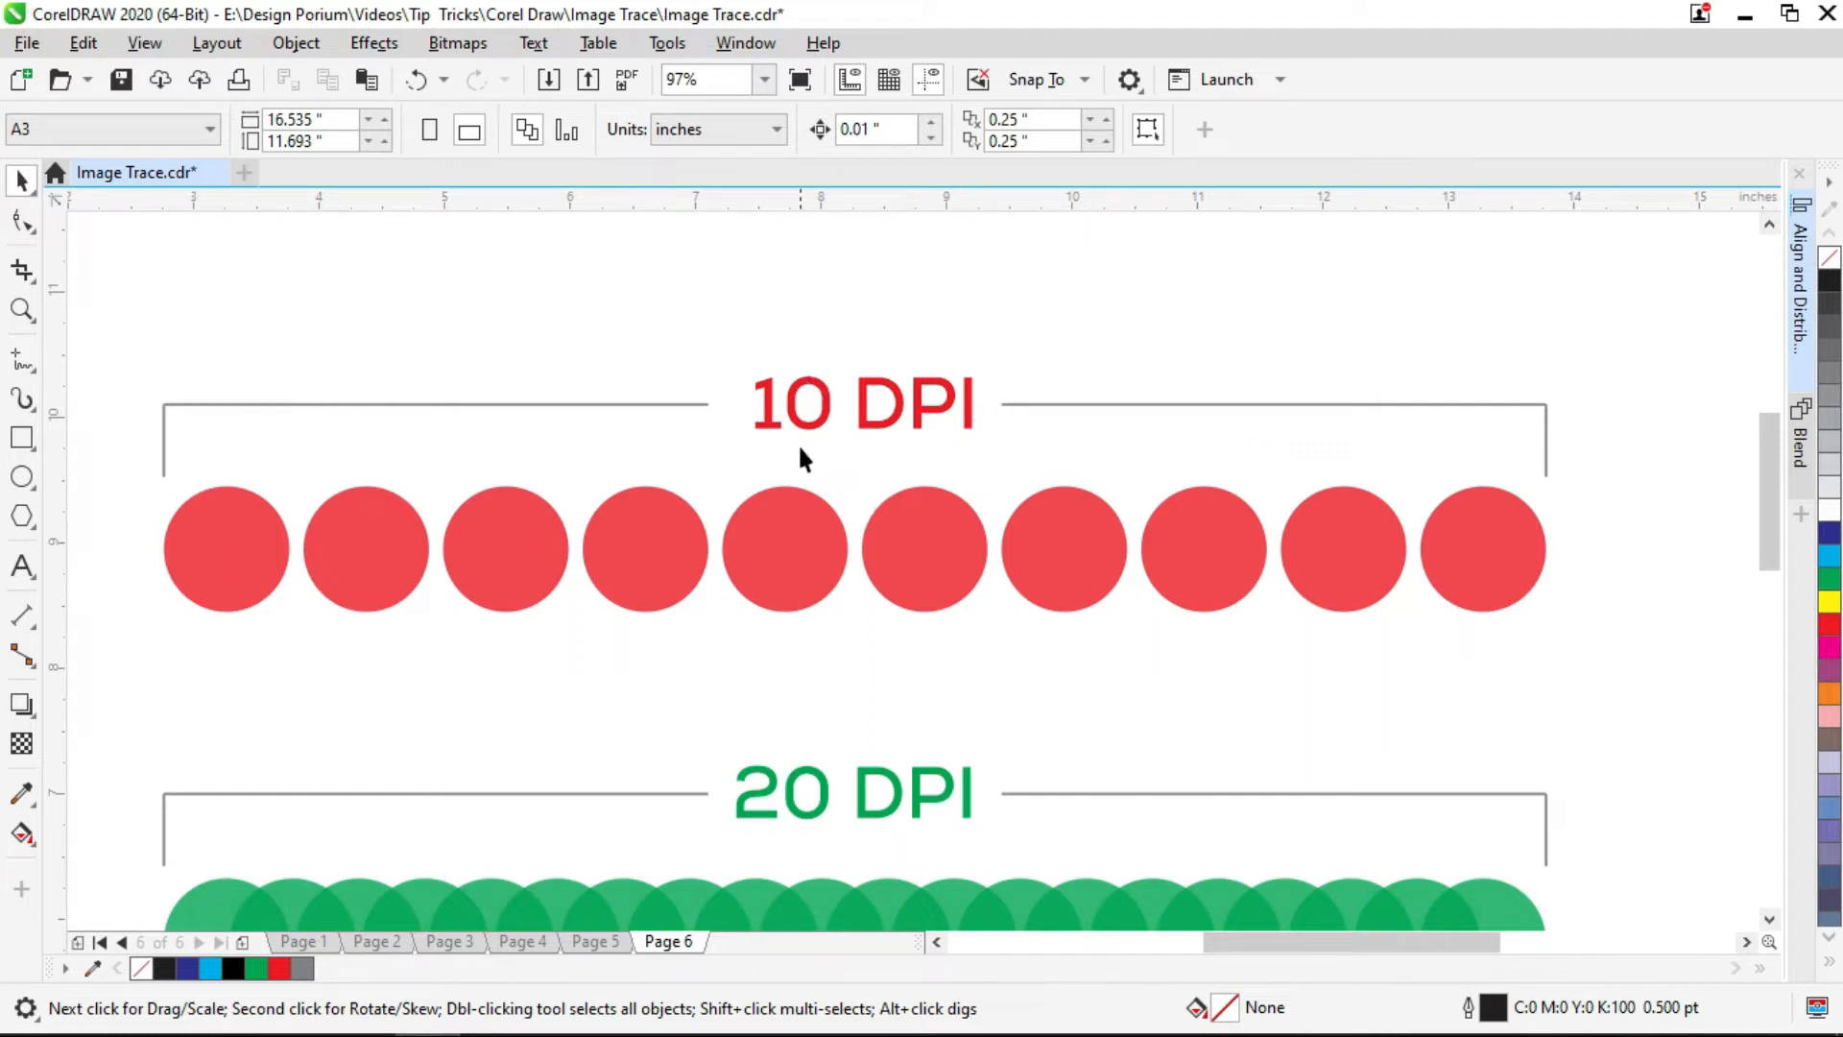
- Select individual red circles in the 10 DPI row, from the first to the last, to check them
{"action": "left_click", "coordinate": [217, 546]}
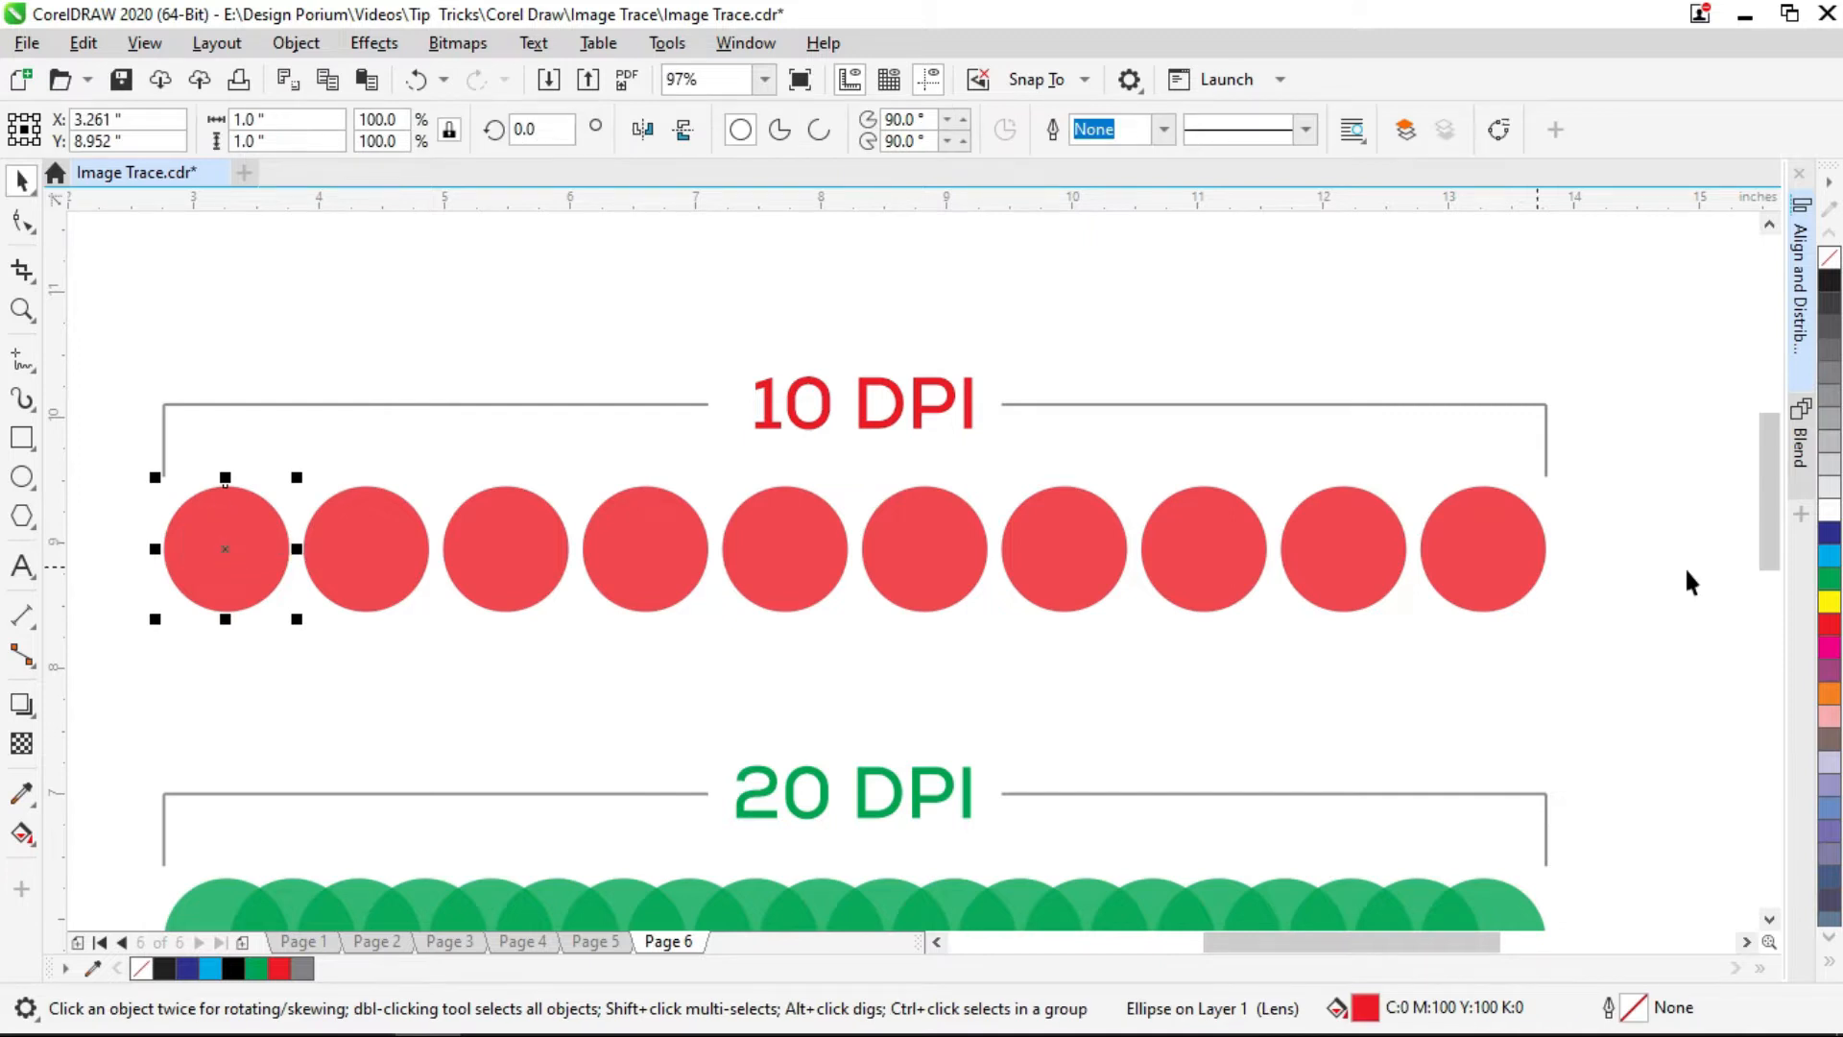
{"action": "left_click", "coordinate": [1533, 549]}
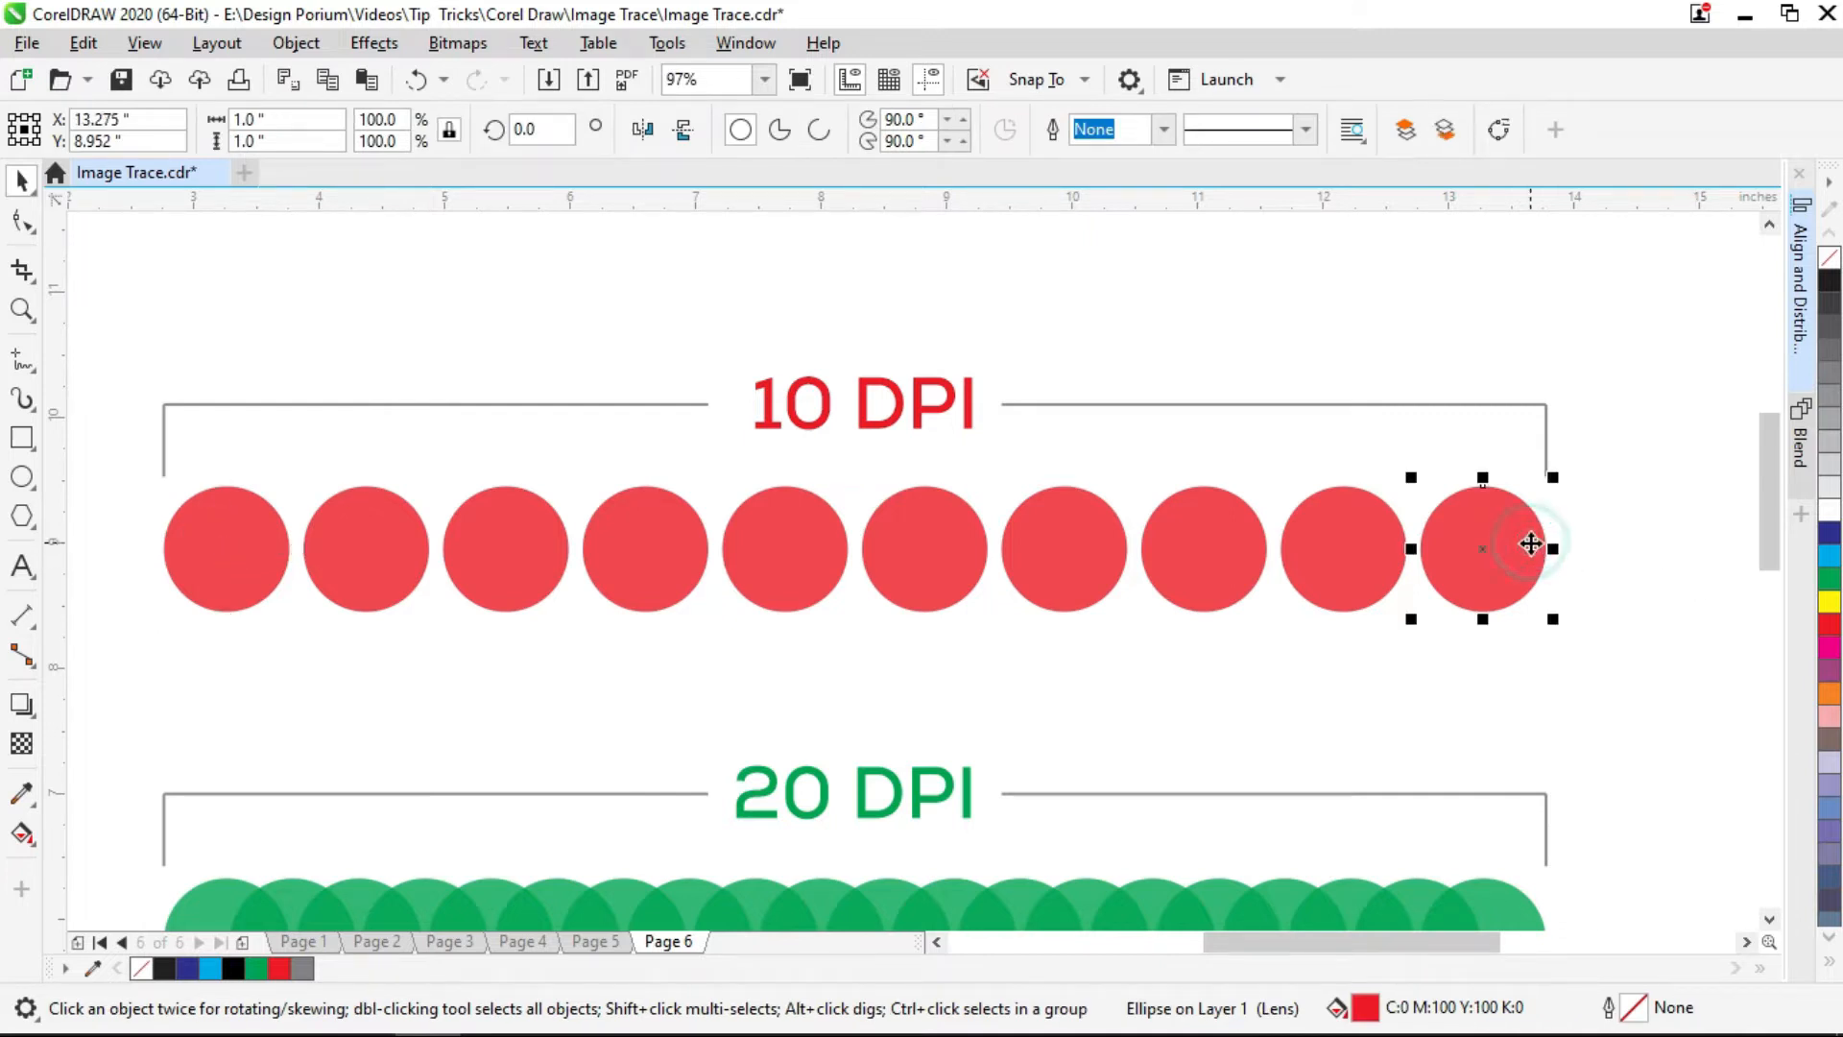
{"action": "left_click", "coordinate": [227, 541]}
{"action": "key", "text": "Tab"}
{"action": "key", "text": "Tab"}
{"action": "key", "text": "Tab"}
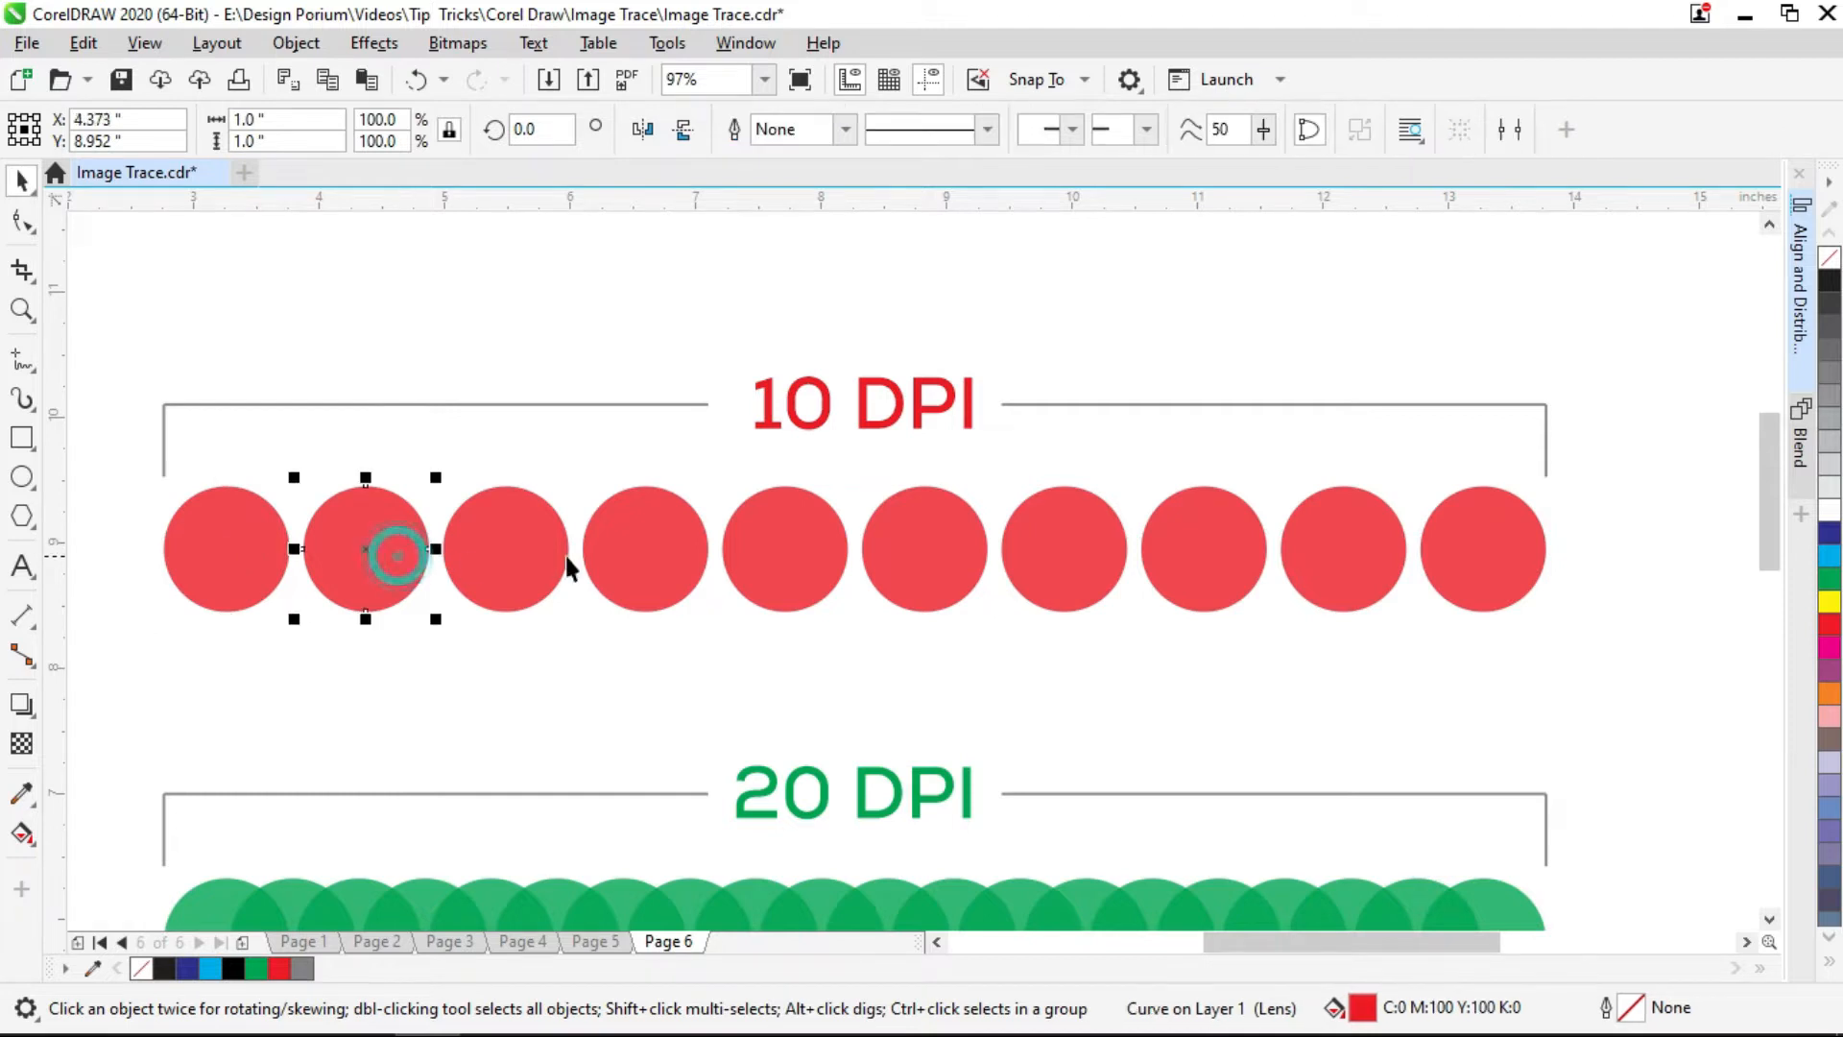
{"action": "left_click", "coordinate": [1496, 563]}
- Compare the spacing and overlap of the dots in the 20 DPI and 30 DPI rows
{"action": "scroll", "coordinate": [1262, 531], "scroll_direction": "down", "scroll_amount": 1}
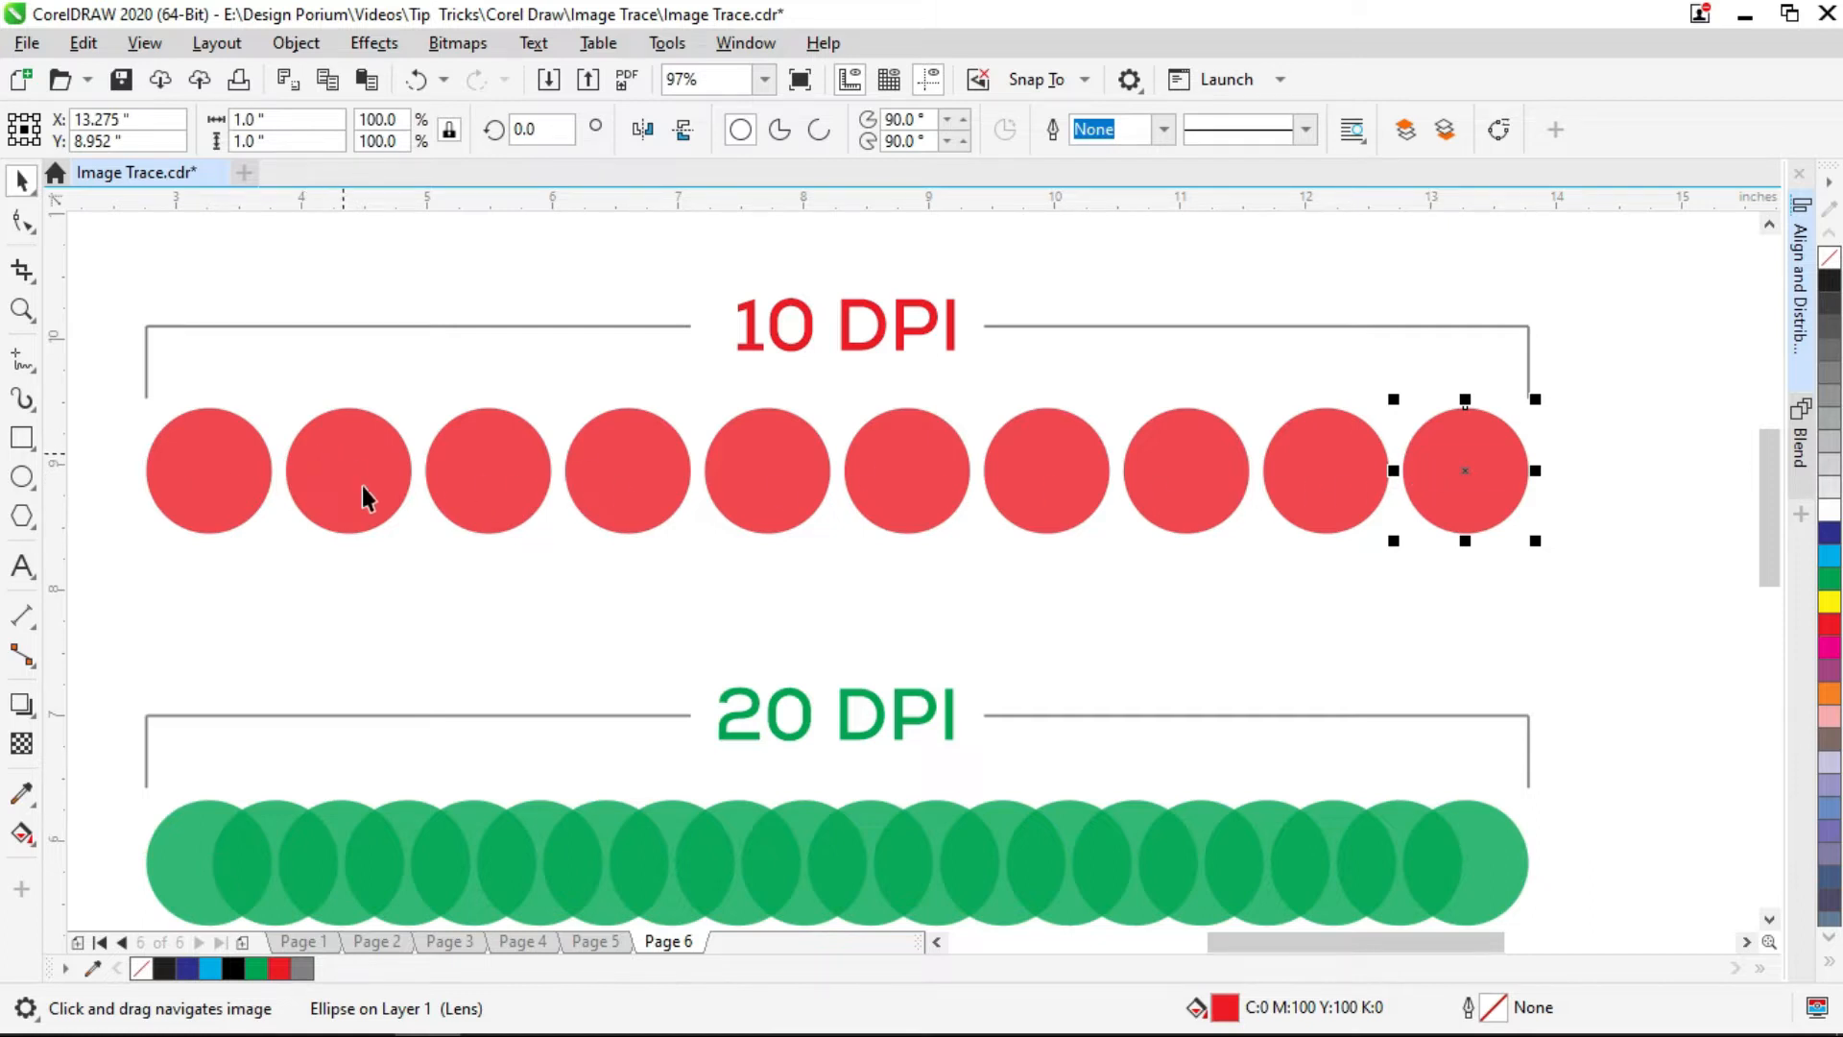
{"action": "left_click_drag", "start_coordinate": [444, 642], "coordinate": [467, 516]}
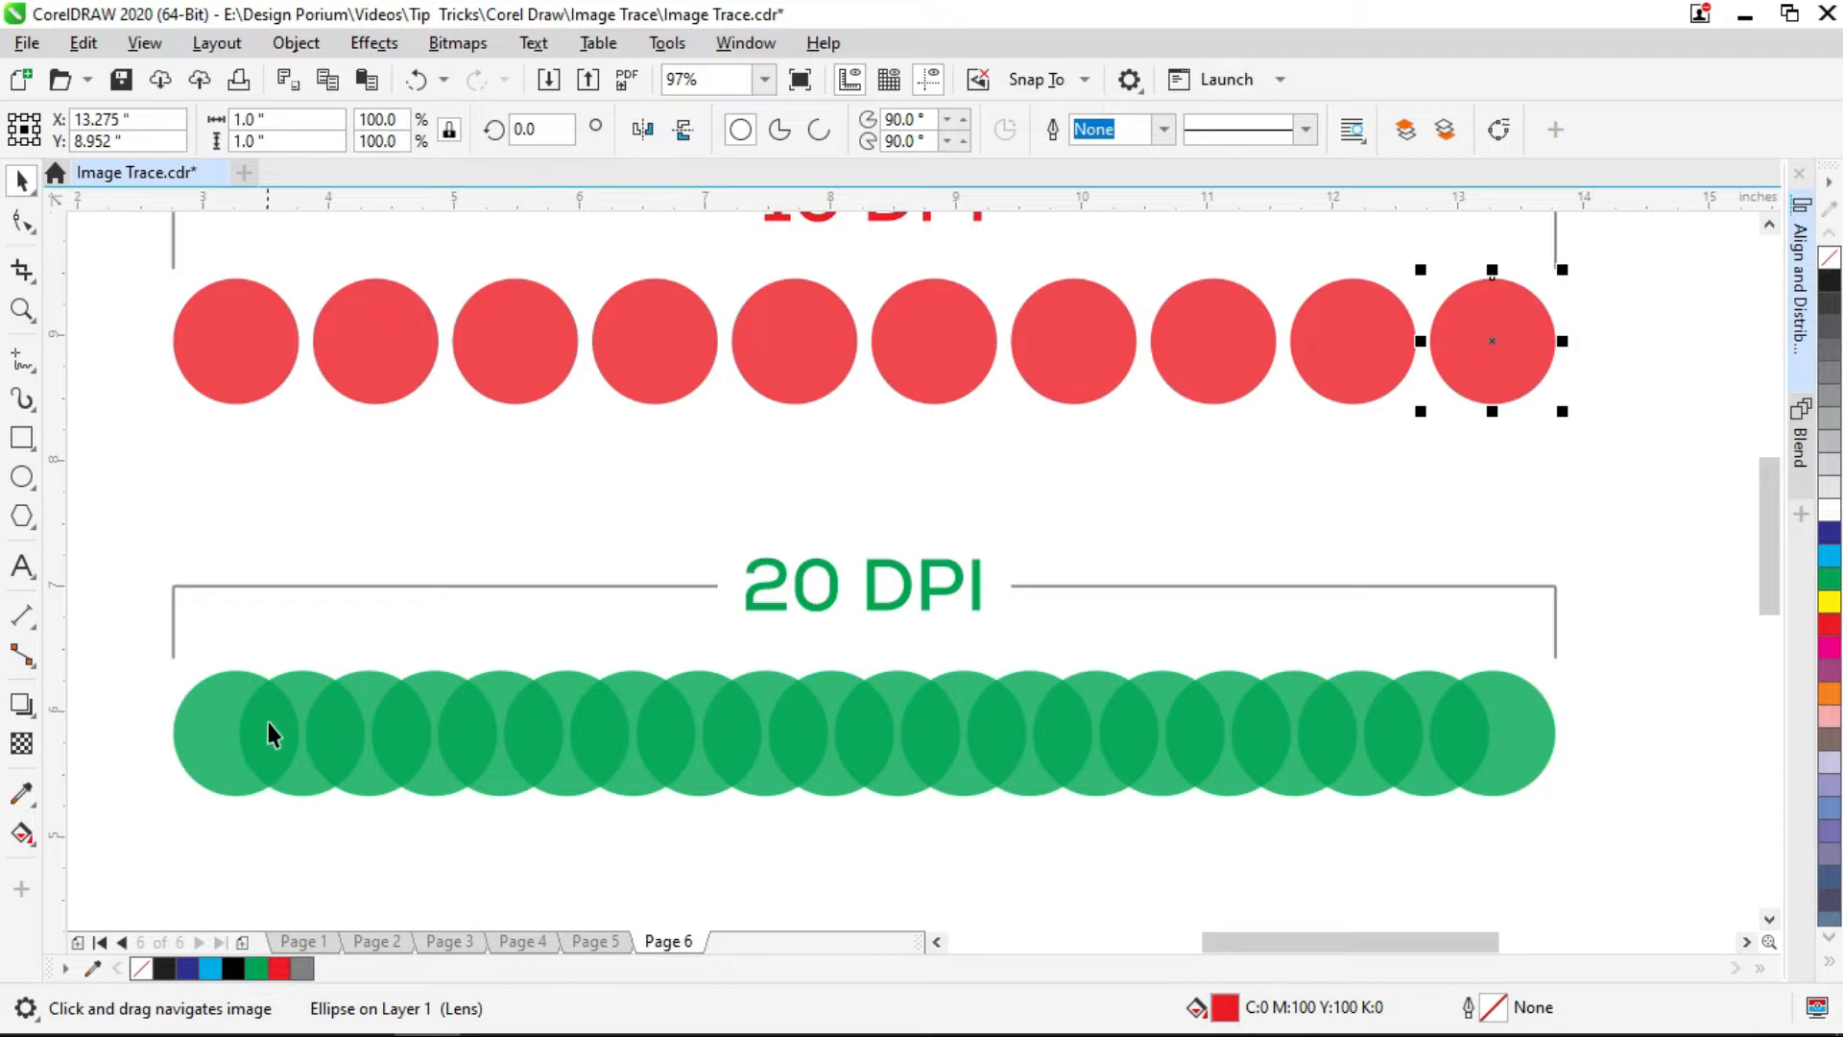
{"action": "left_click_drag", "start_coordinate": [777, 748], "coordinate": [822, 441]}
{"action": "left_click_drag", "start_coordinate": [827, 580], "coordinate": [819, 480]}
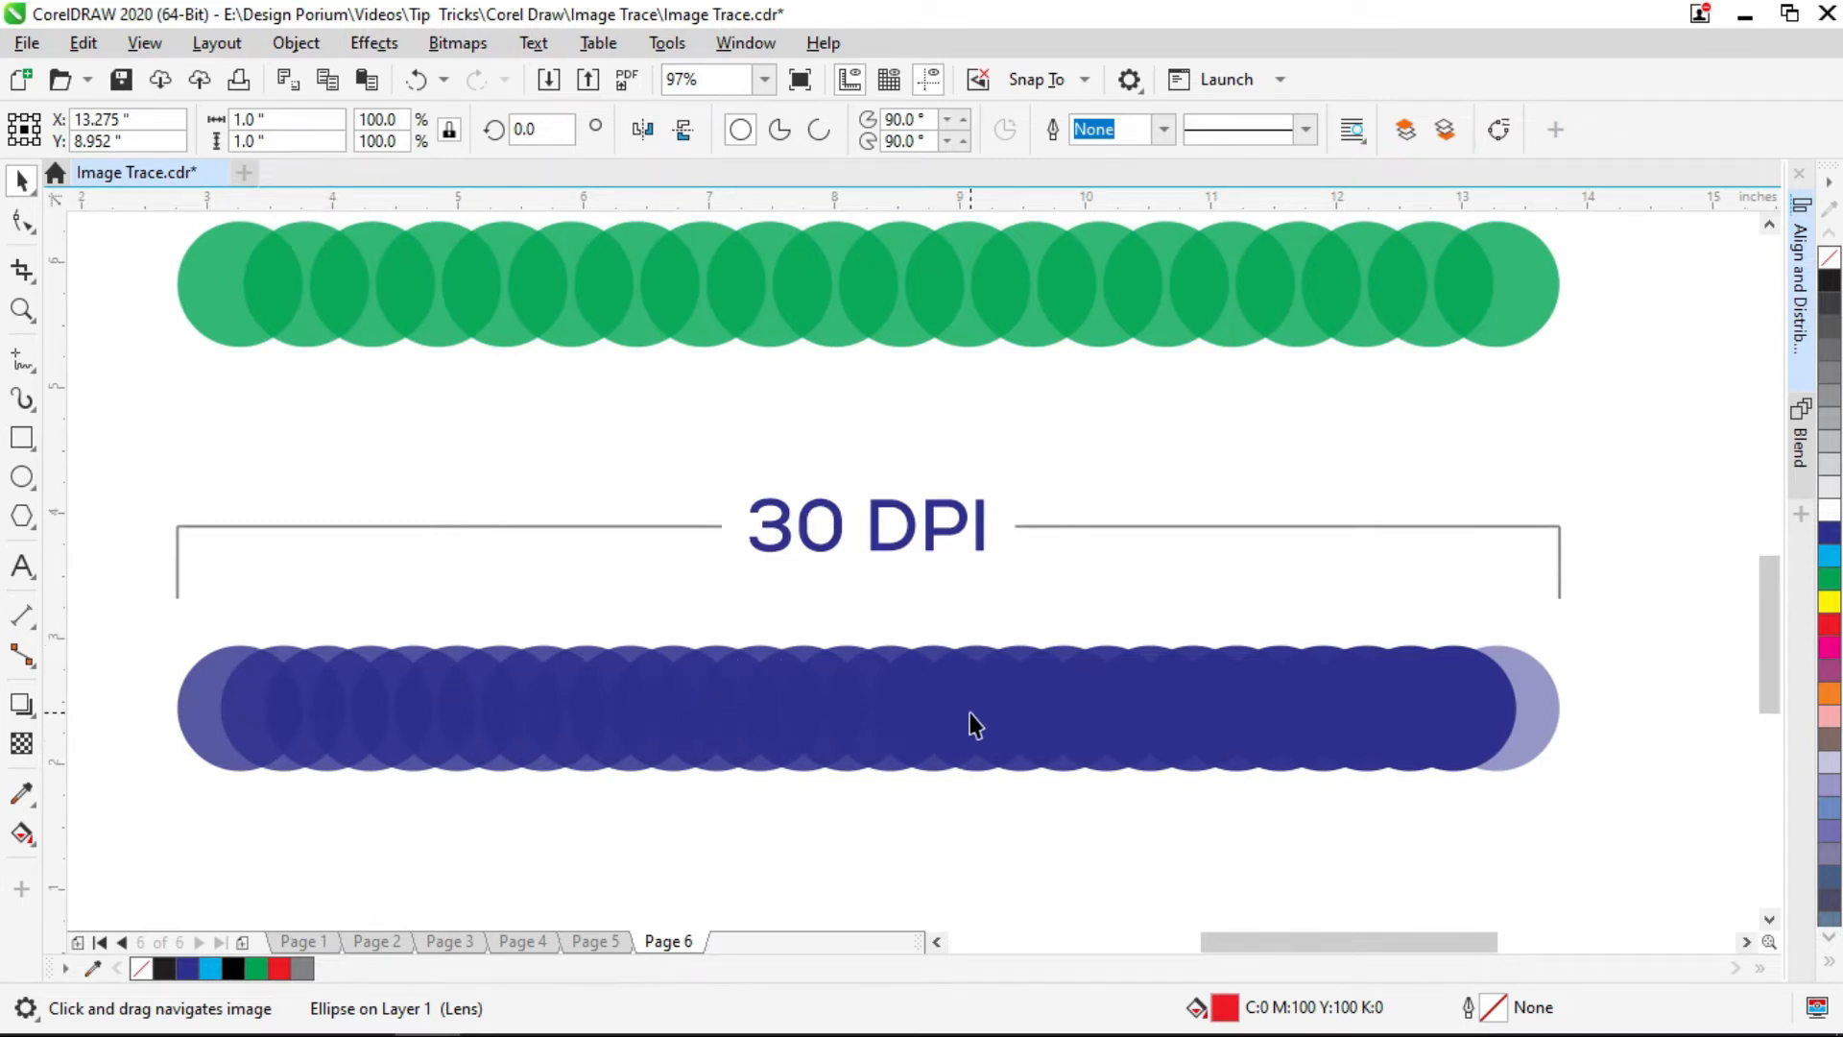
{"action": "scroll", "coordinate": [972, 723], "scroll_direction": "down", "scroll_amount": 2}
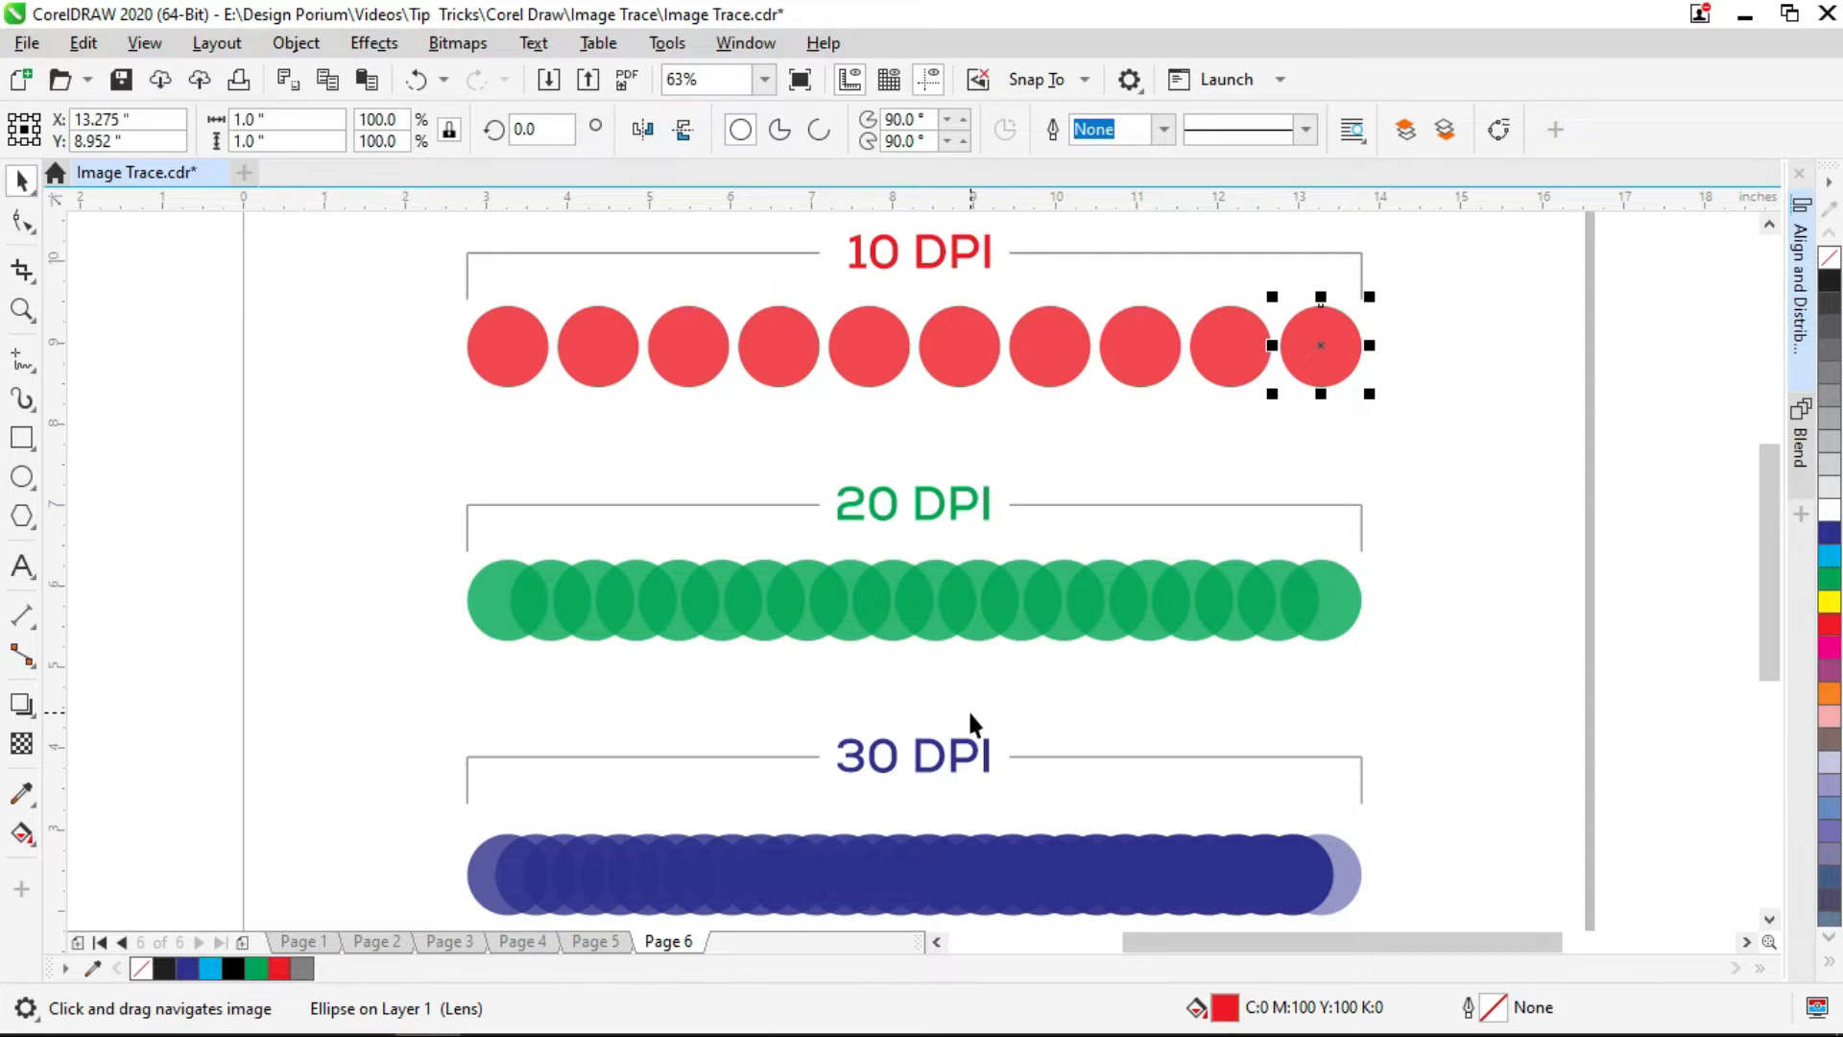
- Return to Page 1 and check the resolution of the 150 DPI and 300 DPI lion images in the object information
{"action": "left_click", "coordinate": [302, 941]}
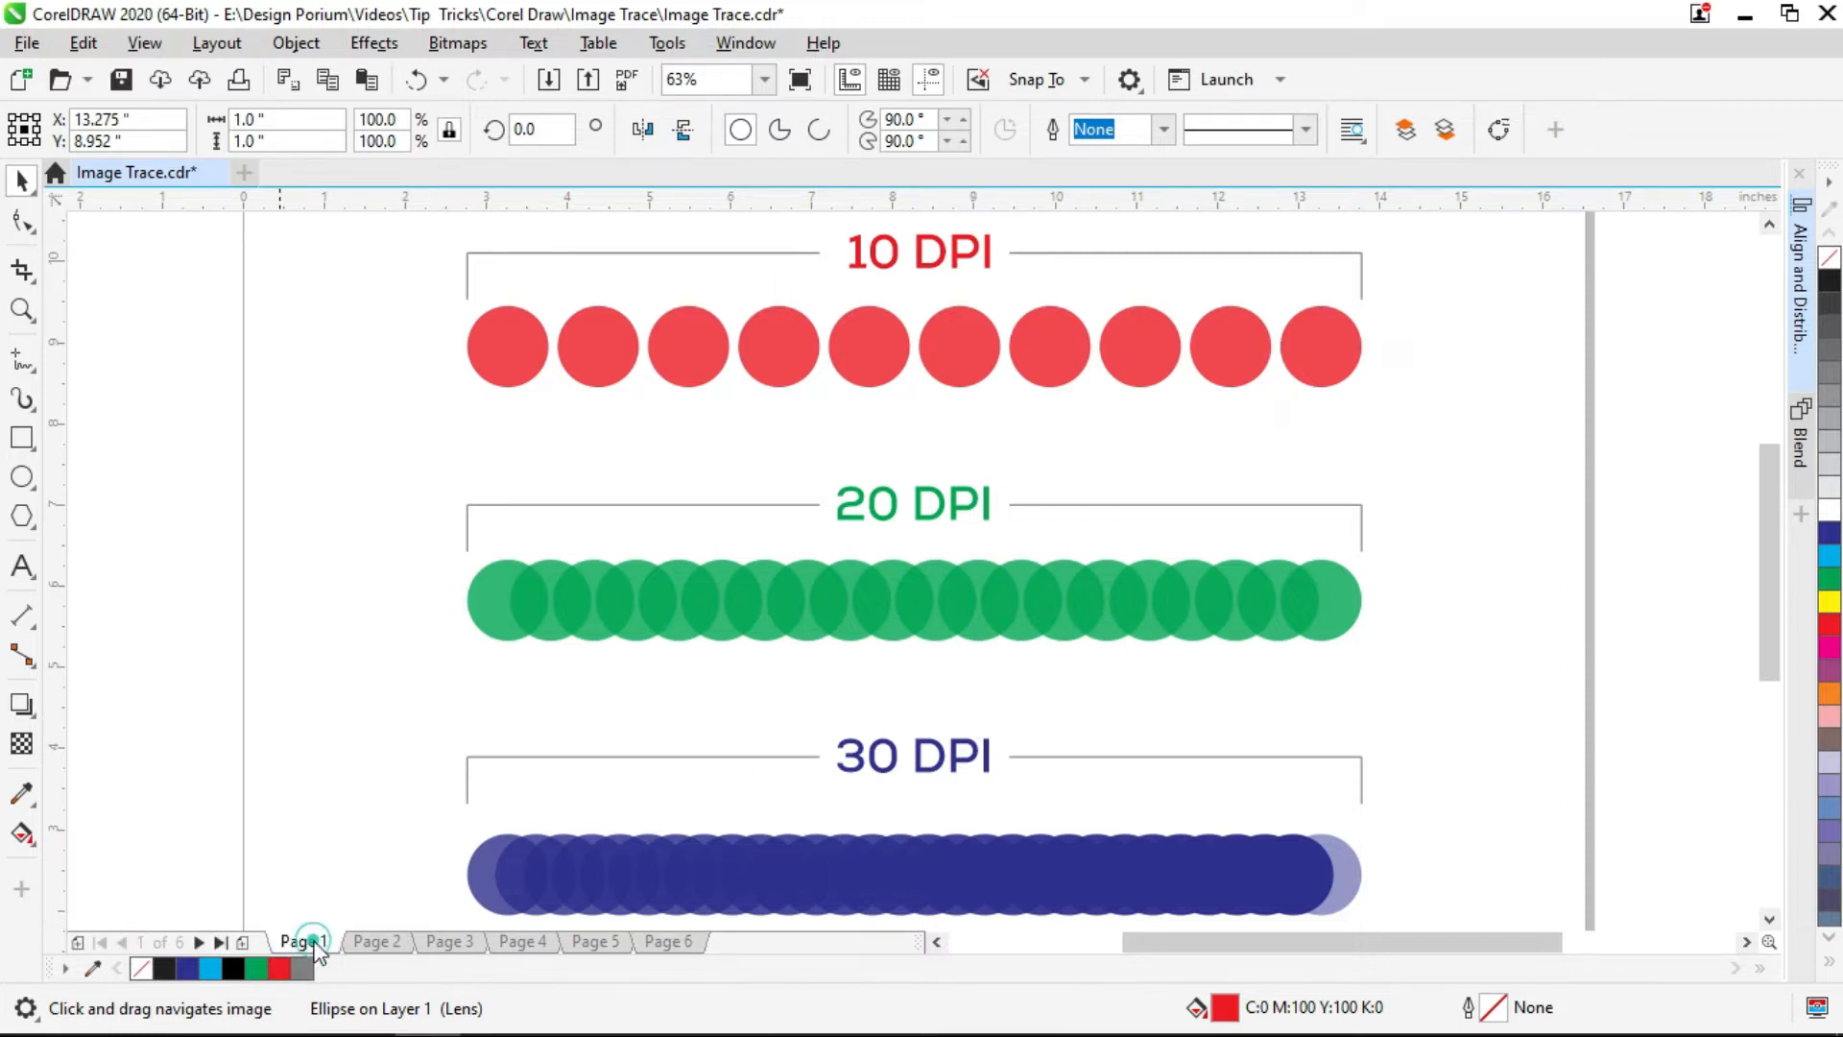
{"action": "left_click_drag", "start_coordinate": [802, 346], "coordinate": [735, 389]}
{"action": "key", "text": "z"}
{"action": "left_click_drag", "start_coordinate": [255, 335], "coordinate": [637, 666]}
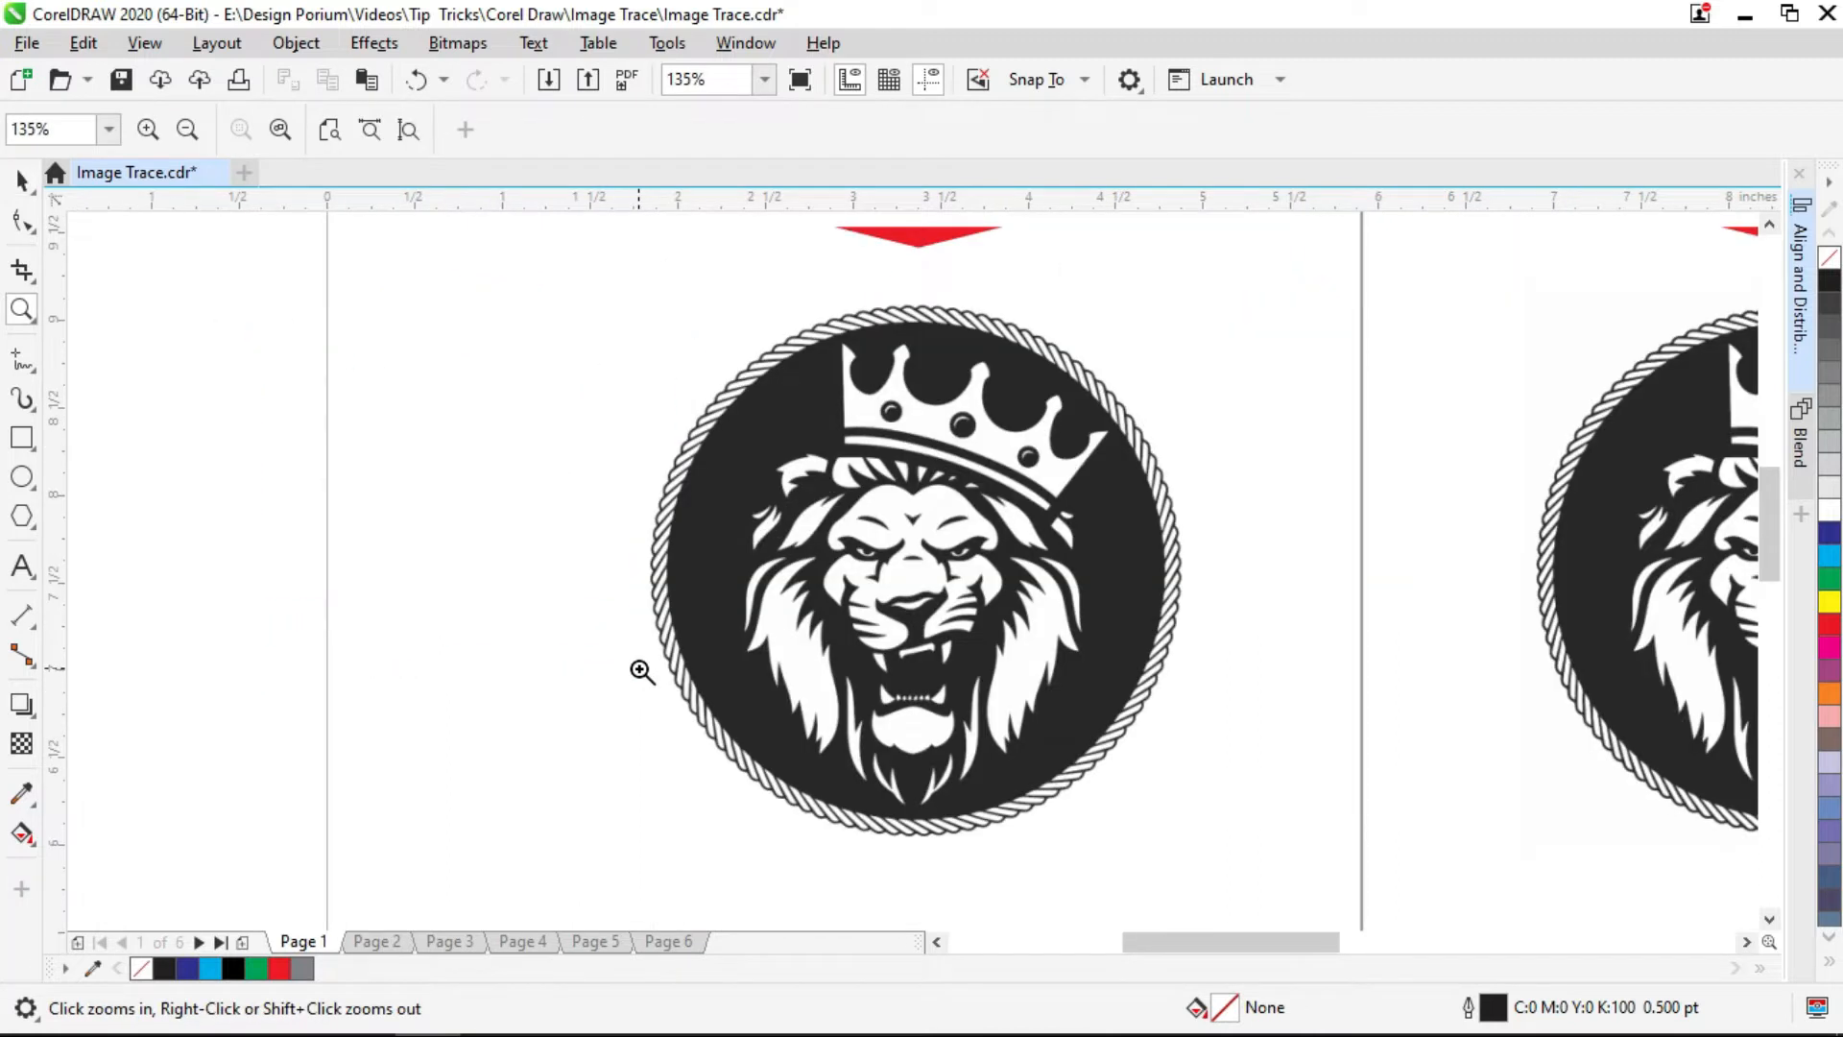
{"action": "key", "text": "space"}
{"action": "left_click", "coordinate": [729, 633]}
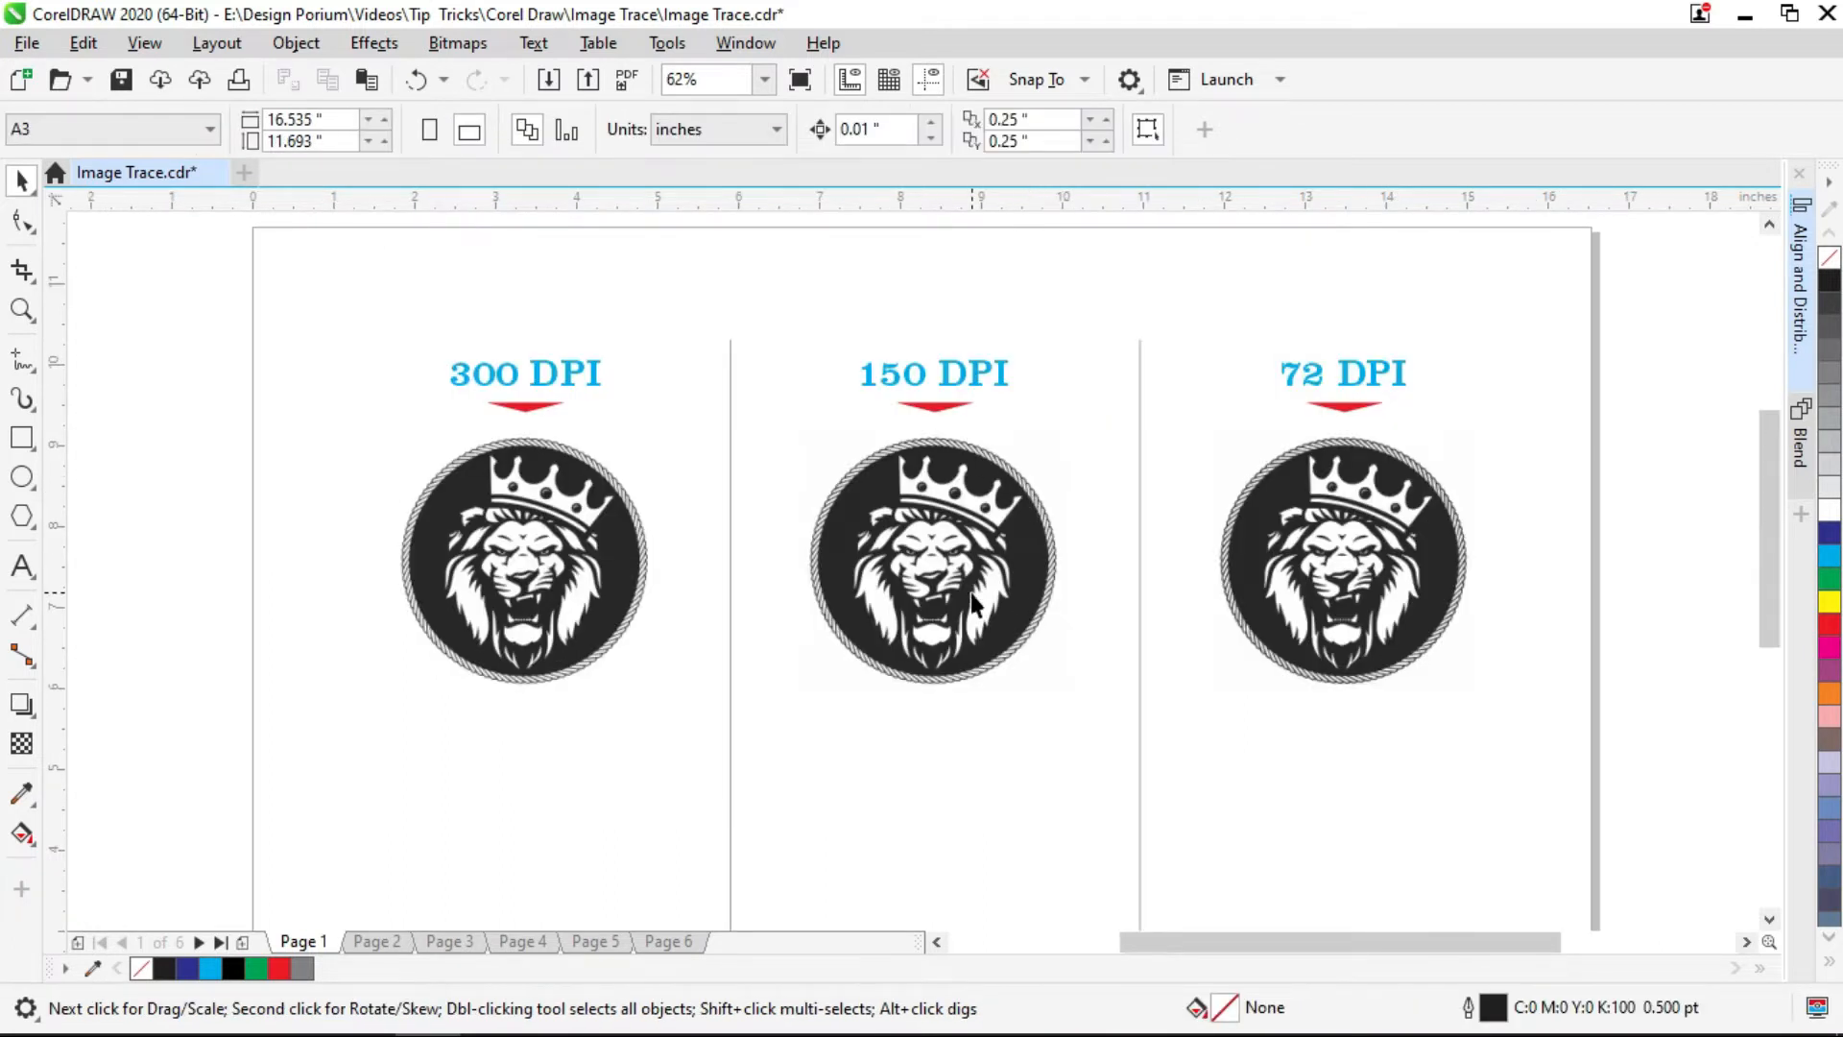
{"action": "left_click", "coordinate": [971, 591]}
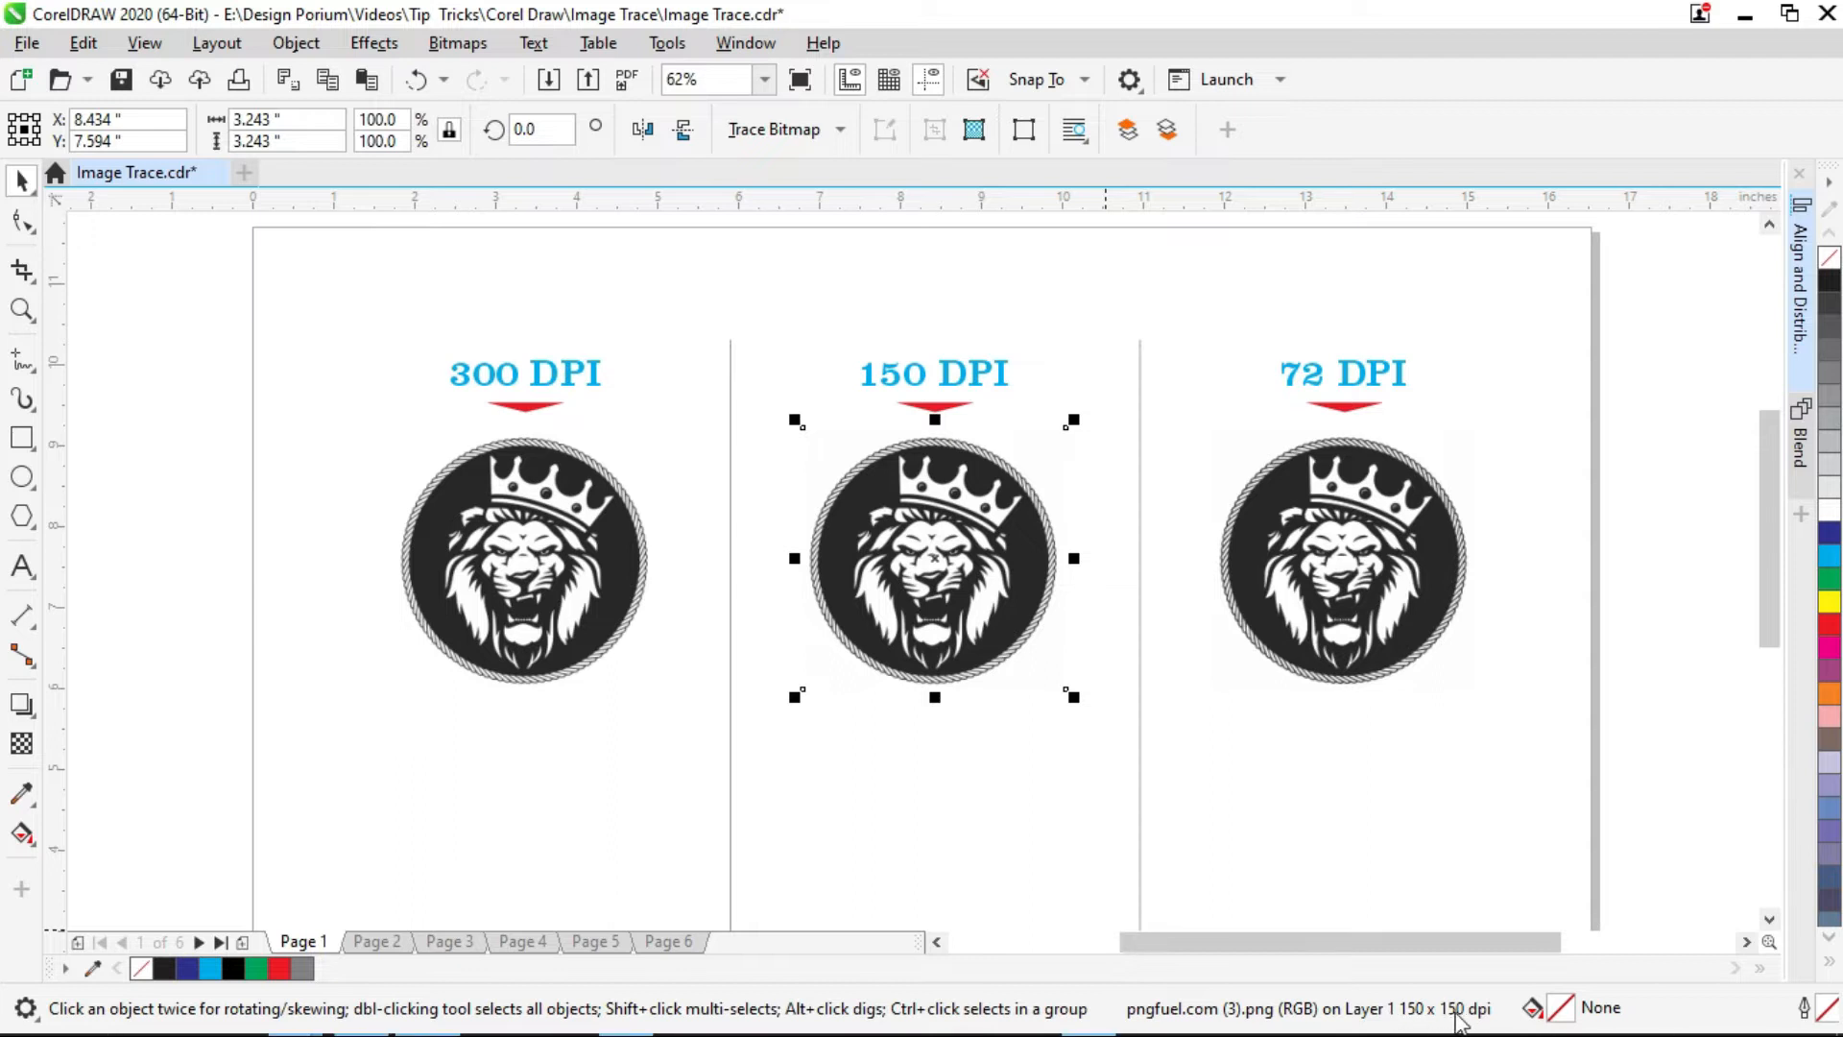
{"action": "left_click", "coordinate": [1310, 379]}
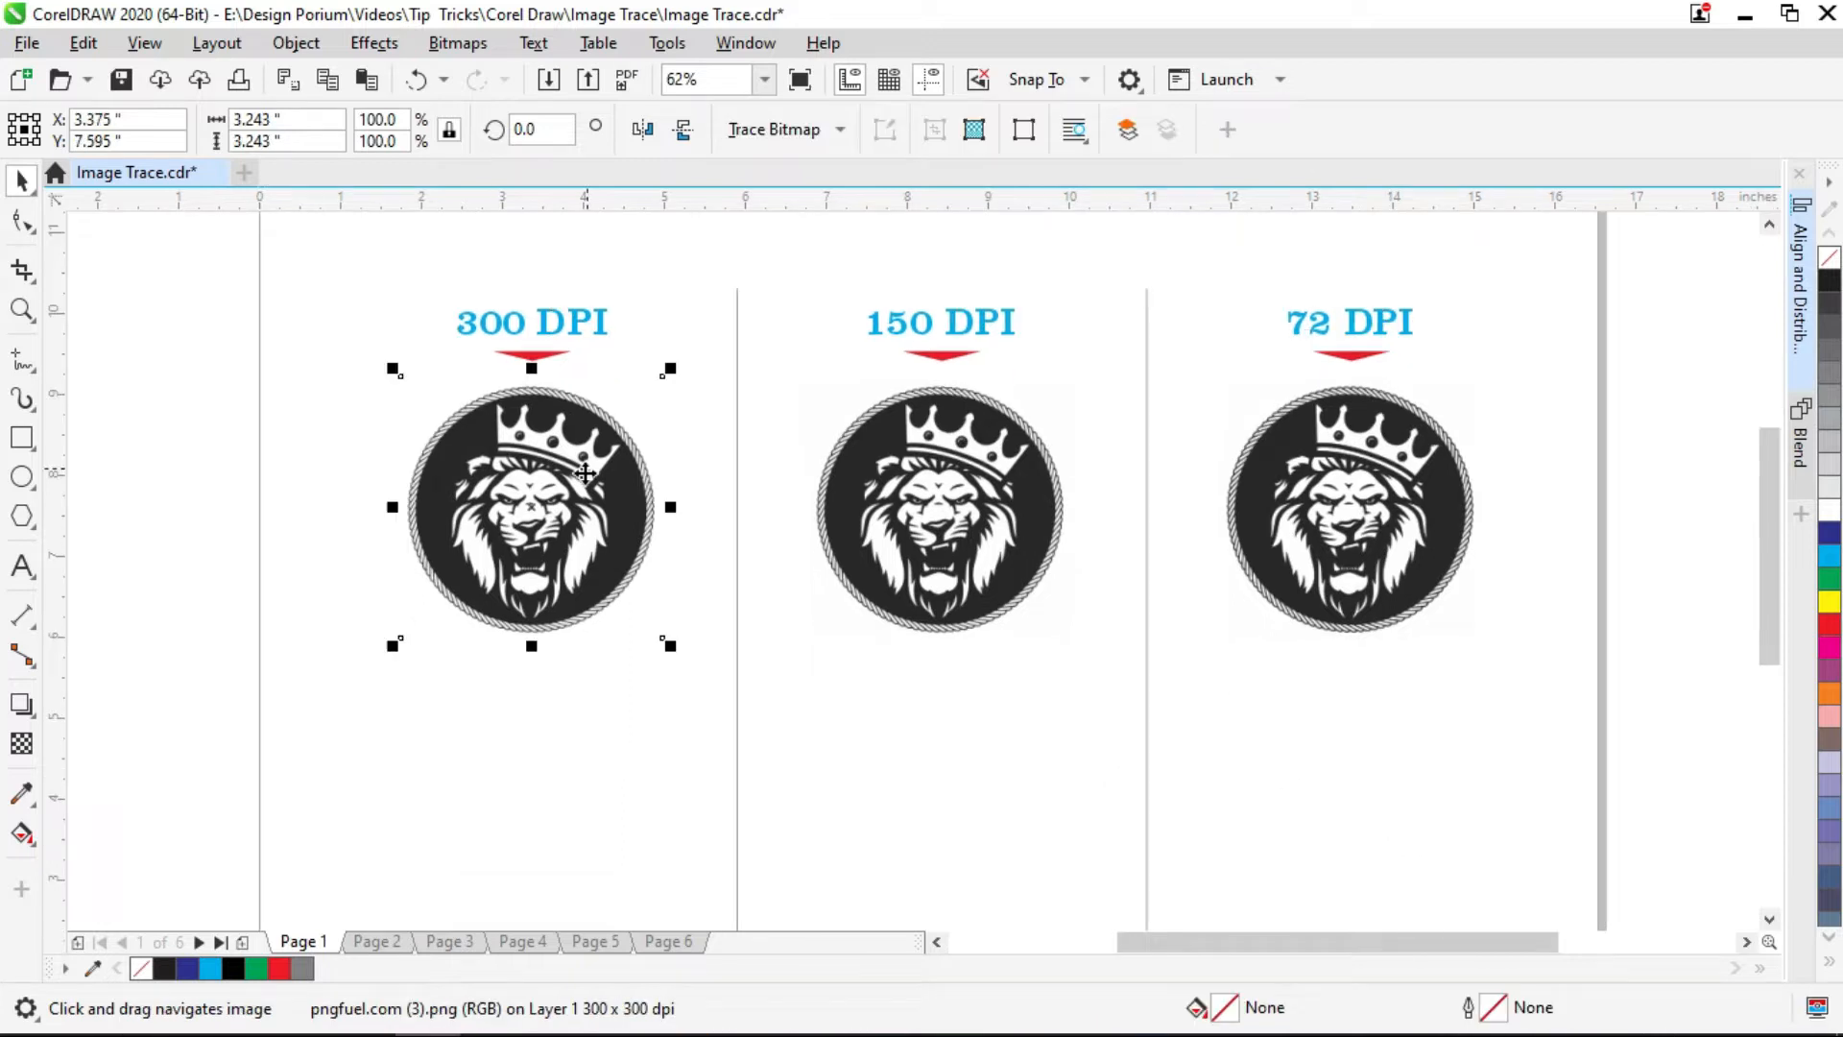
- Inspect the edge quality around the crown of the 300 DPI lion image at high magnification
{"action": "key", "text": "z"}
{"action": "left_click_drag", "start_coordinate": [552, 432], "coordinate": [637, 515]}
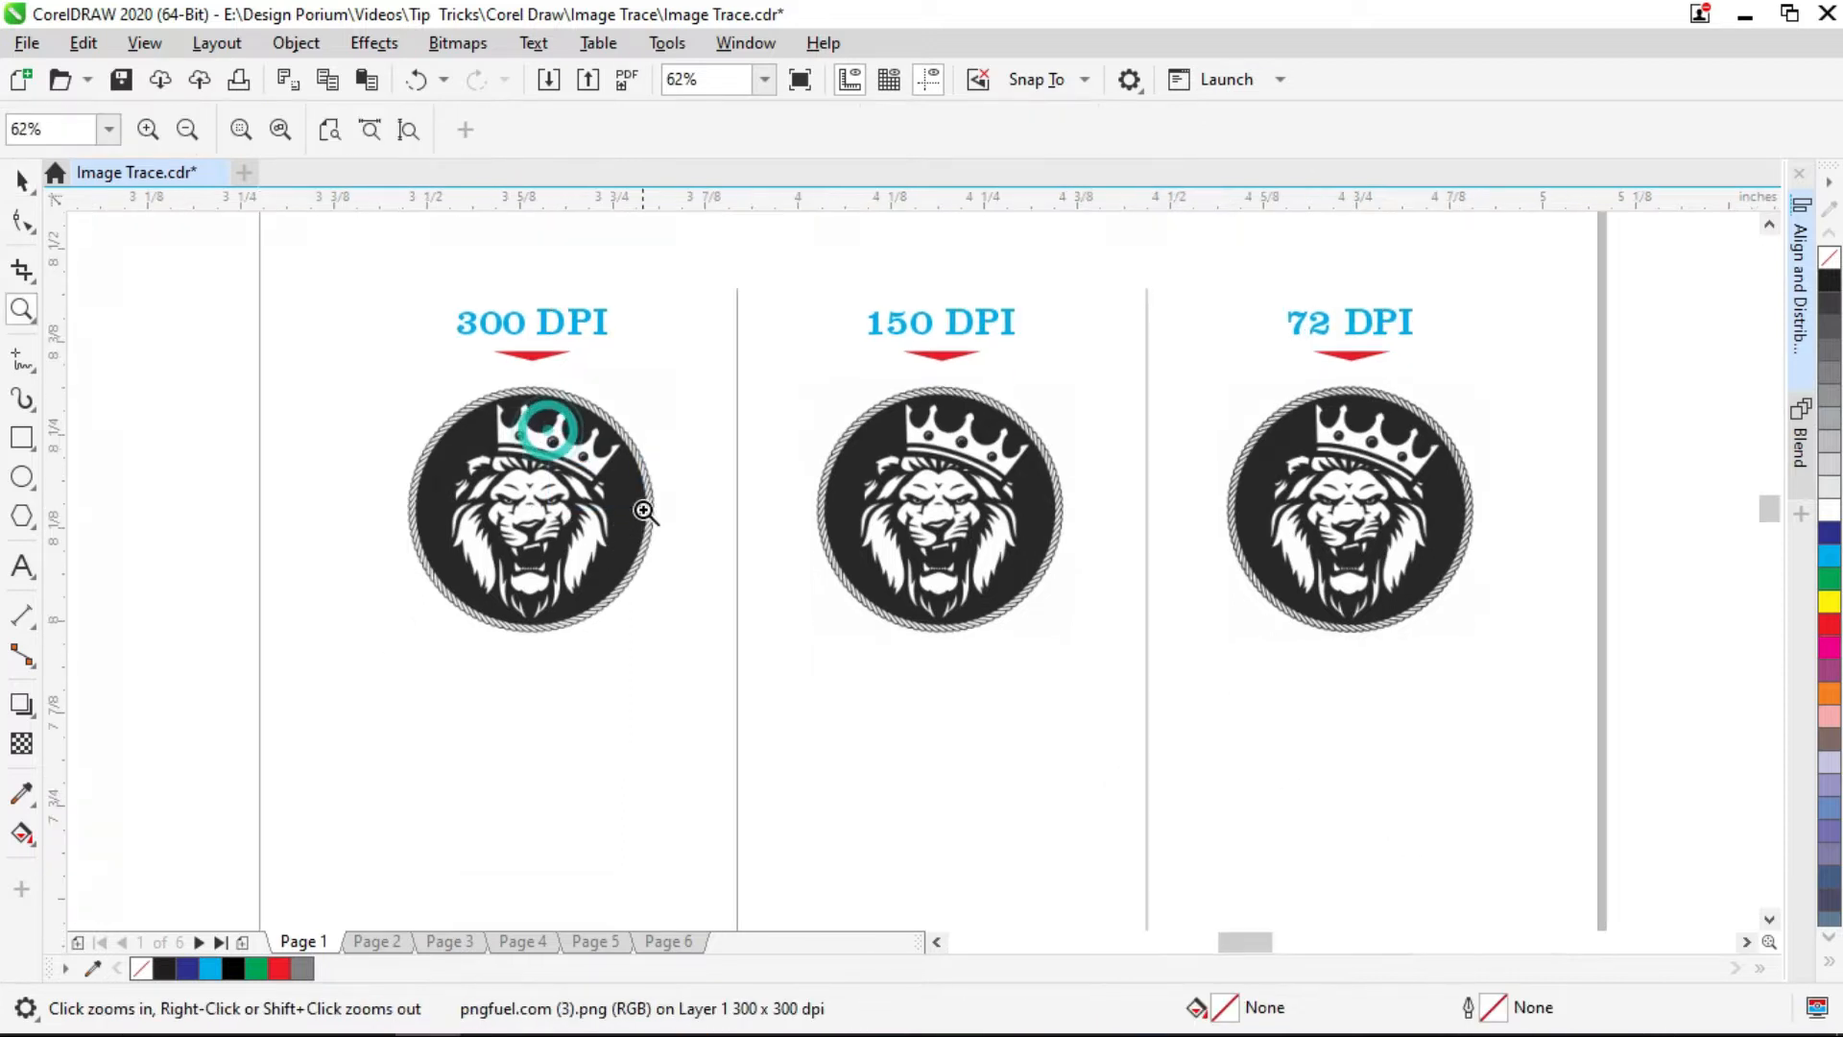
{"action": "scroll", "coordinate": [1006, 587], "scroll_direction": "down", "scroll_amount": 5}
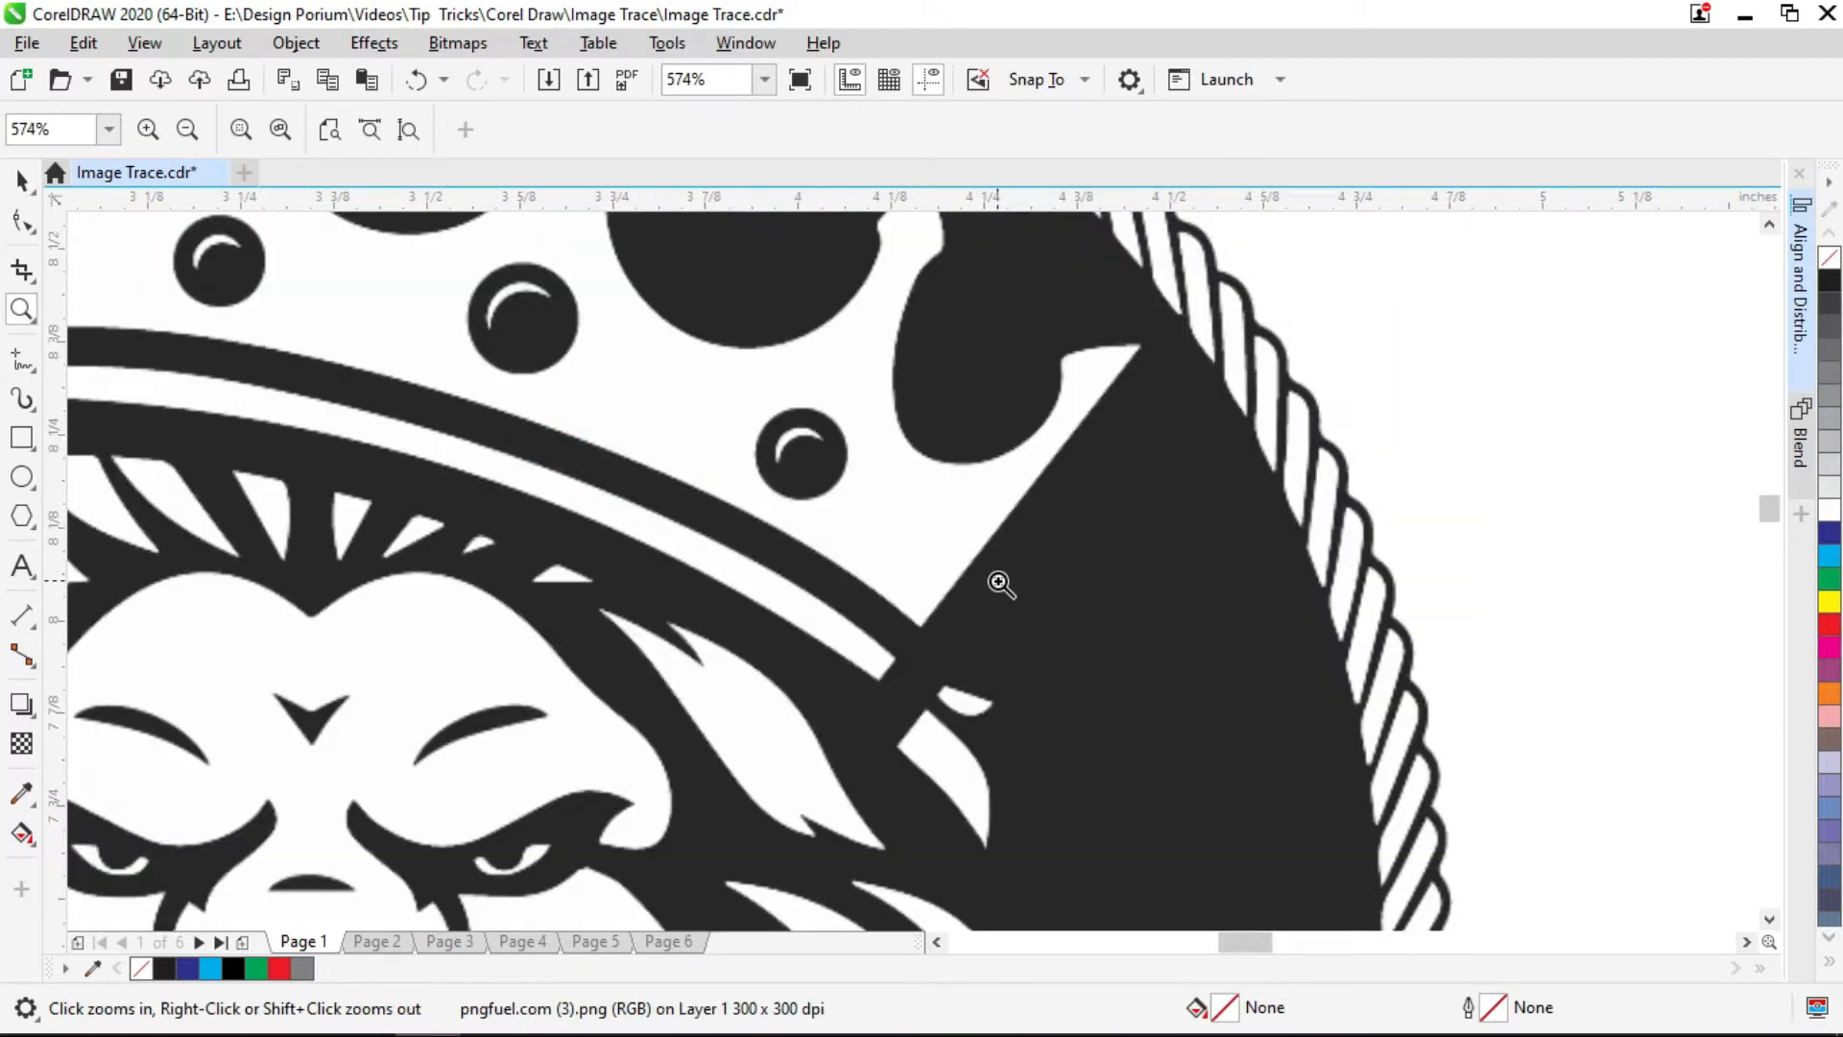
- Inspect the edge quality around the crown of the 150 DPI and 72 DPI lion images at high magnification
{"action": "left_click", "coordinate": [734, 413]}
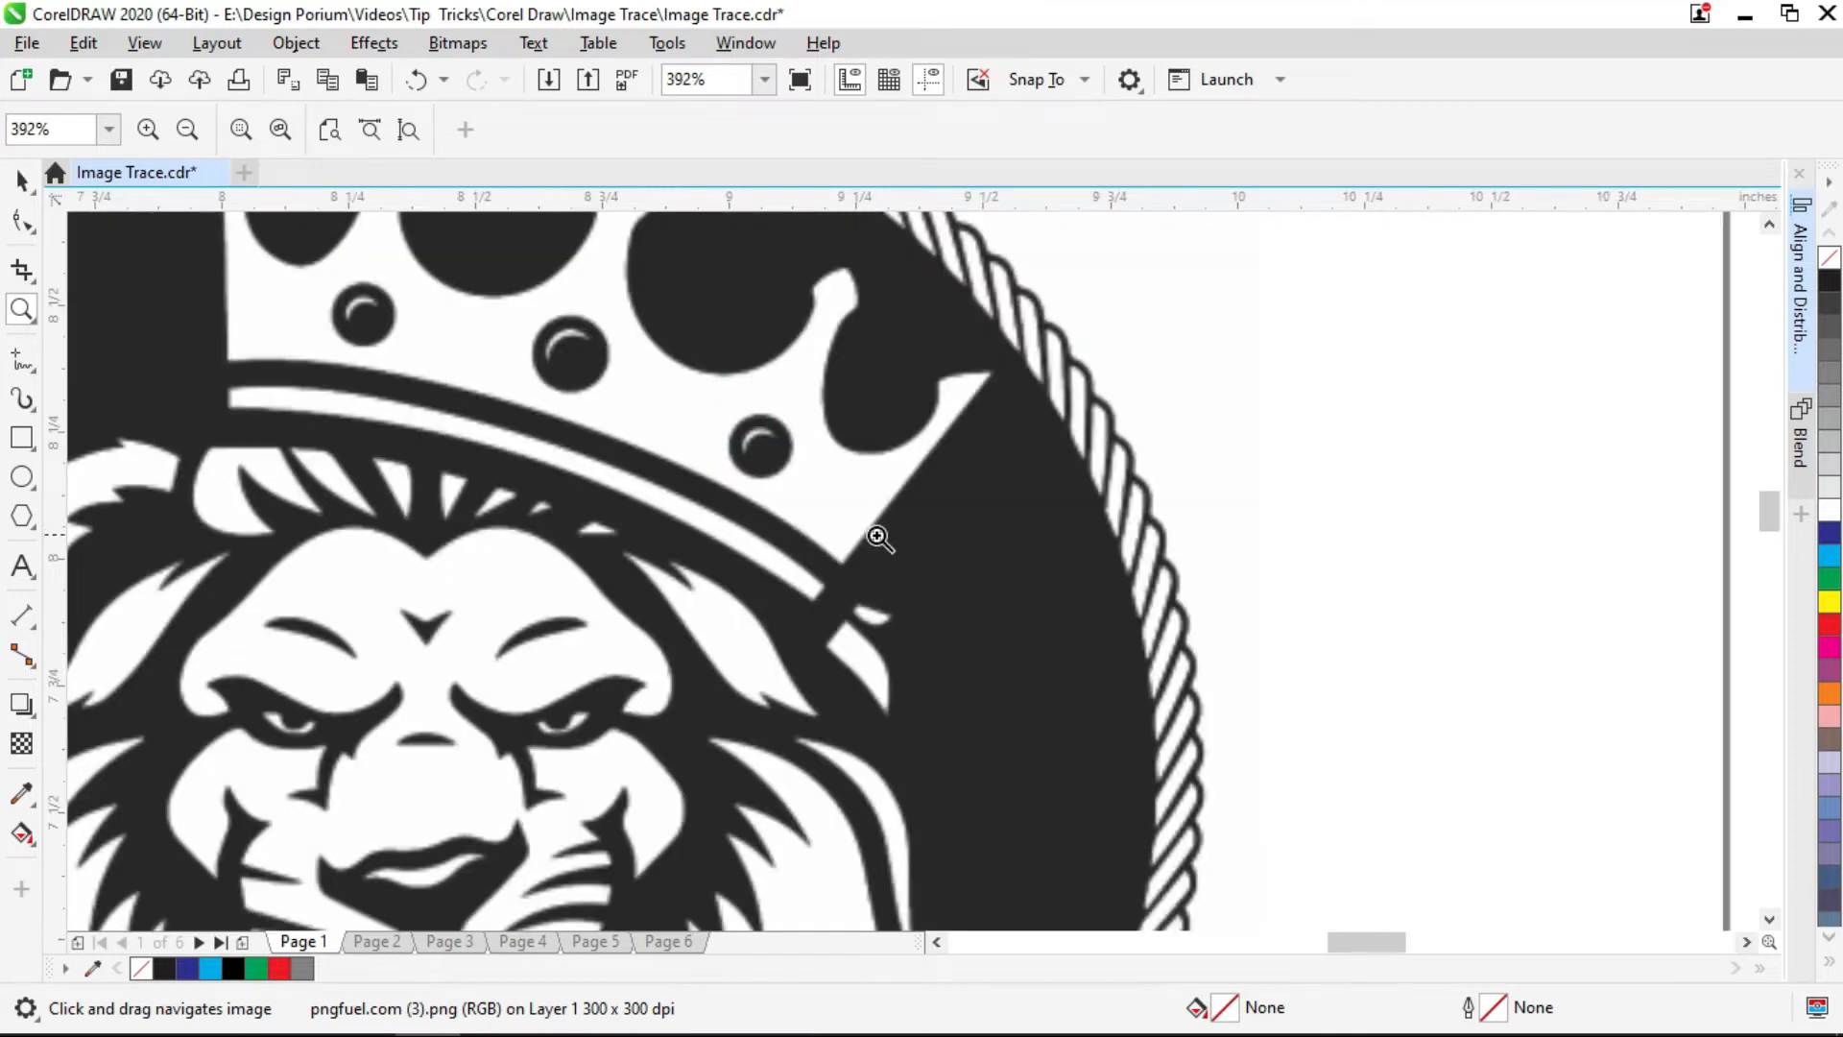
{"action": "left_click", "coordinate": [850, 440]}
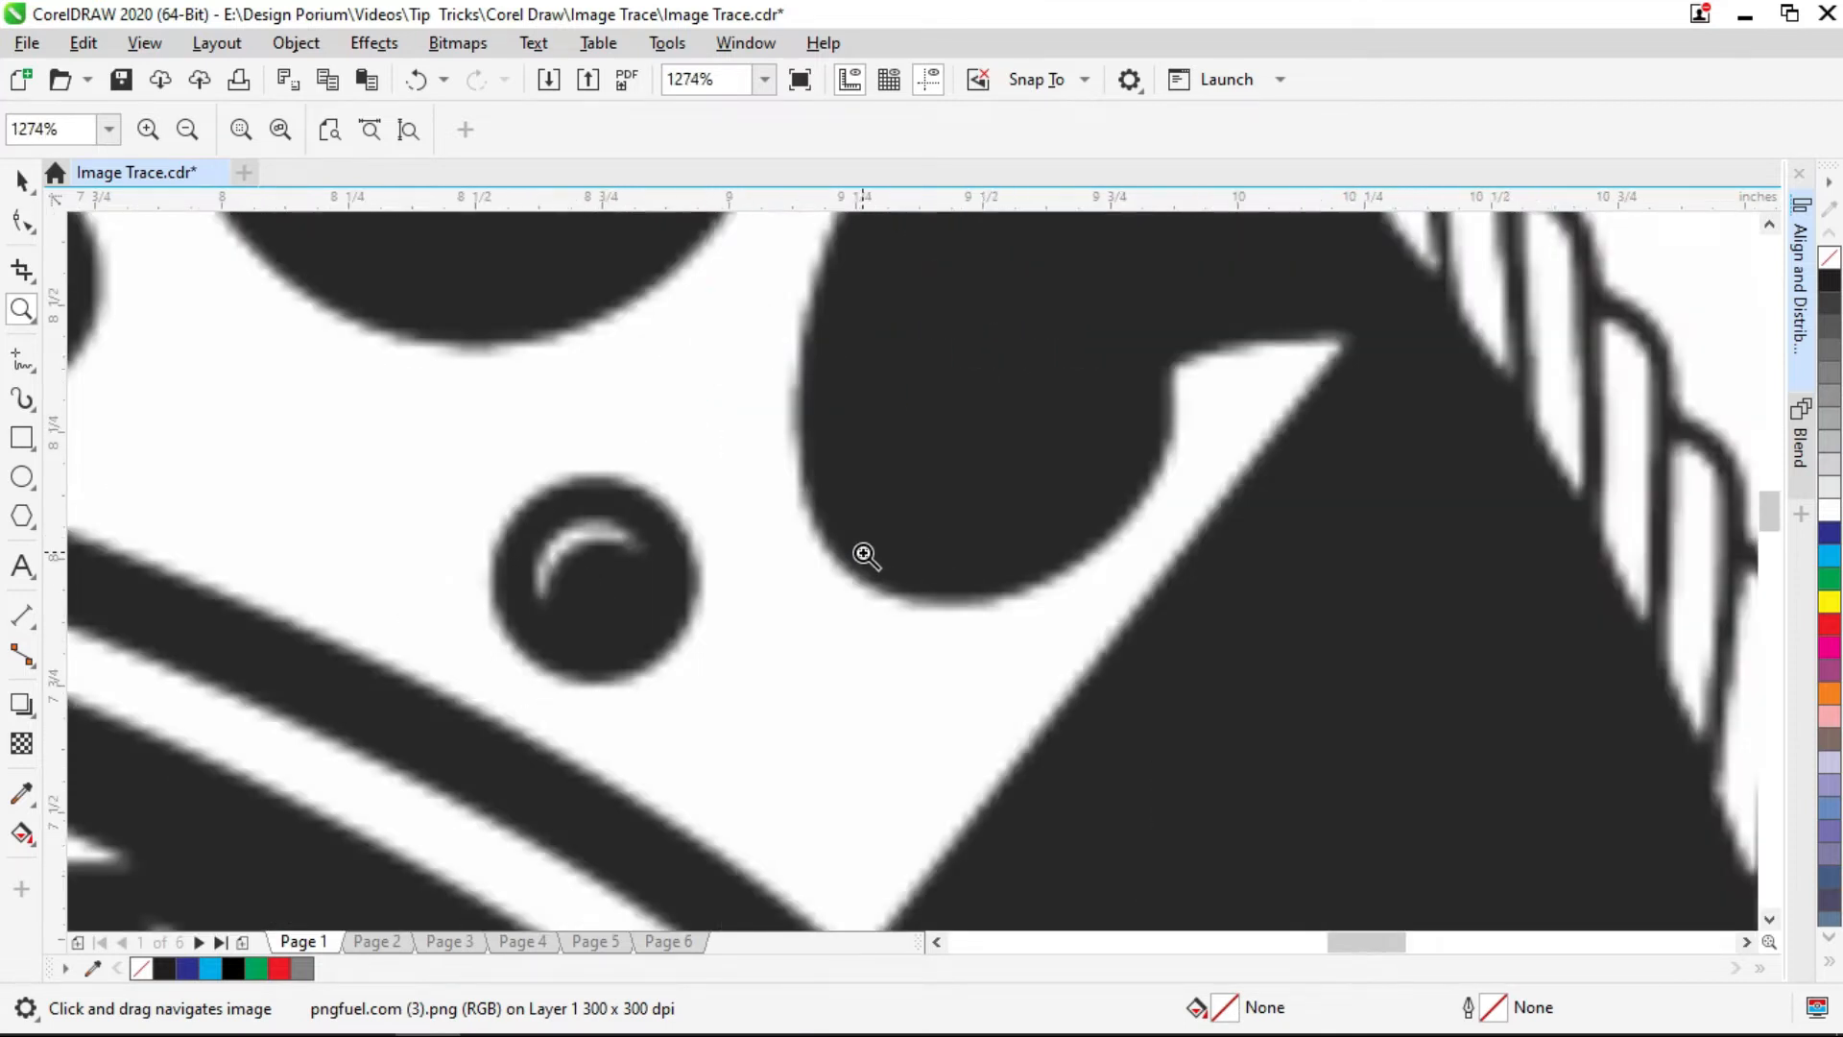
{"action": "right_click", "coordinate": [864, 551]}
{"action": "scroll", "coordinate": [789, 573], "scroll_direction": "down", "scroll_amount": 1}
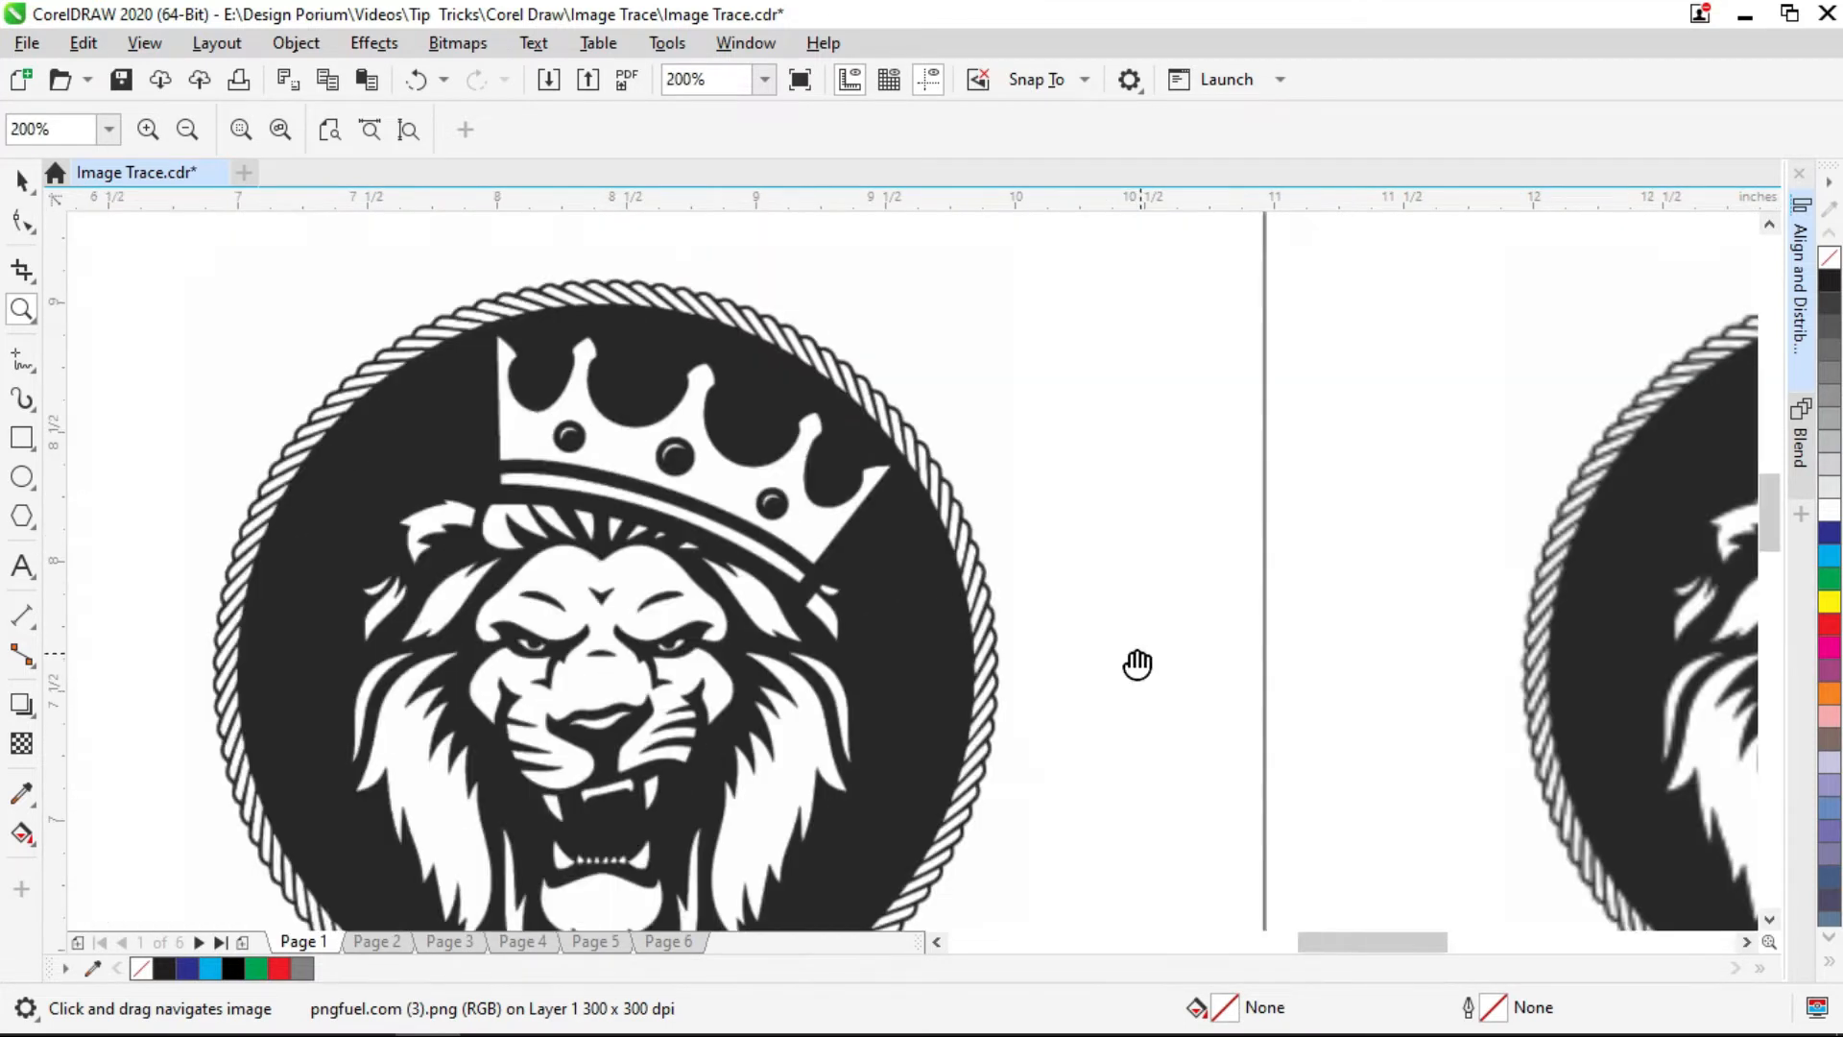
{"action": "left_click_drag", "start_coordinate": [1137, 662], "coordinate": [471, 588]}
{"action": "left_click_drag", "start_coordinate": [727, 584], "coordinate": [424, 597]}
{"action": "left_click_drag", "start_coordinate": [872, 555], "coordinate": [745, 570]}
{"action": "left_click_drag", "start_coordinate": [912, 452], "coordinate": [1030, 596]}
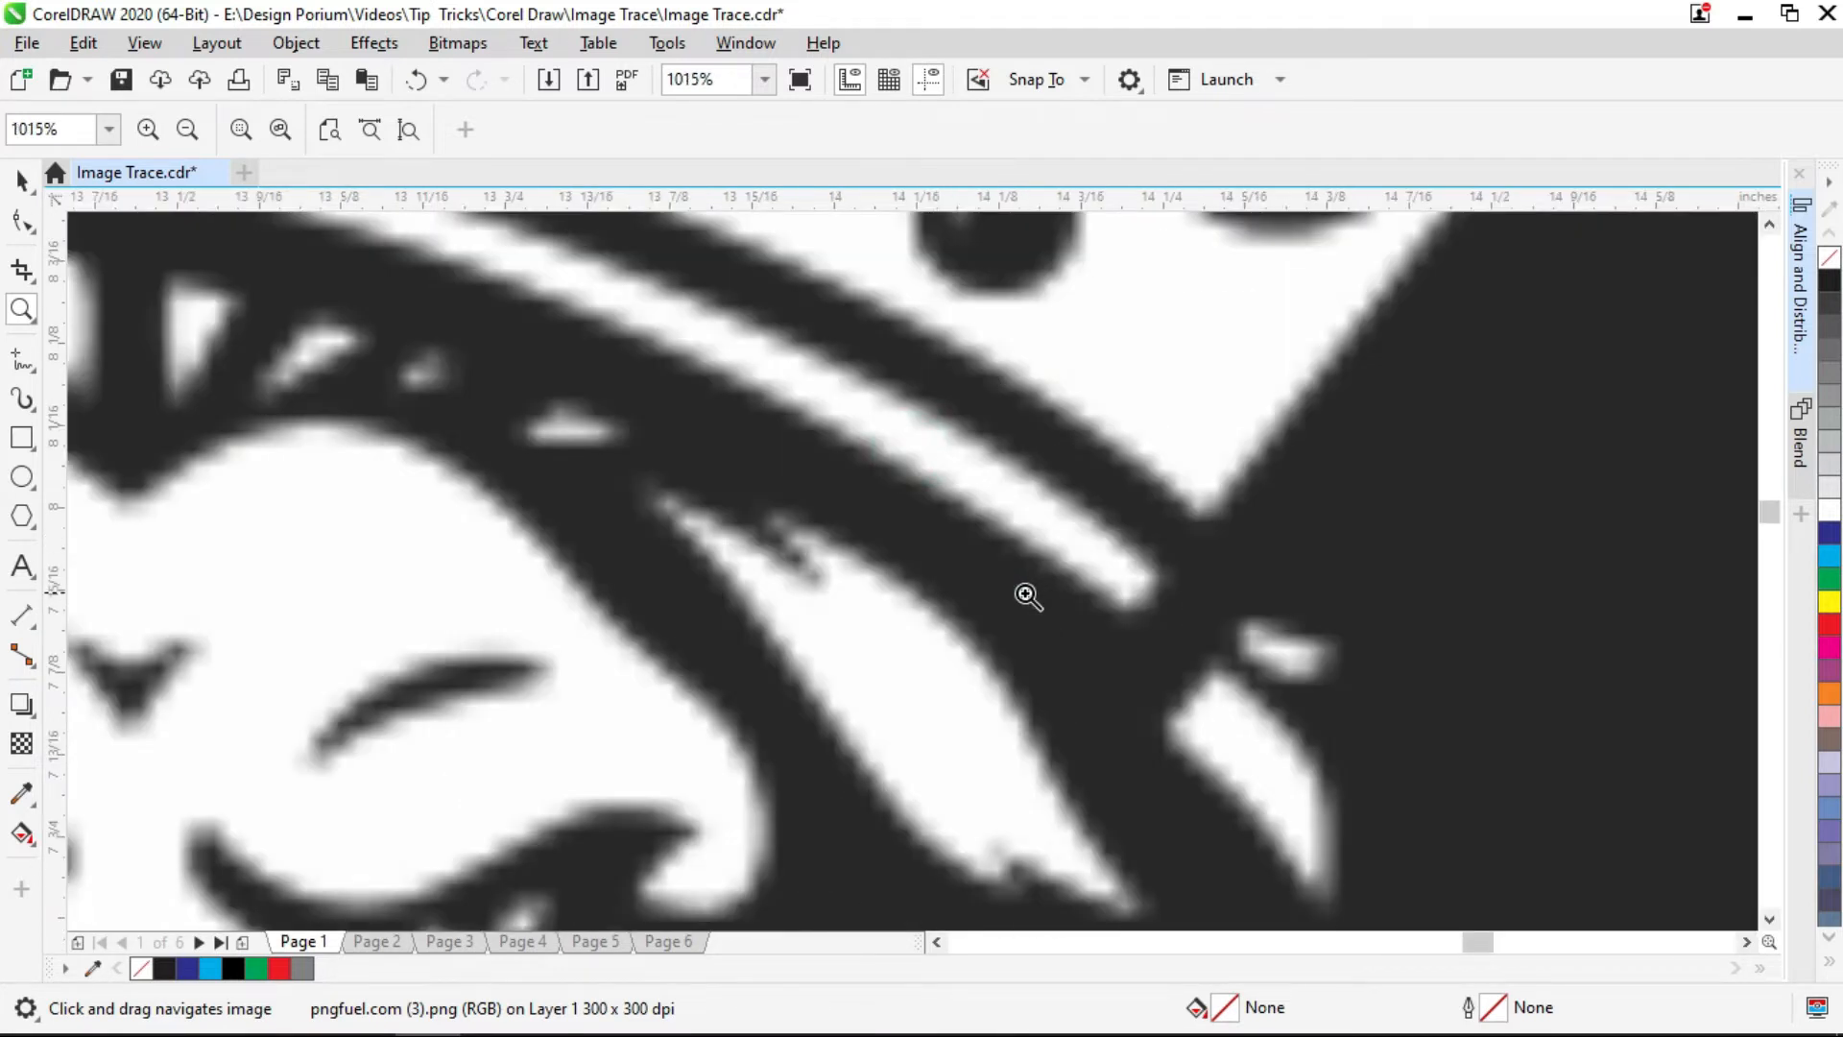
{"action": "scroll", "coordinate": [1025, 593], "scroll_direction": "down", "scroll_amount": 2}
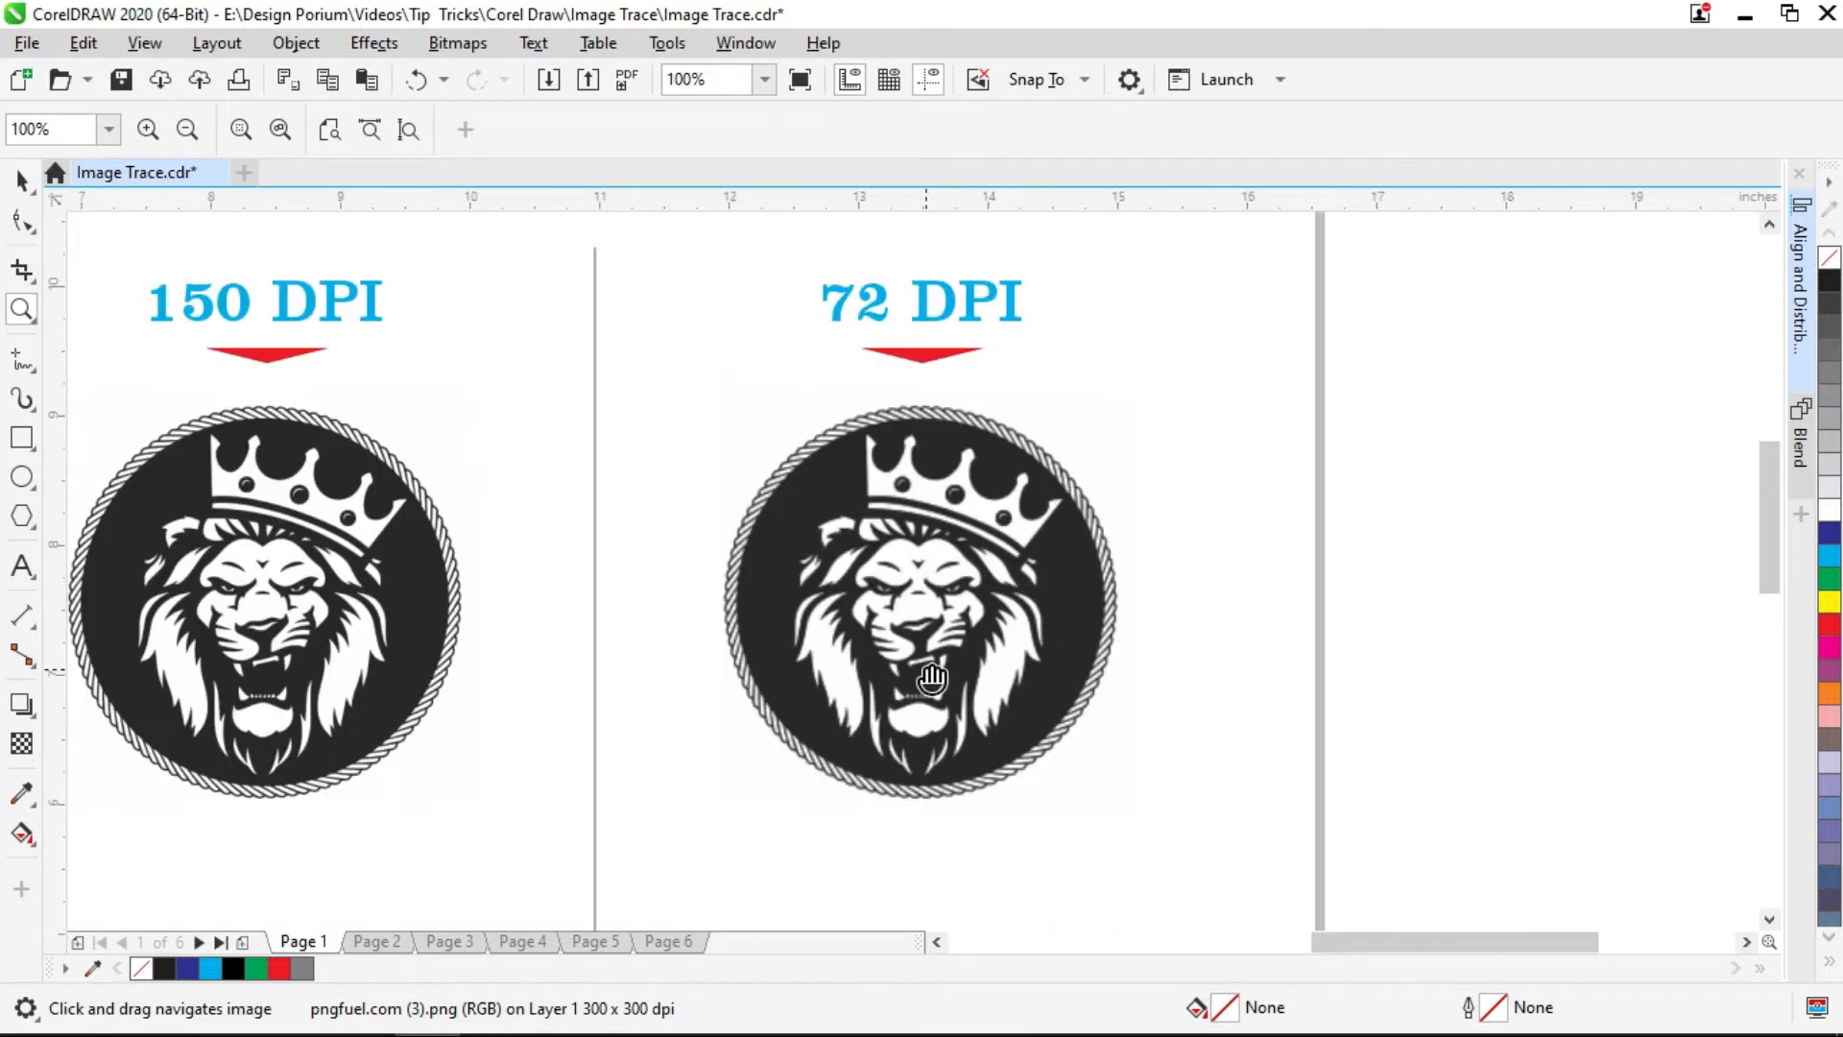
{"action": "left_click_drag", "start_coordinate": [930, 678], "coordinate": [1348, 602]}
- Run a Quick Trace on the 300 DPI lion bitmap
{"action": "left_click", "coordinate": [33, 184]}
{"action": "scroll", "coordinate": [240, 371], "scroll_direction": "down", "scroll_amount": 1}
{"action": "left_click_drag", "start_coordinate": [240, 372], "coordinate": [449, 410]}
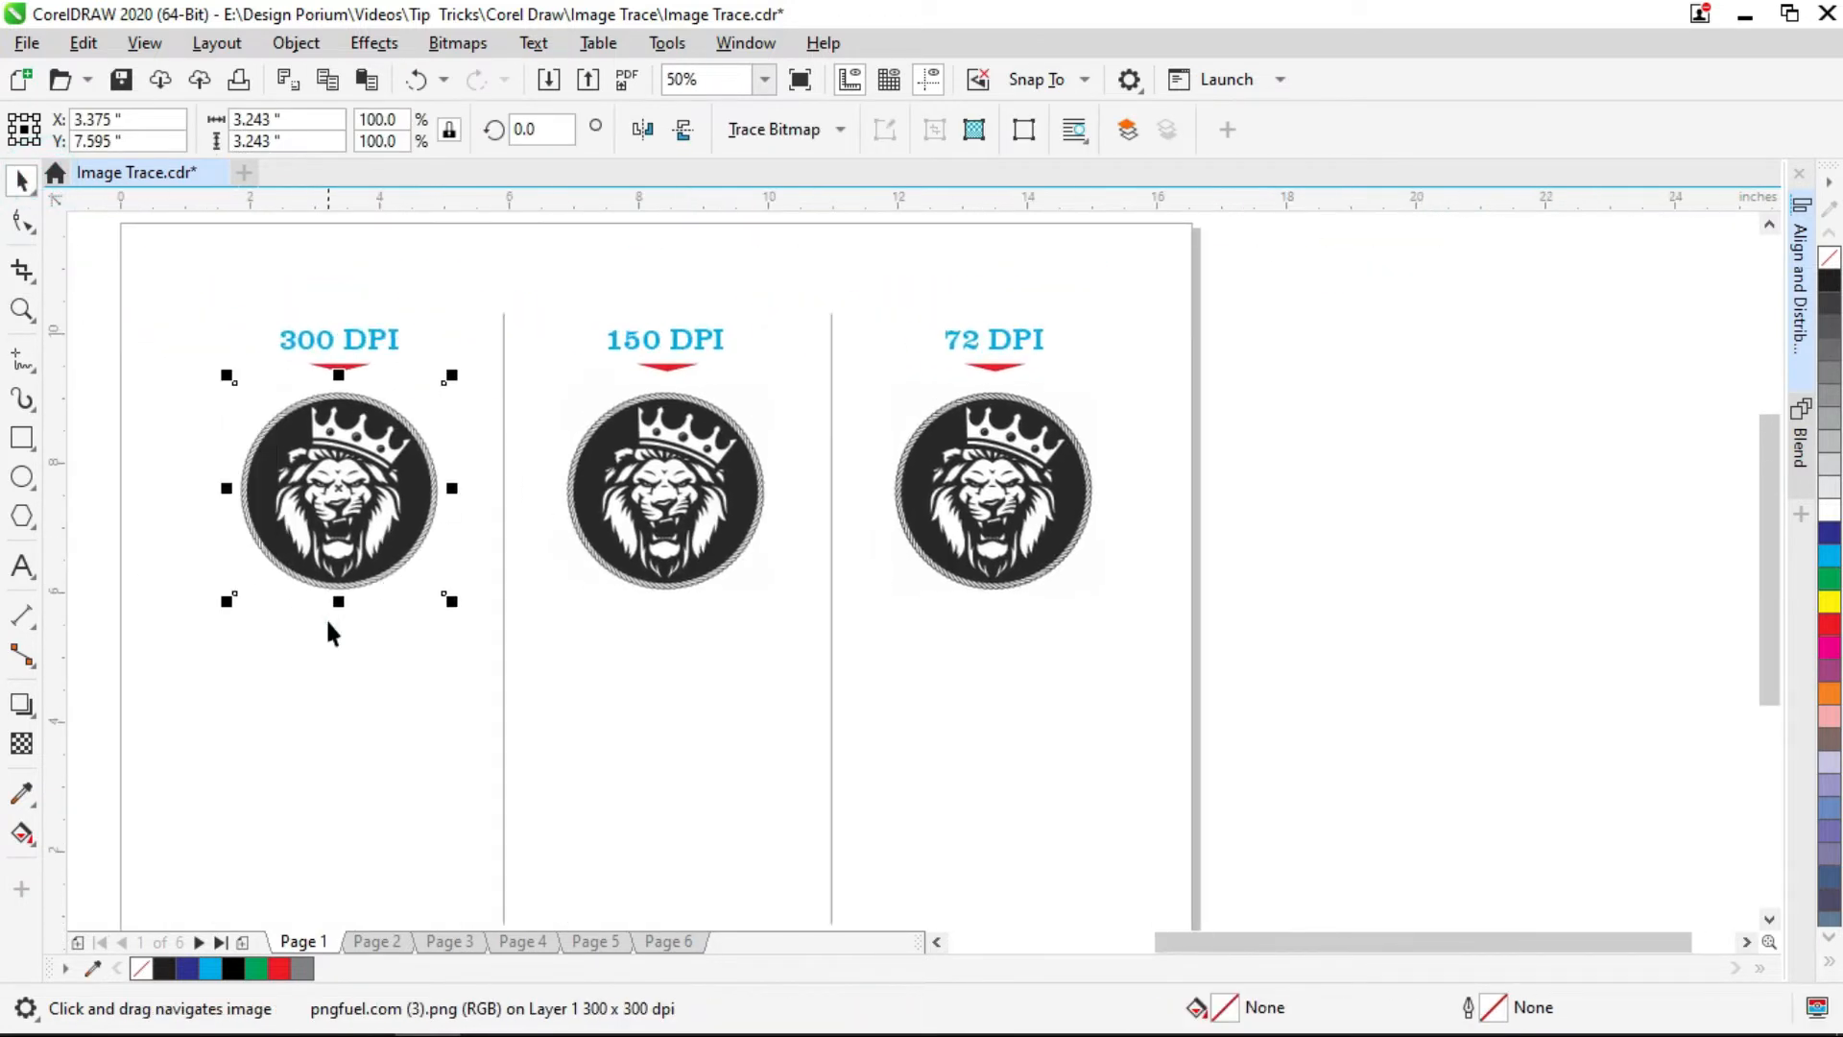
{"action": "left_click", "coordinate": [325, 618]}
{"action": "scroll", "coordinate": [311, 486], "scroll_direction": "up", "scroll_amount": 1}
{"action": "left_click_drag", "start_coordinate": [369, 508], "coordinate": [459, 531]}
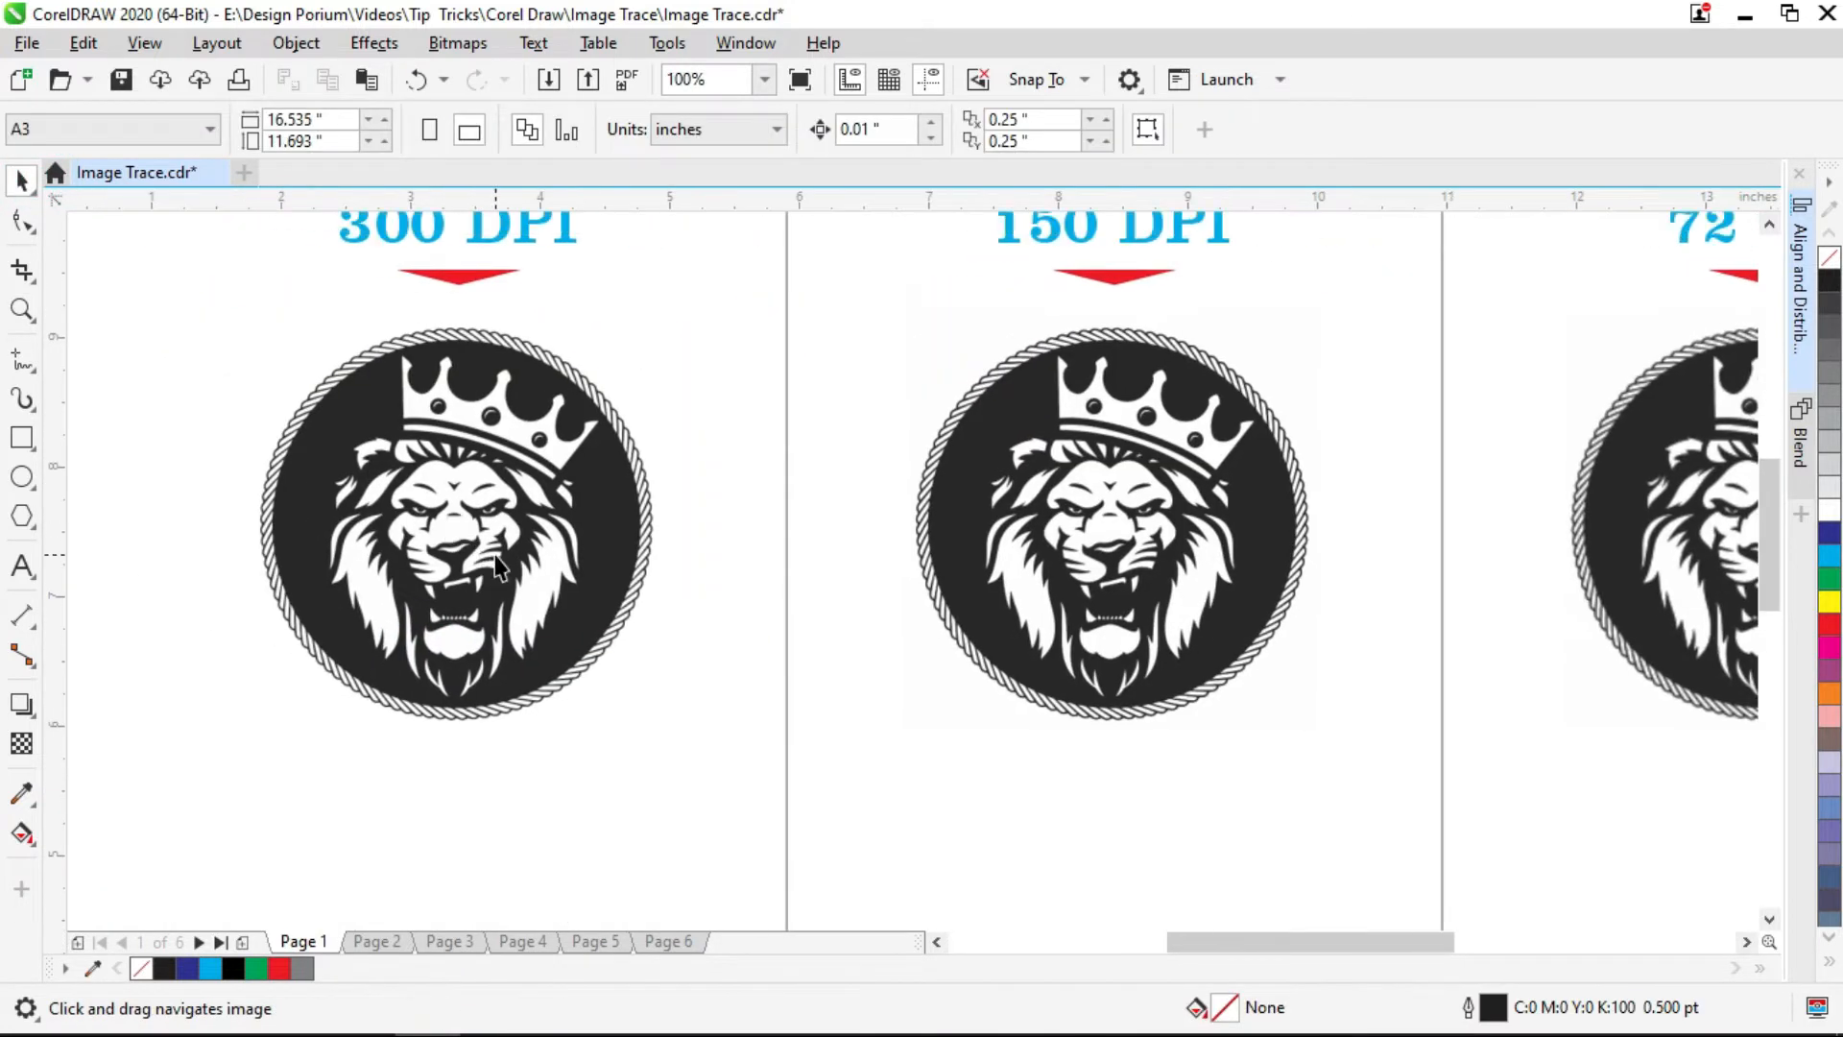
{"action": "left_click", "coordinate": [504, 496]}
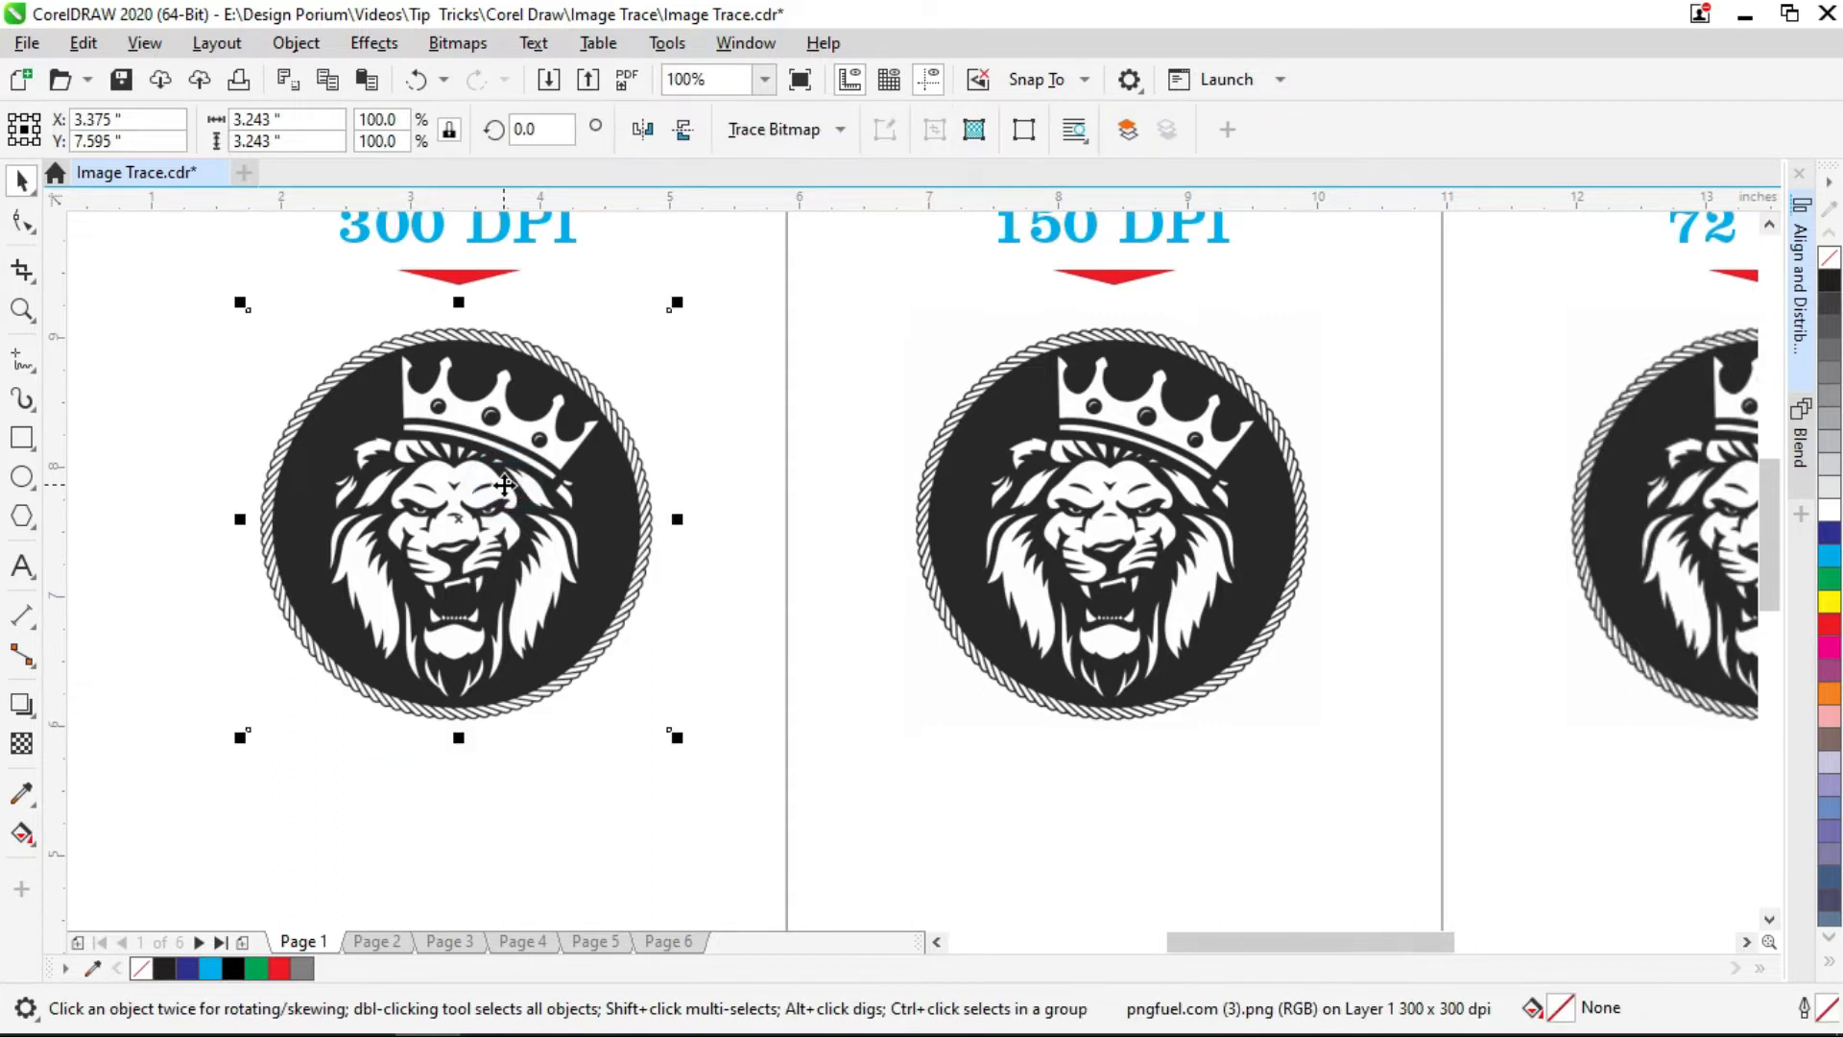
{"action": "left_click", "coordinate": [191, 425]}
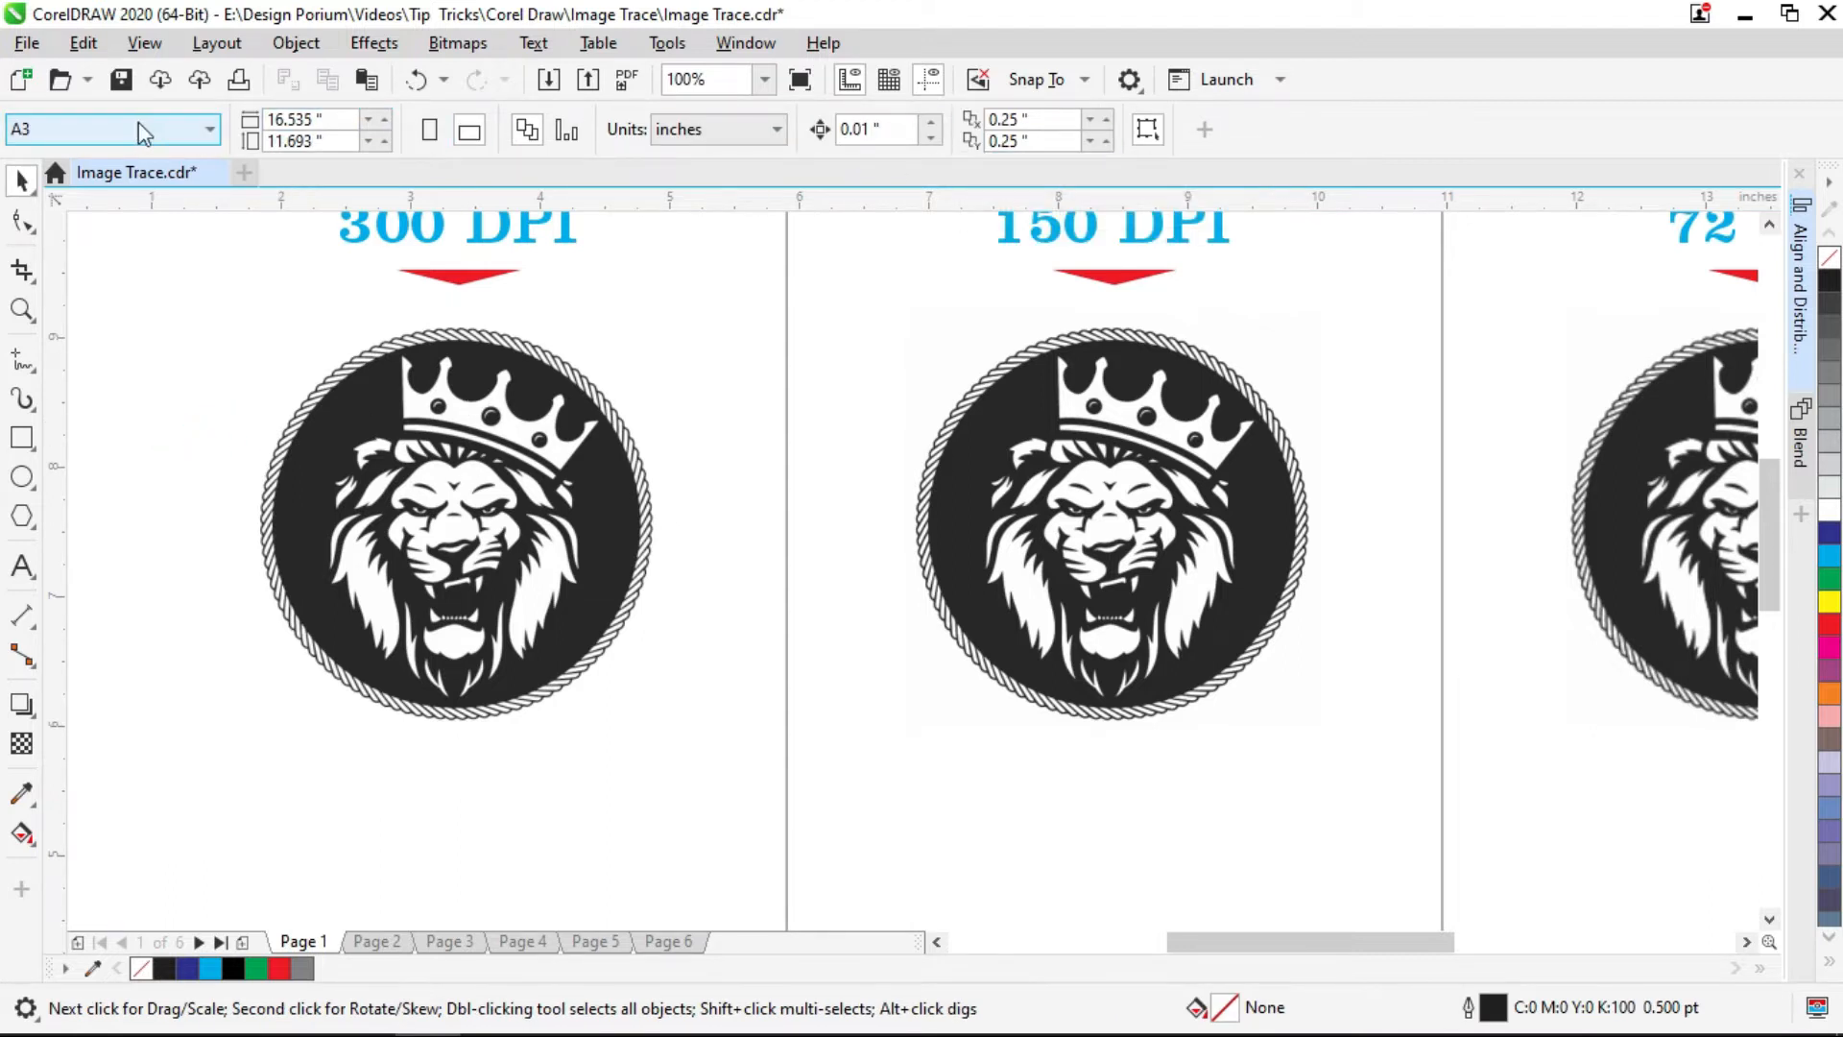
{"action": "left_click", "coordinate": [476, 465]}
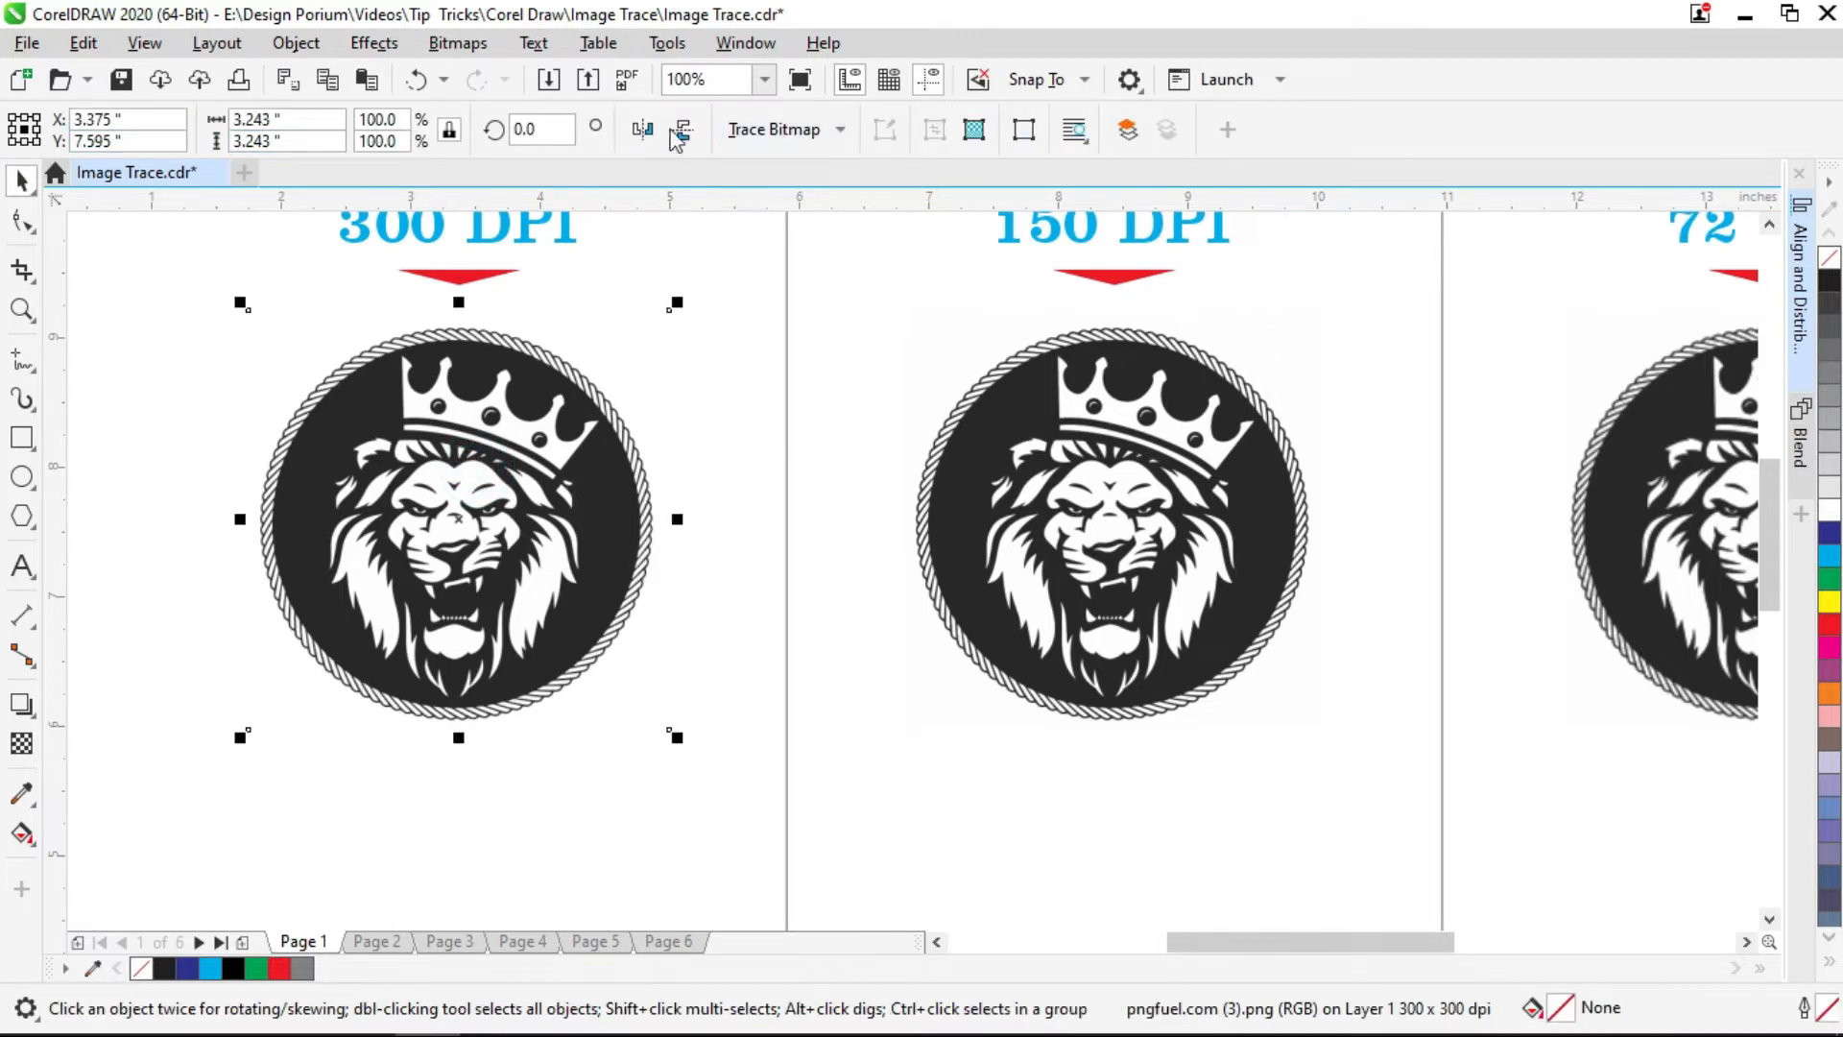
{"action": "left_click", "coordinate": [802, 137]}
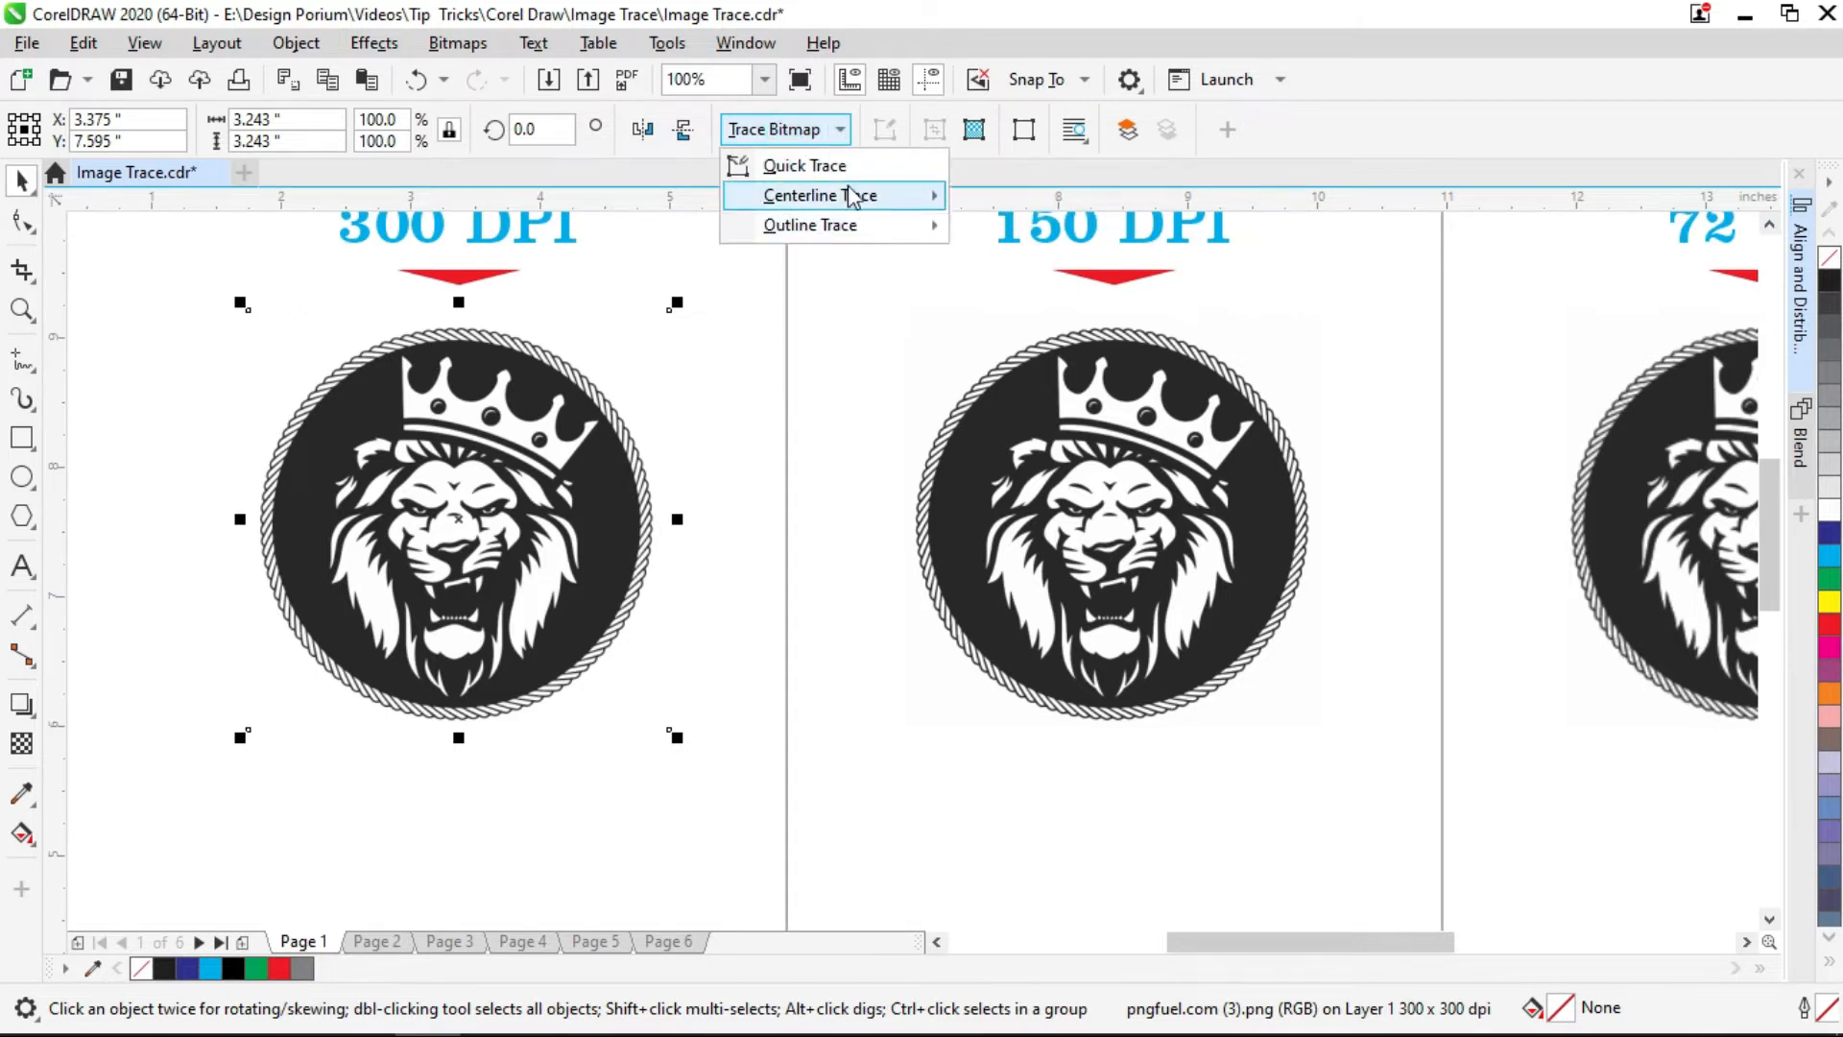
{"action": "mouse_move", "coordinate": [805, 223]}
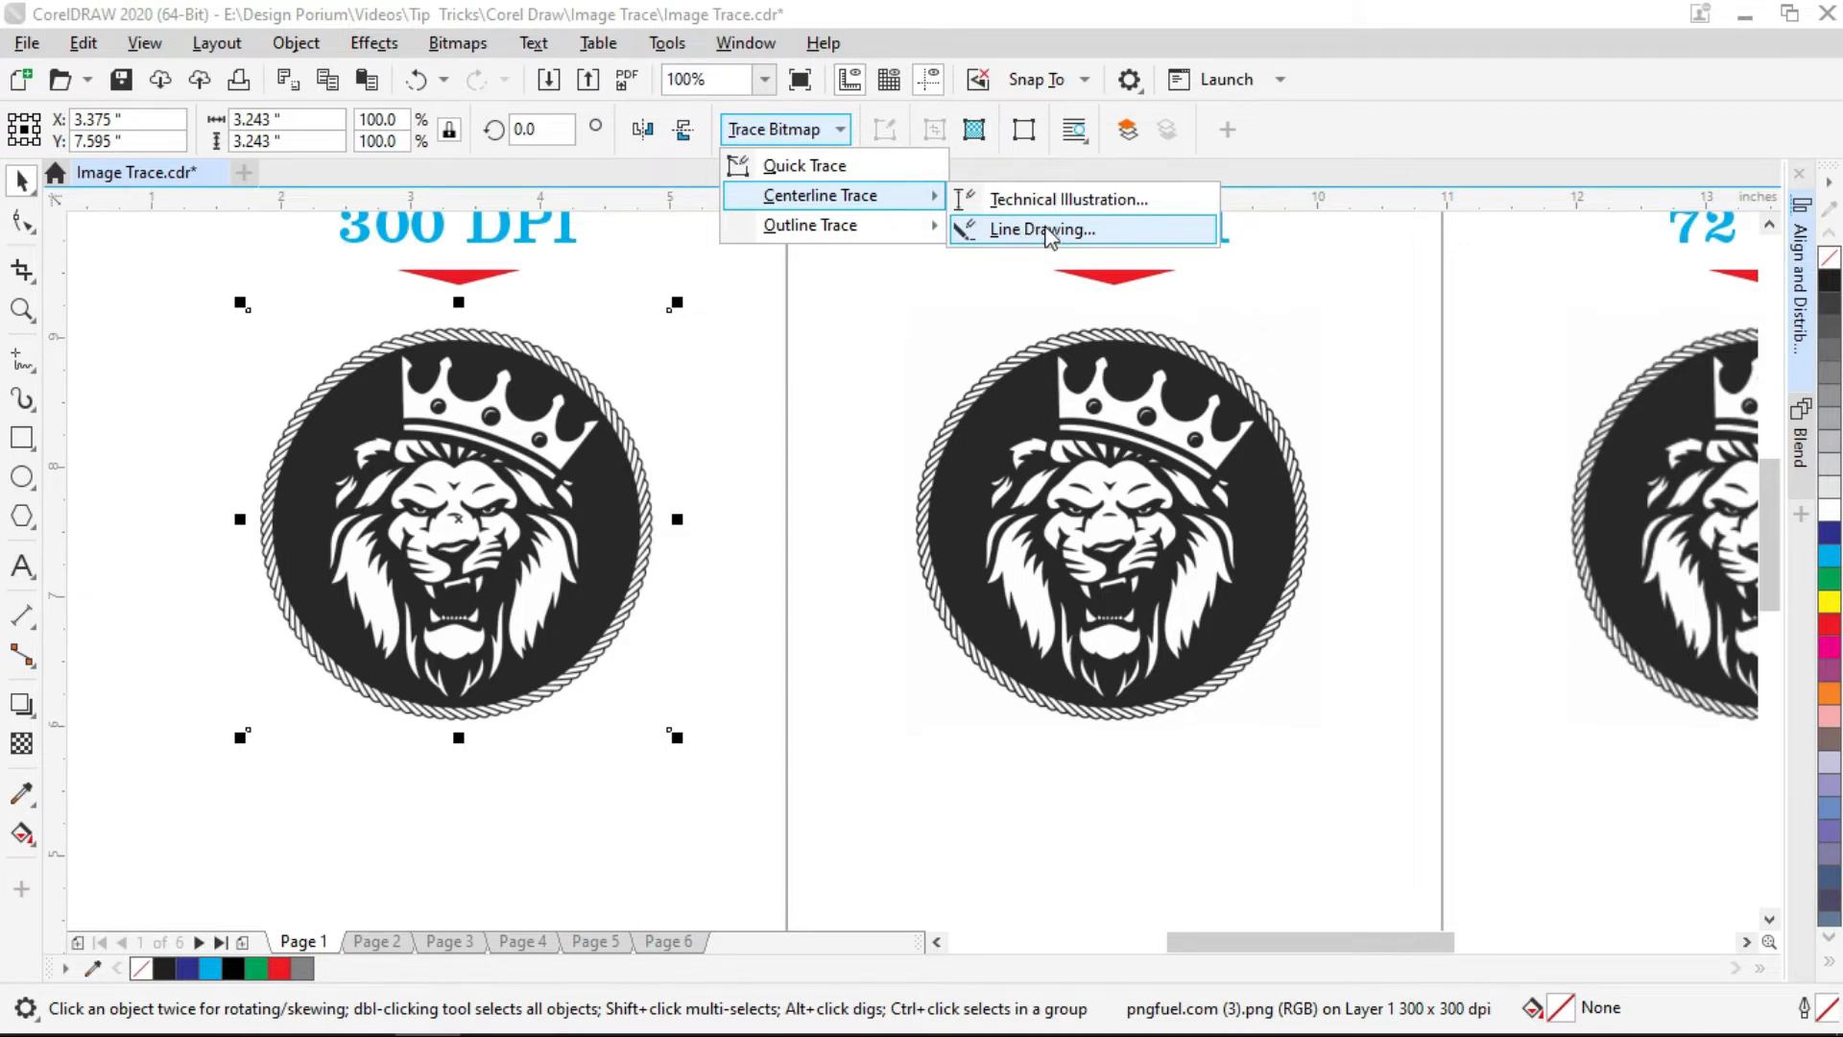
{"action": "mouse_move", "coordinate": [920, 240]}
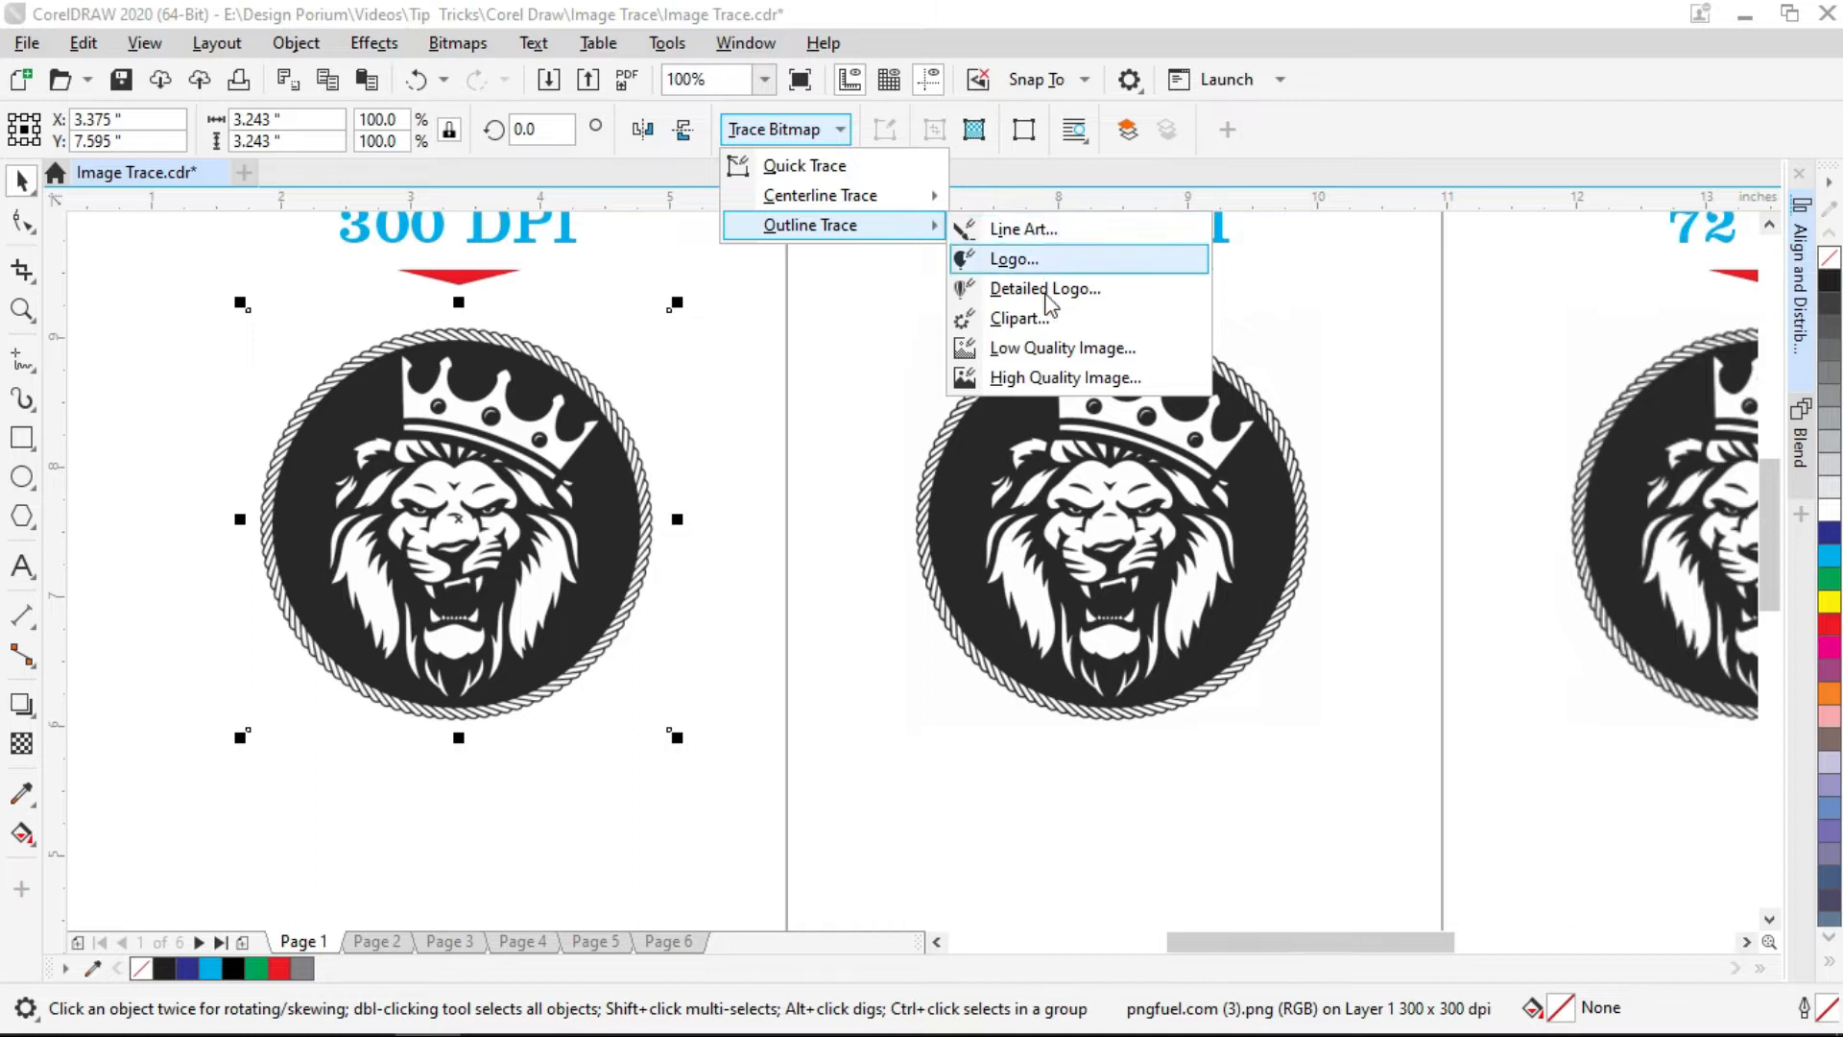
{"action": "left_click", "coordinate": [876, 180]}
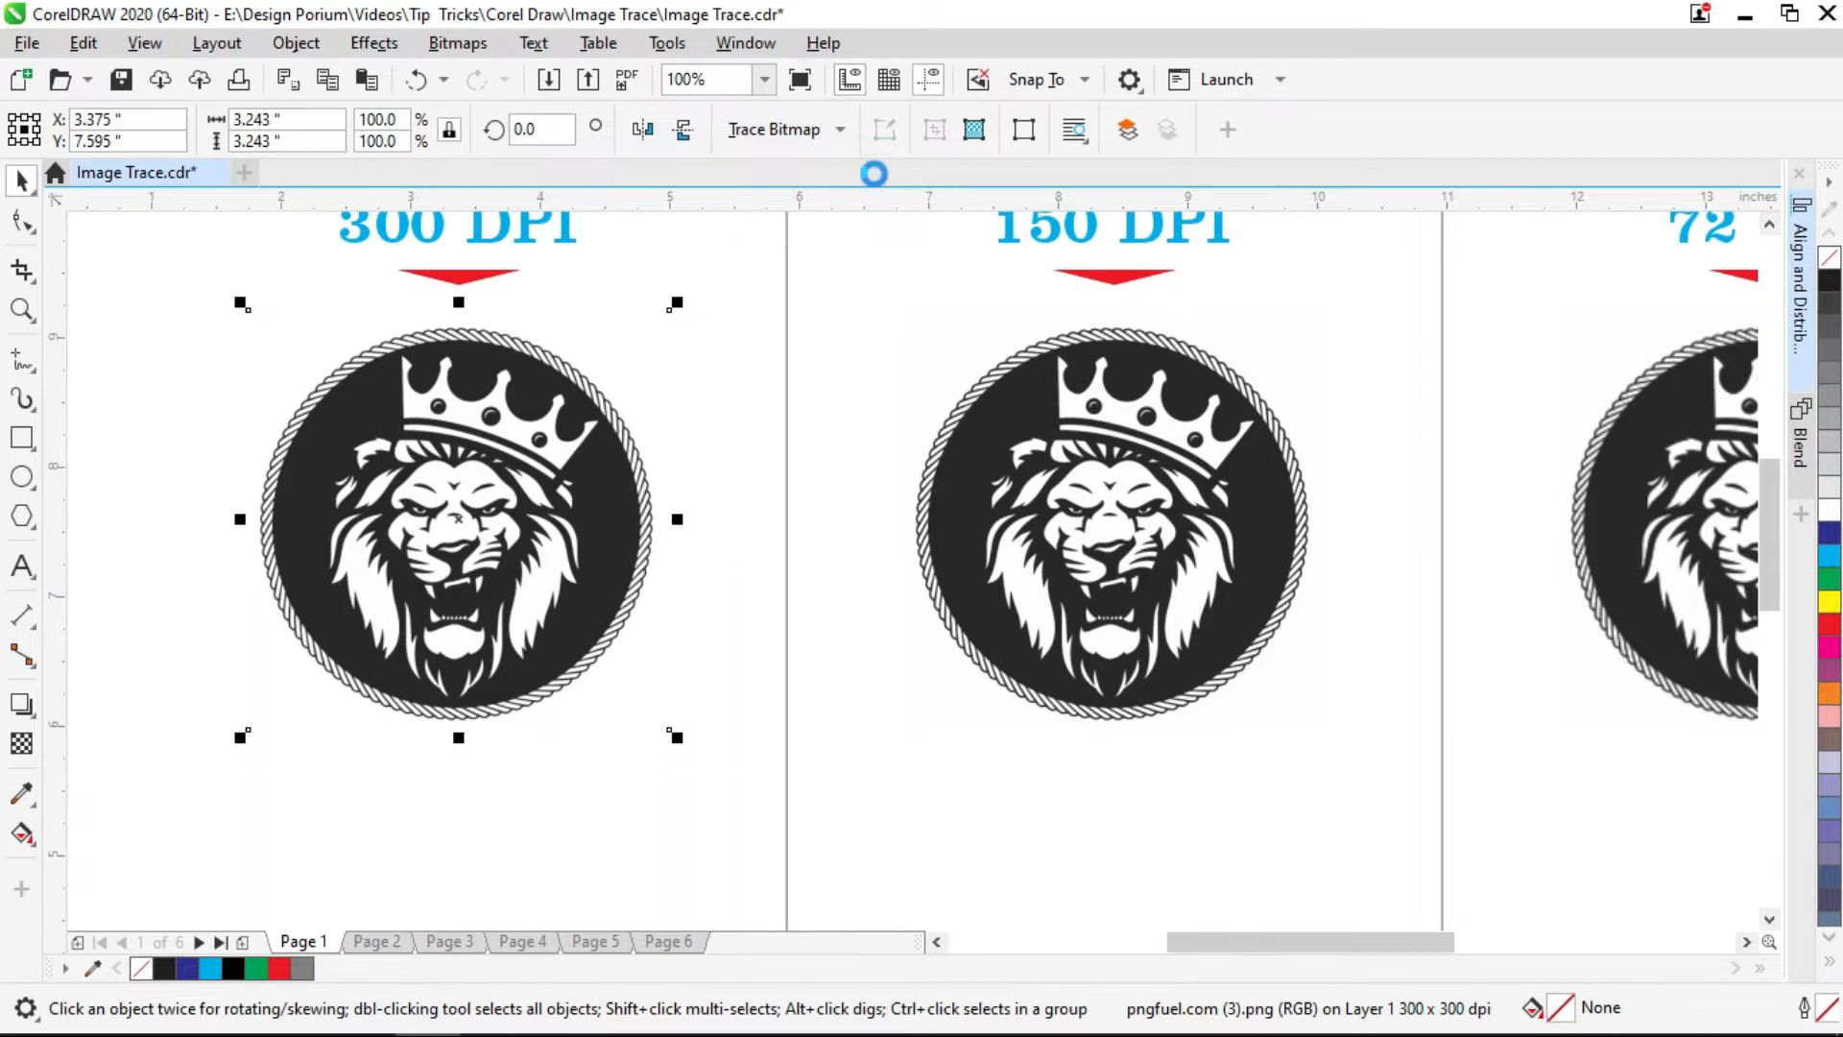
- Move the traced lion group directly below the original 300 DPI image so both can be seen separately
{"action": "left_click_drag", "start_coordinate": [600, 497], "coordinate": [700, 380]}
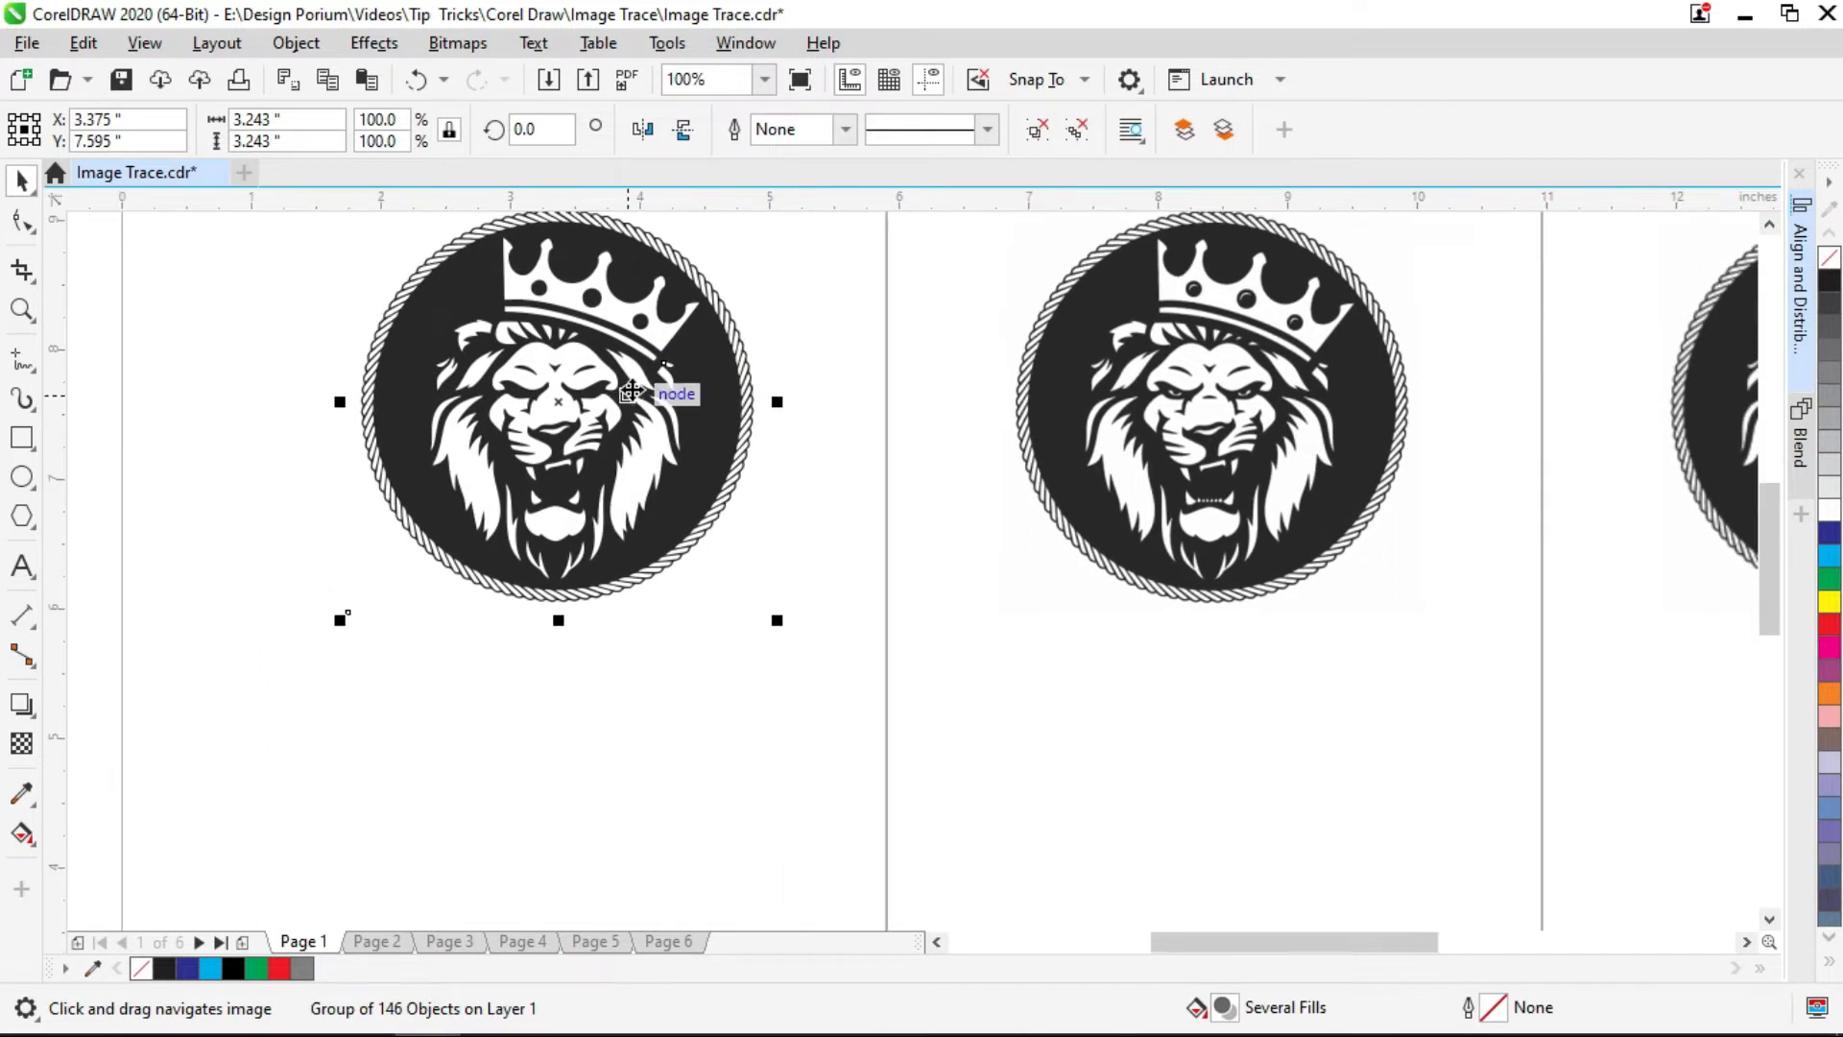
{"action": "scroll", "coordinate": [576, 396], "scroll_direction": "up", "scroll_amount": 1}
{"action": "scroll", "coordinate": [637, 372], "scroll_direction": "down", "scroll_amount": 1}
{"action": "scroll", "coordinate": [715, 434], "scroll_direction": "down", "scroll_amount": 1}
{"action": "scroll", "coordinate": [698, 397], "scroll_direction": "up", "scroll_amount": 1}
{"action": "left_click_drag", "start_coordinate": [700, 397], "coordinate": [742, 825]}
{"action": "left_click_drag", "start_coordinate": [761, 759], "coordinate": [745, 607]}
{"action": "mouse_move", "coordinate": [778, 510]}
{"action": "left_mouse_down"}
{"action": "mouse_move", "coordinate": [766, 571]}
{"action": "mouse_move", "coordinate": [765, 506]}
{"action": "left_mouse_up"}
{"action": "scroll", "coordinate": [765, 506], "scroll_direction": "down", "scroll_amount": 2}
- Deselect the traced lion and display the drawing in Wireframe view
{"action": "key", "text": "z"}
{"action": "left_click_drag", "start_coordinate": [657, 388], "coordinate": [824, 645]}
{"action": "key", "text": "space"}
{"action": "left_click", "coordinate": [976, 522]}
{"action": "left_click", "coordinate": [163, 48]}
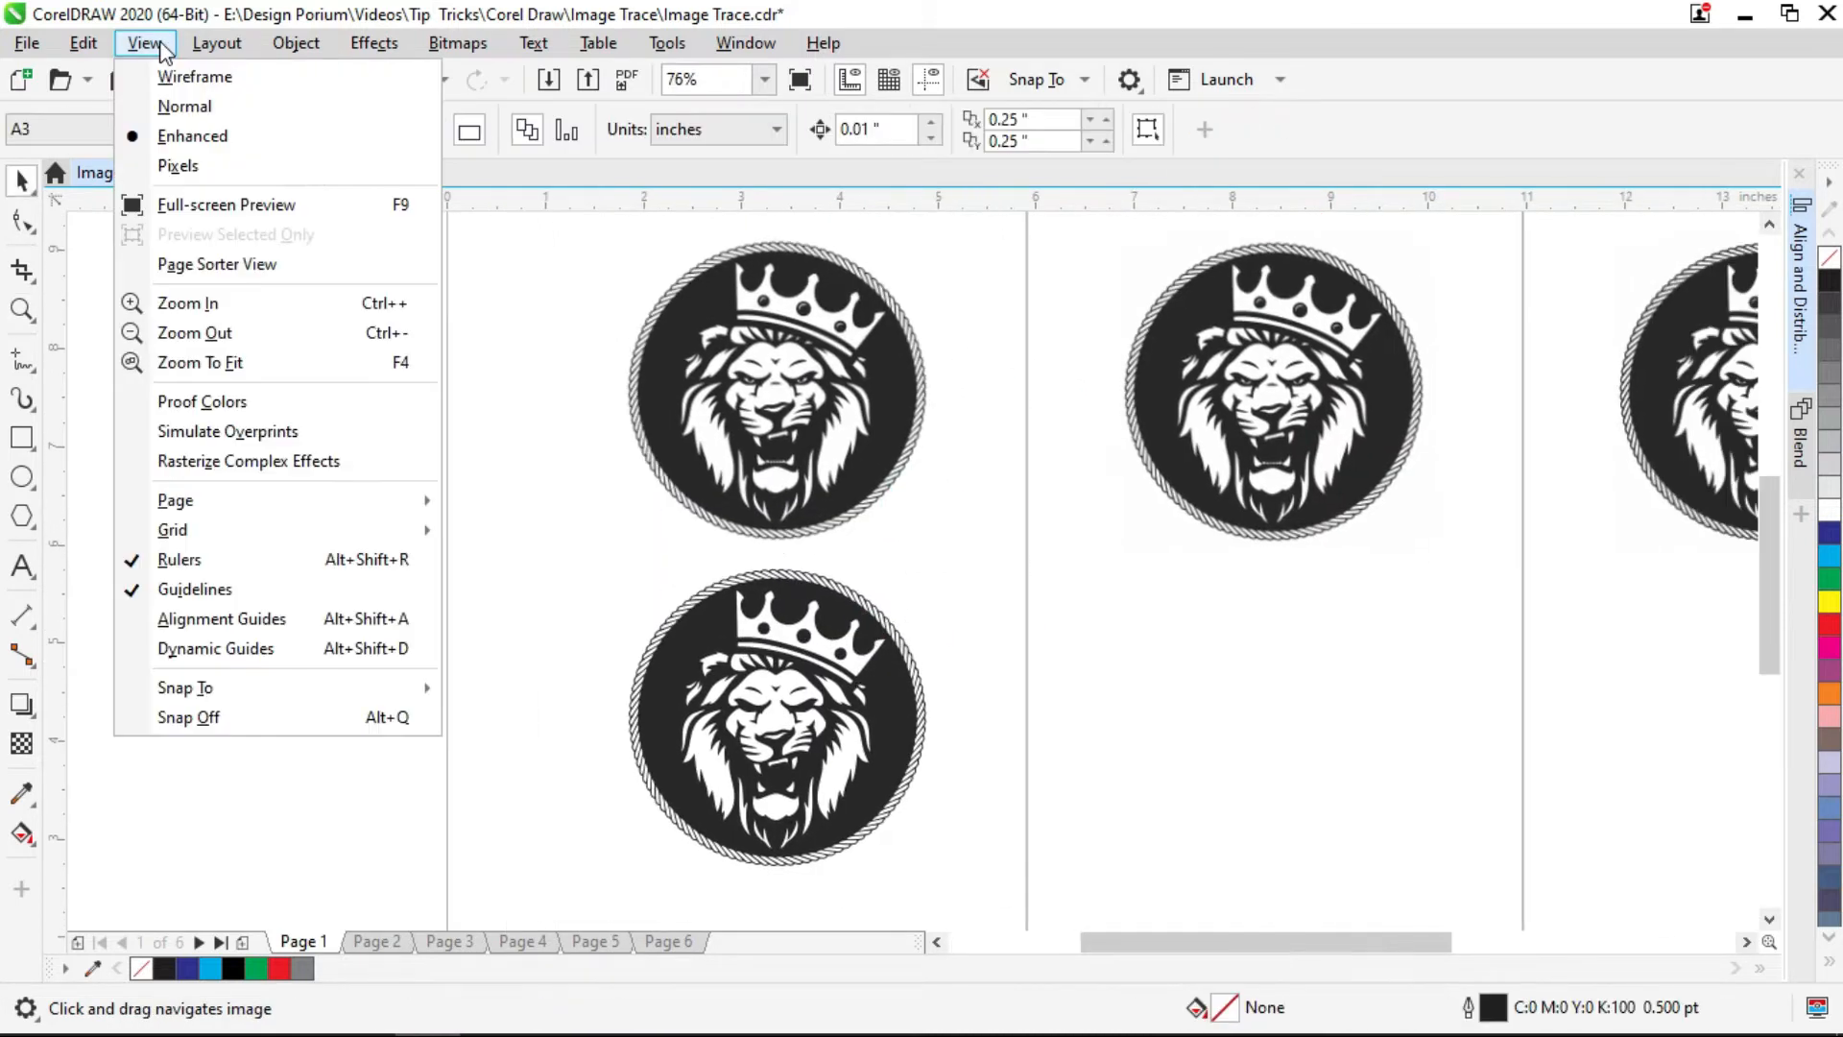
{"action": "left_click", "coordinate": [169, 78]}
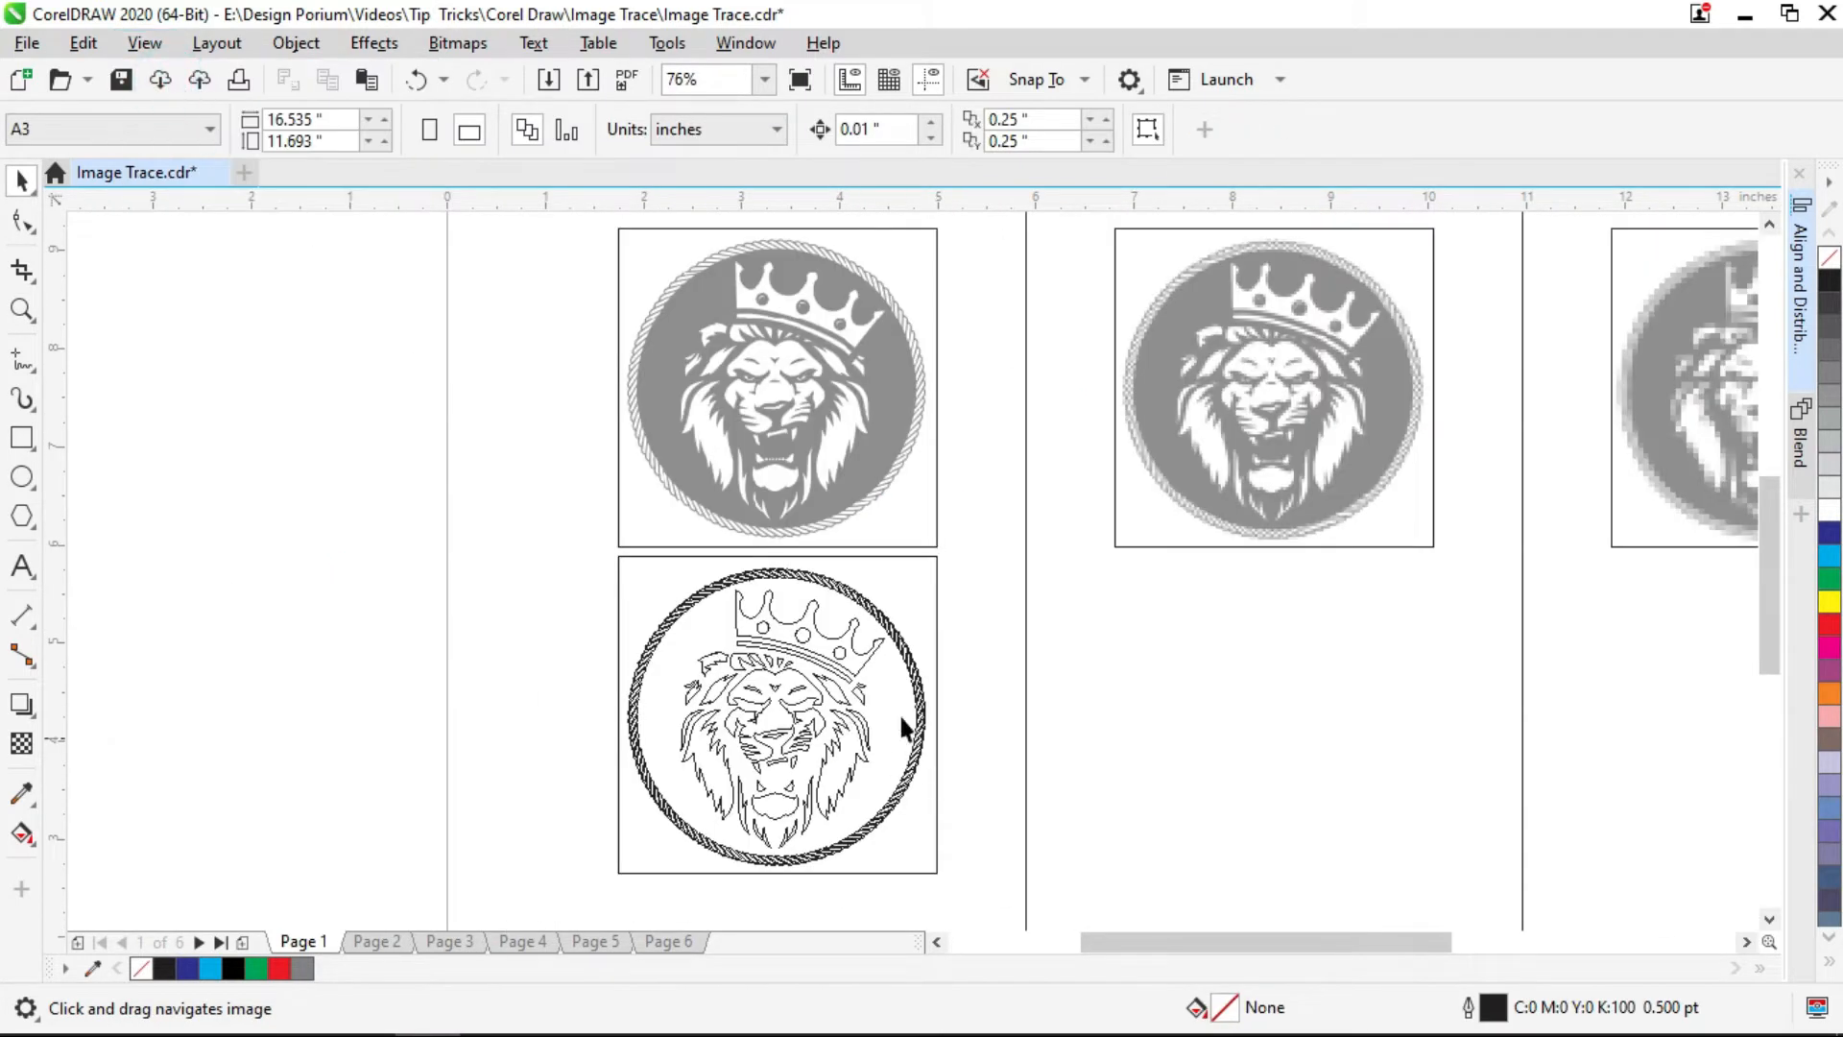
- Inspect the vector outlines of the traced lion's rope border and crown at high magnification
{"action": "key", "text": "z"}
{"action": "left_click_drag", "start_coordinate": [573, 539], "coordinate": [804, 683]}
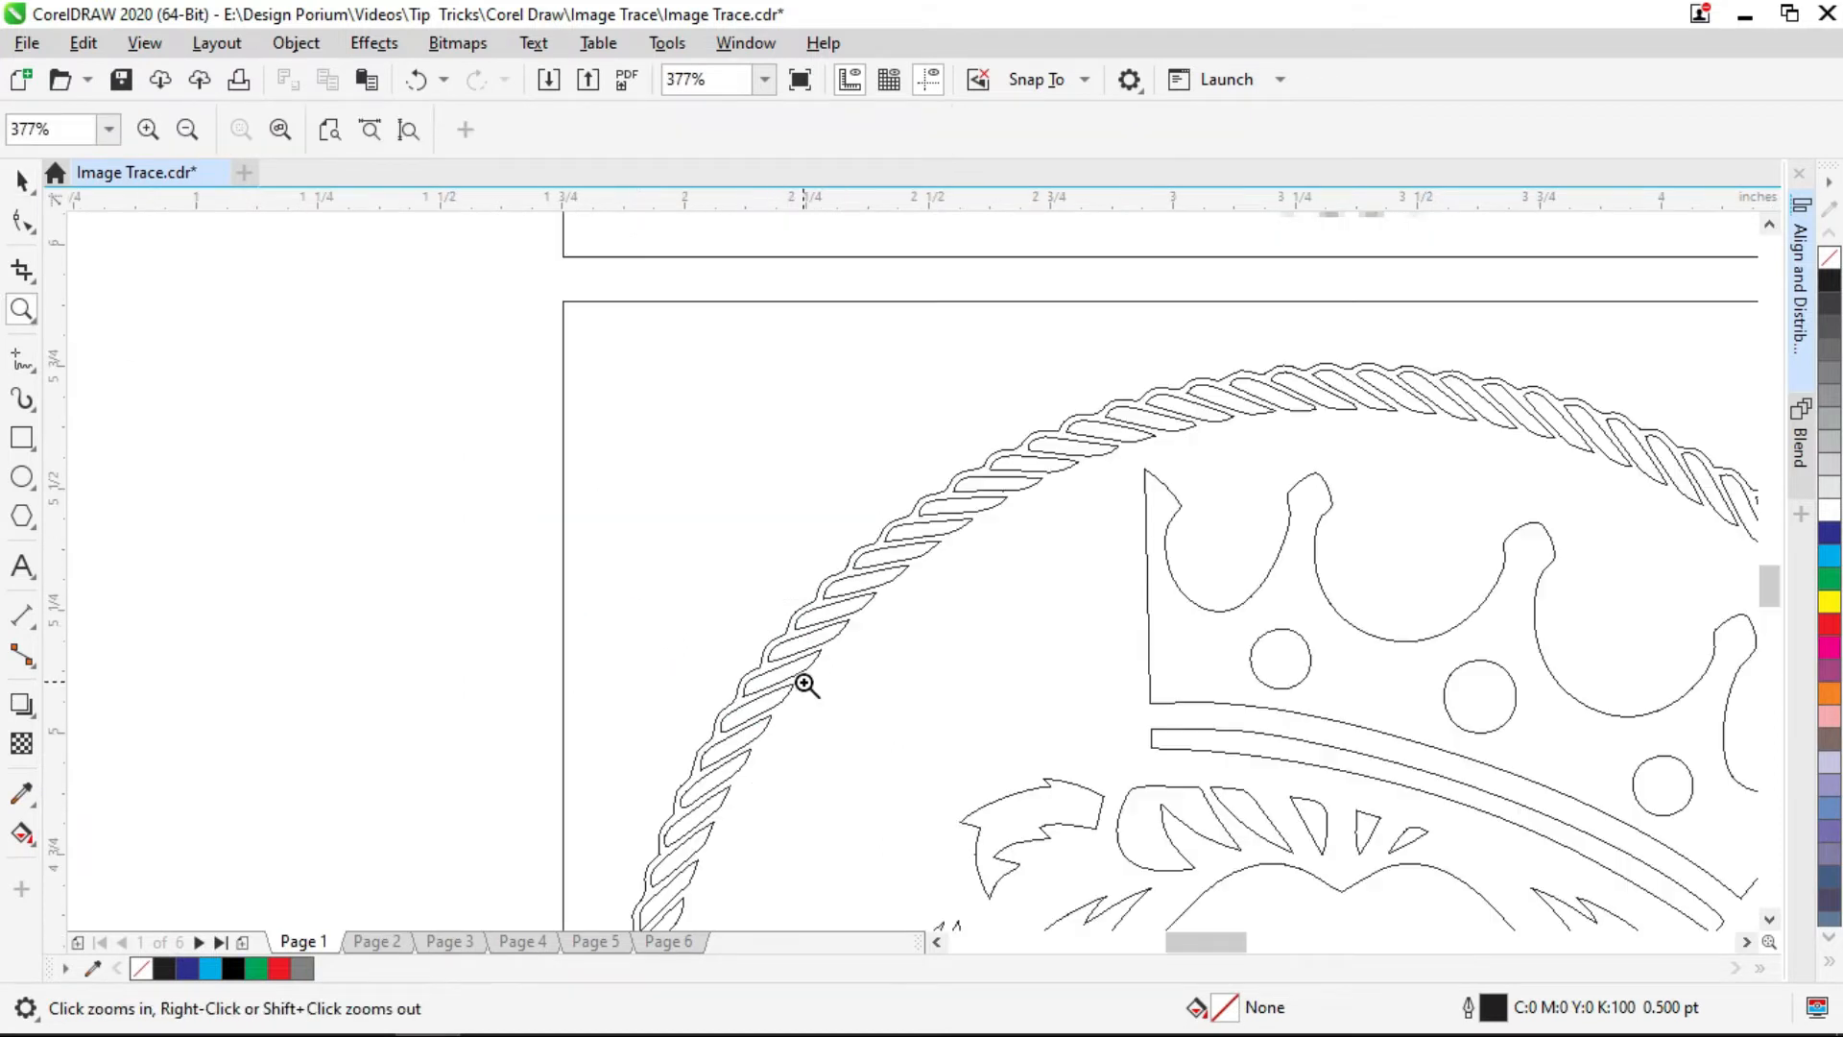
{"action": "scroll", "coordinate": [978, 647], "scroll_direction": "down", "scroll_amount": 1}
{"action": "left_click_drag", "start_coordinate": [1125, 627], "coordinate": [616, 614]}
{"action": "left_click_drag", "start_coordinate": [605, 418], "coordinate": [864, 566]}
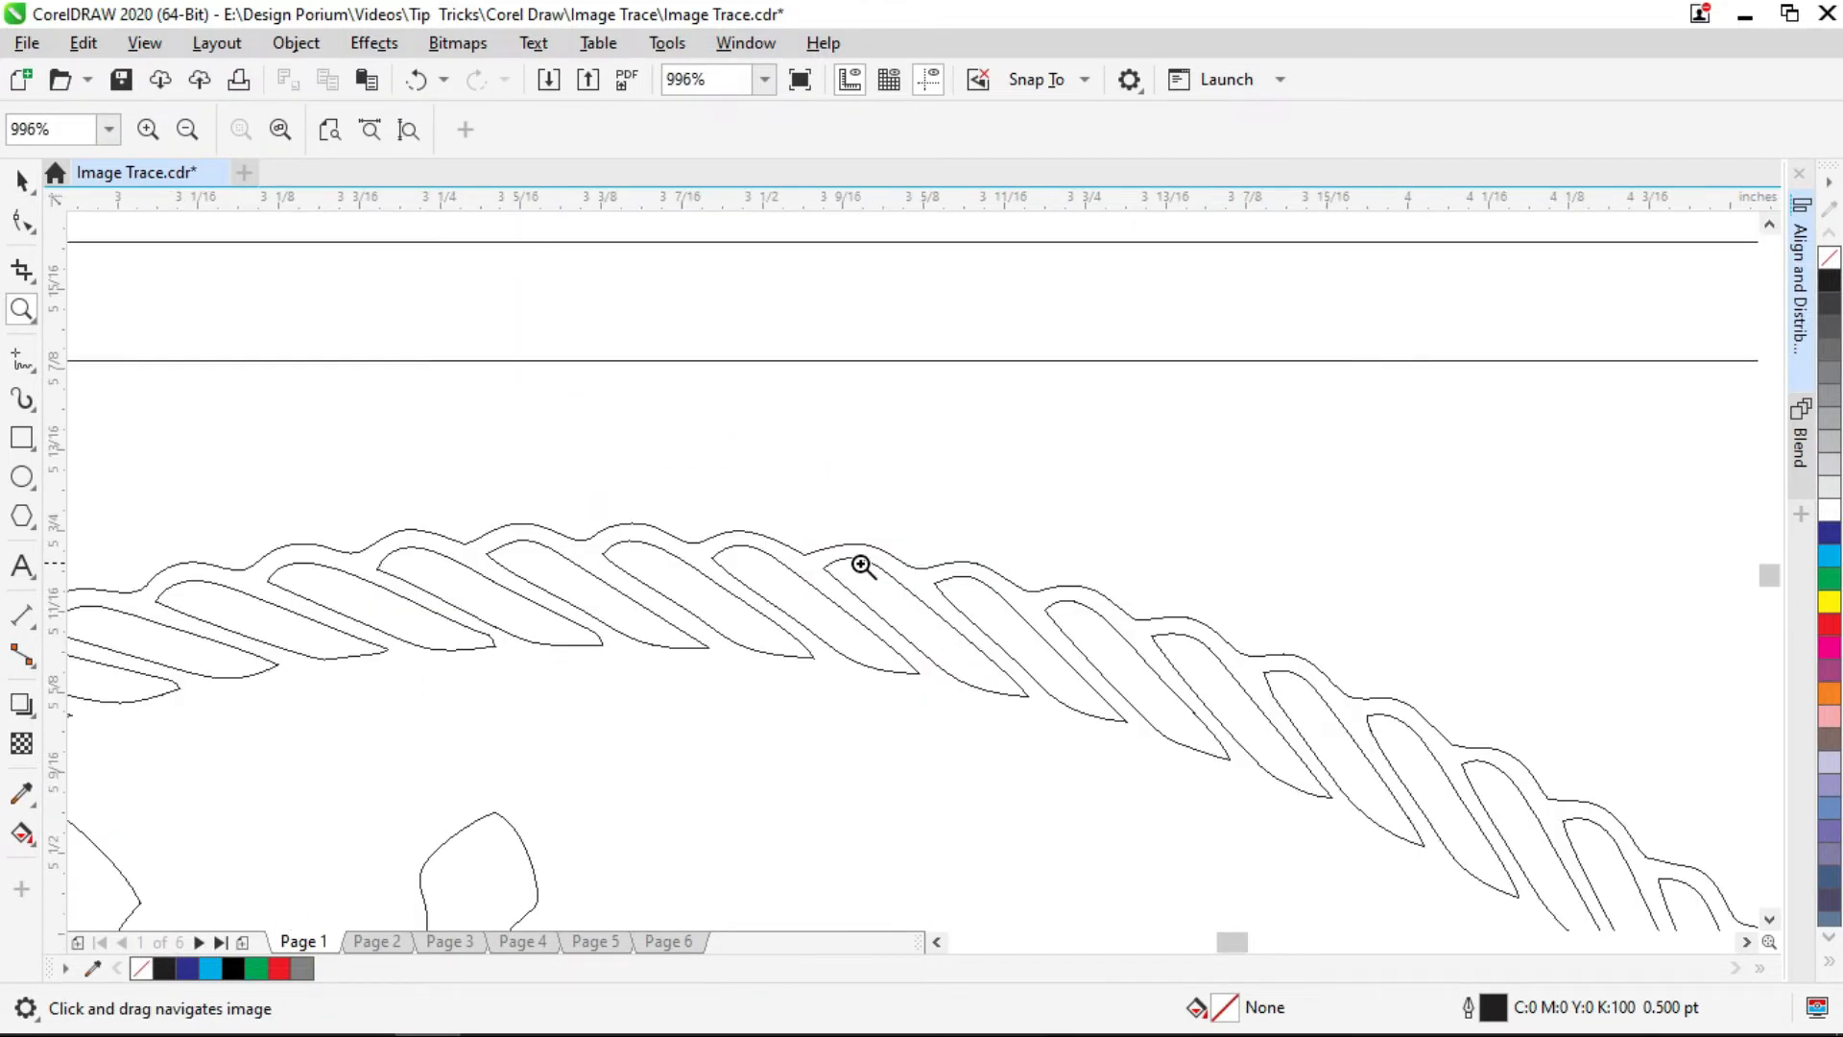
{"action": "scroll", "coordinate": [860, 567], "scroll_direction": "down", "scroll_amount": 2}
{"action": "left_click_drag", "start_coordinate": [772, 520], "coordinate": [771, 552]}
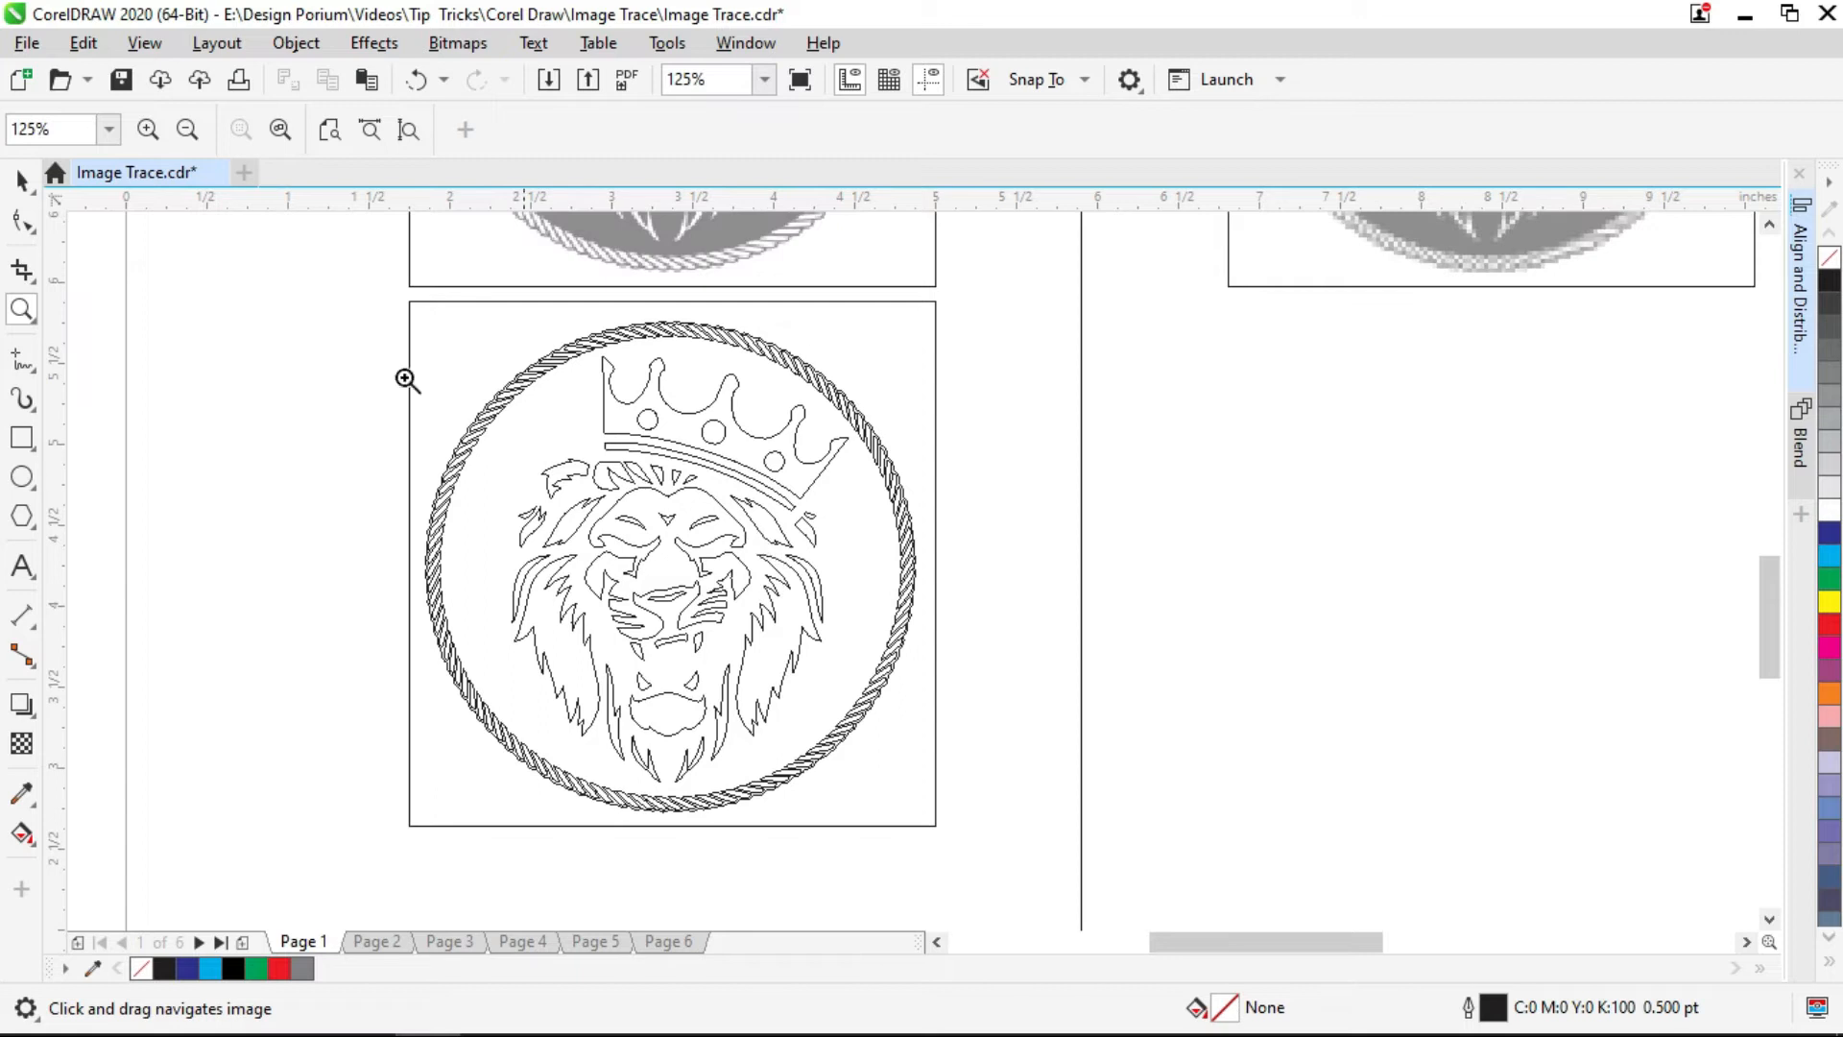
- Return the drawing display to Enhanced view
{"action": "left_click", "coordinate": [21, 180]}
{"action": "left_click_drag", "start_coordinate": [638, 427], "coordinate": [587, 544]}
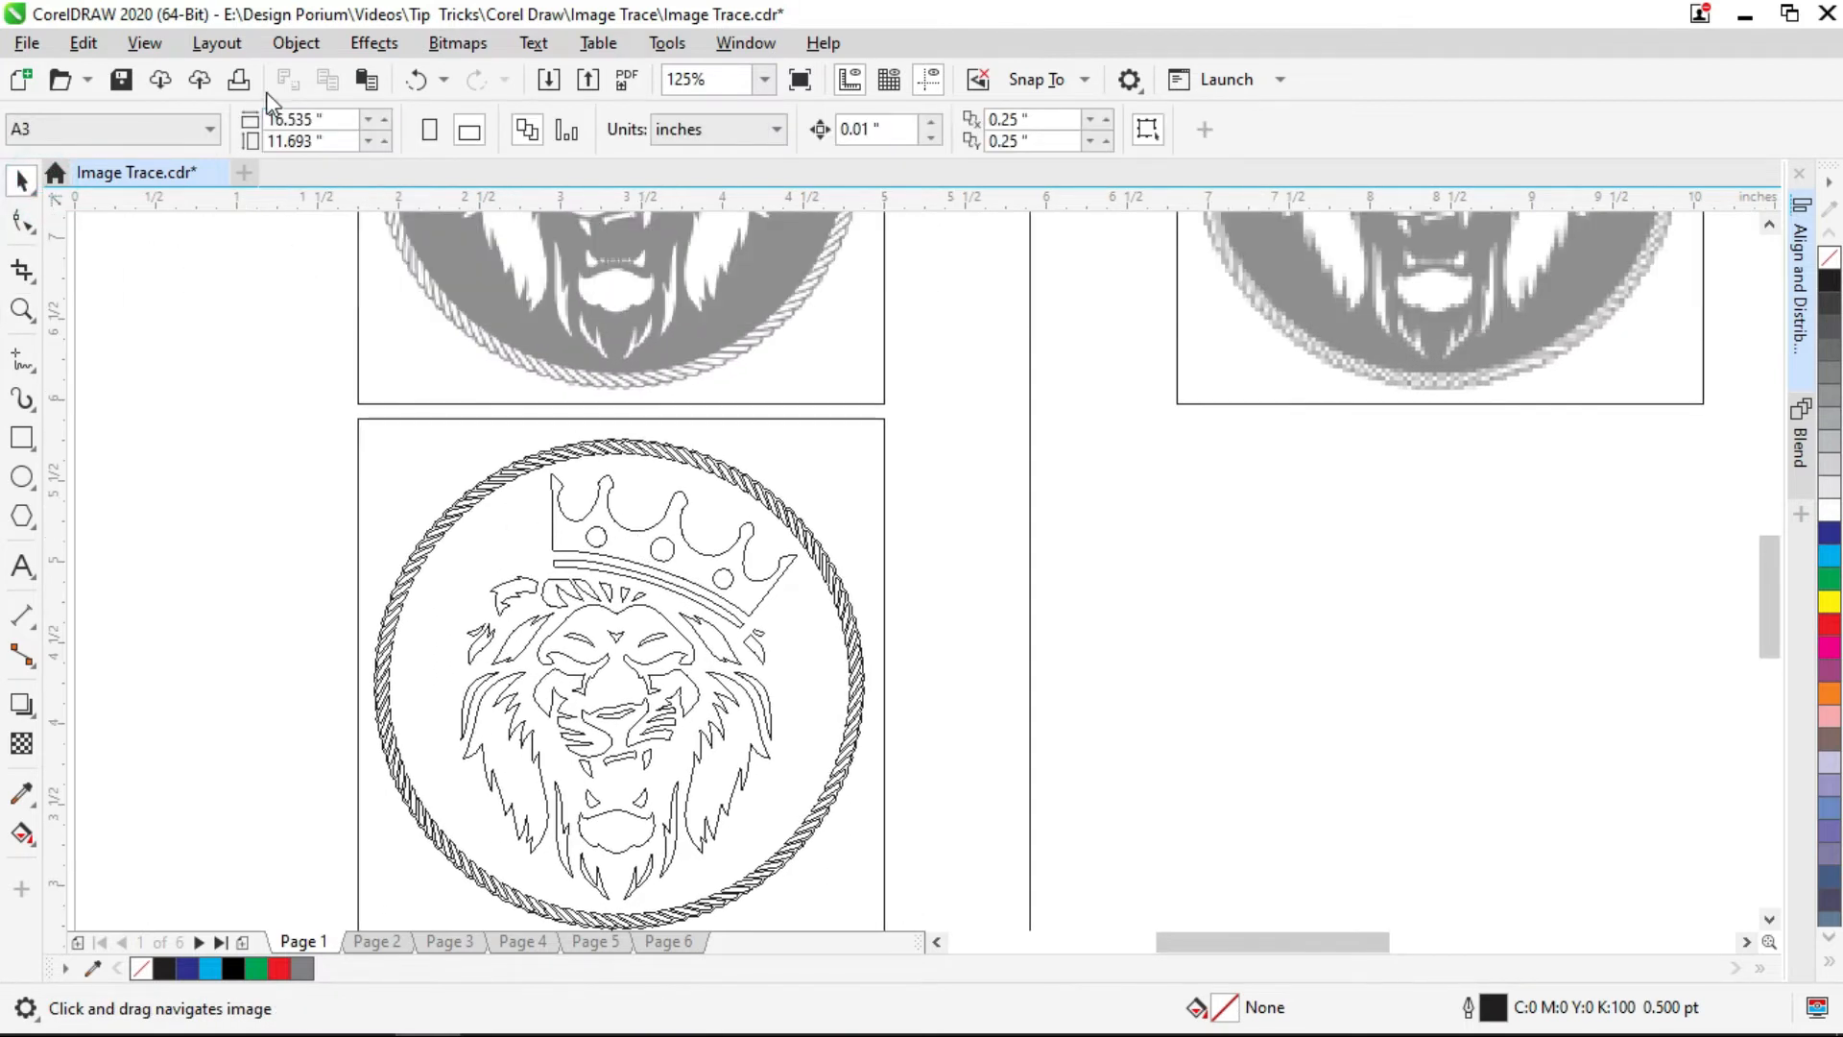
{"action": "left_click", "coordinate": [145, 43]}
{"action": "left_click", "coordinate": [162, 135]}
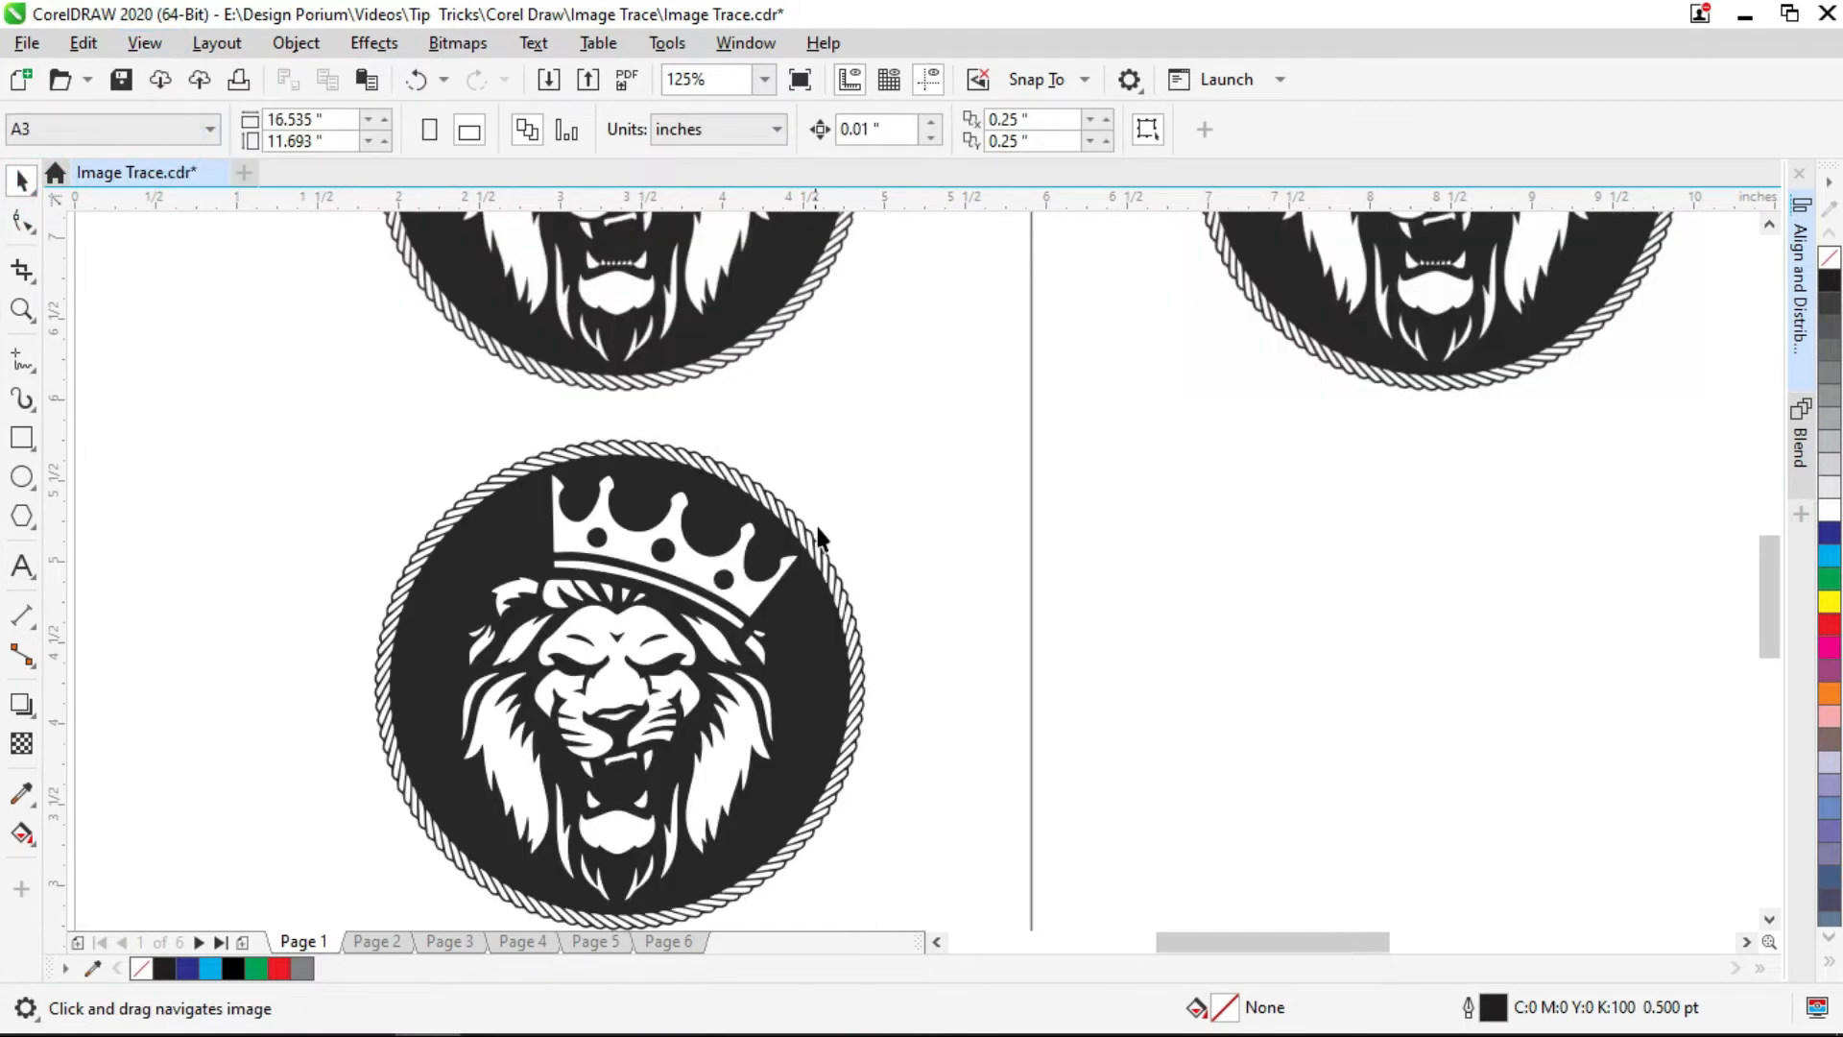
- Ungroup all objects of the traced lion and select its dark background curve
{"action": "left_click_drag", "start_coordinate": [794, 576], "coordinate": [738, 478]}
{"action": "left_click", "coordinate": [737, 475]}
{"action": "left_click", "coordinate": [1077, 131]}
{"action": "left_click", "coordinate": [788, 555]}
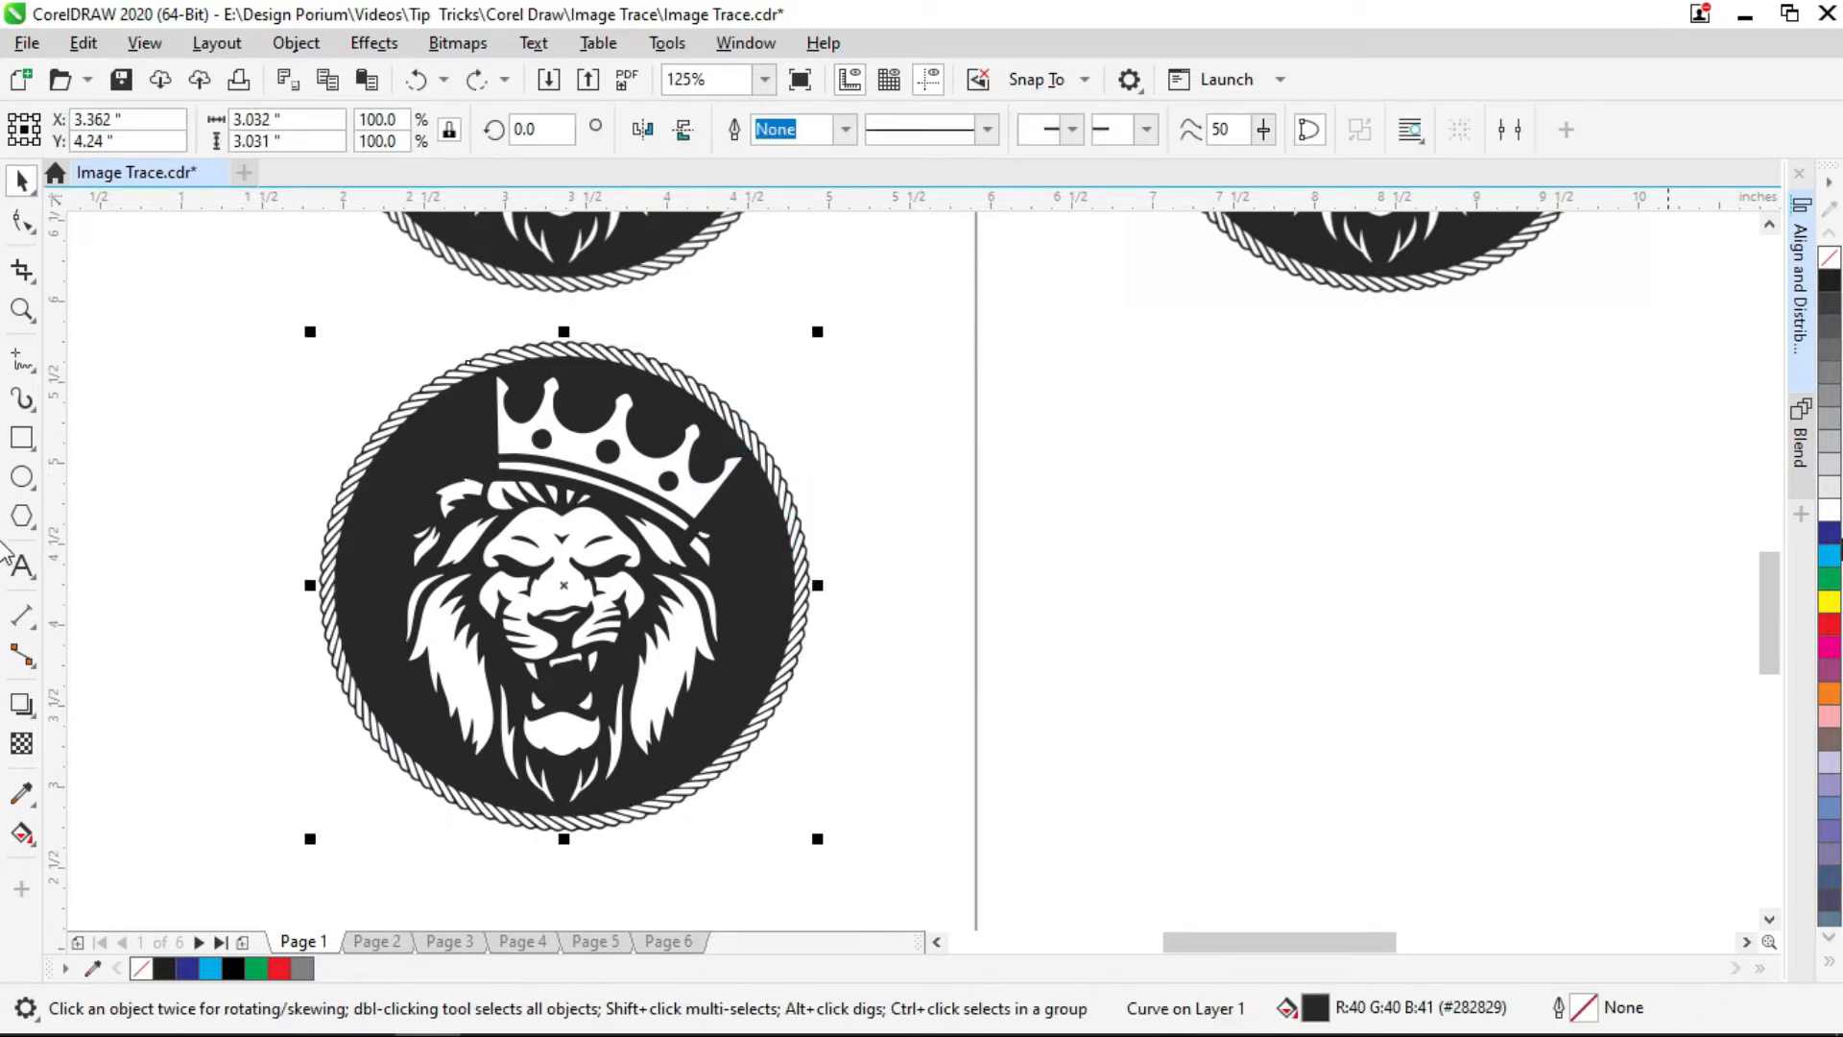
- Try blue, cyan, green, yellow and red fills in turn on the traced lion's dark background curve
{"action": "left_click", "coordinate": [1830, 538]}
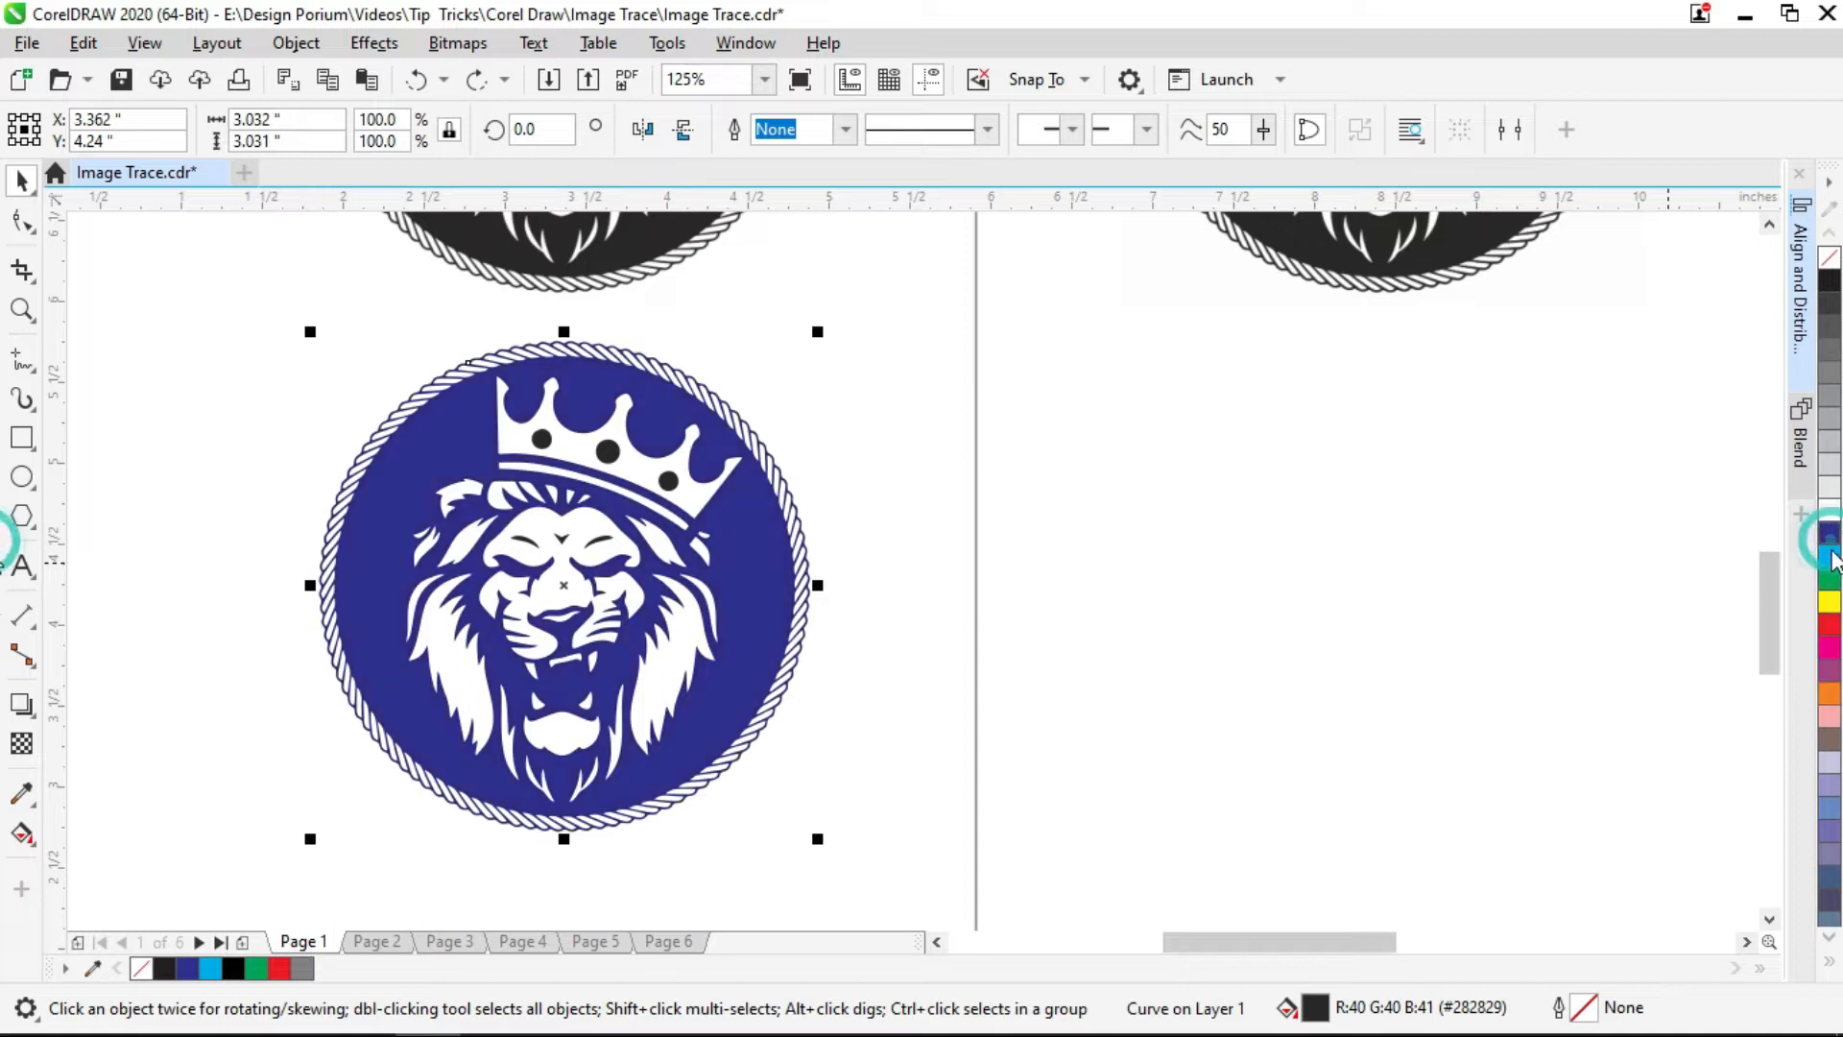
{"action": "left_click", "coordinate": [1830, 557]}
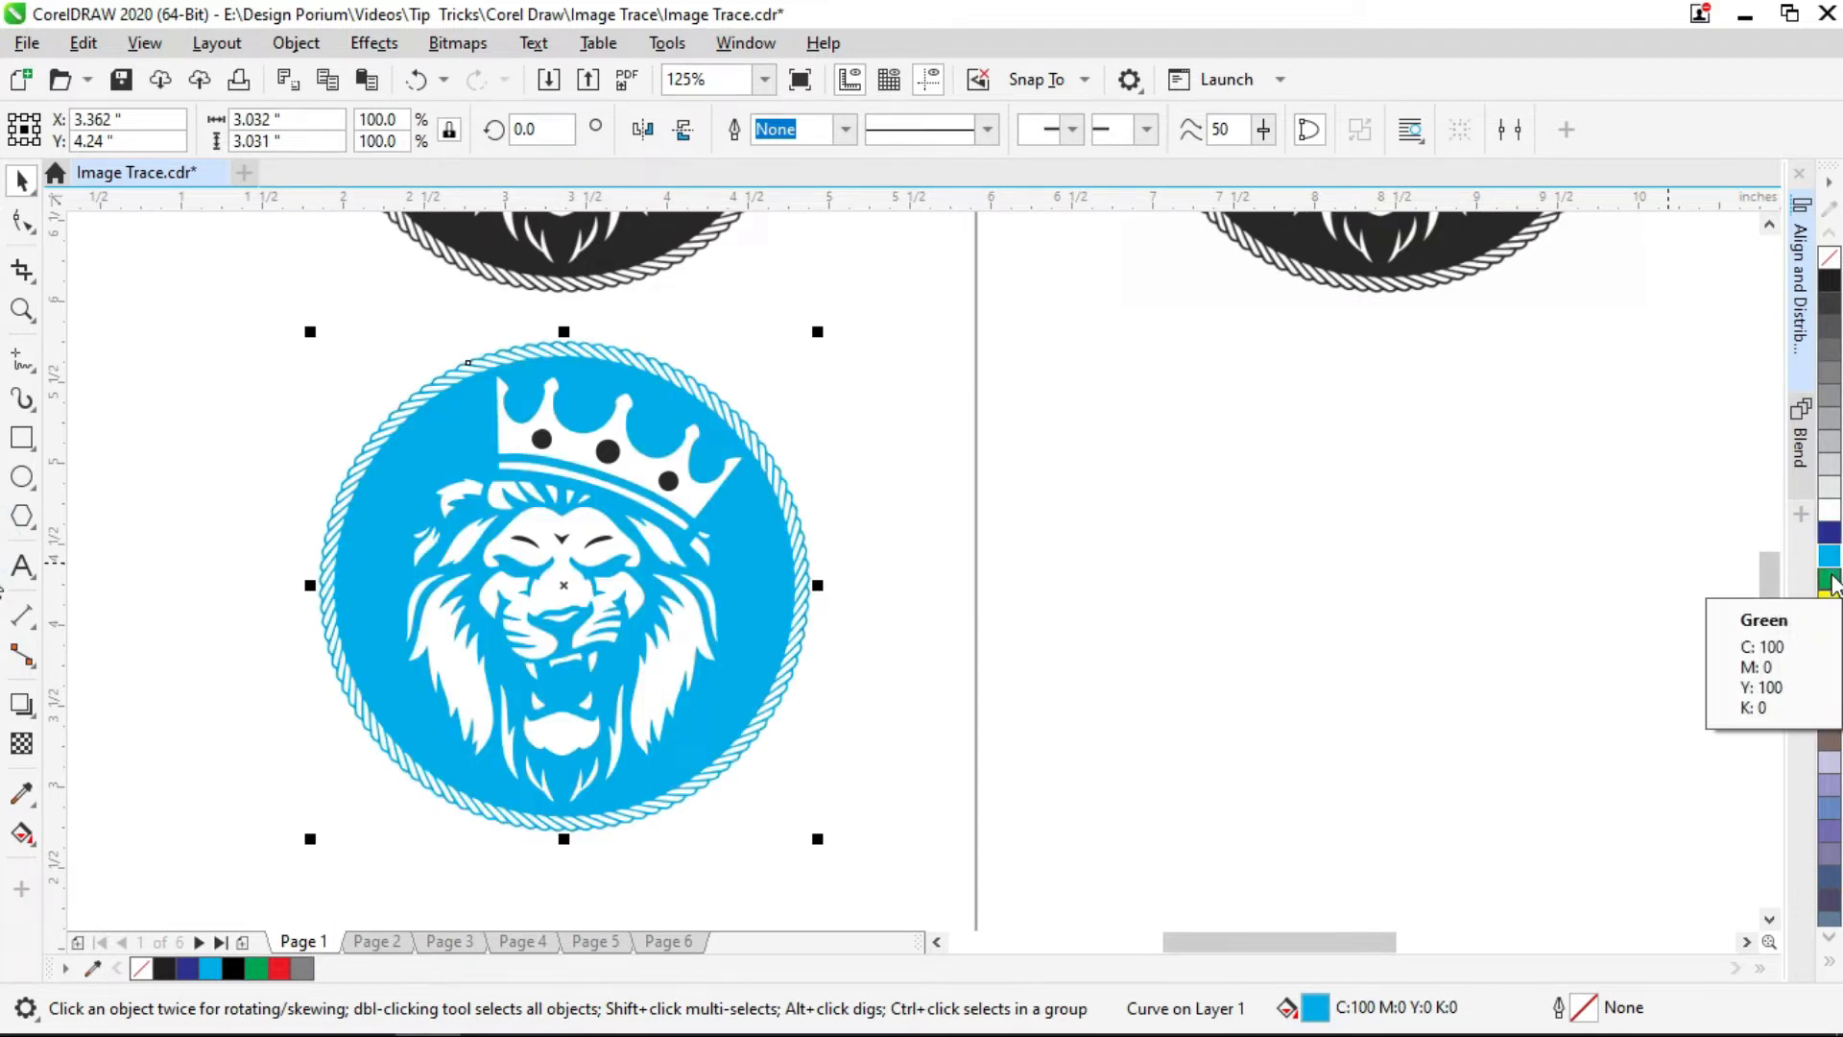
{"action": "left_click", "coordinate": [1831, 579]}
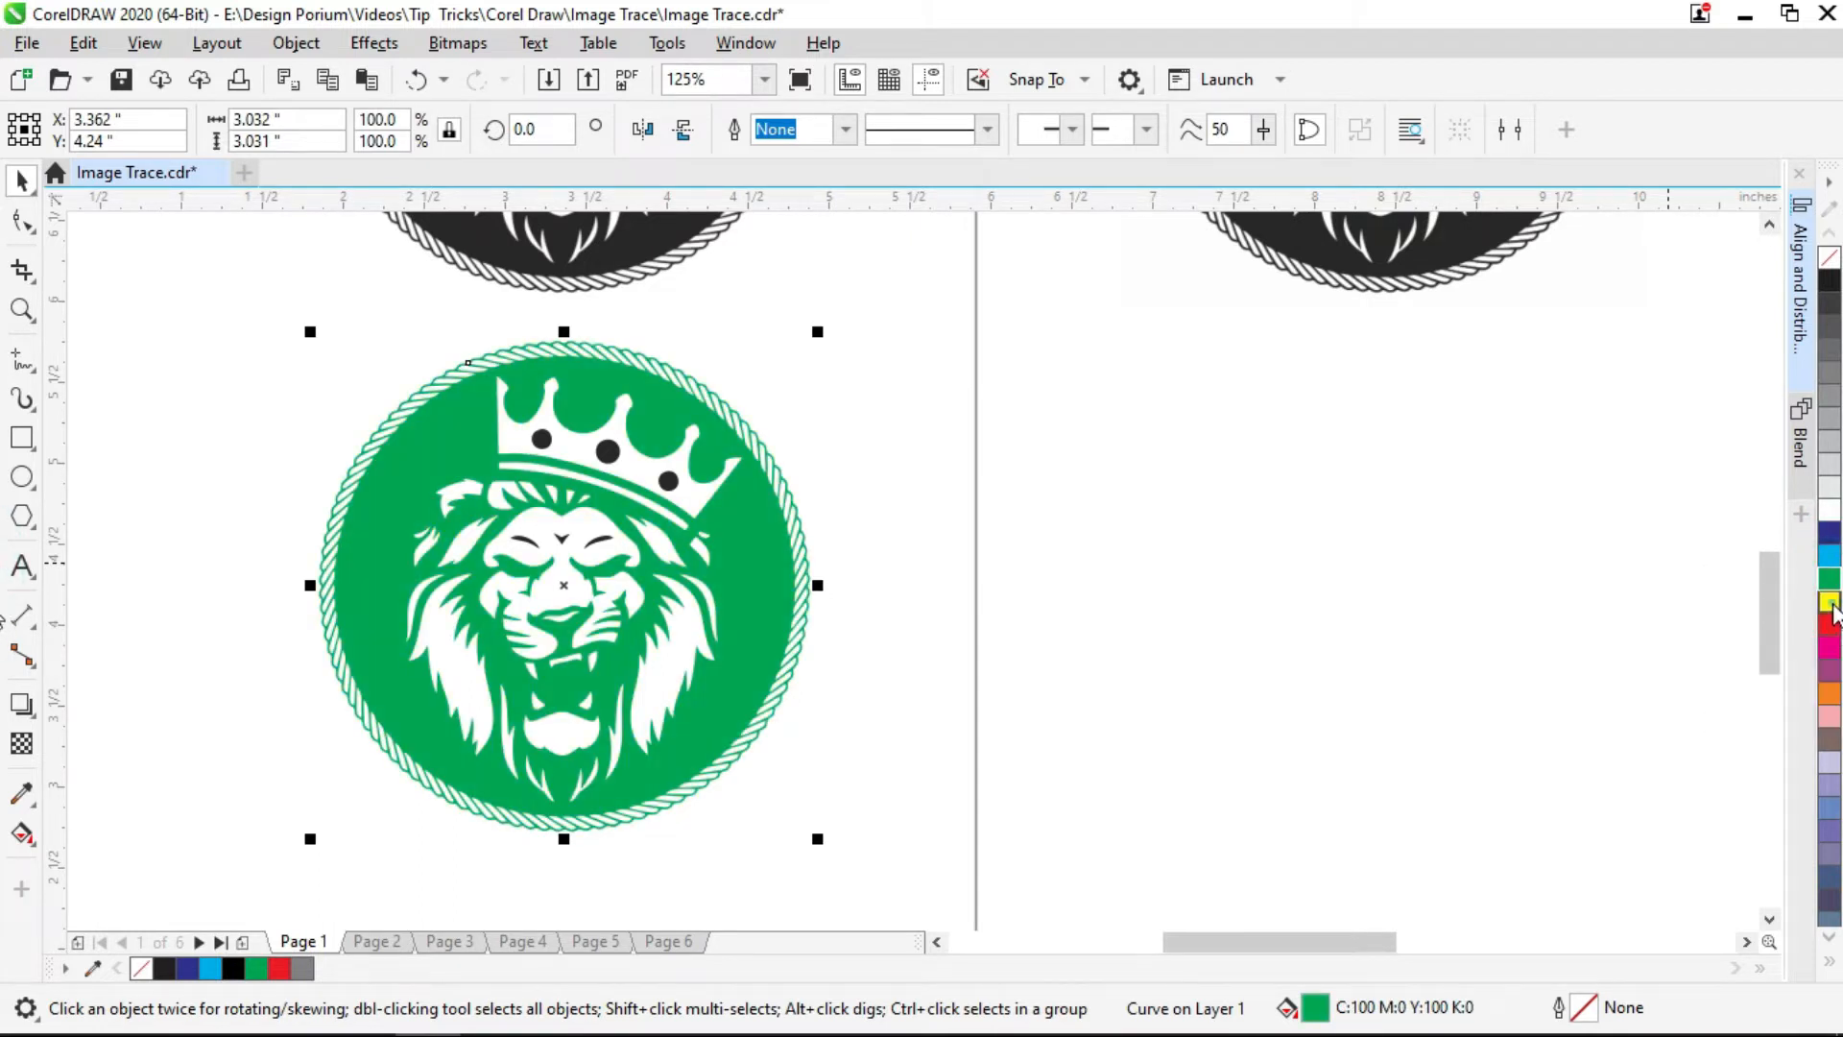
{"action": "left_click", "coordinate": [1830, 602]}
{"action": "left_click", "coordinate": [1831, 624]}
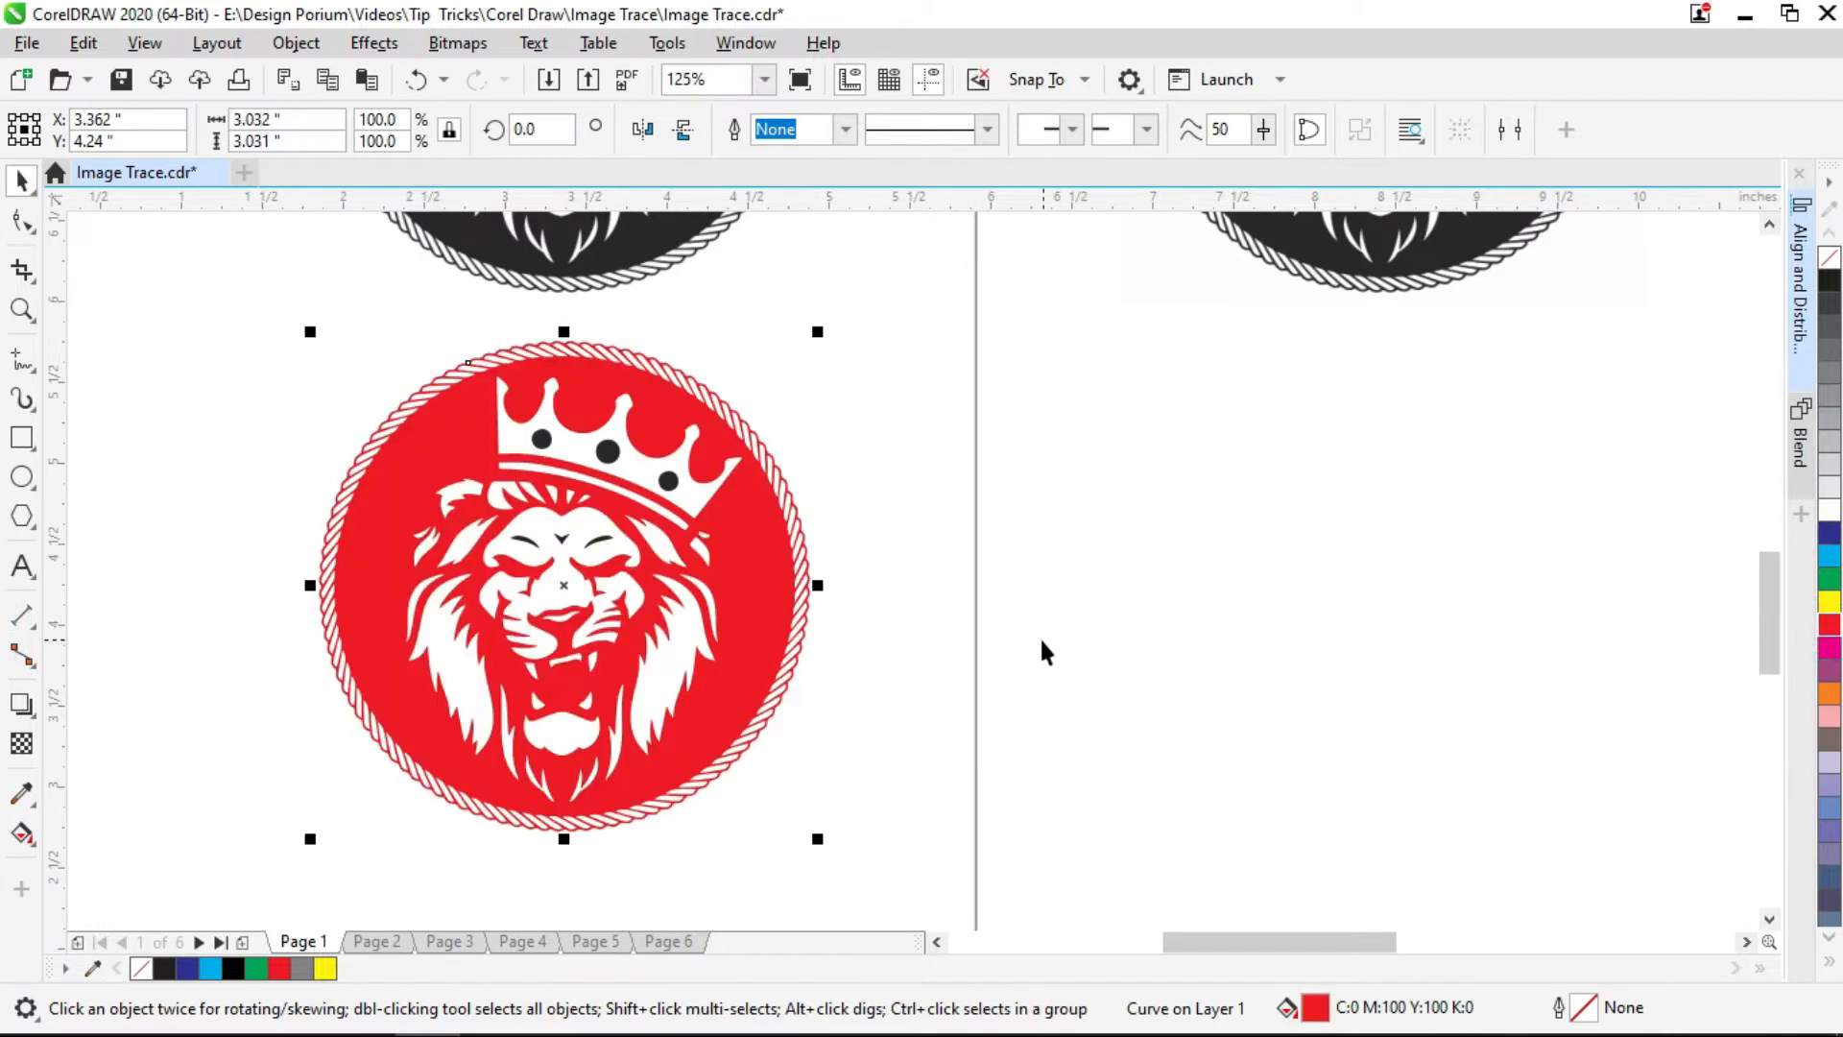
- Undo the five fill colour changes on the traced background curve and deselect it
{"action": "left_click", "coordinate": [884, 583]}
{"action": "key", "text": "ctrl+z"}
{"action": "key", "text": "ctrl+z"}
{"action": "key", "text": "ctrl+z"}
{"action": "key", "text": "ctrl+z"}
{"action": "key", "text": "ctrl+z"}
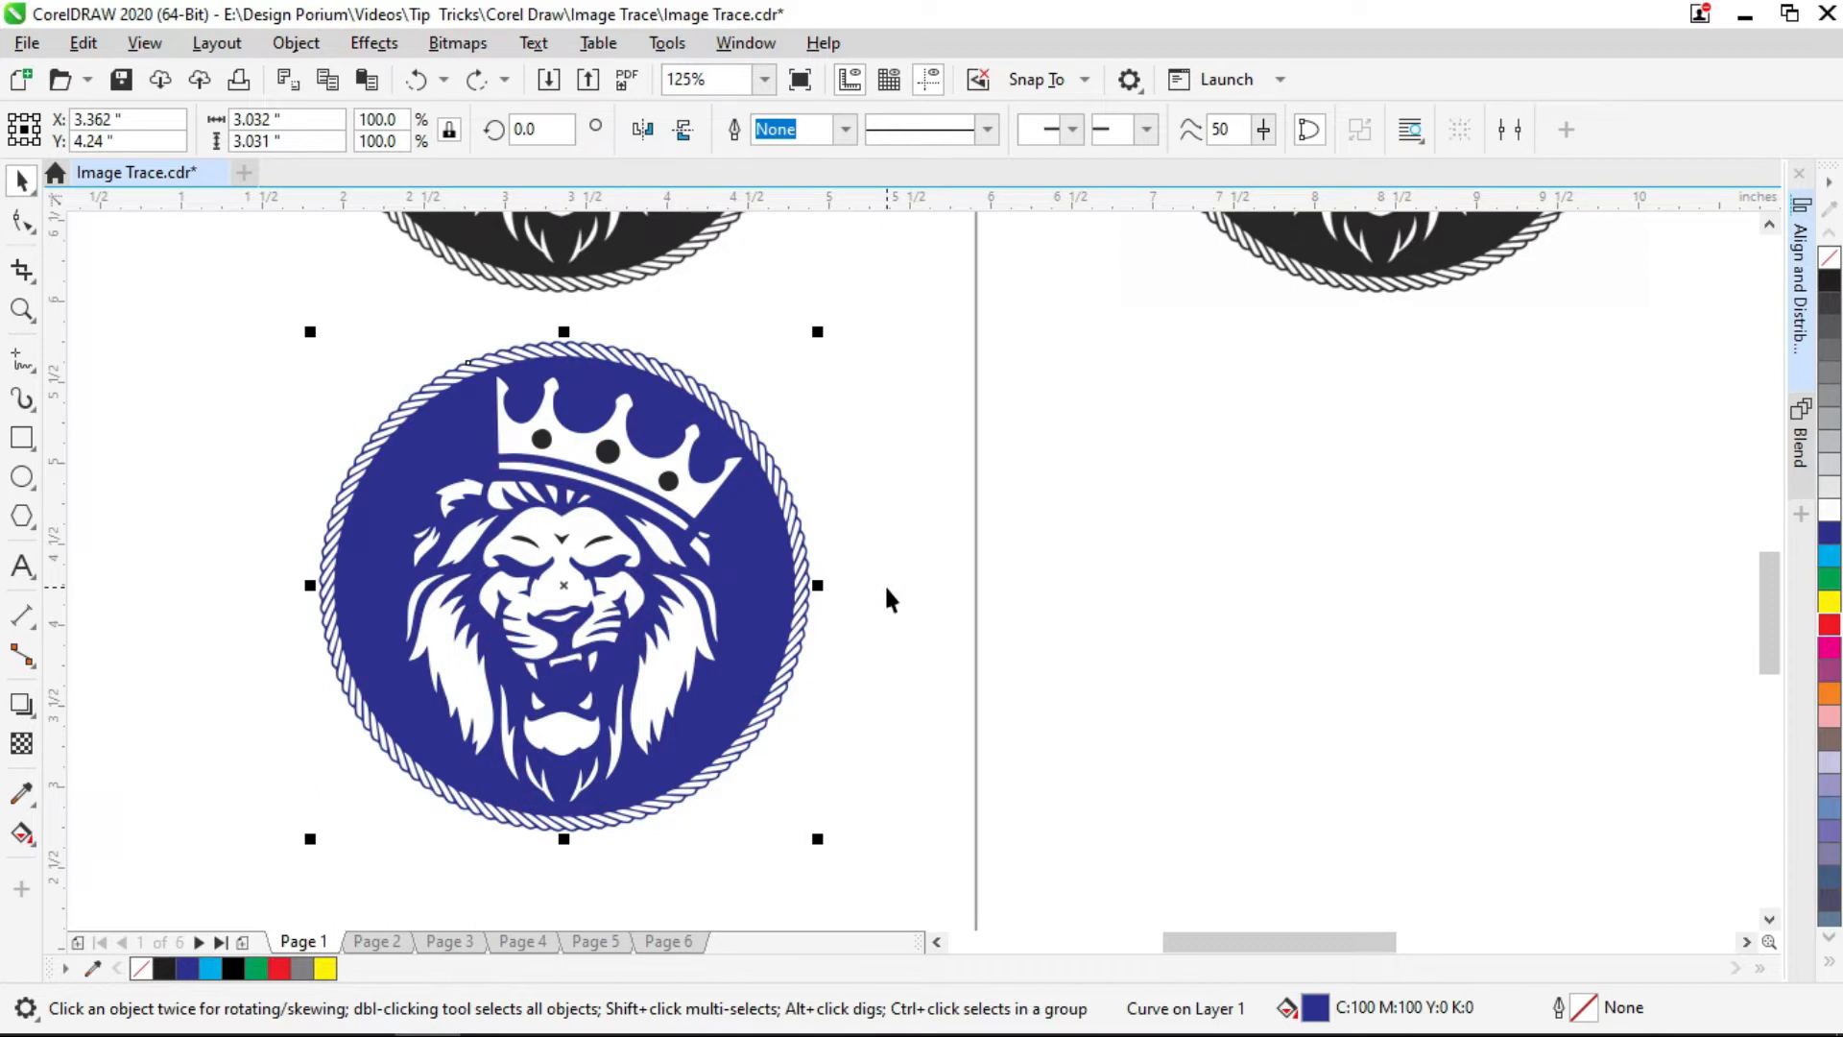
{"action": "left_click", "coordinate": [896, 581]}
- Compare the eyes, teeth and crown jewels of the traced lion with those of the original 300 DPI image
{"action": "scroll", "coordinate": [860, 584], "scroll_direction": "down", "scroll_amount": 2}
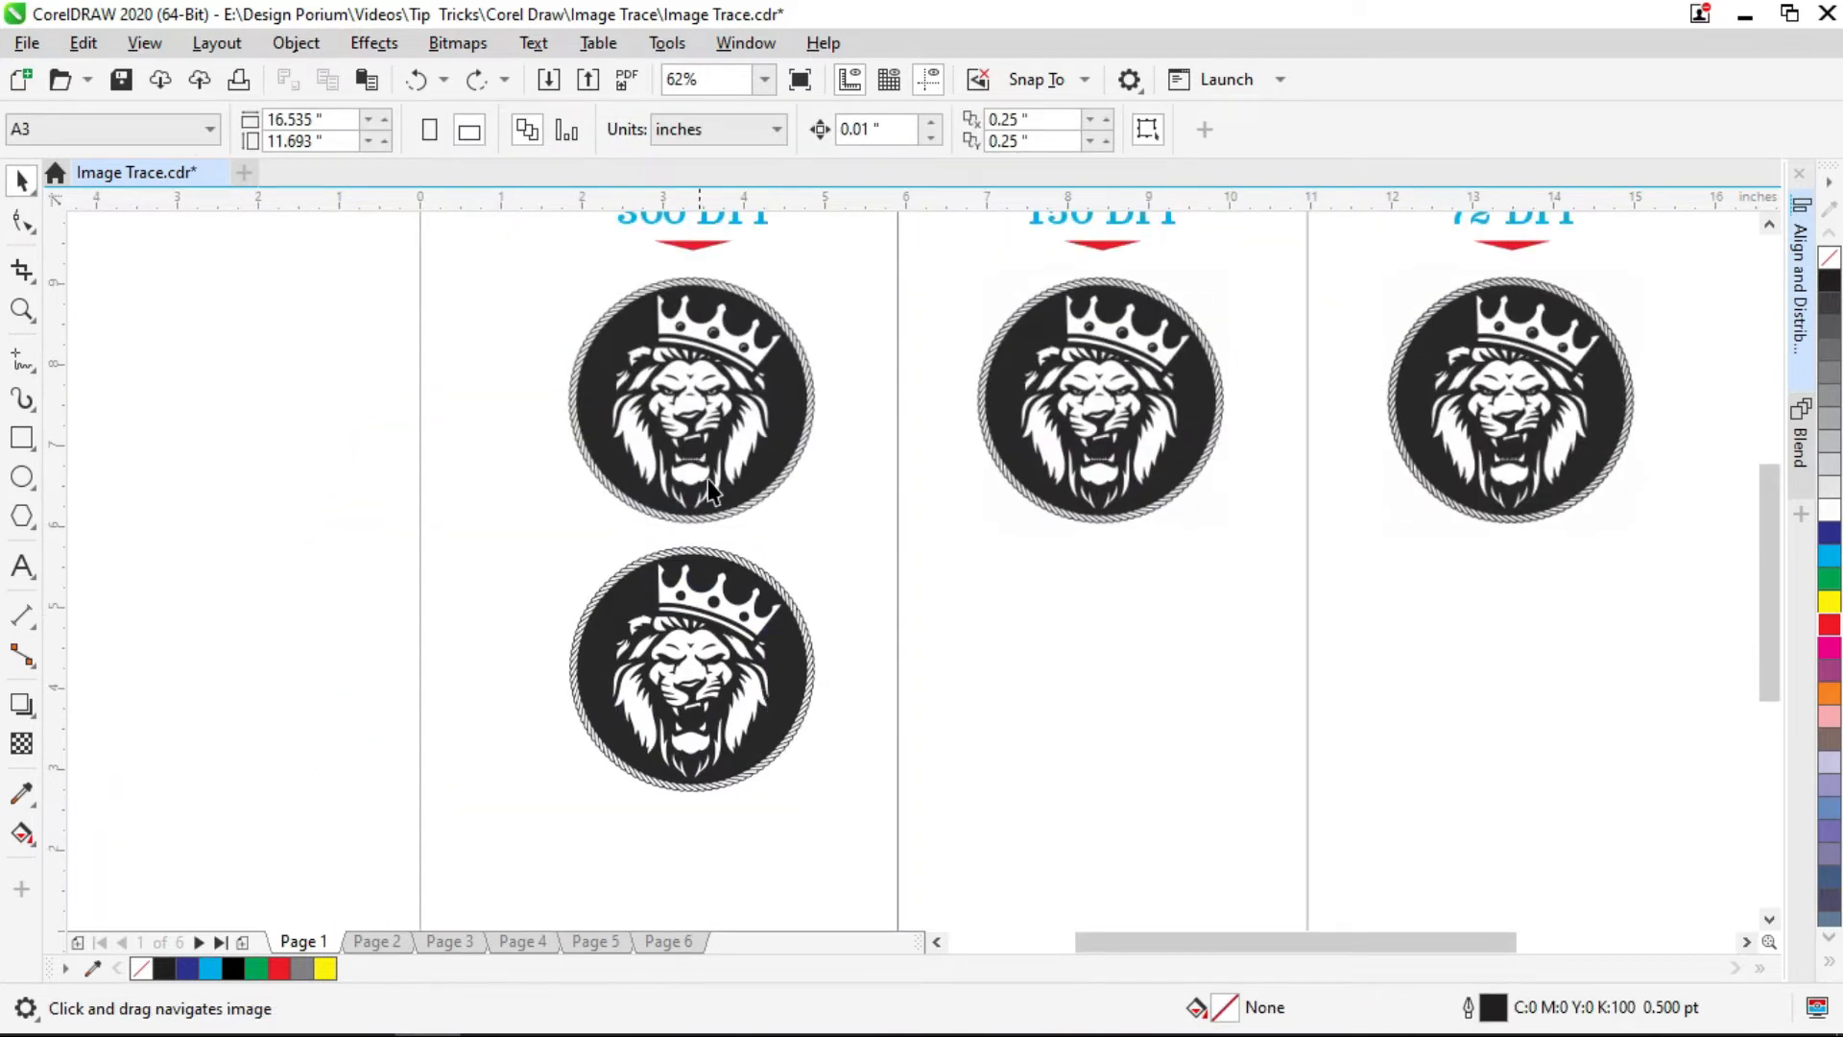
{"action": "scroll", "coordinate": [678, 426], "scroll_direction": "up", "scroll_amount": 4}
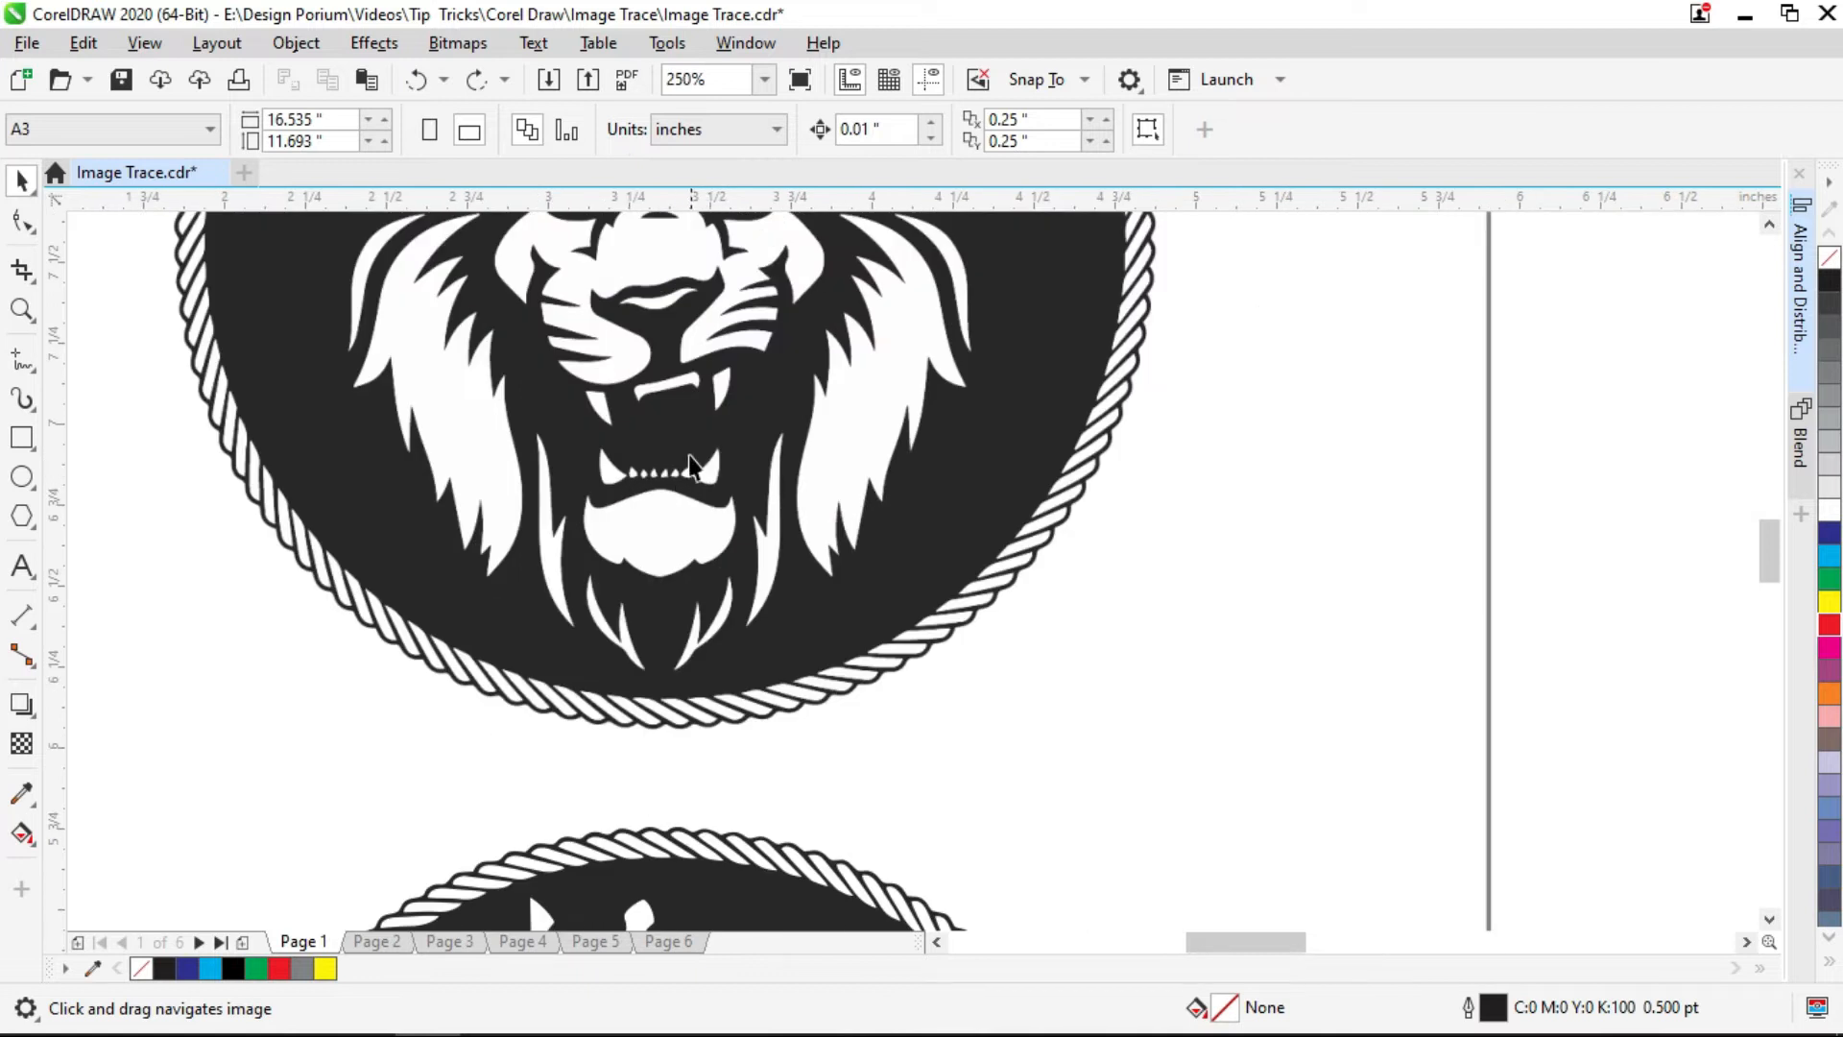
{"action": "left_click_drag", "start_coordinate": [701, 629], "coordinate": [720, 221]}
{"action": "left_click_drag", "start_coordinate": [747, 512], "coordinate": [758, 198]}
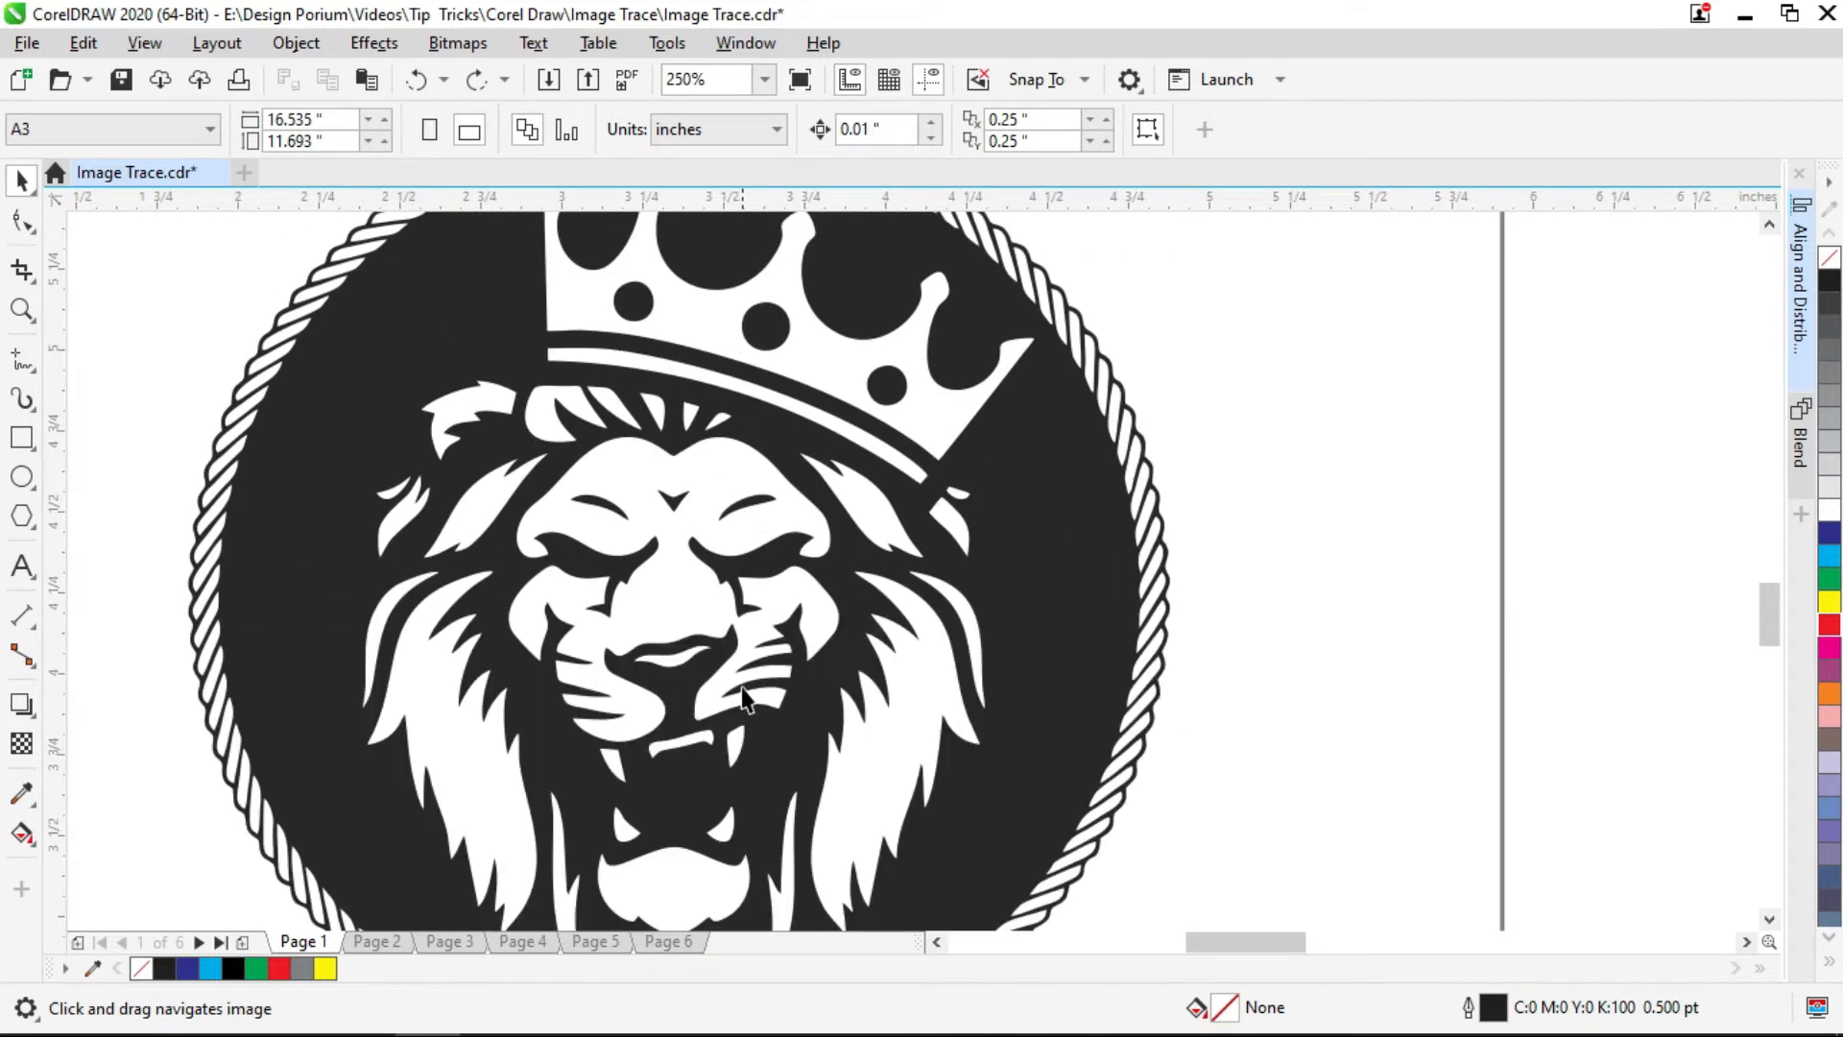
{"action": "scroll", "coordinate": [730, 793], "scroll_direction": "down", "scroll_amount": 2}
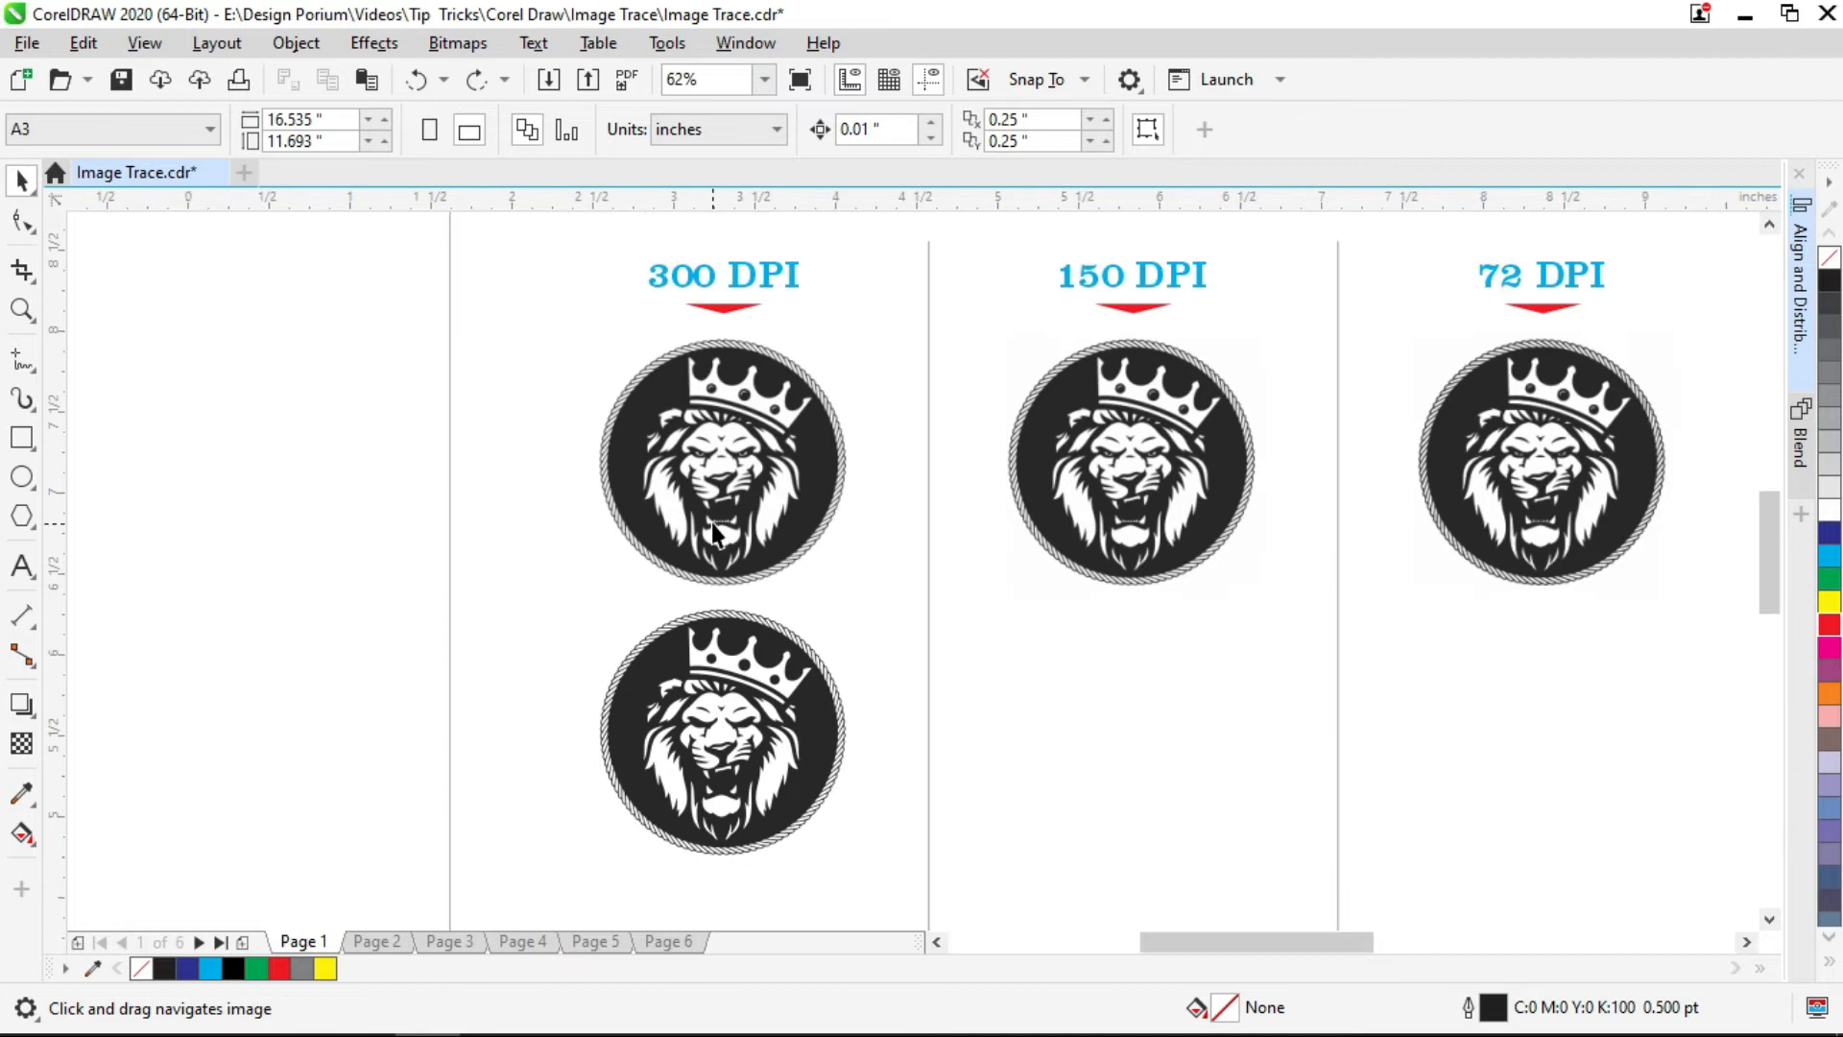
{"action": "scroll", "coordinate": [738, 509], "scroll_direction": "up", "scroll_amount": 2}
{"action": "left_click_drag", "start_coordinate": [804, 379], "coordinate": [758, 669]}
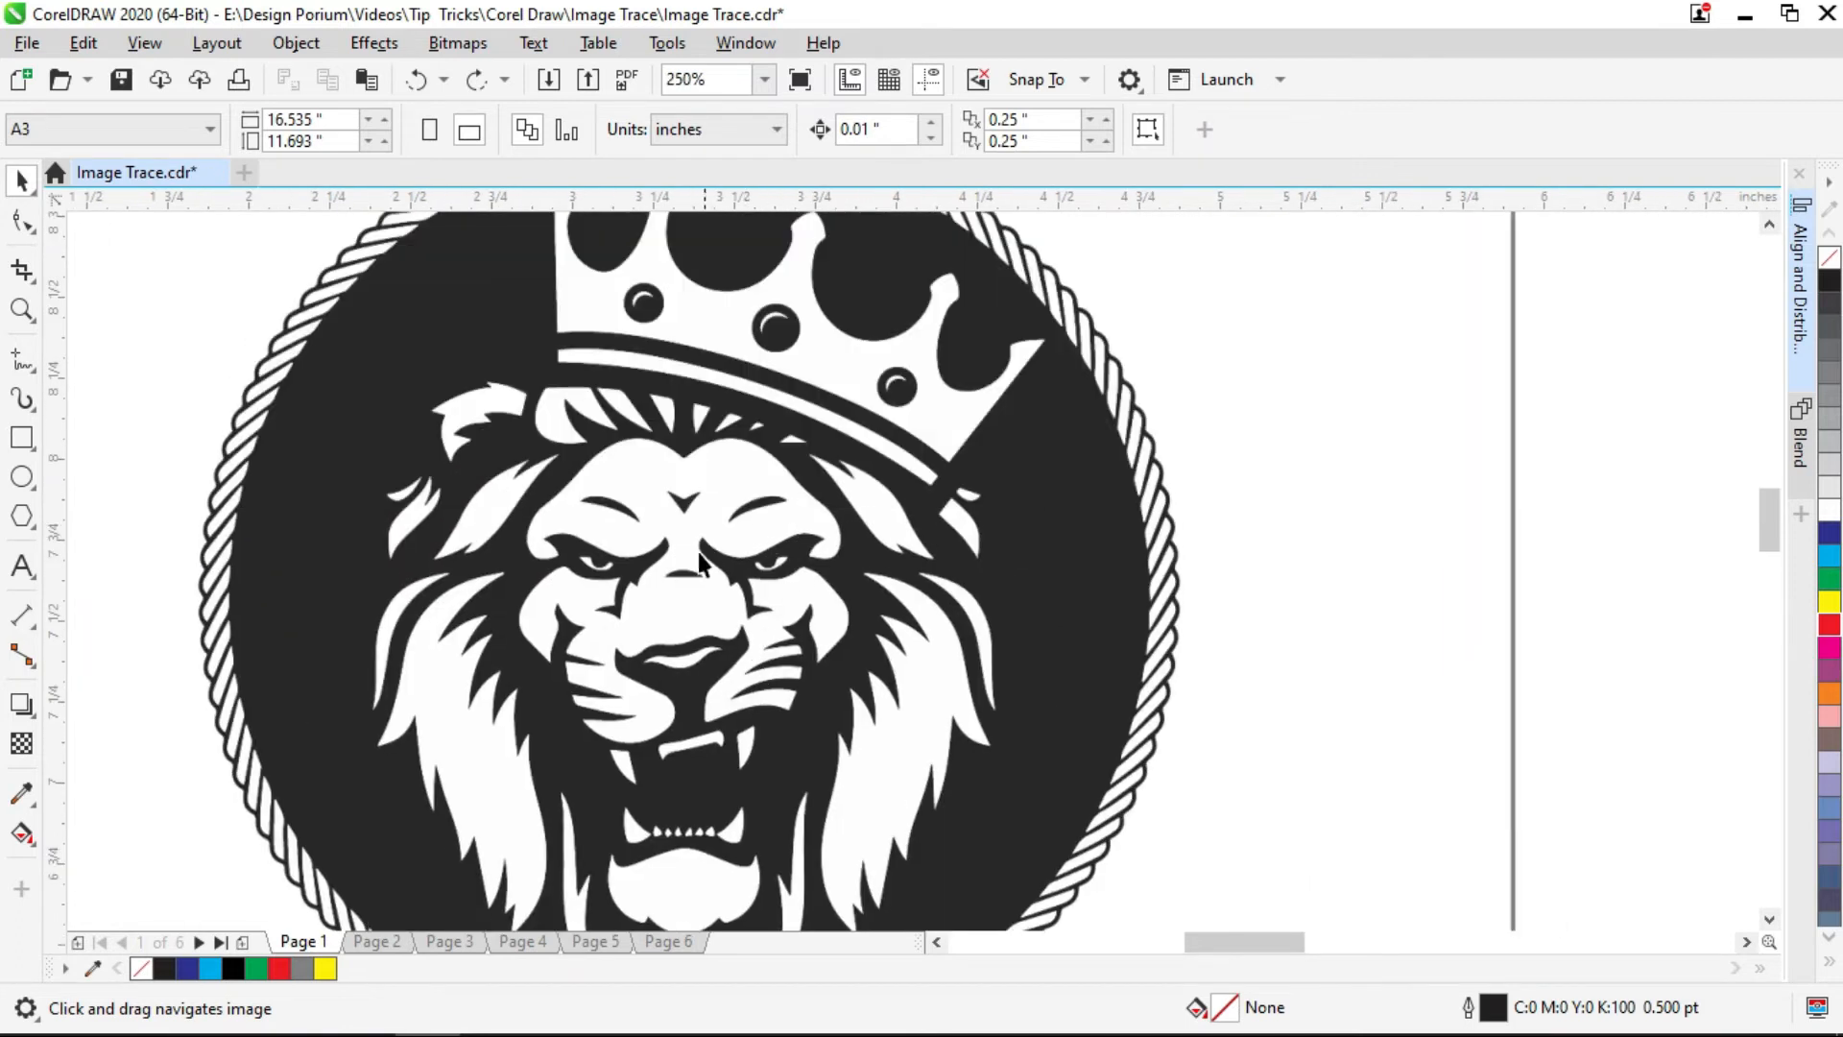
{"action": "scroll", "coordinate": [593, 595], "scroll_direction": "down", "scroll_amount": 2}
{"action": "left_click_drag", "start_coordinate": [877, 794], "coordinate": [868, 508]}
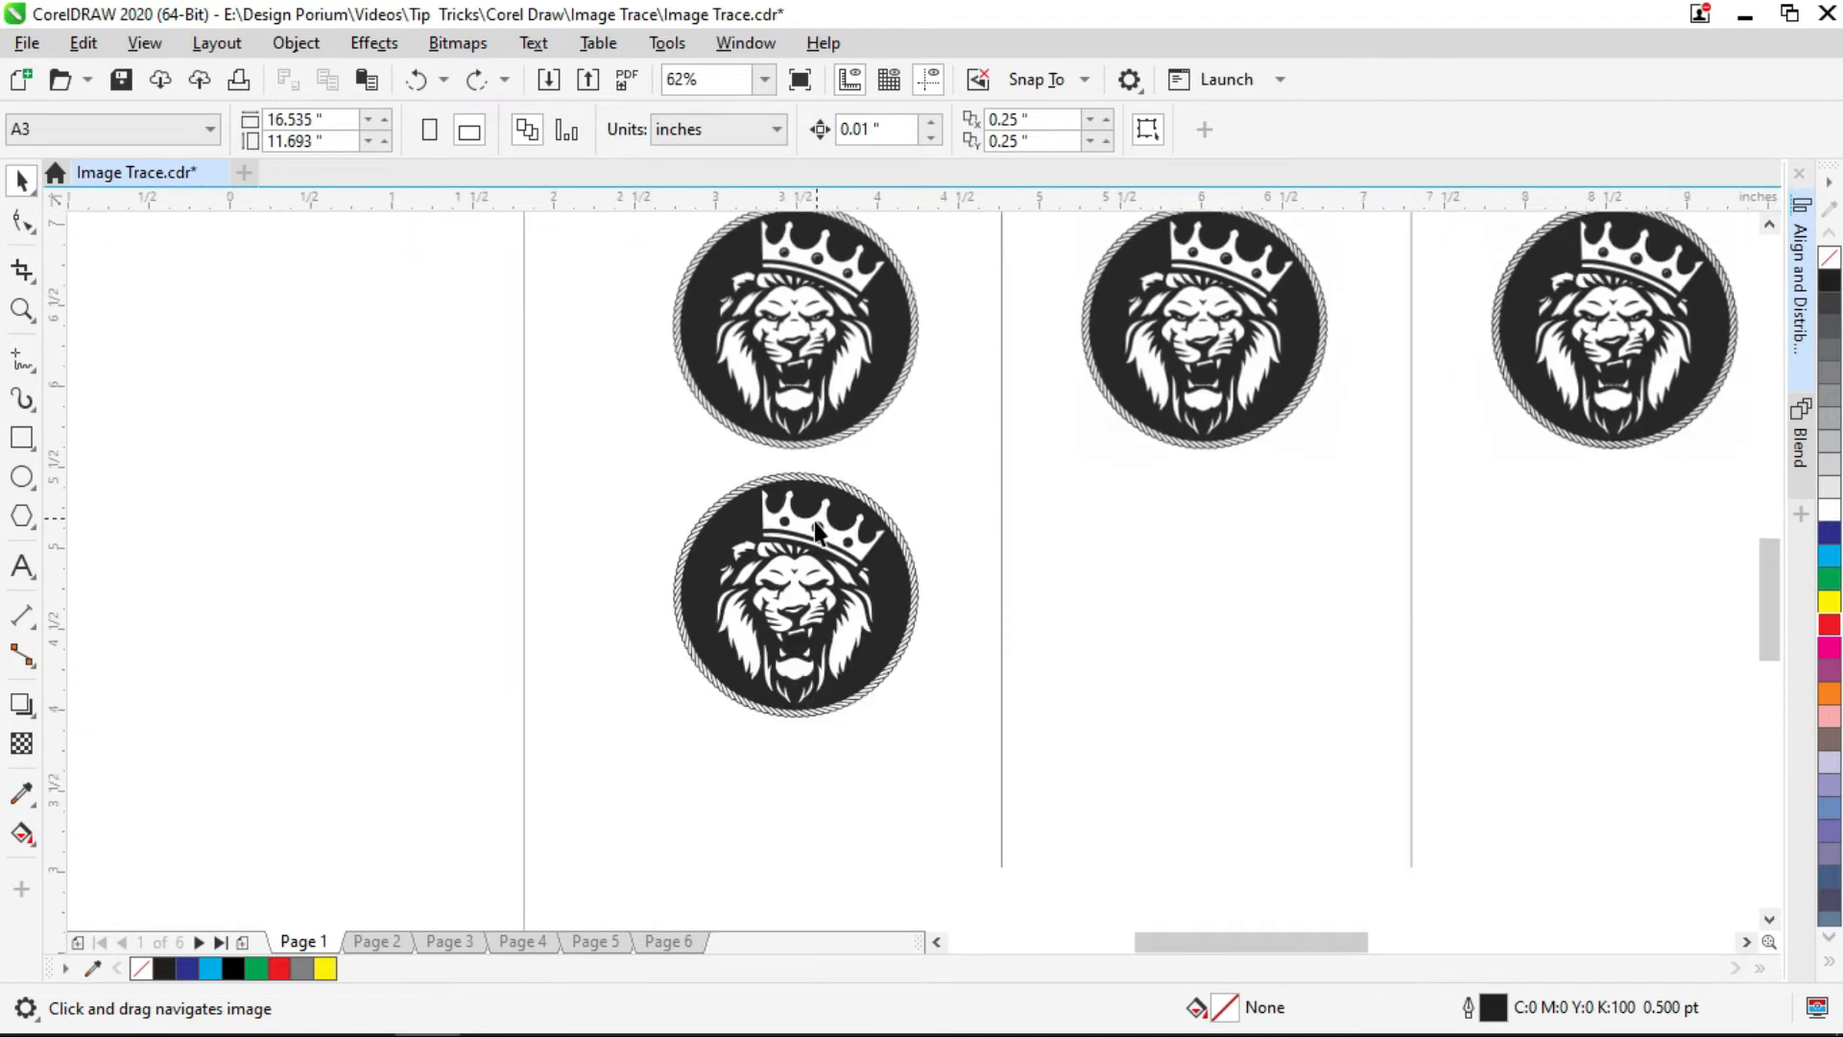
{"action": "scroll", "coordinate": [765, 661], "scroll_direction": "up", "scroll_amount": 2}
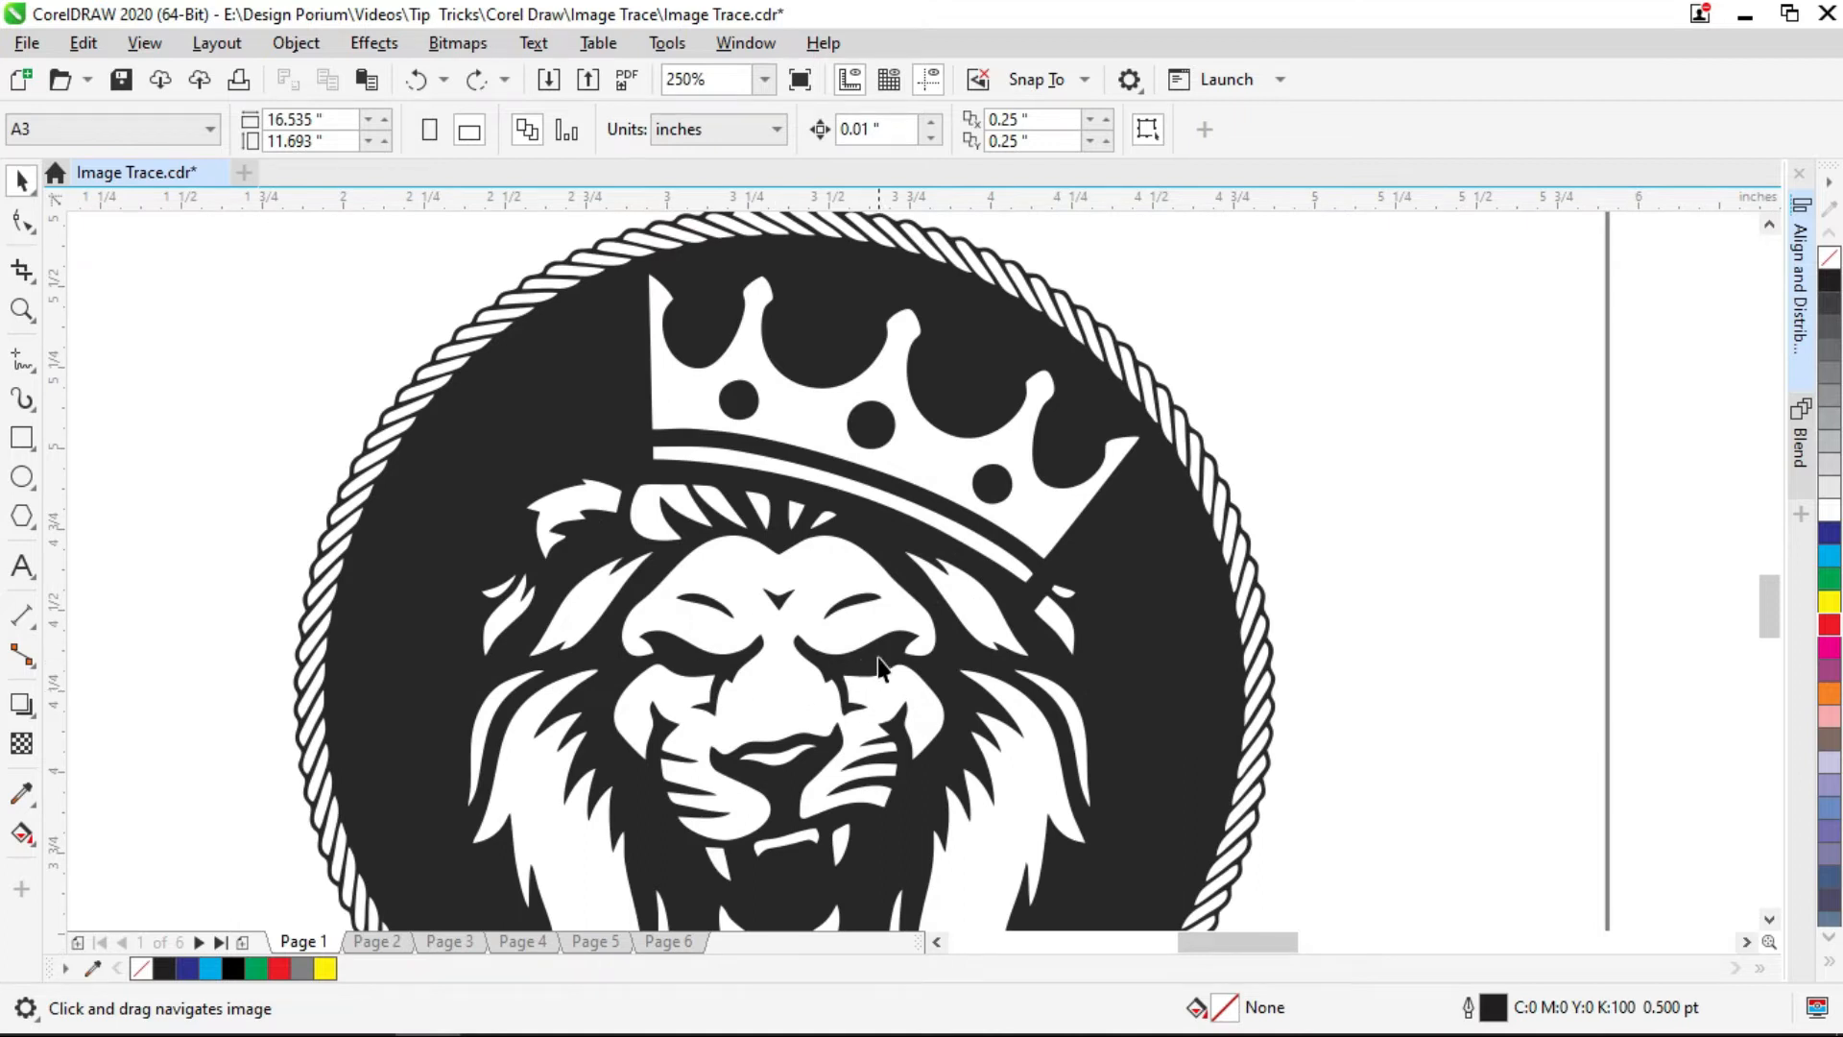
- Undo the Quick Trace of the 300 DPI lion and select the original 300 DPI bitmap
{"action": "scroll", "coordinate": [879, 662], "scroll_direction": "down", "scroll_amount": 2}
{"action": "left_click_drag", "start_coordinate": [936, 564], "coordinate": [857, 645]}
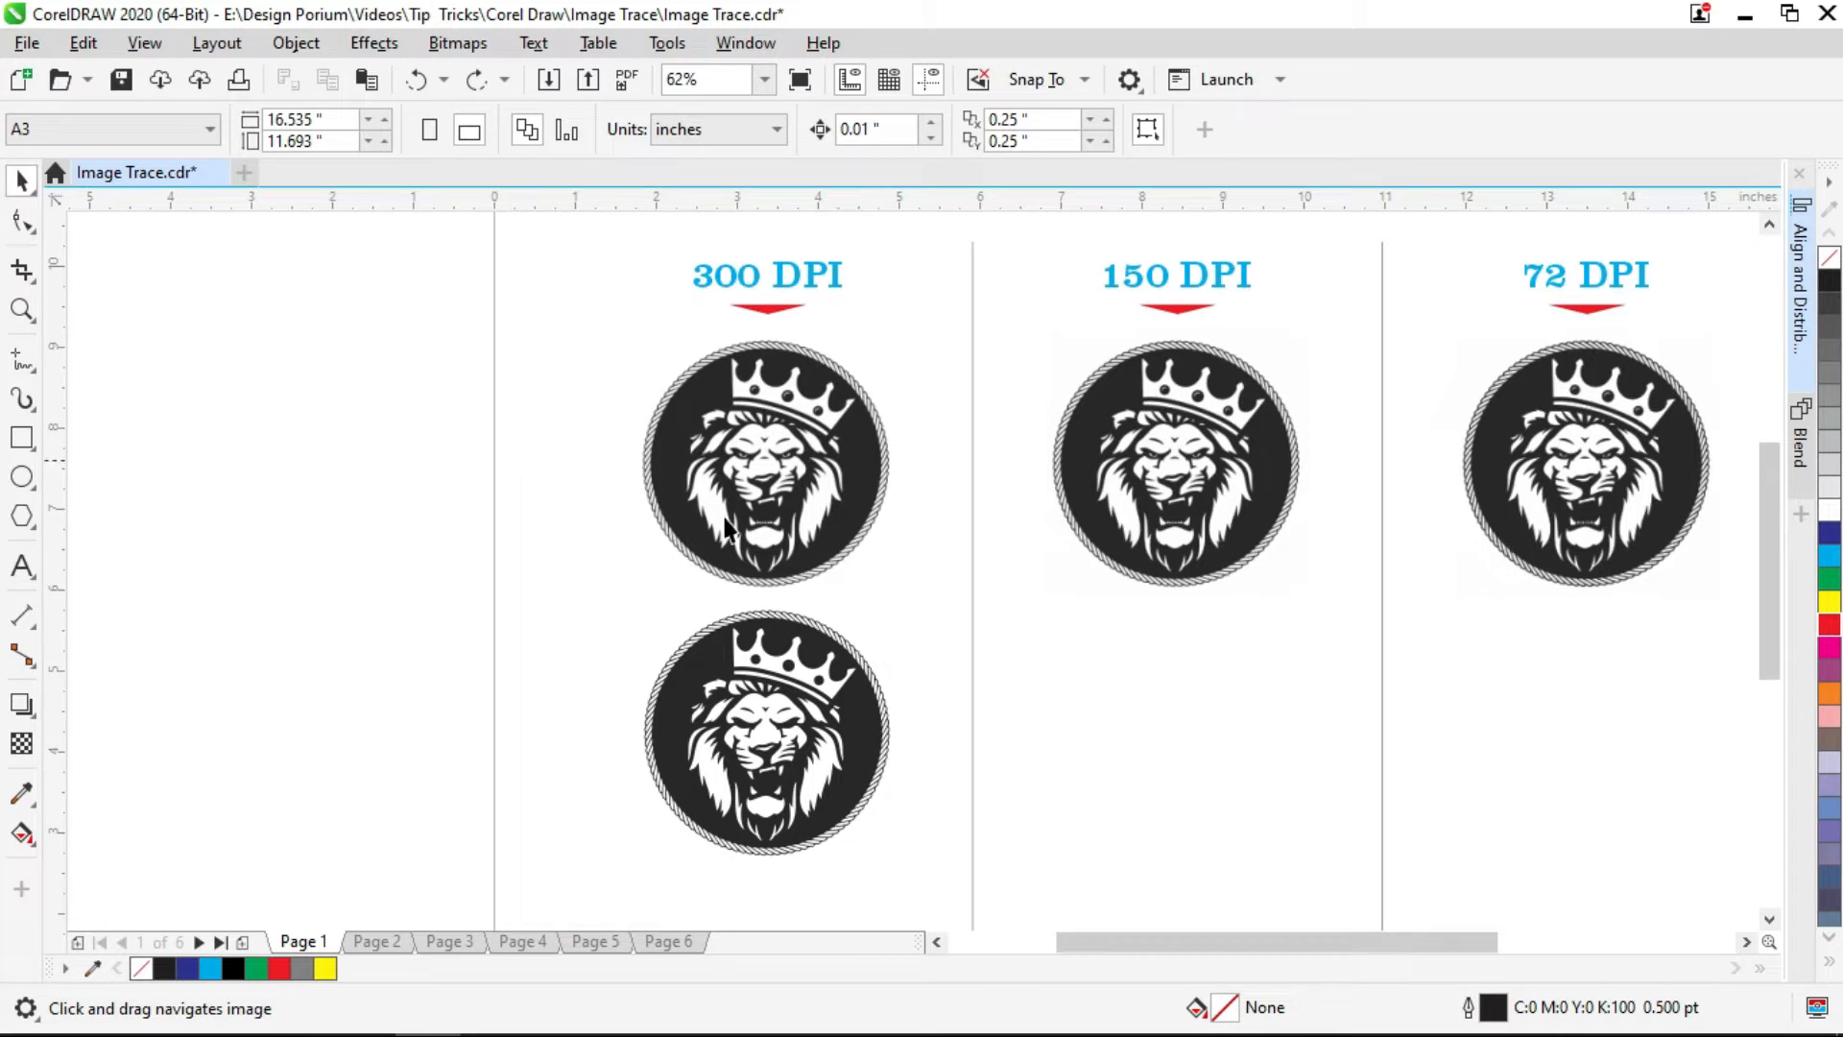
{"action": "key", "text": "ctrl+z"}
{"action": "key", "text": "ctrl+z"}
{"action": "scroll", "coordinate": [797, 457], "scroll_direction": "up", "scroll_amount": 1}
{"action": "left_click", "coordinate": [801, 460]}
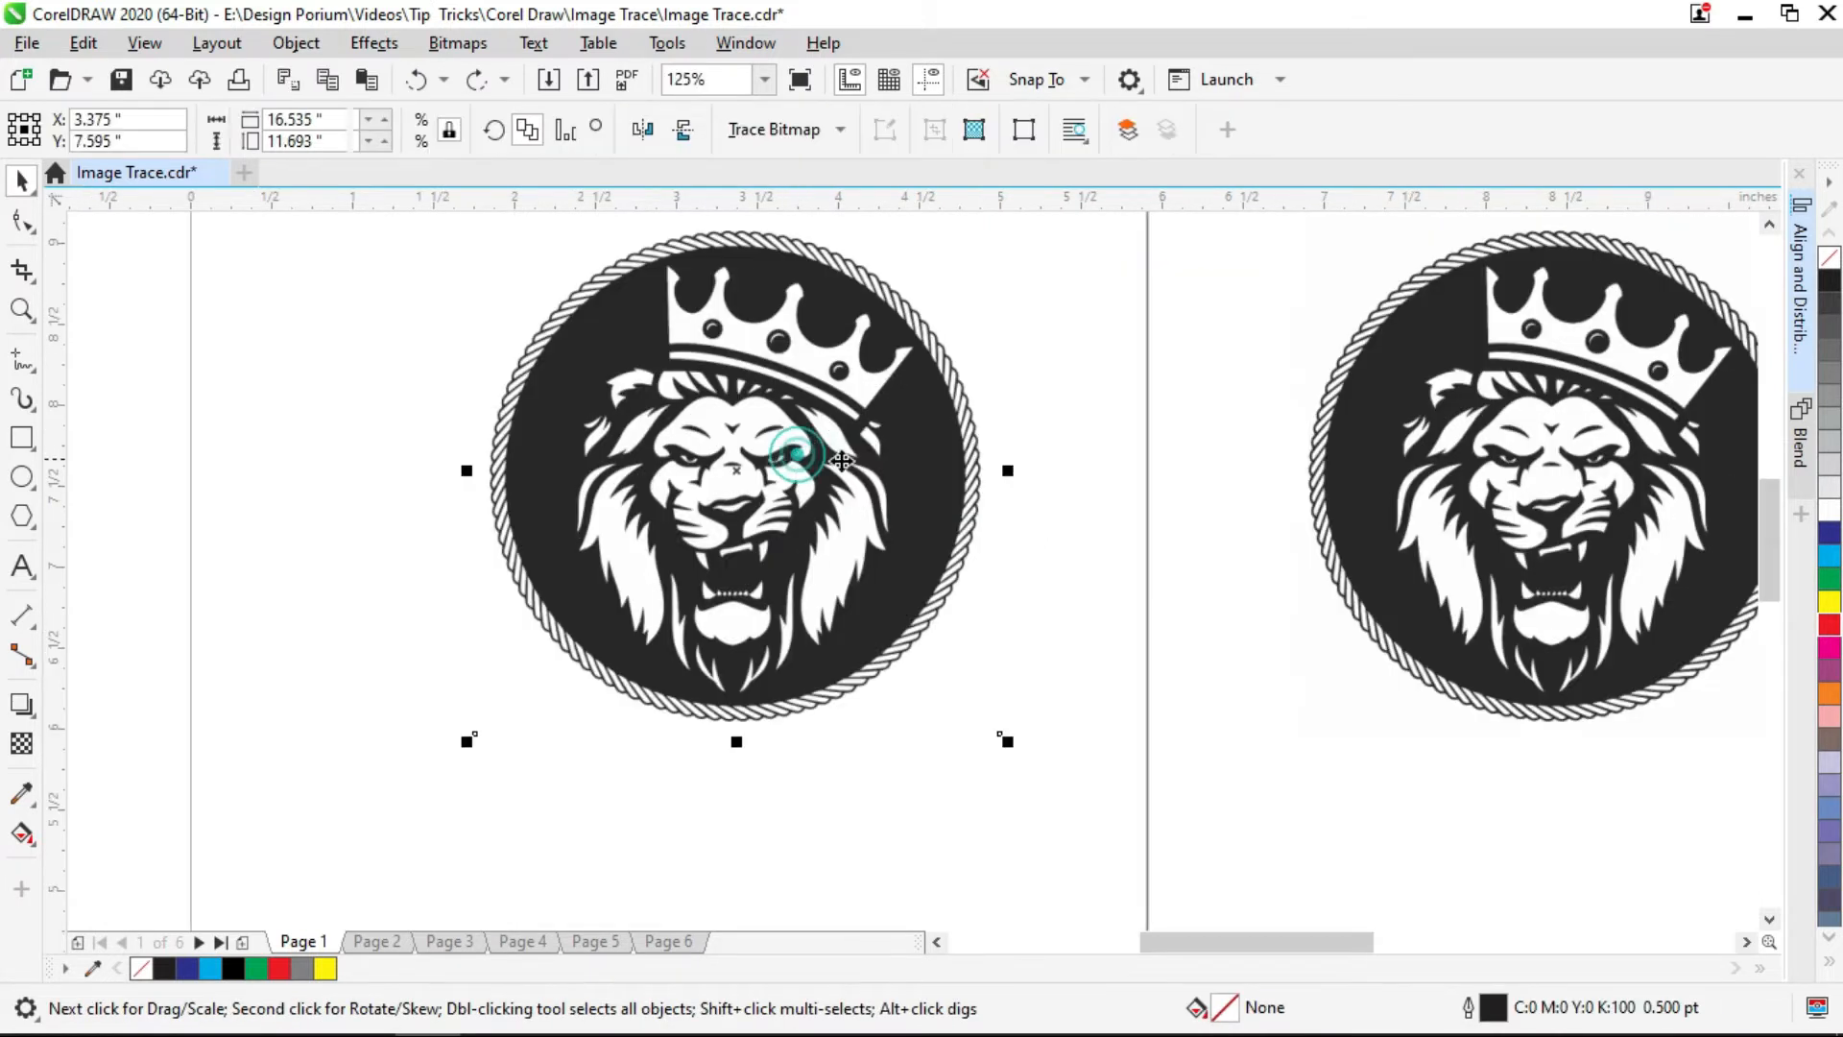
{"action": "left_click_drag", "start_coordinate": [803, 461], "coordinate": [678, 533]}
{"action": "left_click_drag", "start_coordinate": [858, 453], "coordinate": [823, 498]}
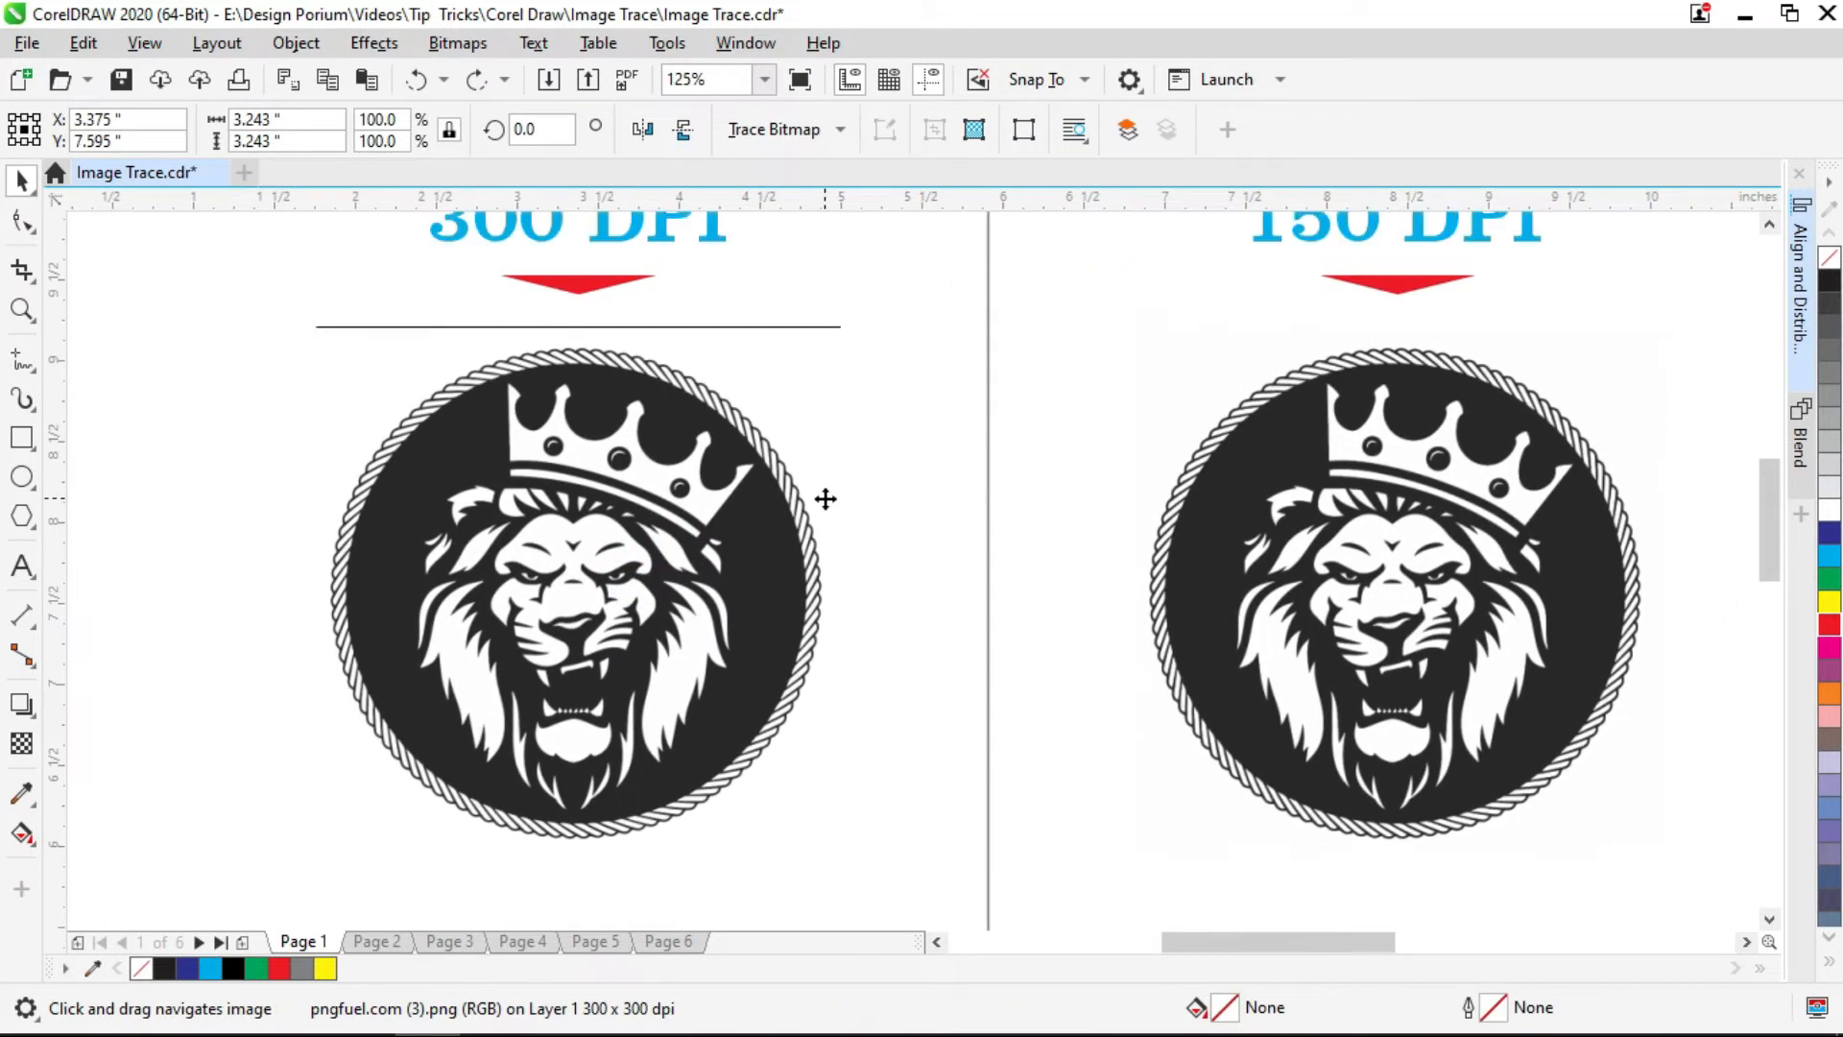
- Start a Centerline Trace of the 300 DPI lion as Technical Illustration and inspect the face in the enlarged preview
{"action": "left_click", "coordinate": [775, 136]}
{"action": "mouse_move", "coordinate": [799, 203]}
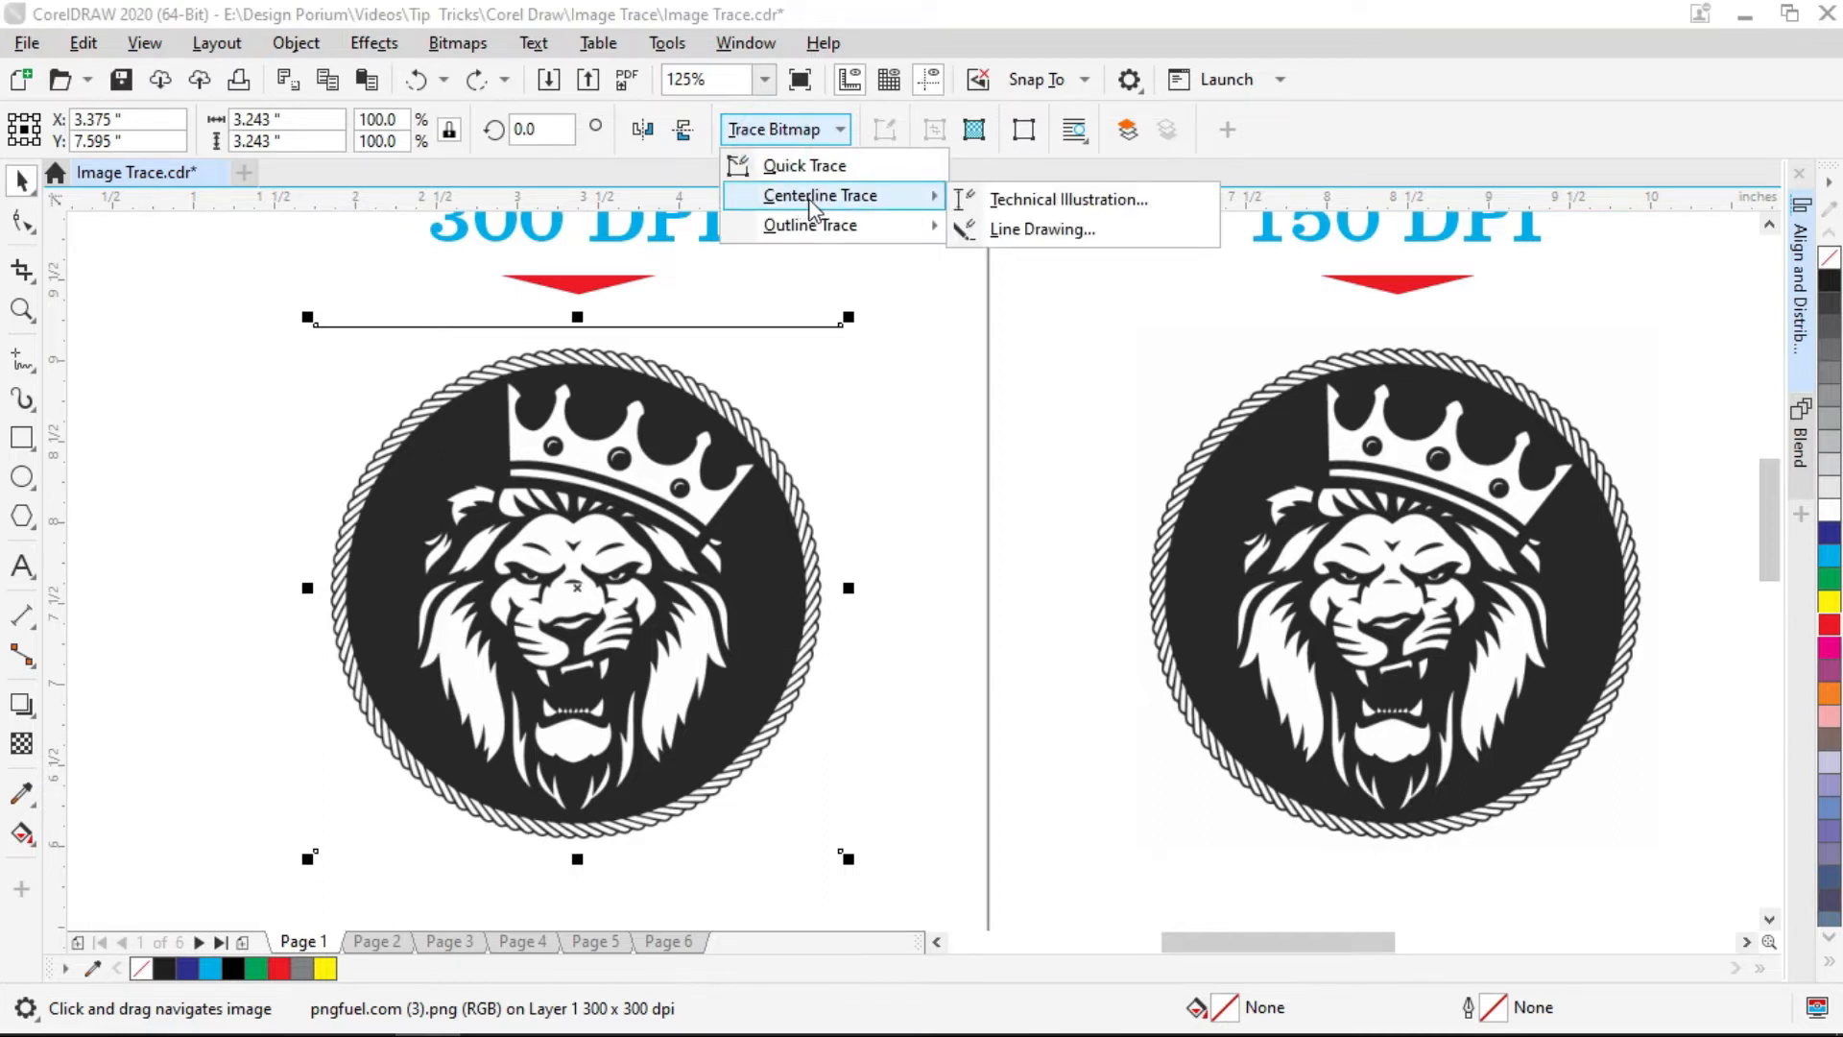
{"action": "left_click", "coordinate": [1057, 201]}
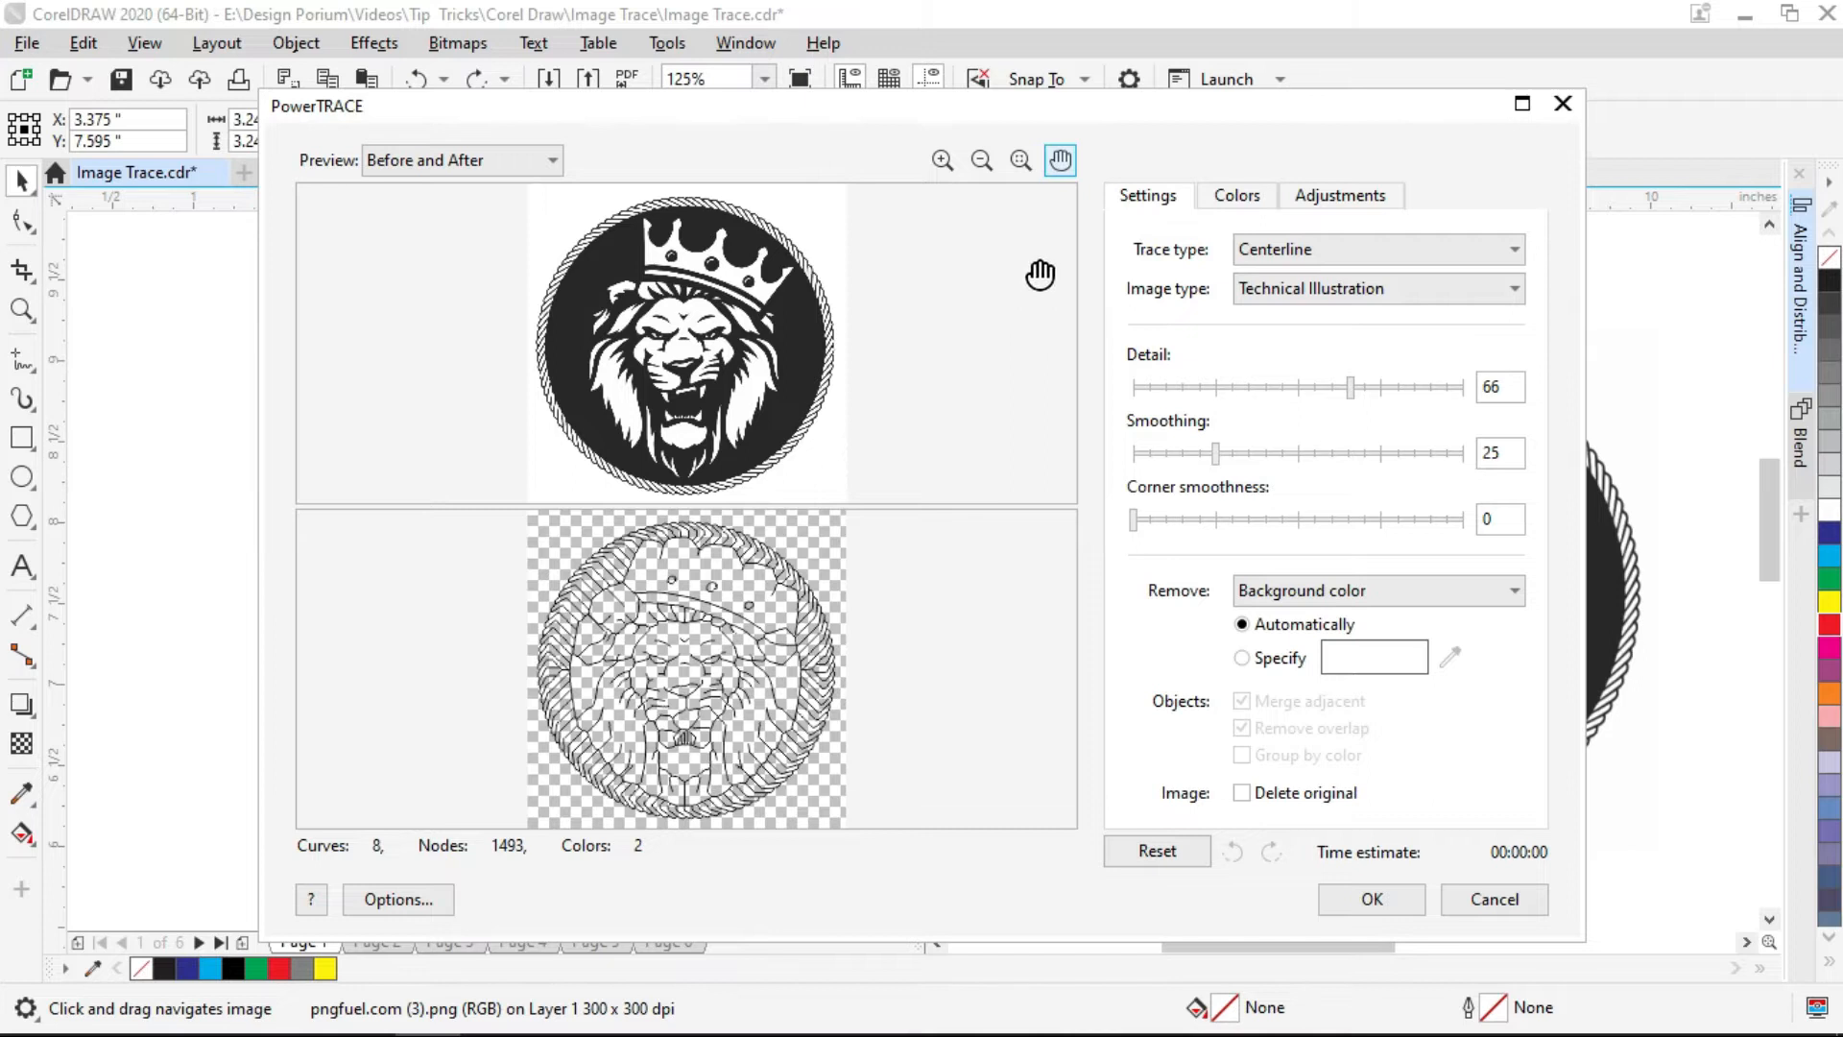
{"action": "left_click", "coordinate": [940, 161]}
{"action": "left_click", "coordinate": [733, 646]}
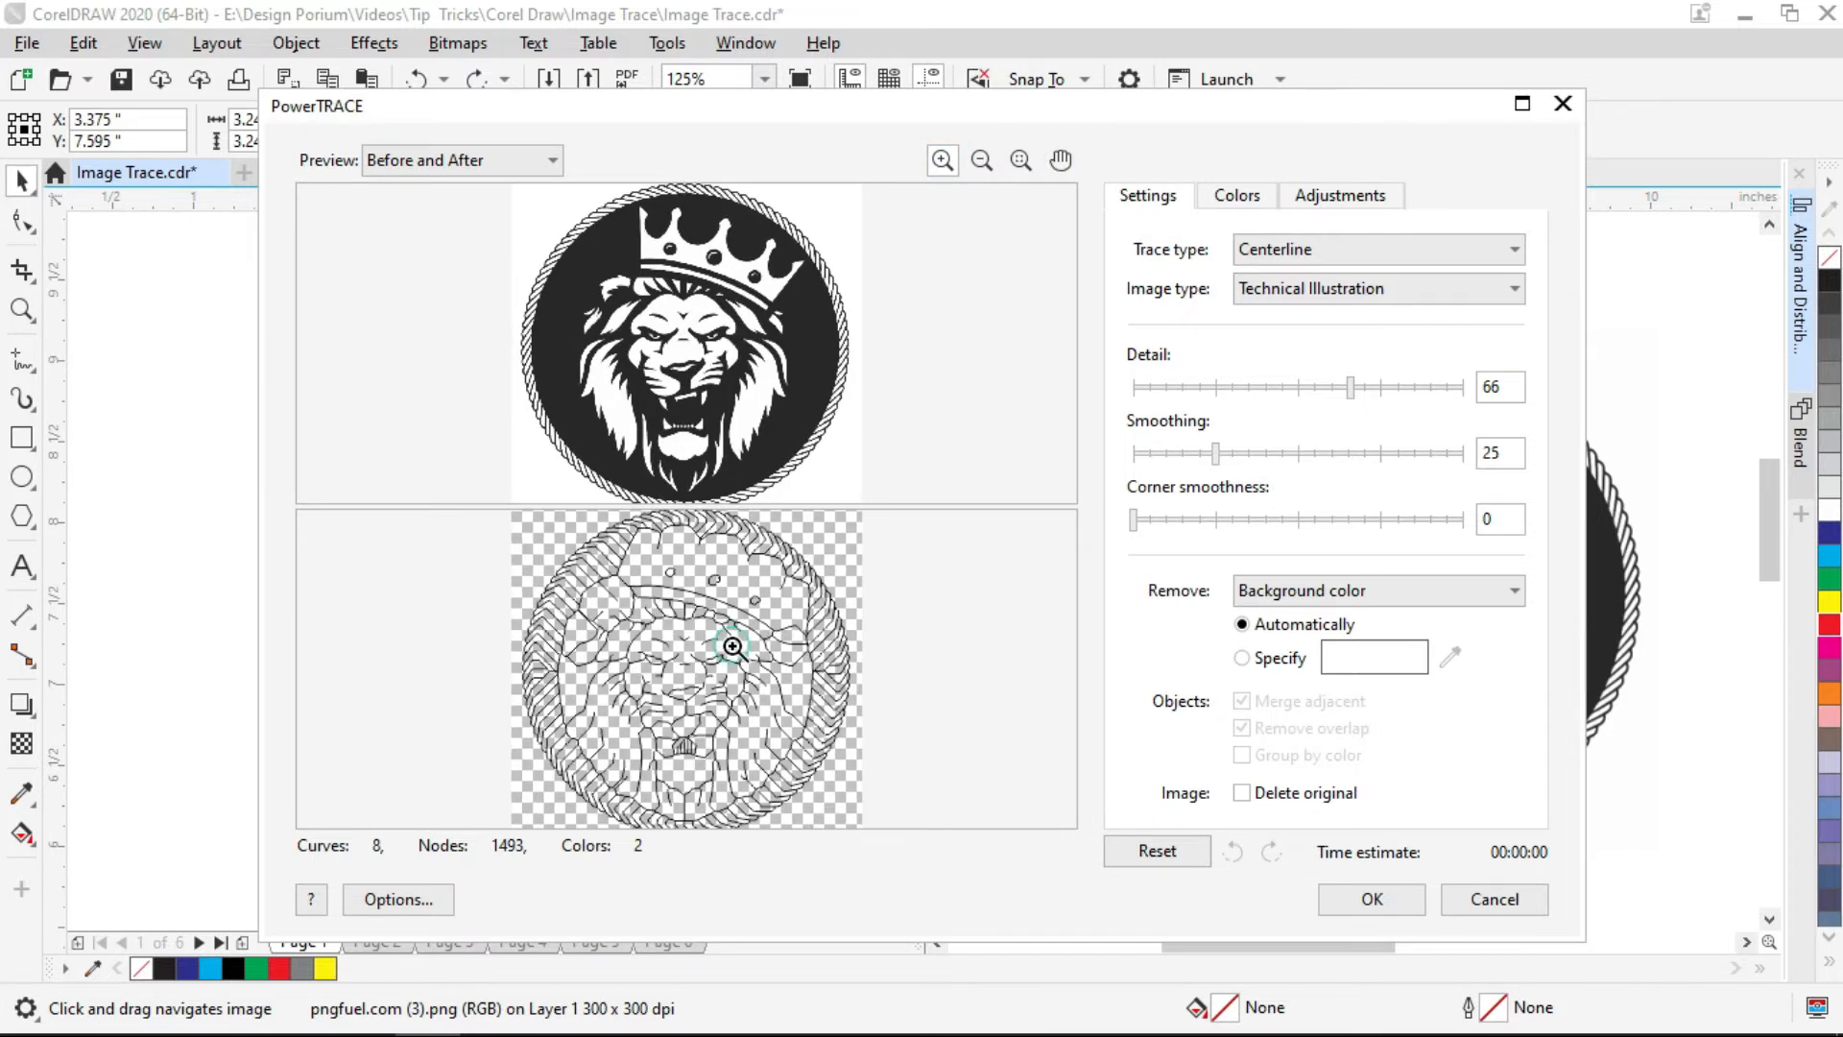
{"action": "left_click", "coordinate": [732, 646]}
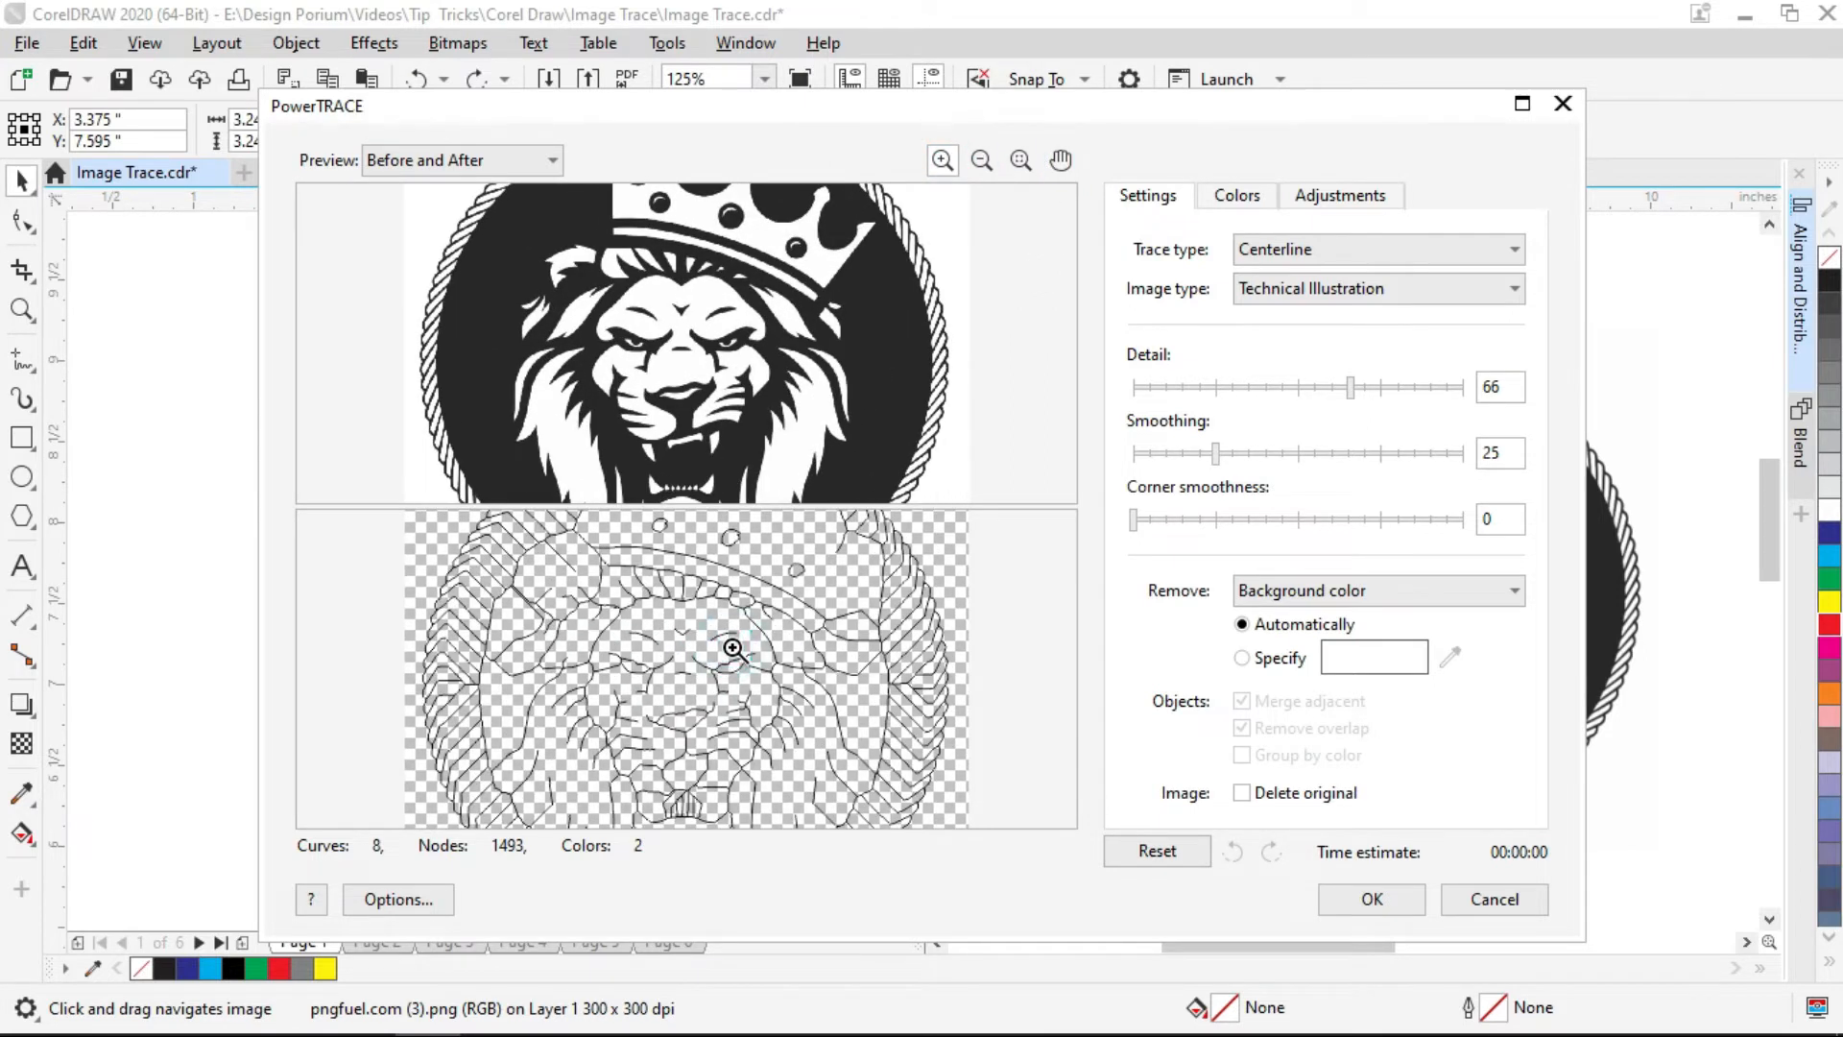
{"action": "left_click", "coordinate": [734, 651]}
{"action": "left_click", "coordinate": [735, 659]}
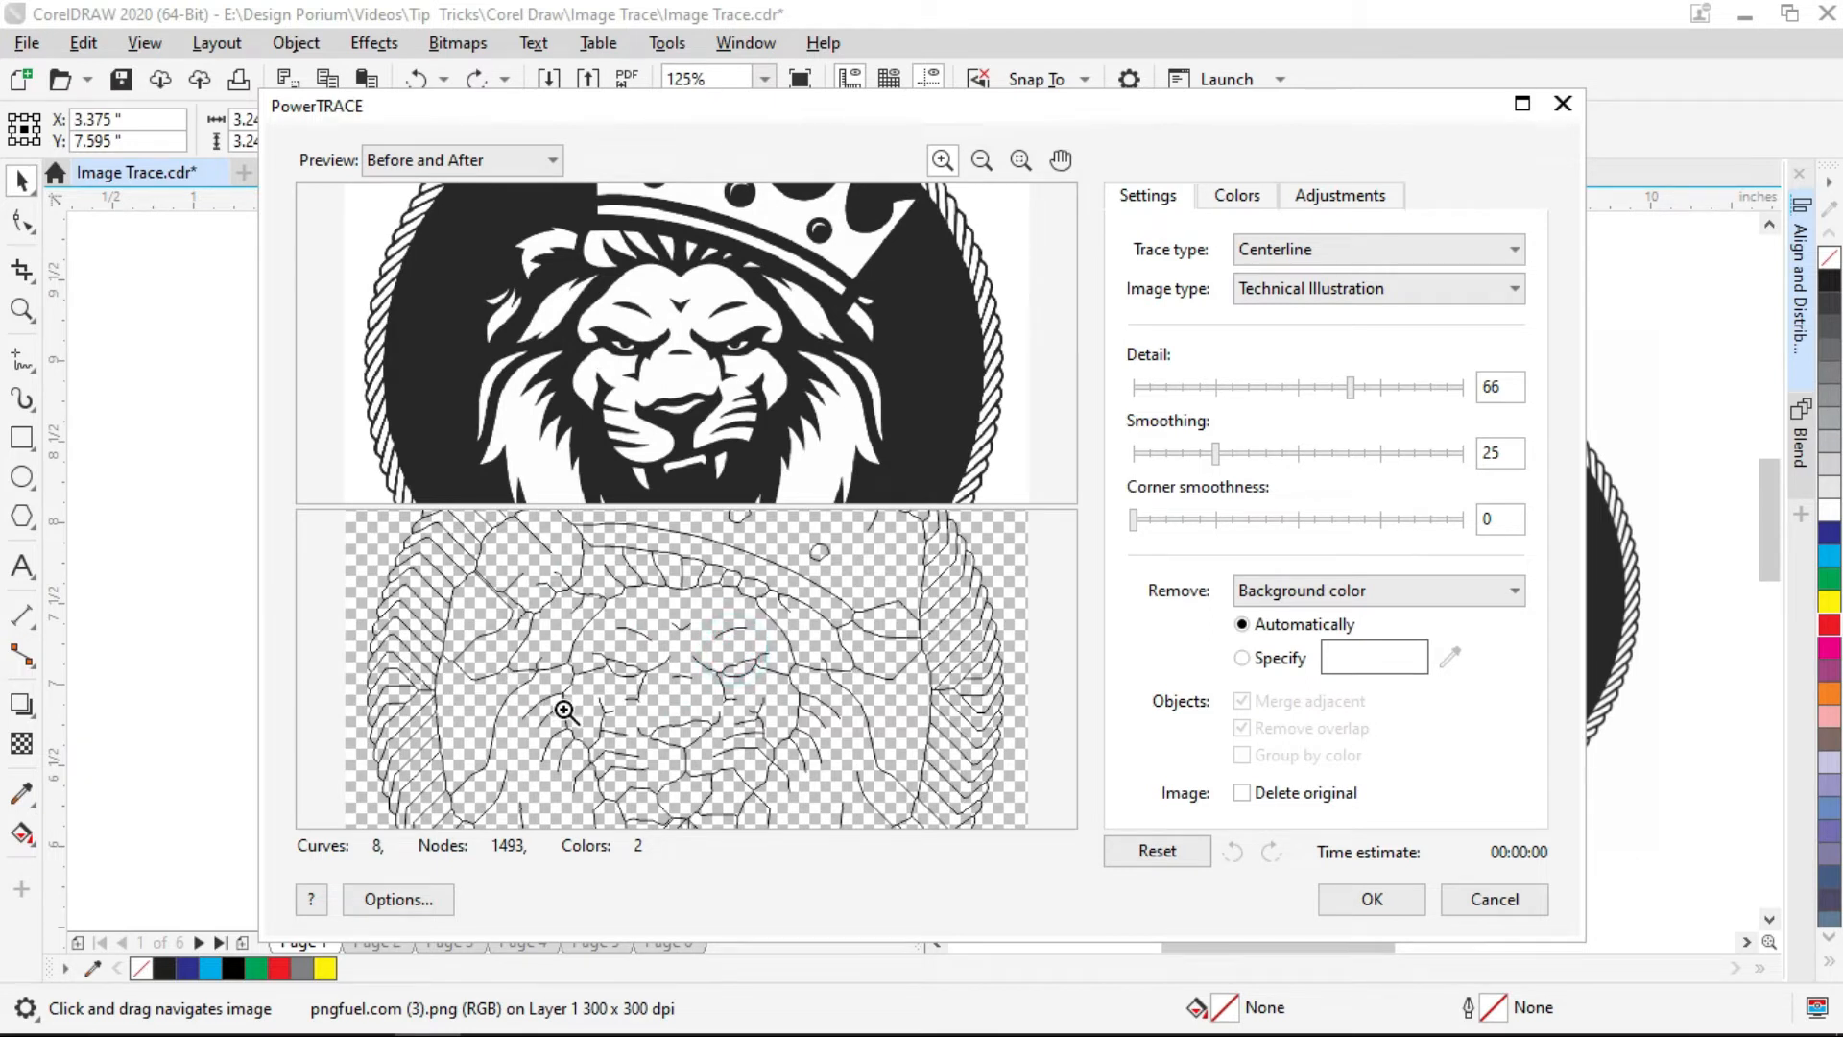
- Change the trace type to Outline, check the available image types and keep Line art
{"action": "left_click", "coordinate": [1315, 250]}
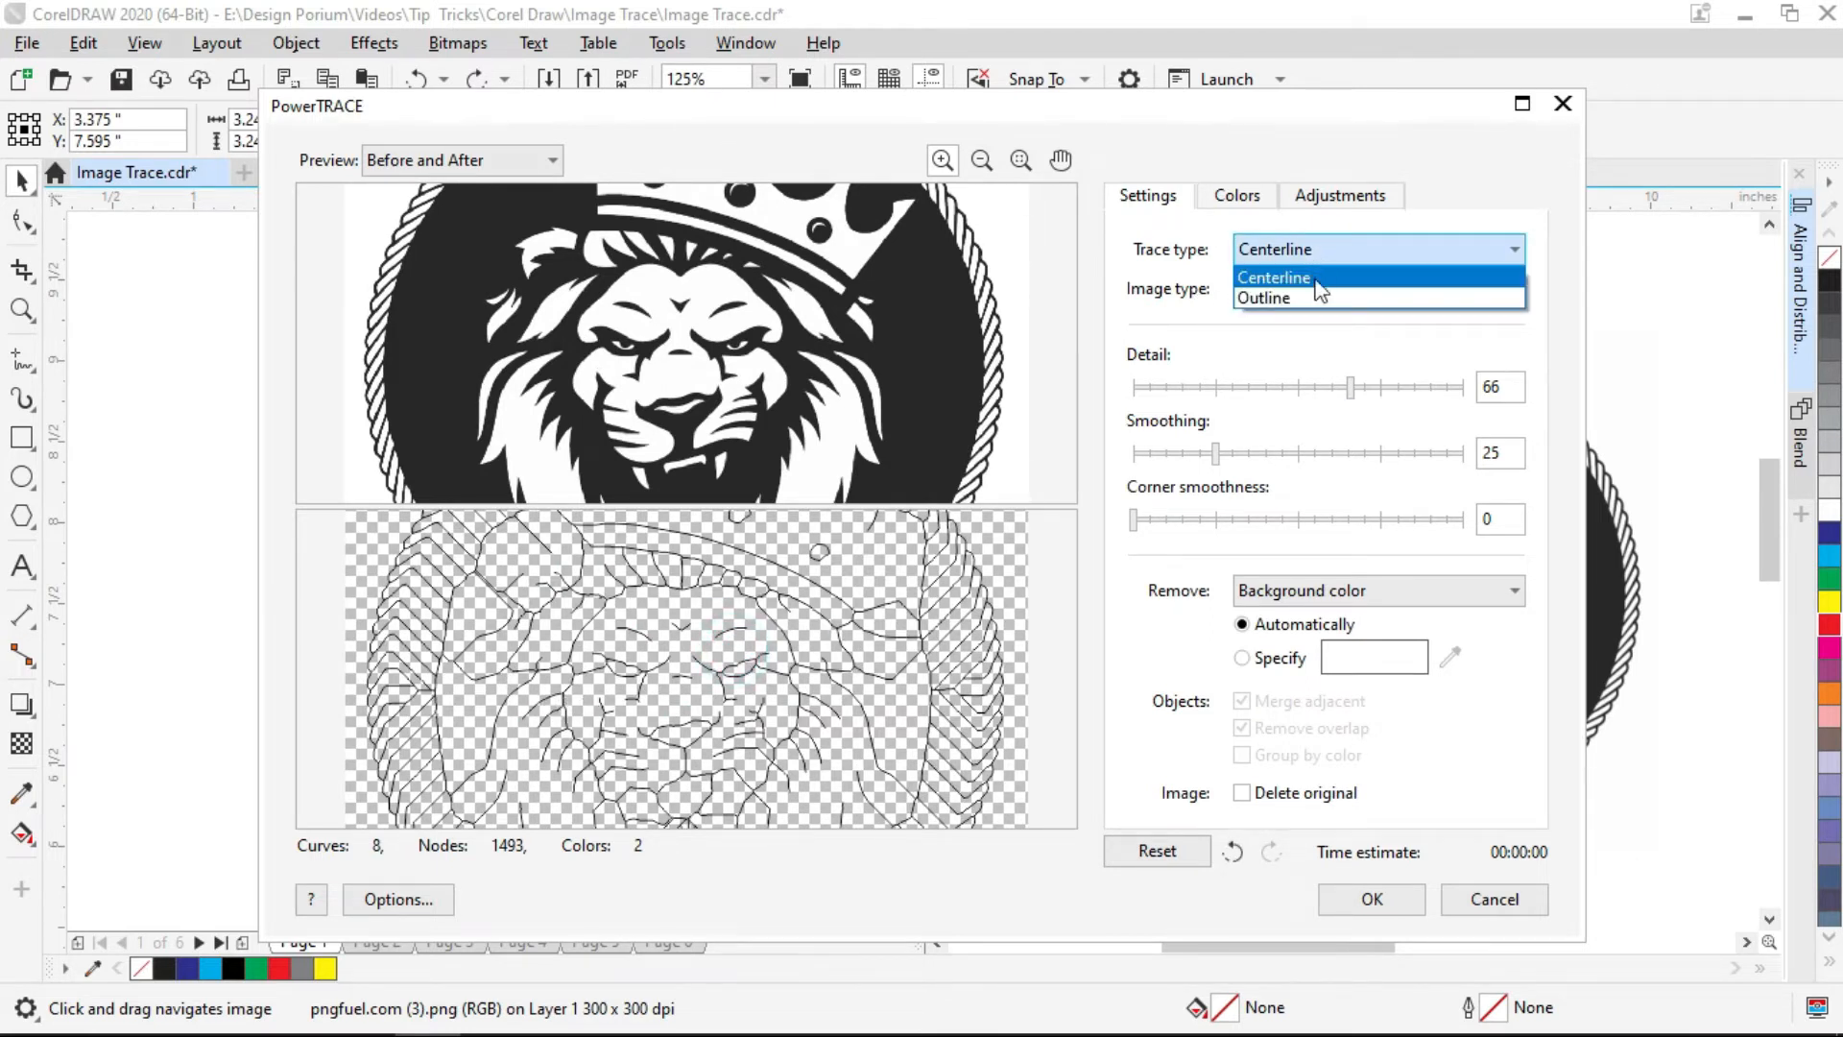
{"action": "left_click", "coordinate": [1315, 300]}
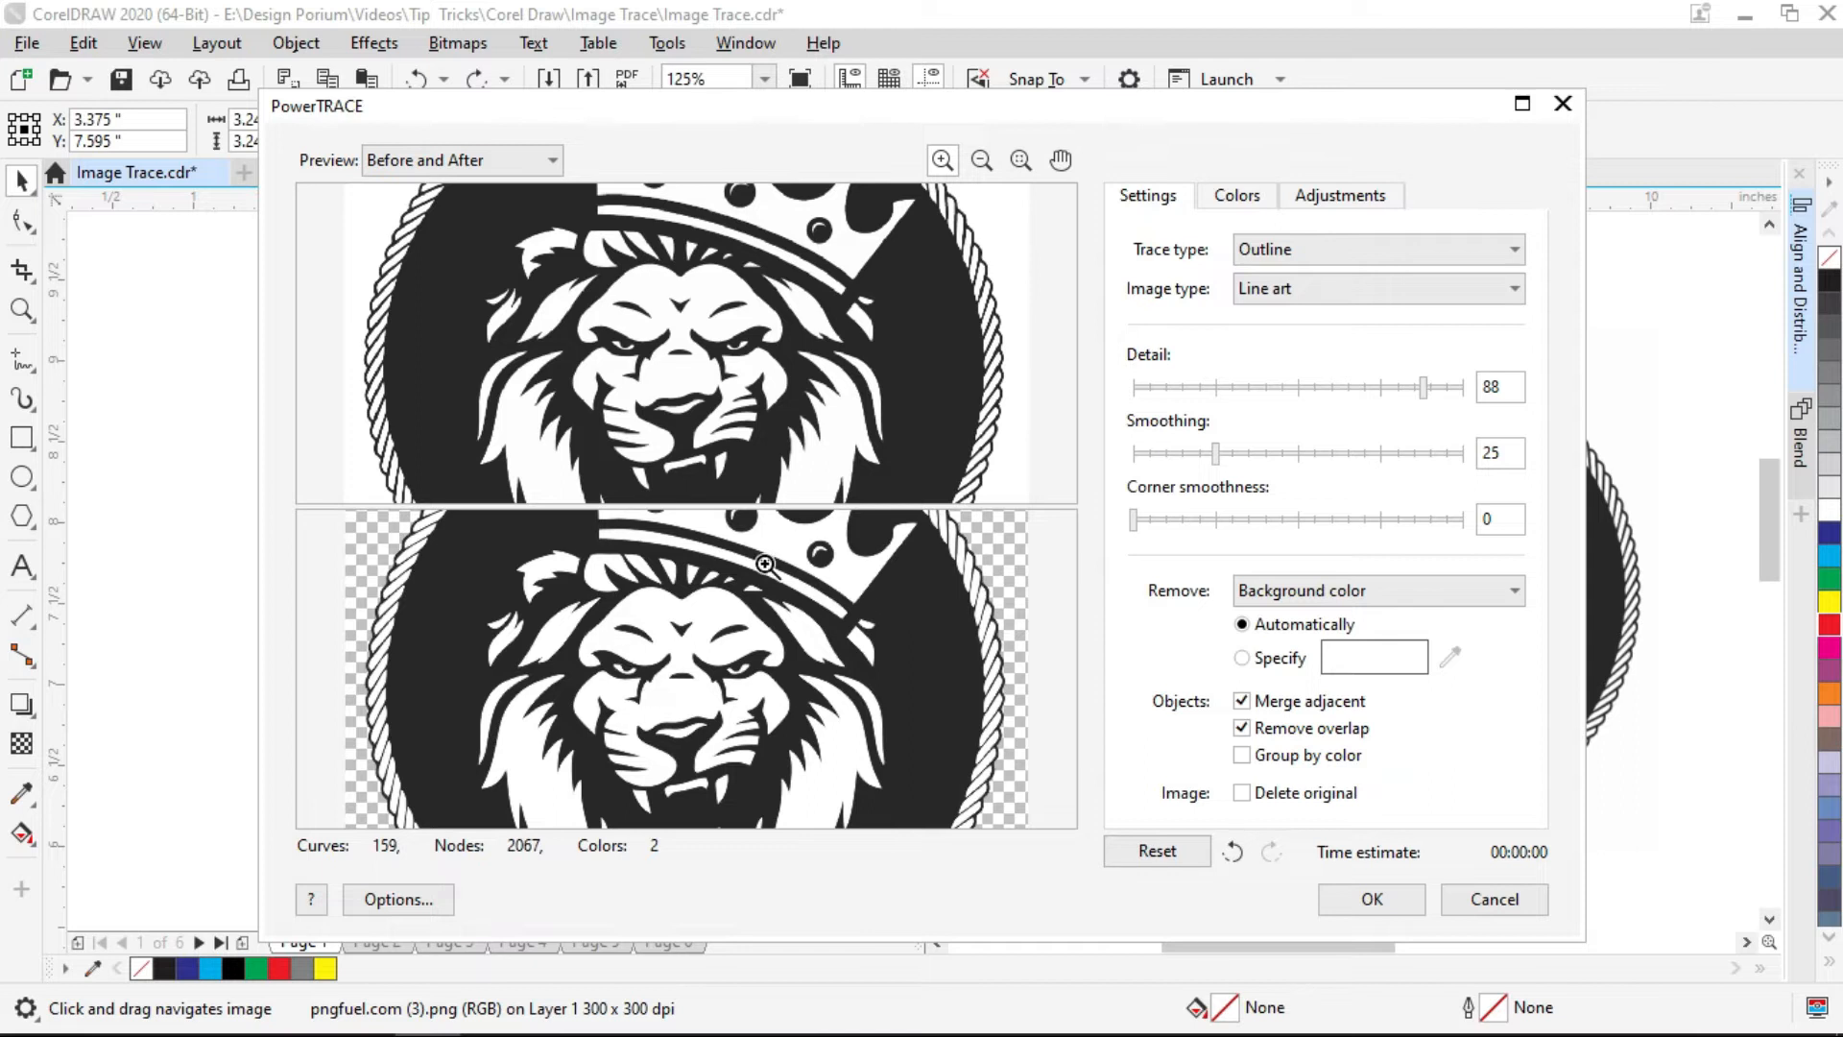
{"action": "left_click", "coordinate": [981, 160]}
{"action": "left_click", "coordinate": [792, 639]}
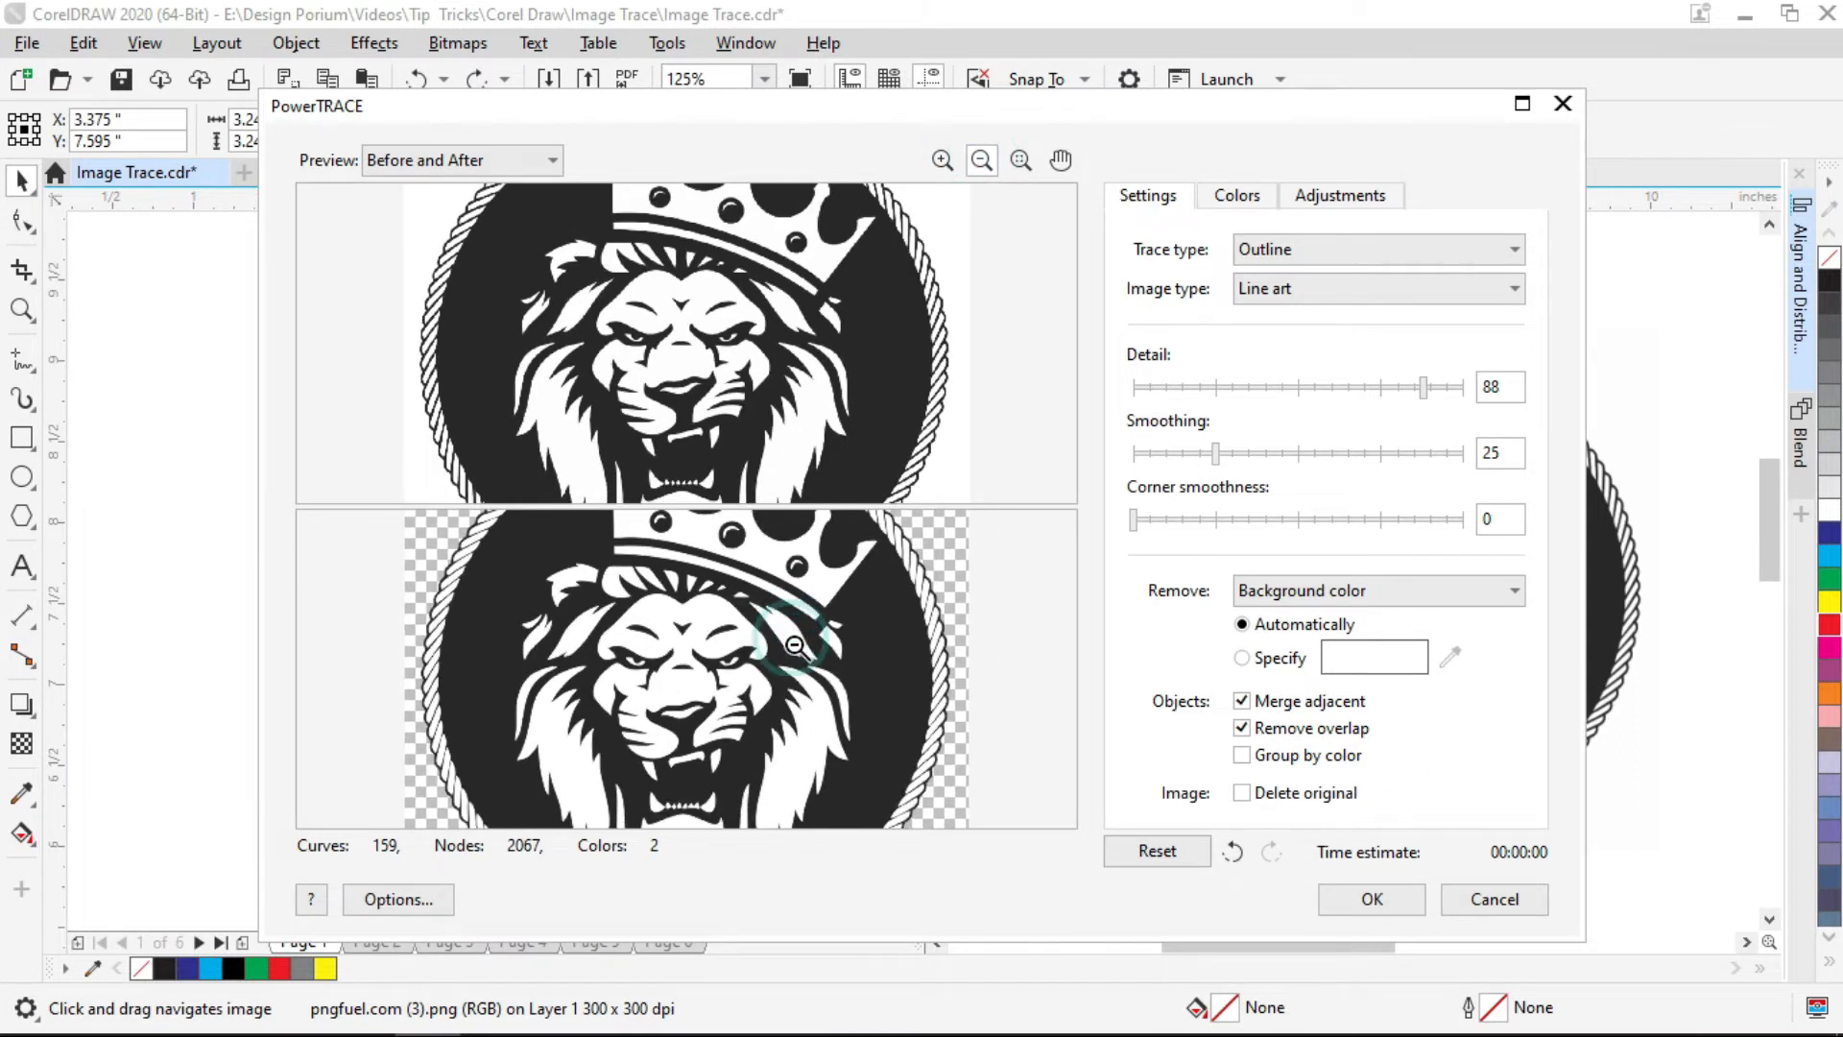
{"action": "left_click", "coordinate": [795, 638]}
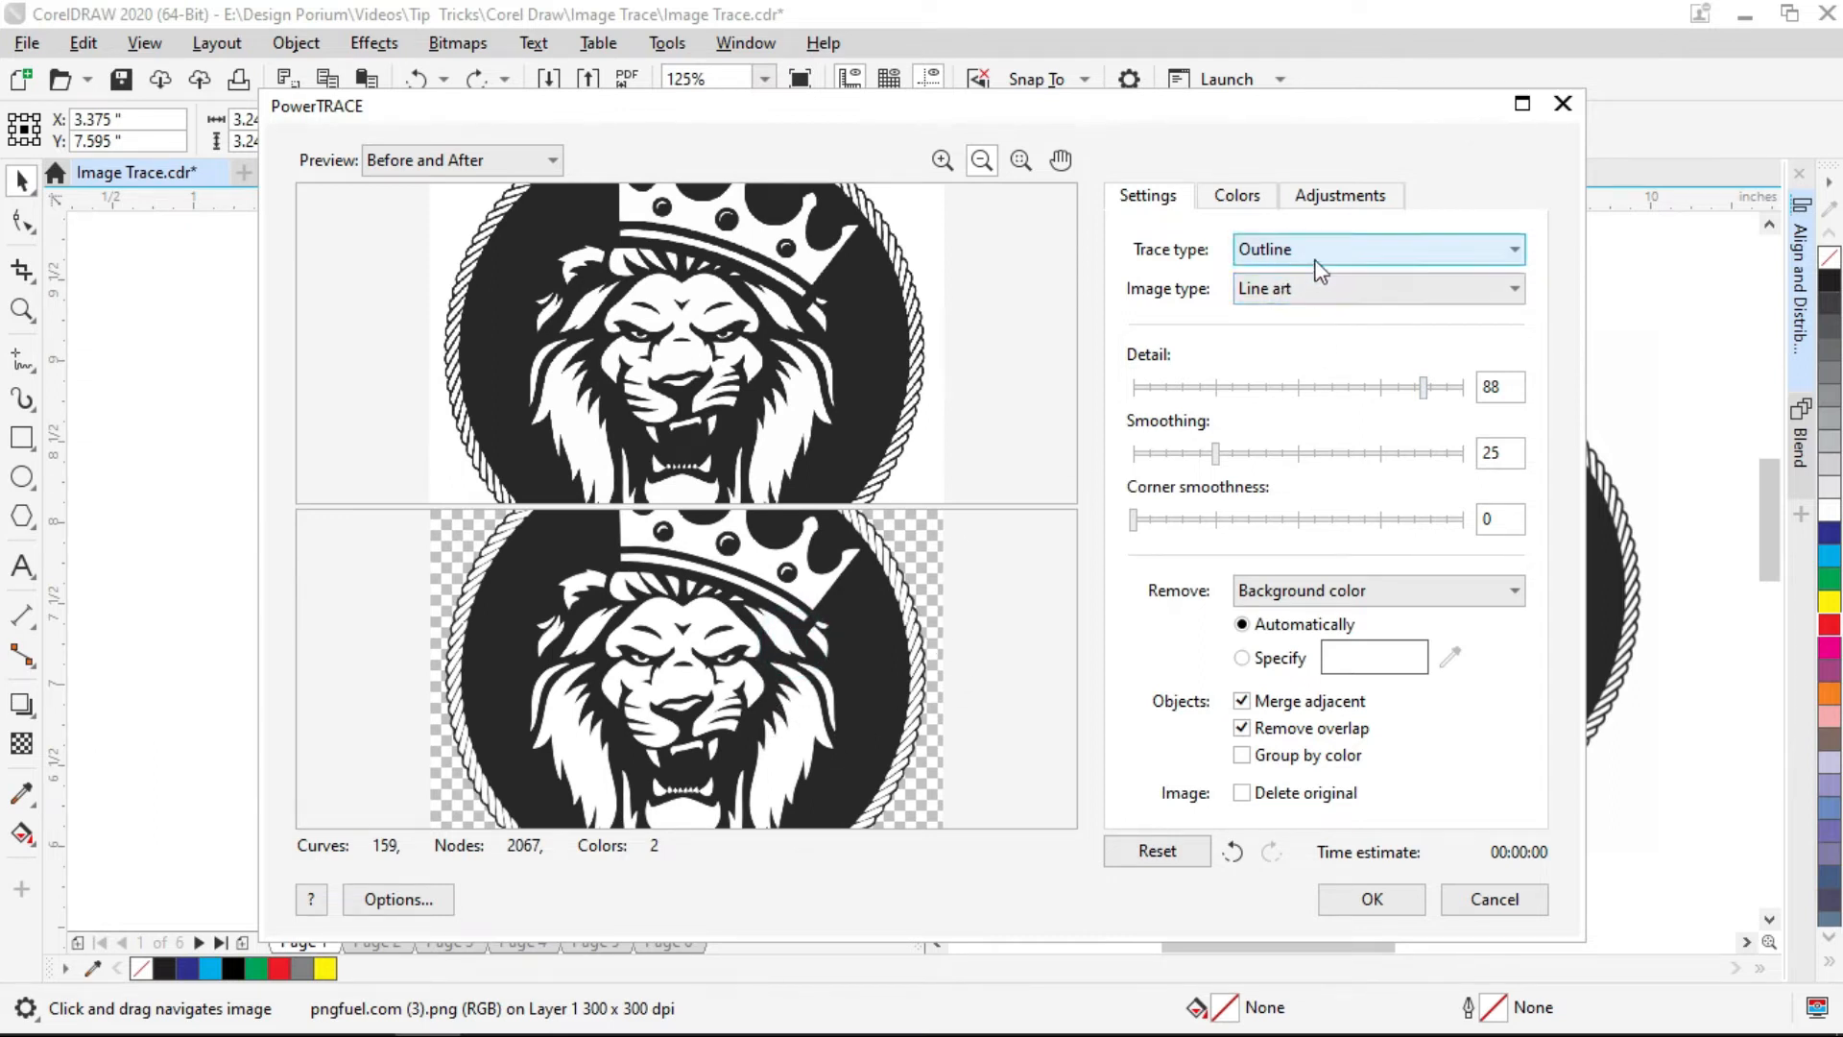
{"action": "left_click", "coordinate": [1298, 296]}
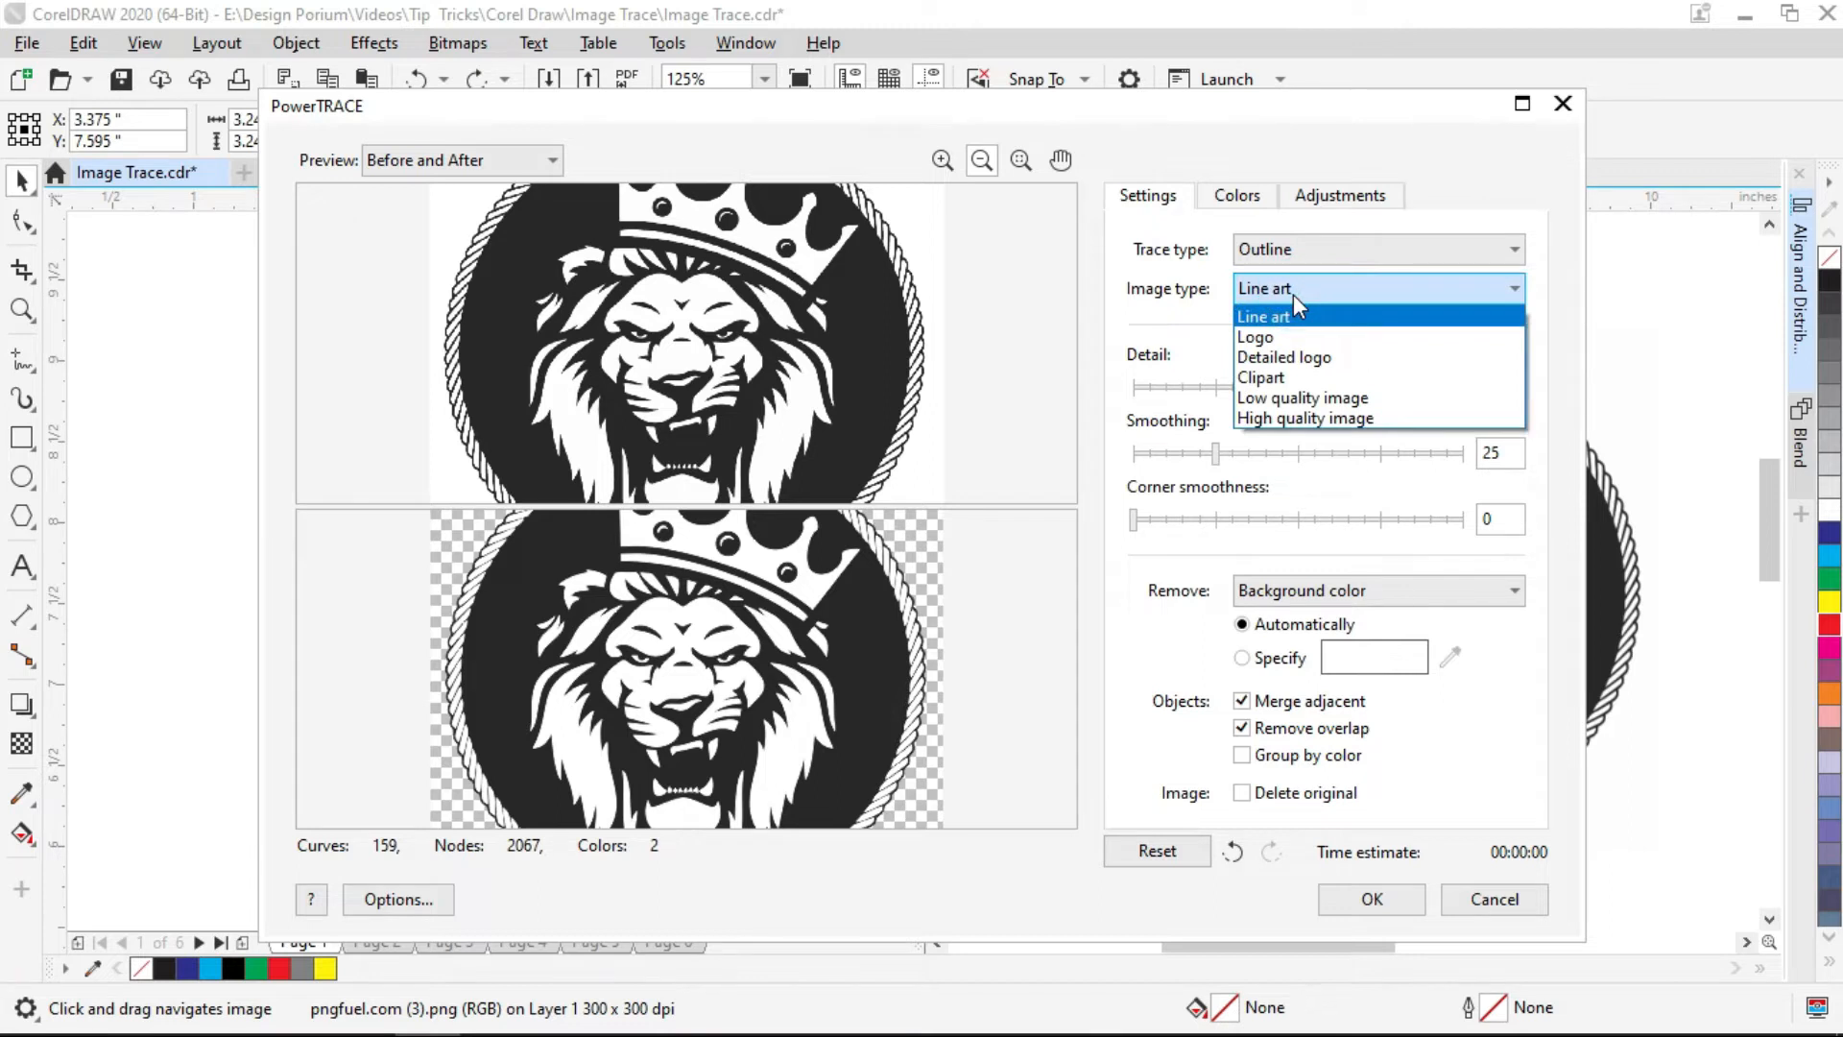
{"action": "left_click", "coordinate": [1309, 292]}
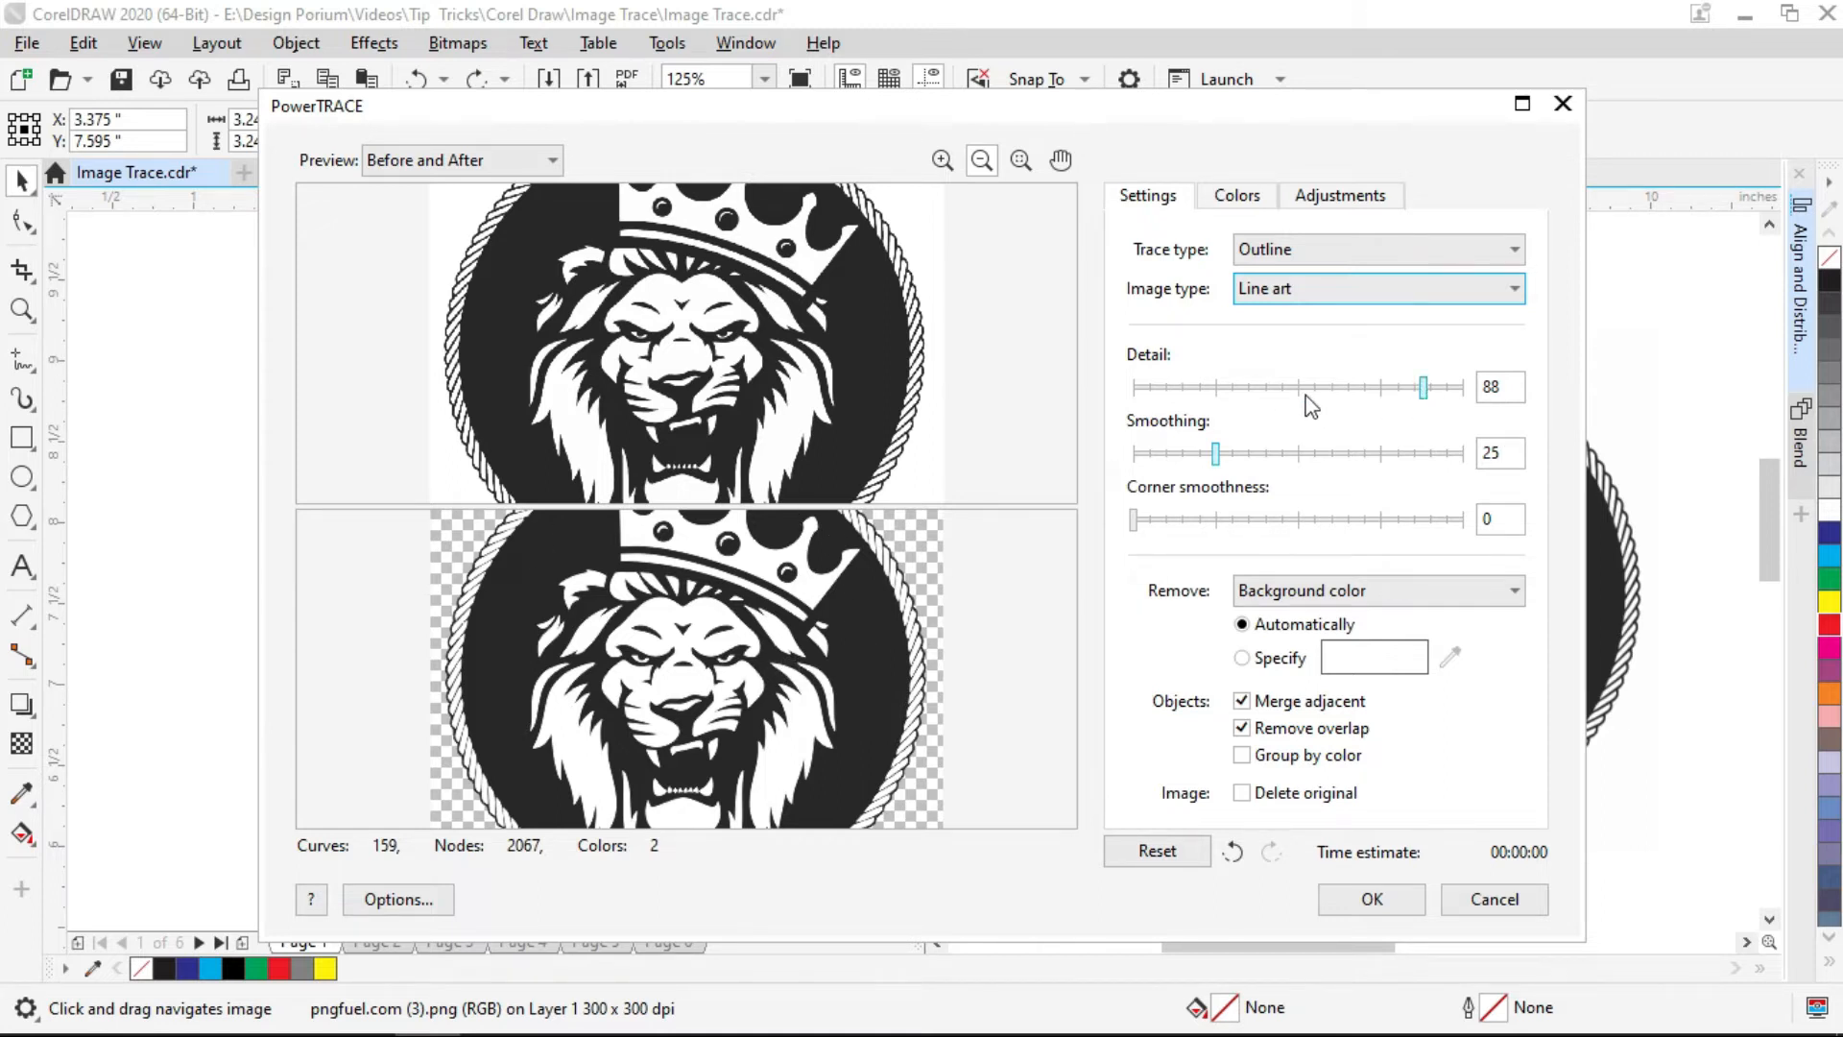
- Try a trace Detail of 24, then raise it to 90
{"action": "left_click_drag", "start_coordinate": [1426, 391], "coordinate": [1211, 389]}
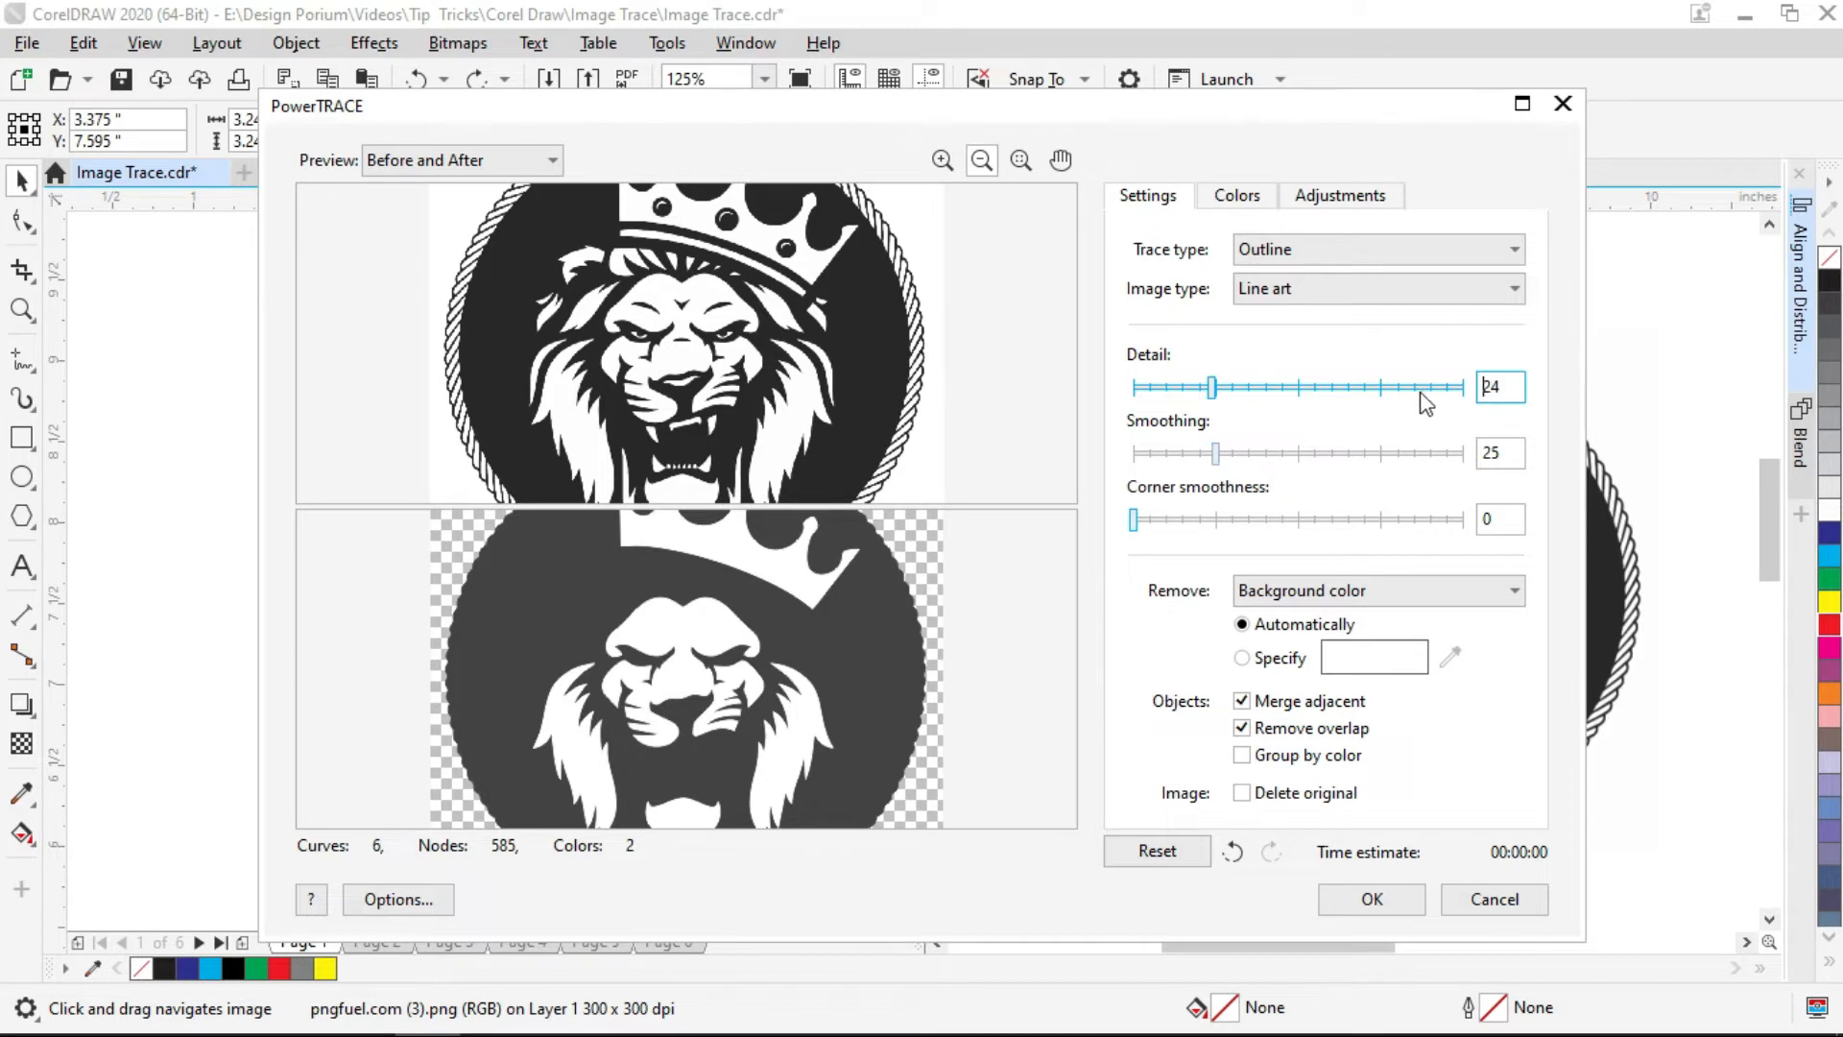
{"action": "left_click_drag", "start_coordinate": [1218, 395], "coordinate": [1430, 388]}
{"action": "type", "text": "90"}
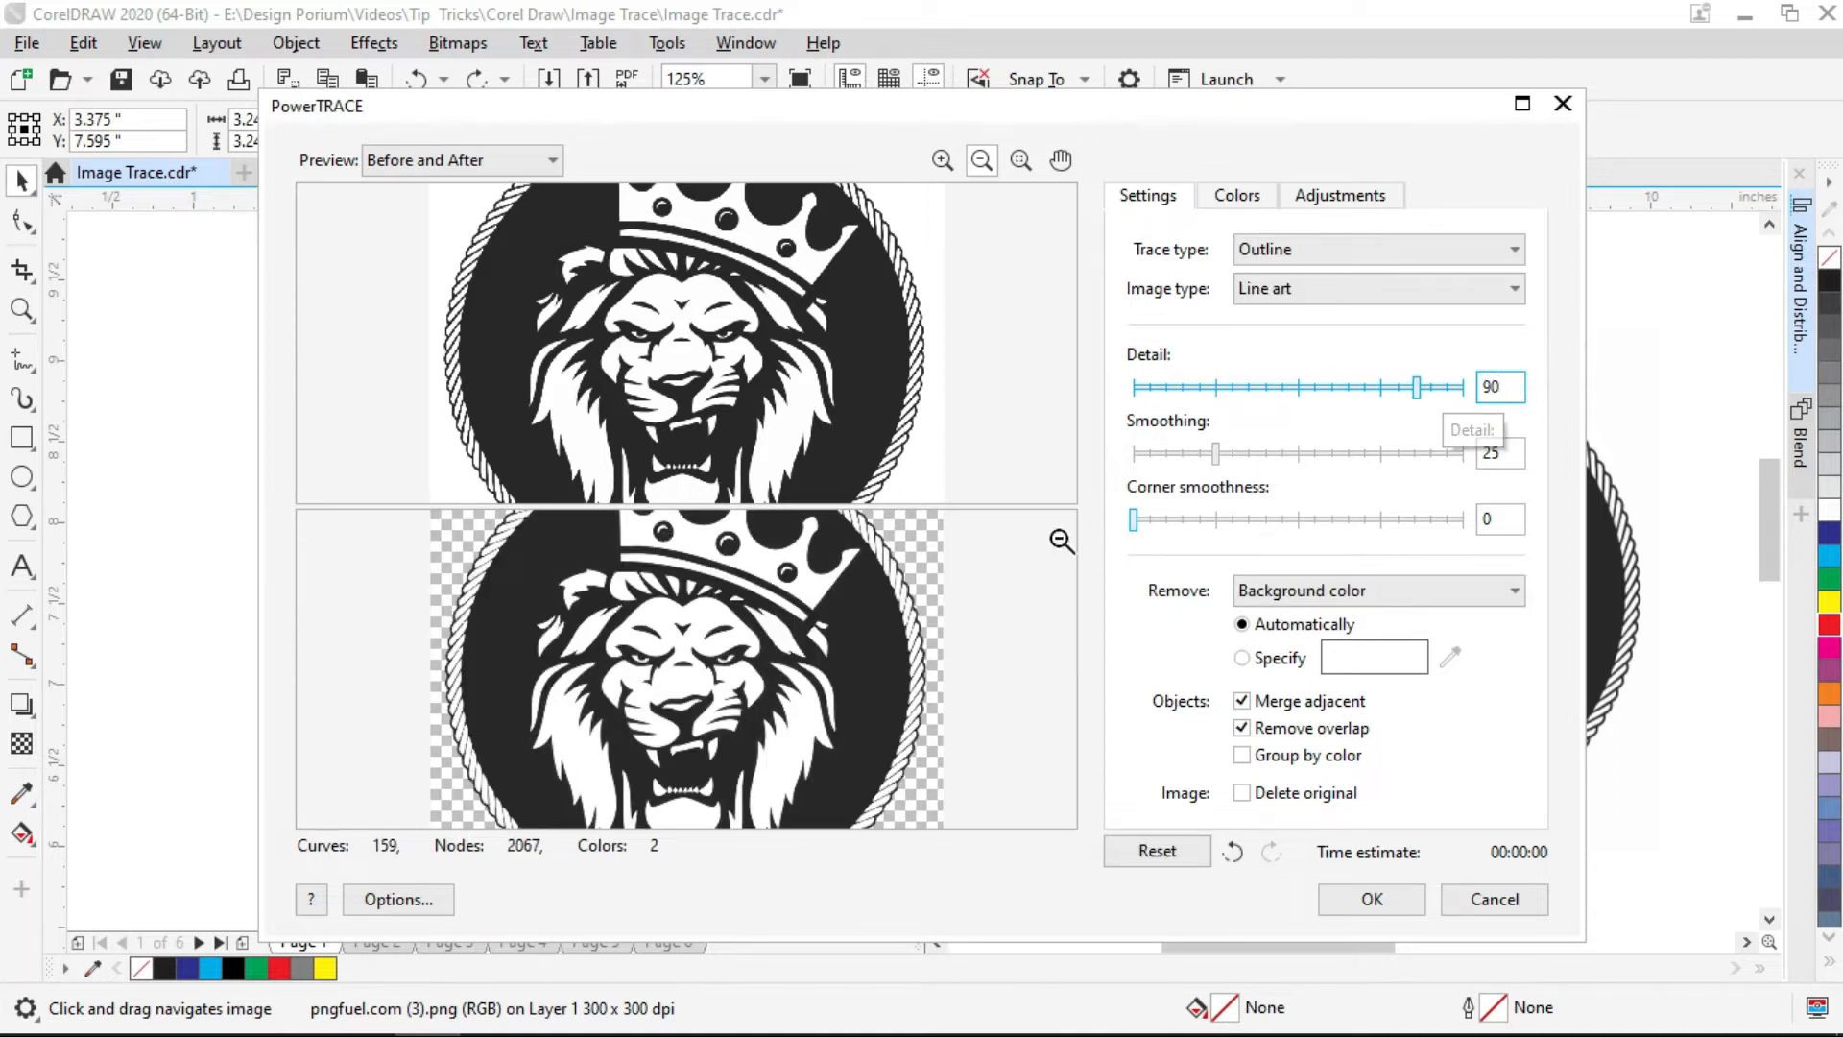
- Examine the lion's face up close in the before and after previews of the outline trace
{"action": "left_click", "coordinate": [1500, 452]}
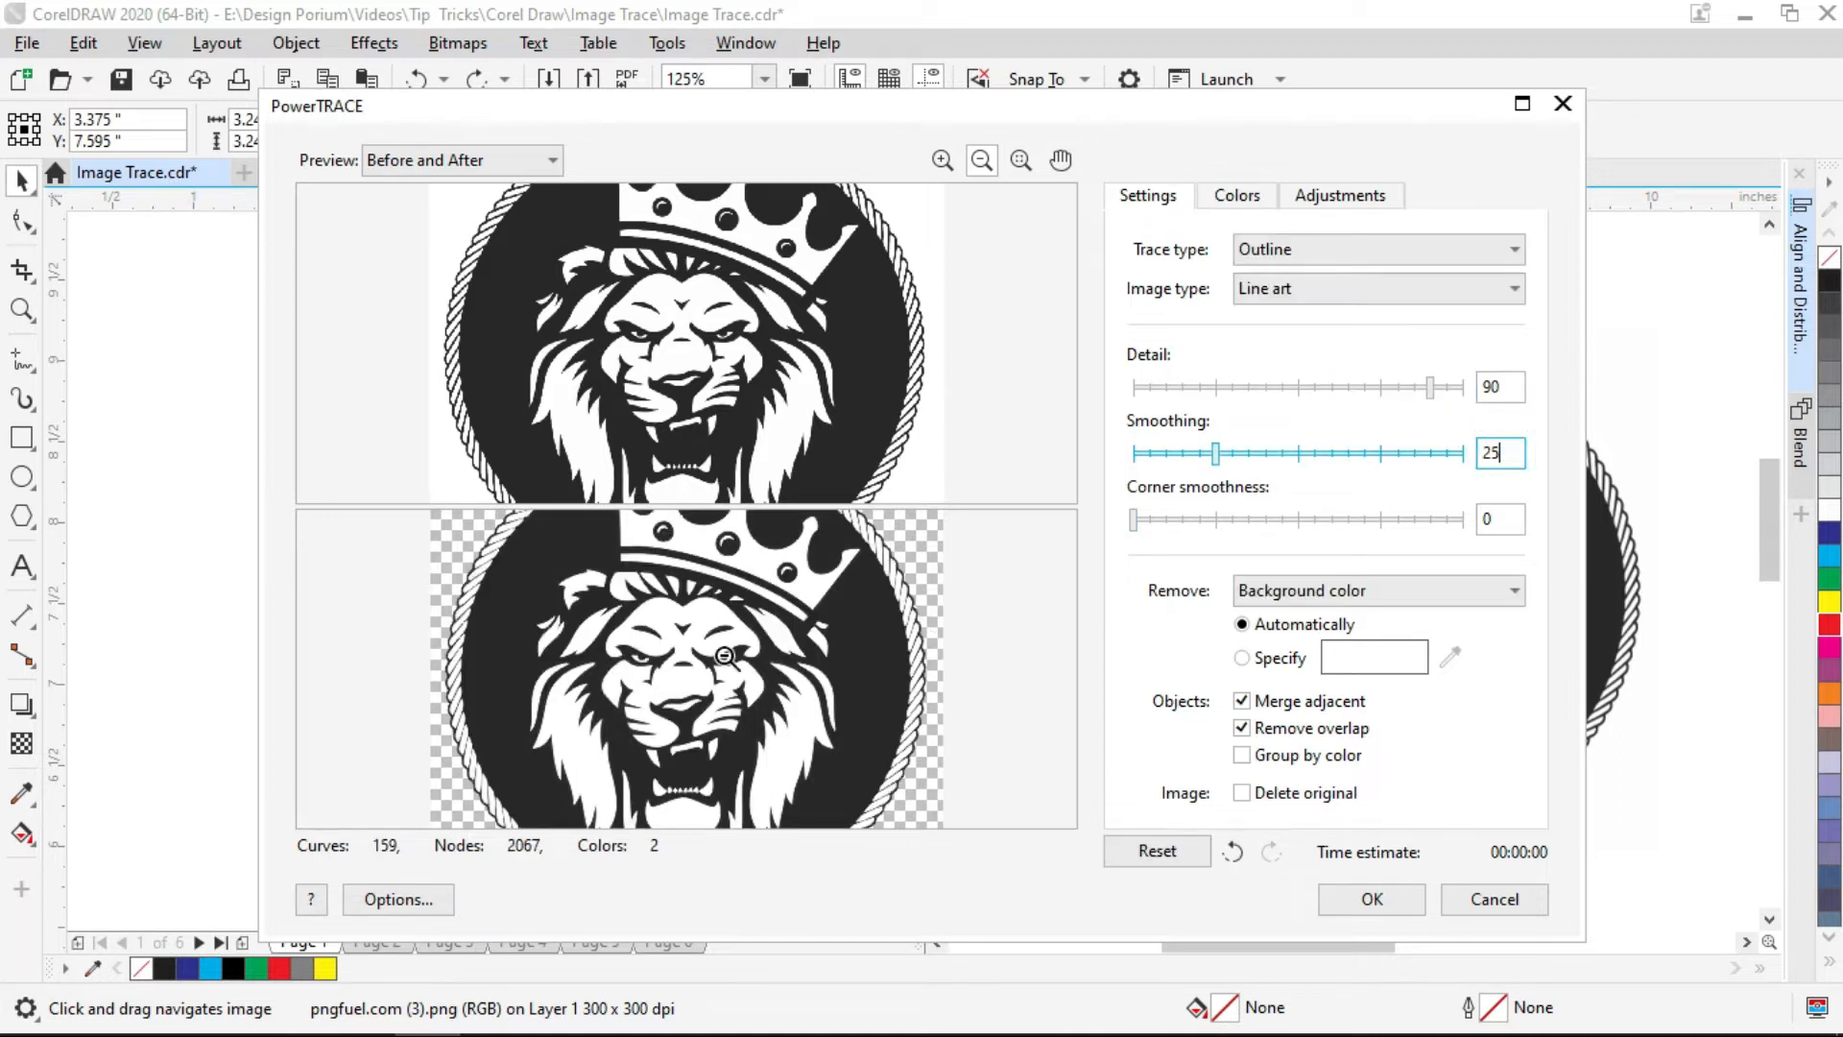
{"action": "left_click", "coordinate": [857, 645]}
{"action": "left_click", "coordinate": [942, 159]}
{"action": "left_click", "coordinate": [723, 651]}
{"action": "left_click", "coordinate": [722, 651]}
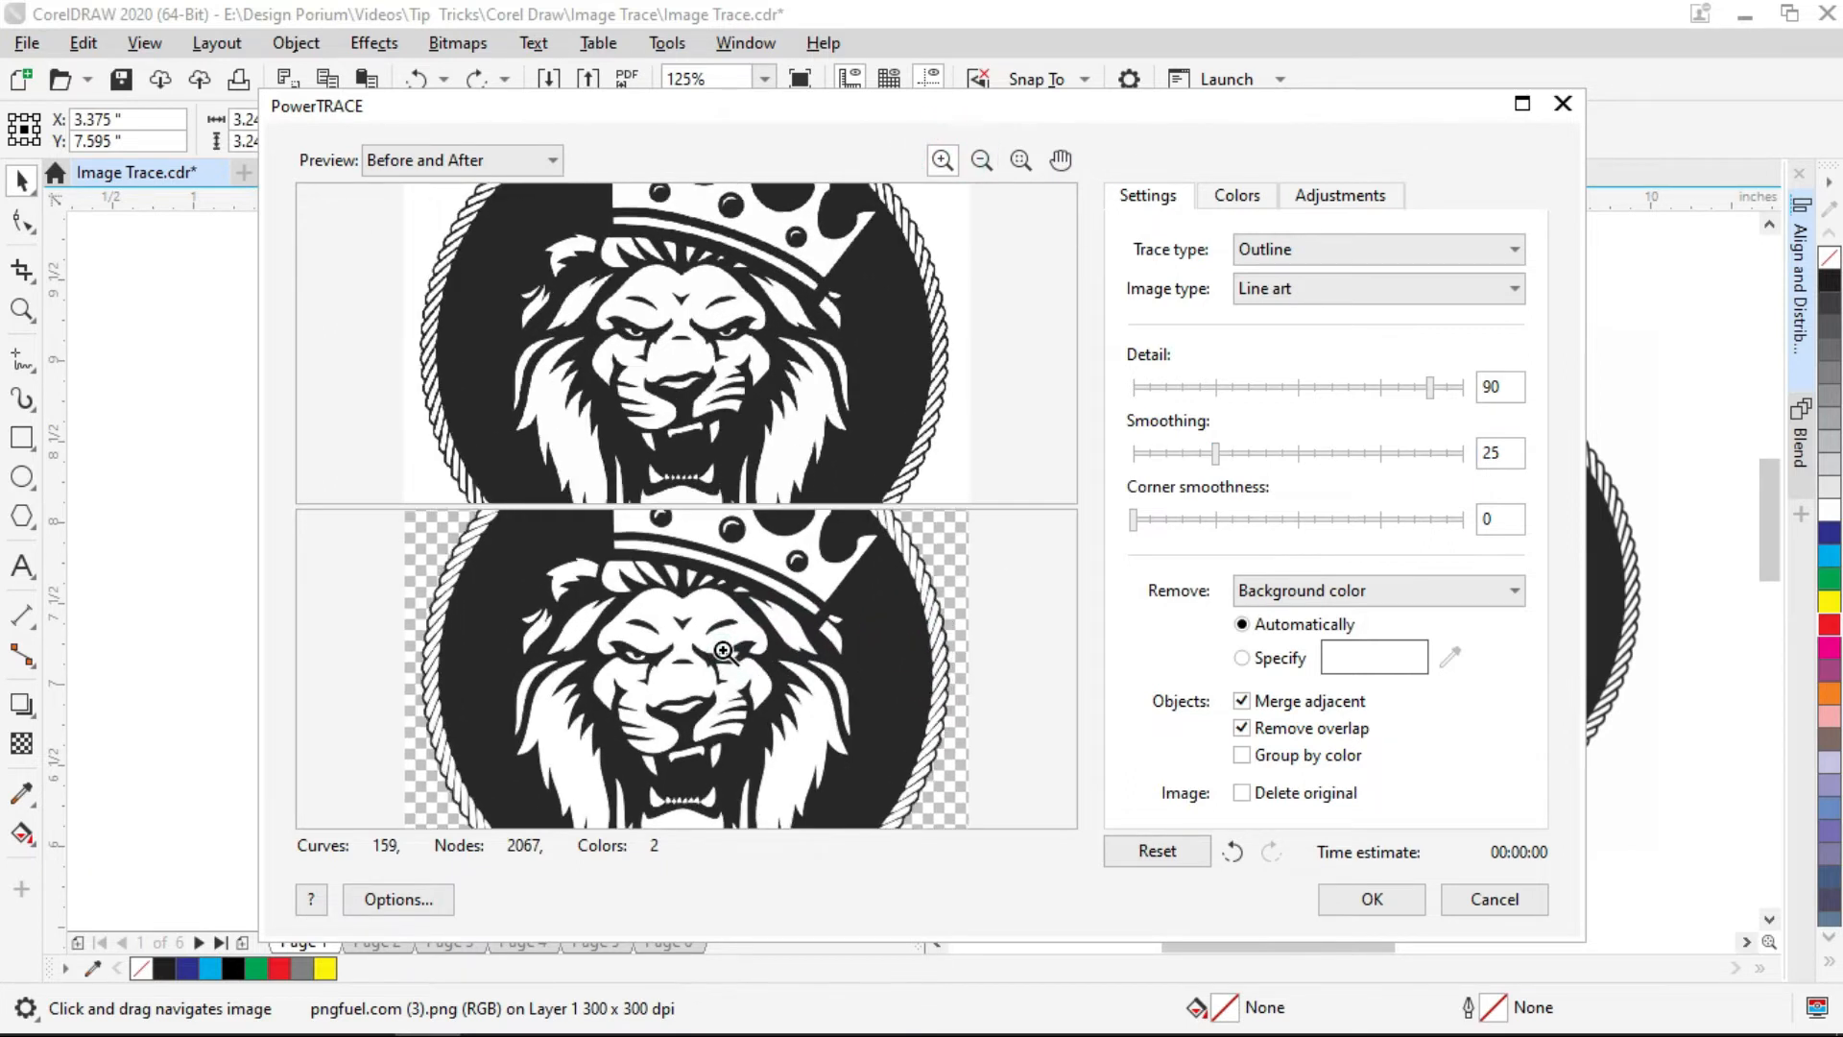
{"action": "left_click", "coordinate": [590, 626]}
{"action": "left_click", "coordinate": [660, 619]}
{"action": "left_click", "coordinate": [657, 637]}
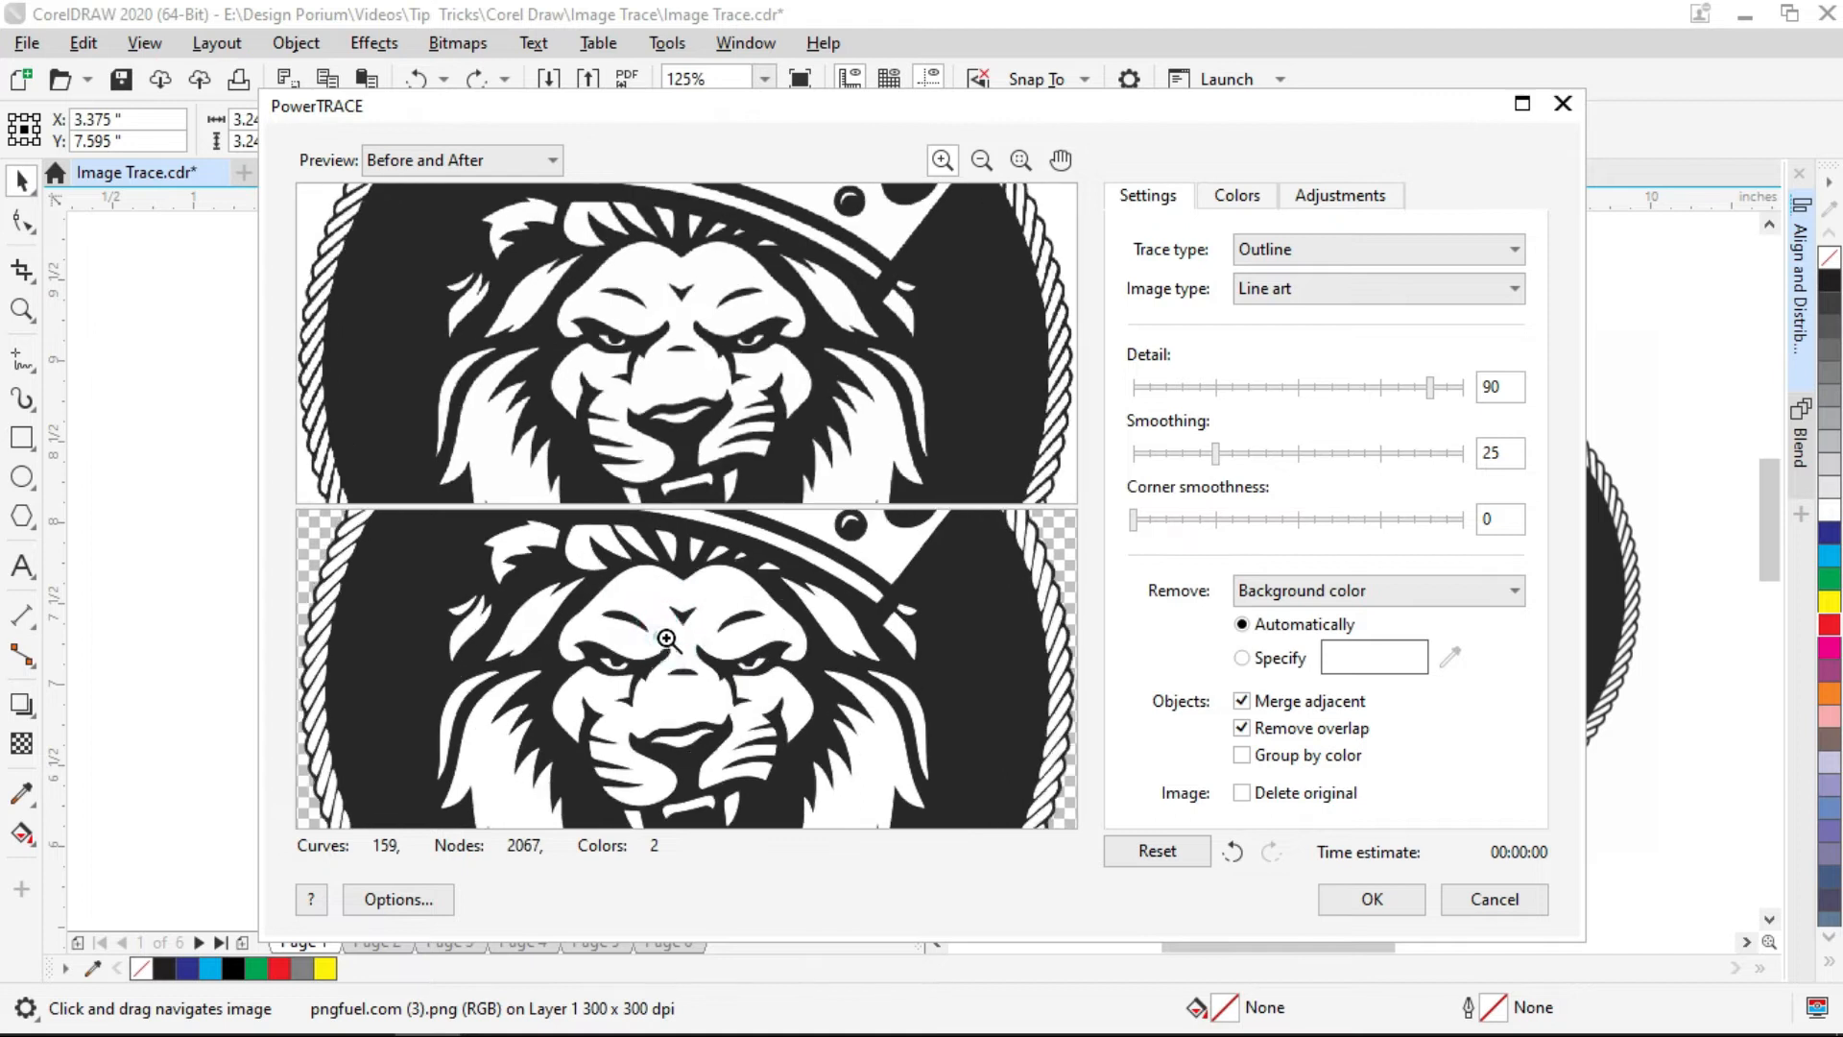
- Try a trace Smoothing of 51, then set it to 20
{"action": "double_click", "coordinate": [1499, 452]}
{"action": "left_click", "coordinate": [1301, 454]}
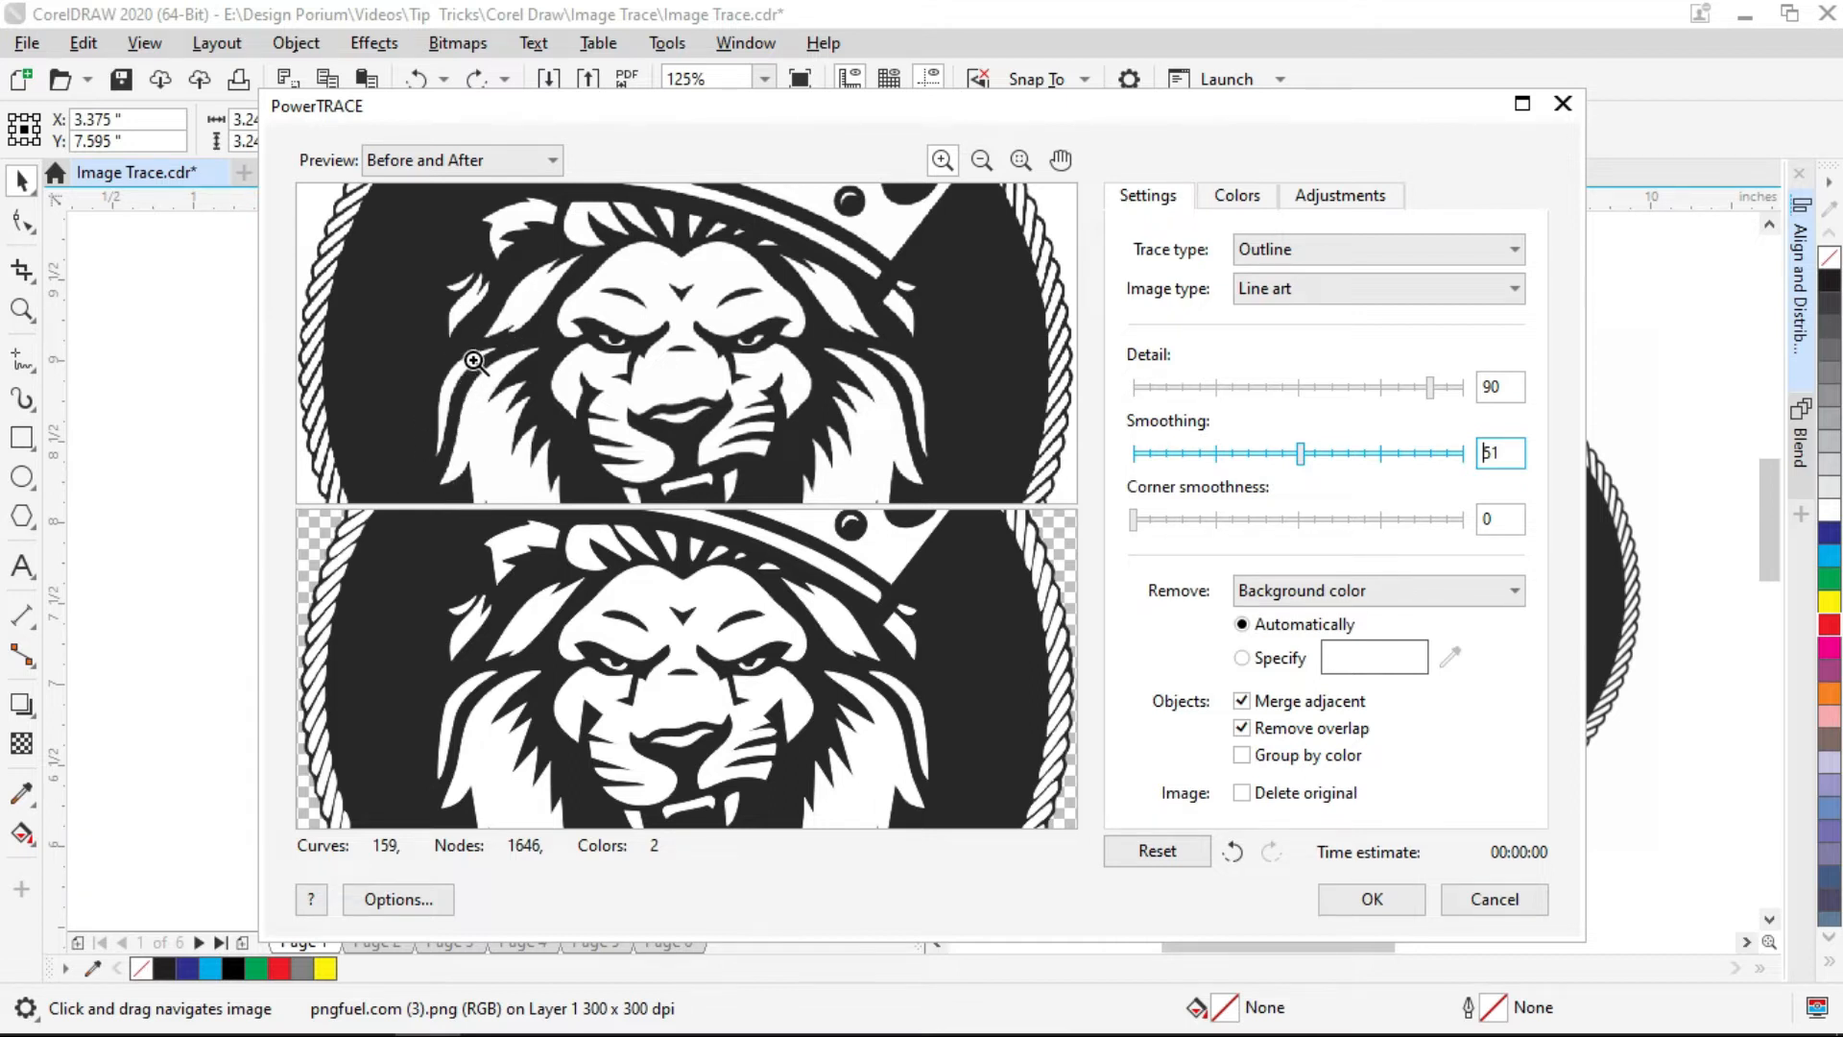
{"action": "left_click", "coordinate": [1218, 457]}
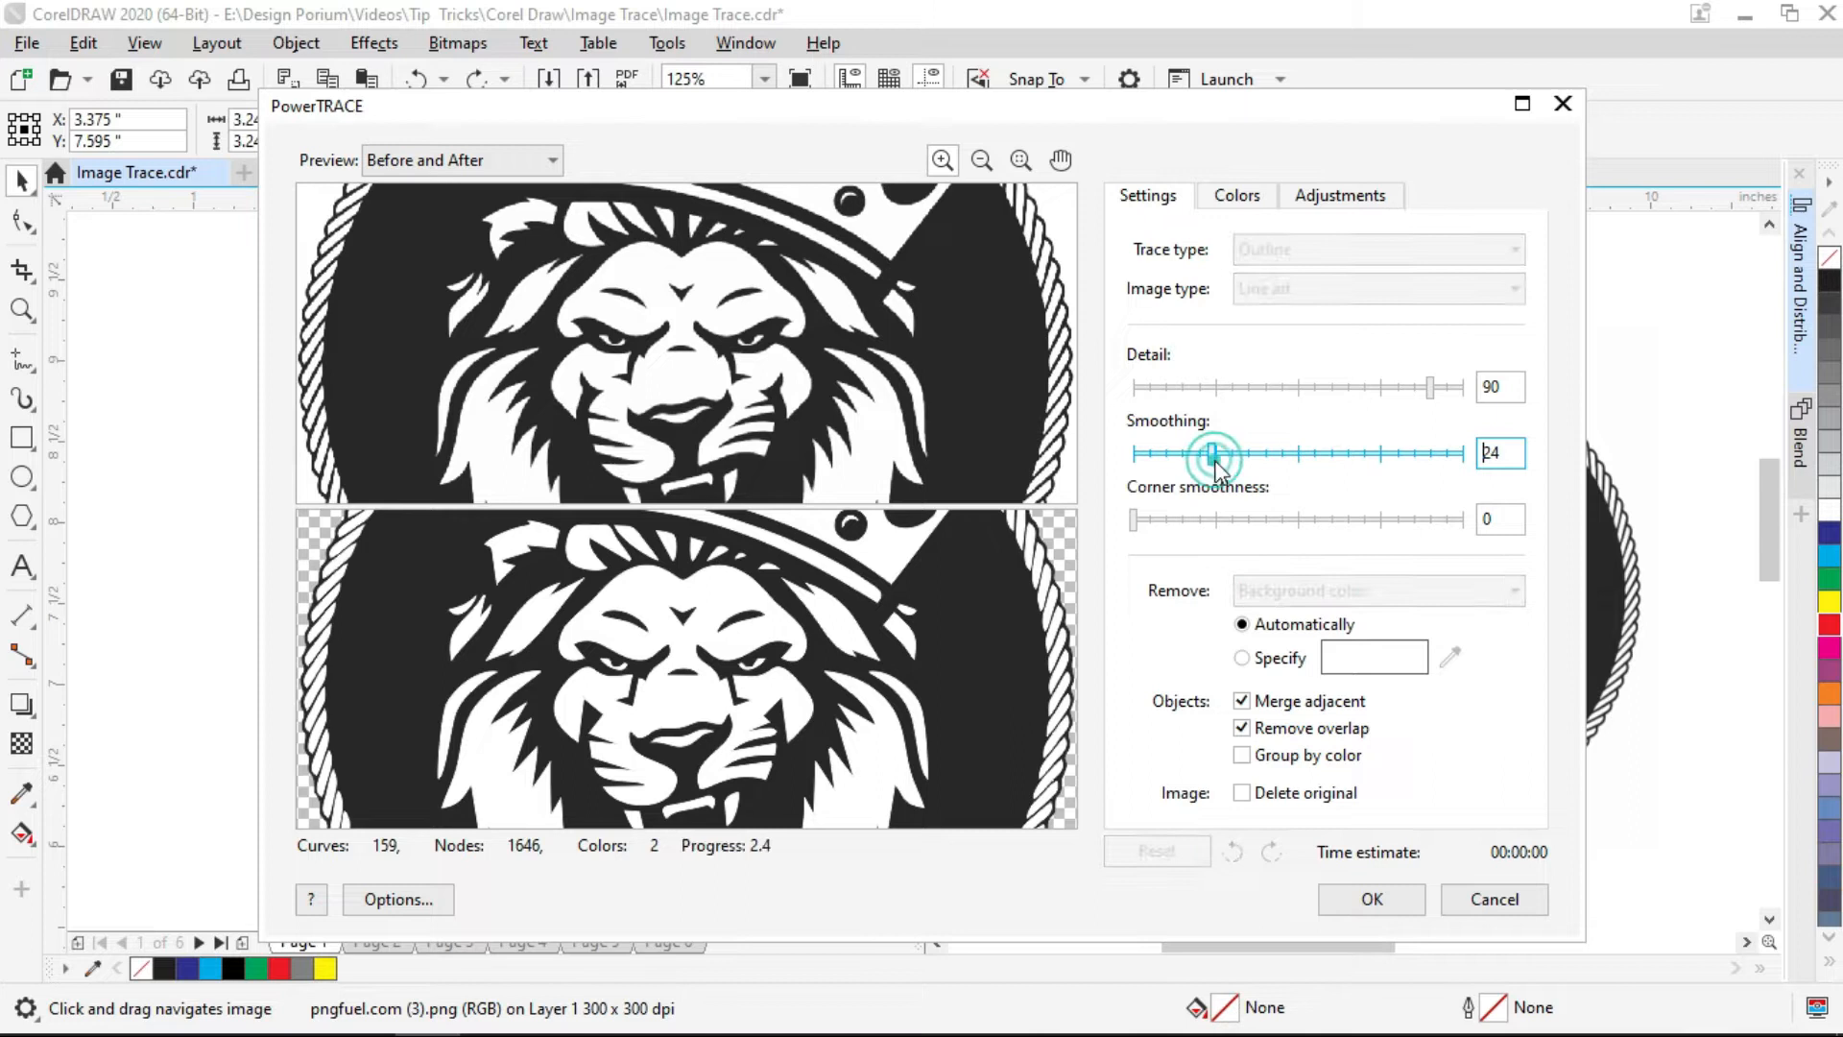
{"action": "left_click", "coordinate": [1505, 455]}
{"action": "key", "text": "BackSpace"}
{"action": "left_click", "coordinate": [1493, 387]}
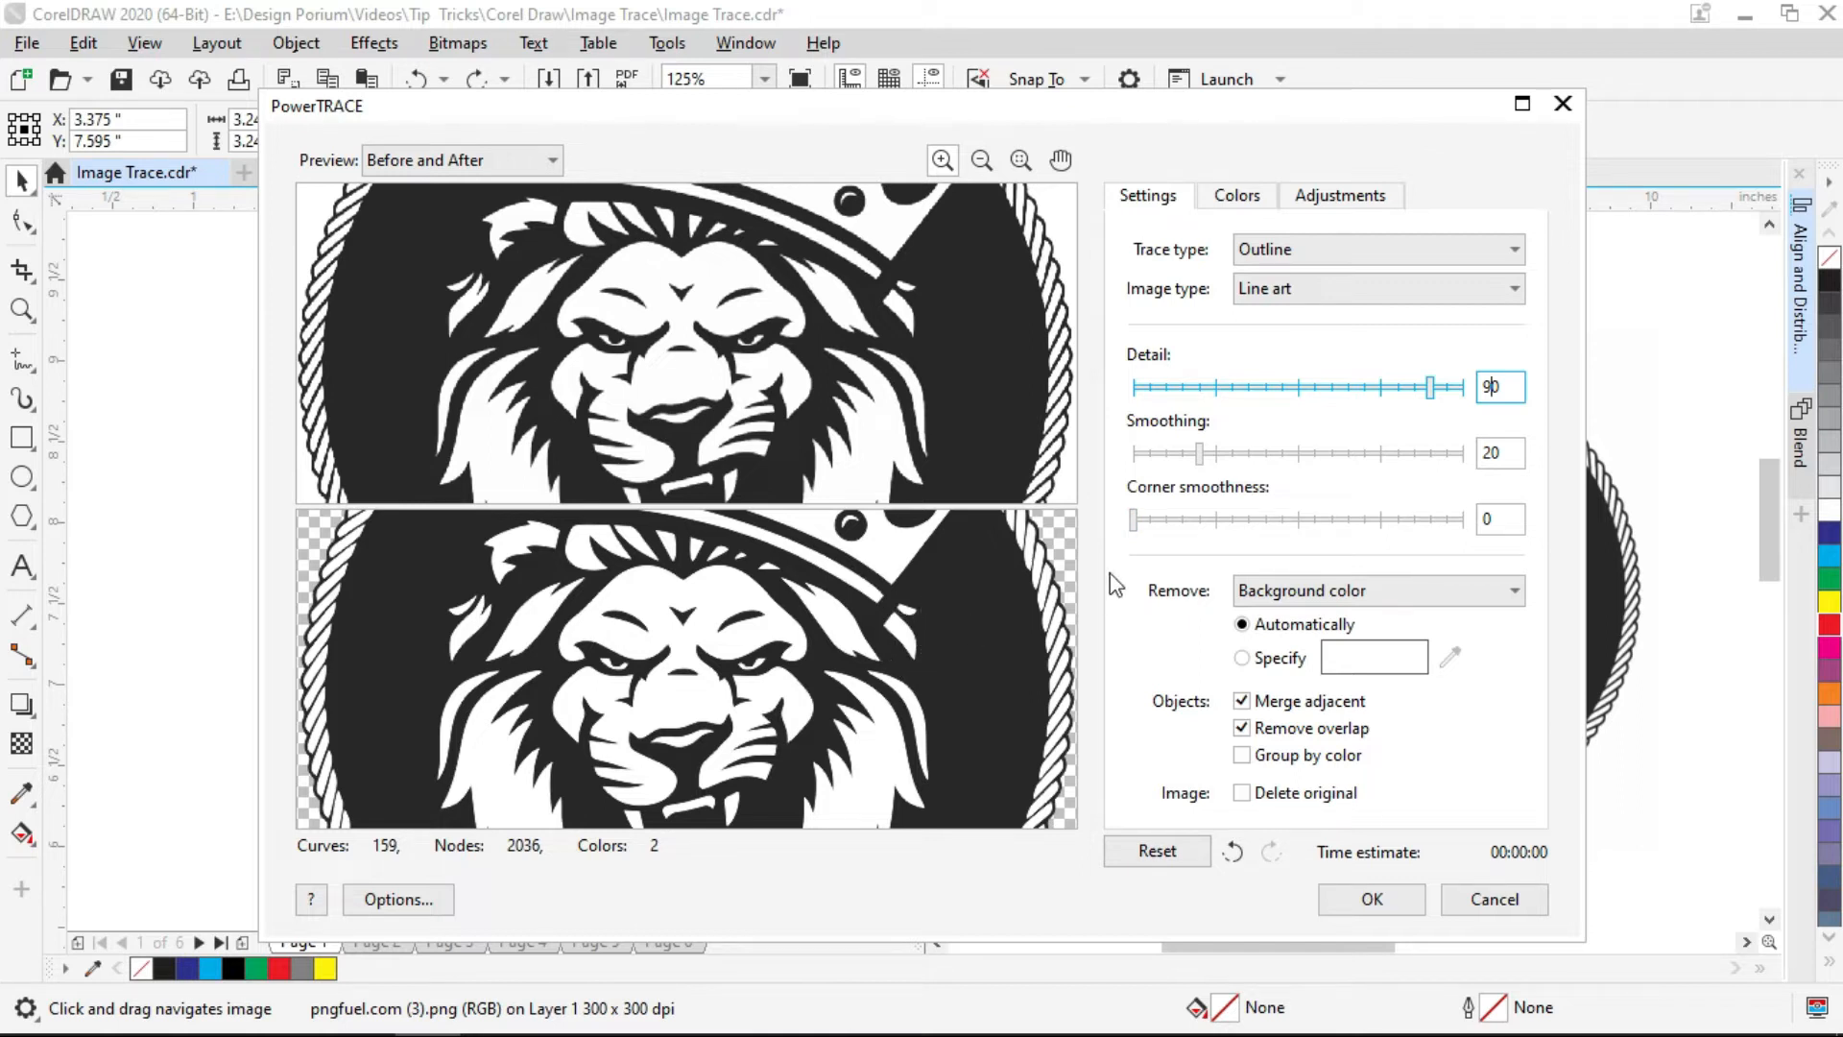
{"action": "left_click", "coordinate": [1502, 519]}
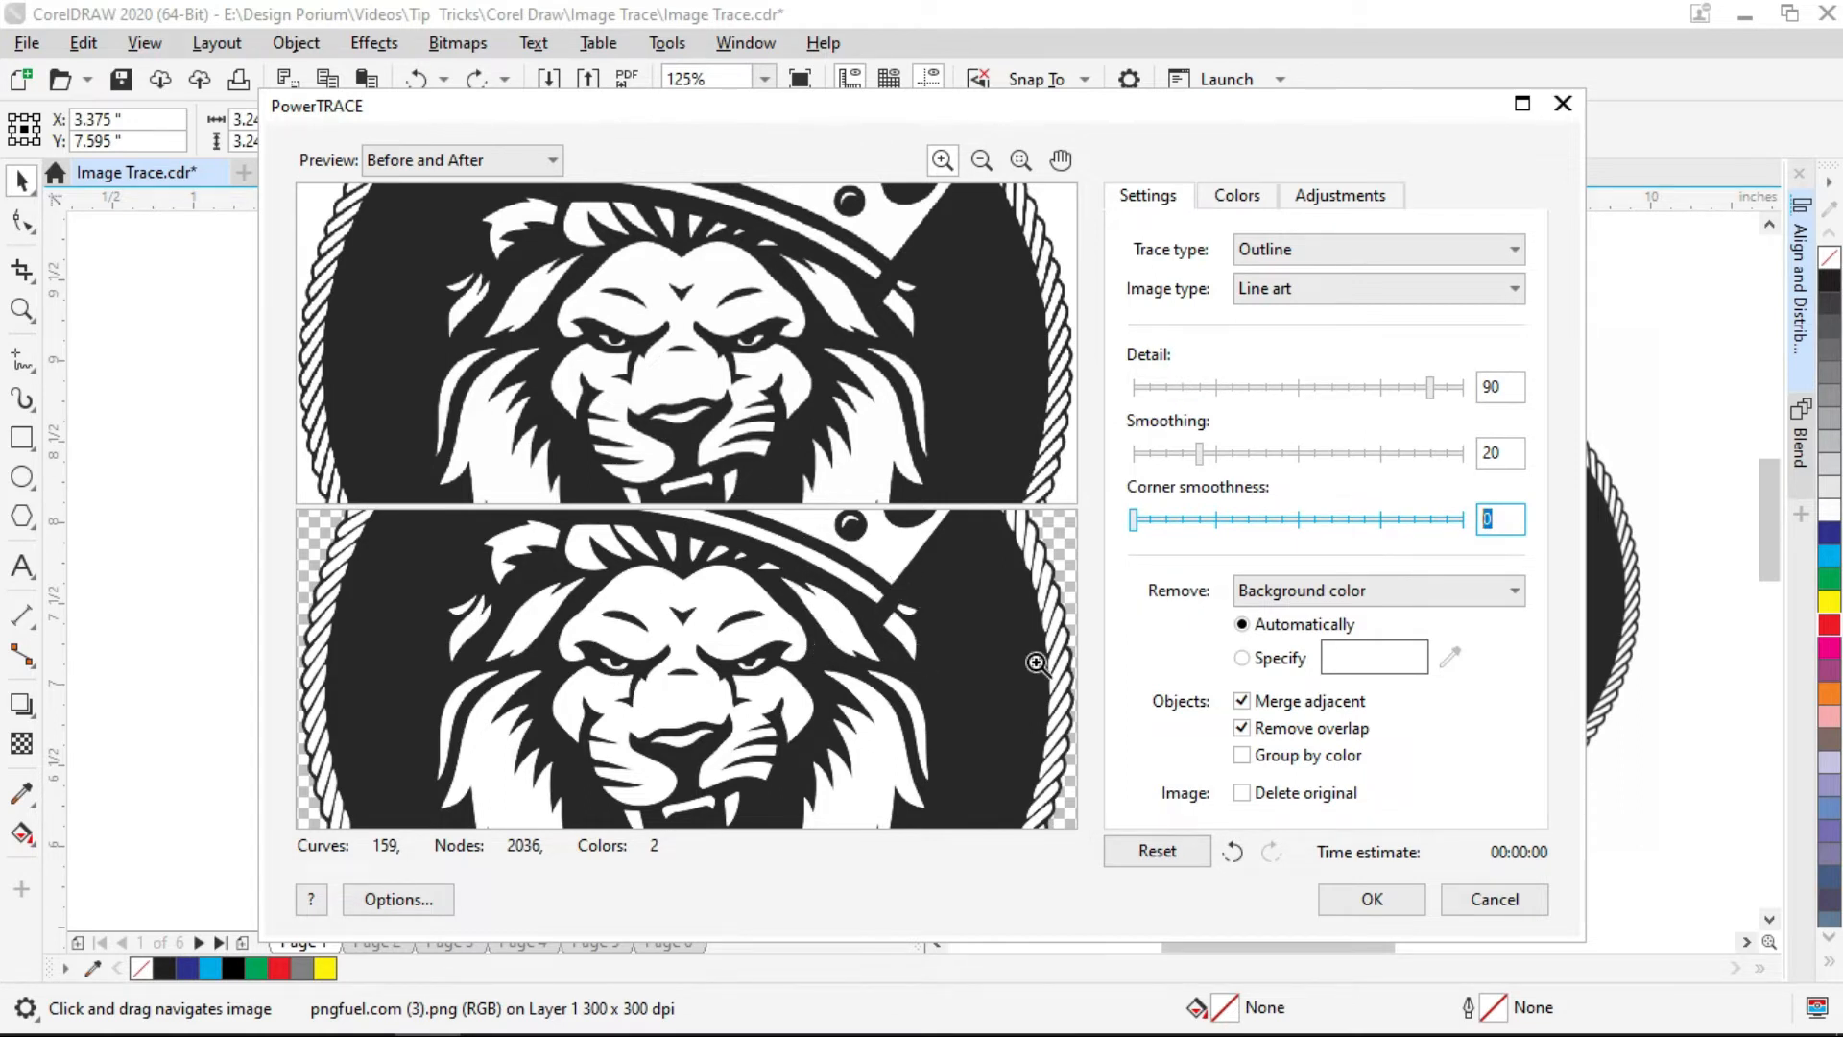
- Try the trace with Remove set to None, then restore it to Background color
{"action": "left_click", "coordinate": [1466, 595]}
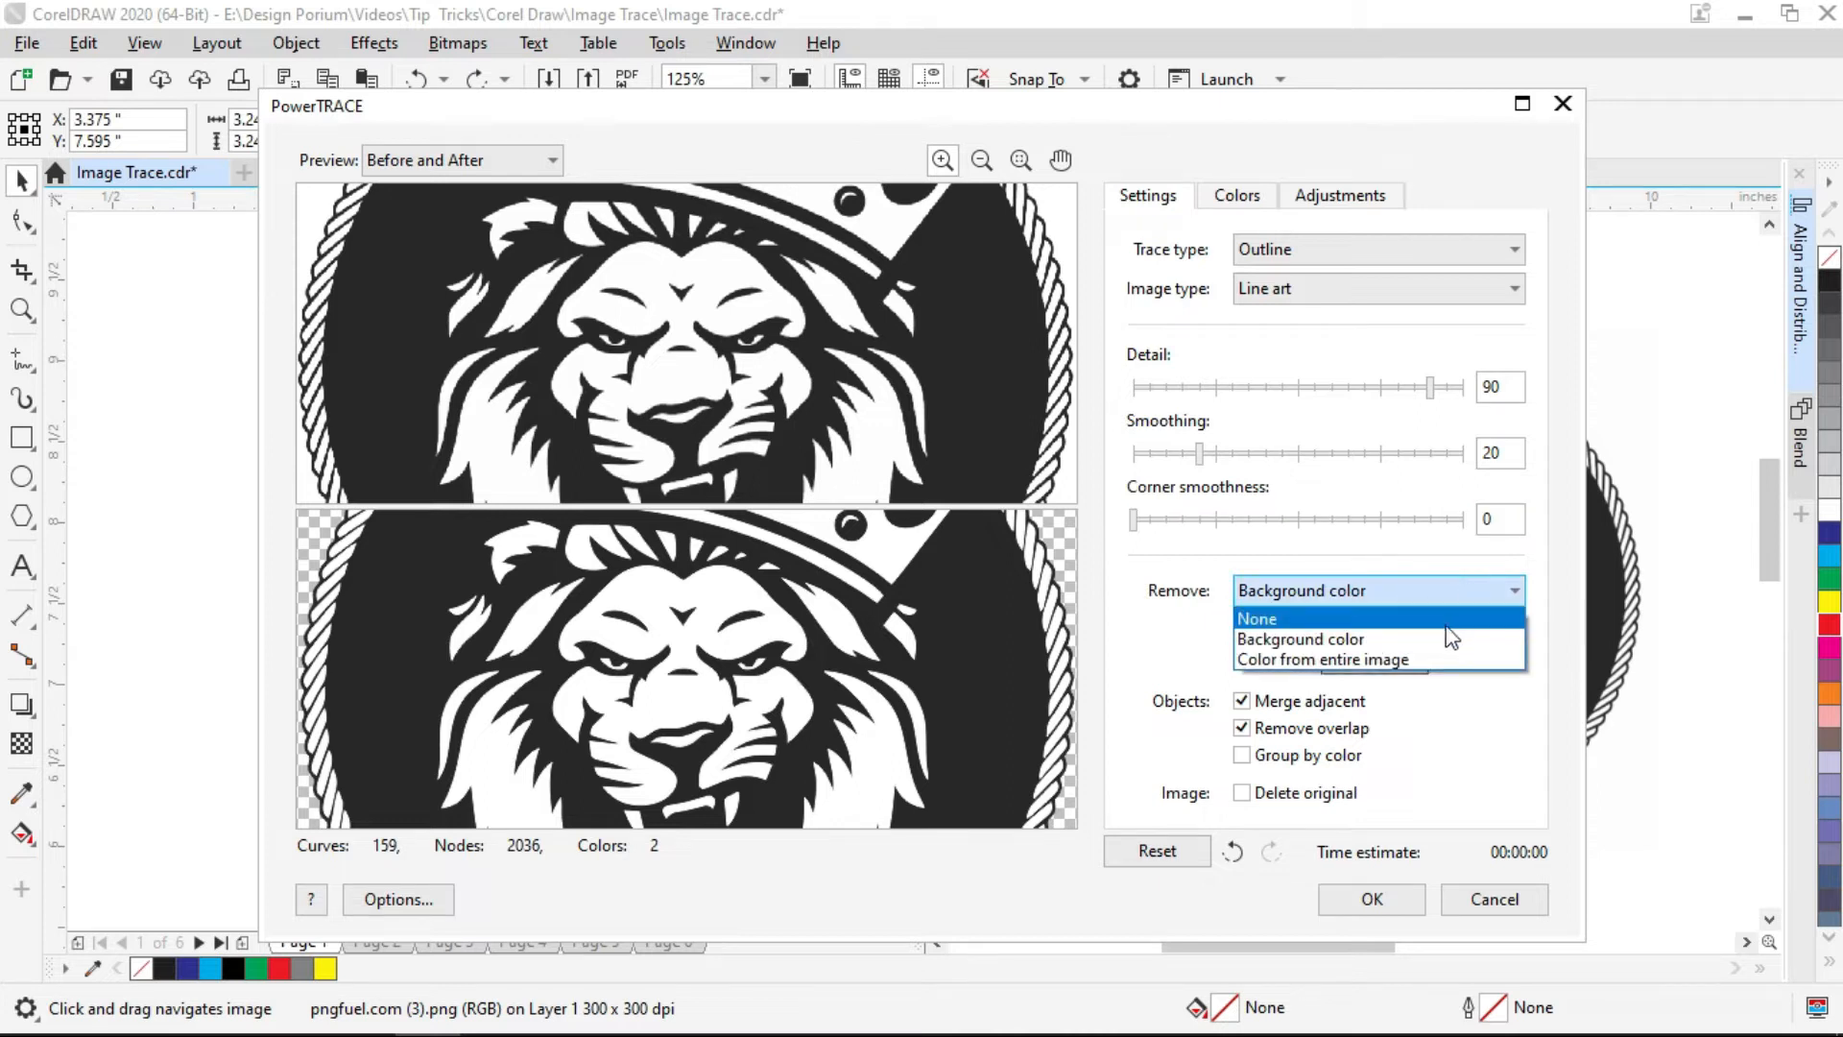
{"action": "left_click", "coordinate": [1445, 620]}
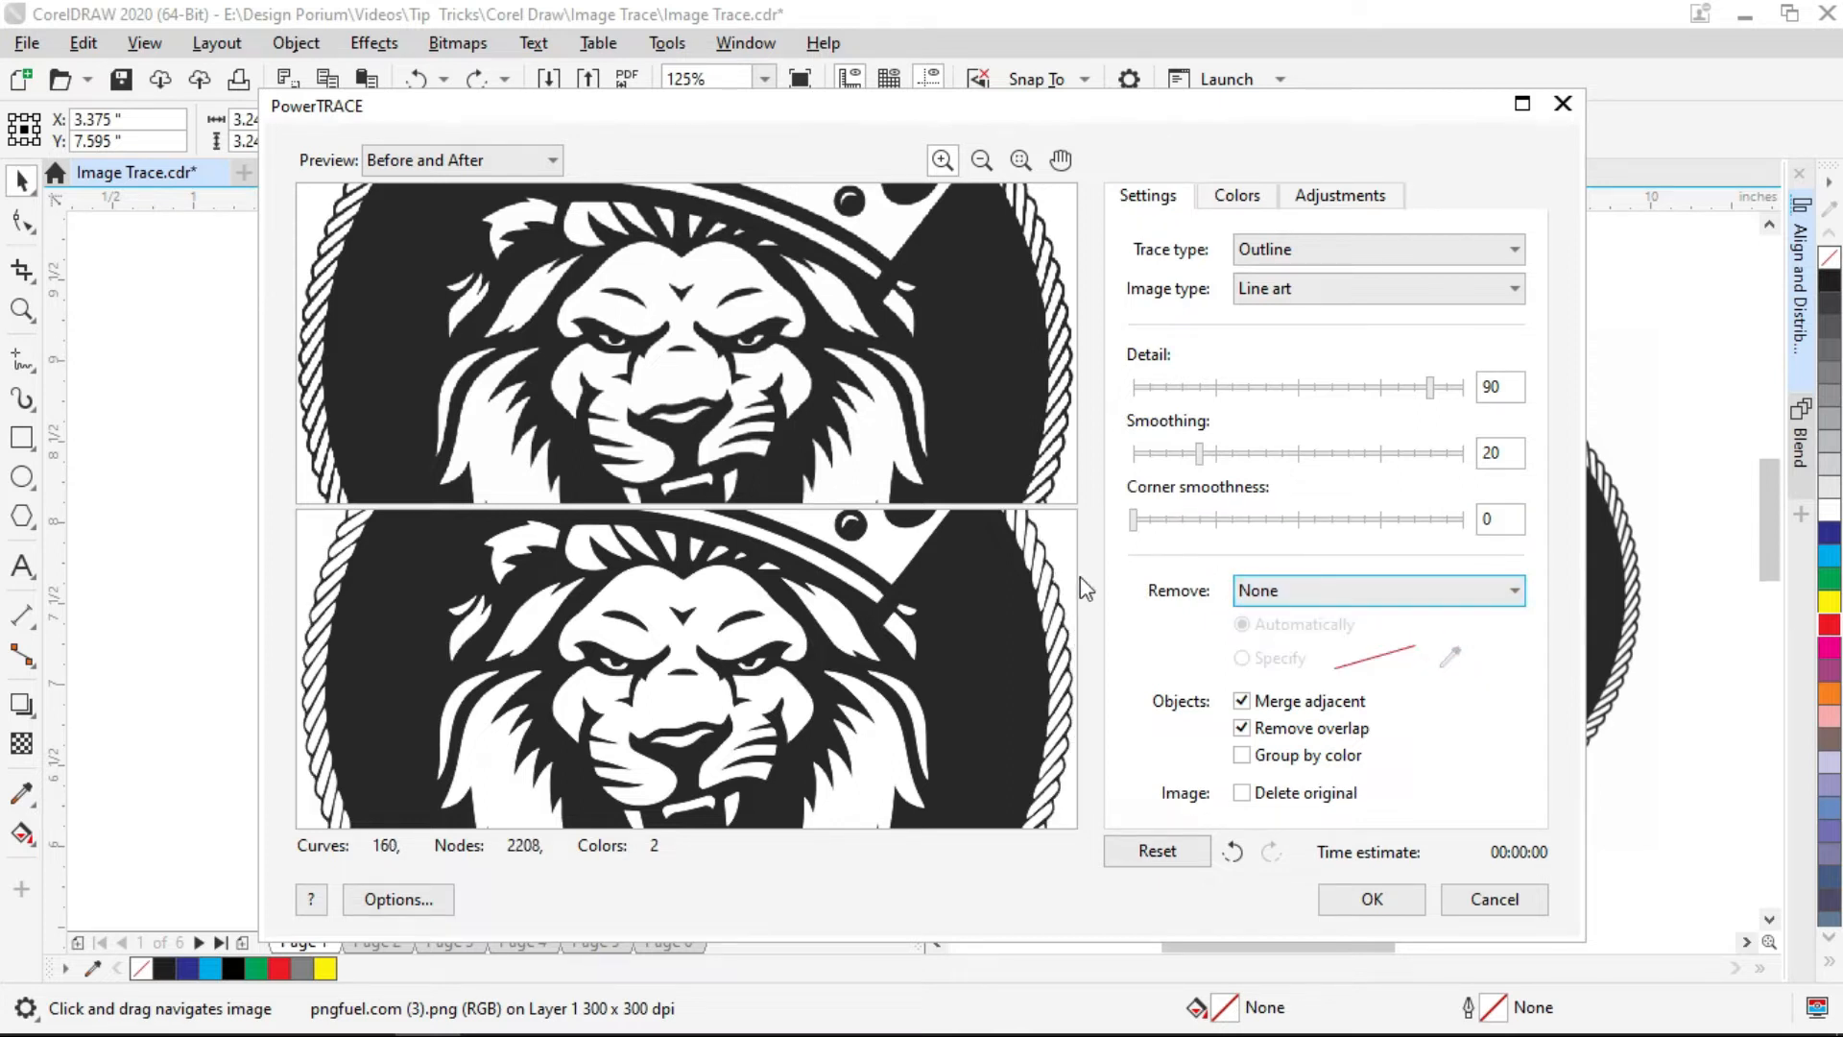
{"action": "left_click", "coordinate": [1291, 589]}
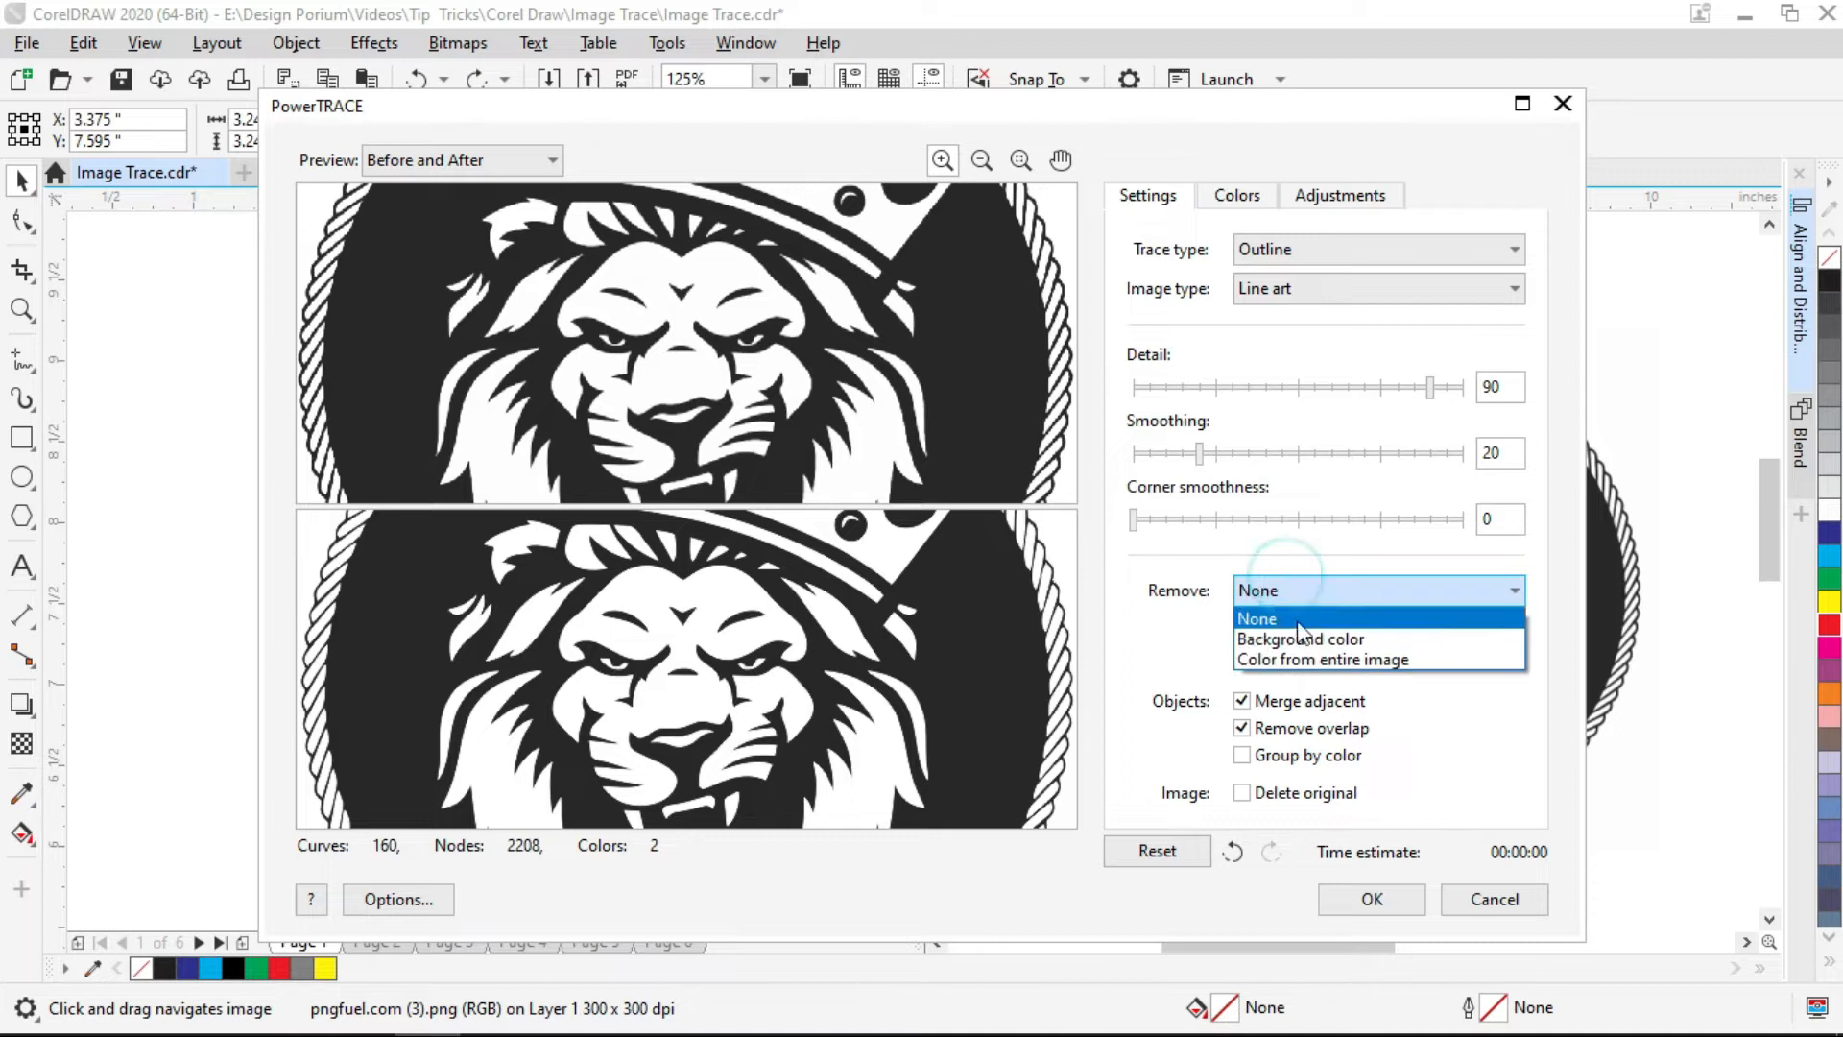
{"action": "left_click", "coordinate": [1306, 639]}
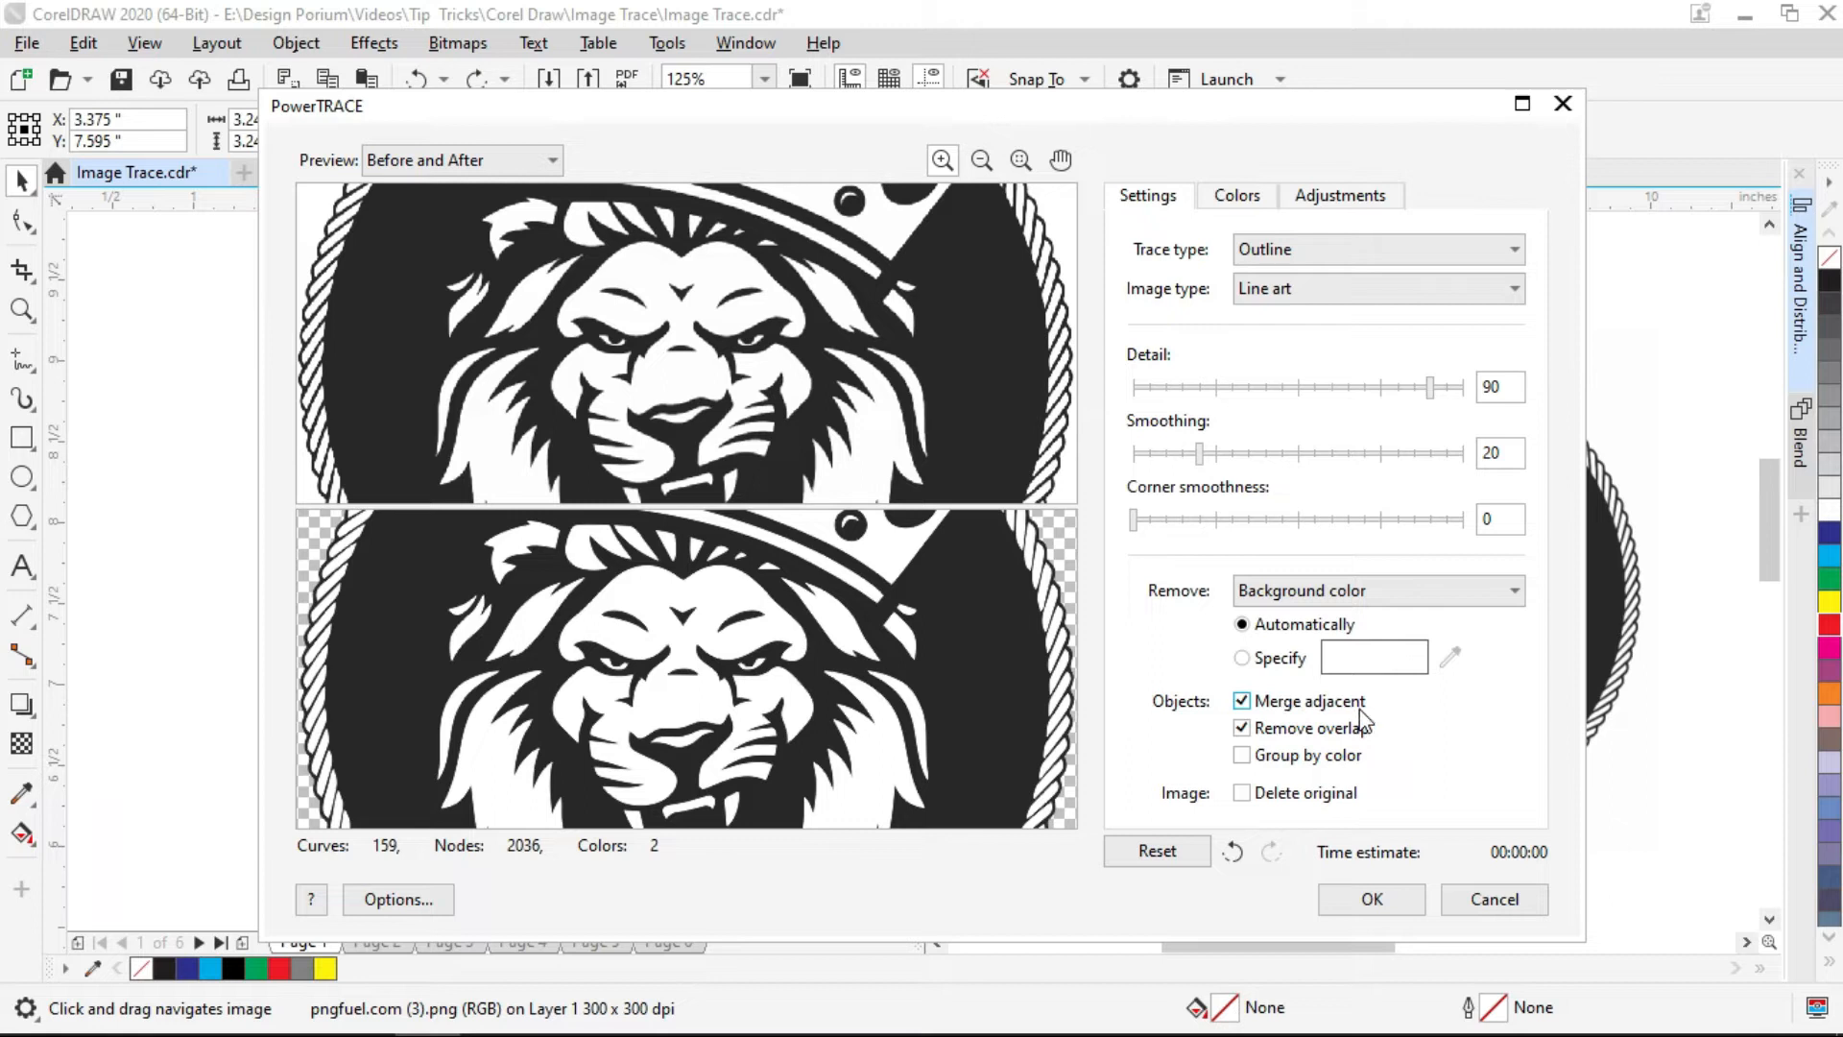
- Toggle Remove overlap off and on repeatedly to compare the traced objects, leaving it enabled
{"action": "left_click", "coordinate": [1245, 736]}
{"action": "left_click", "coordinate": [1244, 736]}
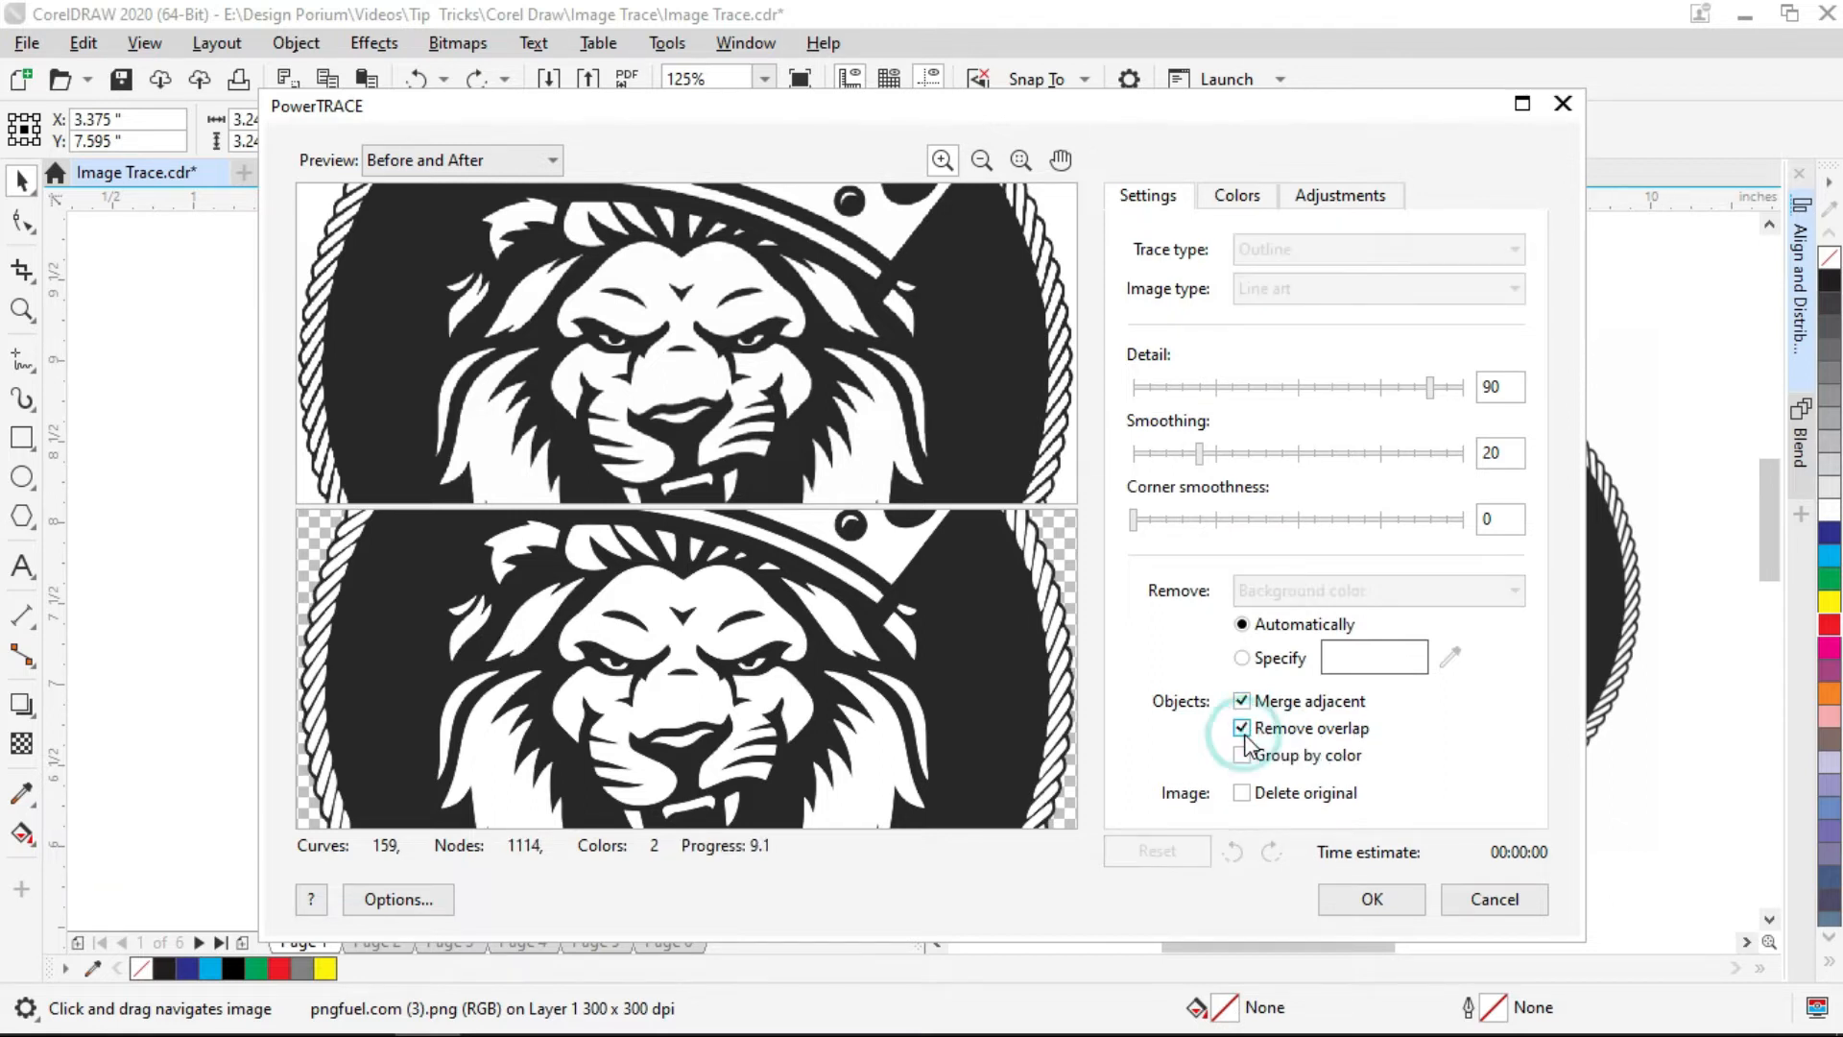
{"action": "left_click", "coordinate": [1245, 735]}
{"action": "left_click", "coordinate": [1245, 735]}
{"action": "left_click", "coordinate": [1245, 735]}
{"action": "left_click", "coordinate": [1245, 732]}
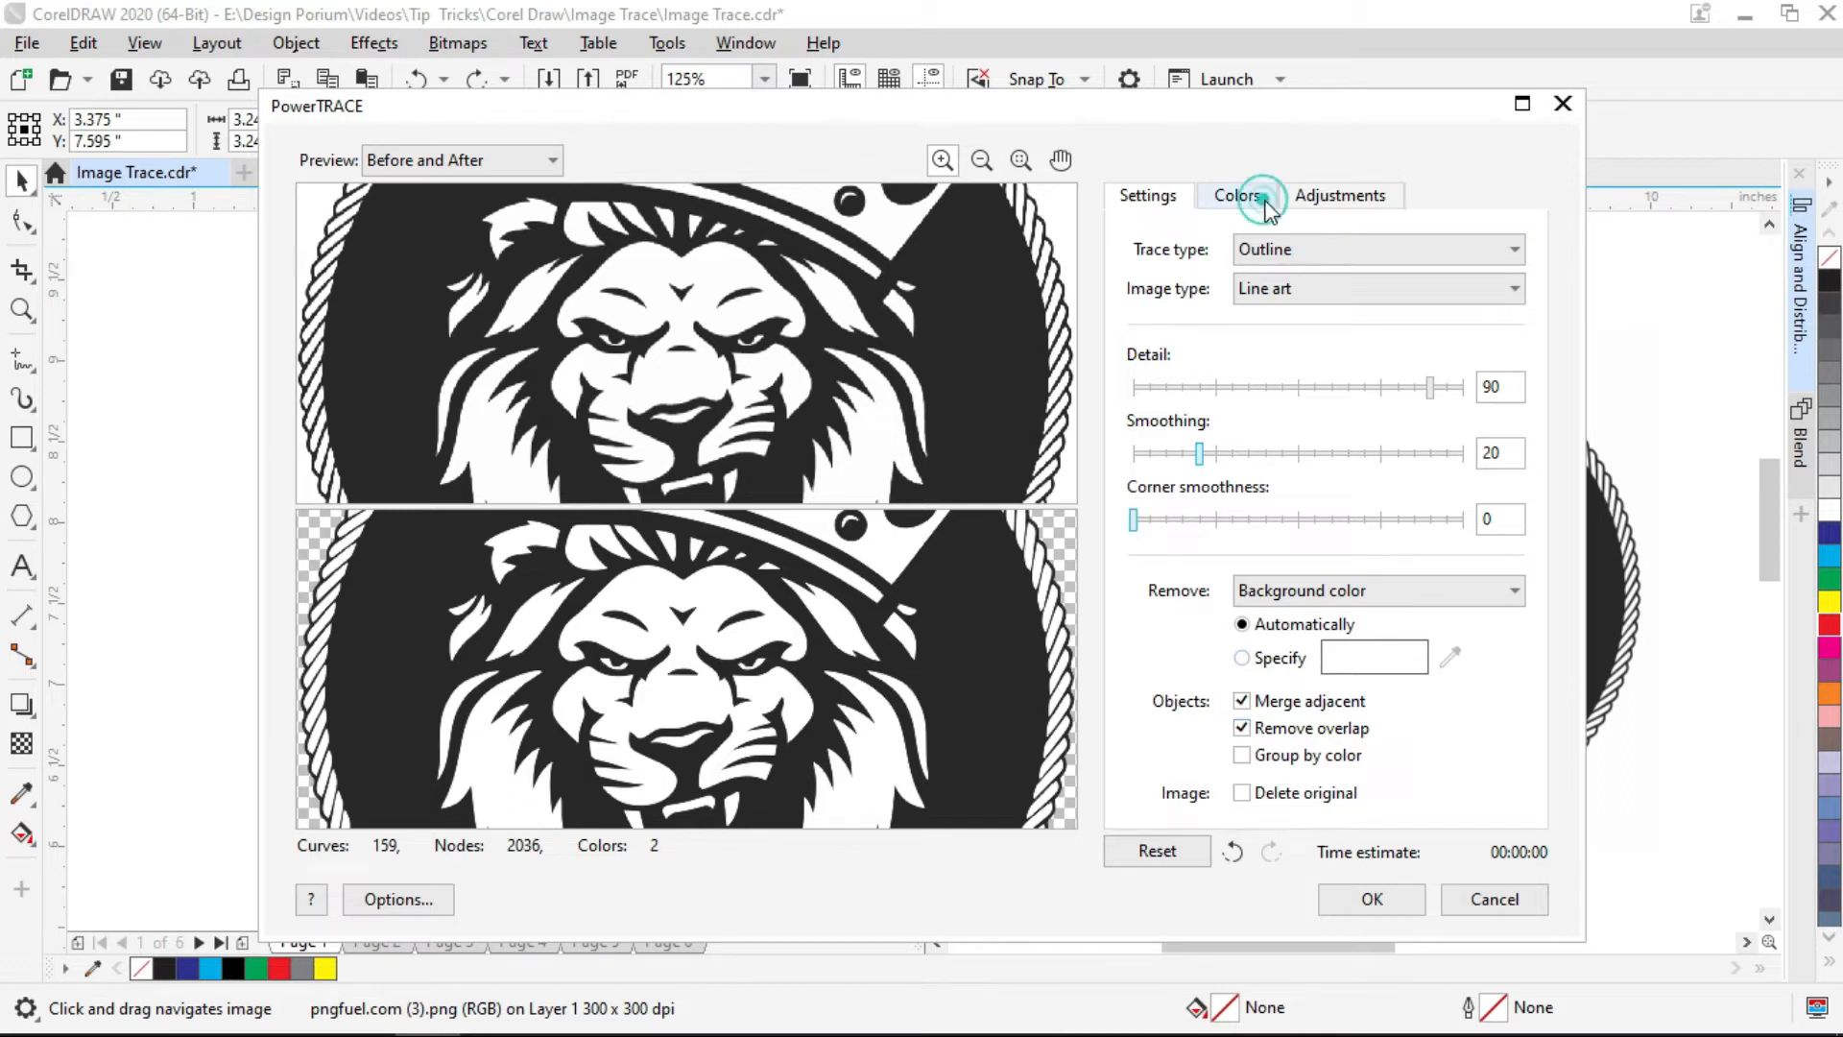
- Review the trace's color mode and list of colors, then return to the general trace settings
{"action": "left_click", "coordinate": [1239, 195]}
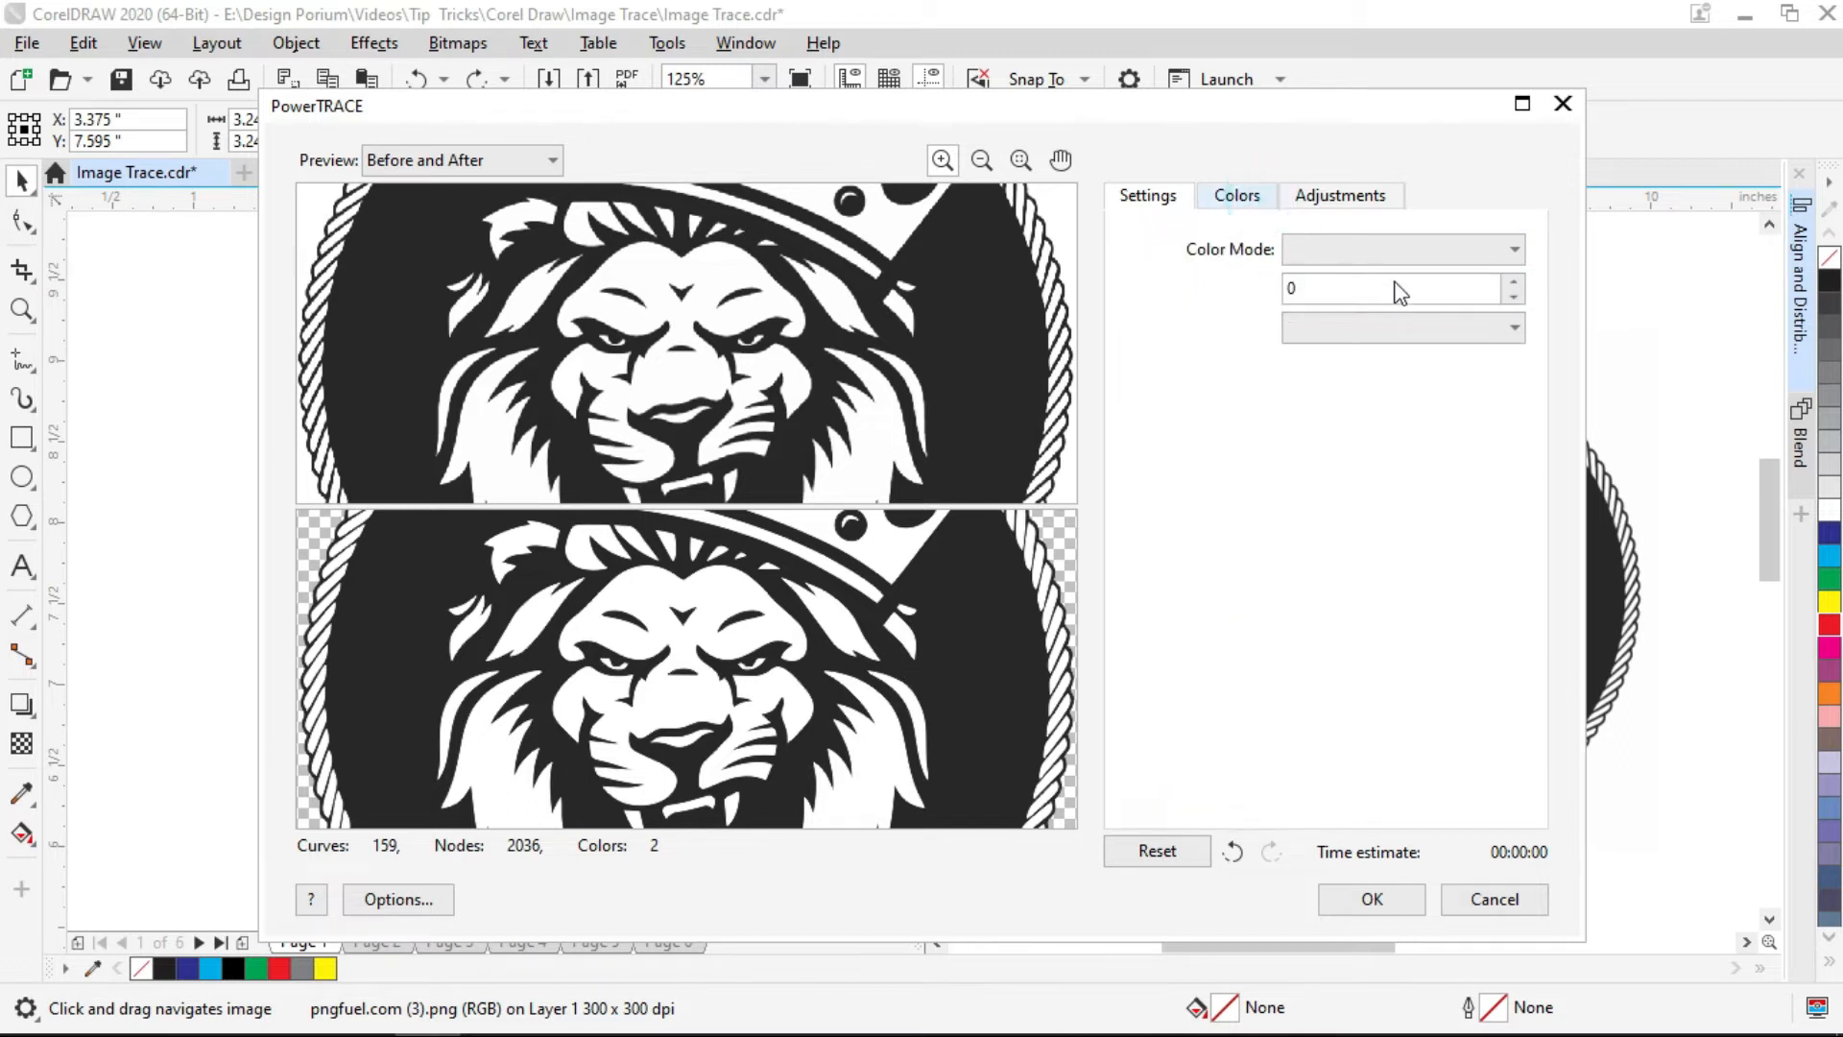
{"action": "left_click", "coordinate": [1148, 196]}
{"action": "left_click", "coordinate": [1237, 195]}
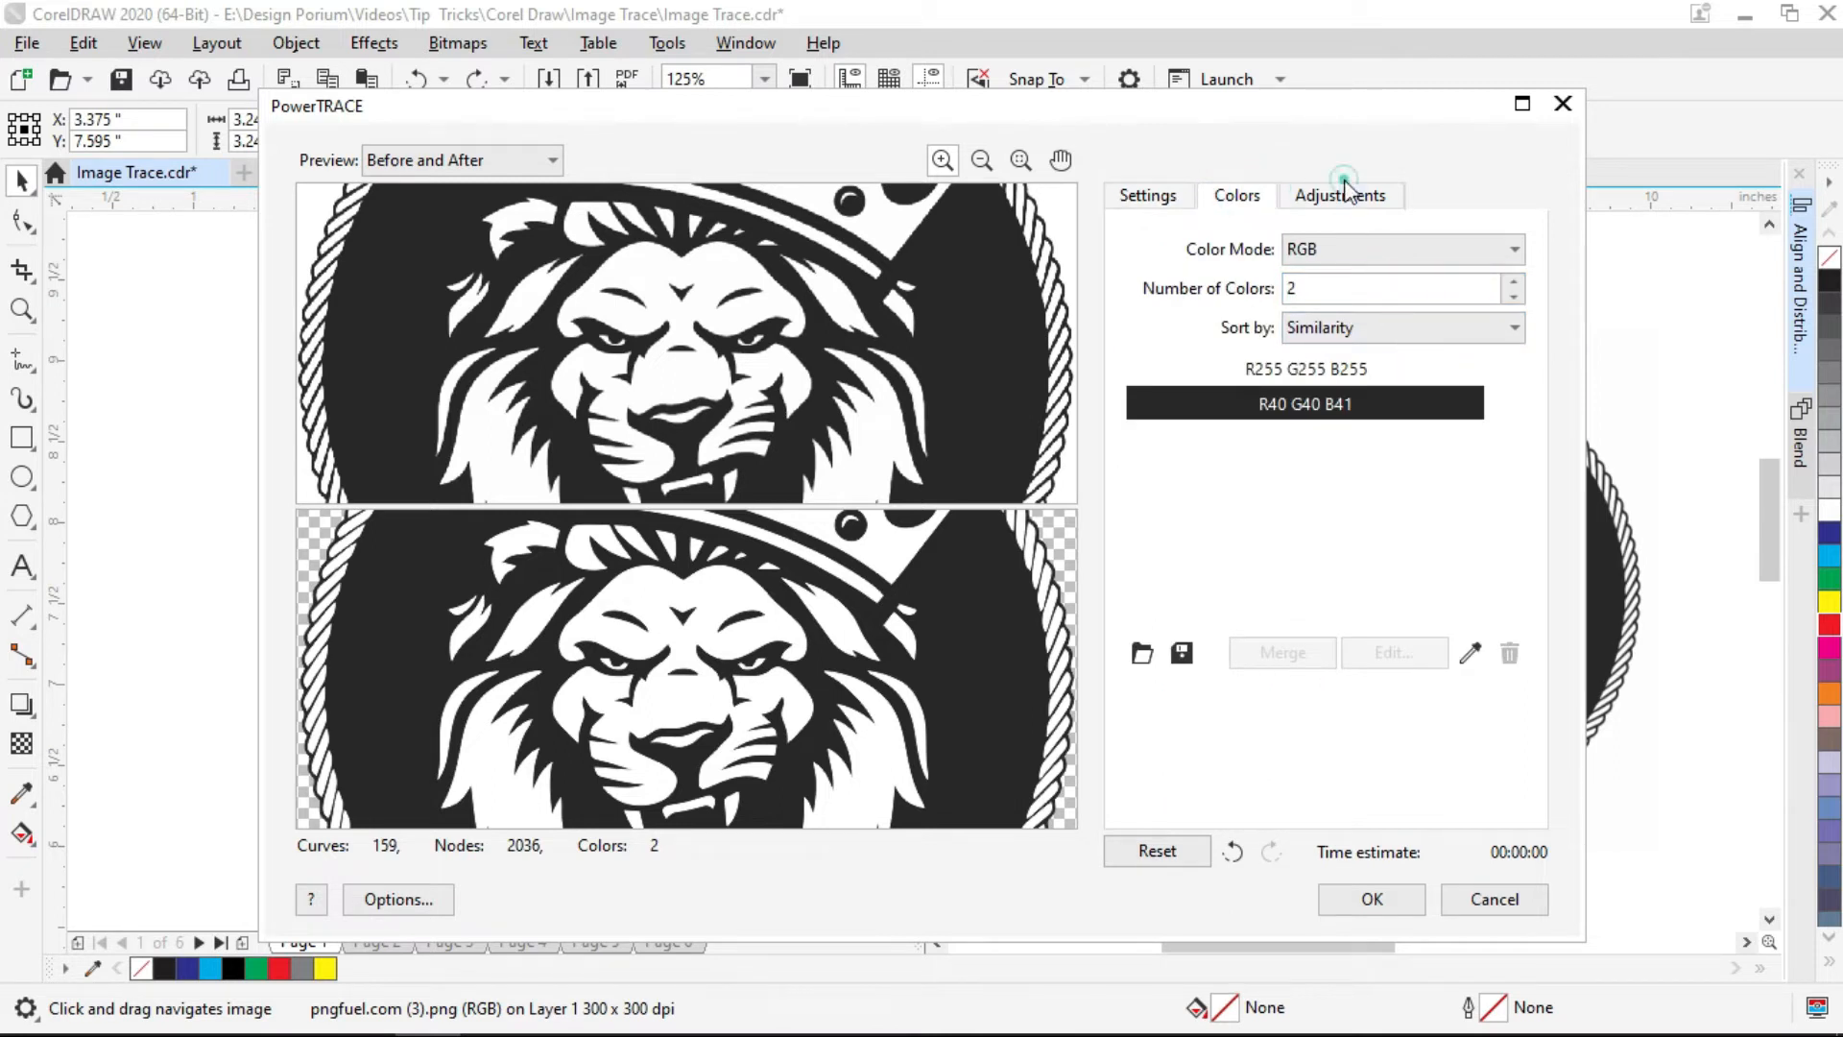
{"action": "left_click", "coordinate": [1143, 195]}
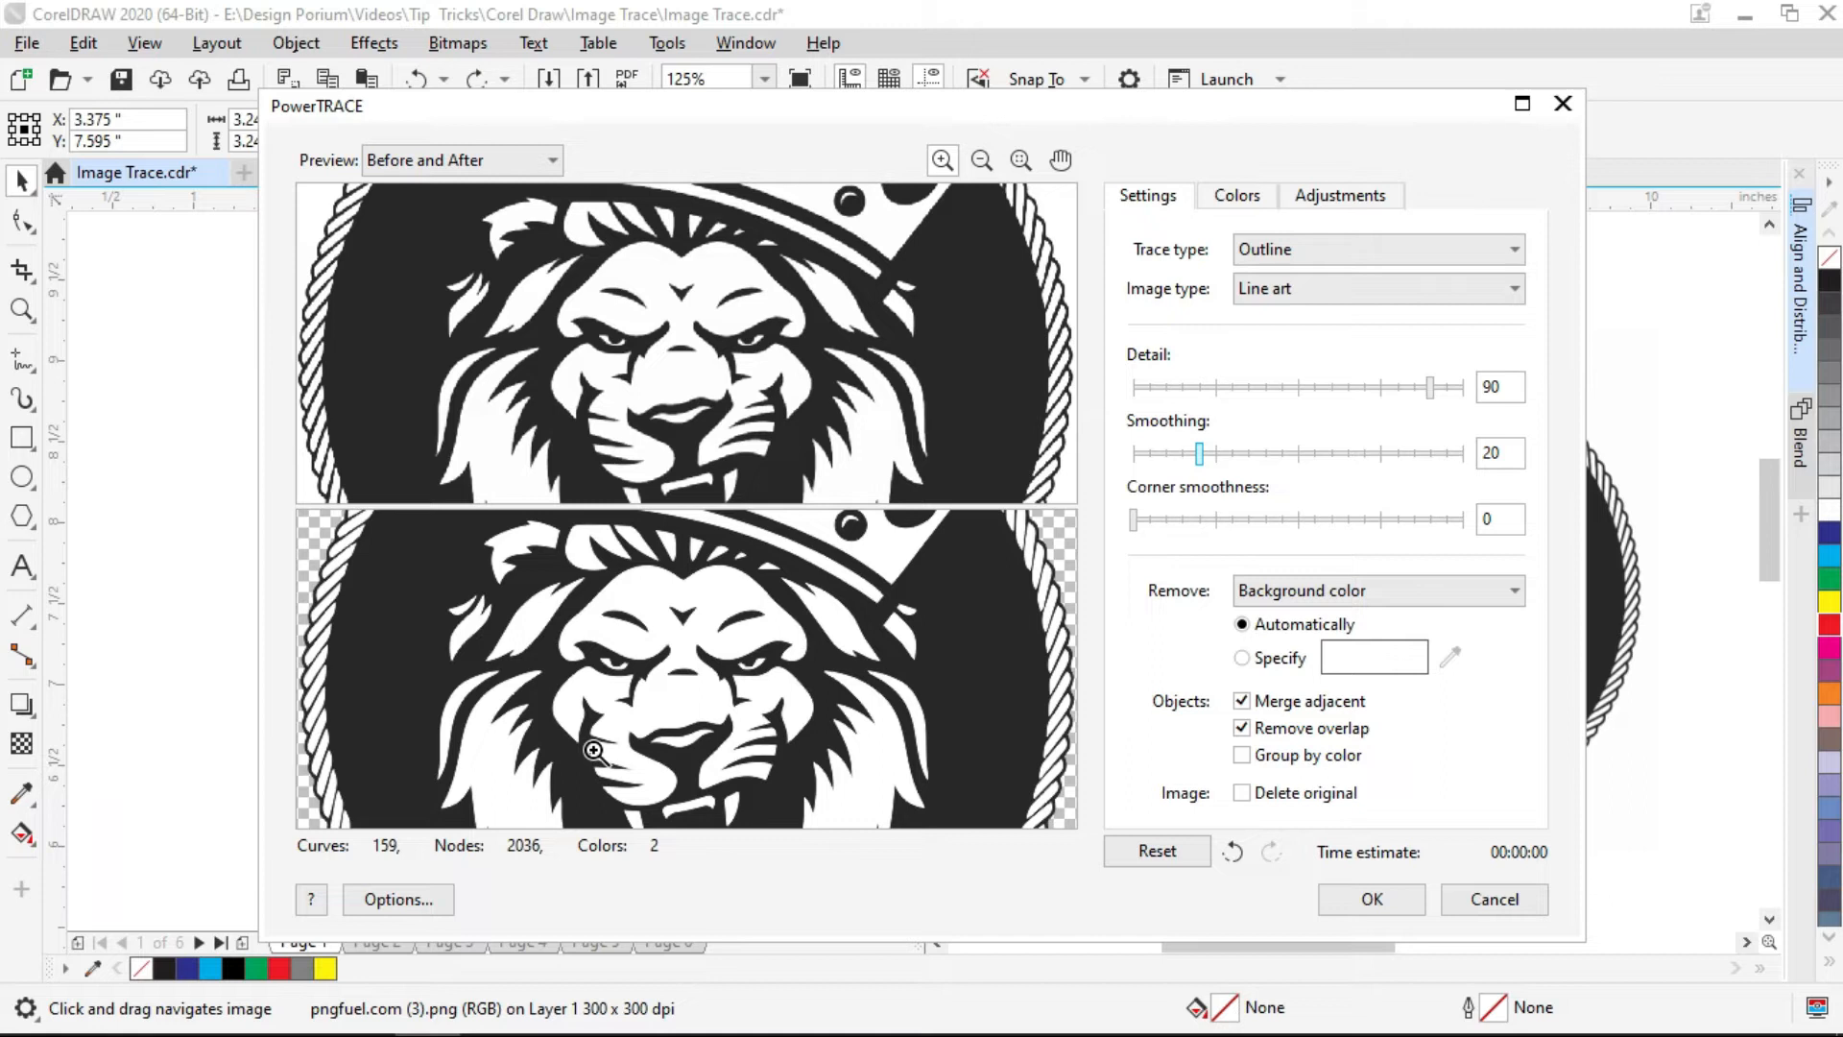
- Change the trace's image type to Logo and check the lion's mouth and teeth in the preview
{"action": "left_click", "coordinate": [1280, 287]}
{"action": "left_click", "coordinate": [1293, 336]}
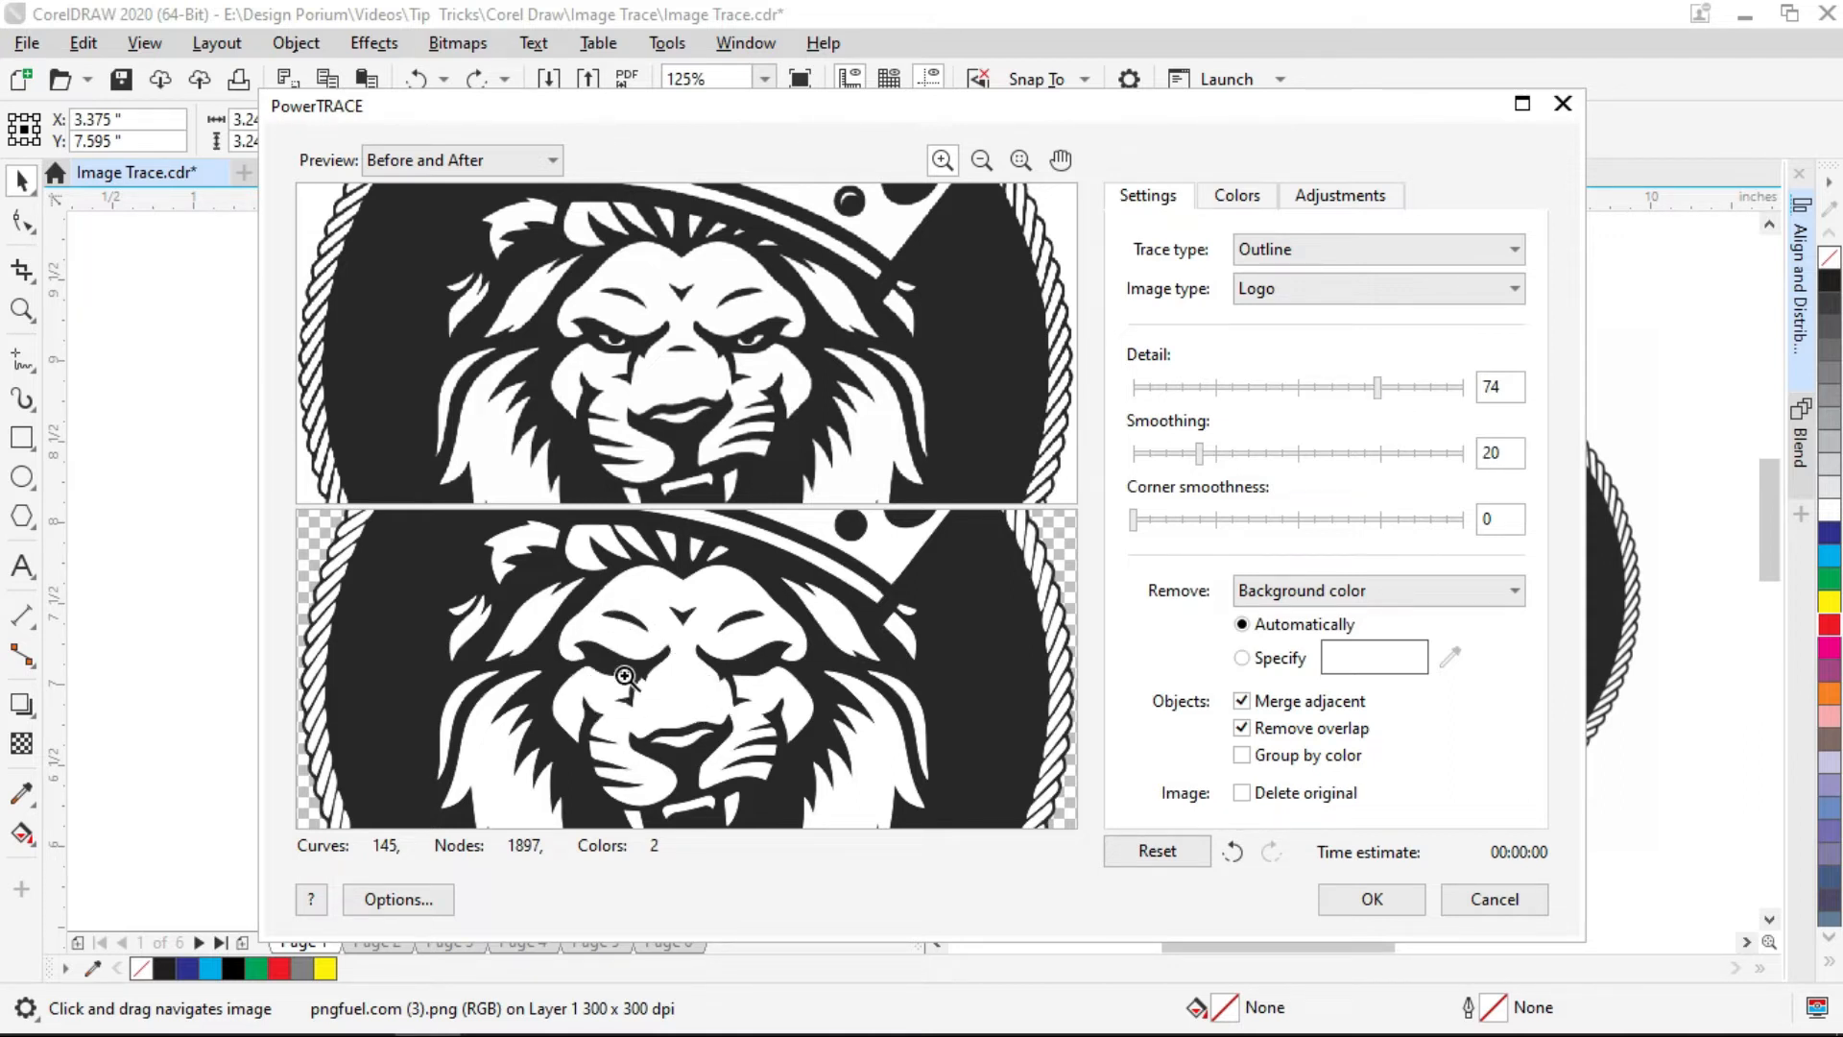
{"action": "left_click", "coordinate": [1061, 158]}
{"action": "left_click_drag", "start_coordinate": [744, 720], "coordinate": [784, 692]}
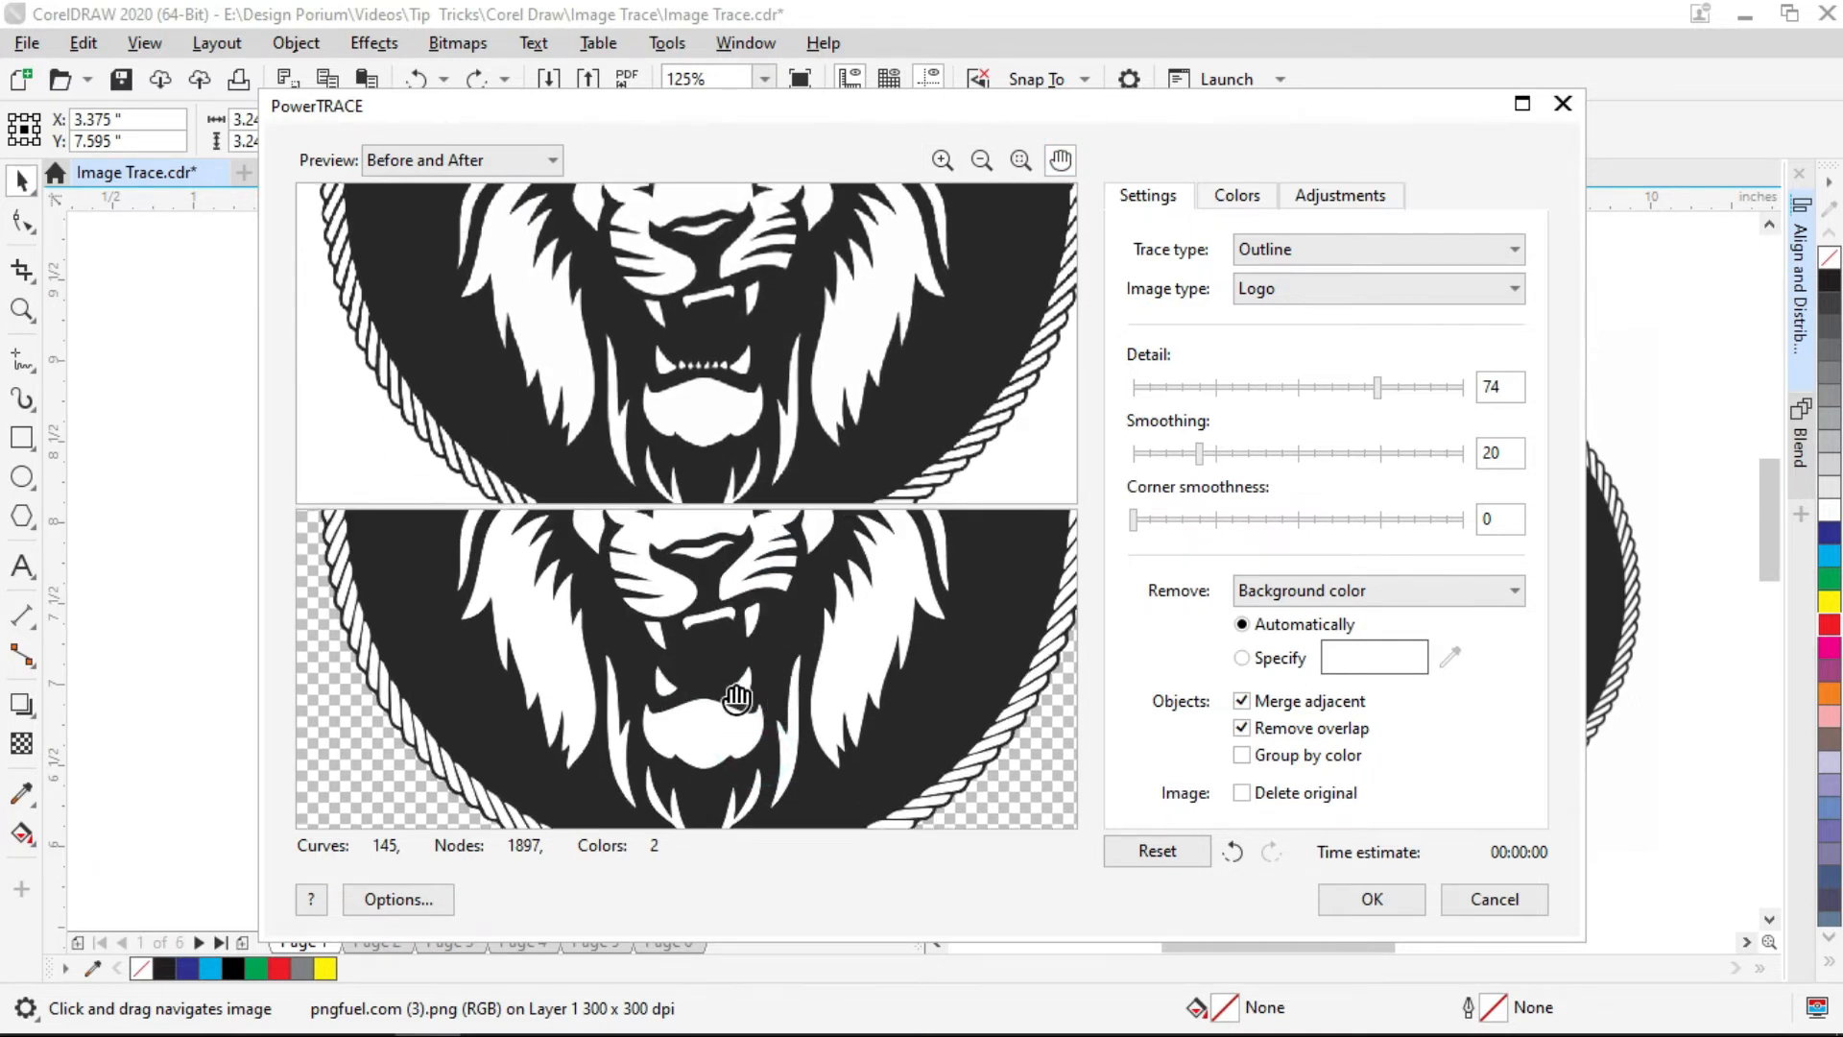
- Raise the Logo trace's Detail to 94 and check the lion's eyes and teeth in the preview
{"action": "left_click", "coordinate": [1442, 387]}
{"action": "left_click_drag", "start_coordinate": [852, 574], "coordinate": [843, 752]}
{"action": "left_click_drag", "start_coordinate": [821, 685], "coordinate": [825, 644]}
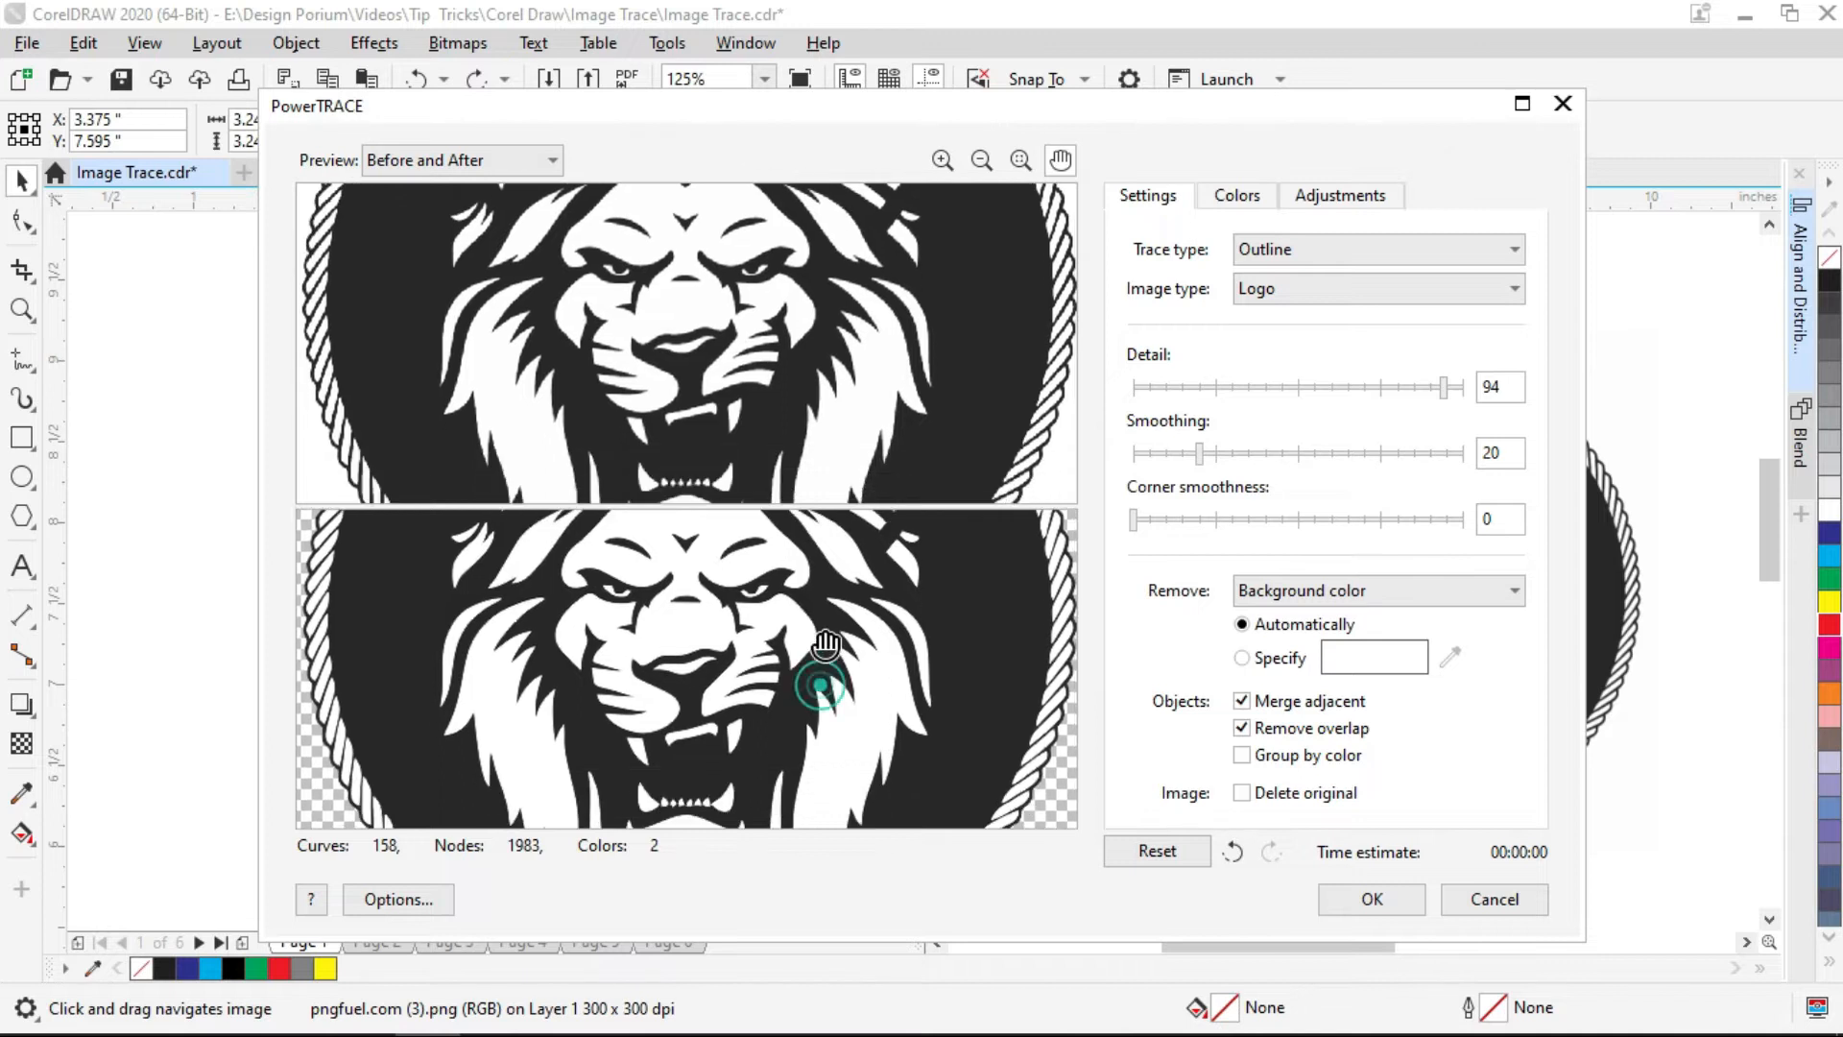
- Keep Logo as the image type and accept the outline trace of the 300 DPI lion
{"action": "left_click", "coordinate": [1349, 287]}
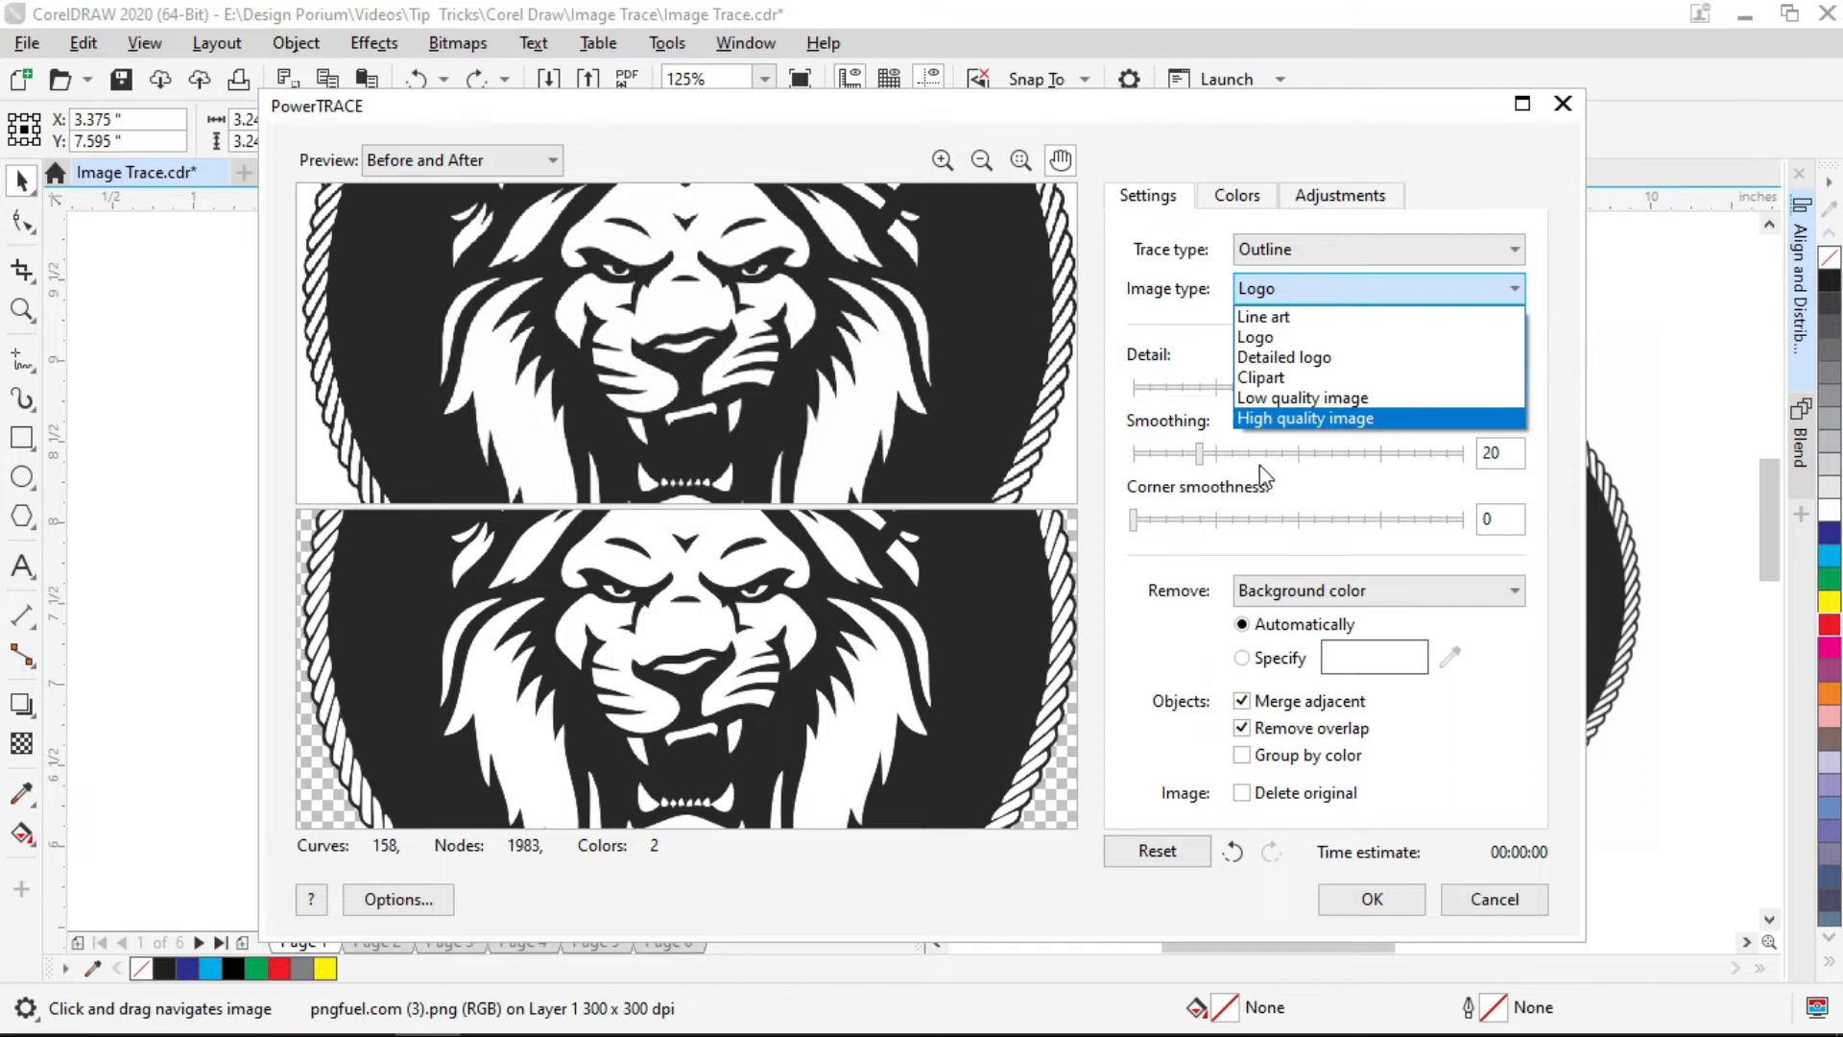
{"action": "left_click", "coordinate": [1209, 363]}
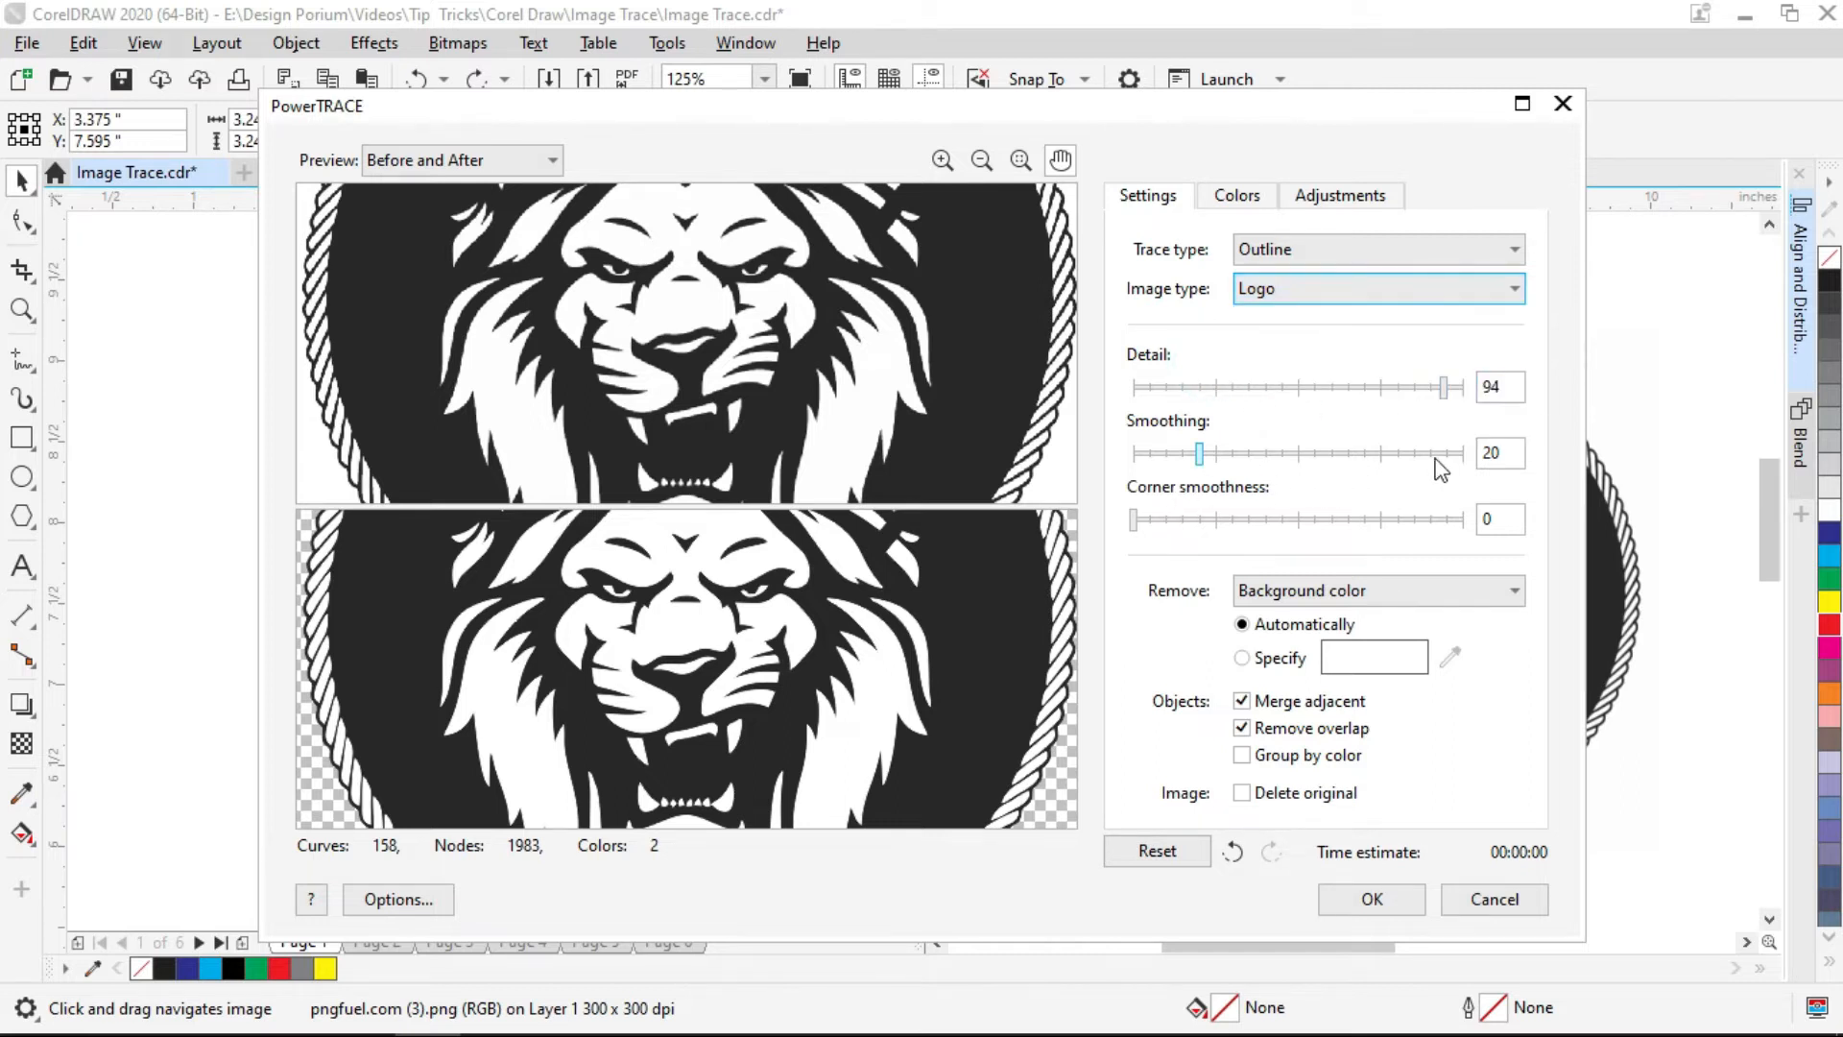
{"action": "left_click_drag", "start_coordinate": [817, 590], "coordinate": [819, 698]}
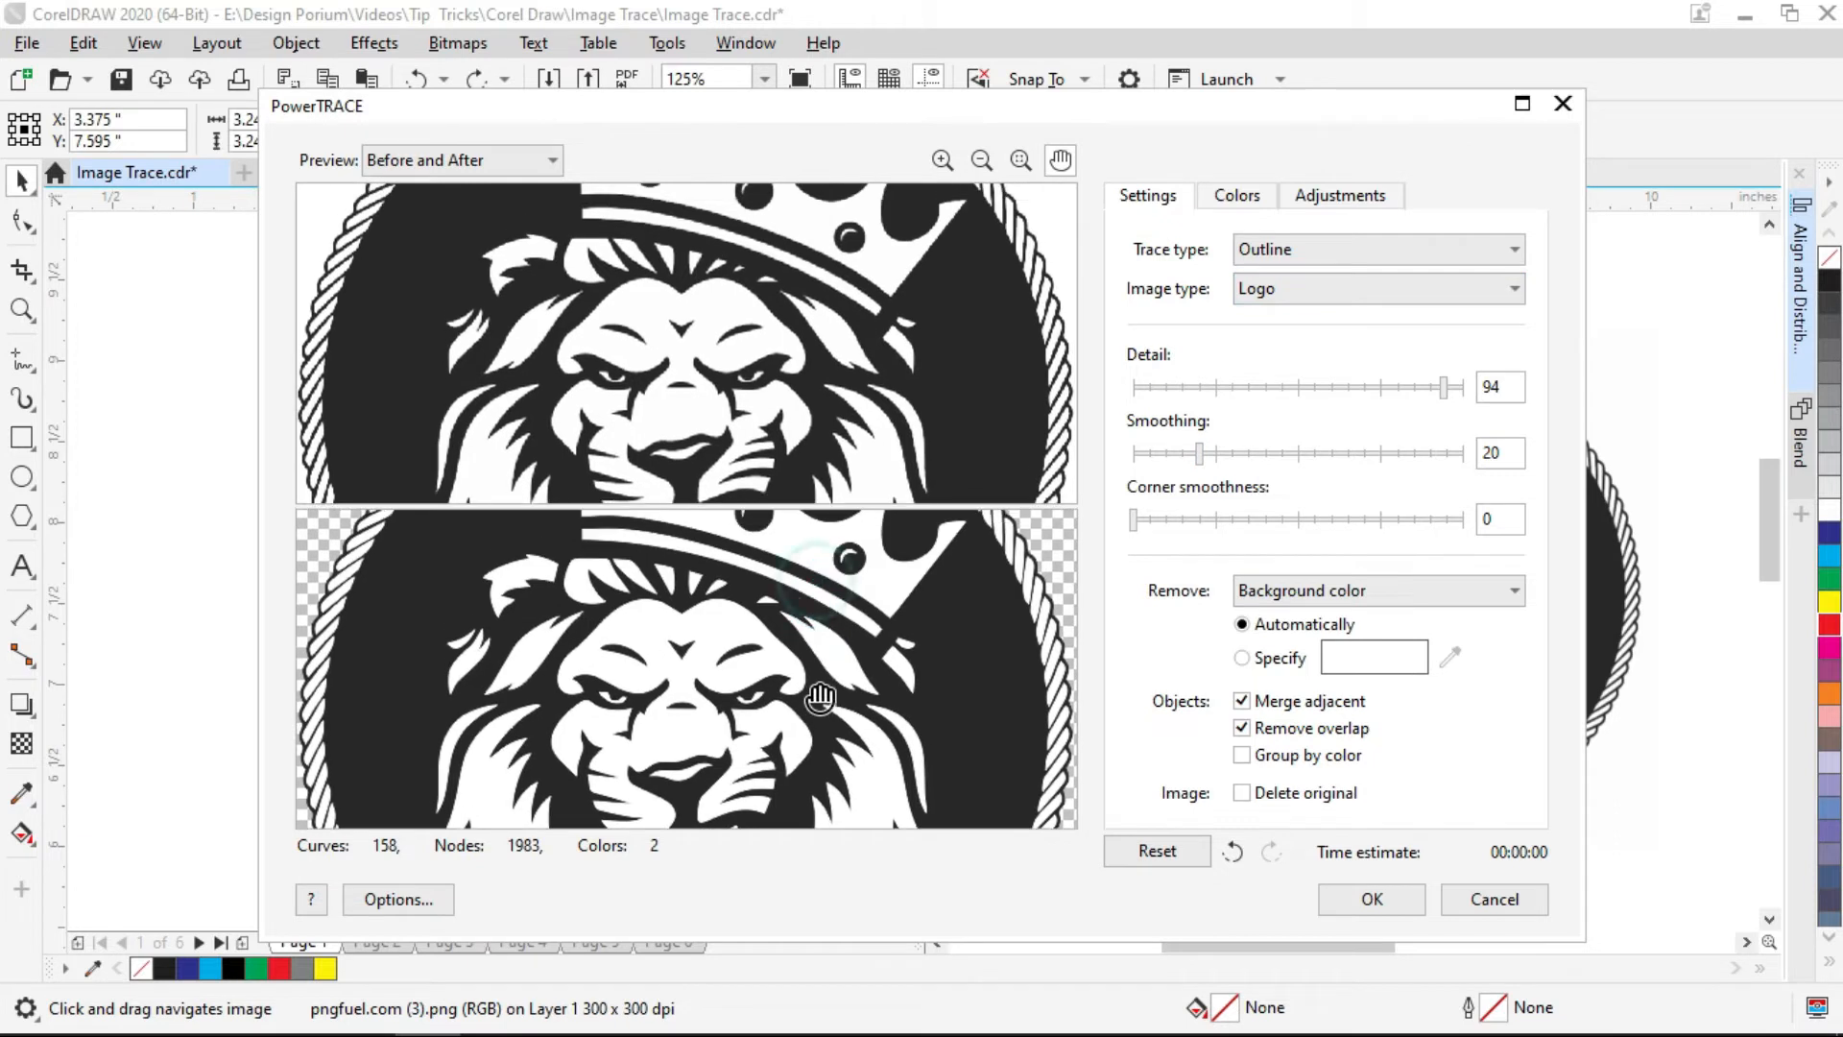
{"action": "left_click", "coordinate": [1373, 899]}
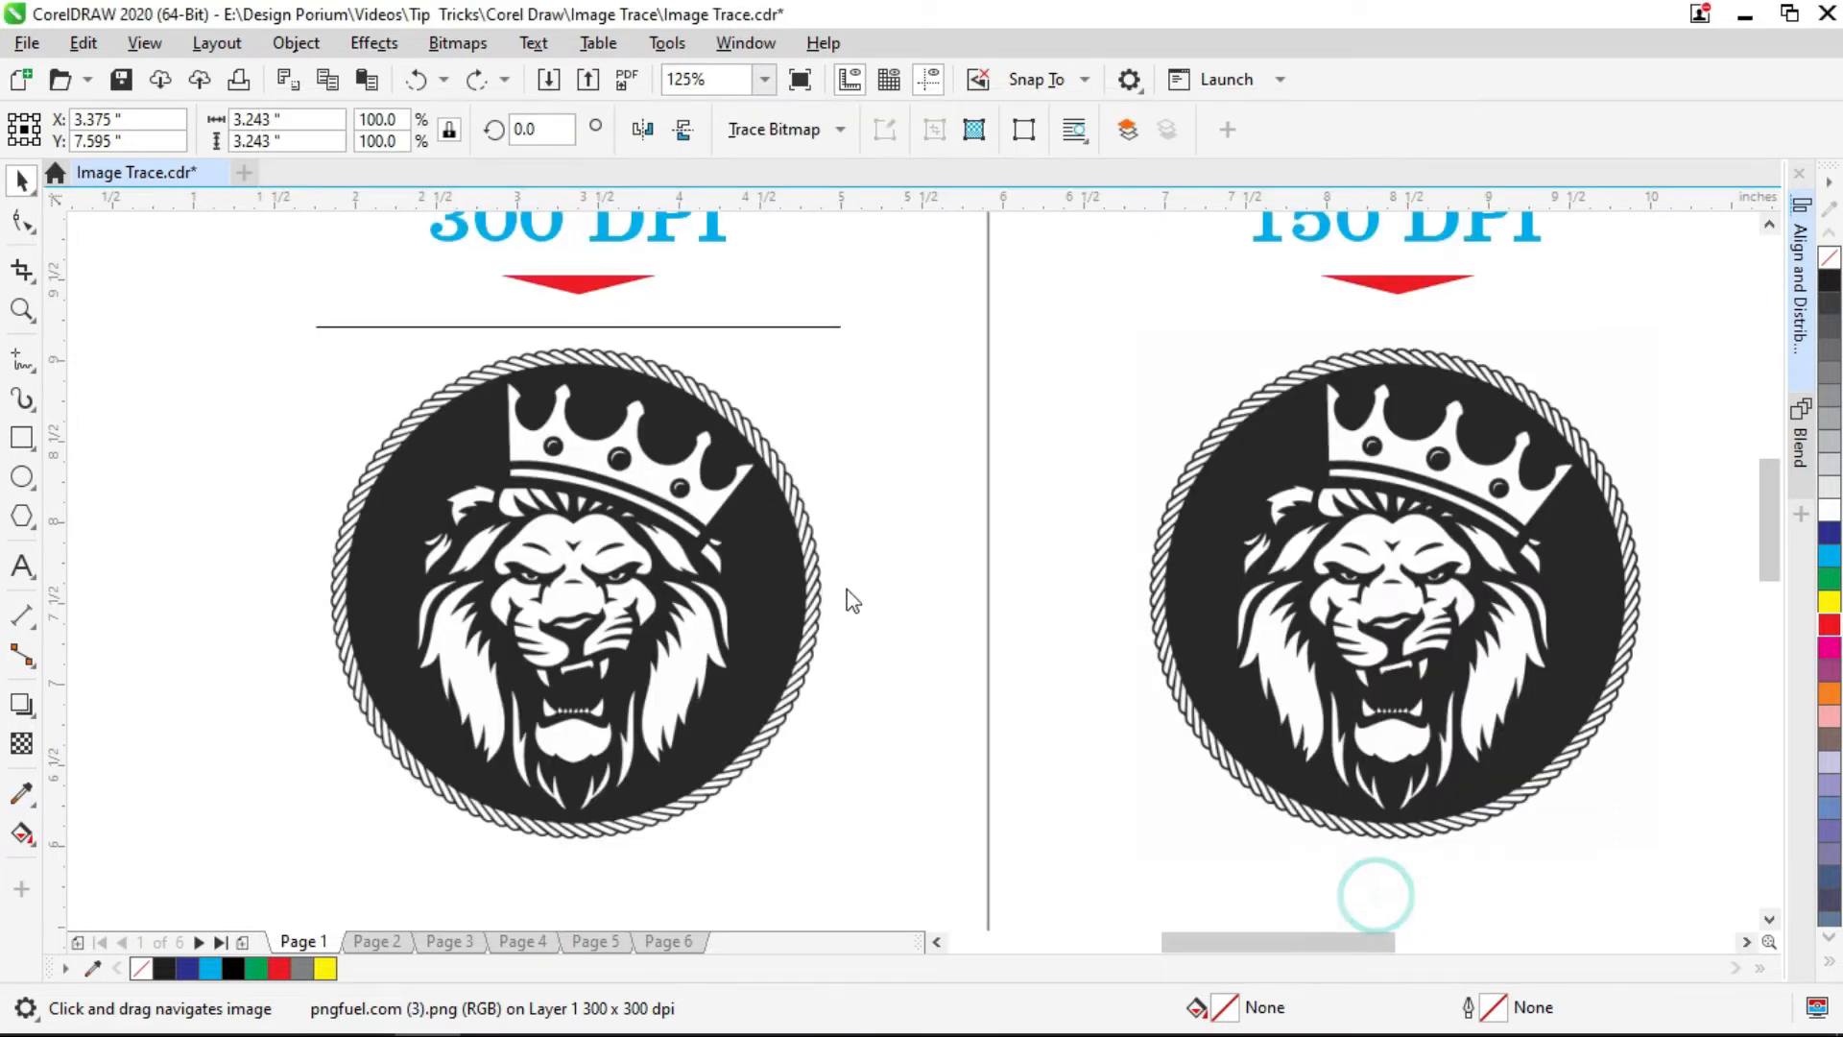
- Move the traced lion directly below the original 300 DPI image and deselect it
{"action": "scroll", "coordinate": [784, 485], "scroll_direction": "down", "scroll_amount": 3}
{"action": "mouse_move", "coordinate": [761, 532]}
{"action": "left_mouse_down"}
{"action": "mouse_move", "coordinate": [758, 825]}
{"action": "mouse_move", "coordinate": [764, 797]}
{"action": "left_mouse_up"}
{"action": "left_click", "coordinate": [822, 694]}
{"action": "scroll", "coordinate": [823, 694], "scroll_direction": "up", "scroll_amount": 2}
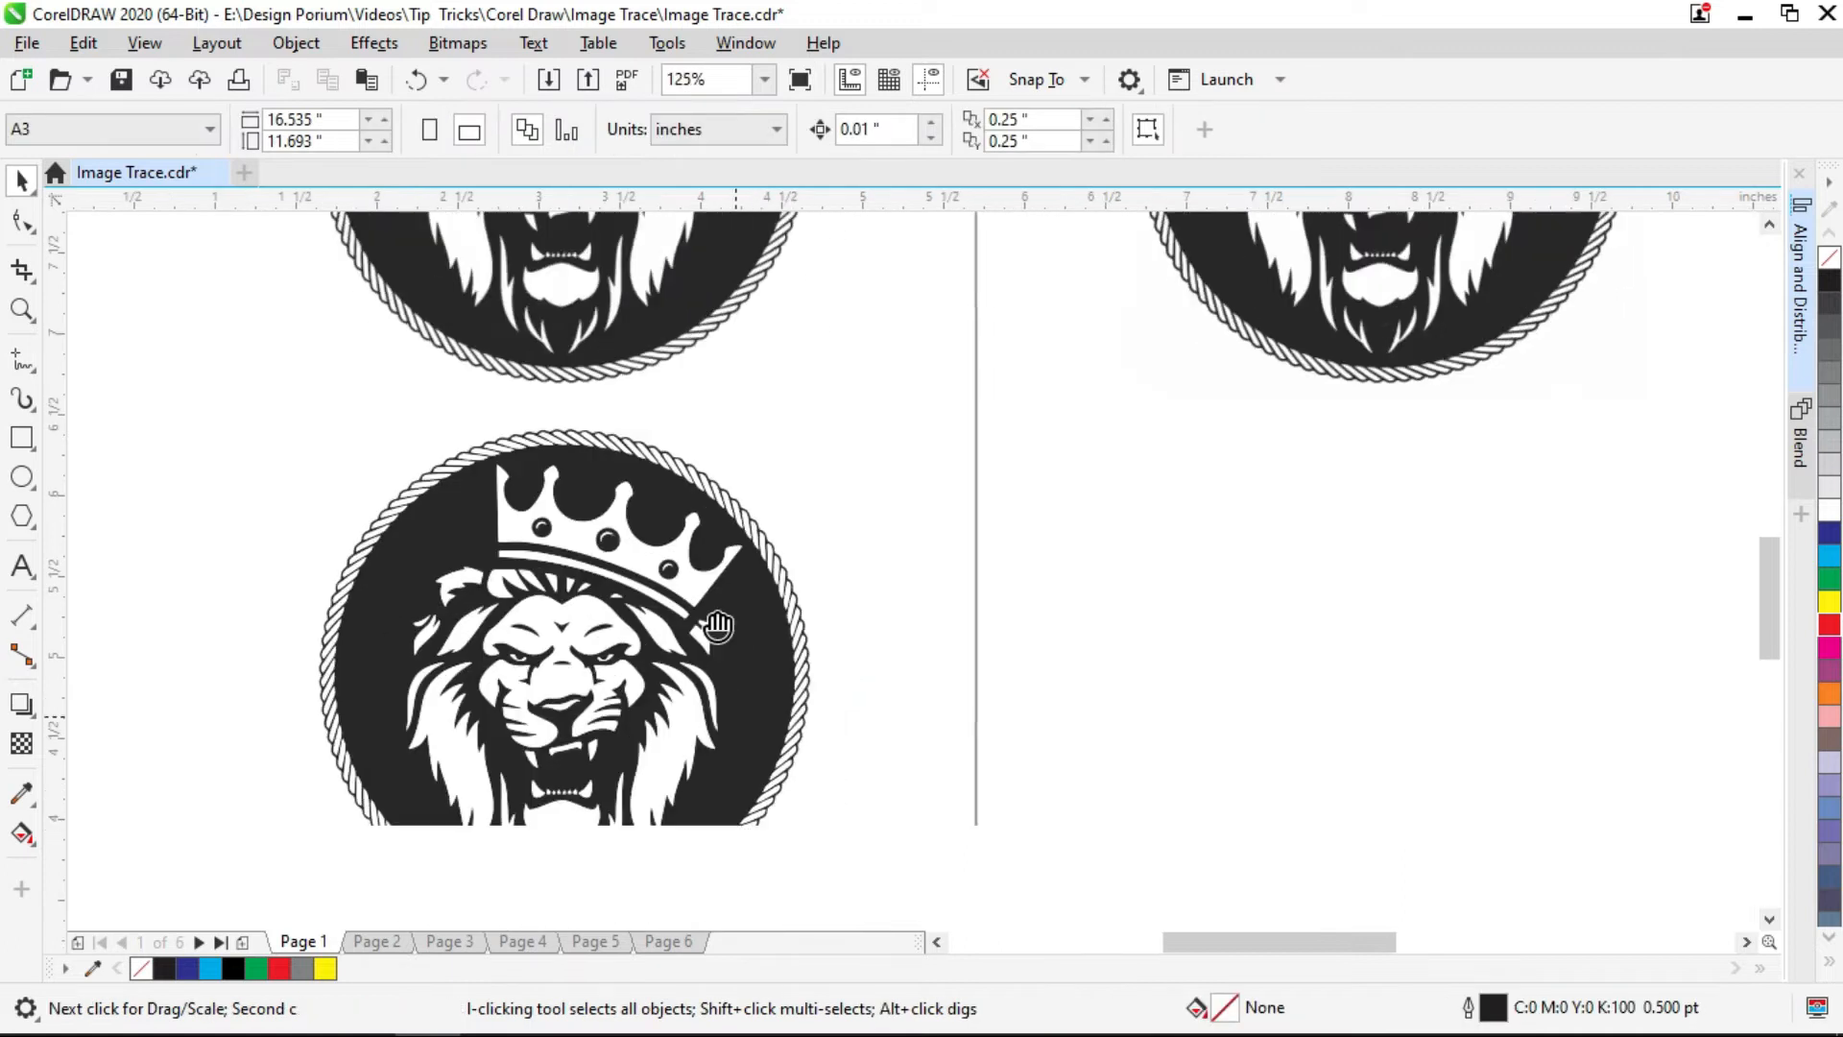
{"action": "left_click", "coordinate": [733, 465]}
{"action": "left_click", "coordinate": [876, 527]}
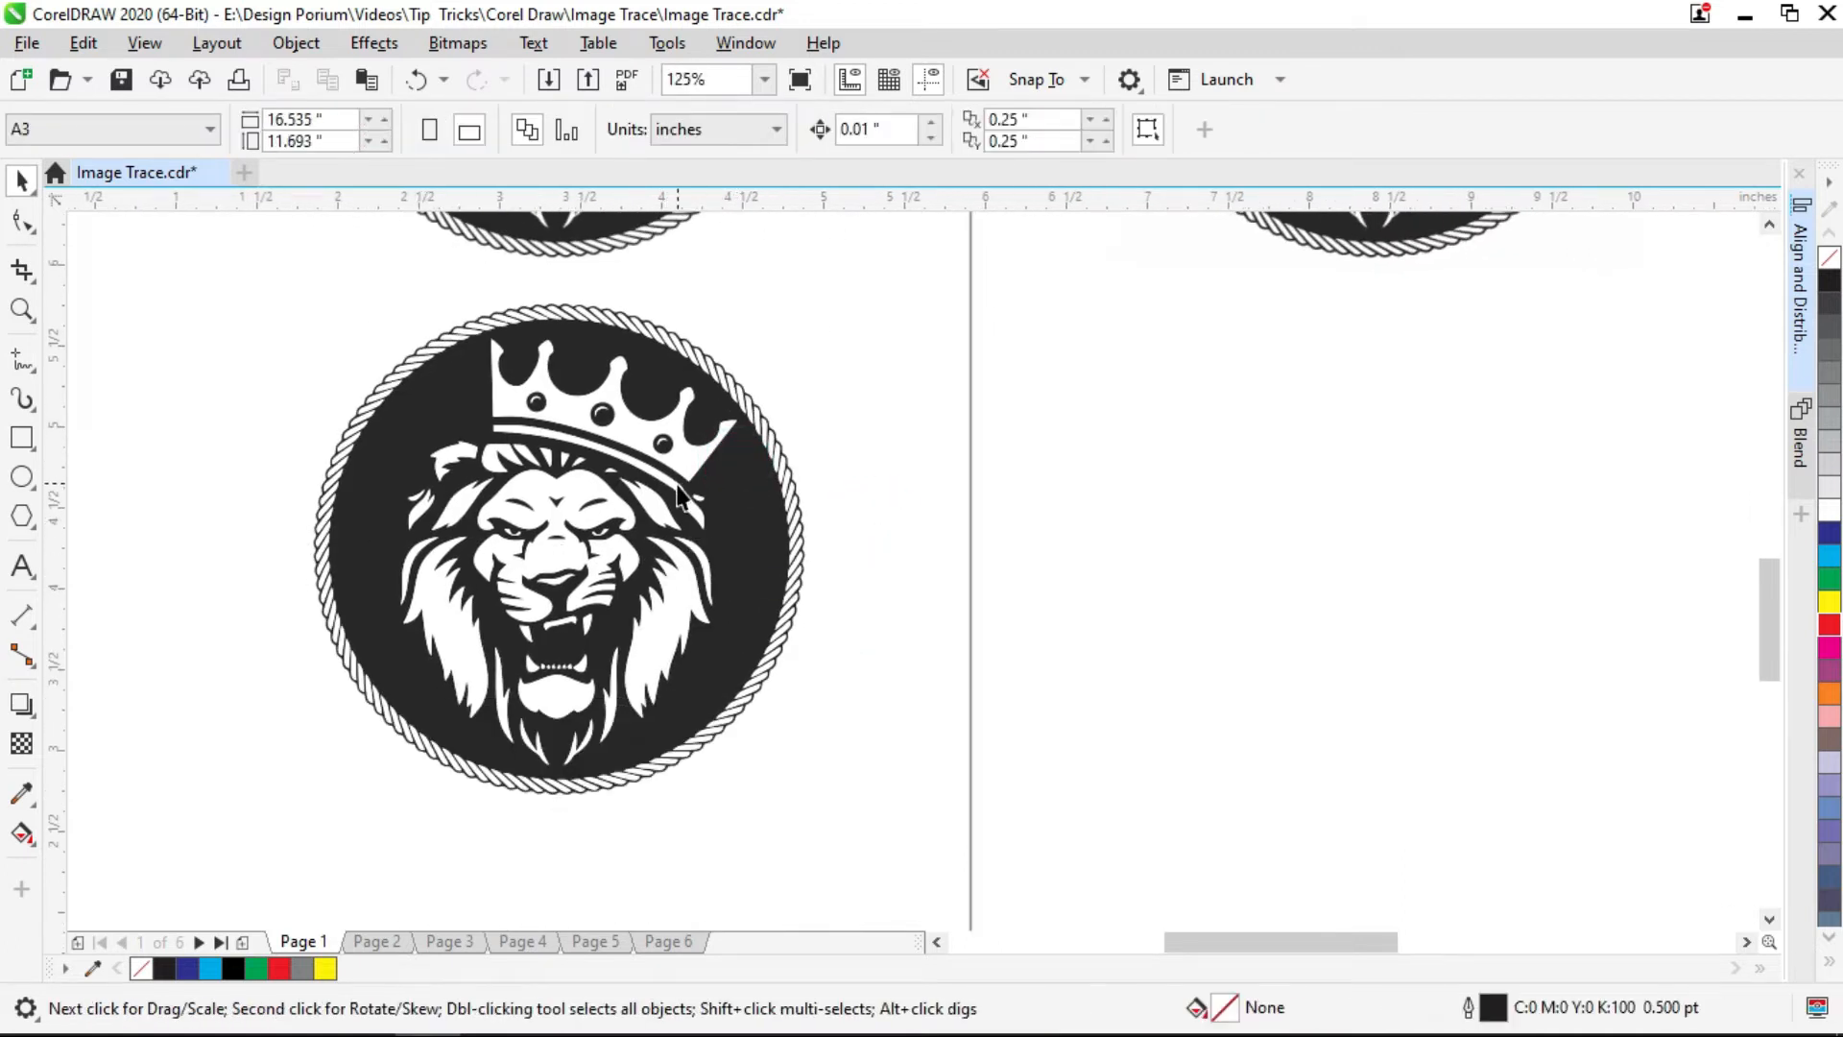
- Select the lion image under 150 DPI and run a Quick Trace on it
{"action": "scroll", "coordinate": [684, 494], "scroll_direction": "up", "scroll_amount": 3}
{"action": "scroll", "coordinate": [807, 514], "scroll_direction": "down", "scroll_amount": 2}
{"action": "scroll", "coordinate": [810, 424], "scroll_direction": "up", "scroll_amount": 1}
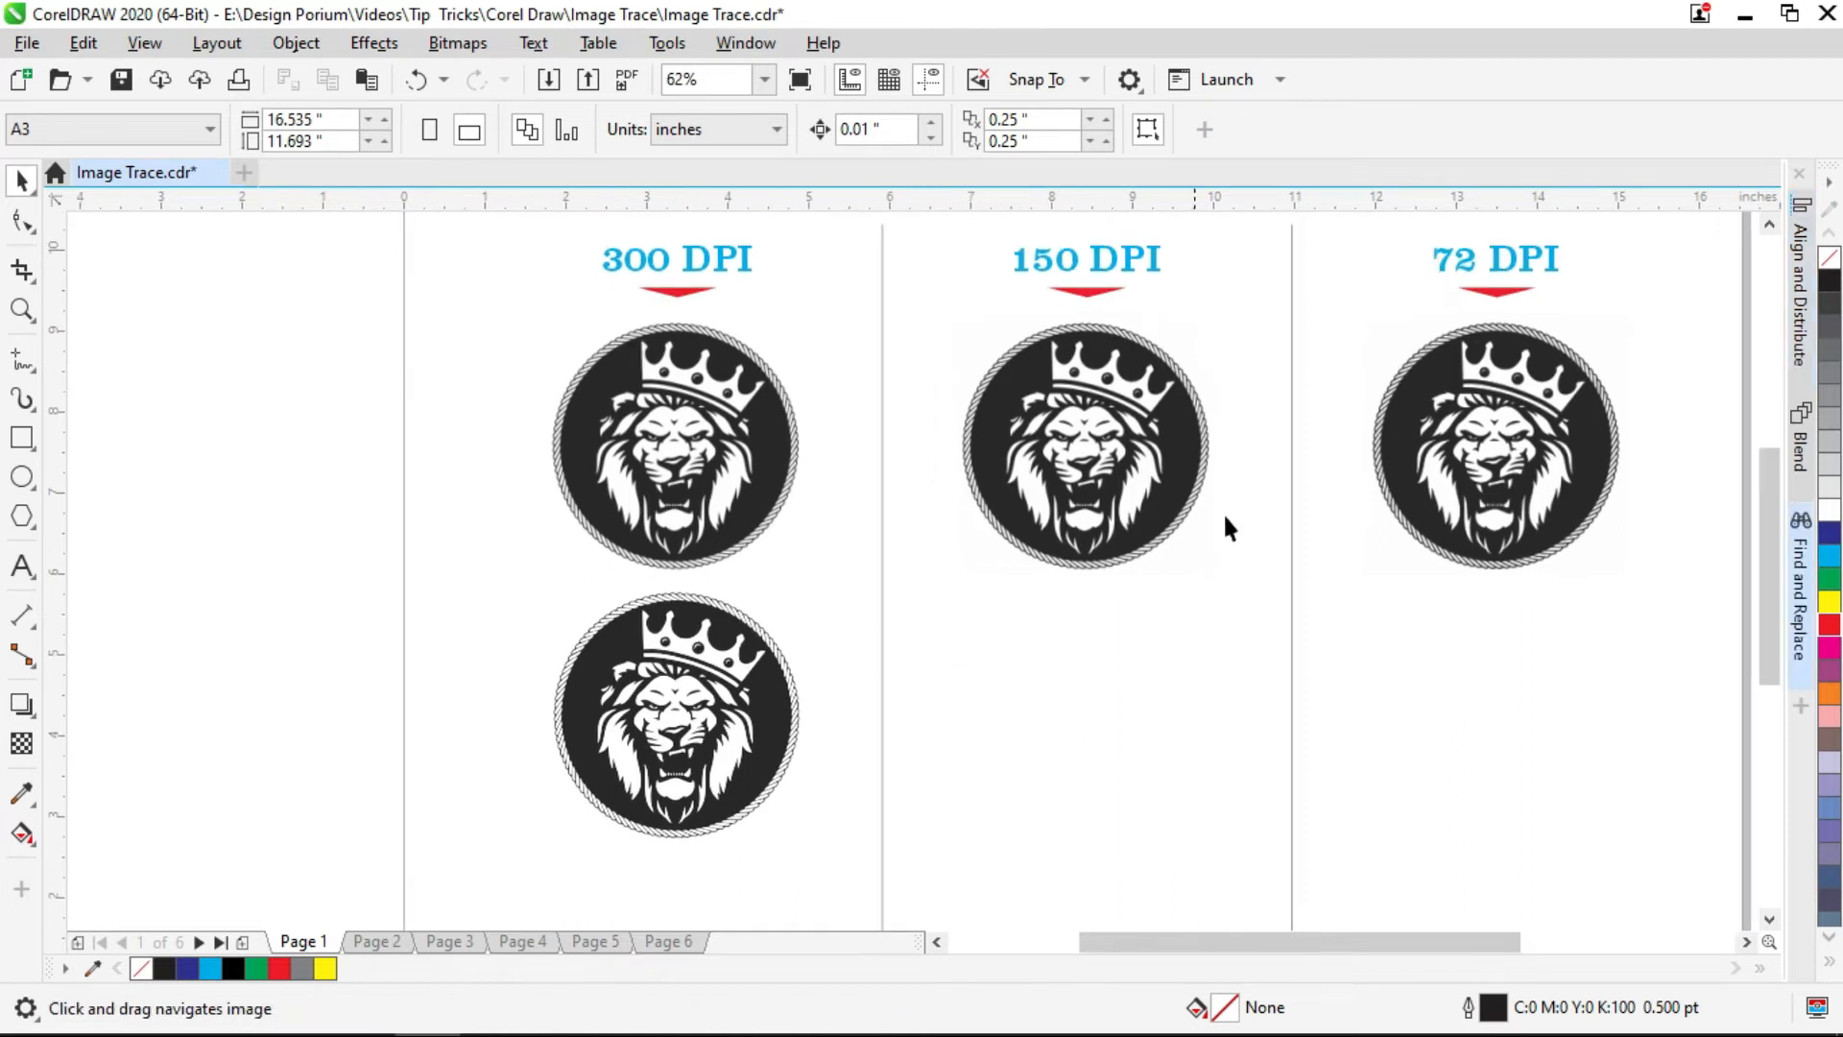
{"action": "scroll", "coordinate": [1142, 403], "scroll_direction": "up", "scroll_amount": 1}
{"action": "scroll", "coordinate": [1143, 403], "scroll_direction": "right", "scroll_amount": 2}
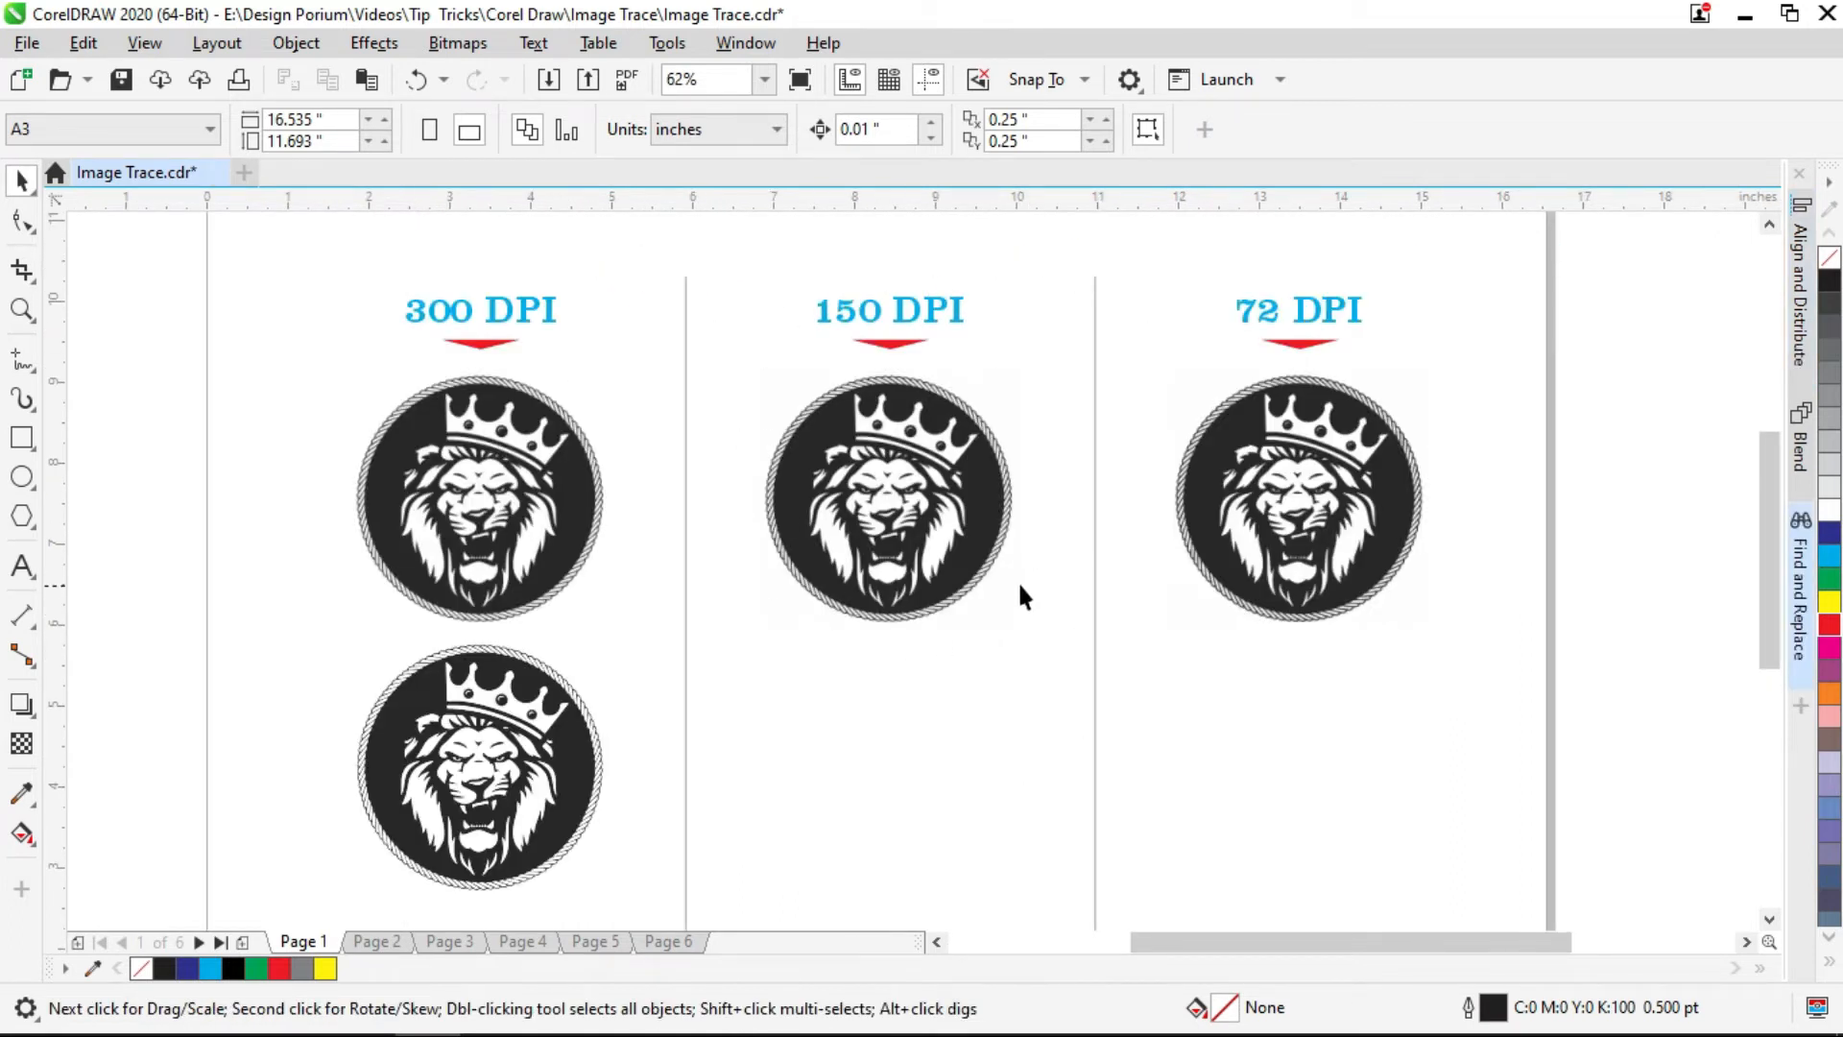
{"action": "scroll", "coordinate": [899, 565], "scroll_direction": "up", "scroll_amount": 2}
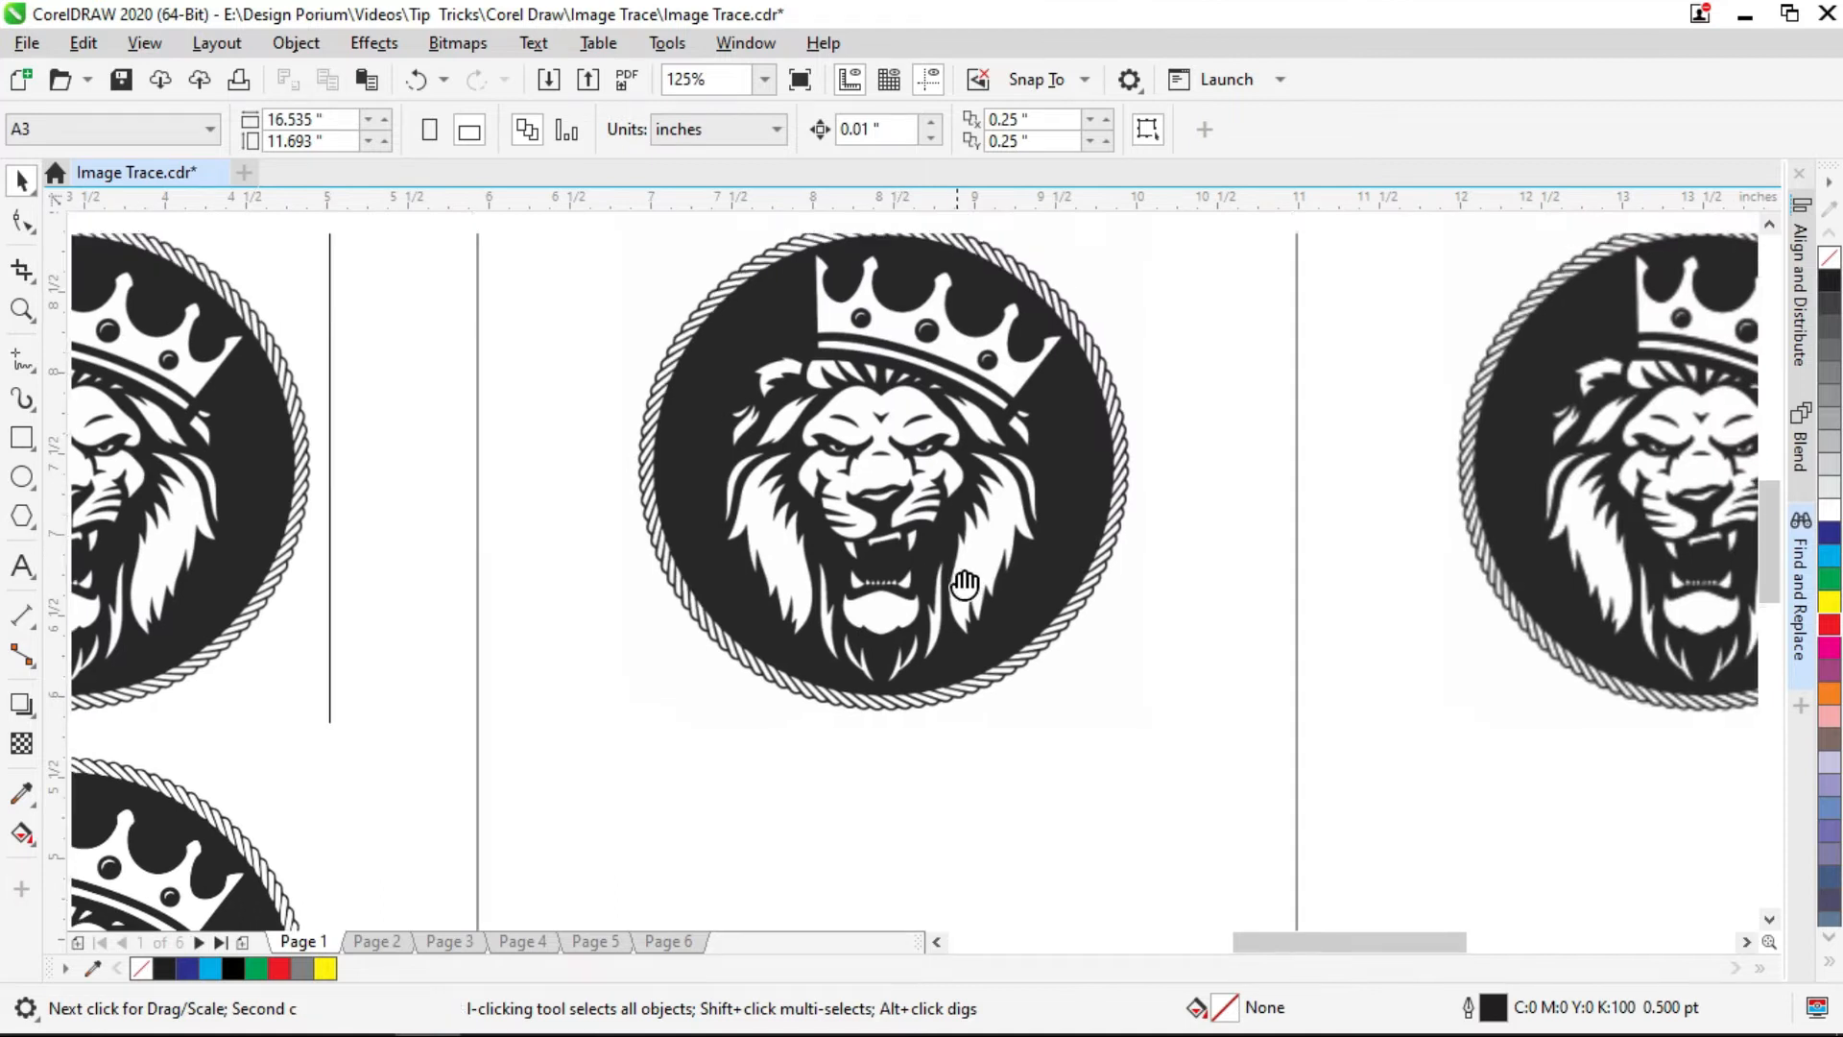
{"action": "scroll", "coordinate": [950, 576], "scroll_direction": "up", "scroll_amount": 1}
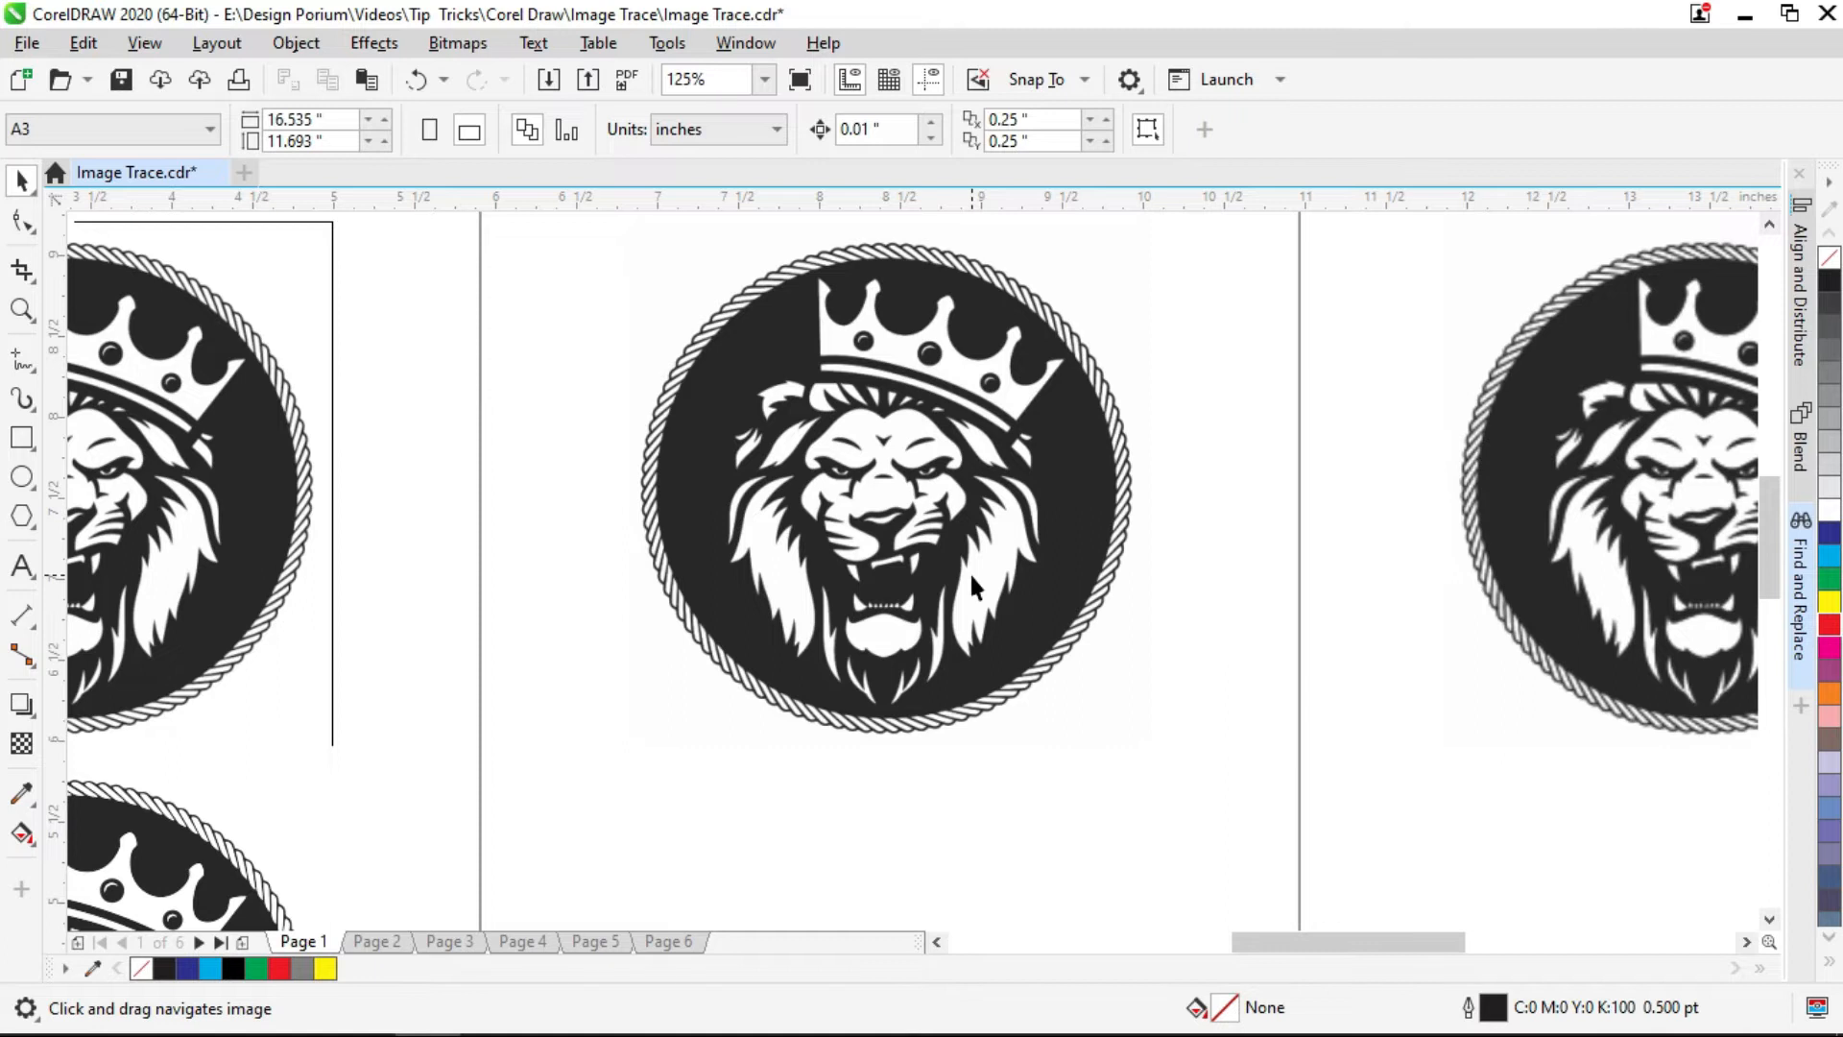
{"action": "left_click_drag", "start_coordinate": [972, 576], "coordinate": [845, 590]}
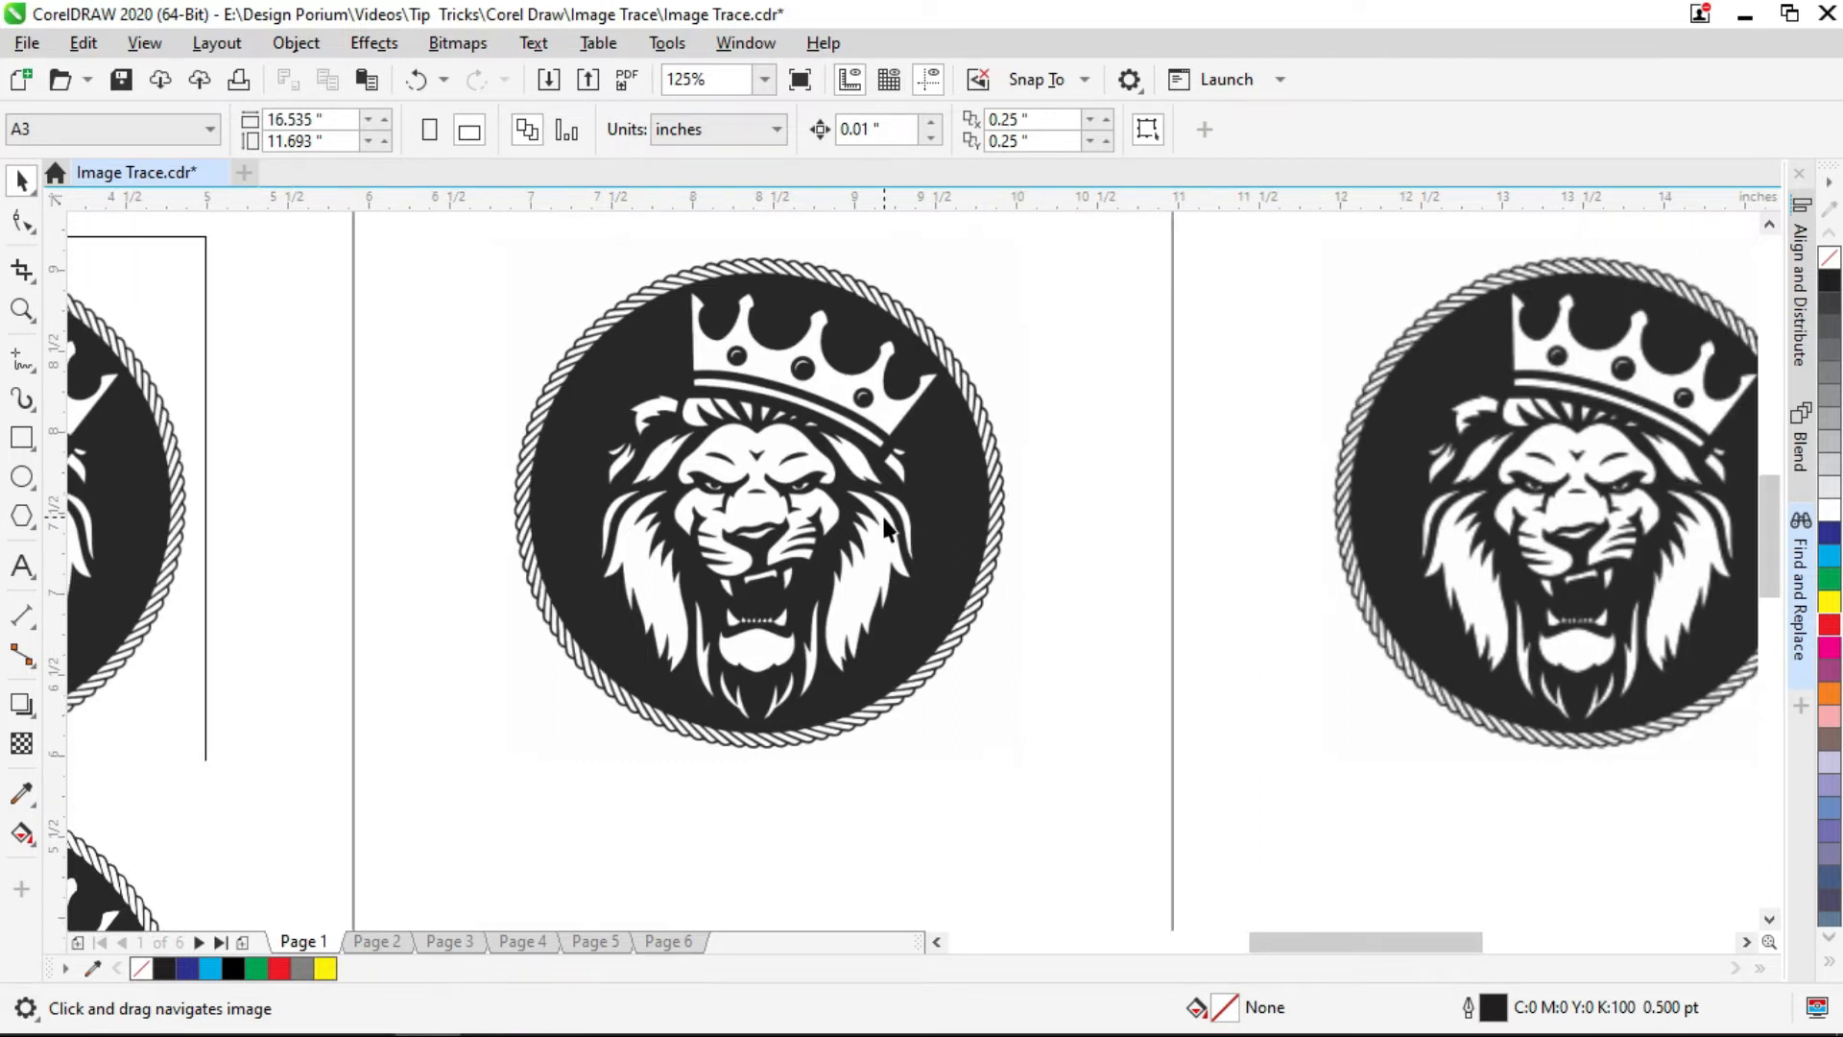
{"action": "left_click", "coordinate": [883, 527]}
{"action": "left_click_drag", "start_coordinate": [923, 498], "coordinate": [838, 531]}
{"action": "left_click", "coordinate": [787, 136]}
{"action": "left_click", "coordinate": [820, 167]}
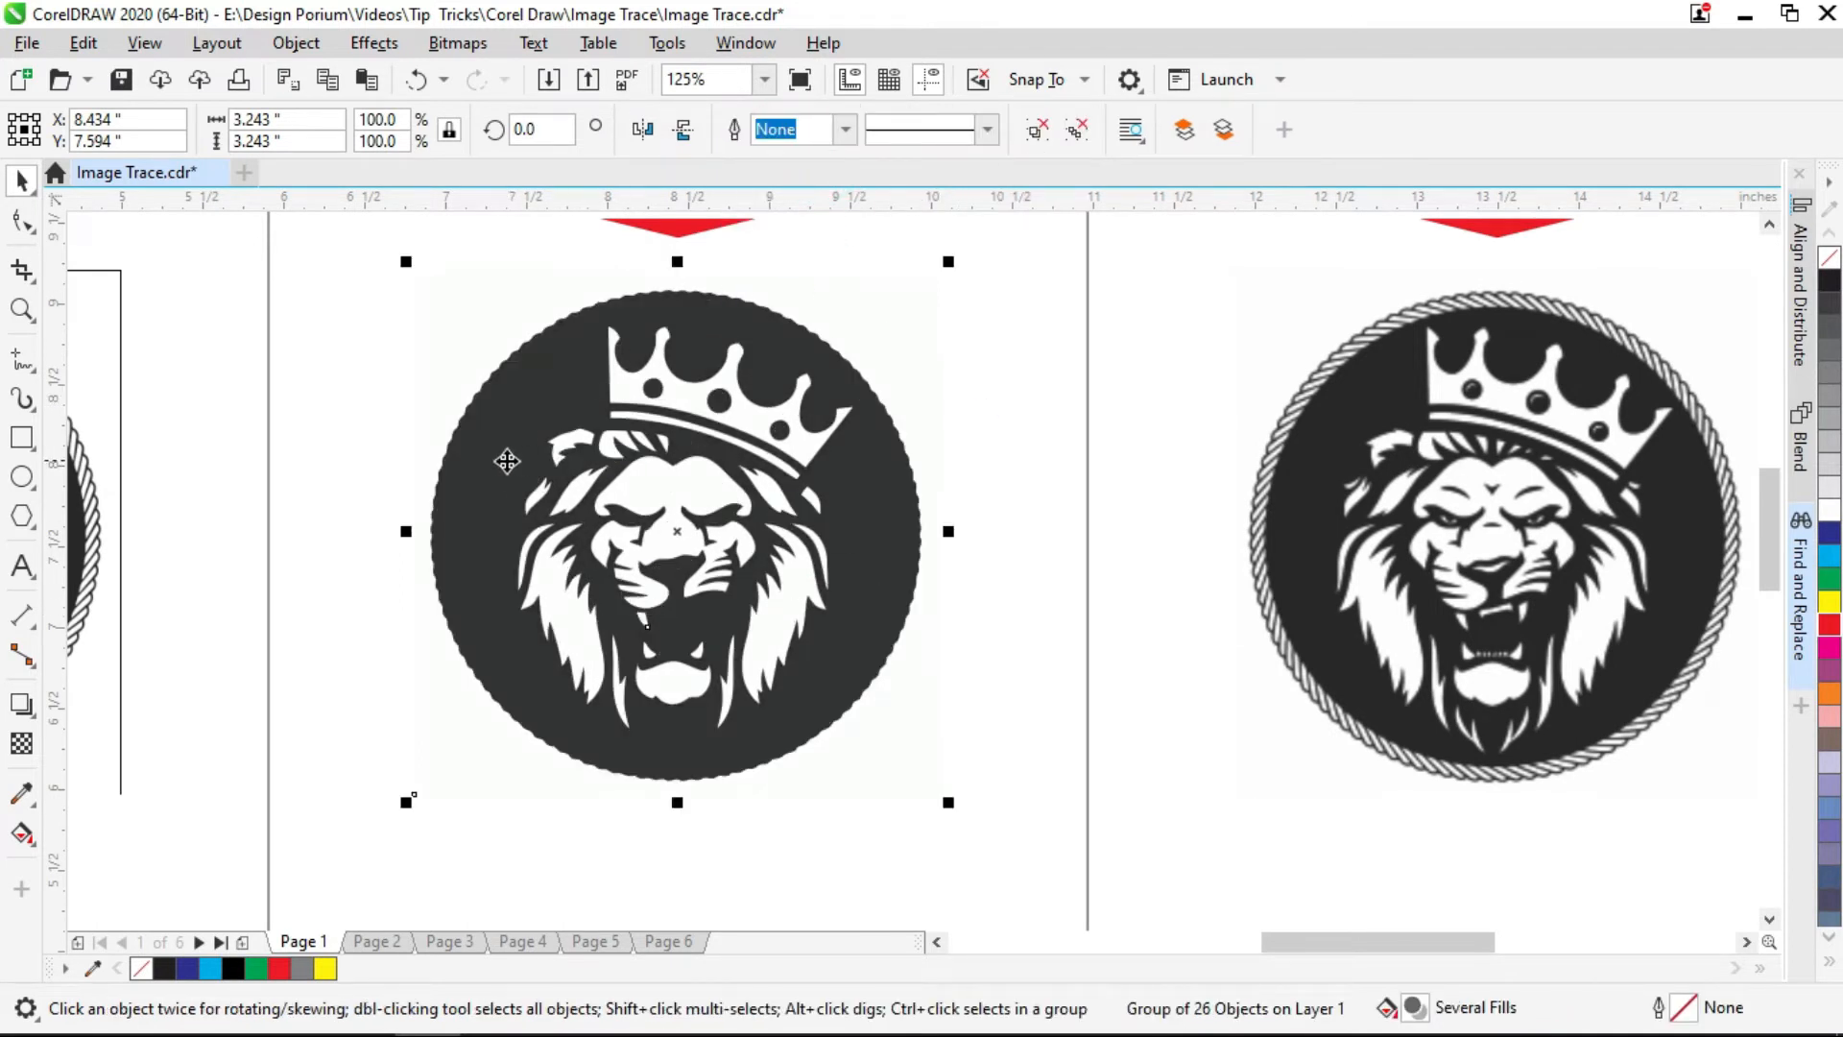
- Compare the quick-traced 150 DPI lion with the 300 DPI original and undo the Quick Trace
{"action": "left_click_drag", "start_coordinate": [502, 461], "coordinate": [1012, 513]}
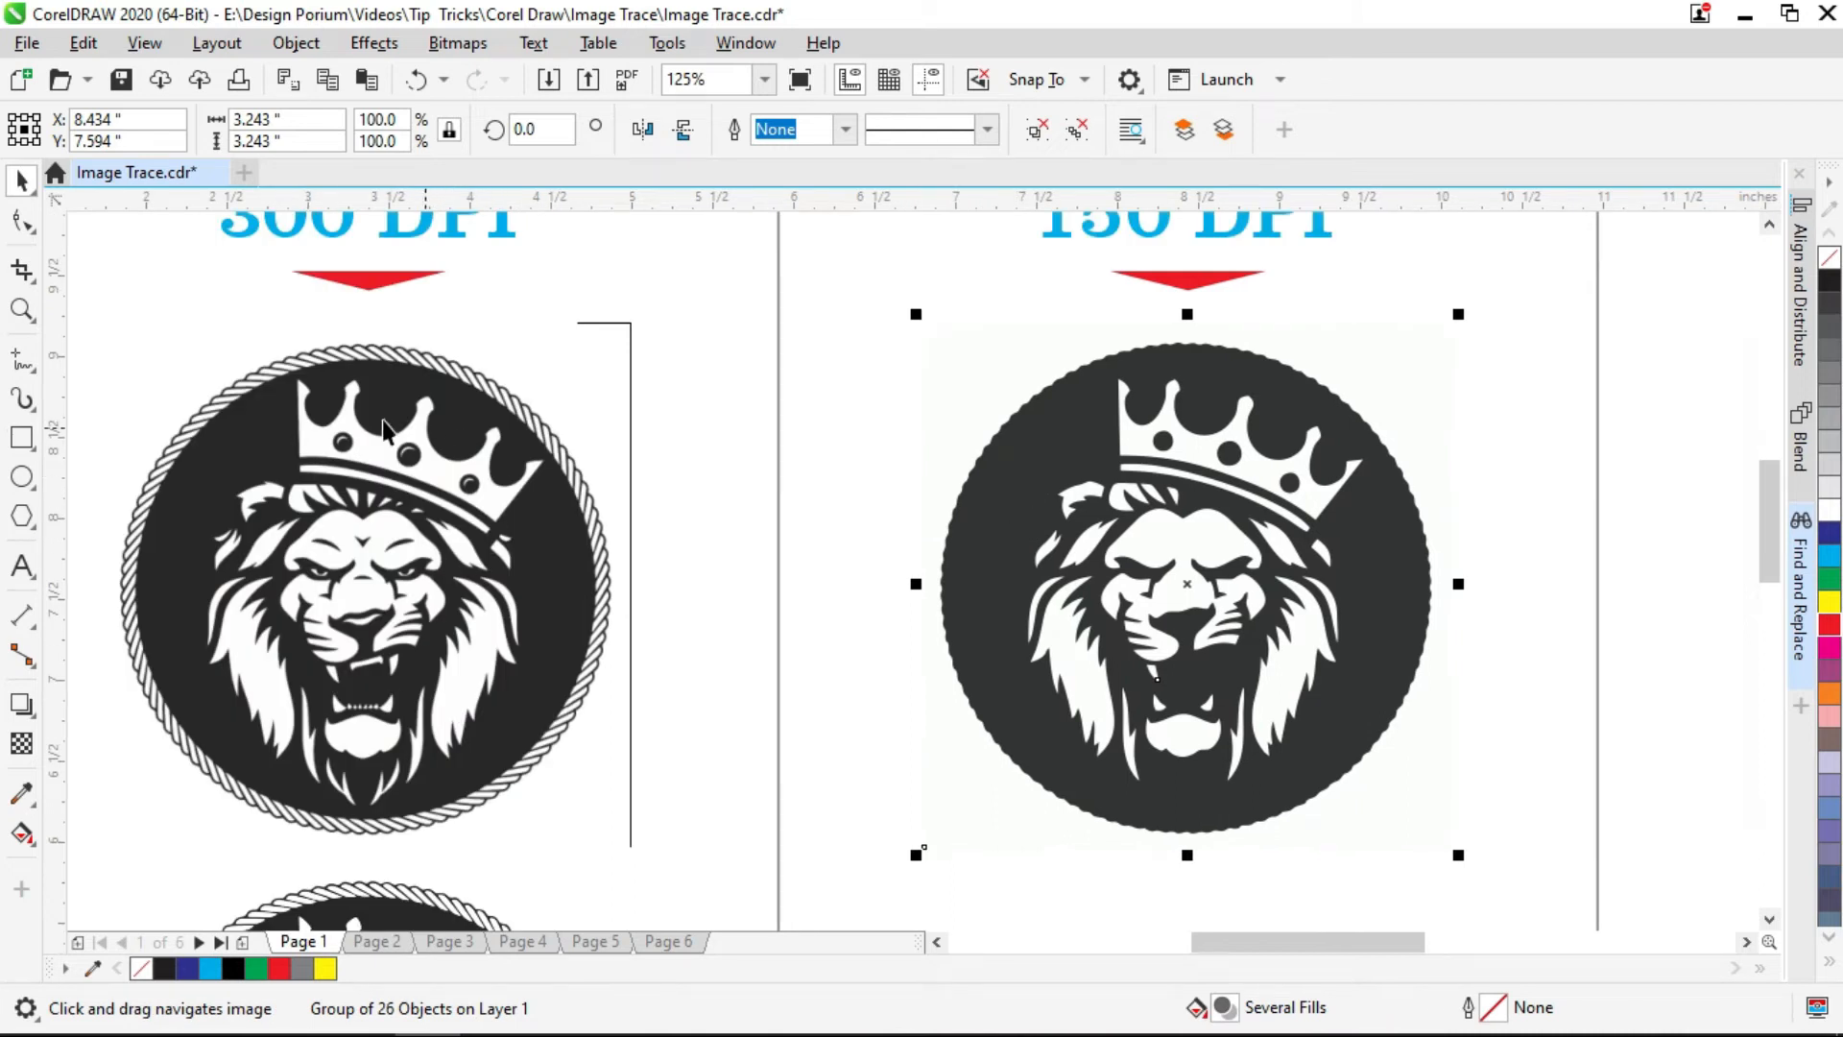
{"action": "left_click_drag", "start_coordinate": [1233, 636], "coordinate": [1039, 560]}
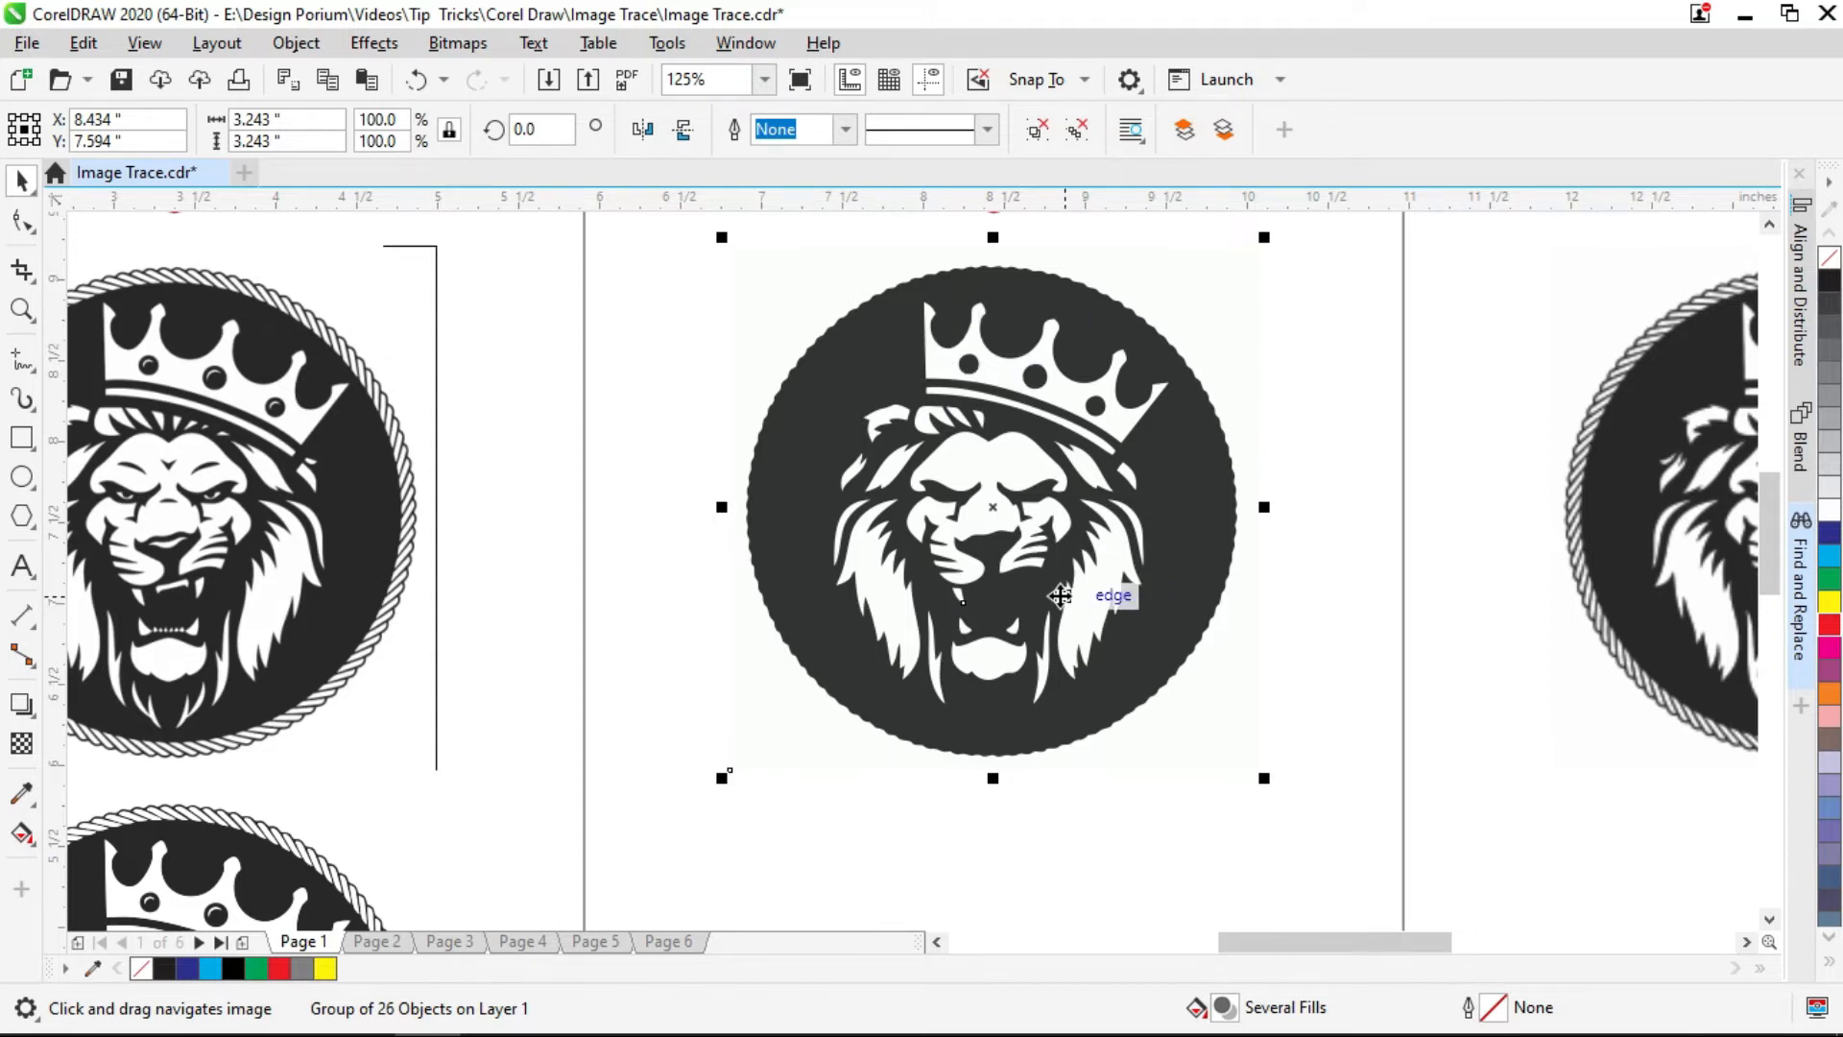
{"action": "left_click_drag", "start_coordinate": [1077, 582], "coordinate": [901, 579]}
{"action": "left_click", "coordinate": [1114, 415]}
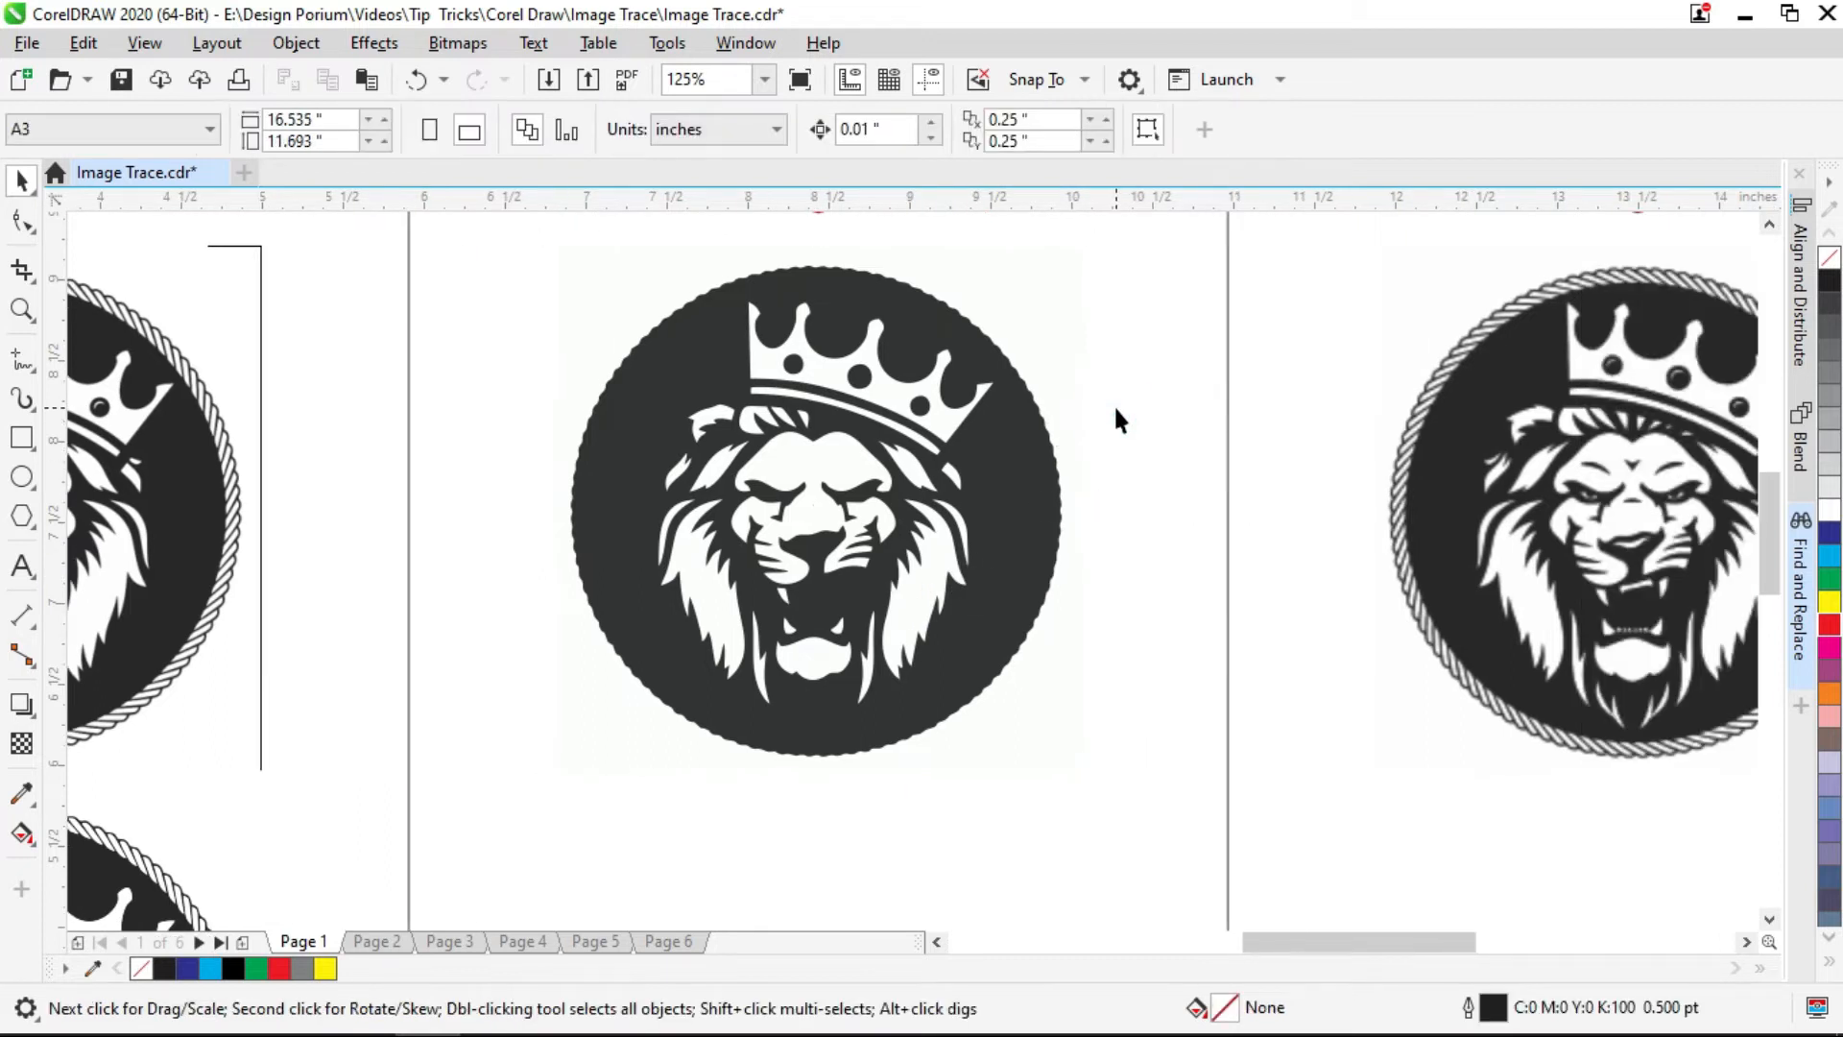
{"action": "key", "text": "ctrl+z"}
- Select the 150 DPI lion image and start an Outline Trace with the Line Art preset
{"action": "left_click", "coordinate": [1125, 428]}
{"action": "left_click", "coordinate": [1002, 435]}
{"action": "left_click_drag", "start_coordinate": [912, 293], "coordinate": [768, 298]}
{"action": "left_click", "coordinate": [841, 129]}
{"action": "mouse_move", "coordinate": [860, 226]}
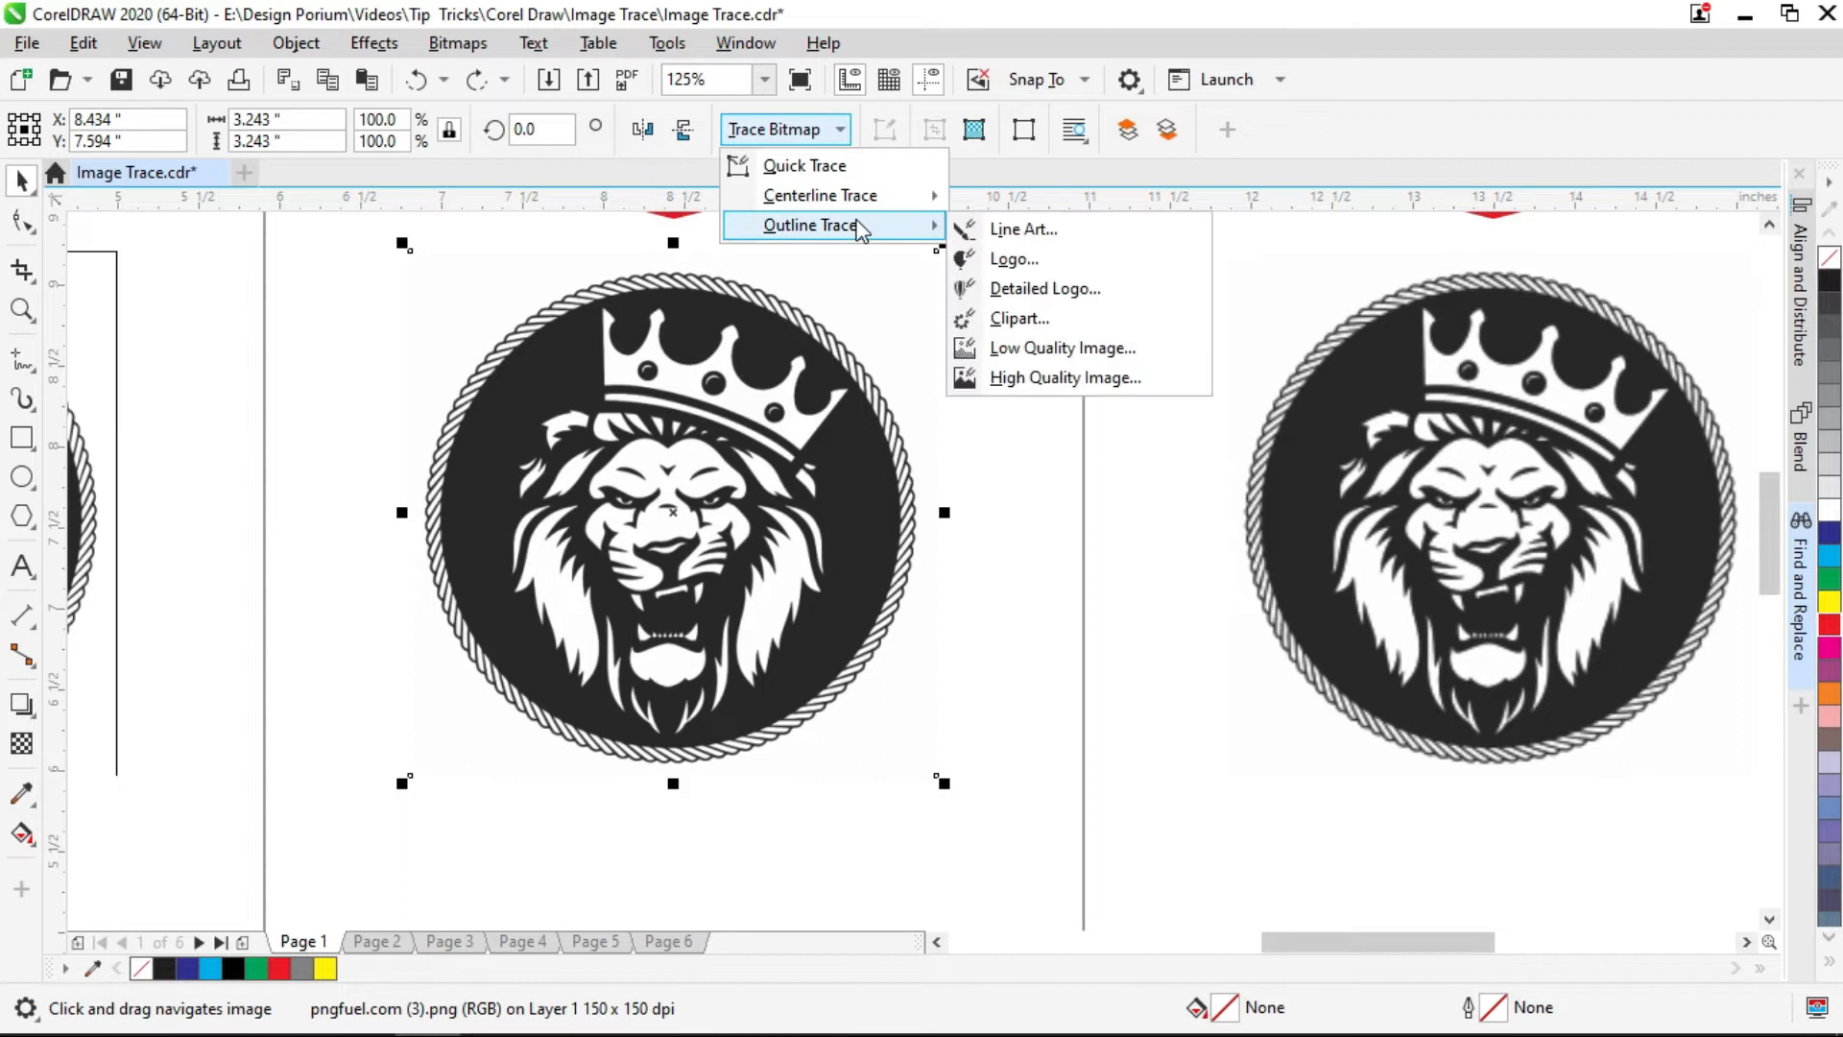
{"action": "left_click", "coordinate": [1119, 237]}
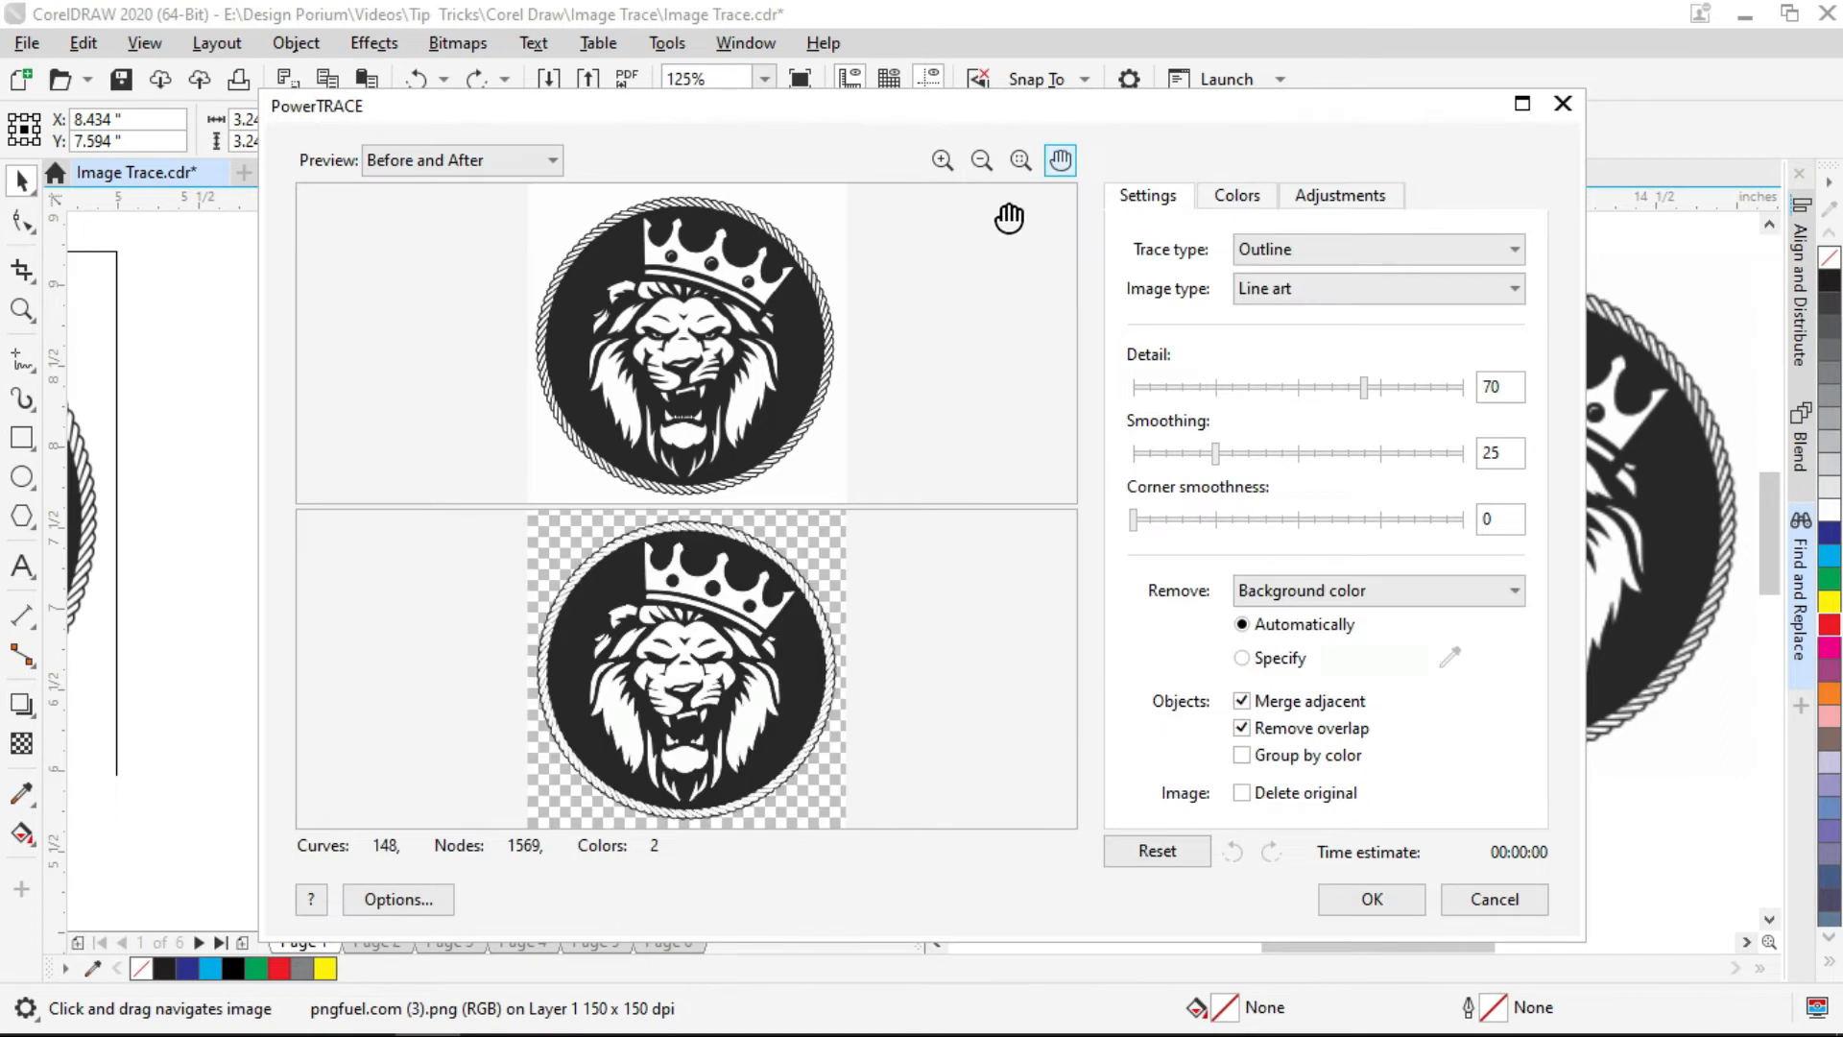
- Try Detail values of 87 and 100 for the Line art trace and settle on 95, checking the lion's face
{"action": "left_click", "coordinate": [942, 160]}
{"action": "left_click", "coordinate": [662, 705]}
{"action": "left_click", "coordinate": [696, 677]}
{"action": "left_click", "coordinate": [715, 662]}
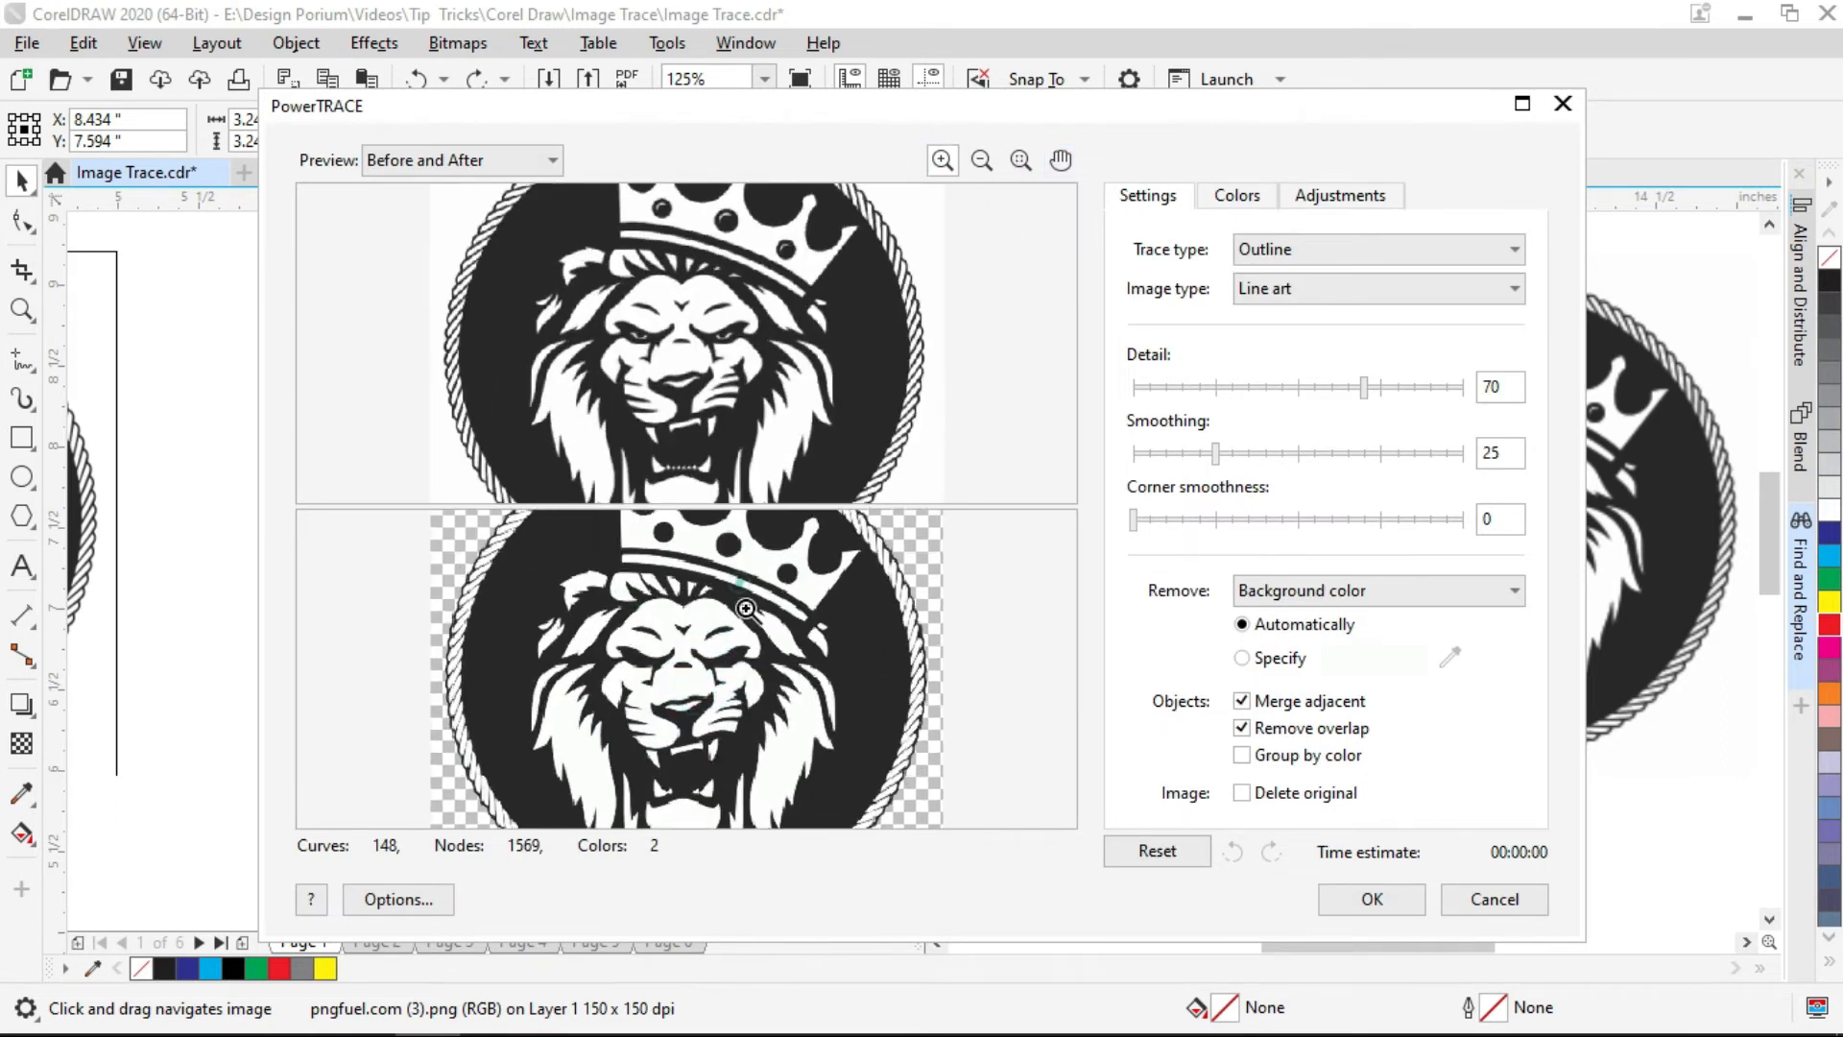
{"action": "left_click", "coordinate": [746, 564]}
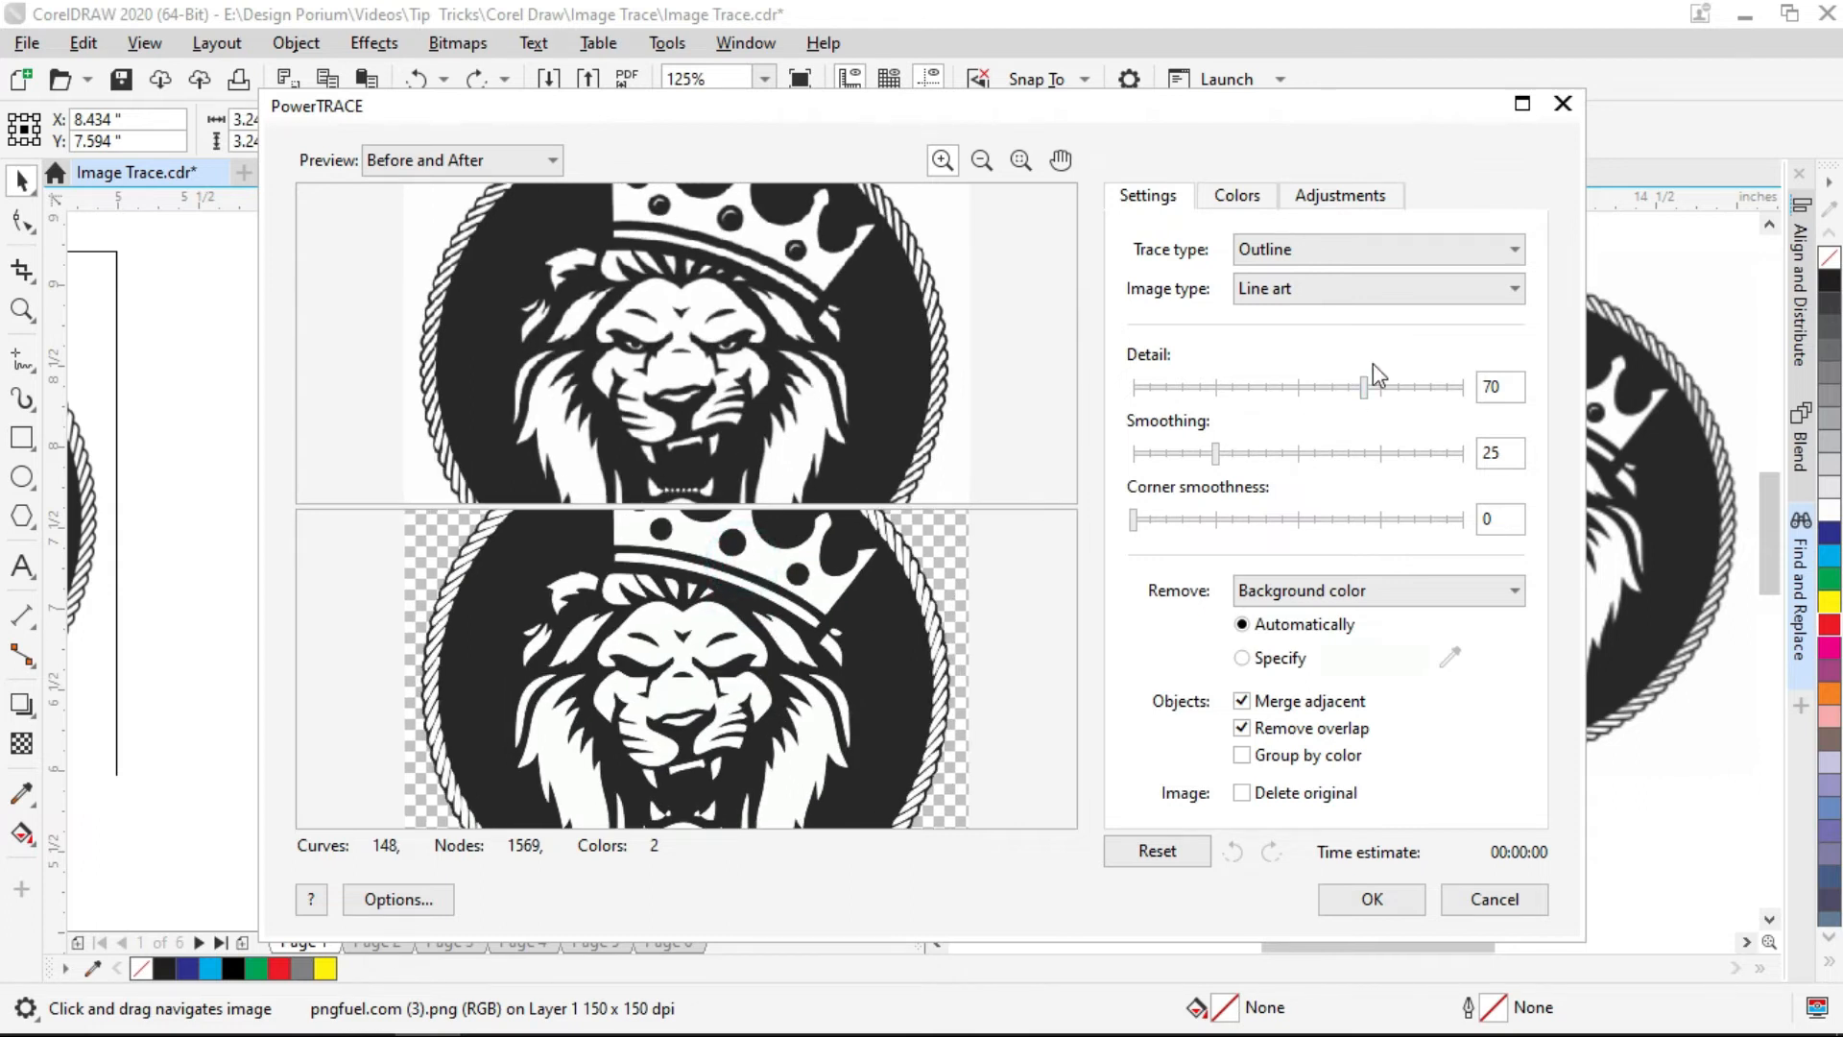
{"action": "left_click", "coordinate": [1421, 386]}
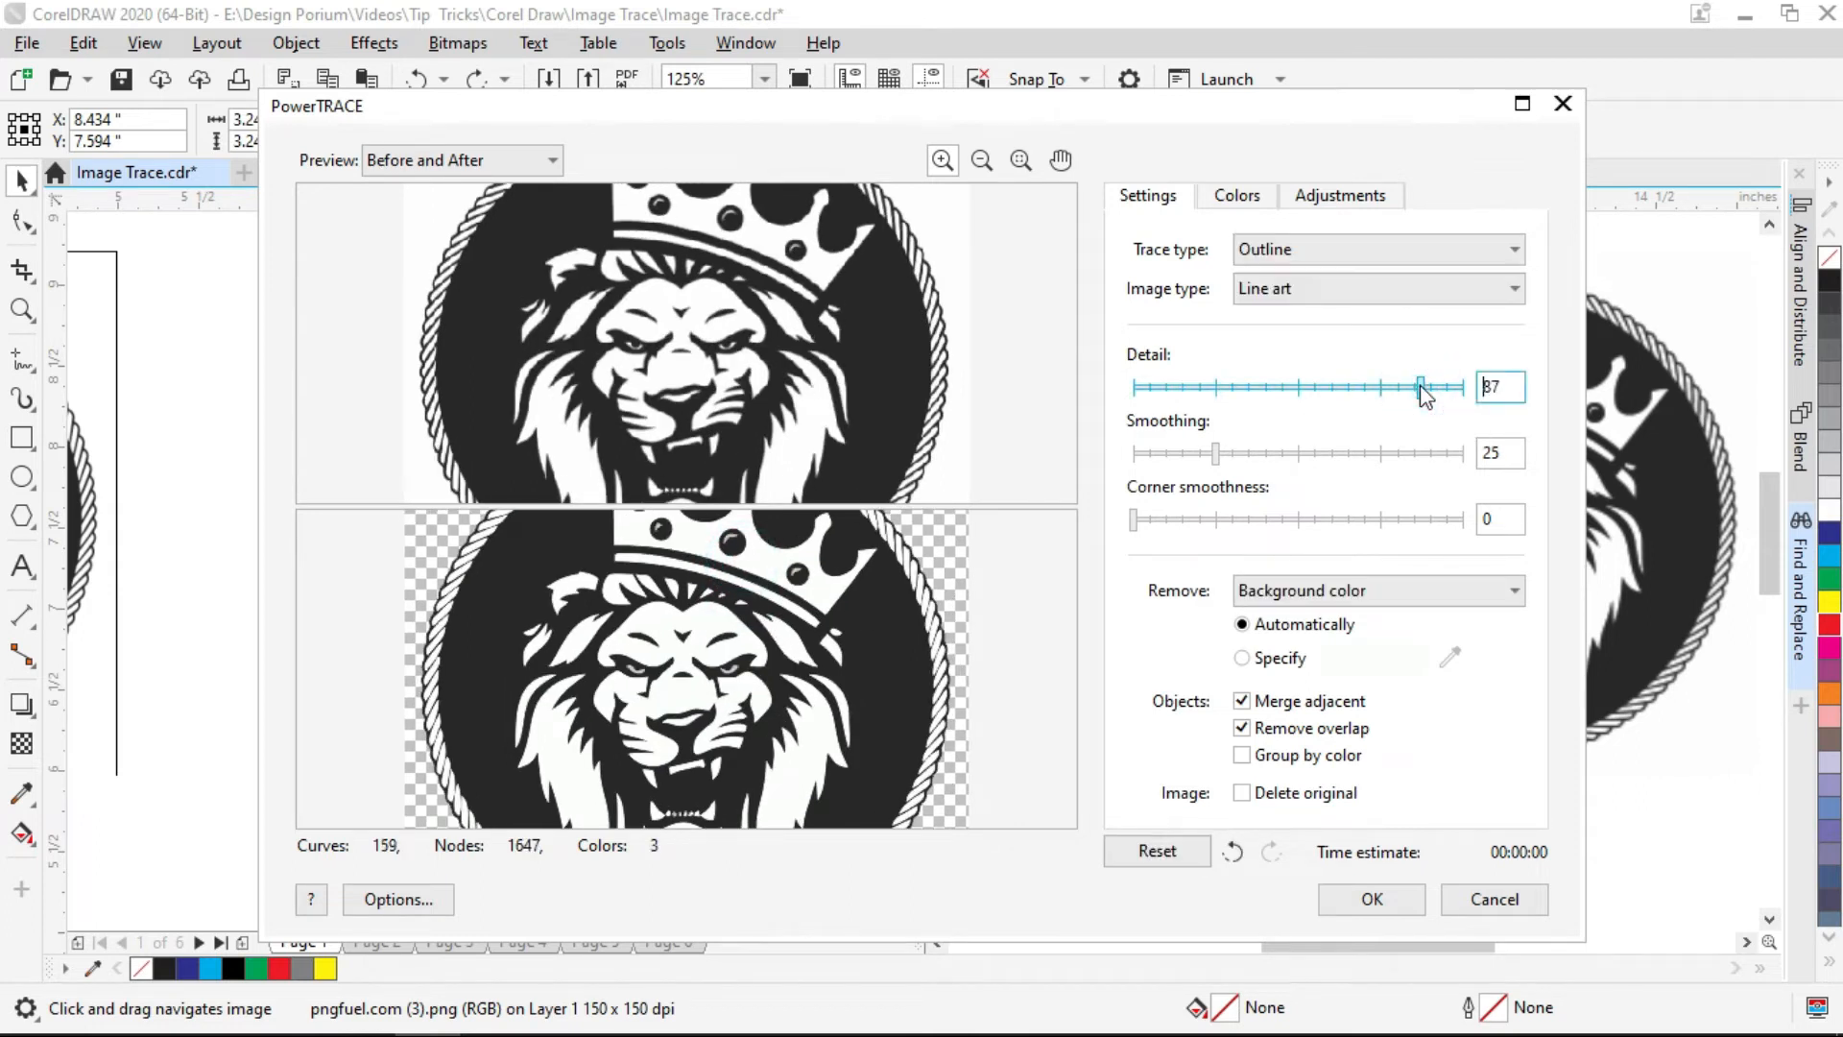
{"action": "left_click", "coordinate": [1454, 387]}
{"action": "left_click", "coordinate": [1460, 384]}
{"action": "left_click", "coordinate": [1476, 384]}
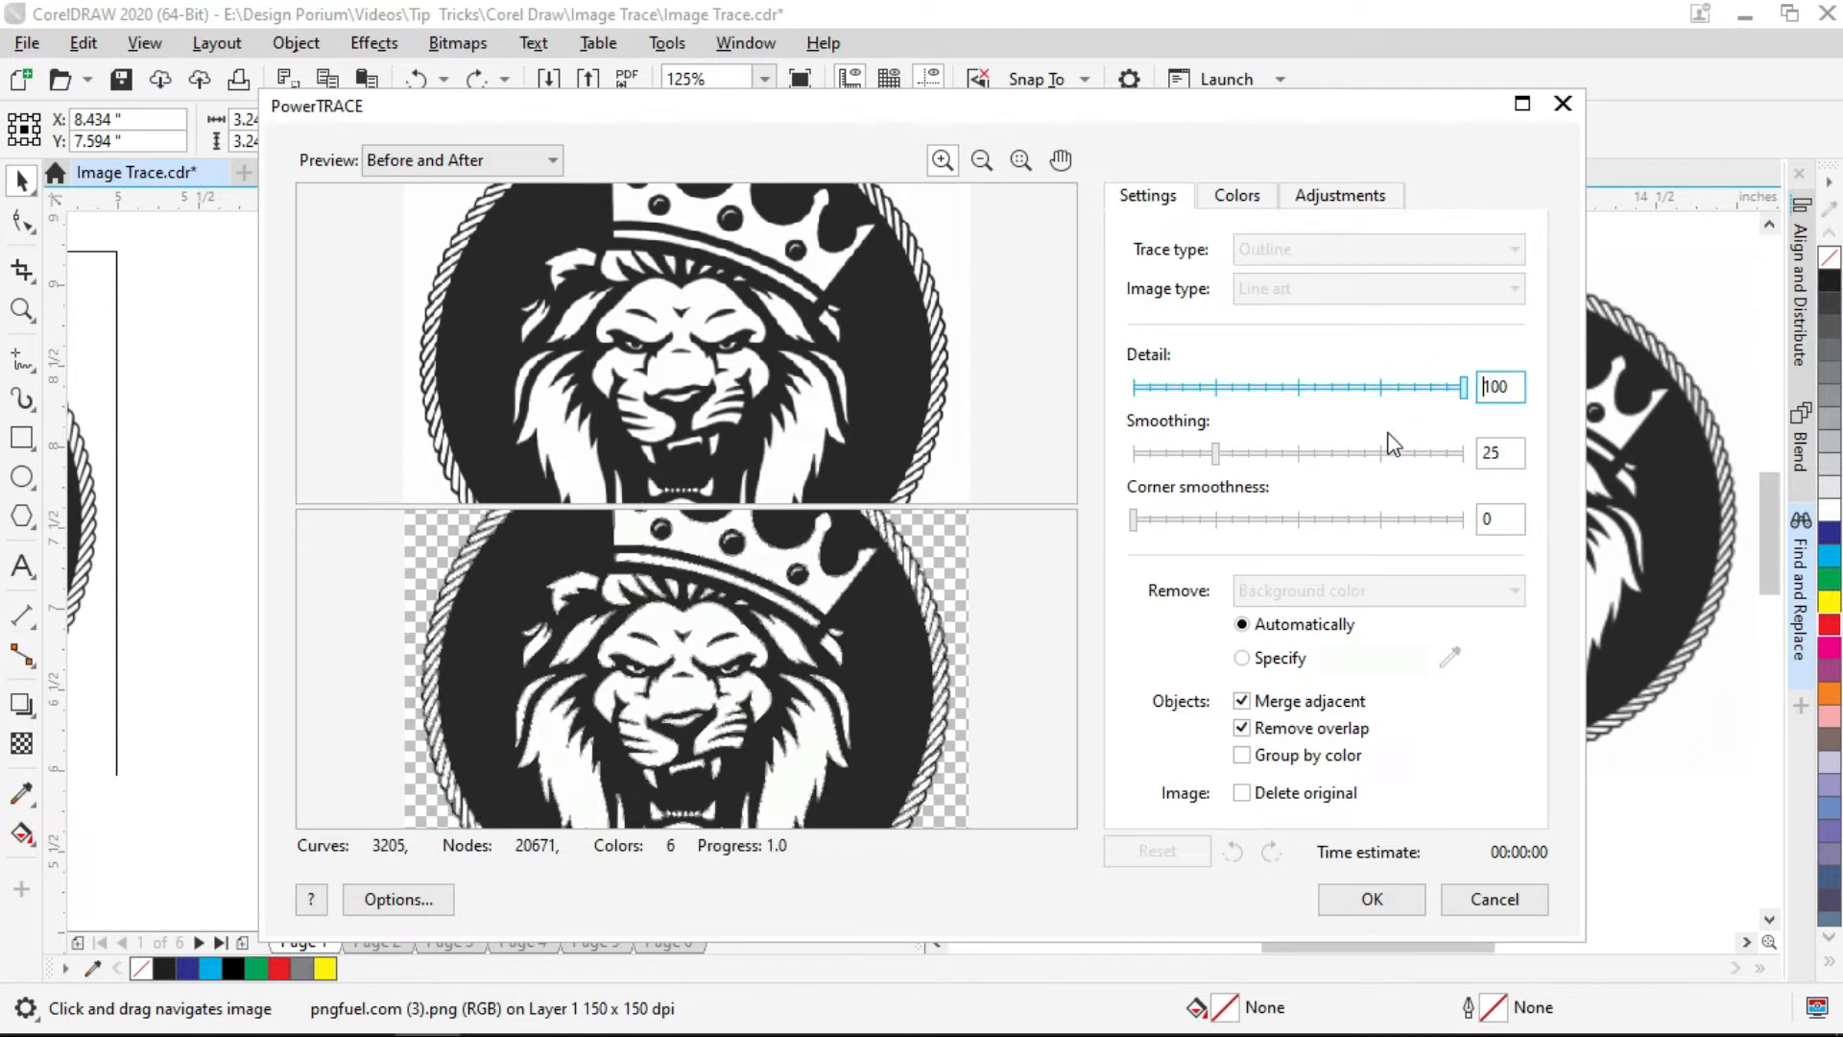
{"action": "left_click", "coordinate": [1449, 387]}
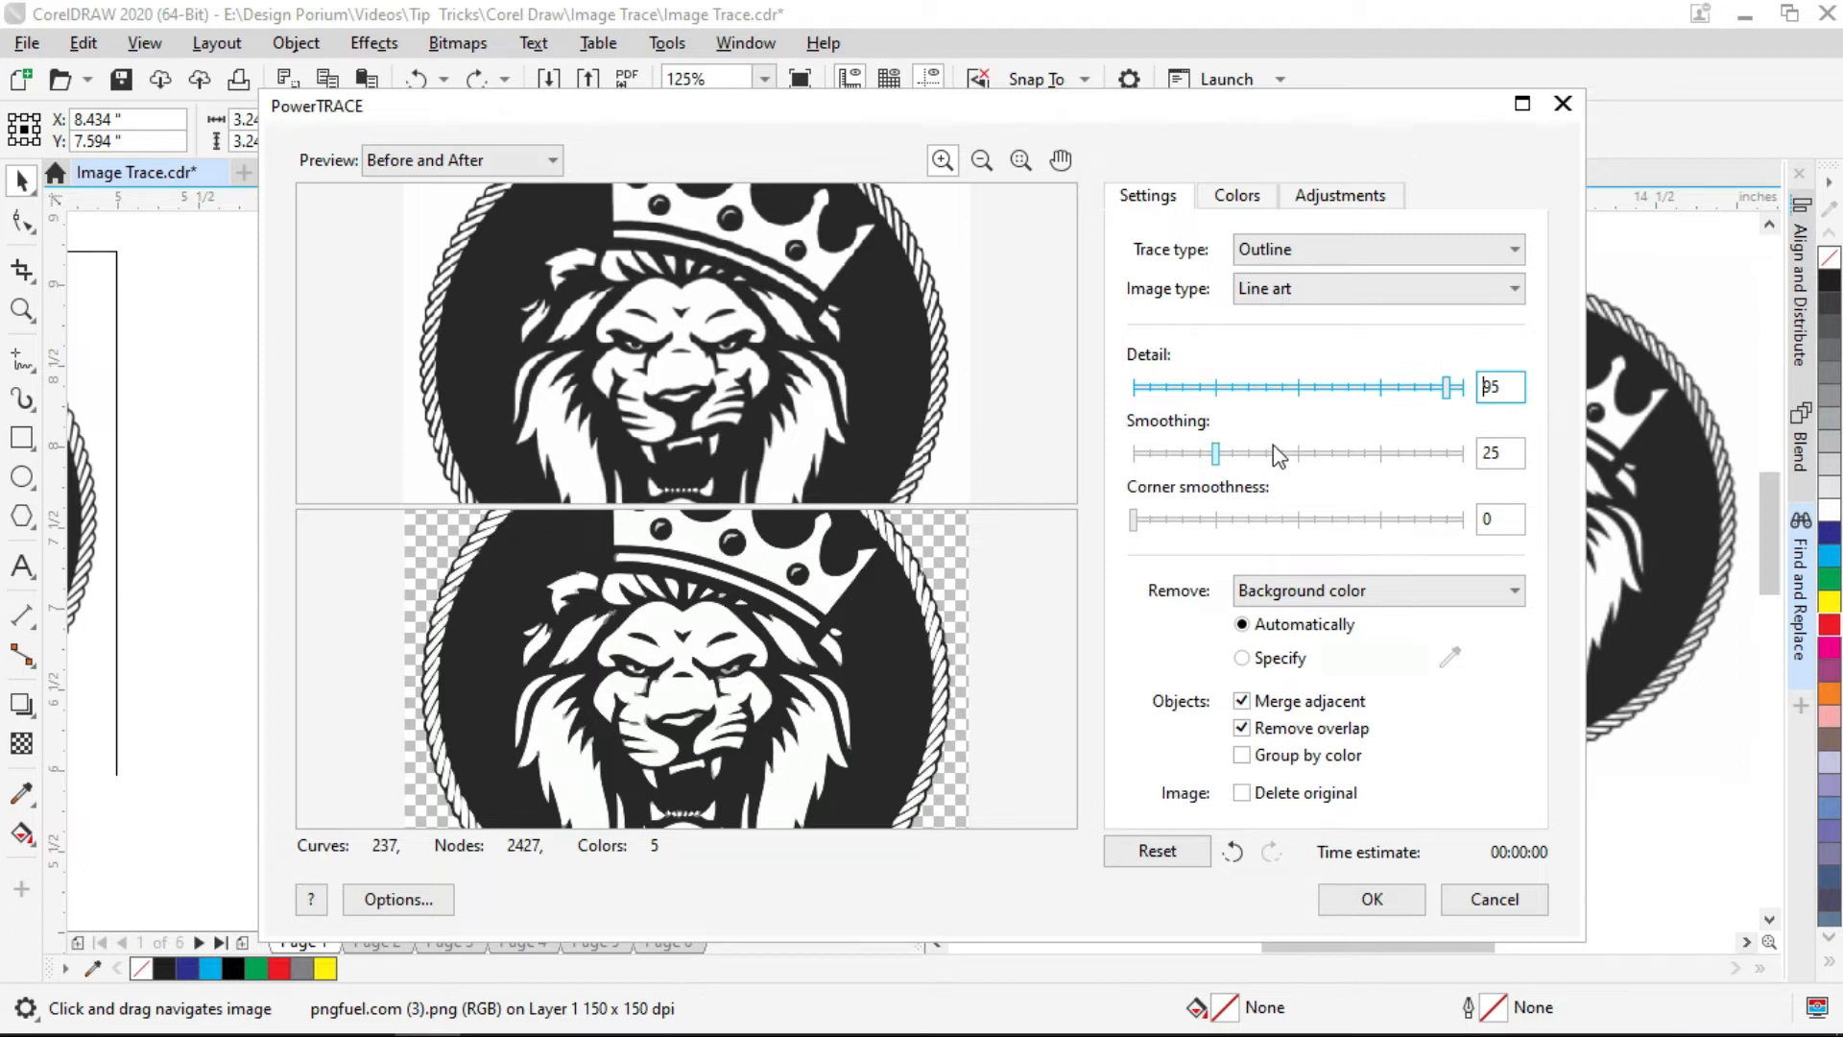
- Try a Smoothing of 50 for the 150 DPI trace, settle on 30 and set the Detail to 90
{"action": "left_click", "coordinate": [1300, 455]}
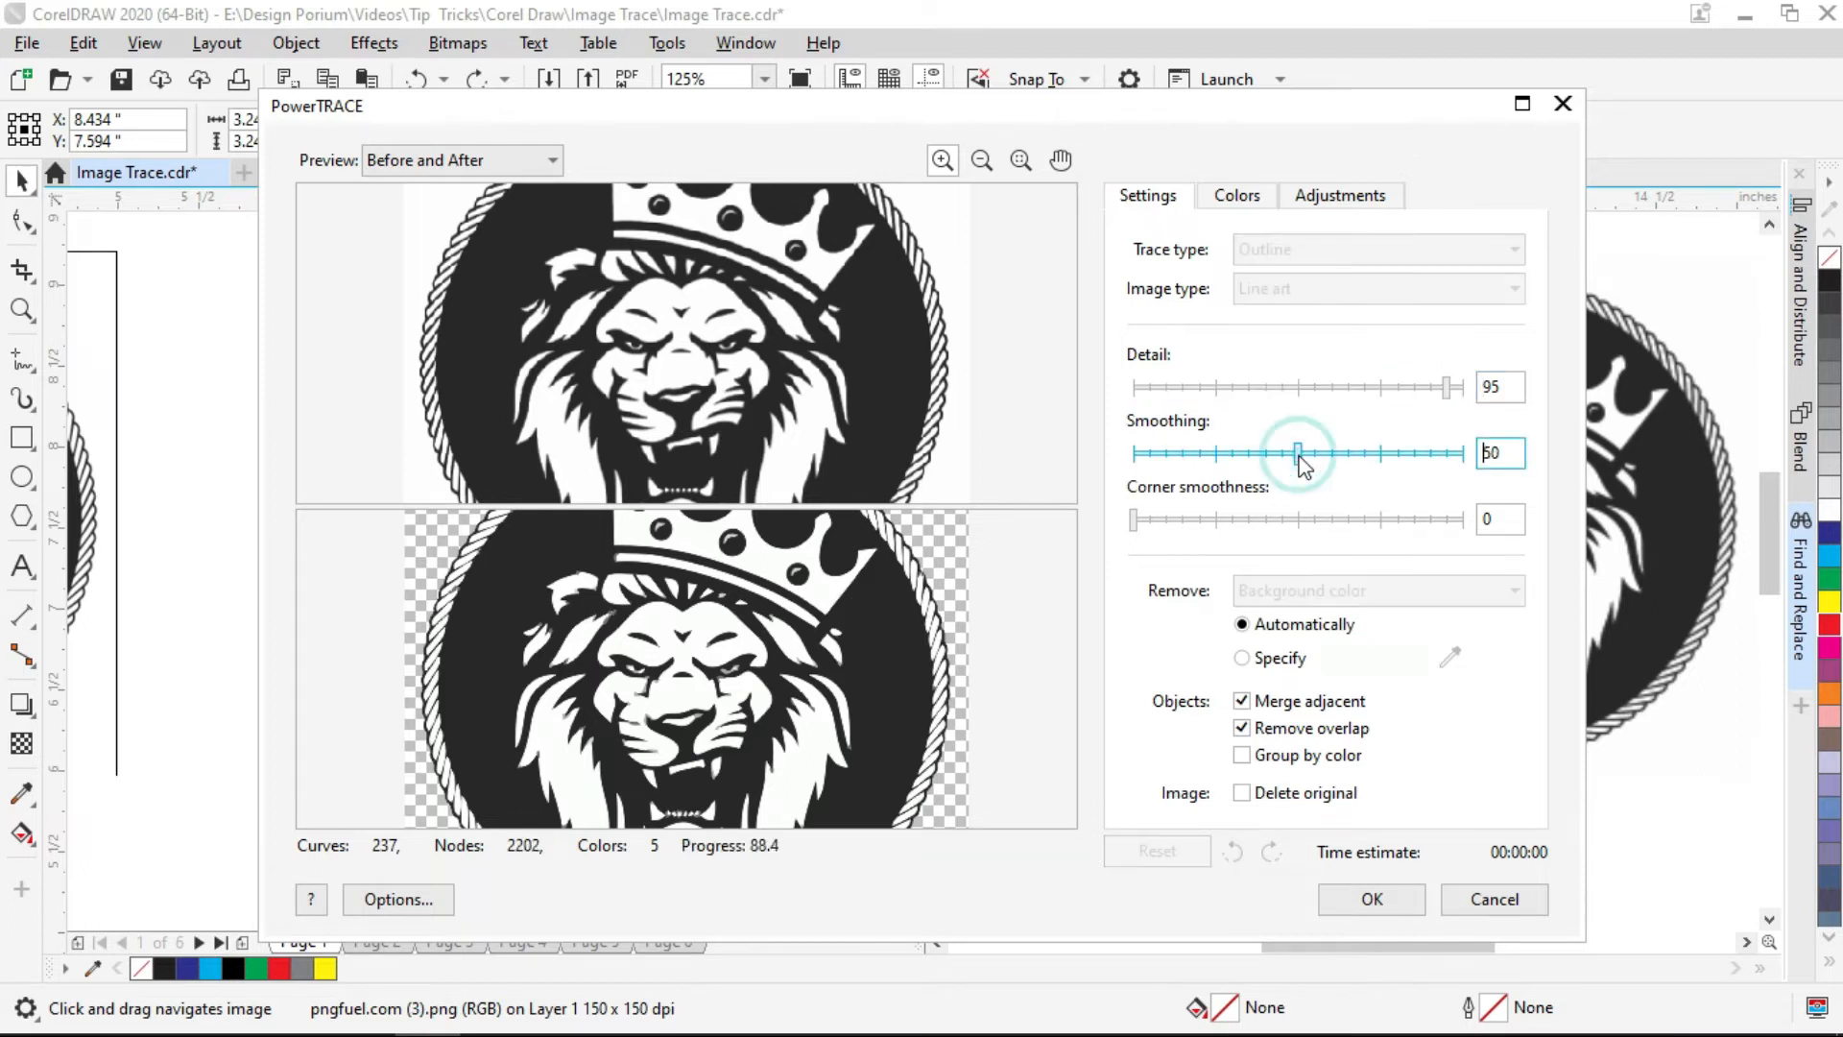
{"action": "left_click", "coordinate": [1250, 455]}
{"action": "double_click", "coordinate": [1501, 453]}
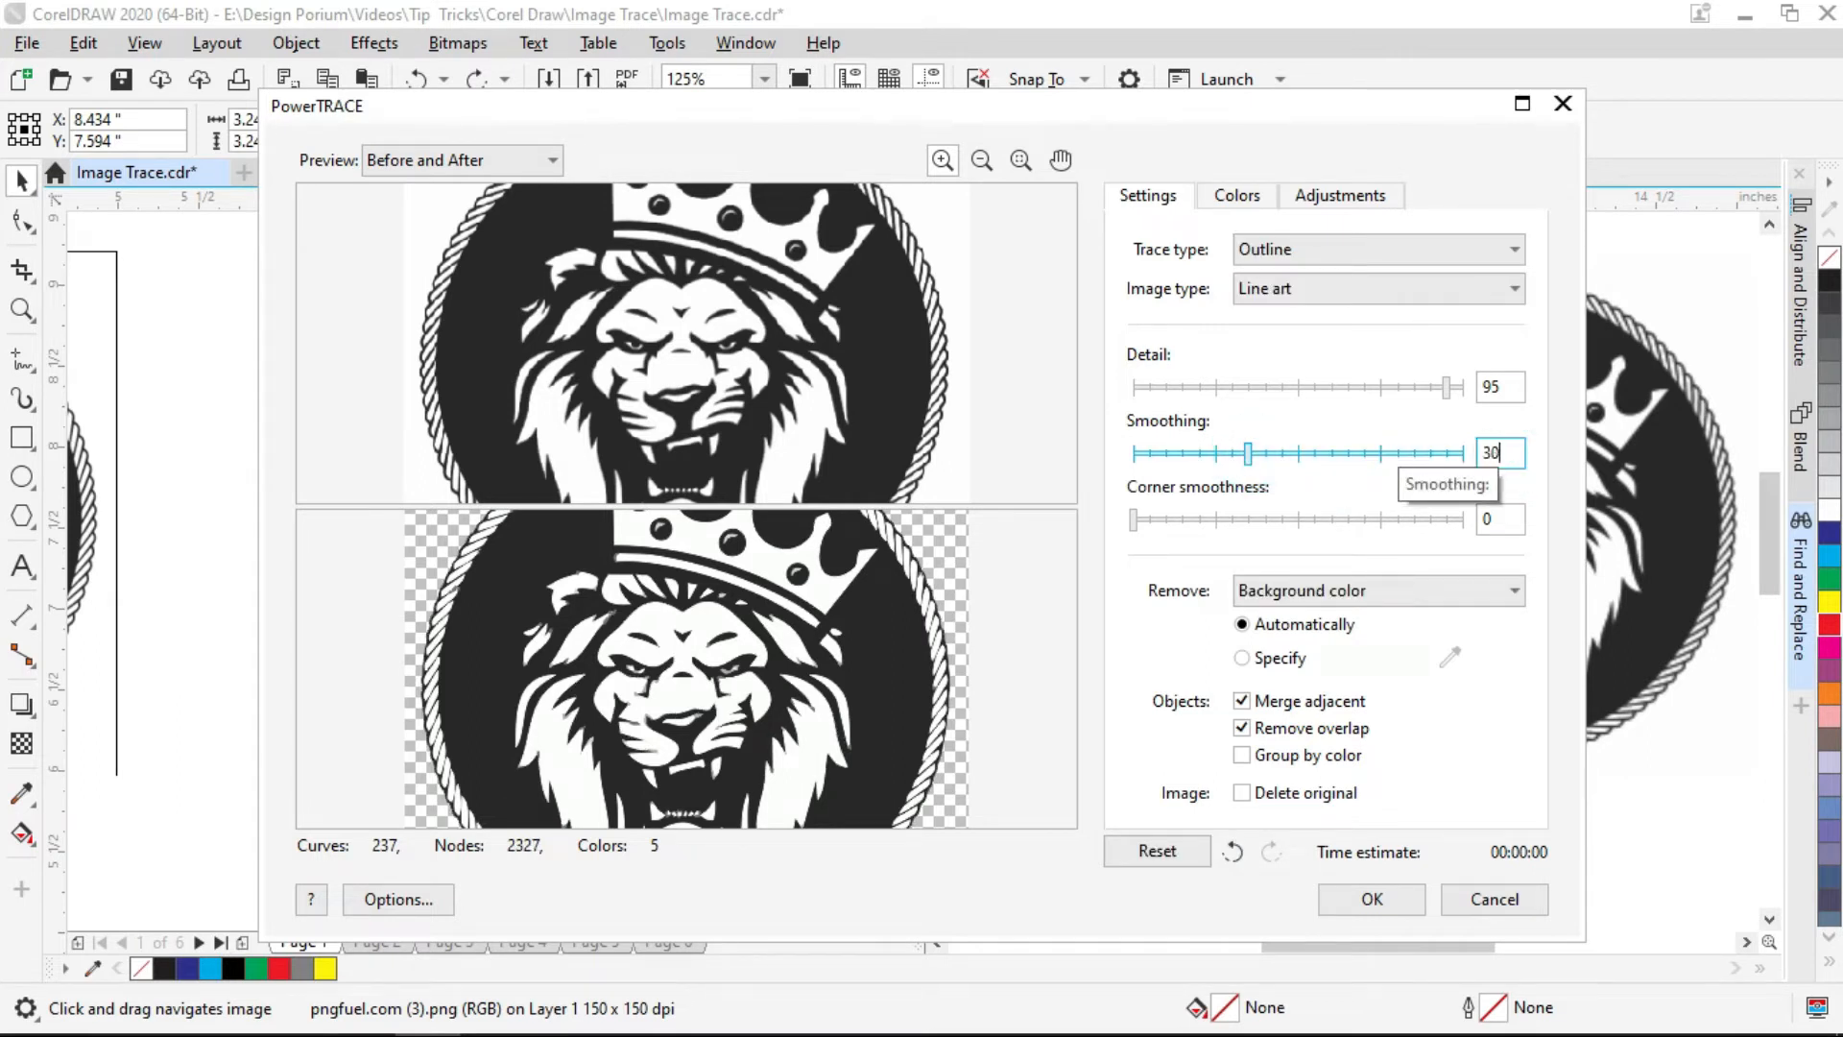
{"action": "double_click", "coordinate": [1510, 520]}
{"action": "double_click", "coordinate": [1504, 383]}
{"action": "type", "text": "90"}
- Set the Corner smoothness to 10 and accept the Line art trace of the 150 DPI lion
{"action": "left_click", "coordinate": [1485, 516]}
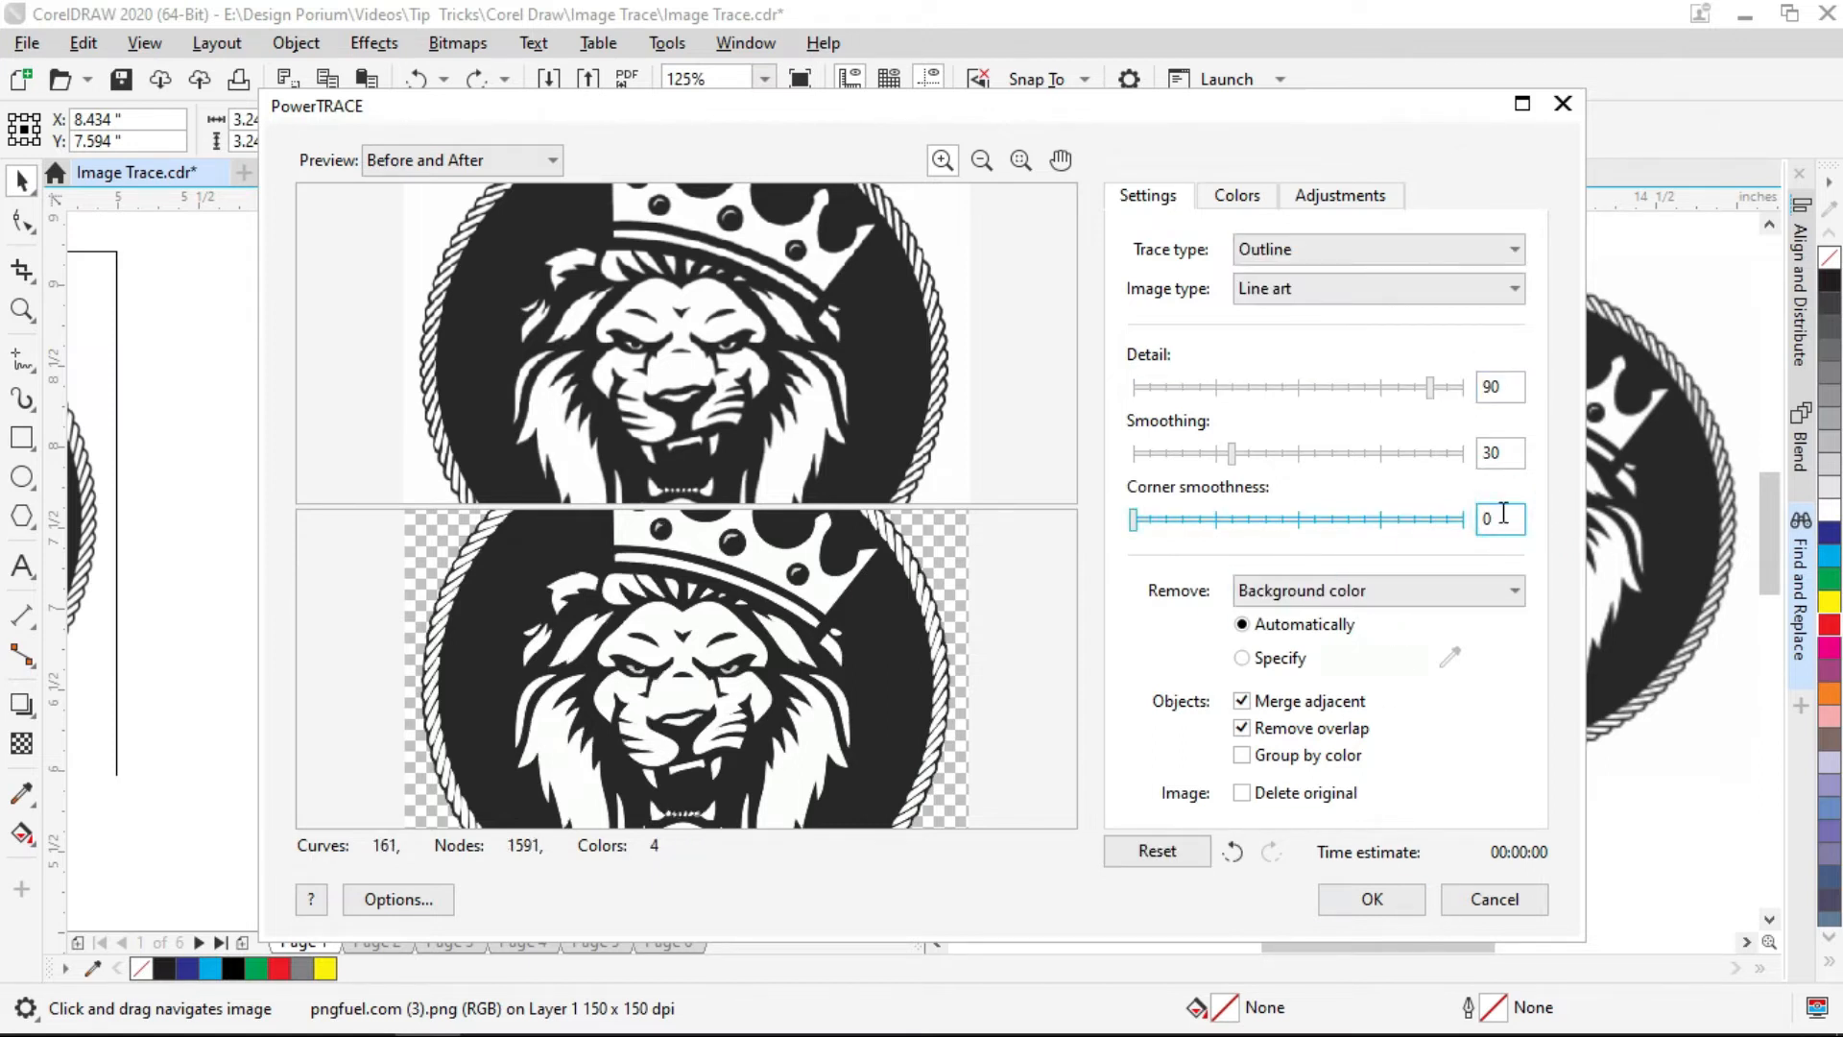
{"action": "double_click", "coordinate": [1508, 516]}
{"action": "left_click", "coordinate": [1498, 452]}
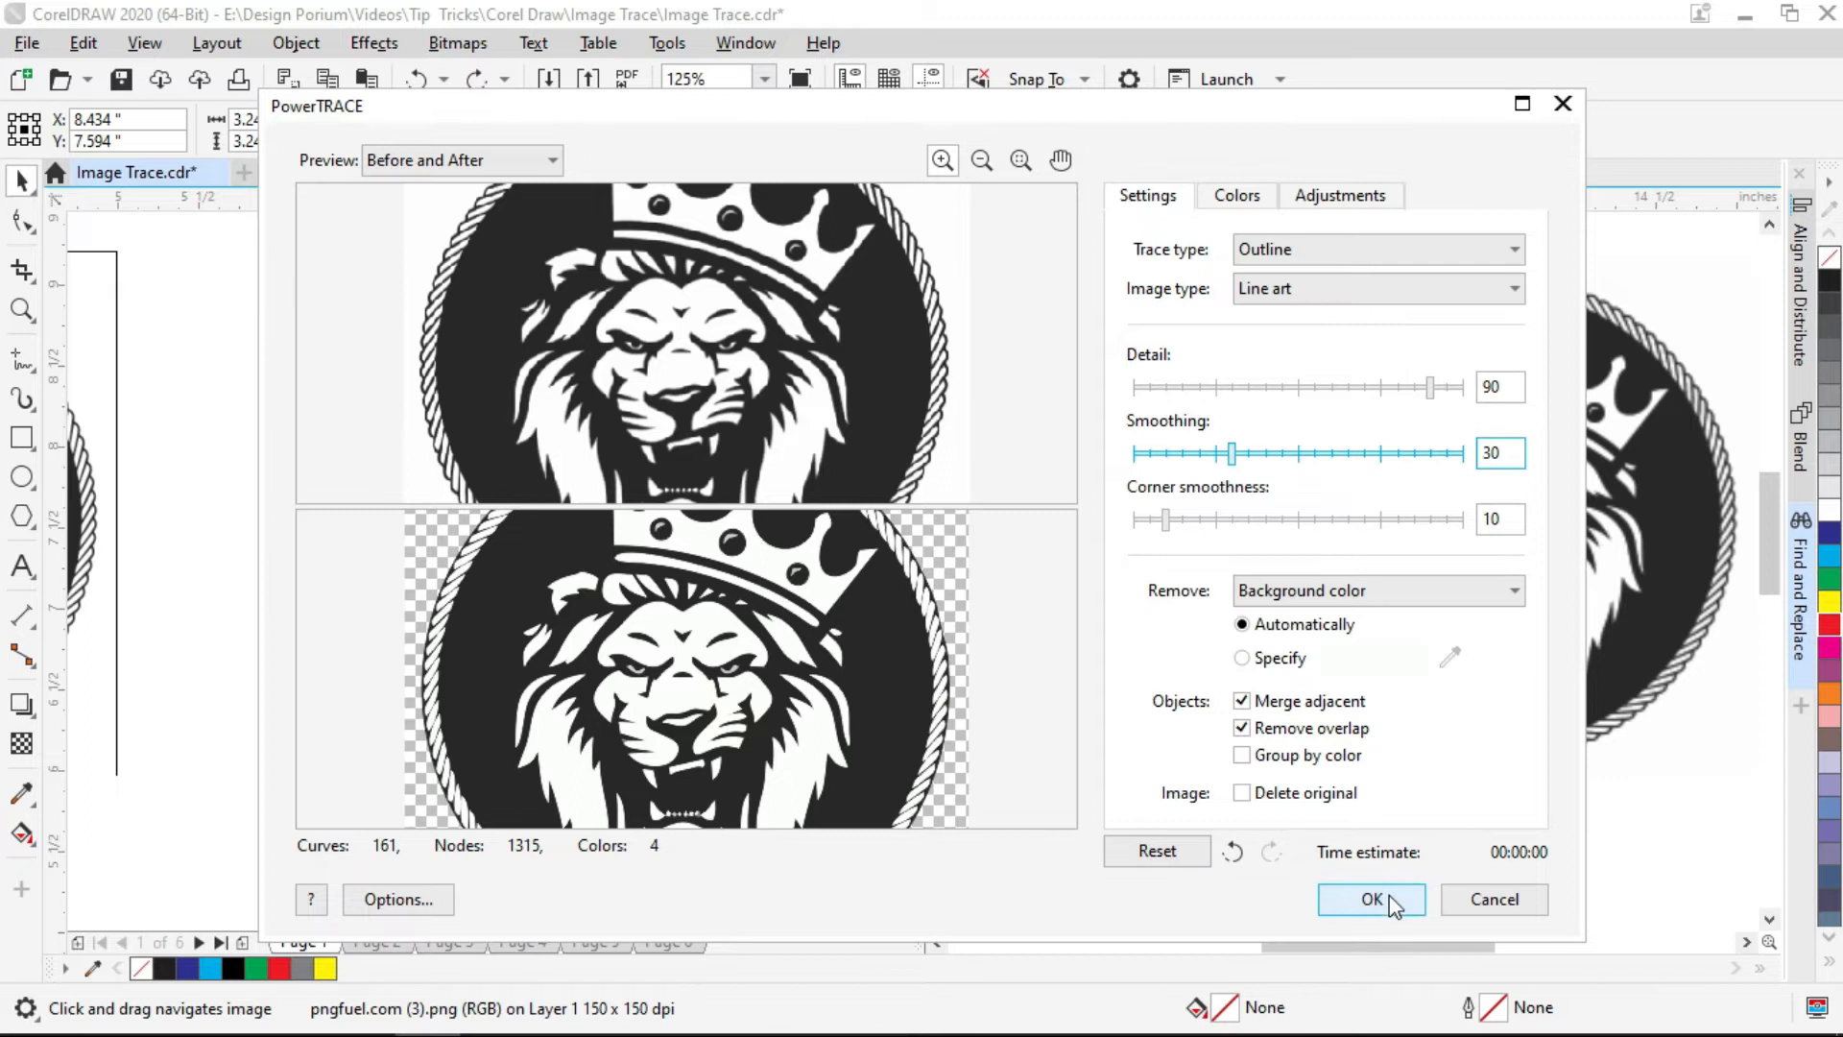
{"action": "left_click", "coordinate": [1392, 903]}
- Move the traced lion directly below the original 150 DPI image
{"action": "scroll", "coordinate": [832, 516], "scroll_direction": "down", "scroll_amount": 1}
{"action": "mouse_move", "coordinate": [799, 506]}
{"action": "left_mouse_down"}
{"action": "mouse_move", "coordinate": [787, 800]}
{"action": "mouse_move", "coordinate": [772, 779]}
{"action": "left_mouse_up"}
{"action": "left_click_drag", "start_coordinate": [905, 782], "coordinate": [962, 649]}
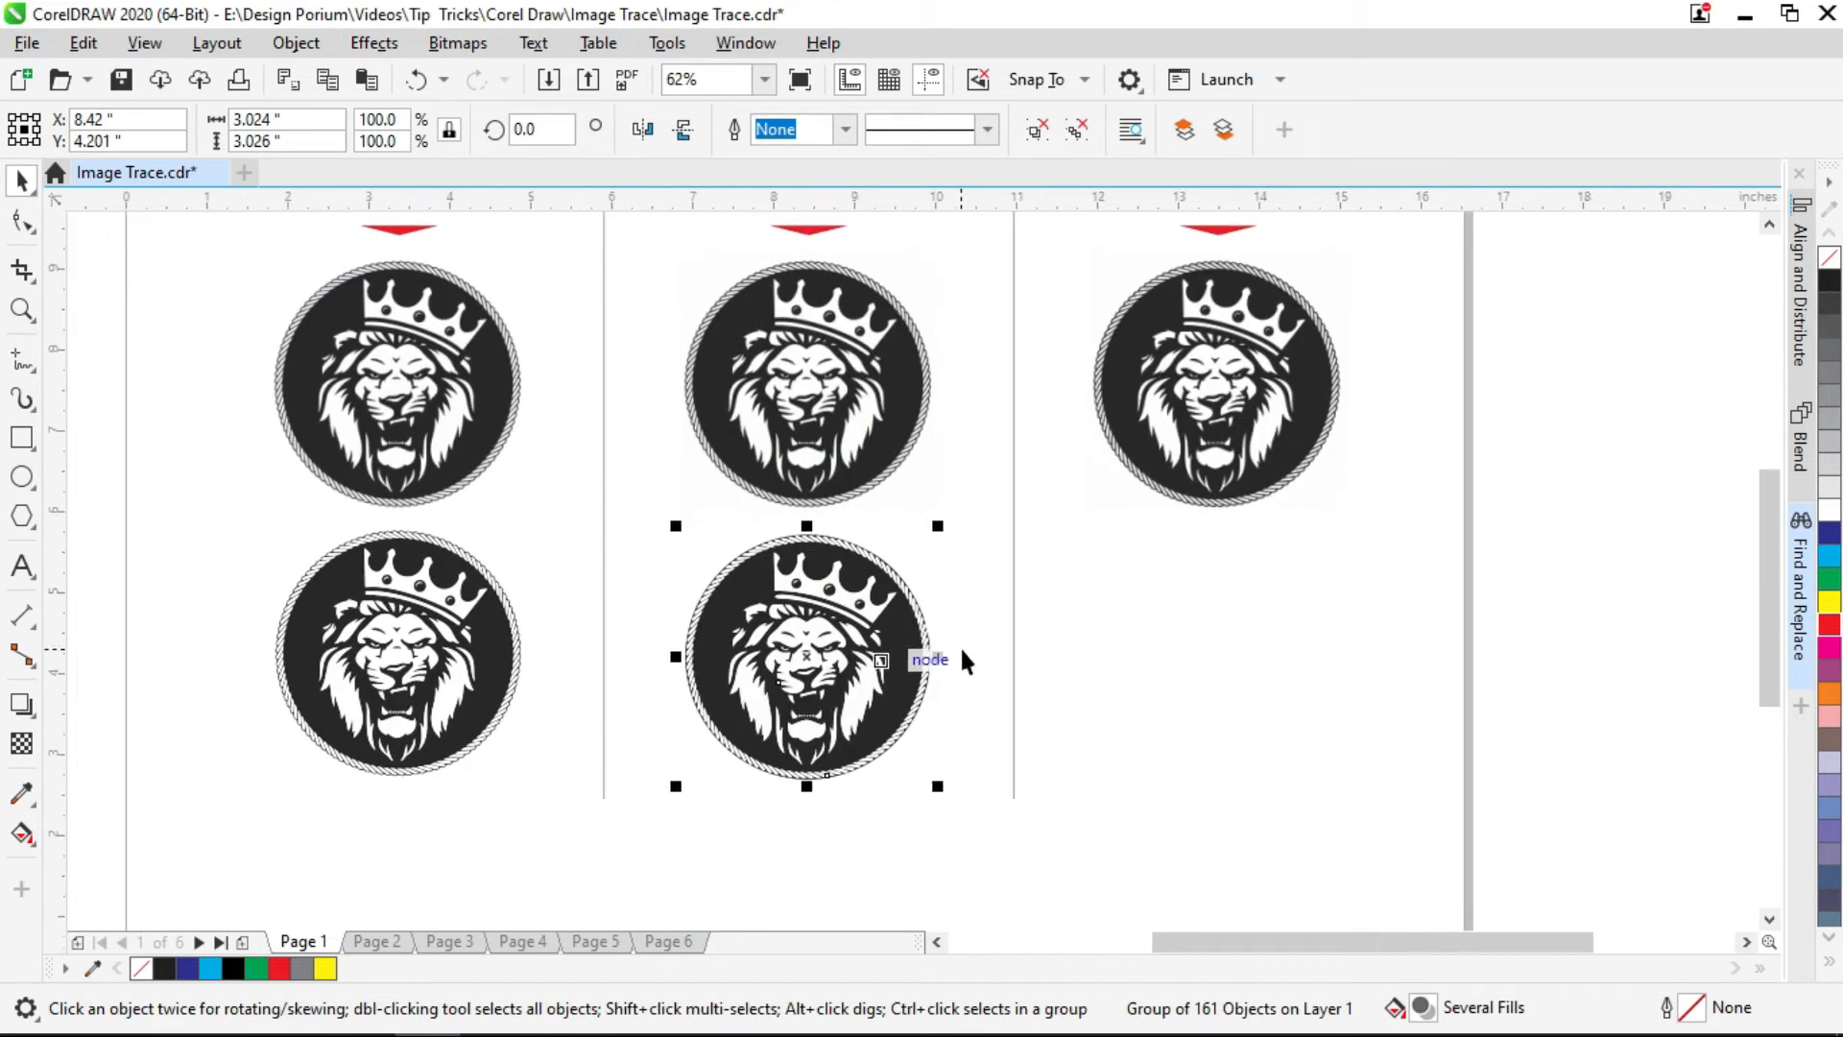
- Examine the eyes of the traced 150 DPI lion up close for shape accuracy and leftover gray
{"action": "key", "text": "z"}
{"action": "left_click_drag", "start_coordinate": [630, 522], "coordinate": [894, 736]}
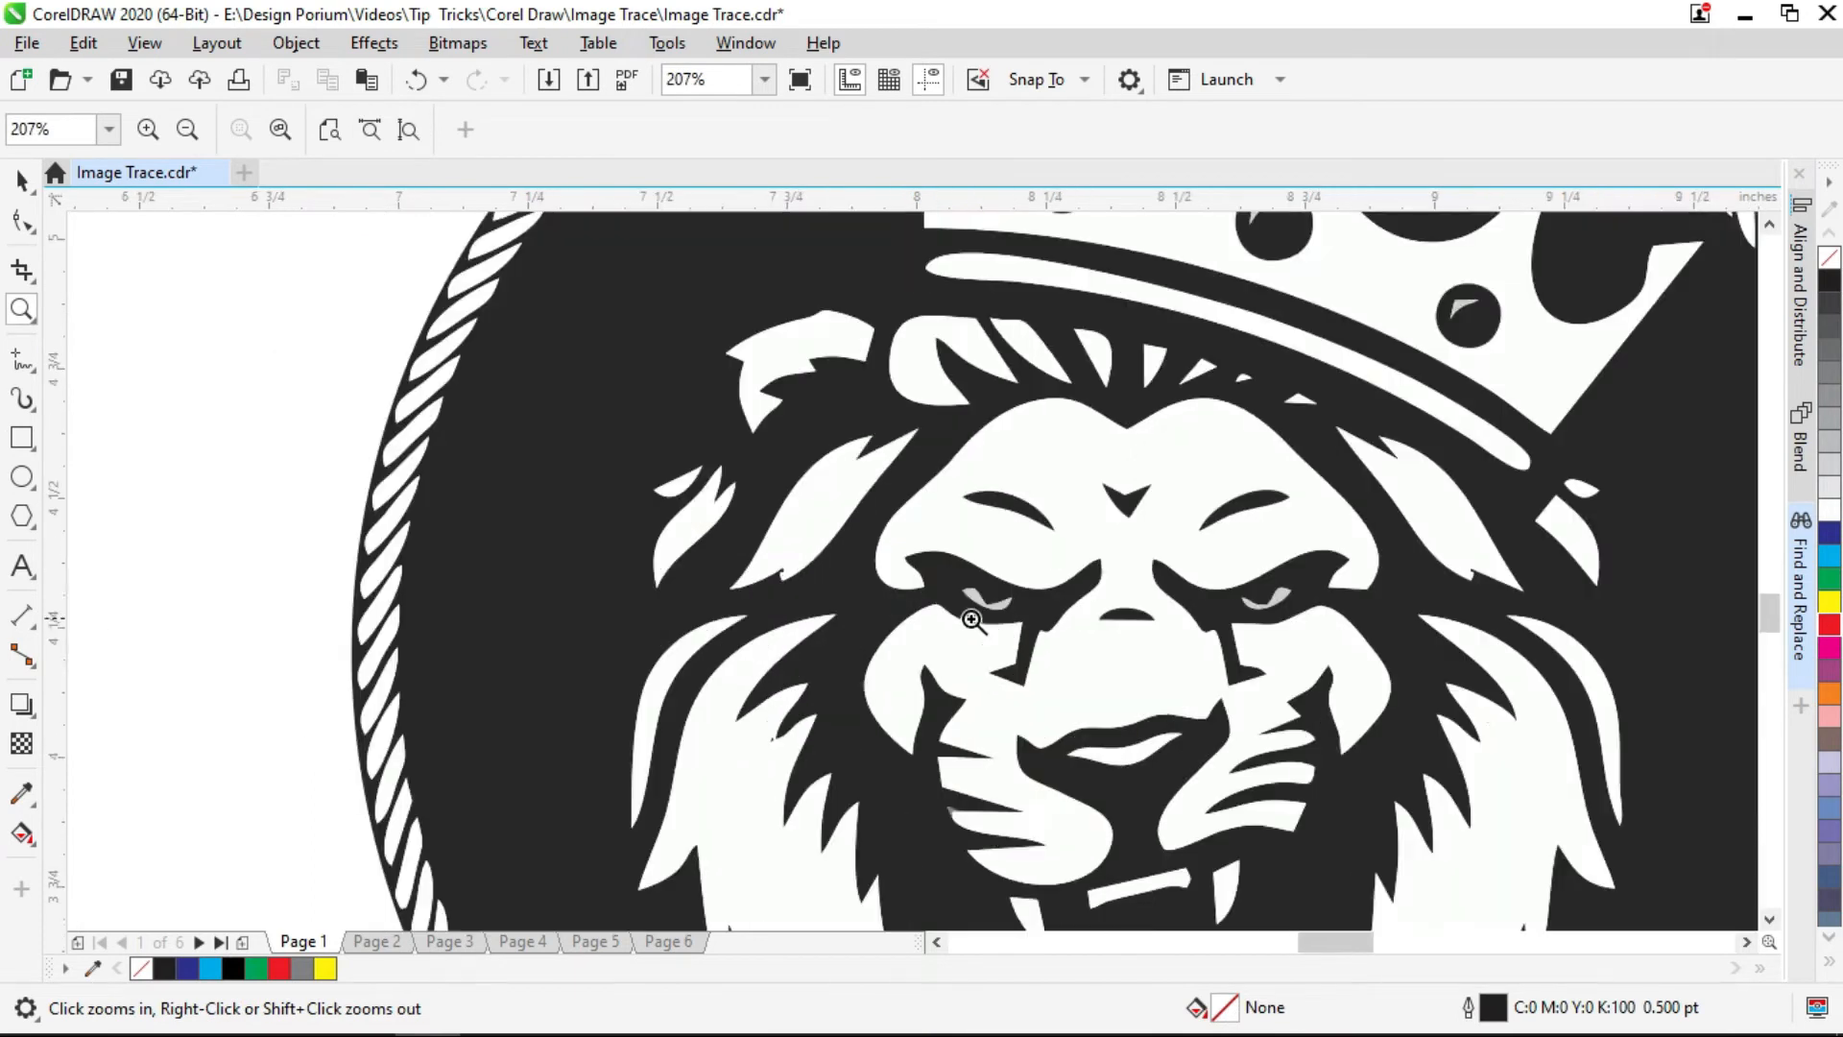
{"action": "left_click", "coordinate": [973, 621]}
{"action": "right_click", "coordinate": [999, 601]}
{"action": "left_click_drag", "start_coordinate": [862, 494], "coordinate": [989, 580]}
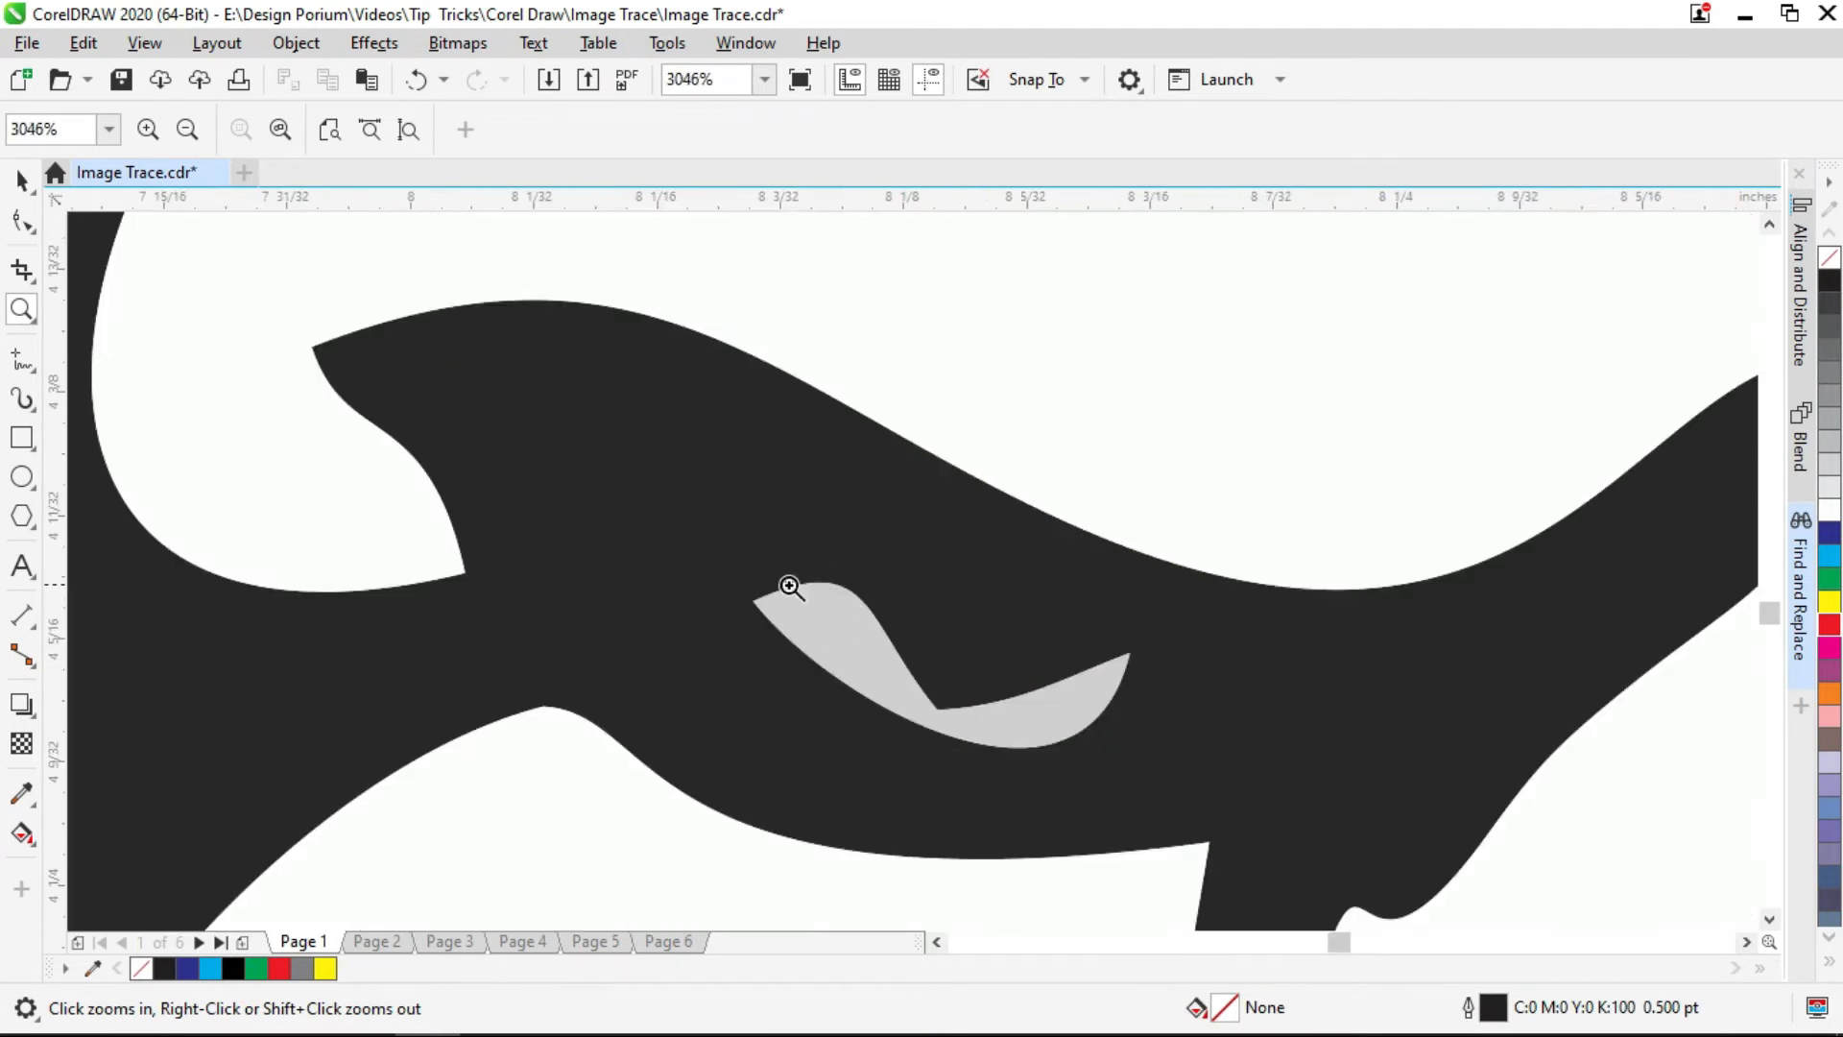
{"action": "right_click", "coordinate": [862, 619]}
{"action": "right_click", "coordinate": [864, 617]}
{"action": "right_click", "coordinate": [917, 661]}
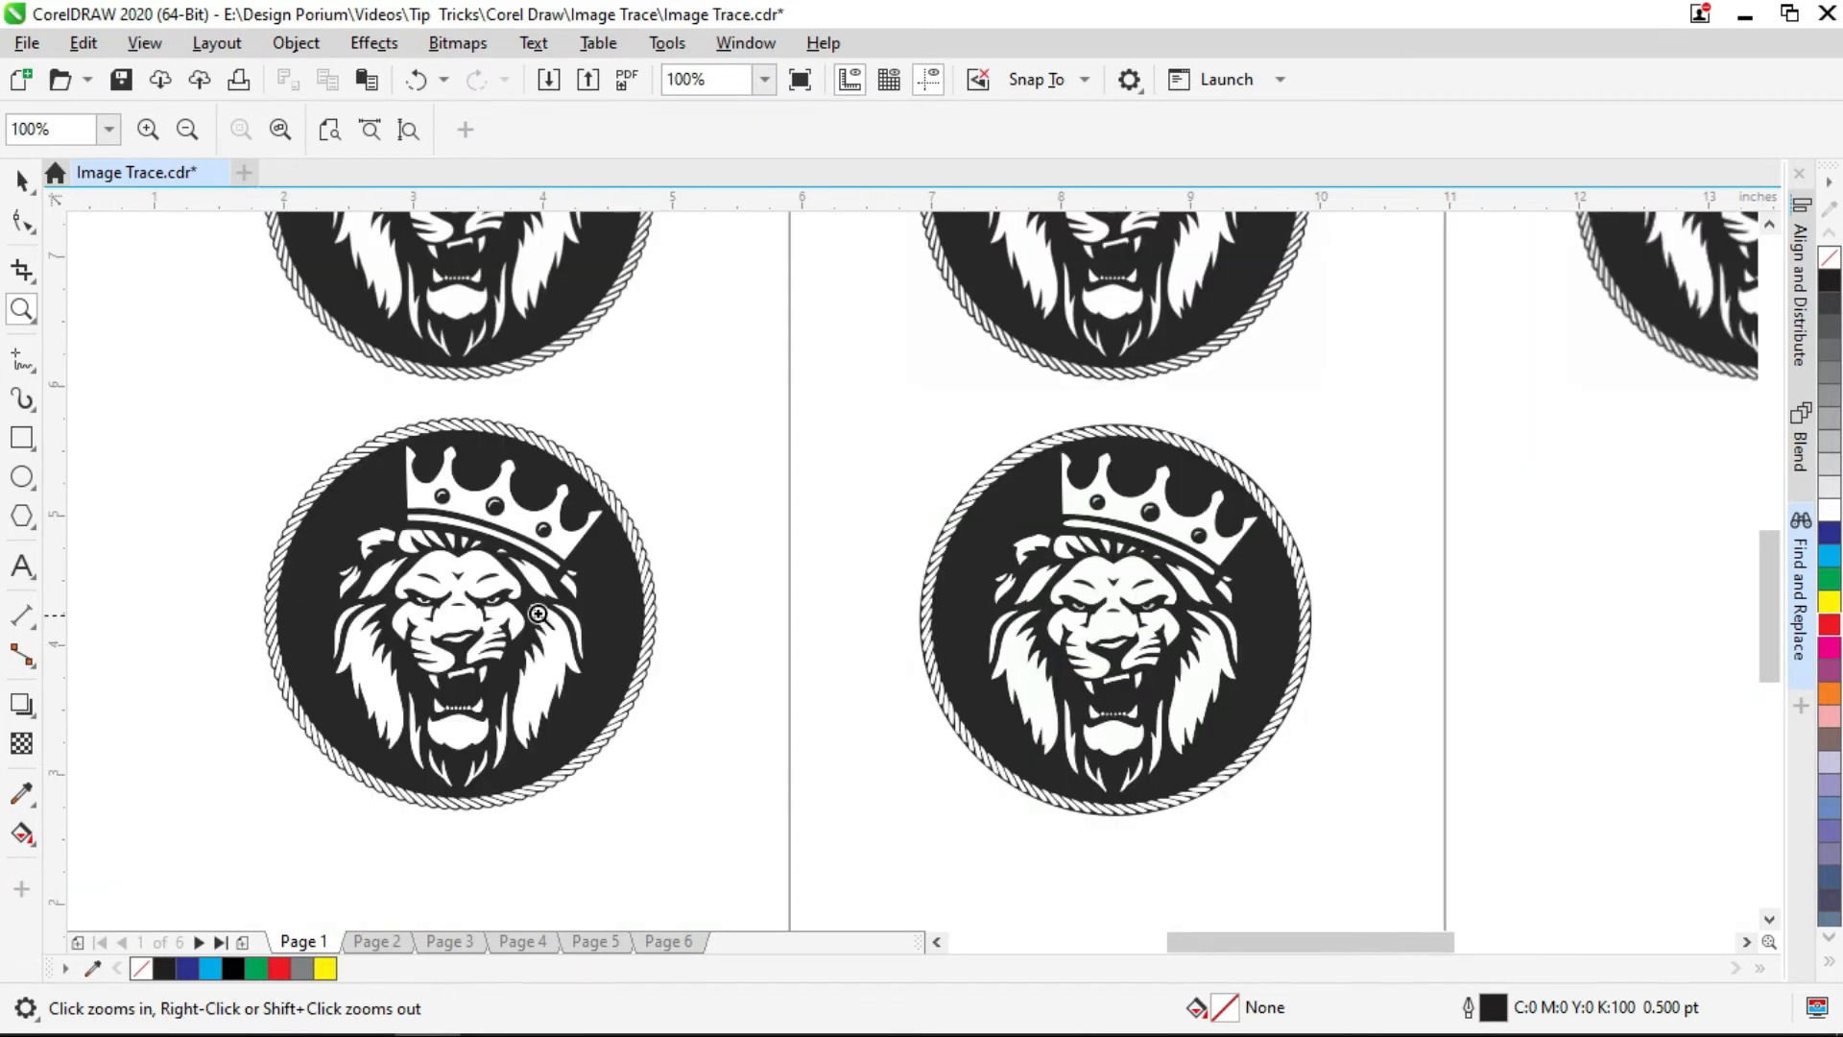
- Examine the eyes of the traced 300 DPI lion up close for comparison with the 150 DPI trace
{"action": "left_click_drag", "start_coordinate": [408, 570], "coordinate": [538, 626]}
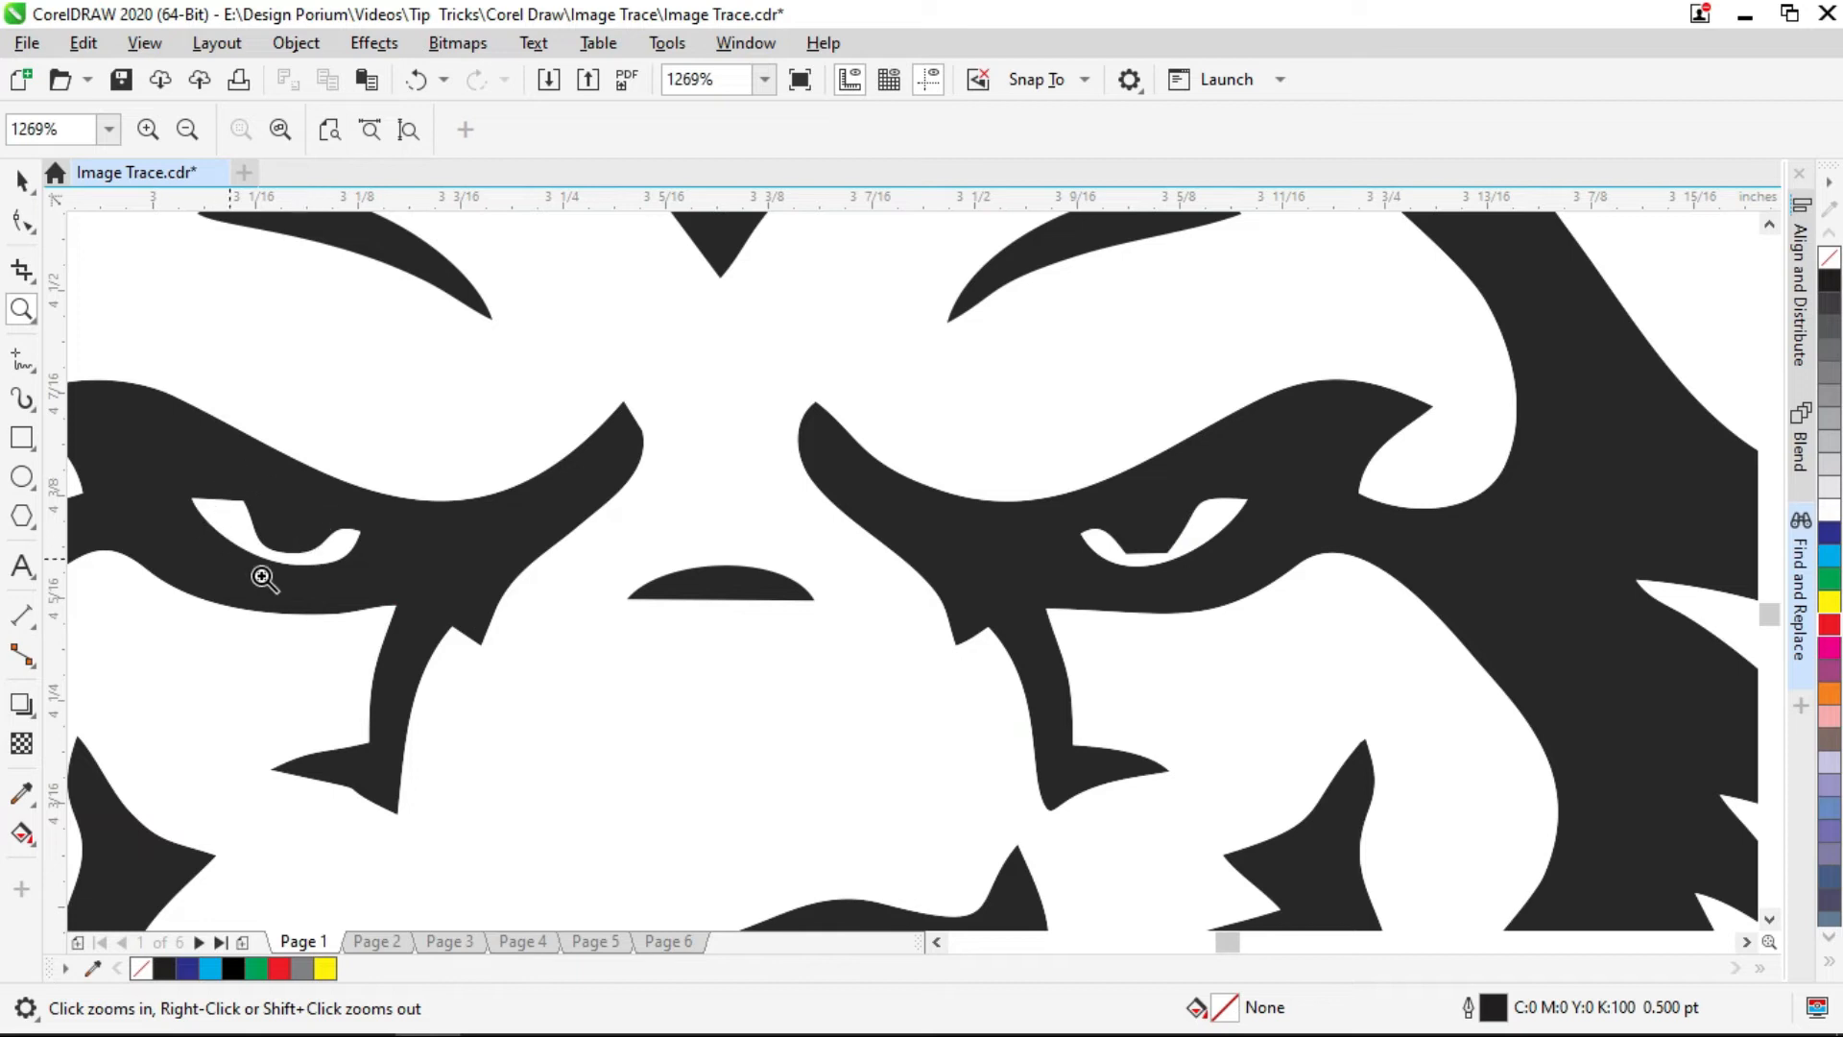
{"action": "right_click", "coordinate": [369, 564]}
{"action": "right_click", "coordinate": [369, 565]}
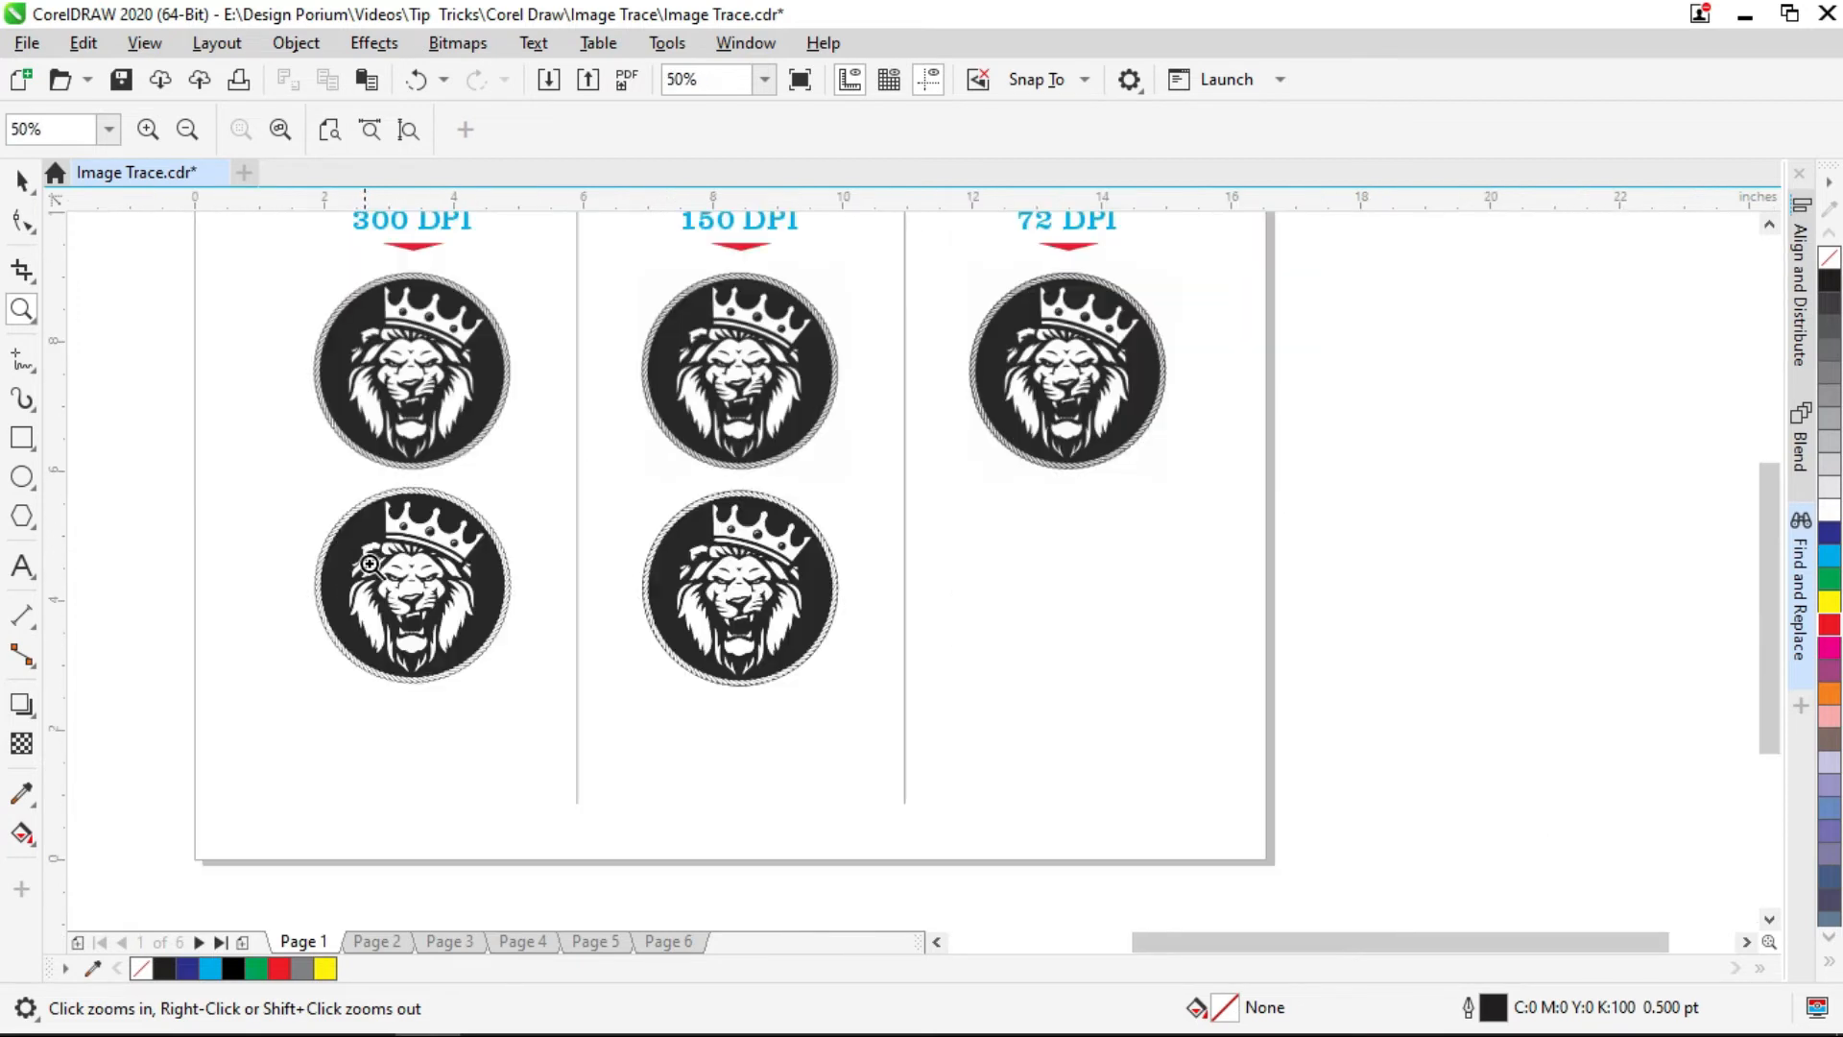
- Inspect the crown, mouth and small lower teeth of the traced 150 DPI lion up close
{"action": "left_click", "coordinate": [711, 552]}
{"action": "left_click", "coordinate": [756, 549]}
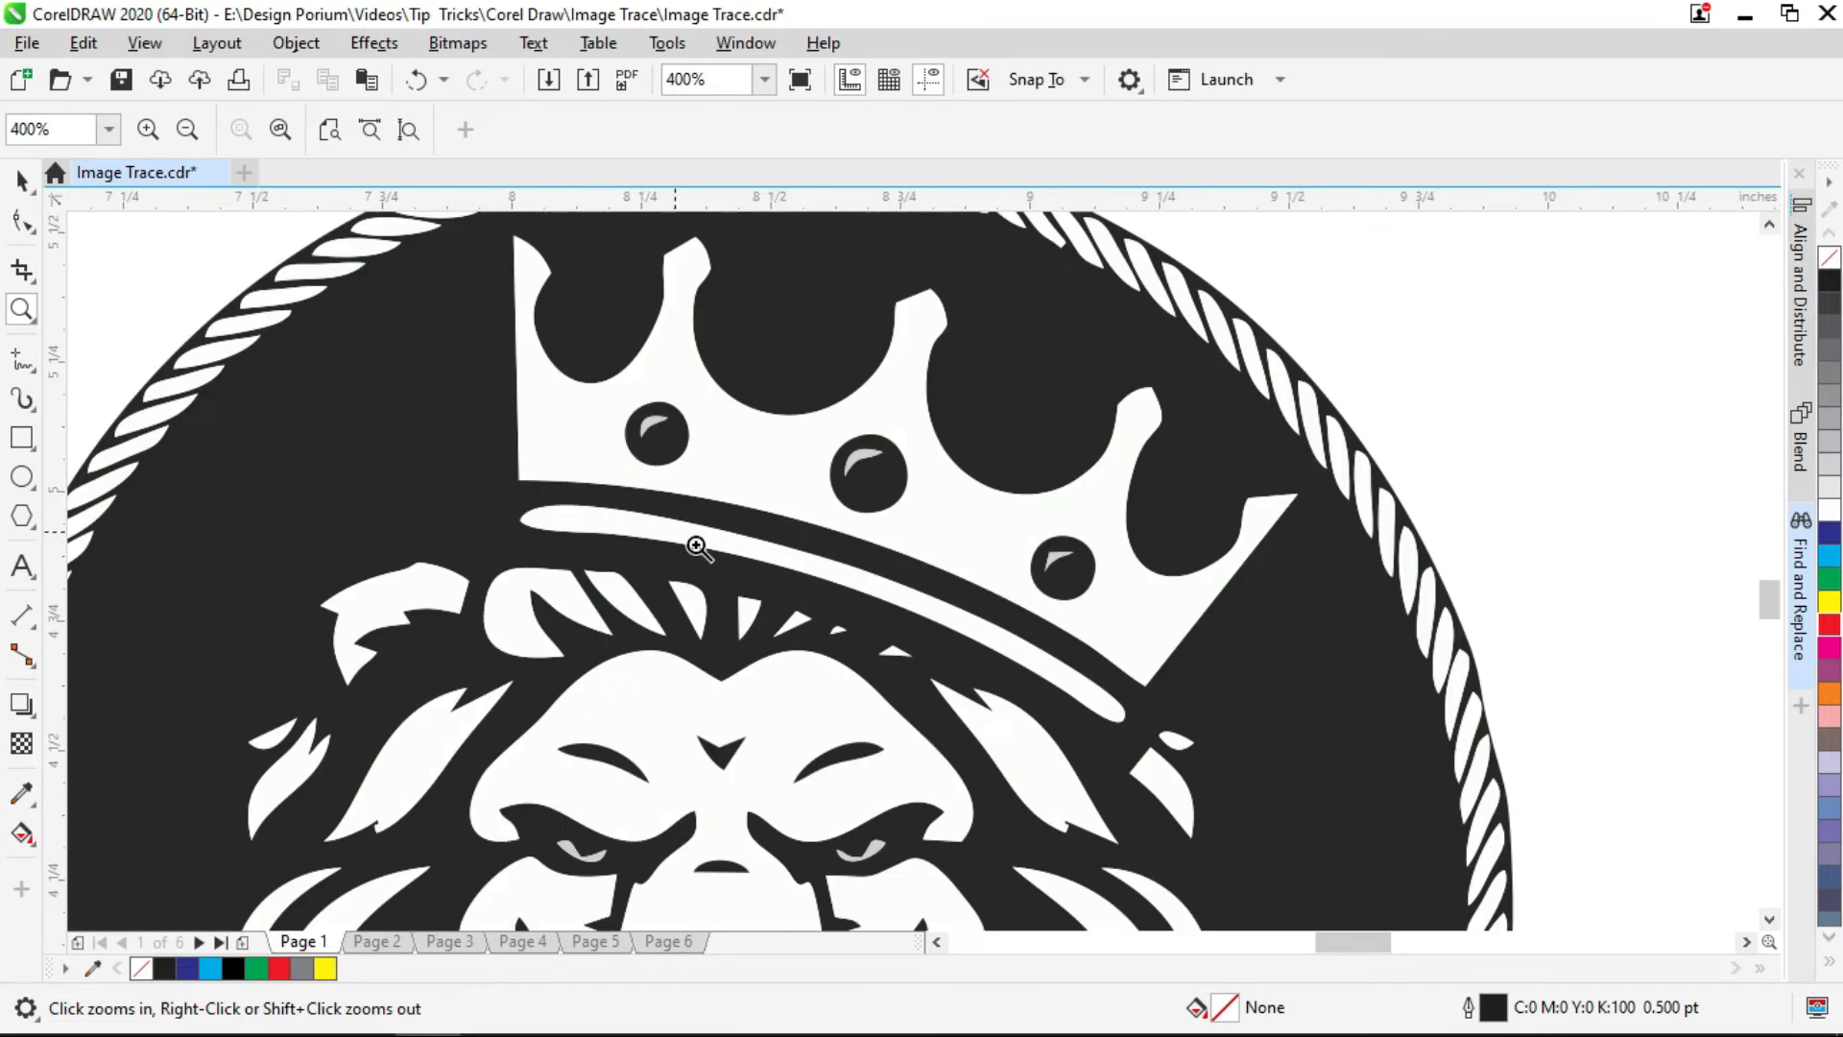
{"action": "right_click", "coordinate": [955, 530]}
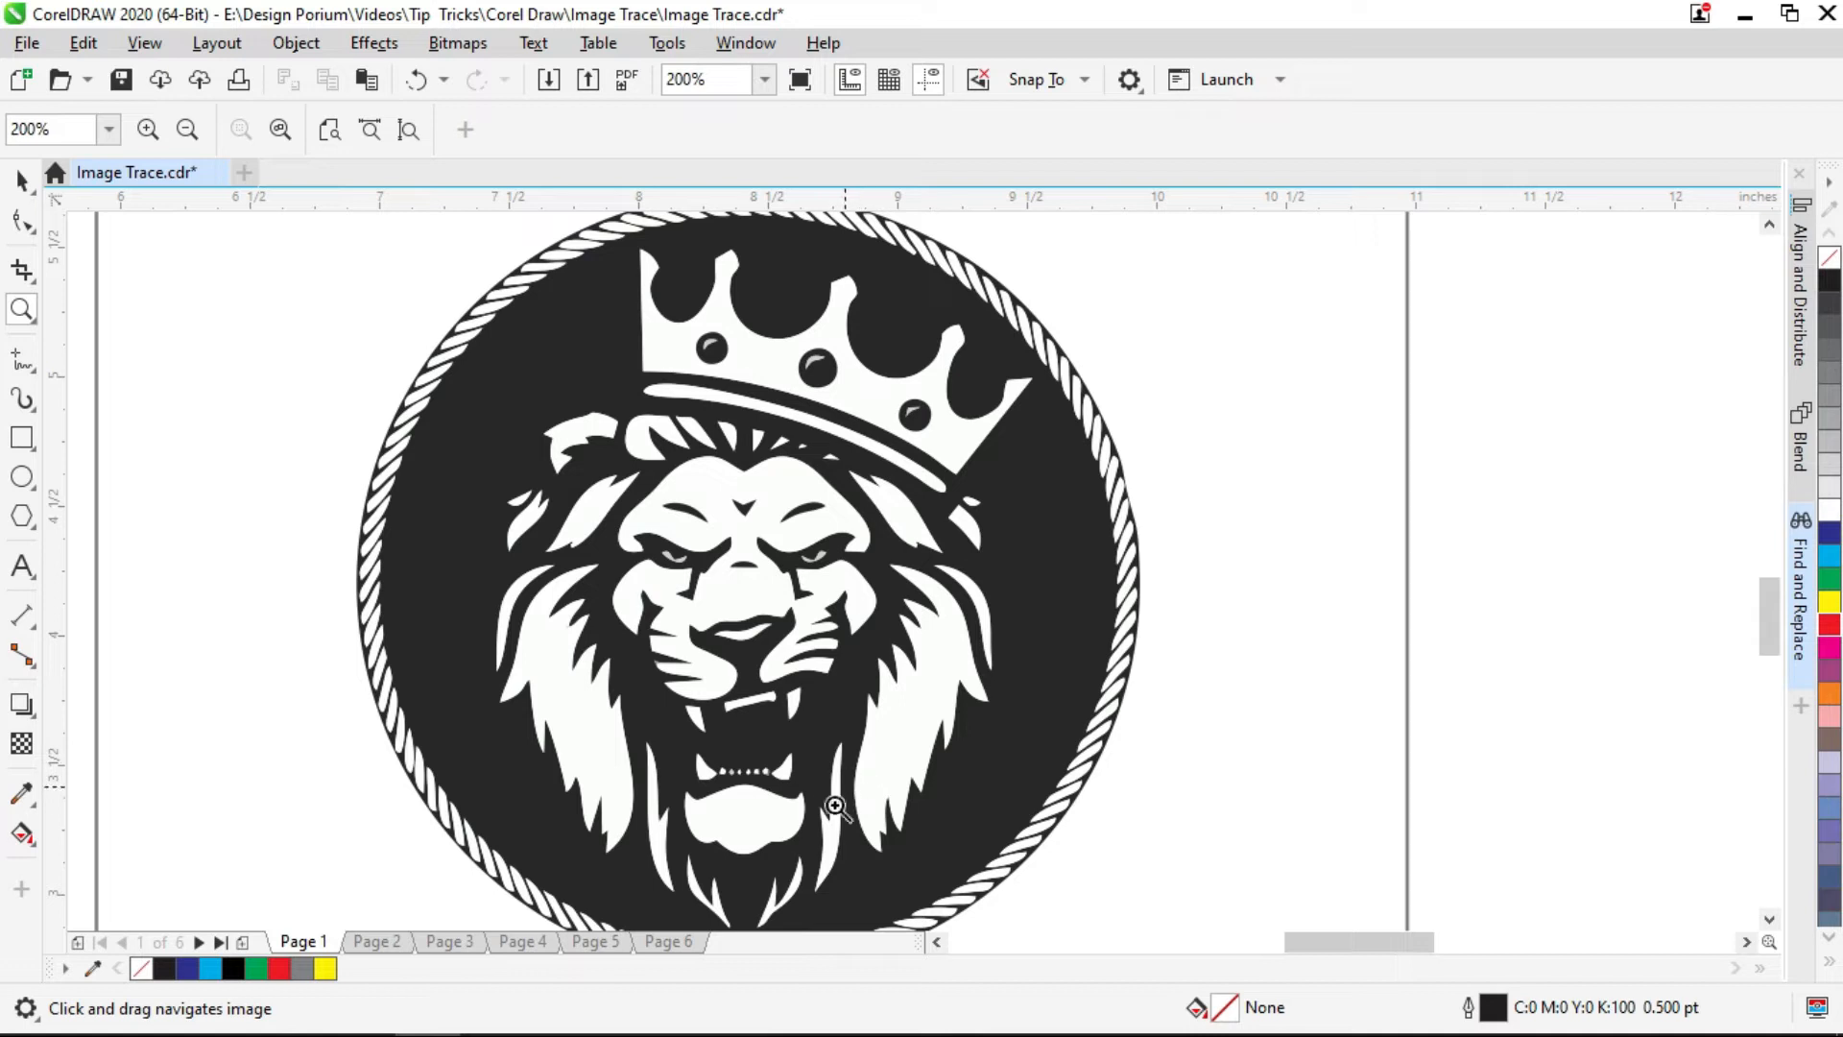
{"action": "left_click_drag", "start_coordinate": [814, 802], "coordinate": [788, 713]}
{"action": "left_click_drag", "start_coordinate": [637, 646], "coordinate": [779, 734]}
{"action": "left_click_drag", "start_coordinate": [989, 394], "coordinate": [1212, 565]}
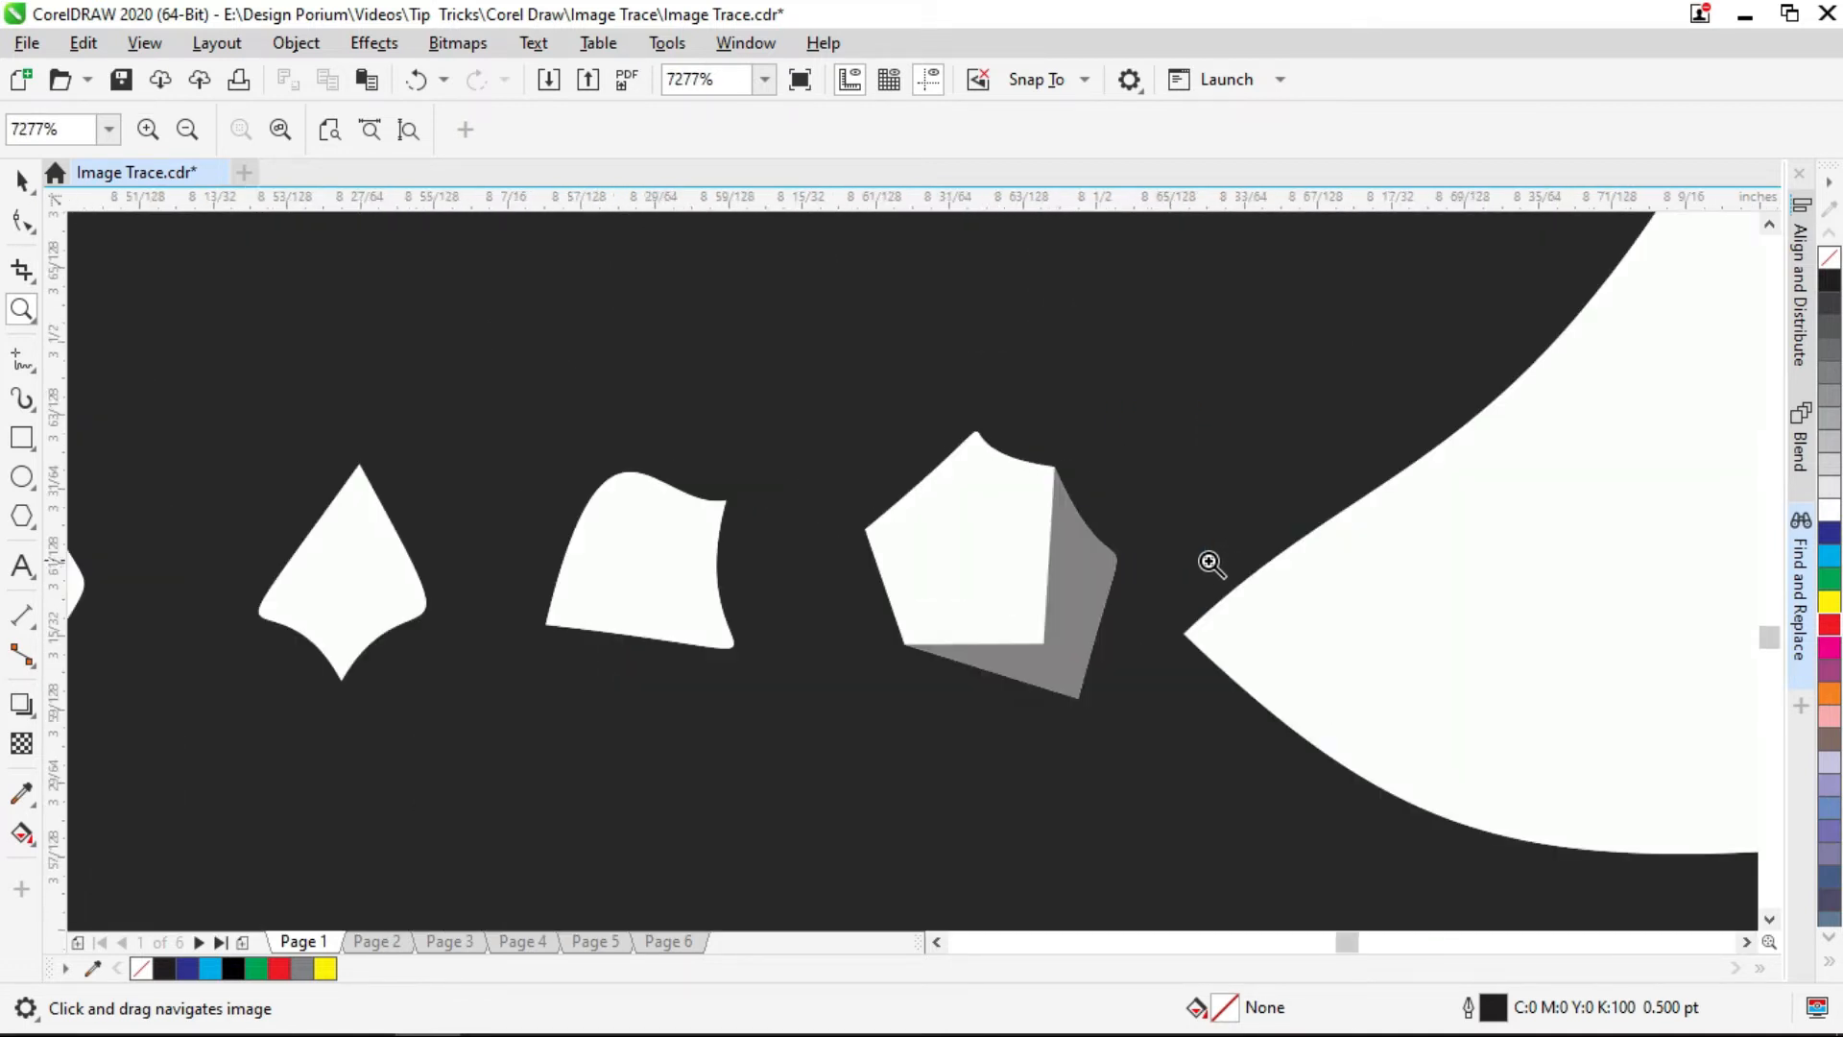
- Examine the small lower teeth of the traced 150 DPI lion for distorted shapes and leftover gray areas
{"action": "key", "text": "space"}
{"action": "left_click", "coordinate": [1035, 127]}
{"action": "scroll", "coordinate": [1034, 470], "scroll_direction": "down", "scroll_amount": 2}
{"action": "key", "text": "Escape"}
{"action": "scroll", "coordinate": [1065, 555], "scroll_direction": "up", "scroll_amount": 2}
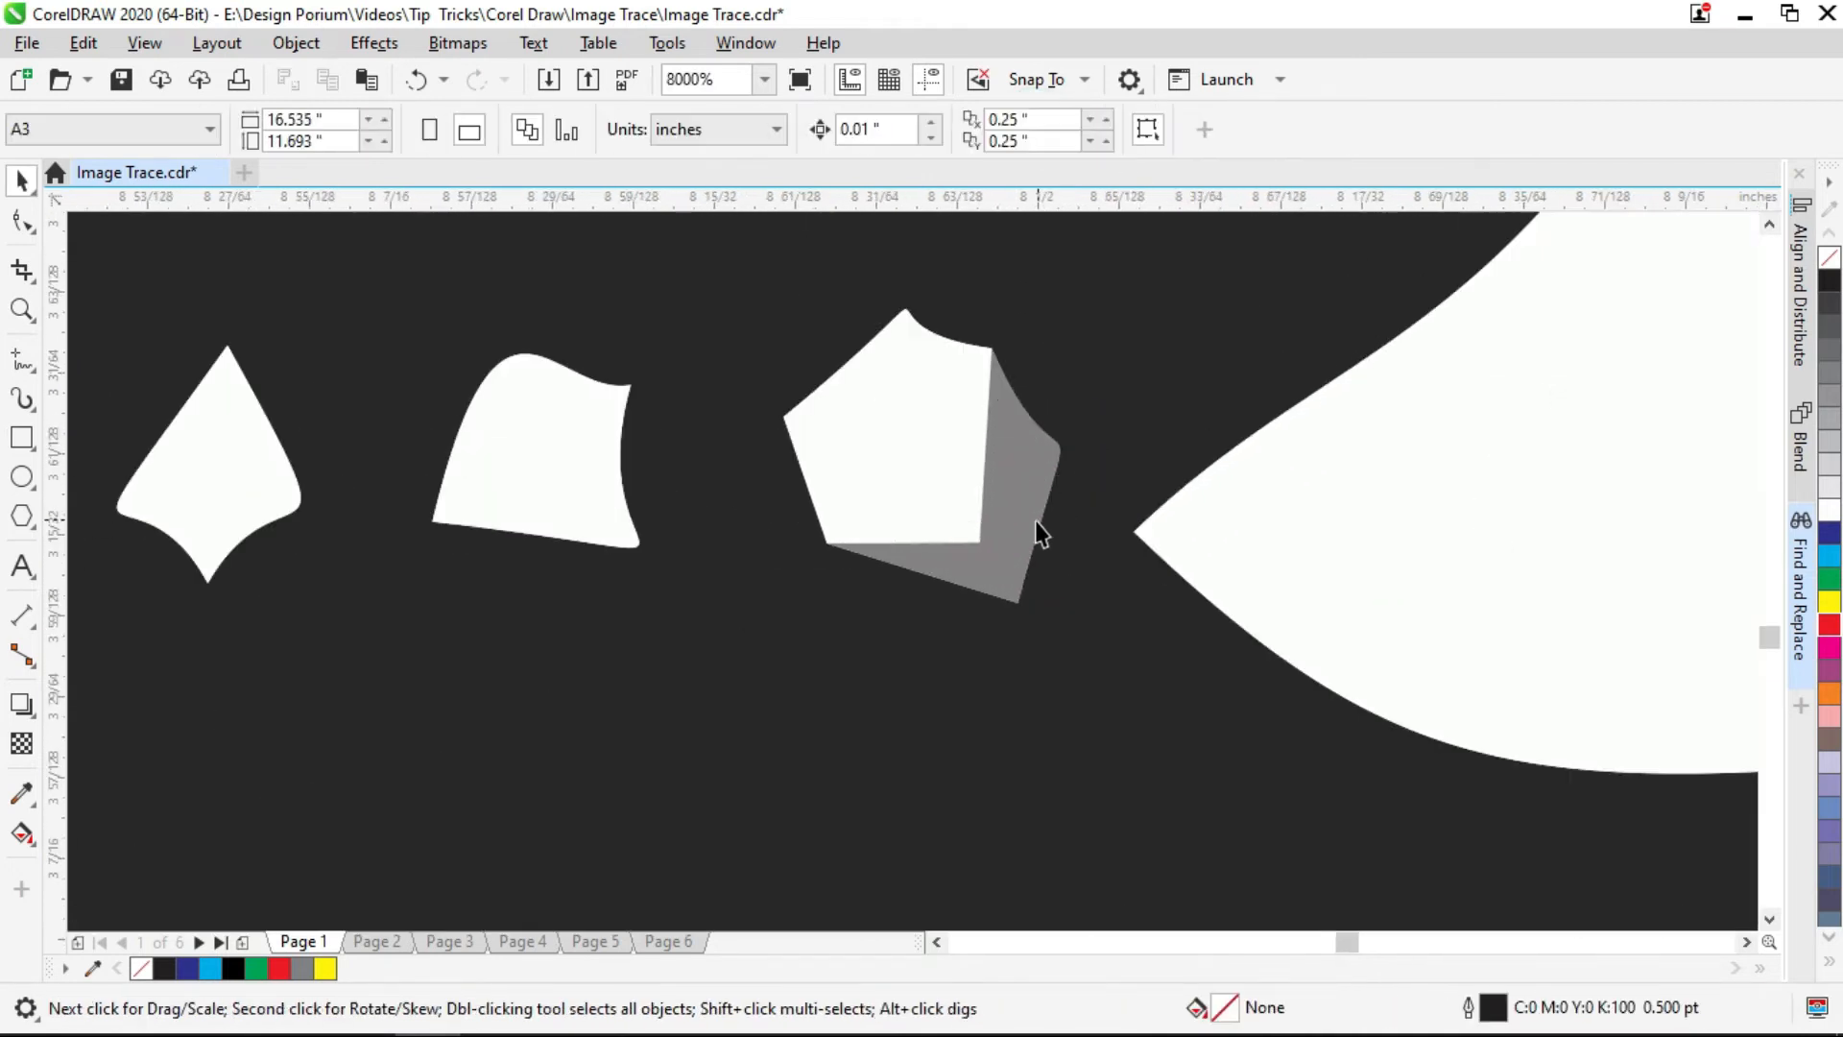
{"action": "left_click", "coordinate": [1045, 508]}
{"action": "scroll", "coordinate": [911, 520], "scroll_direction": "down", "scroll_amount": 2}
{"action": "left_click", "coordinate": [566, 508]}
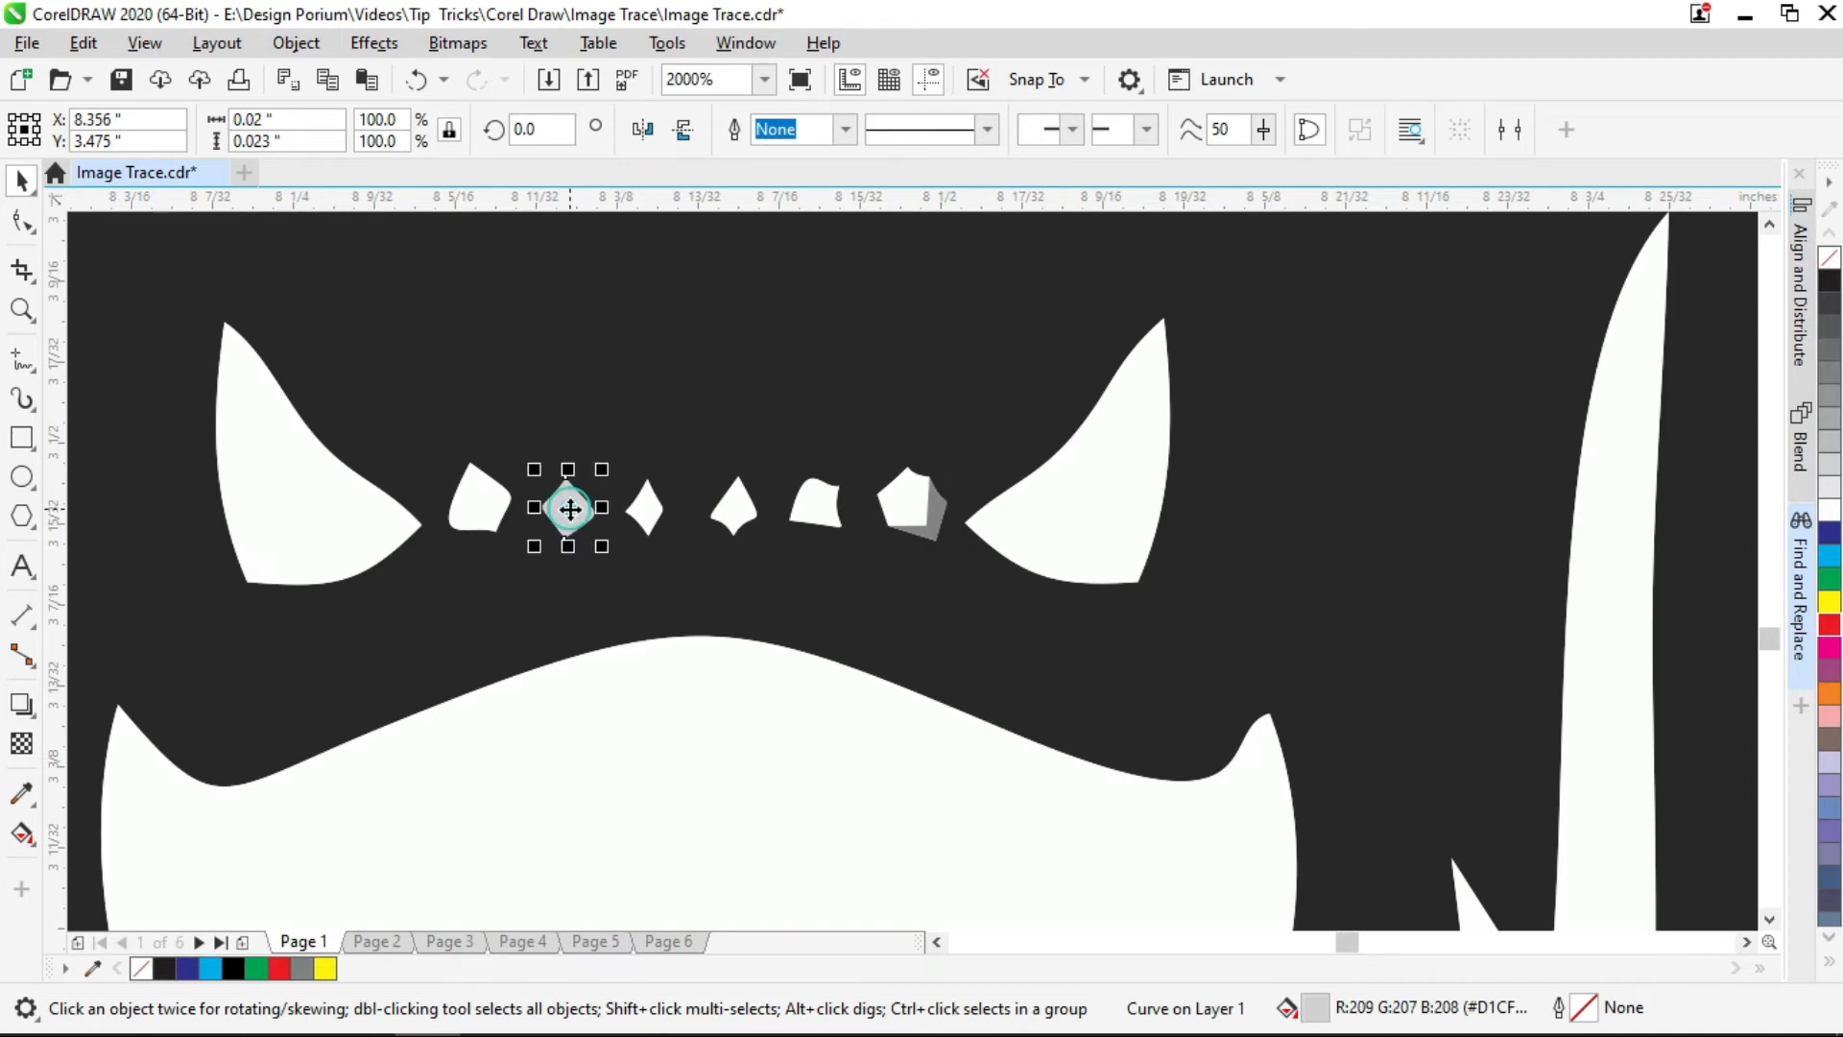
{"action": "scroll", "coordinate": [586, 533], "scroll_direction": "down", "scroll_amount": 3}
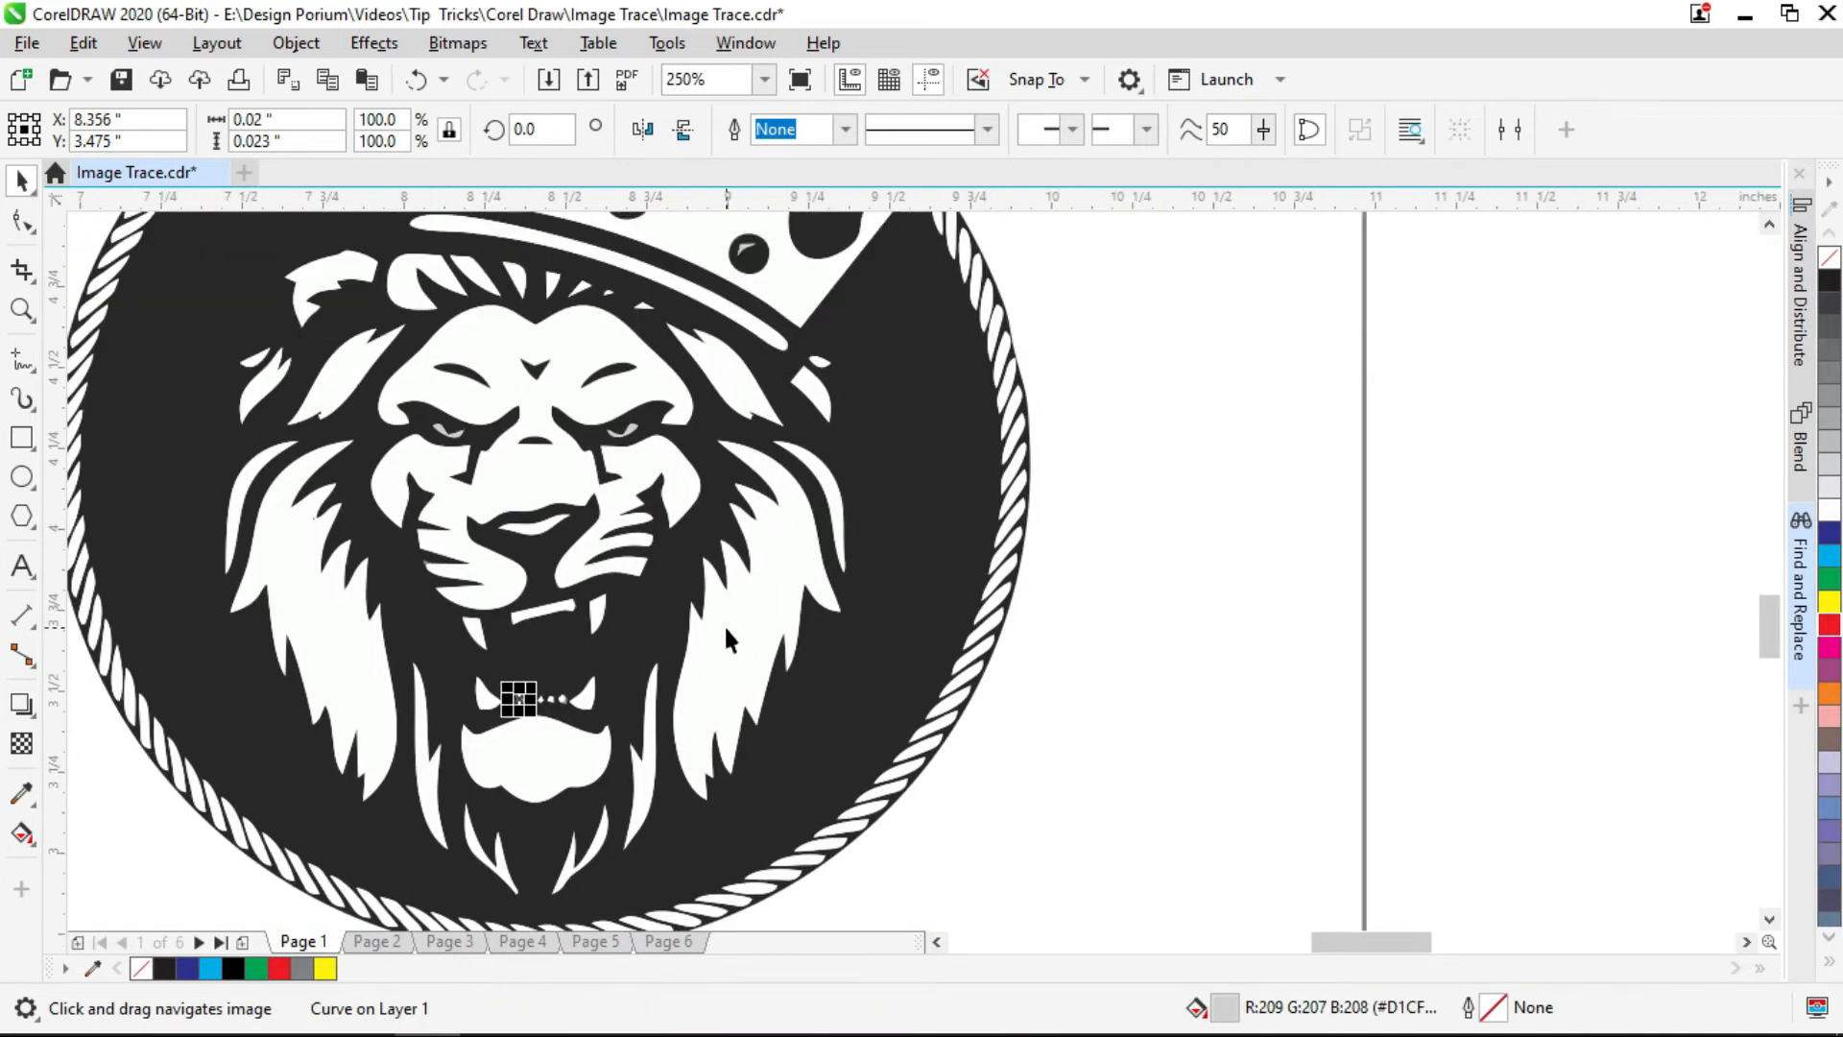
{"action": "scroll", "coordinate": [725, 632], "scroll_direction": "down", "scroll_amount": 1}
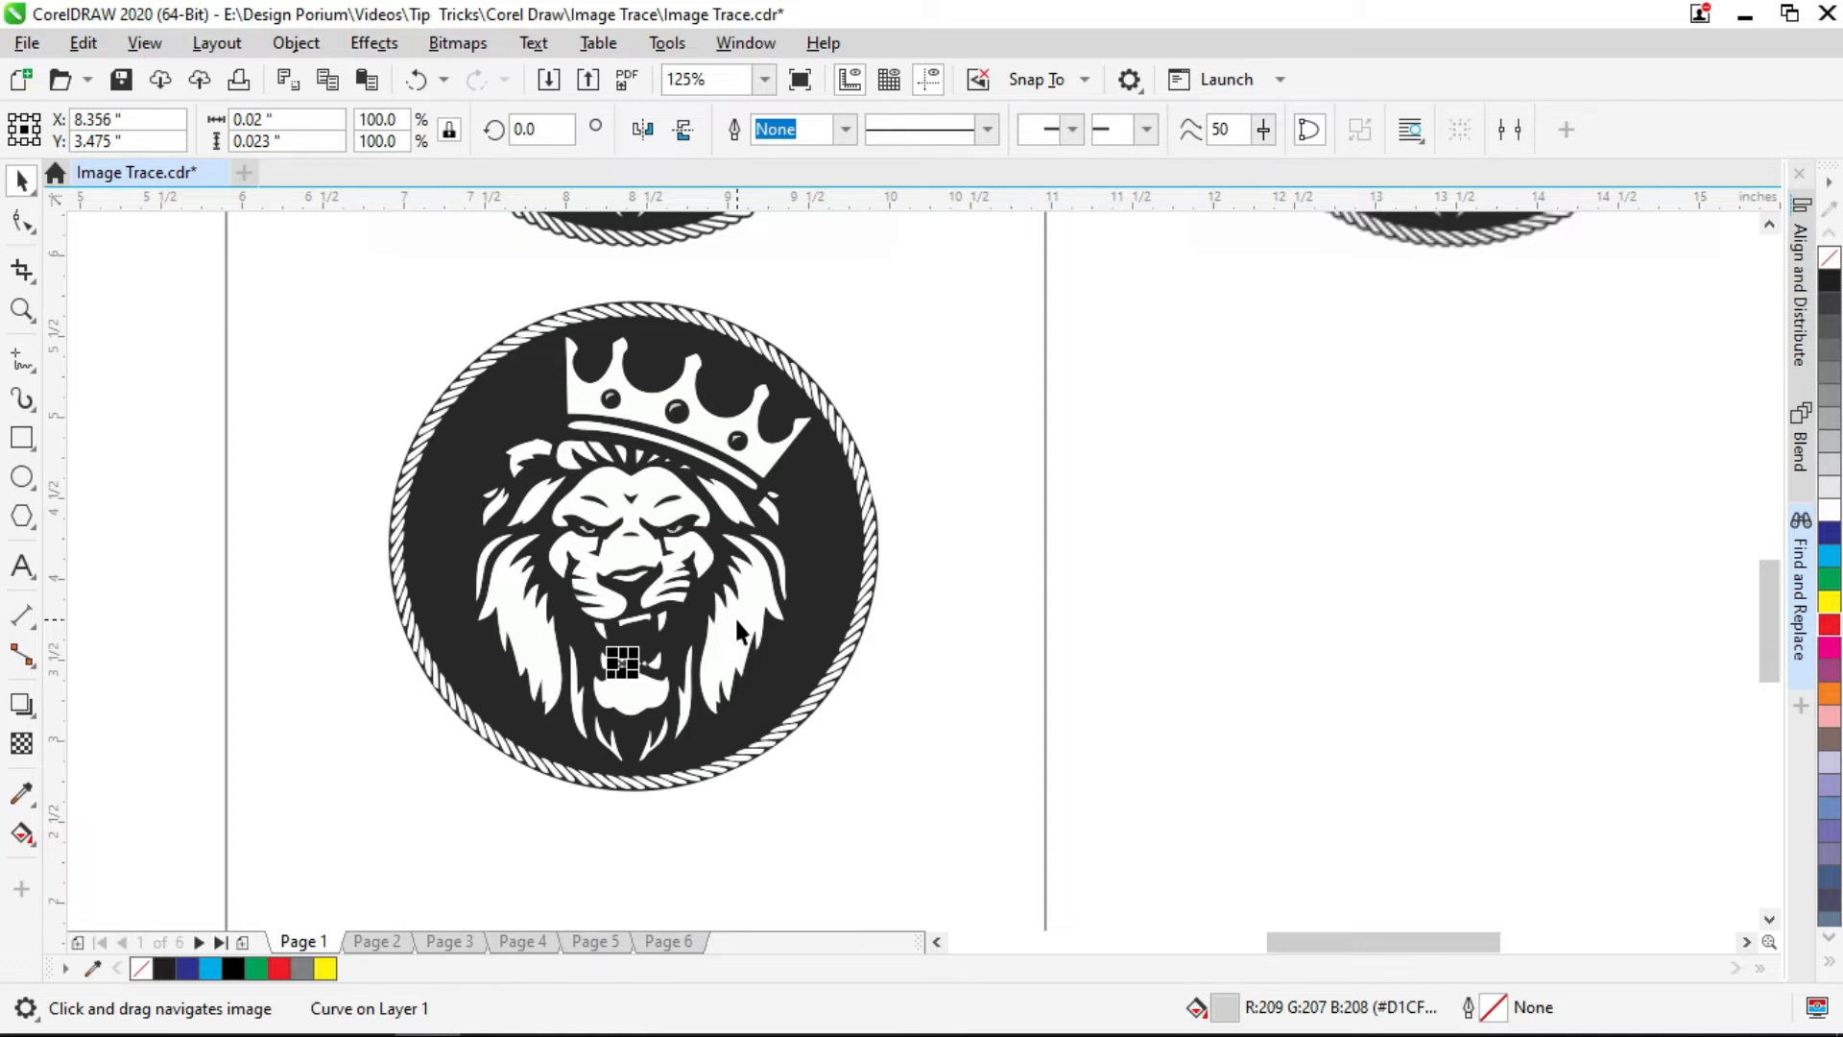
{"action": "scroll", "coordinate": [735, 619], "scroll_direction": "down", "scroll_amount": 1}
{"action": "left_click", "coordinate": [848, 559]}
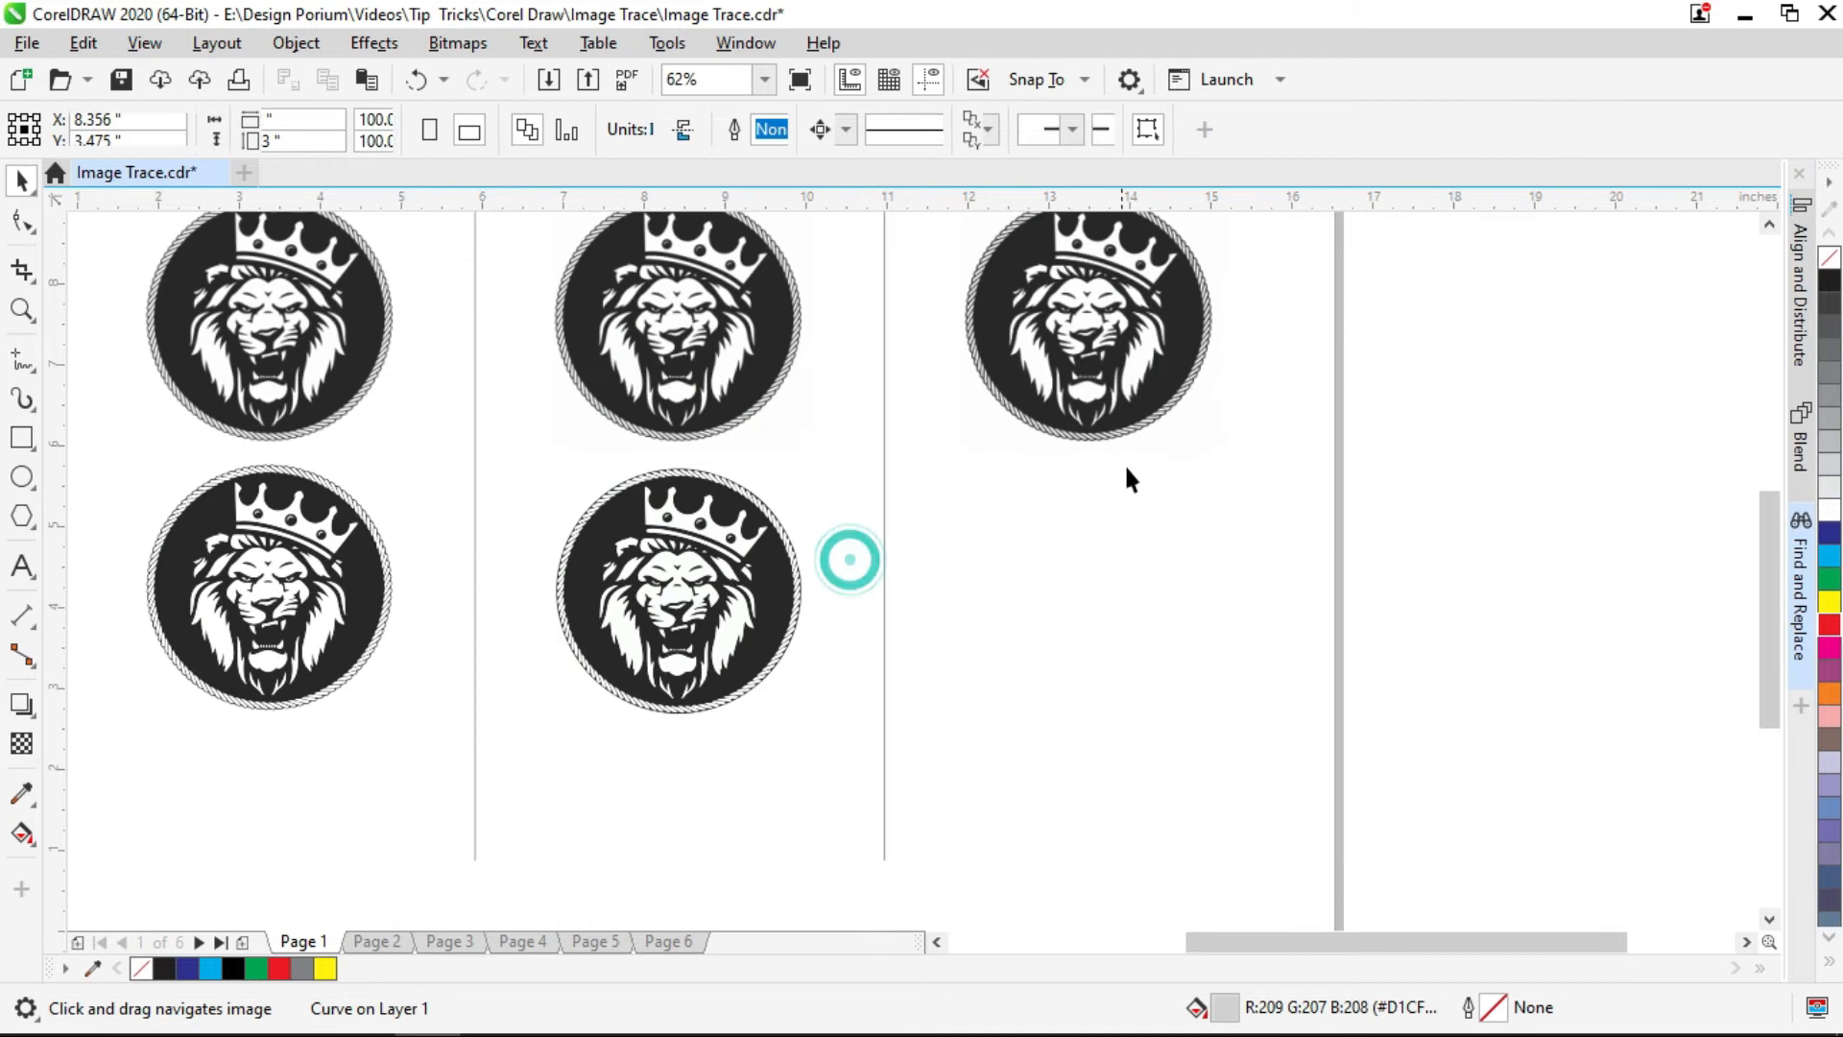
- Select the original 72 DPI lion image and check its sharpness up close
{"action": "left_click_drag", "start_coordinate": [1083, 309], "coordinate": [1015, 403]}
{"action": "left_click", "coordinate": [1015, 413]}
{"action": "left_click", "coordinate": [1242, 444]}
{"action": "left_click", "coordinate": [1131, 460]}
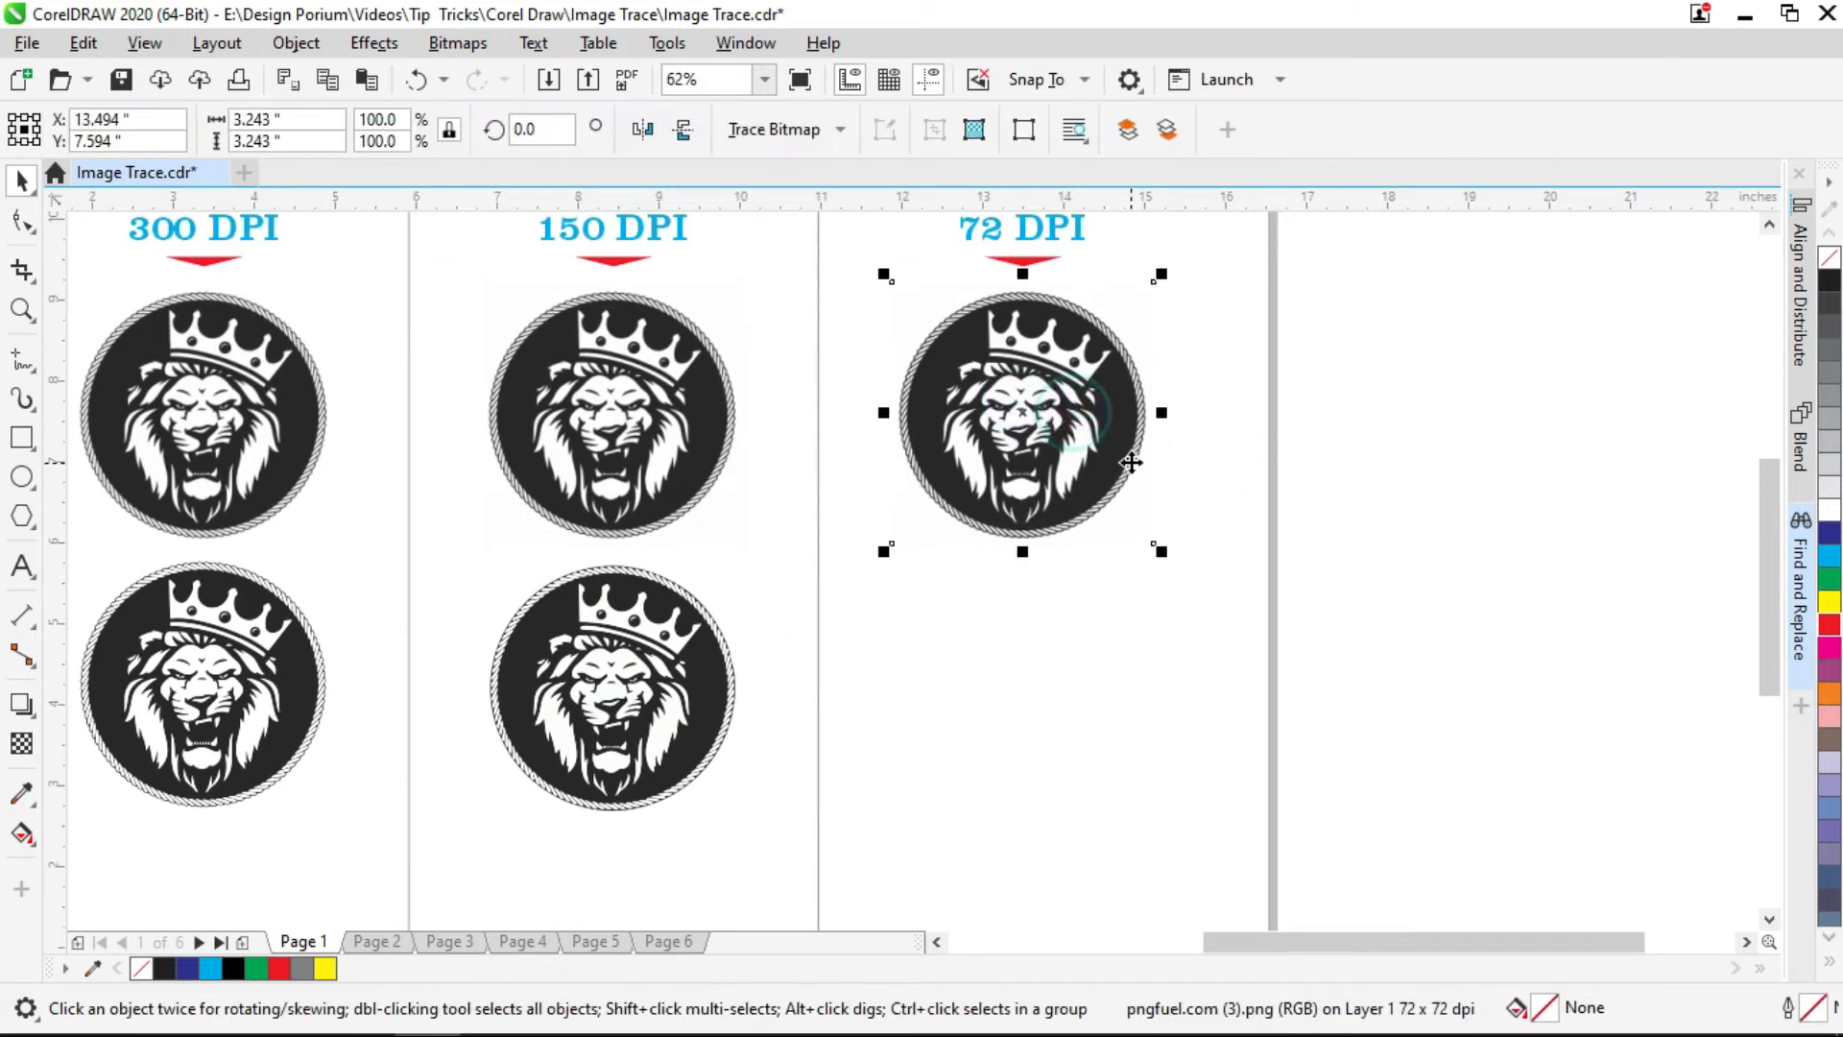
{"action": "scroll", "coordinate": [1082, 346], "scroll_direction": "up", "scroll_amount": 1}
{"action": "scroll", "coordinate": [1227, 404], "scroll_direction": "up", "scroll_amount": 1}
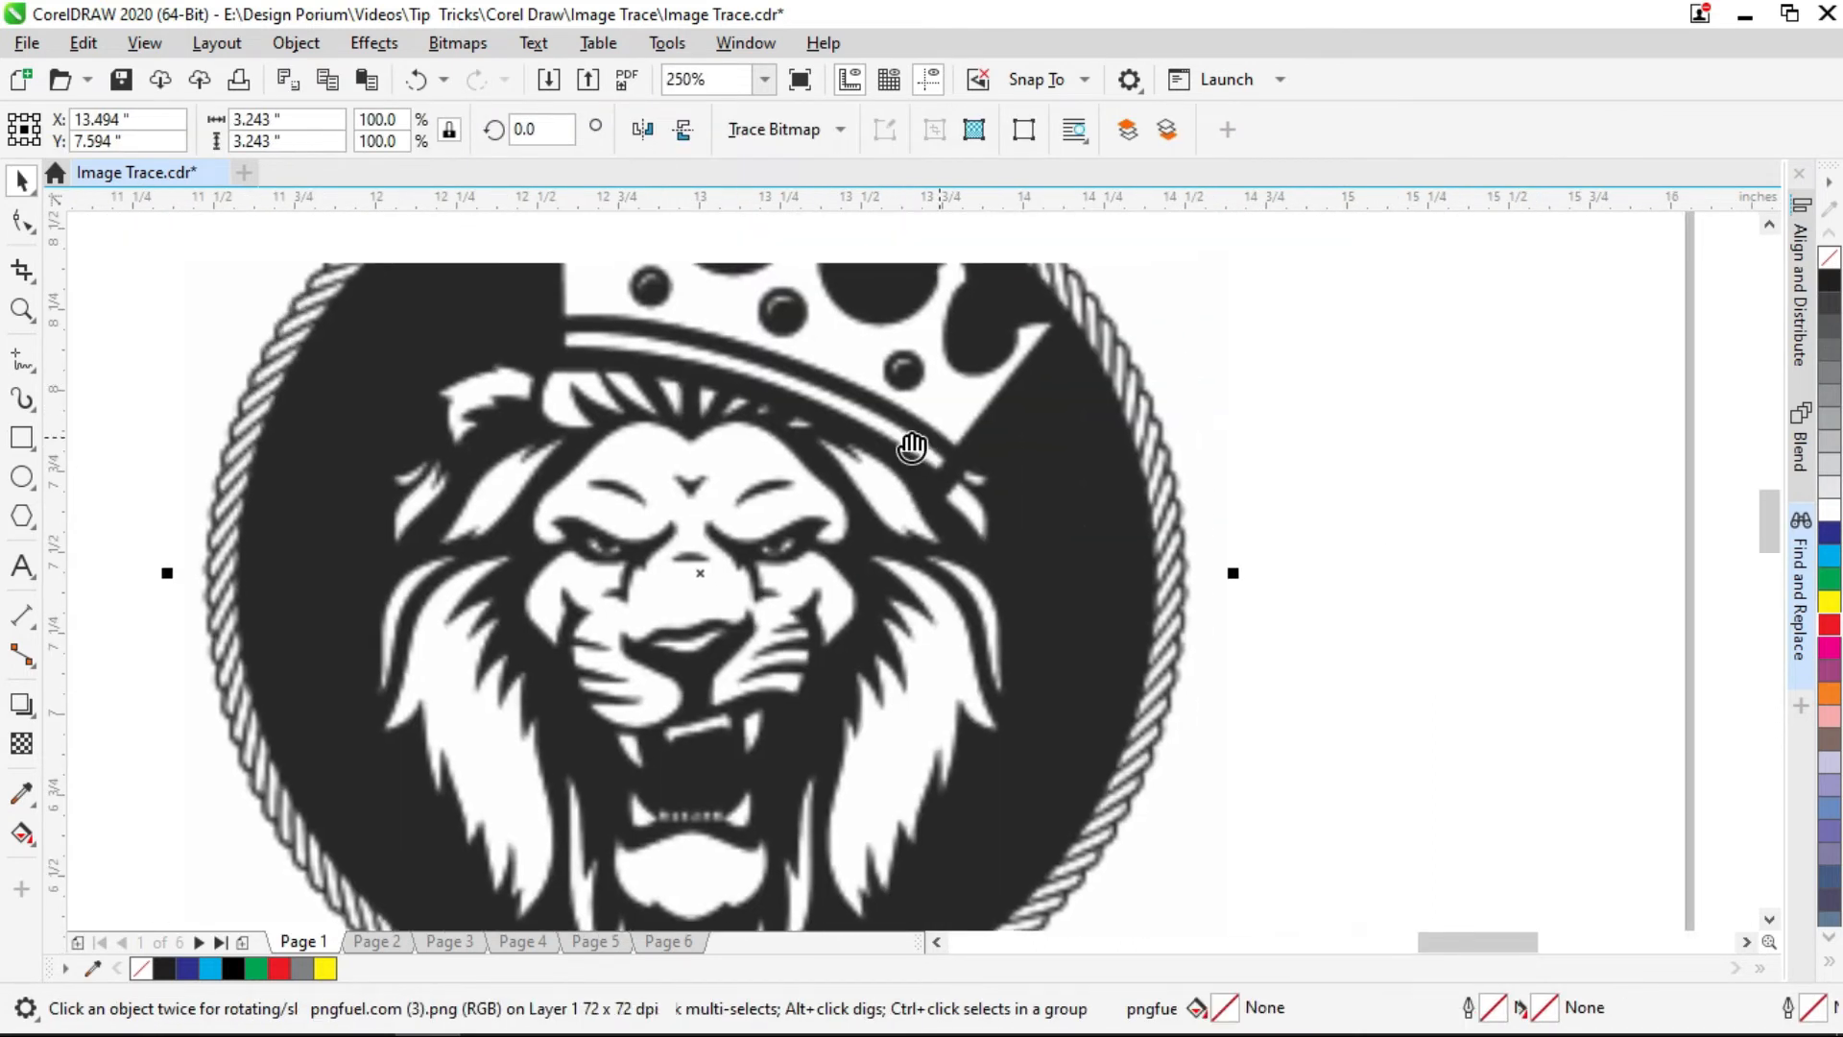
{"action": "scroll", "coordinate": [830, 389], "scroll_direction": "down", "scroll_amount": 1}
- Try a Quick Trace on the 72 DPI lion image and undo it
{"action": "left_click", "coordinate": [840, 130]}
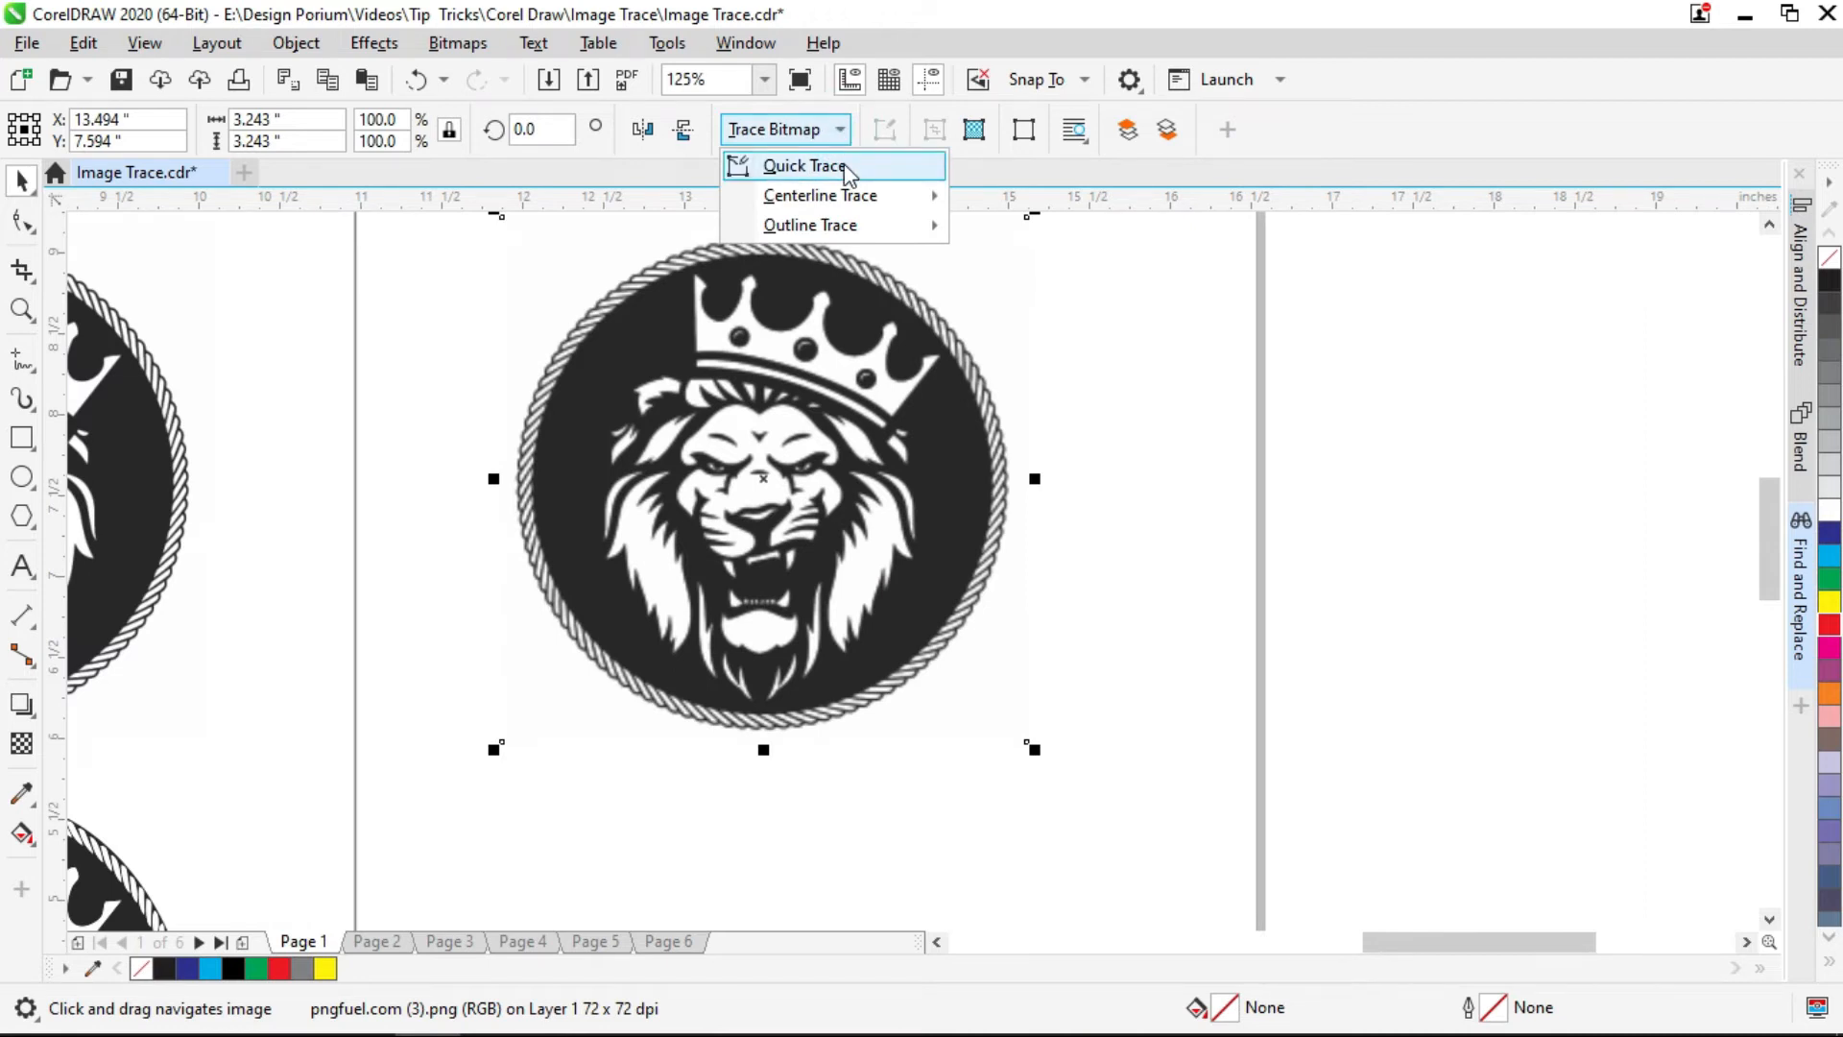
{"action": "left_click", "coordinate": [849, 169]}
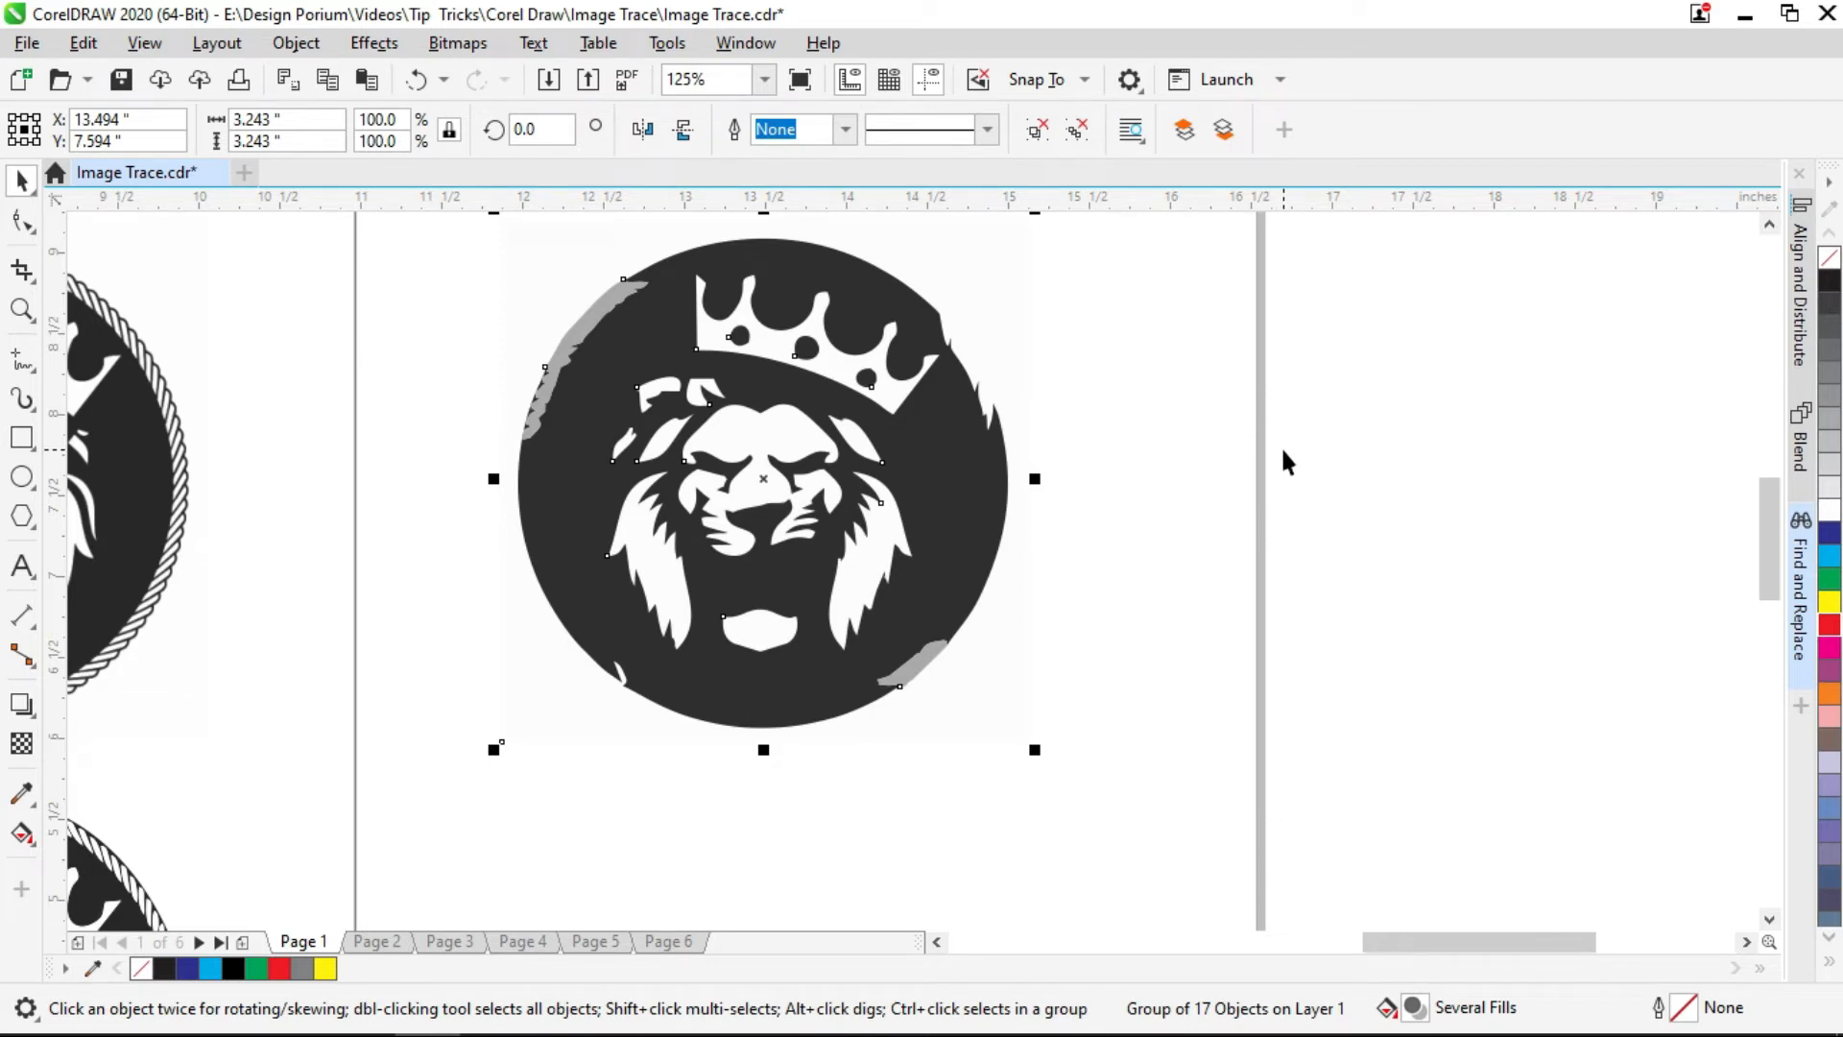
{"action": "key", "text": "ctrl+z"}
{"action": "left_click", "coordinate": [850, 377]}
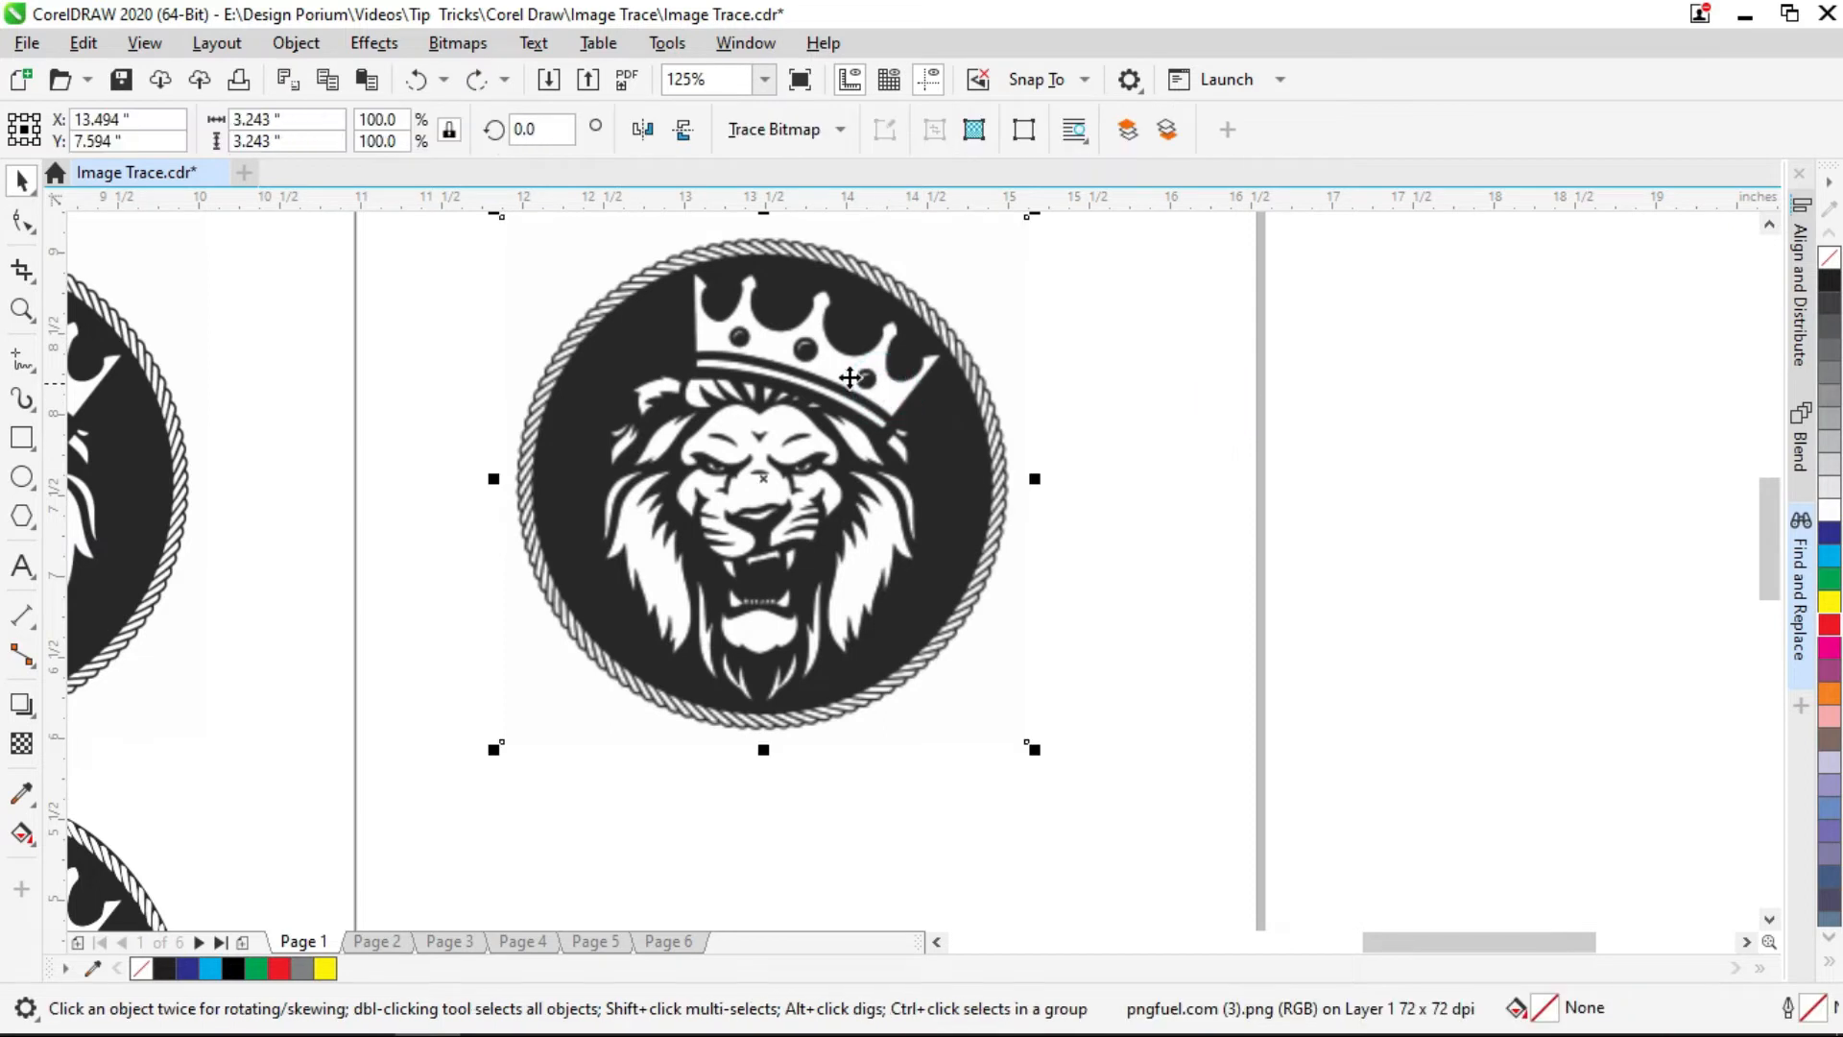
- Start a Detailed Logo outline trace of the 72 DPI lion and set the detail to 100
{"action": "left_click", "coordinate": [842, 132]}
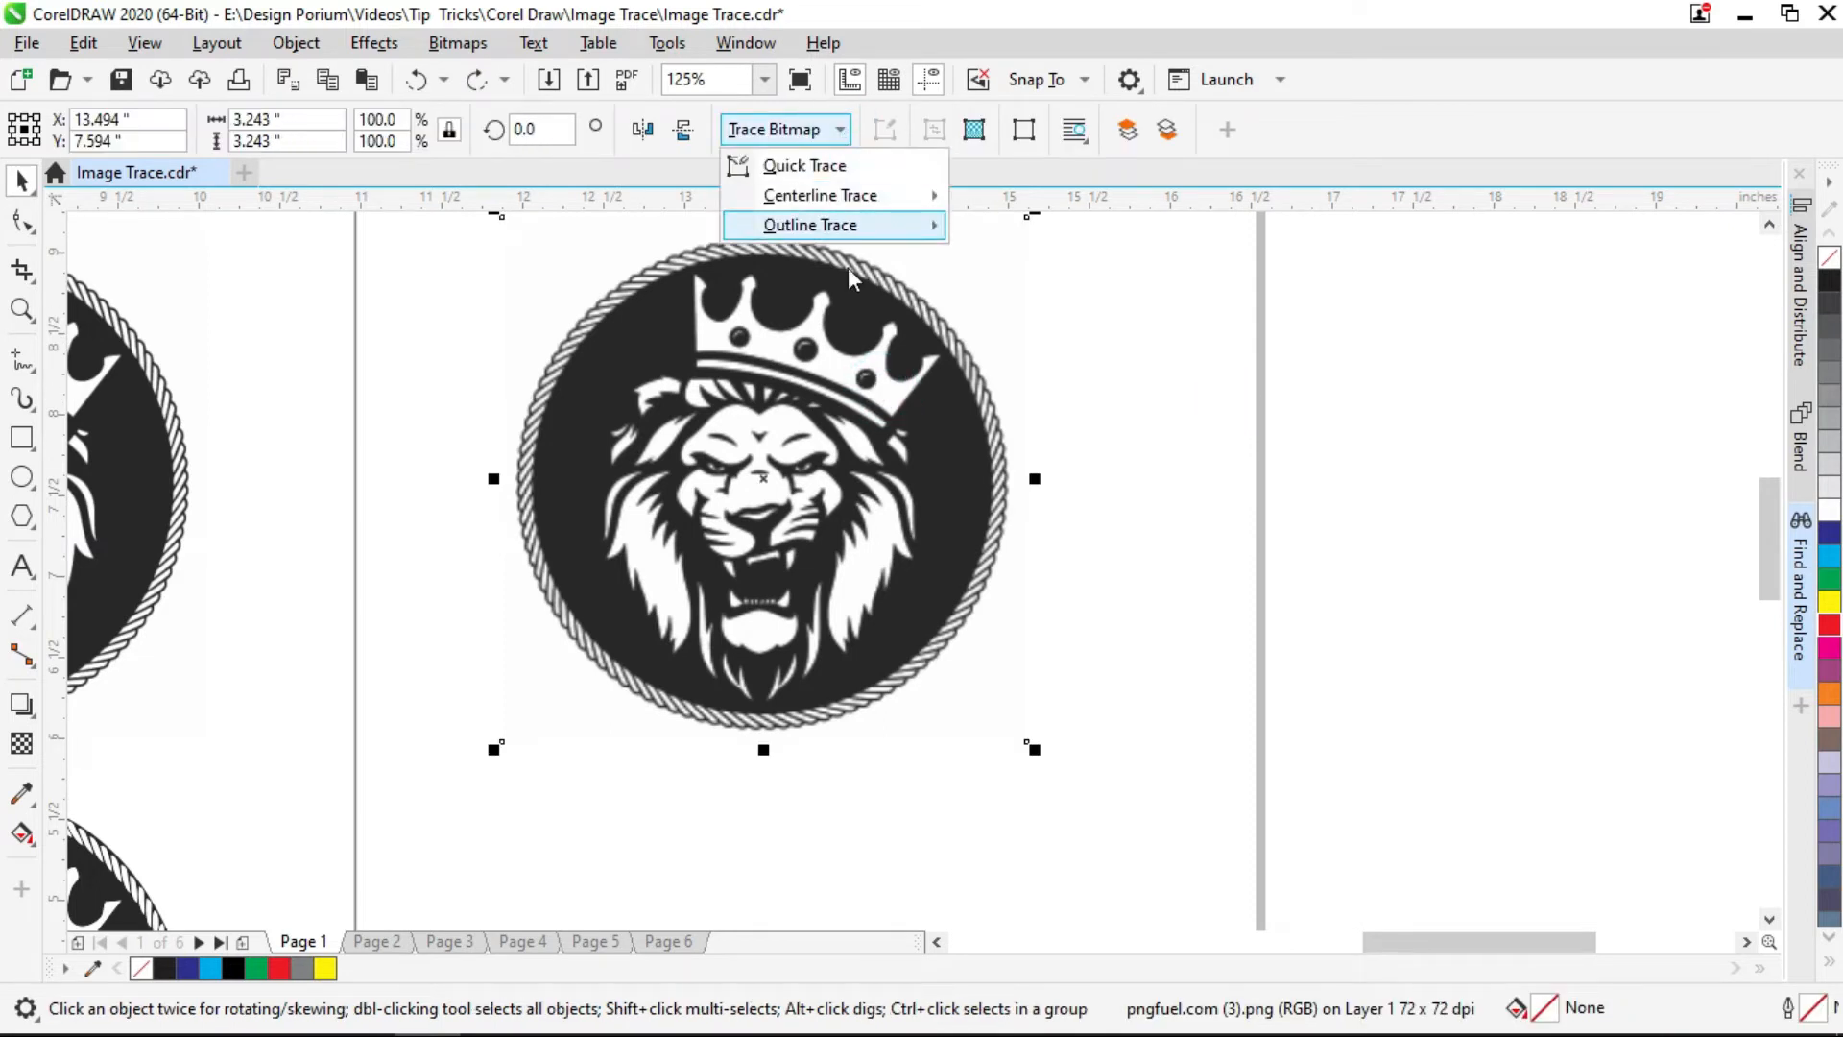
{"action": "mouse_move", "coordinate": [844, 225]}
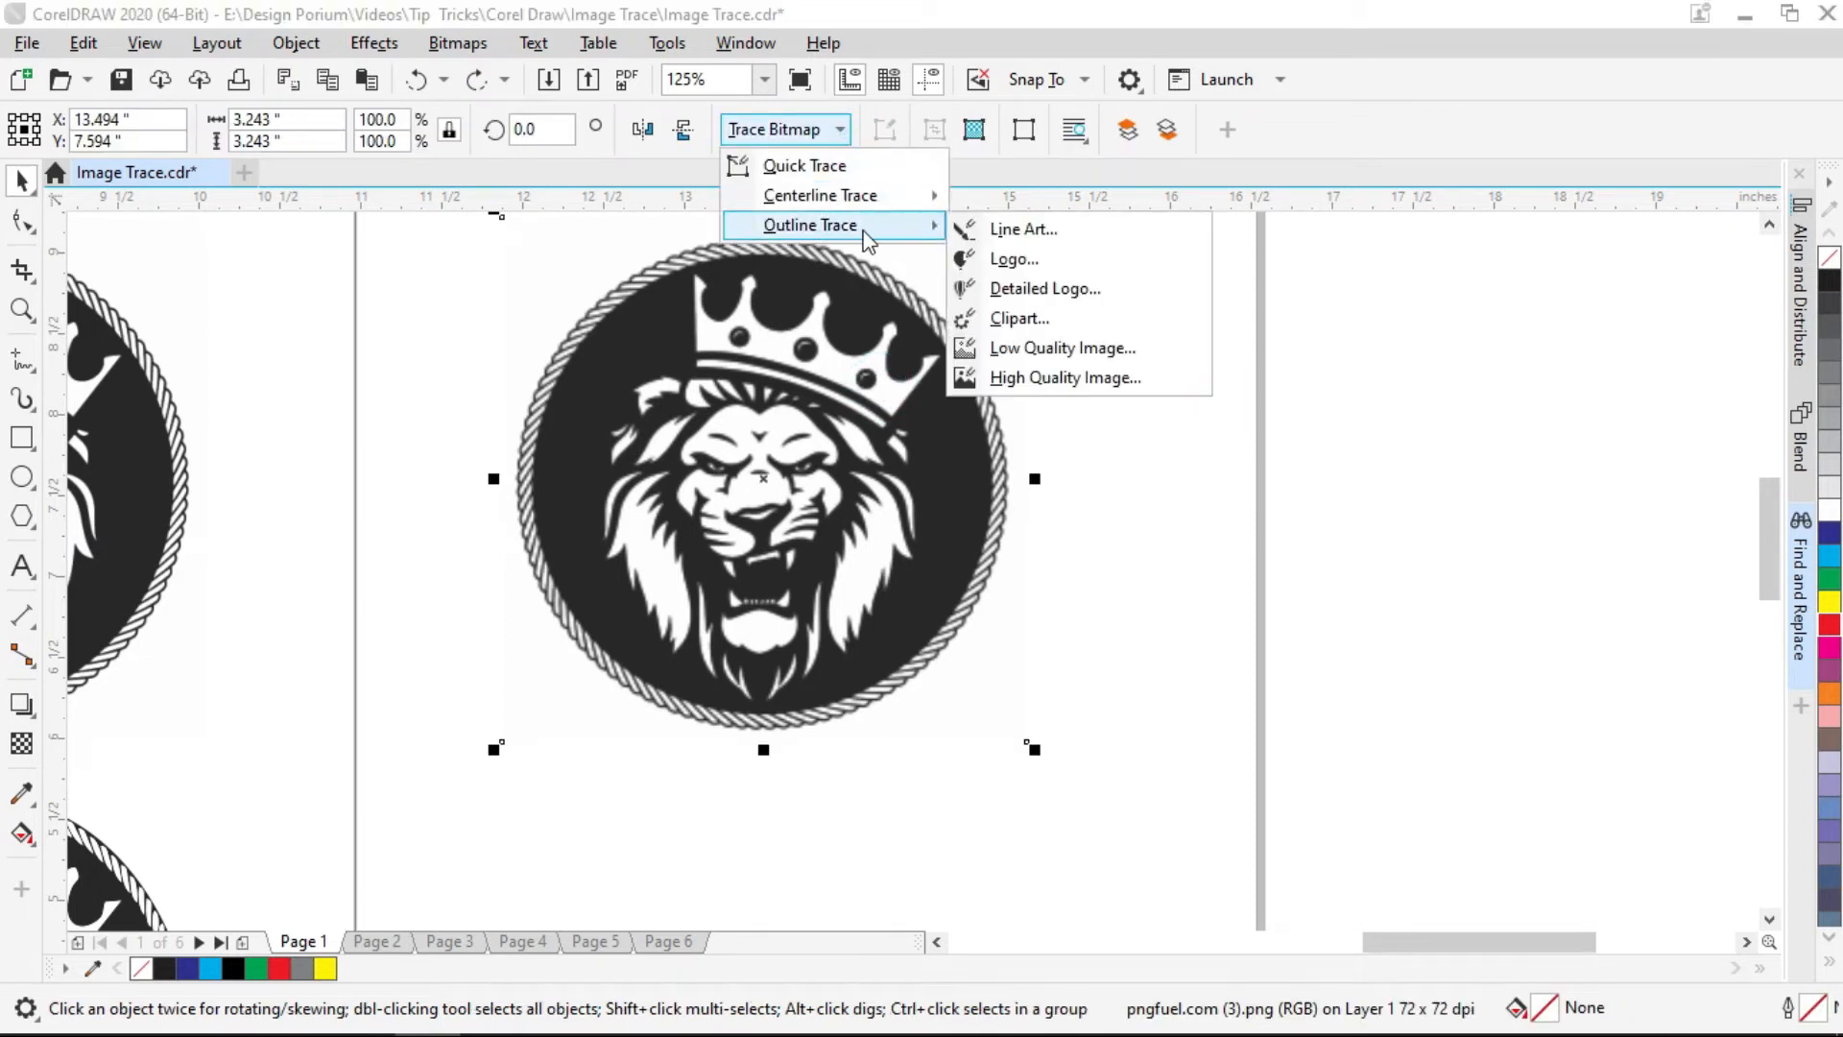
{"action": "left_click", "coordinate": [1094, 289]}
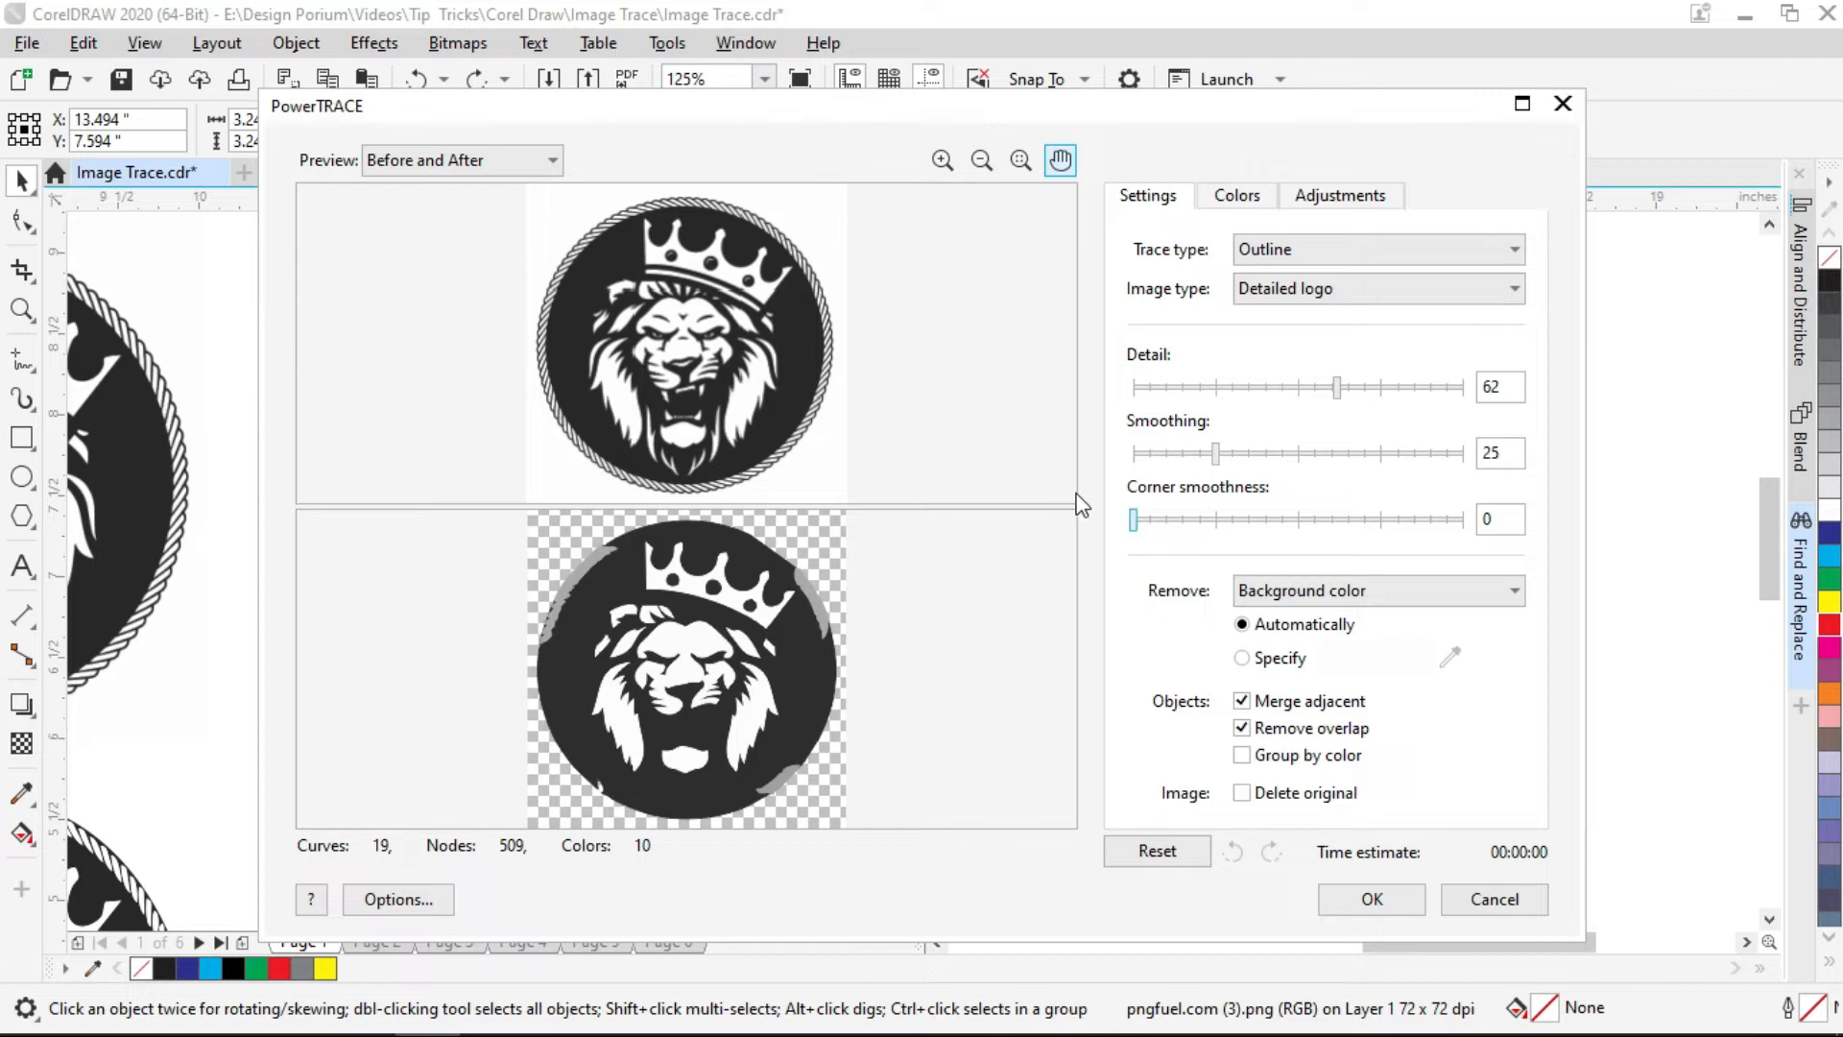
{"action": "left_click", "coordinate": [1416, 389]}
{"action": "left_click_drag", "start_coordinate": [1419, 396], "coordinate": [1467, 394]}
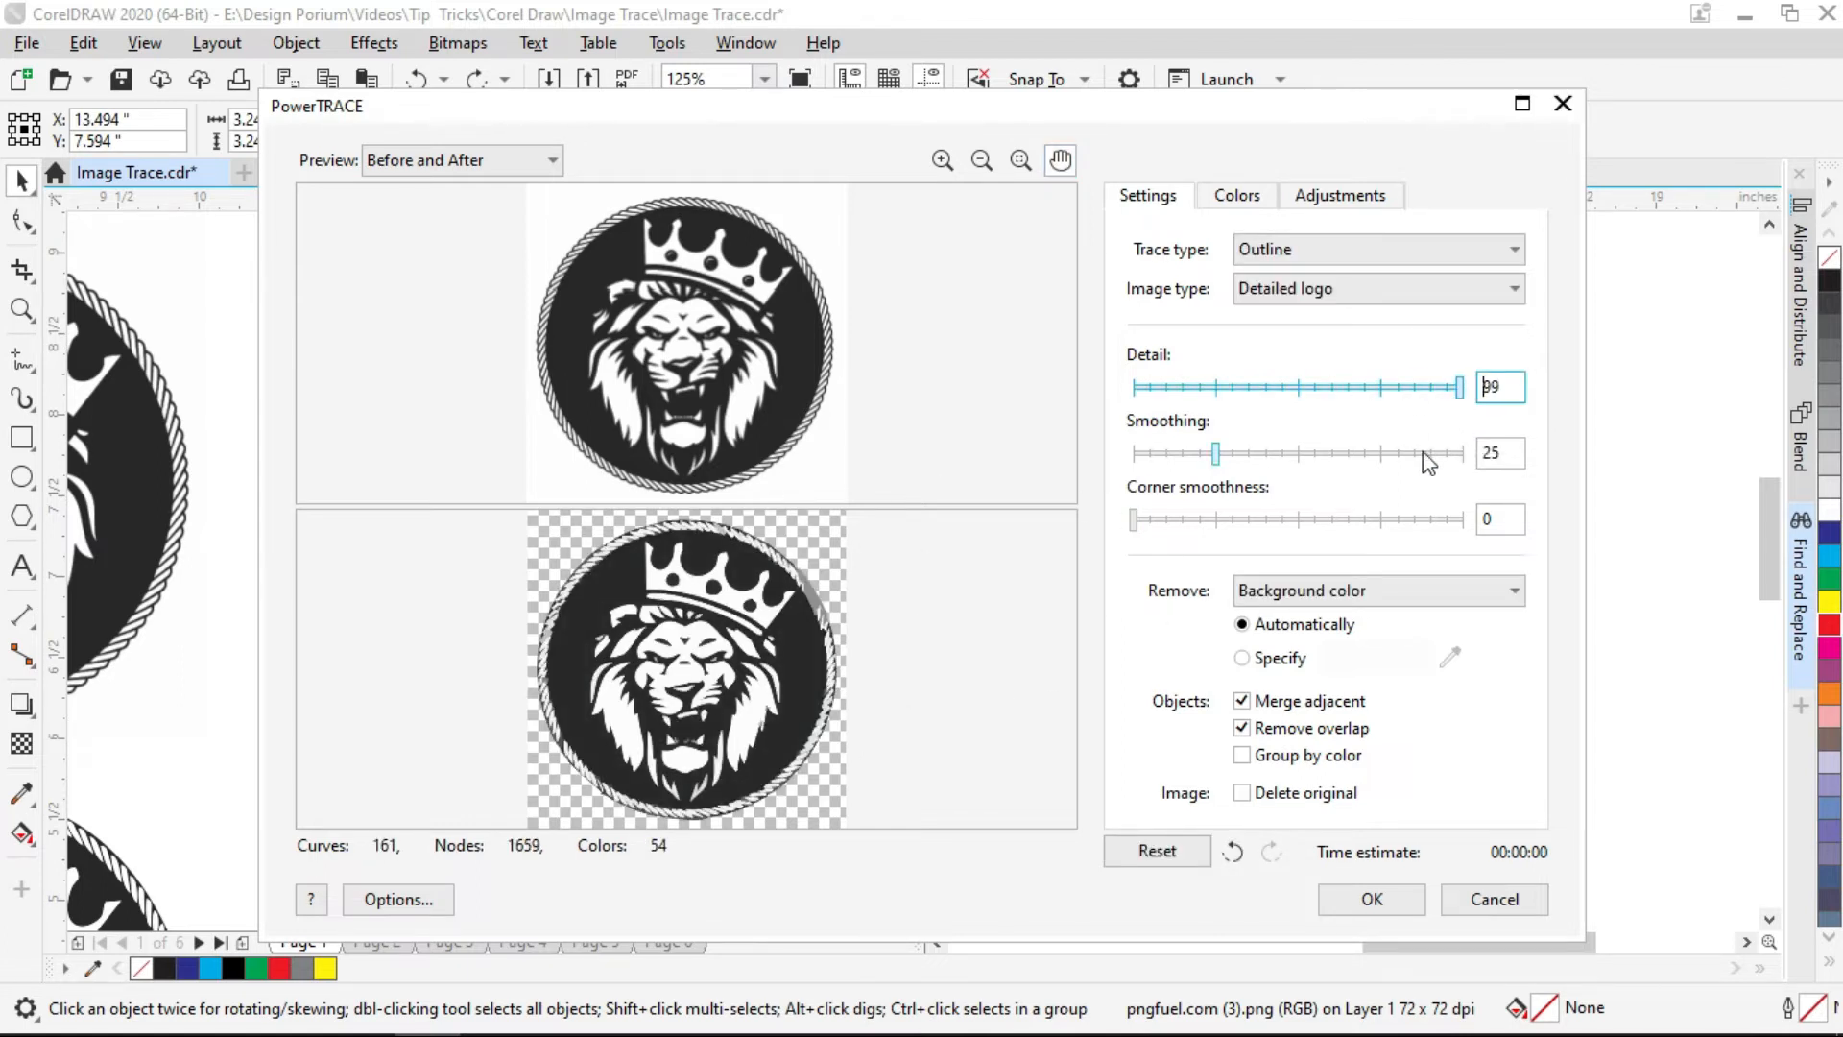
{"action": "left_click", "coordinate": [1463, 385]}
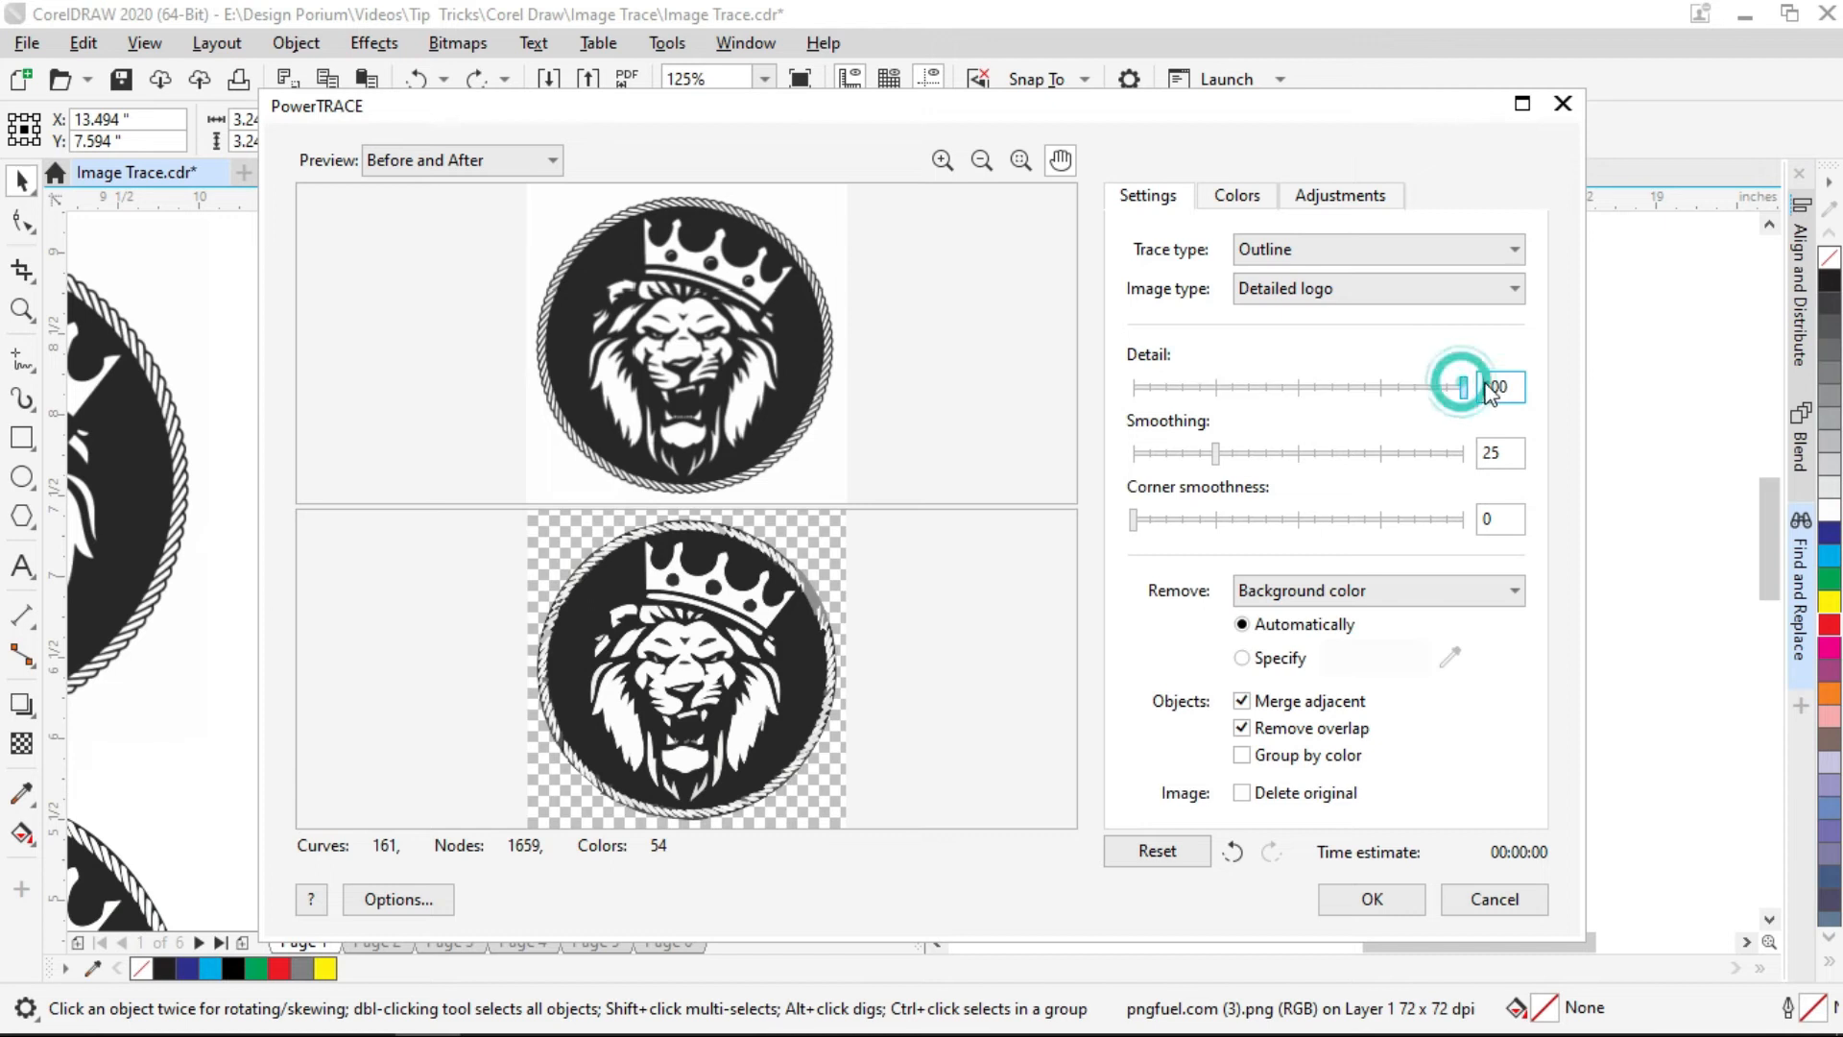
- Test smoothing values of 49, 74, 94 and 80 and a corner smoothness of 25, then reset corner smoothness to 0
{"action": "left_click", "coordinate": [1300, 461]}
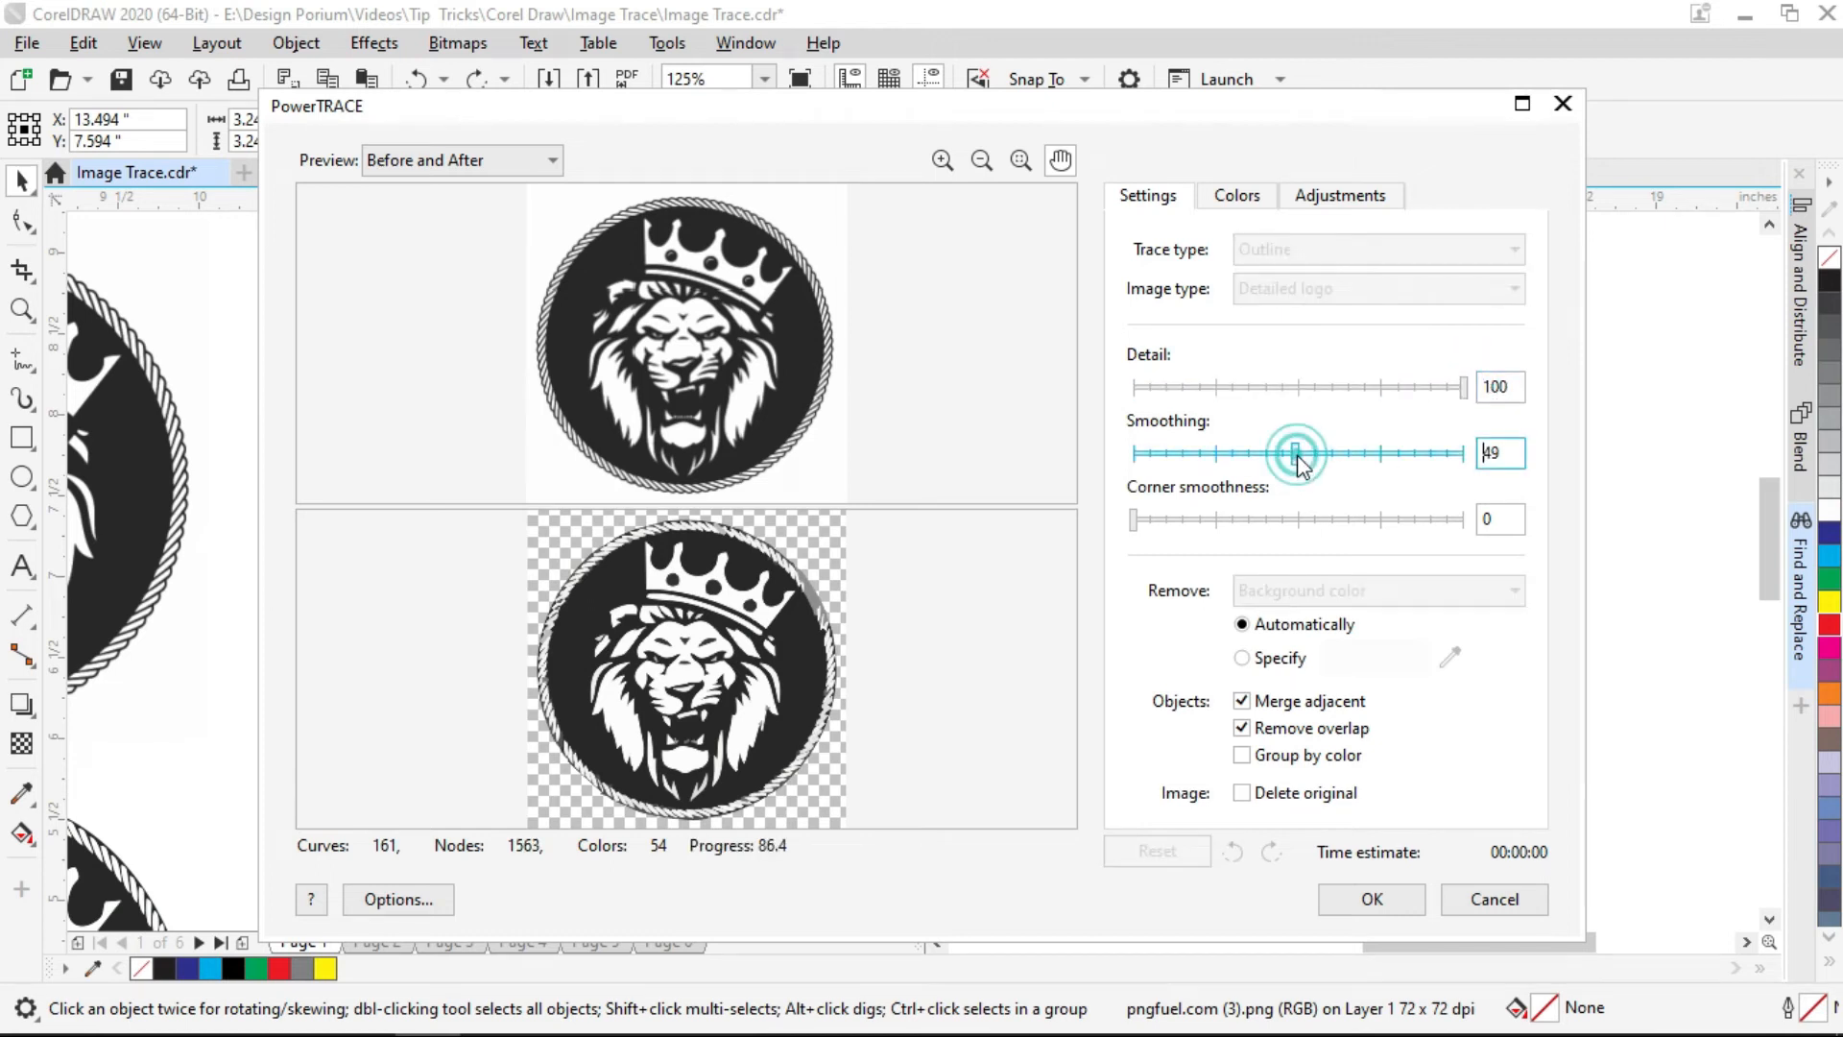
{"action": "left_click", "coordinate": [1379, 453]}
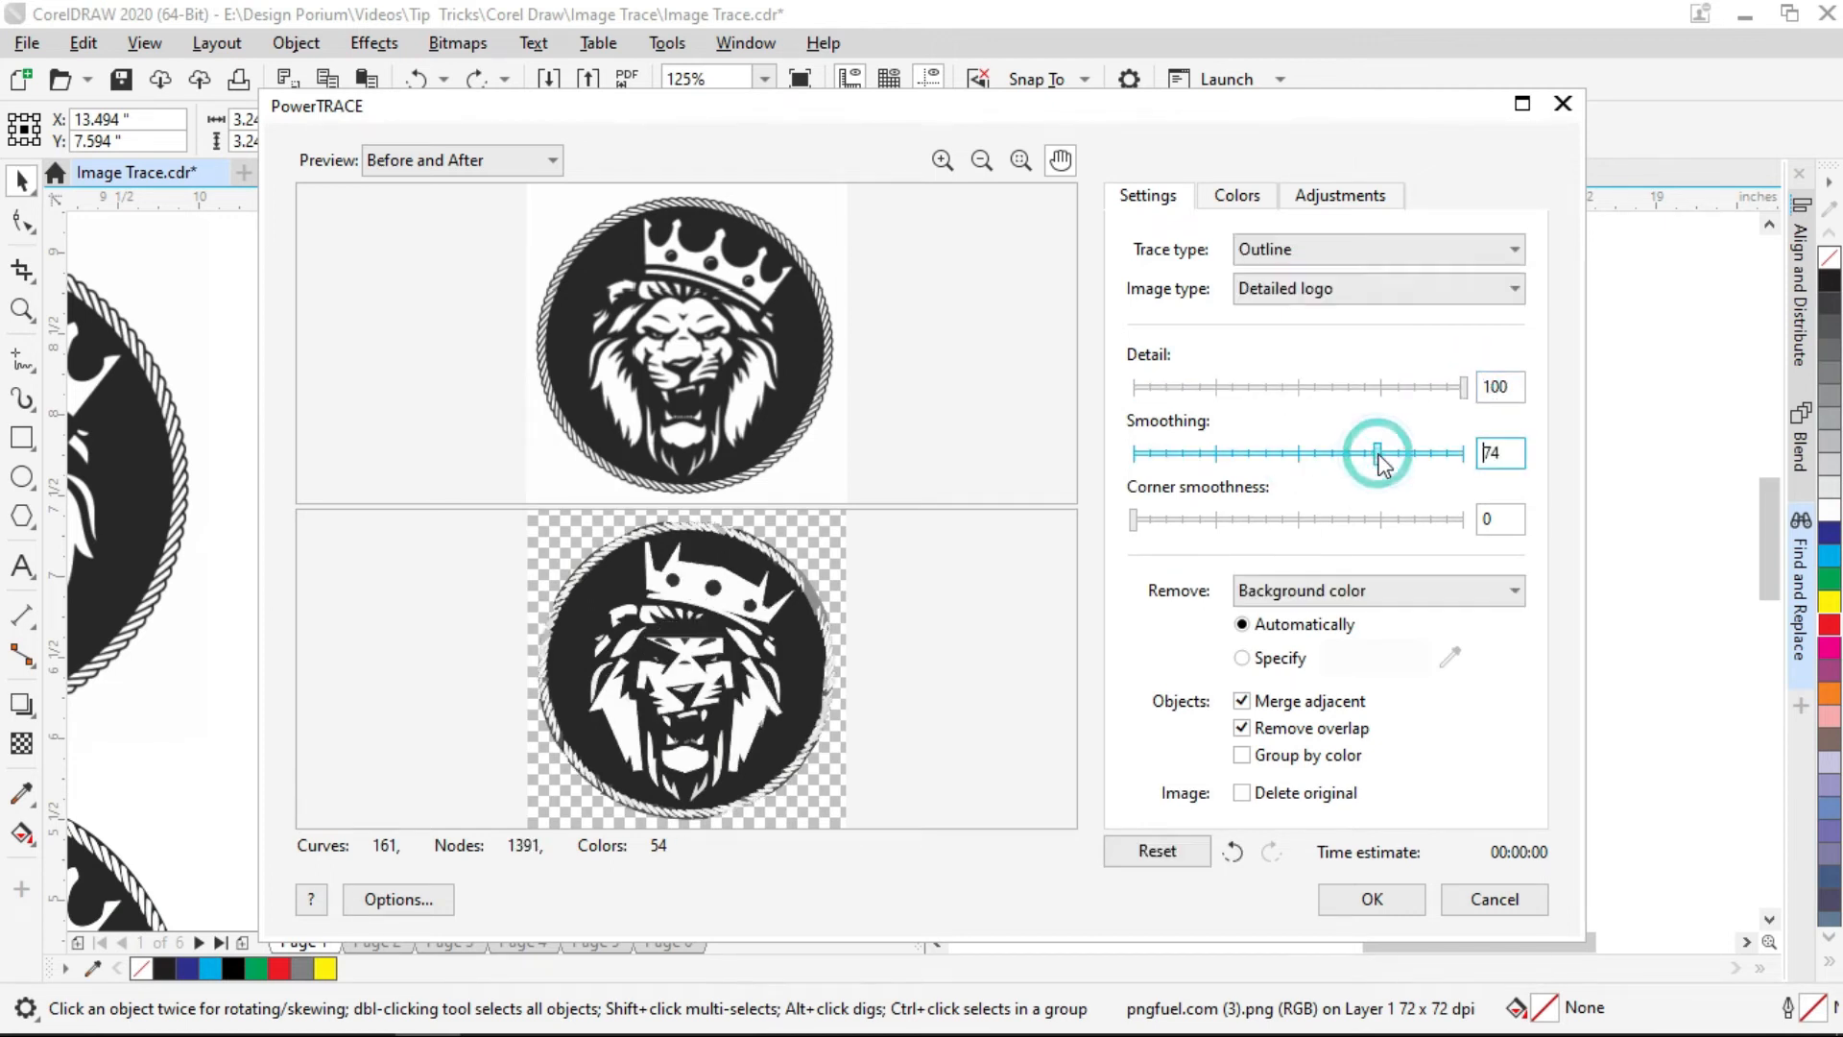
{"action": "left_click", "coordinate": [1450, 455]}
{"action": "left_click", "coordinate": [1220, 519]}
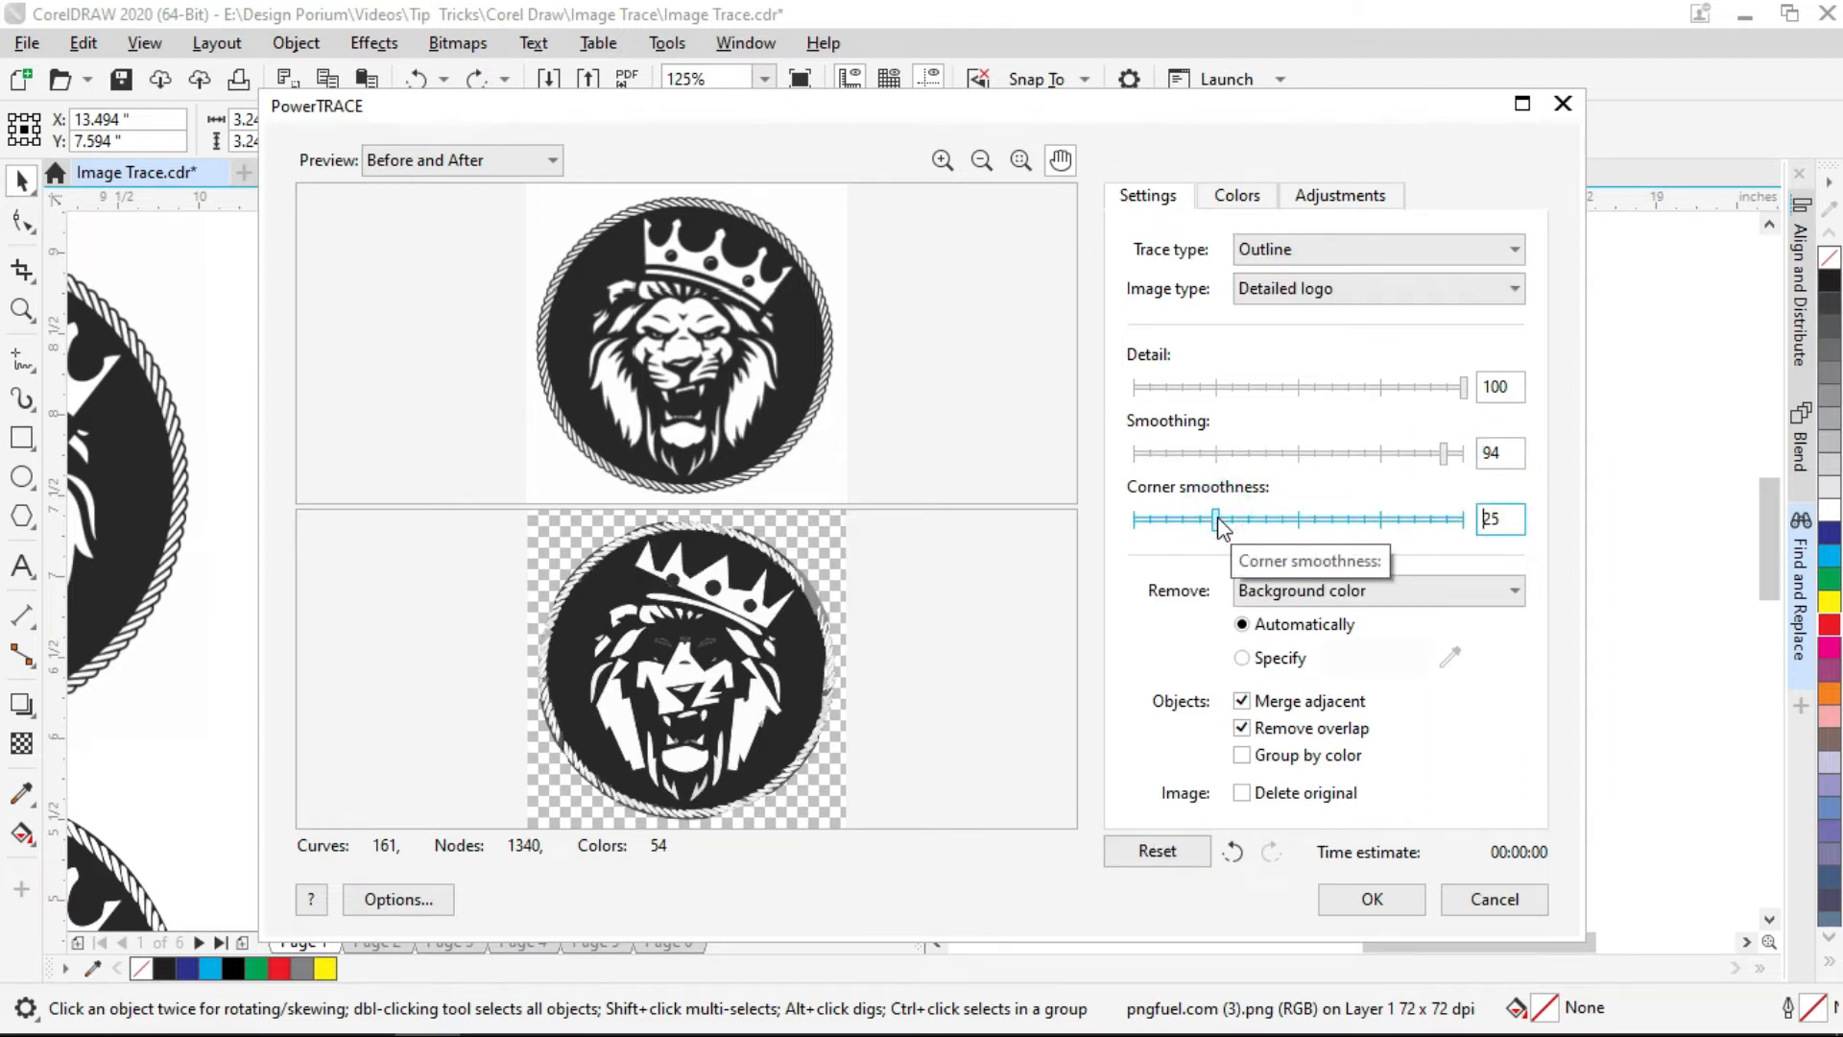
{"action": "left_click", "coordinate": [1397, 453]}
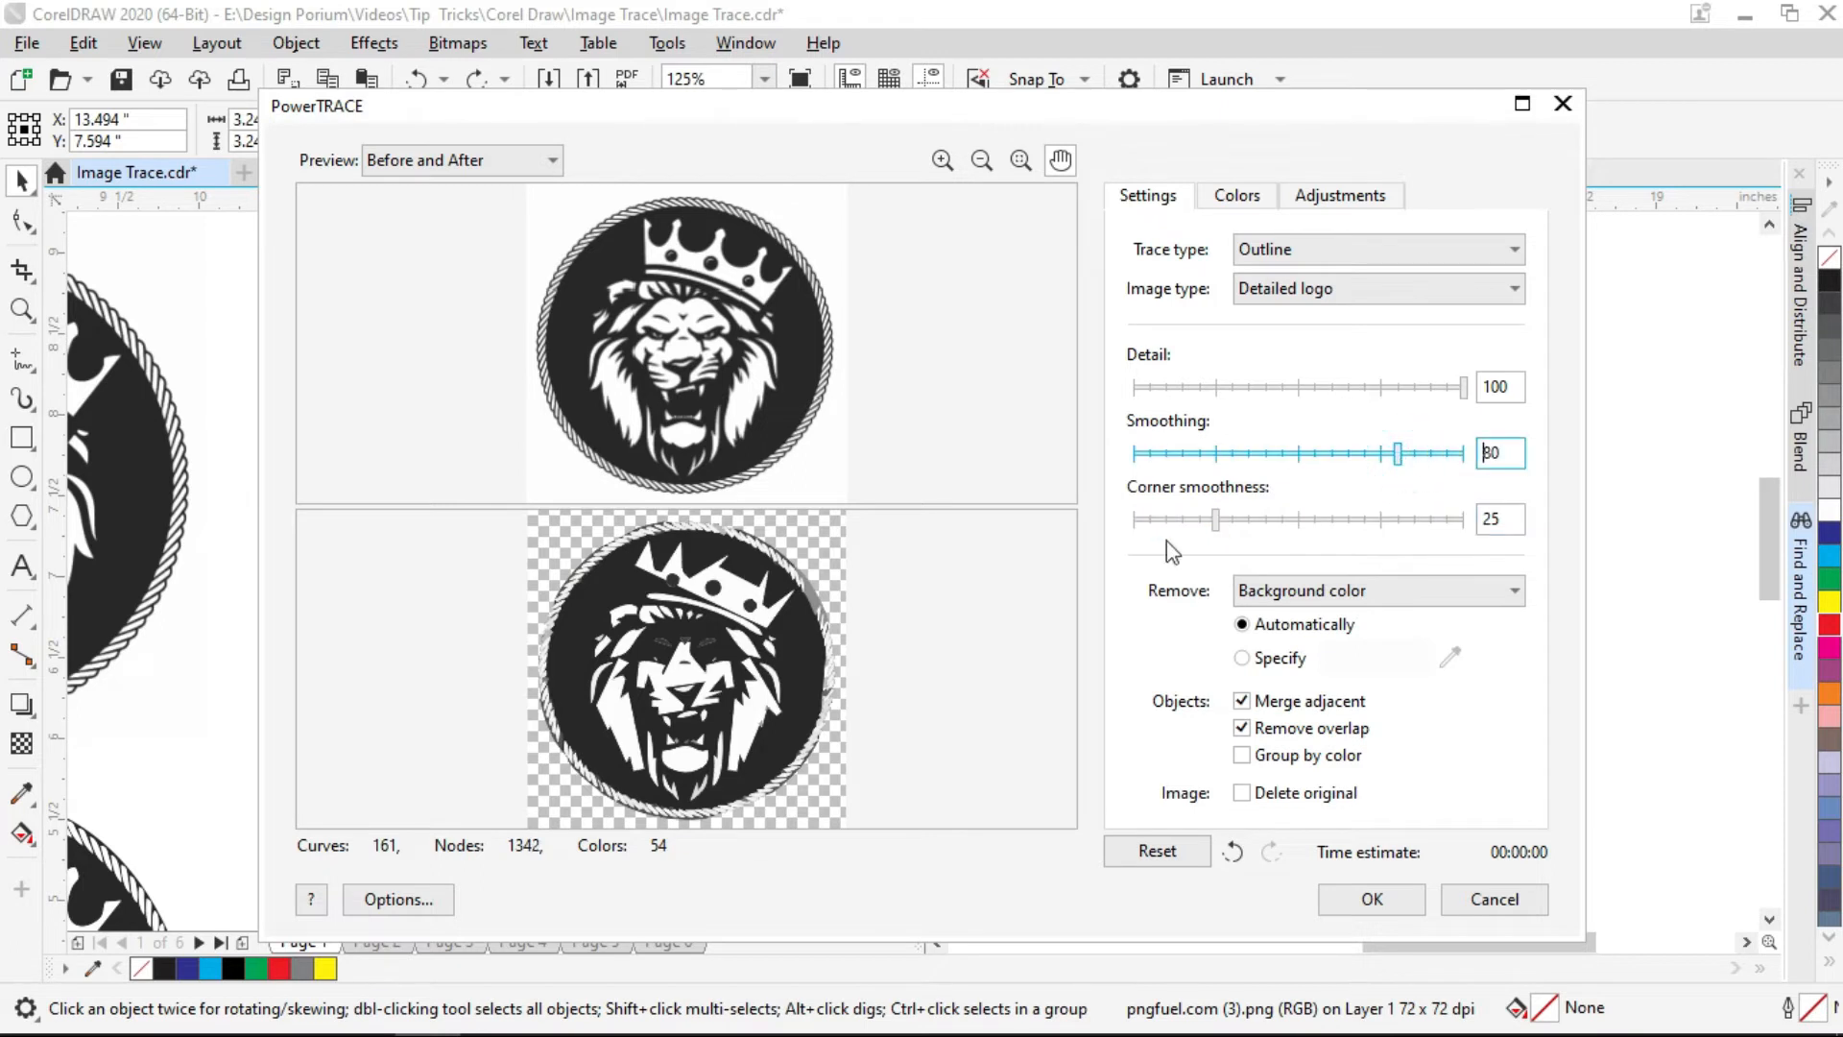
{"action": "left_click_drag", "start_coordinate": [1215, 520], "coordinate": [1132, 526]}
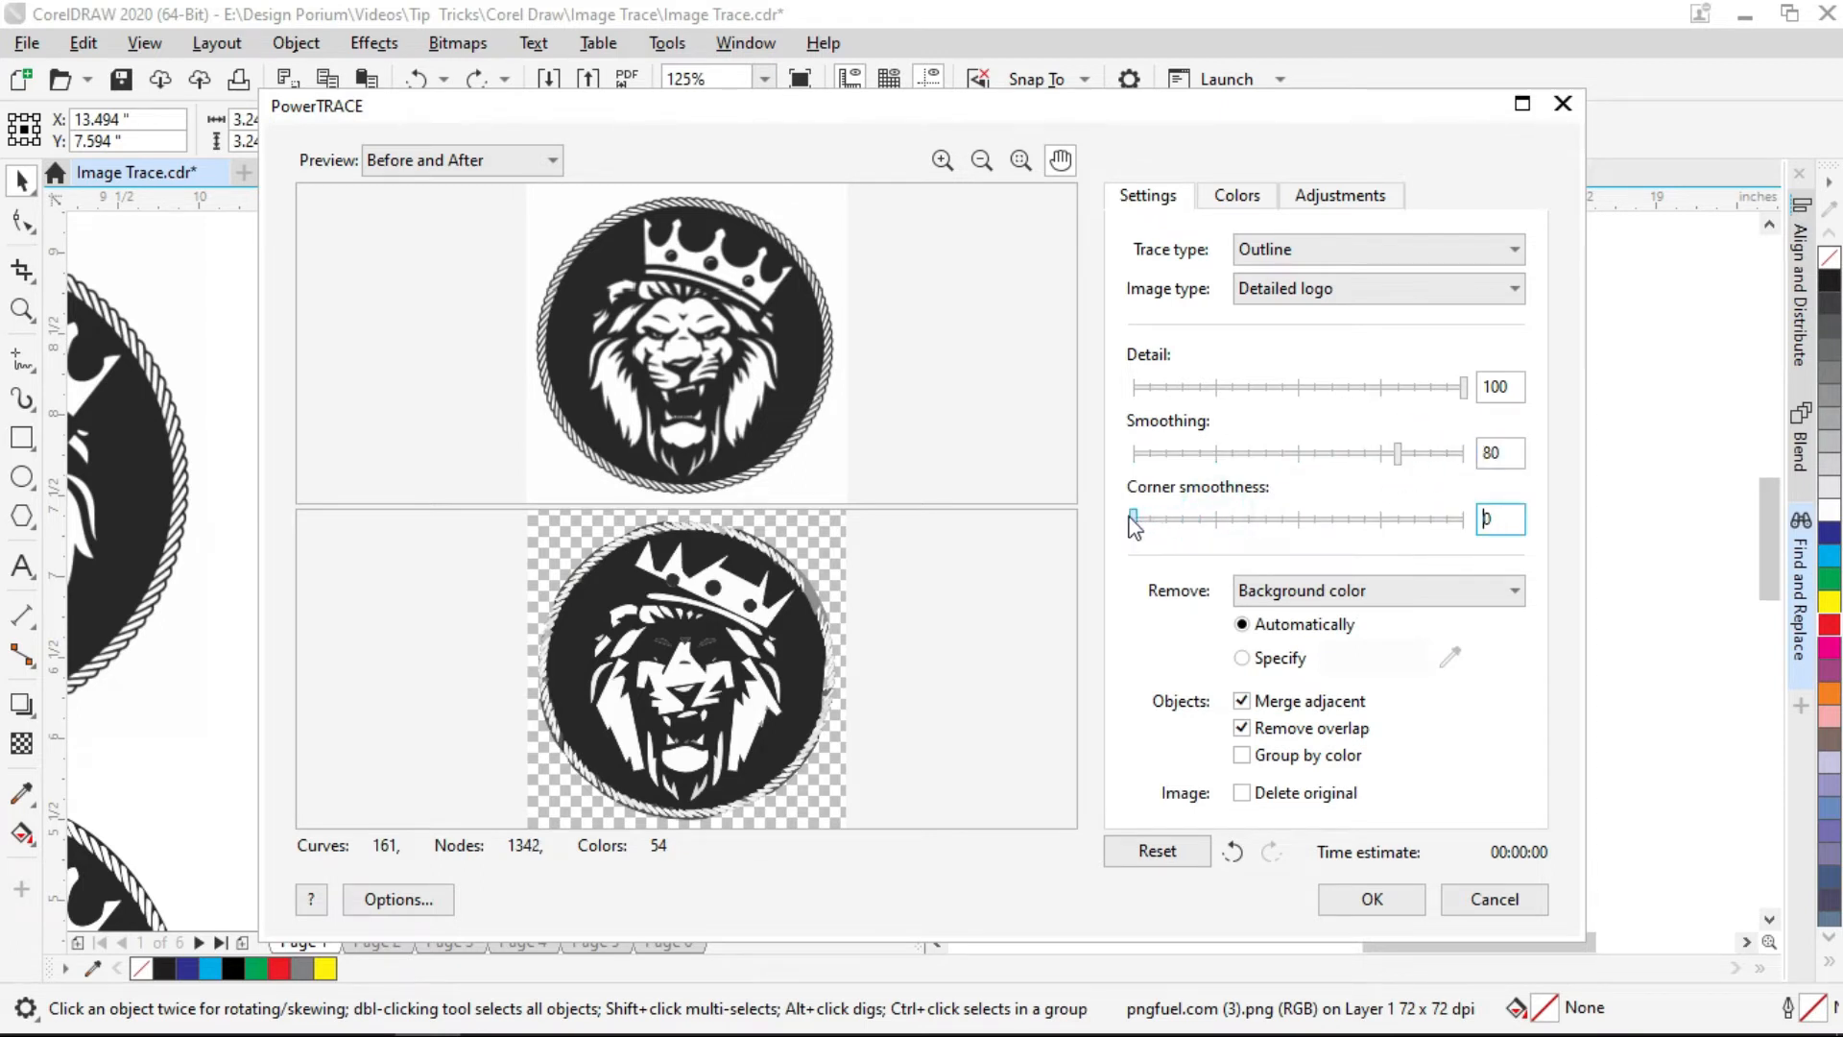
- Set the smoothing to 14, change the image type to High quality image and apply the trace
{"action": "left_click_drag", "start_coordinate": [1399, 455], "coordinate": [1204, 457]}
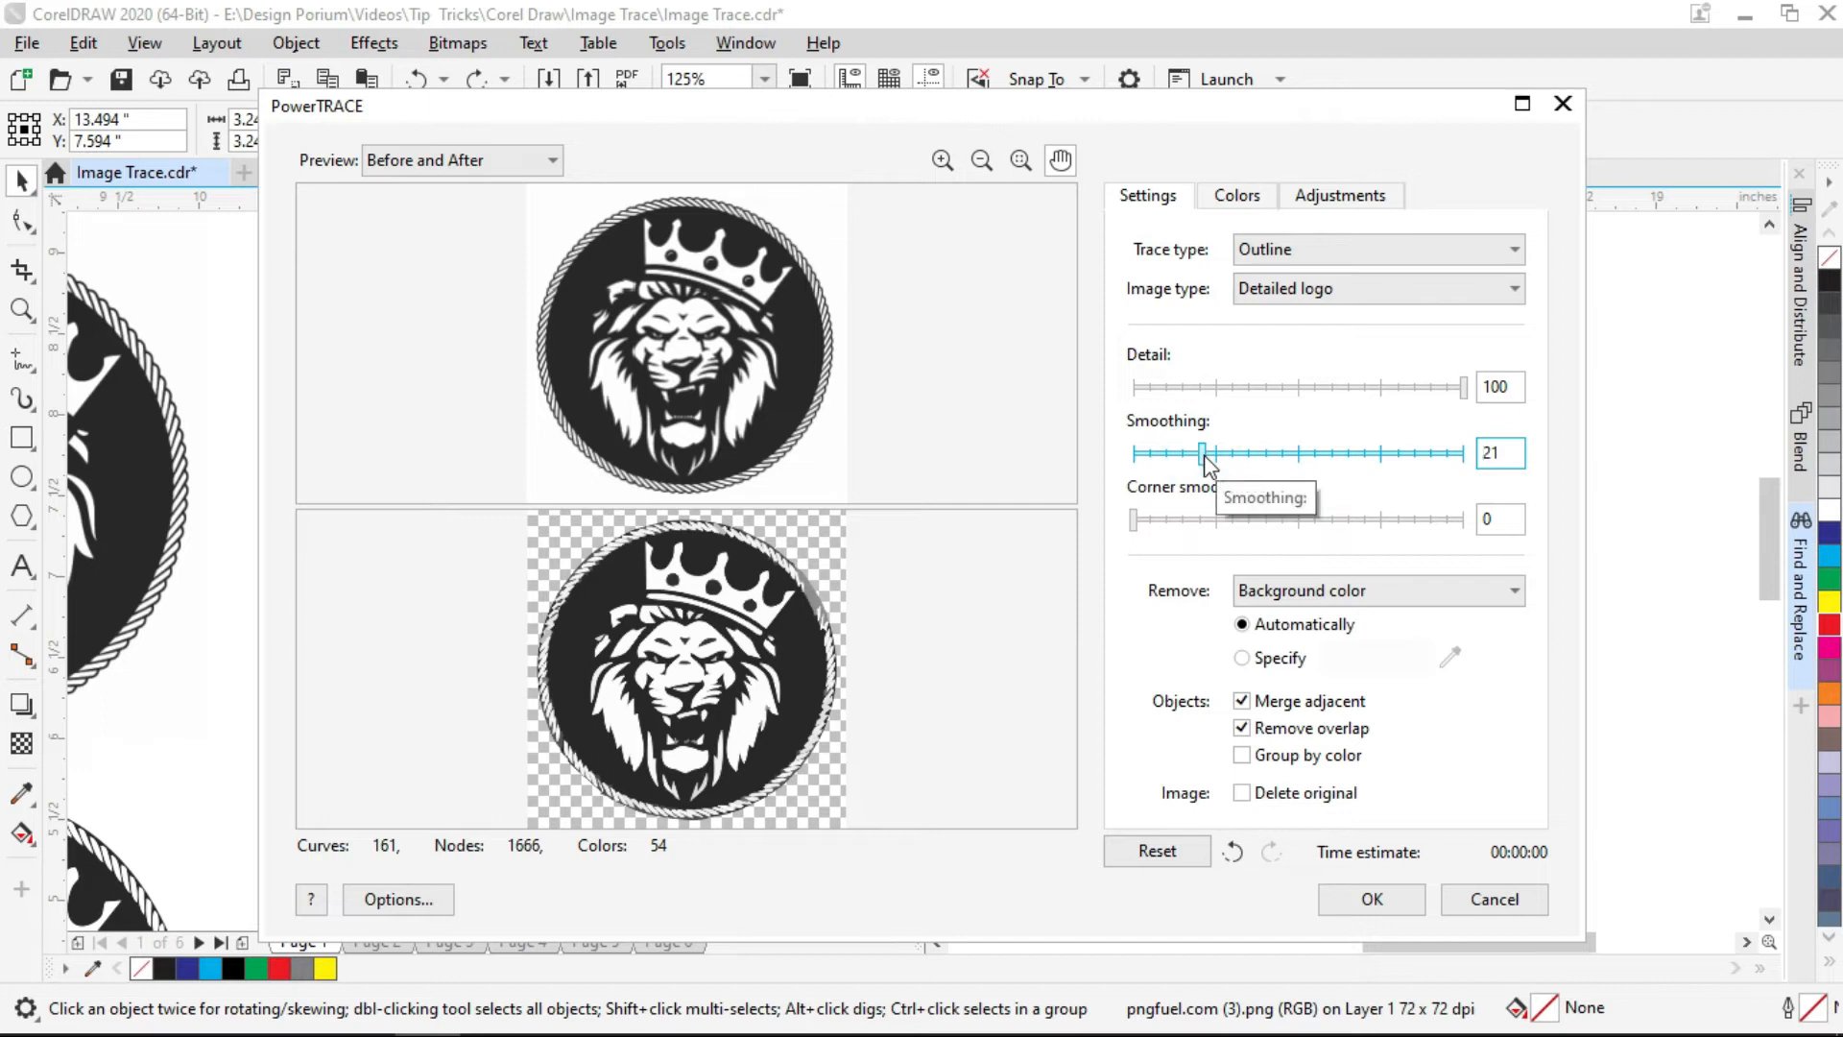
{"action": "left_click_drag", "start_coordinate": [1207, 467], "coordinate": [1187, 463]}
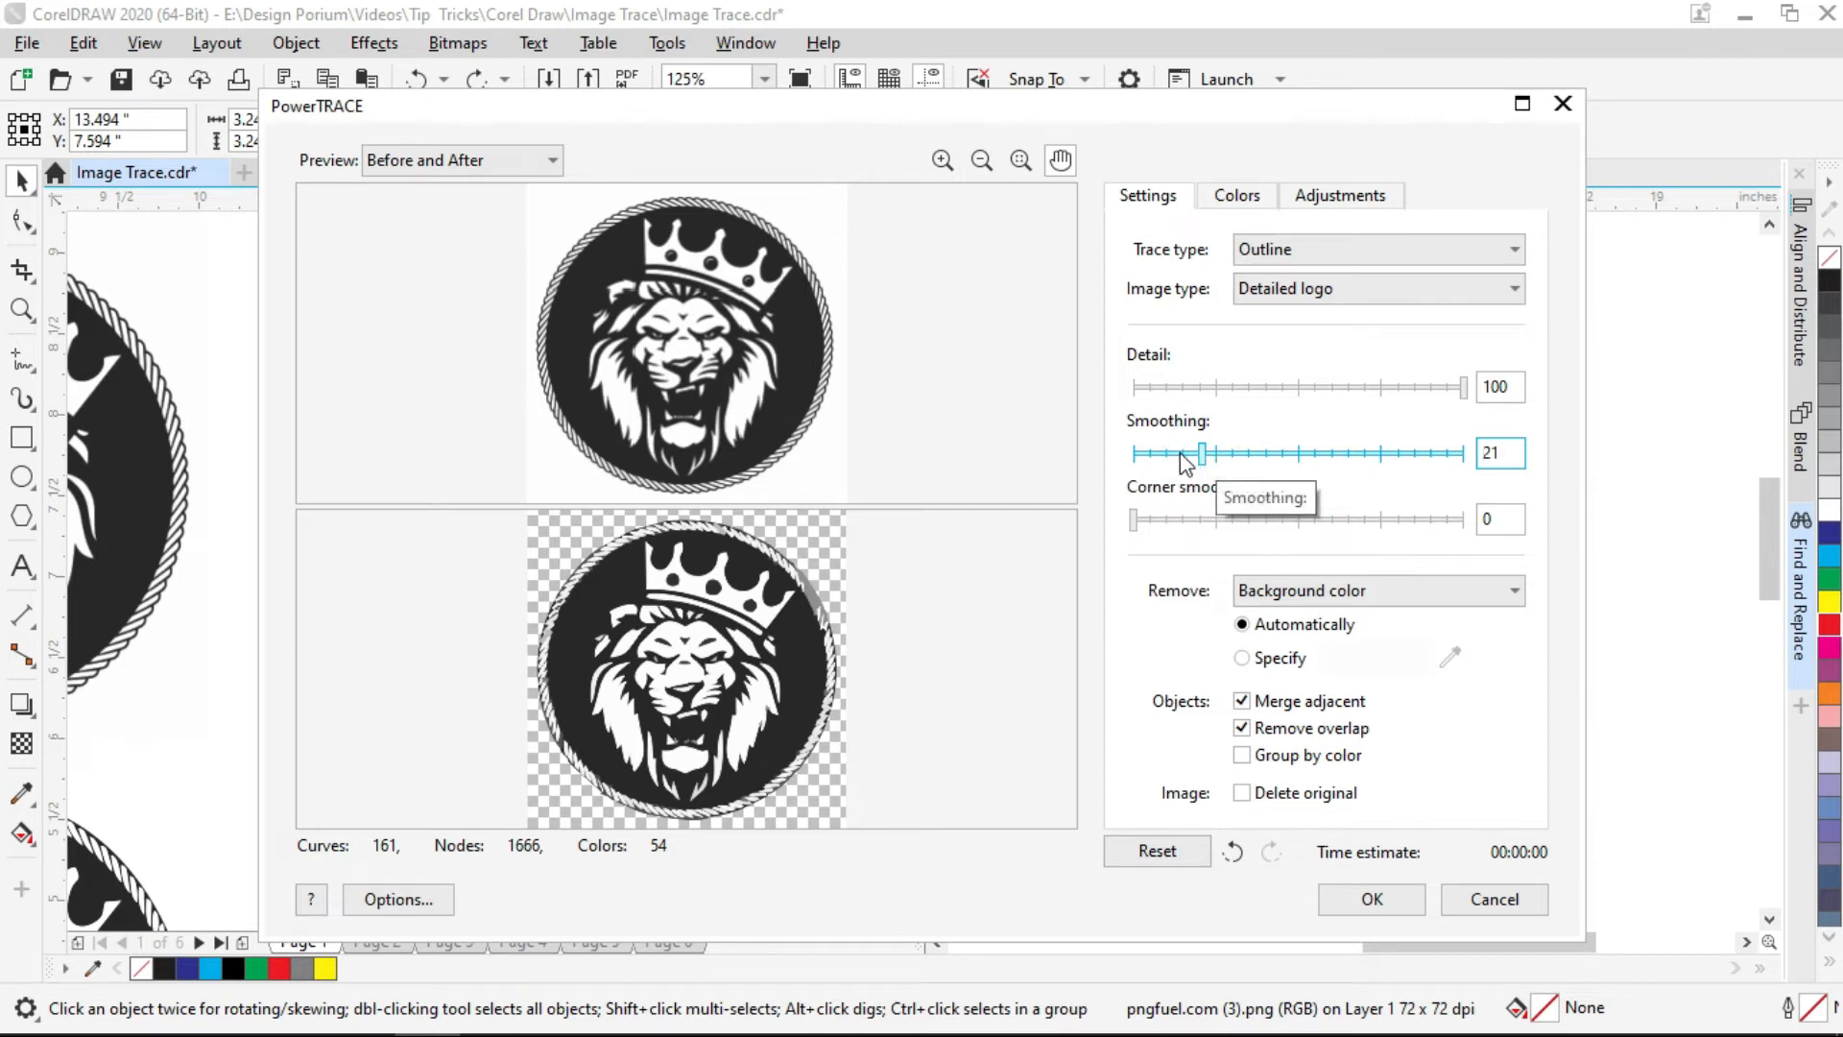
{"action": "left_click", "coordinate": [1288, 293]}
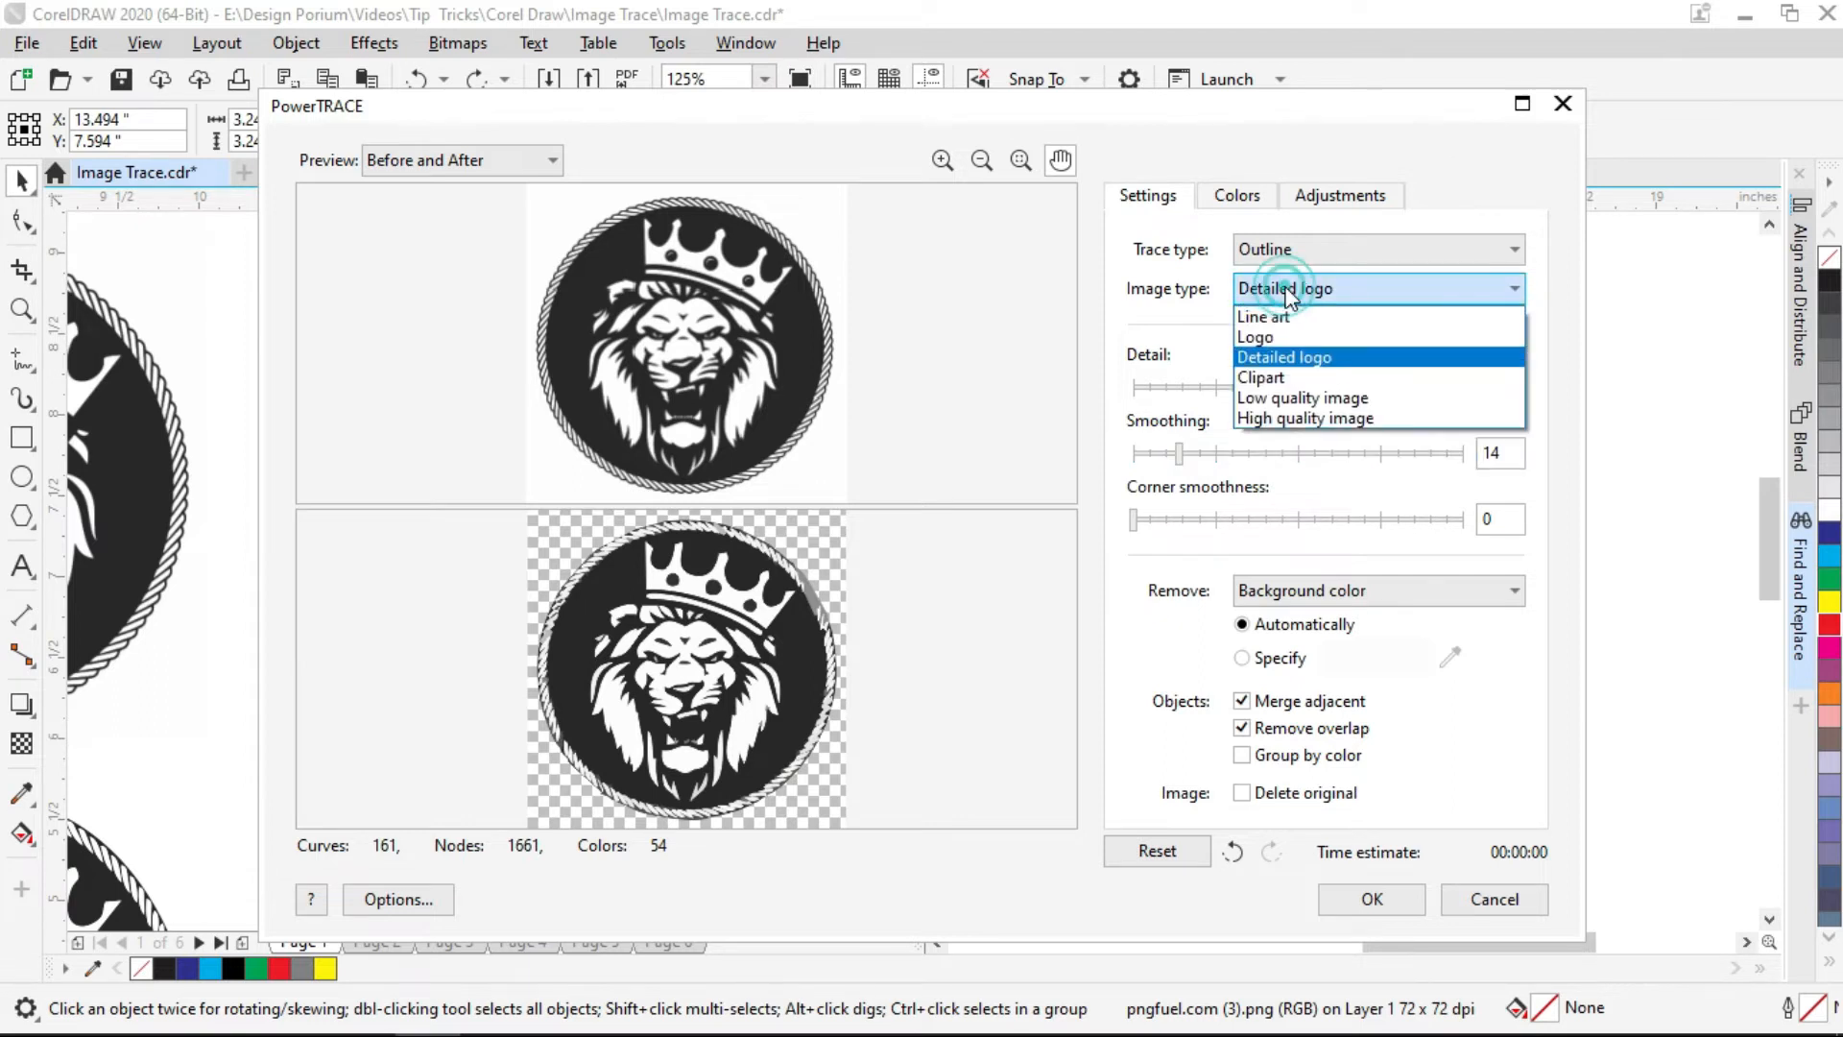
{"action": "left_click", "coordinate": [1310, 422]}
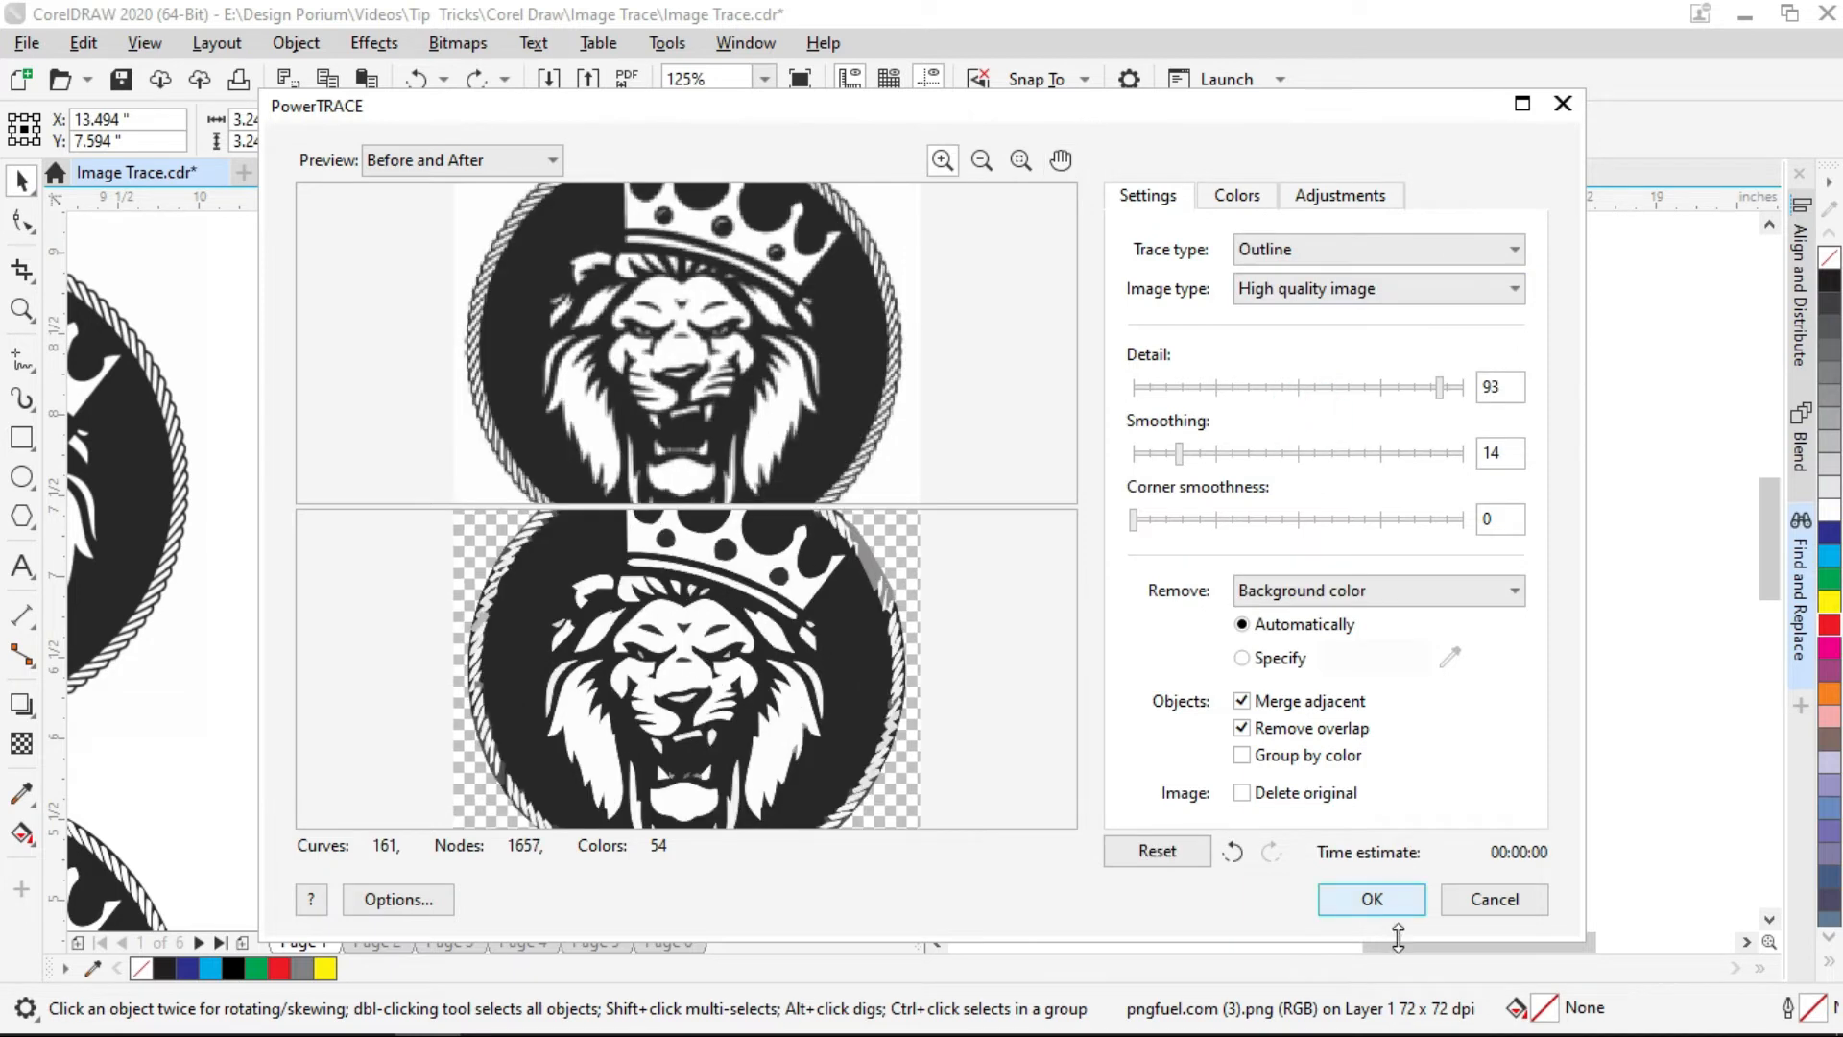
{"action": "left_click", "coordinate": [1374, 895]}
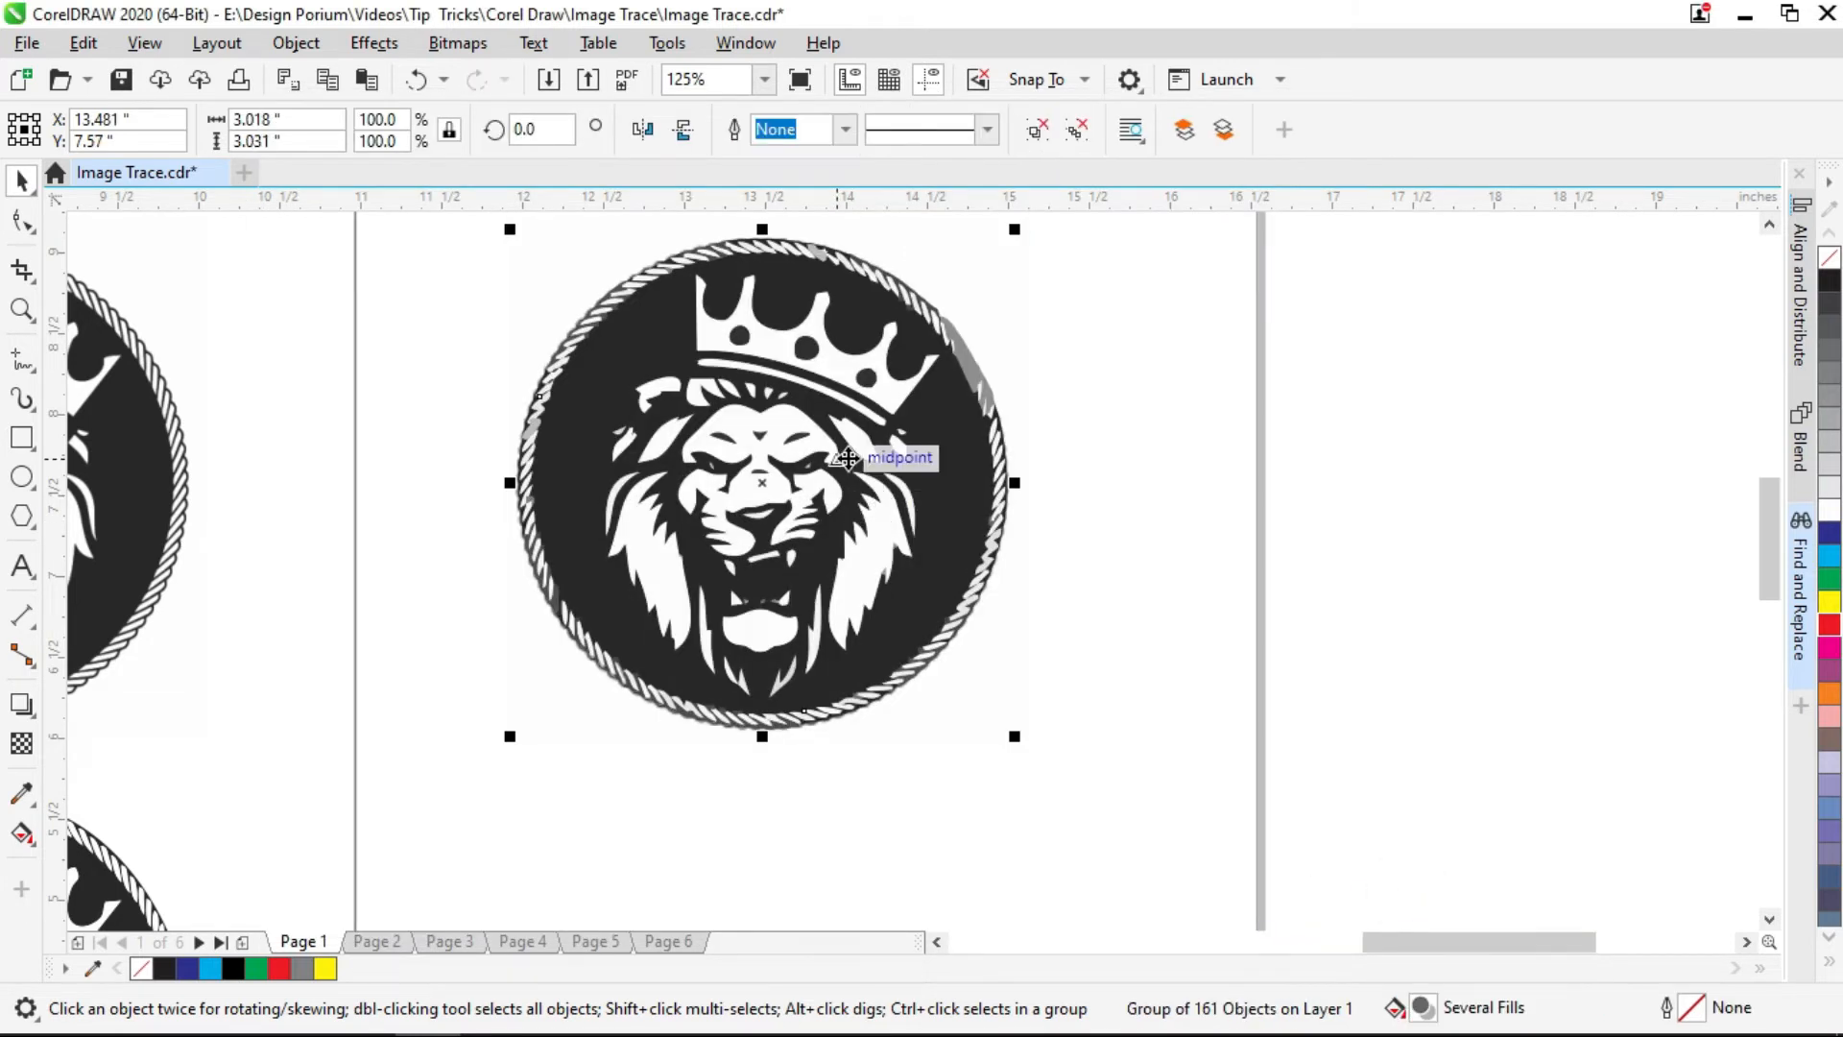
- Move the traced 72 DPI lion directly below its original image, level with the traced 150 DPI lion
{"action": "scroll", "coordinate": [880, 498], "scroll_direction": "down", "scroll_amount": 2}
{"action": "left_click_drag", "start_coordinate": [857, 562], "coordinate": [857, 735]}
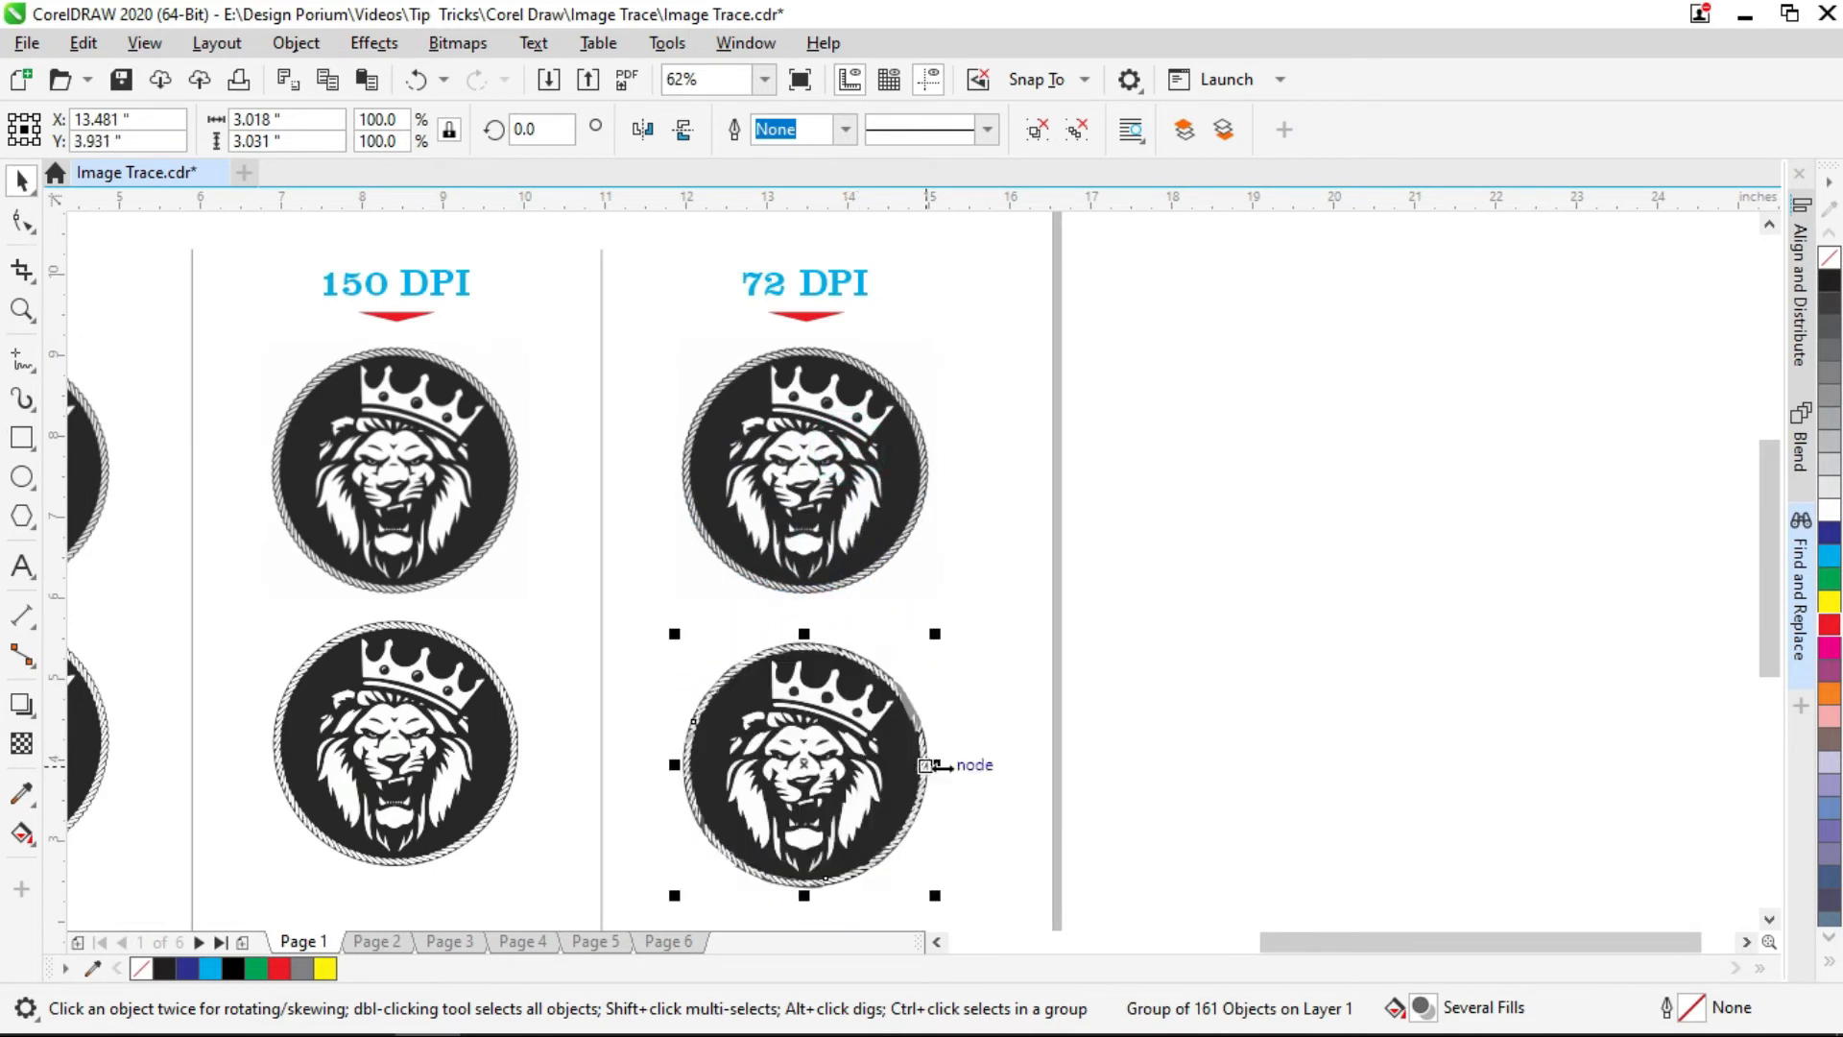
{"action": "left_click", "coordinate": [484, 735], "text": "shift"}
- Examine the traced 72 DPI lion's rope border, crown and face up close and compare it with the other two traces
{"action": "key", "text": "z"}
{"action": "left_click_drag", "start_coordinate": [625, 605], "coordinate": [996, 873]}
{"action": "left_click_drag", "start_coordinate": [1168, 695], "coordinate": [1077, 681]}
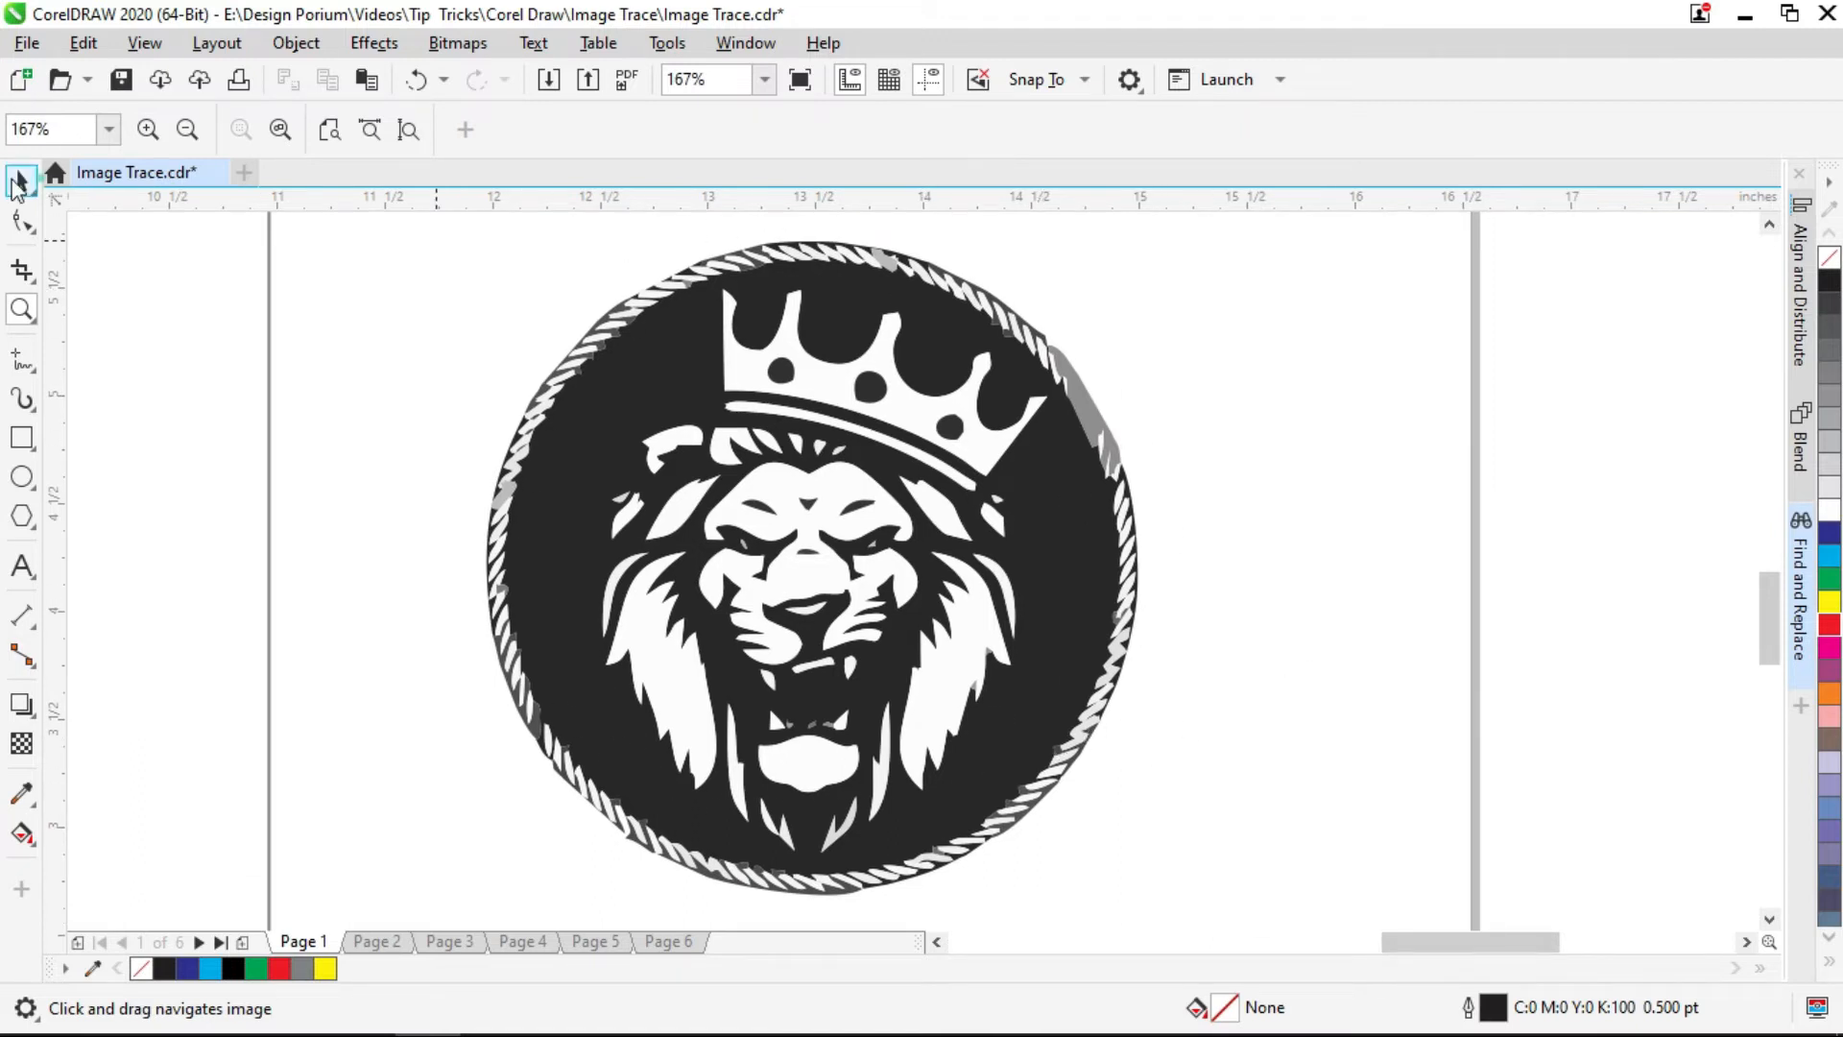
{"action": "left_click", "coordinate": [21, 181]}
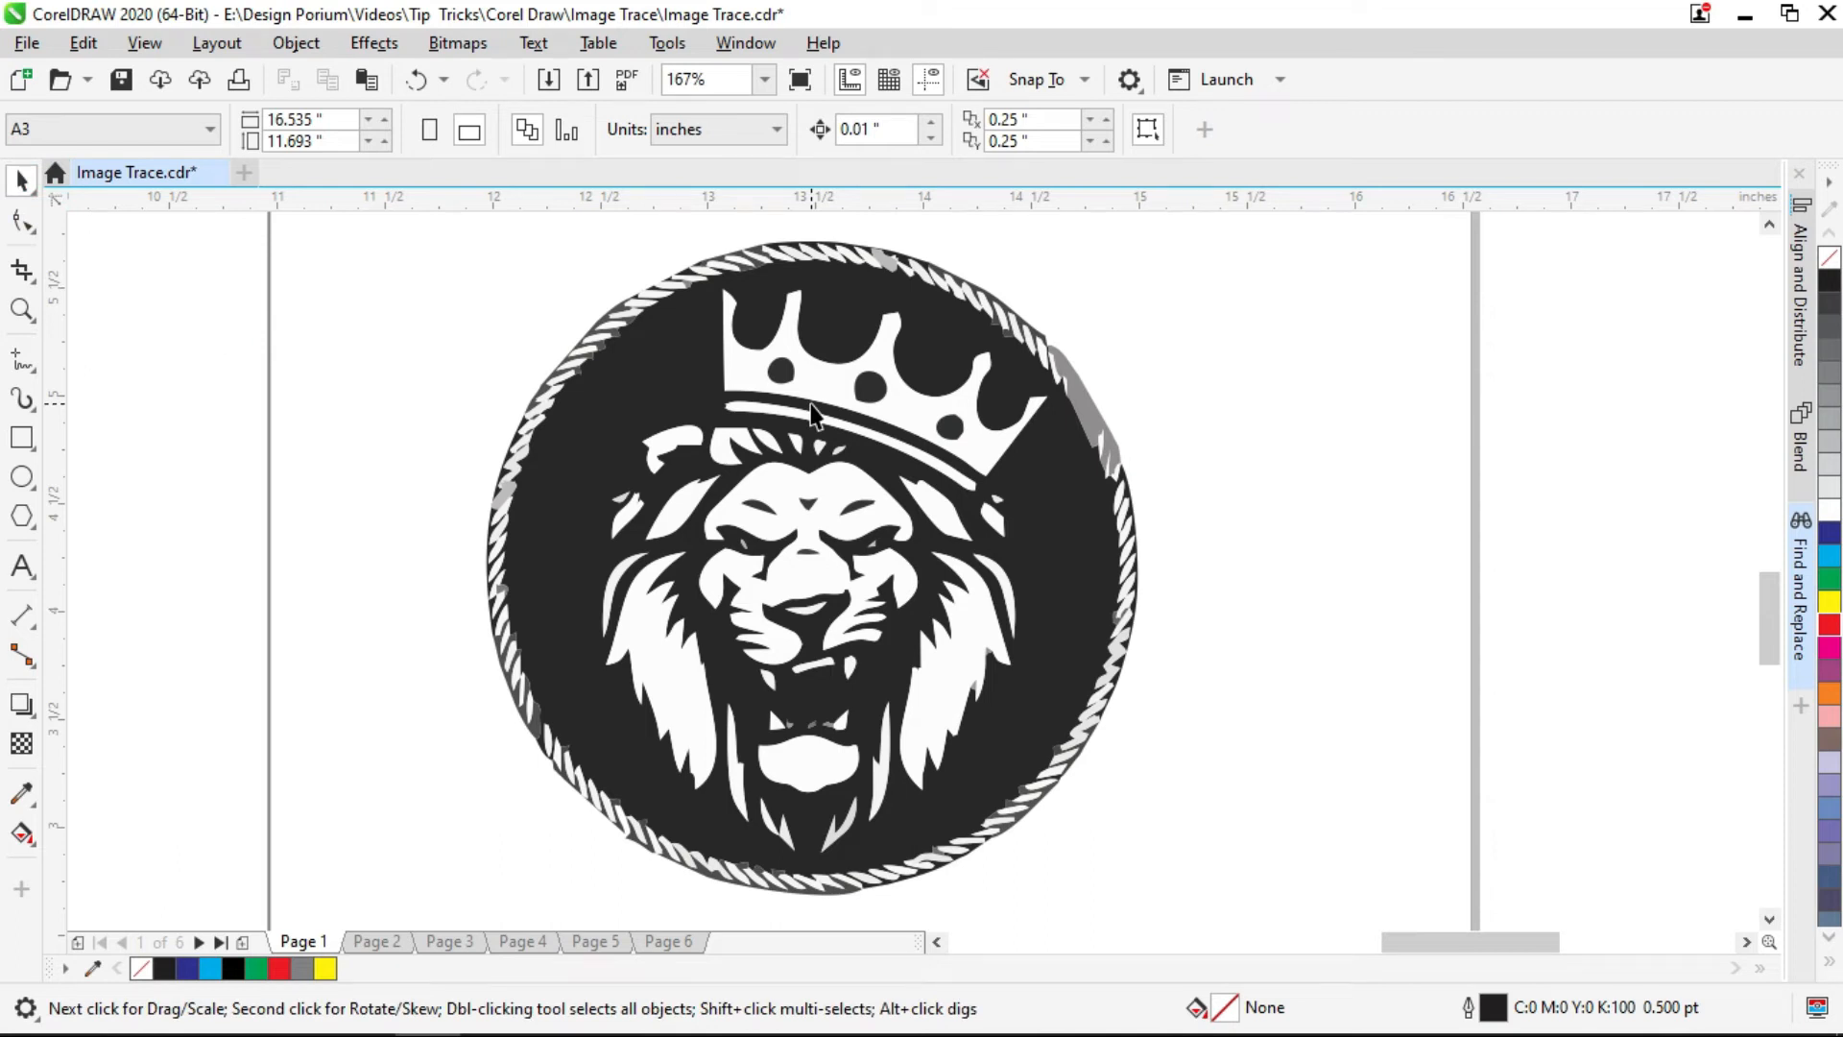
{"action": "scroll", "coordinate": [888, 480], "scroll_direction": "down", "scroll_amount": 3}
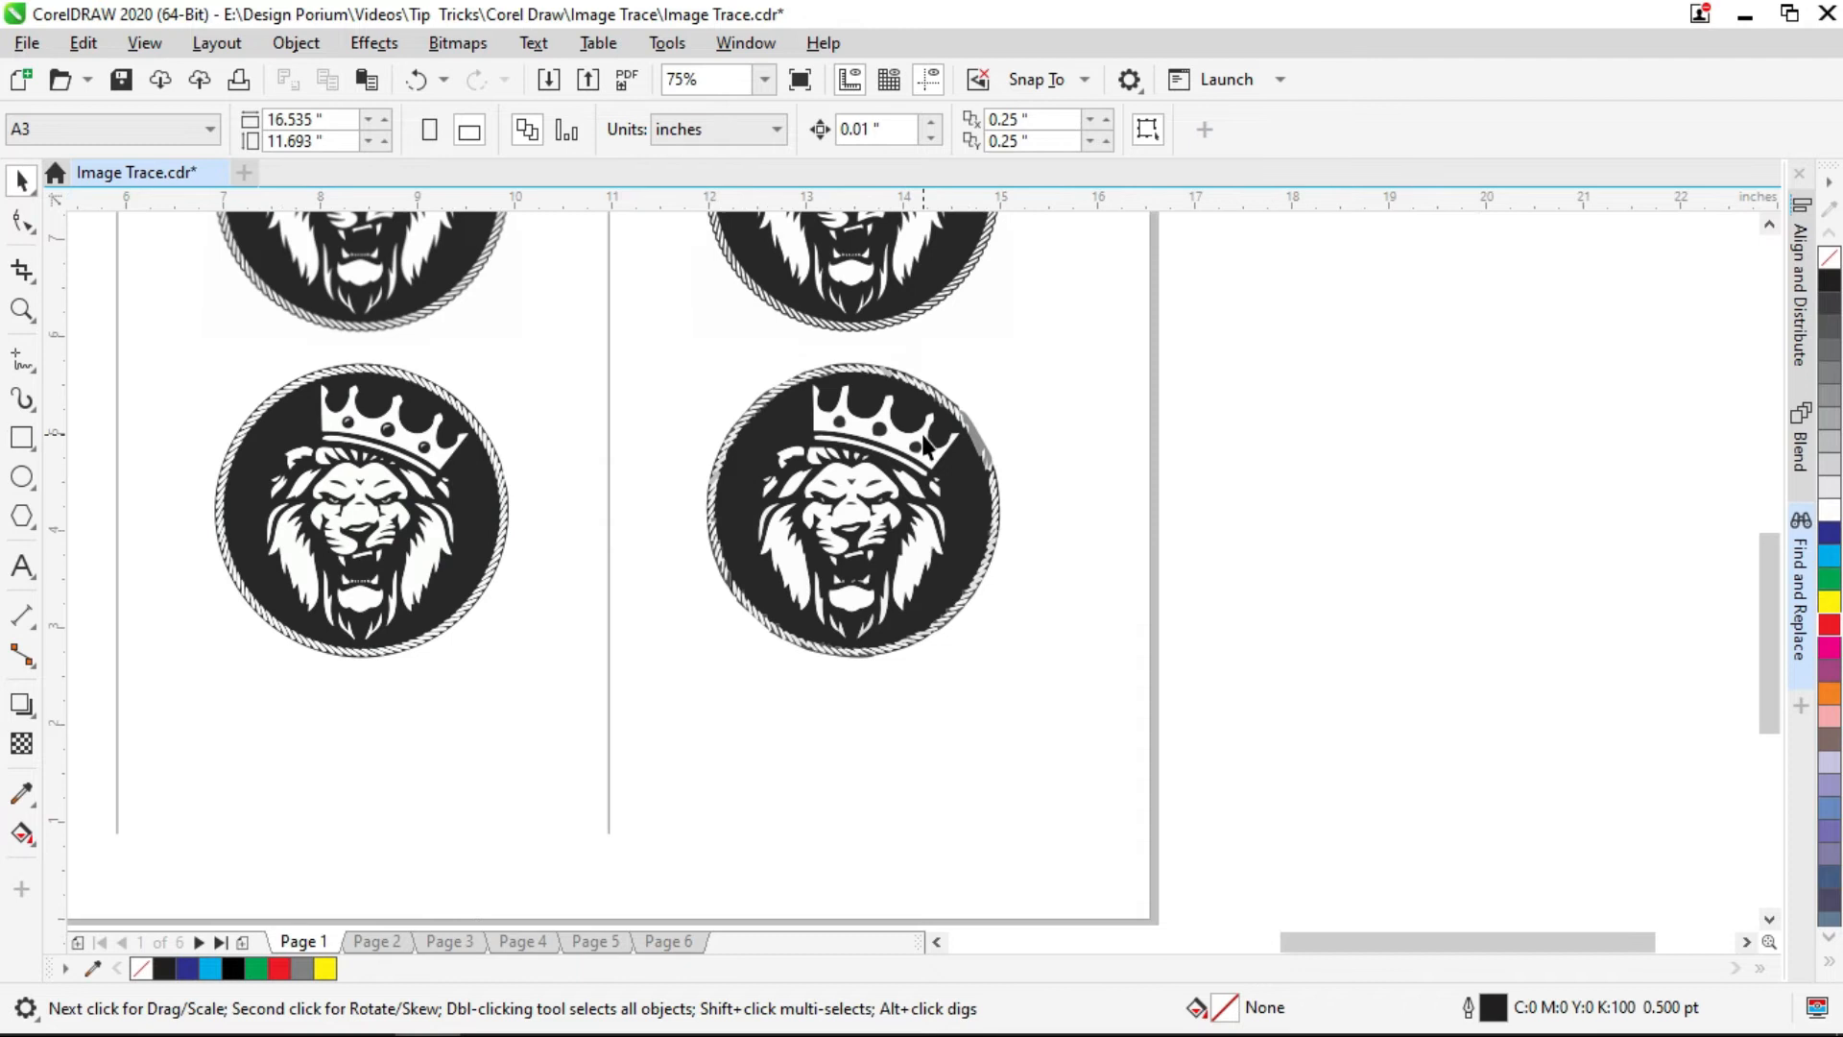
{"action": "scroll", "coordinate": [786, 476], "scroll_direction": "up", "scroll_amount": 1}
{"action": "scroll", "coordinate": [878, 489], "scroll_direction": "up", "scroll_amount": 1}
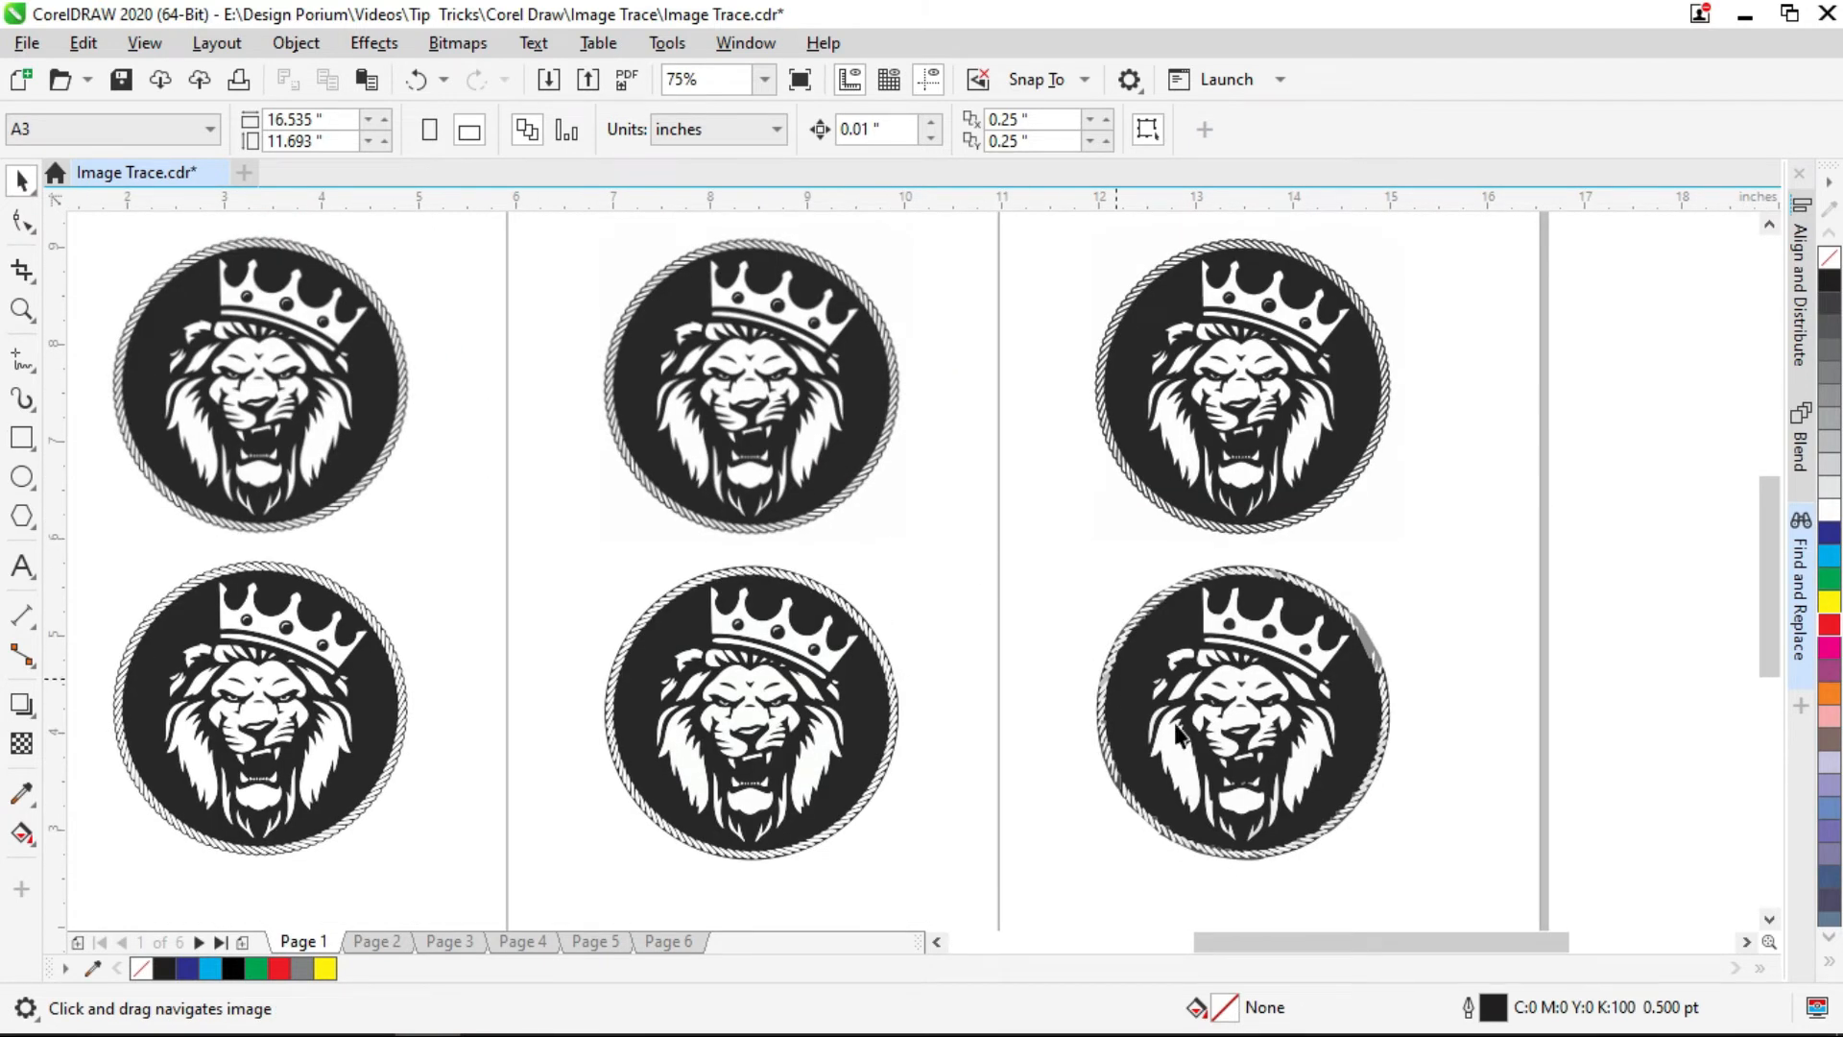
{"action": "key", "text": "z"}
{"action": "left_click_drag", "start_coordinate": [1479, 518], "coordinate": [960, 853]}
{"action": "left_click_drag", "start_coordinate": [1214, 841], "coordinate": [1073, 751]}
{"action": "left_click_drag", "start_coordinate": [1060, 676], "coordinate": [1061, 717]}
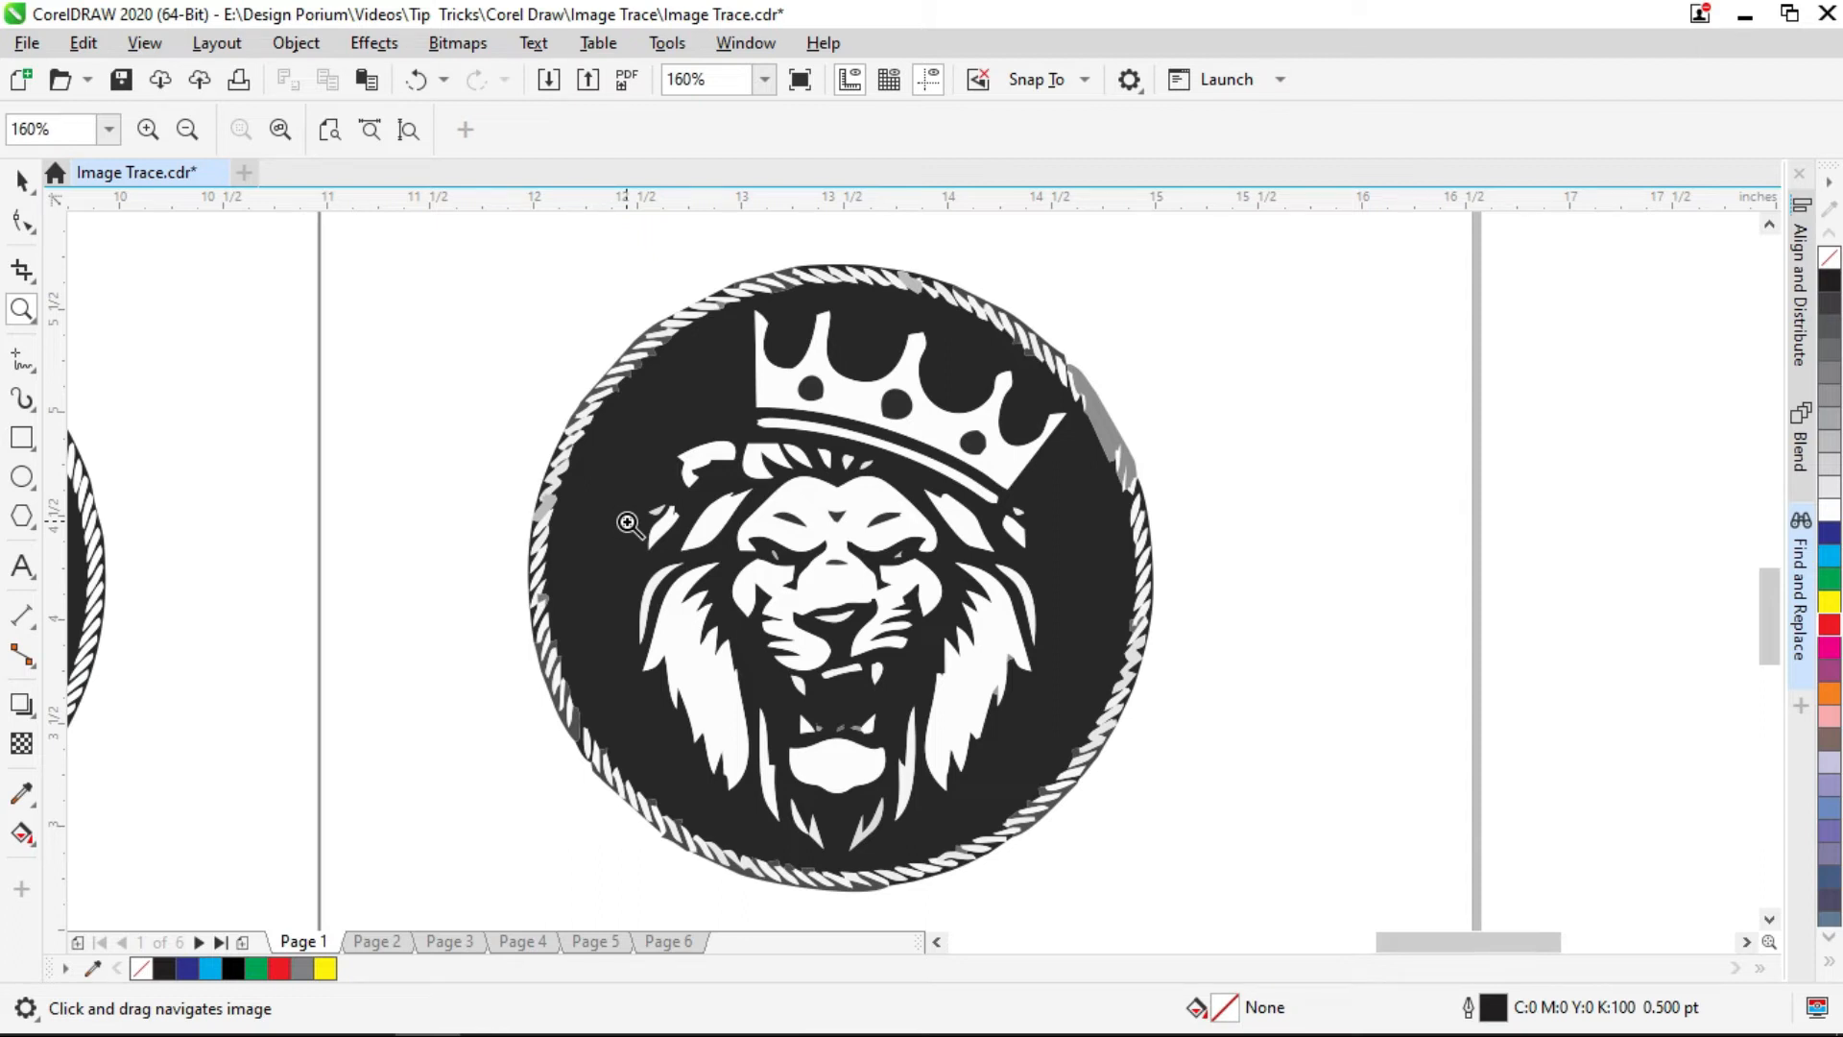
{"action": "key", "text": "F4"}
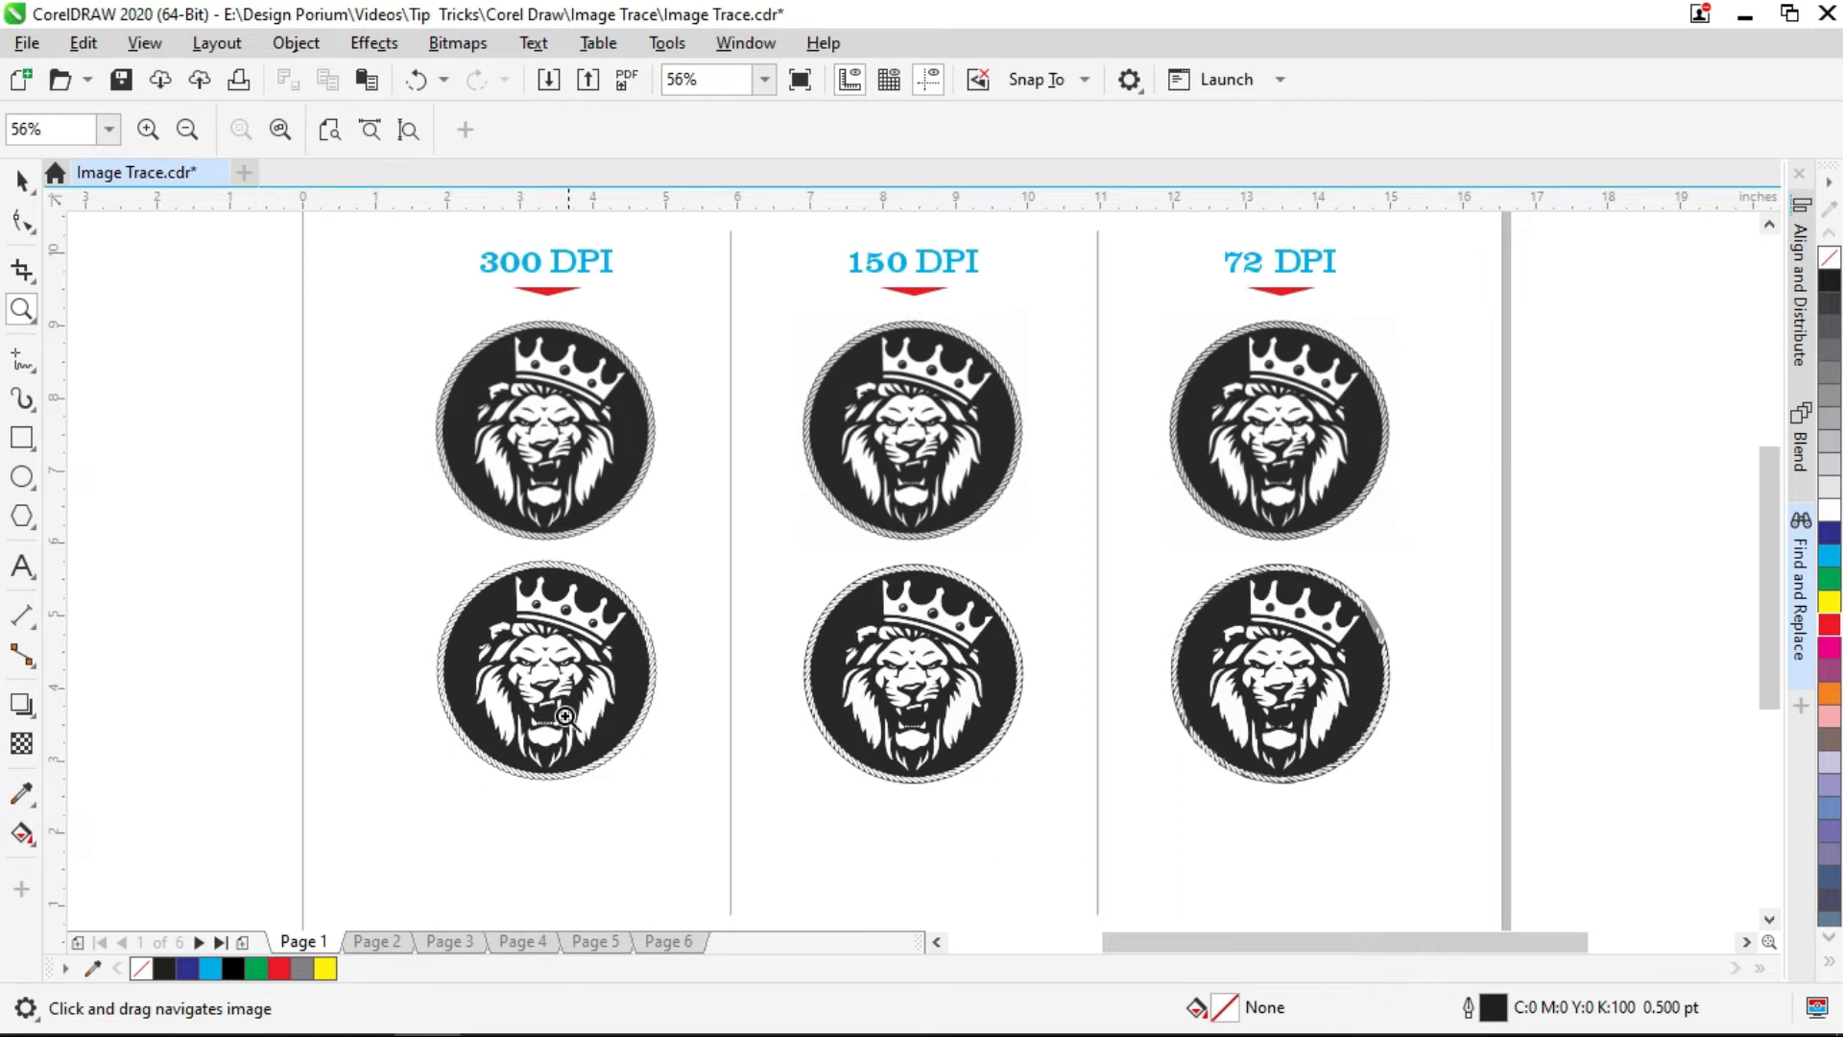
- Go to page 2 and view the 300 DPI family drawing up close
{"action": "left_click", "coordinate": [378, 941]}
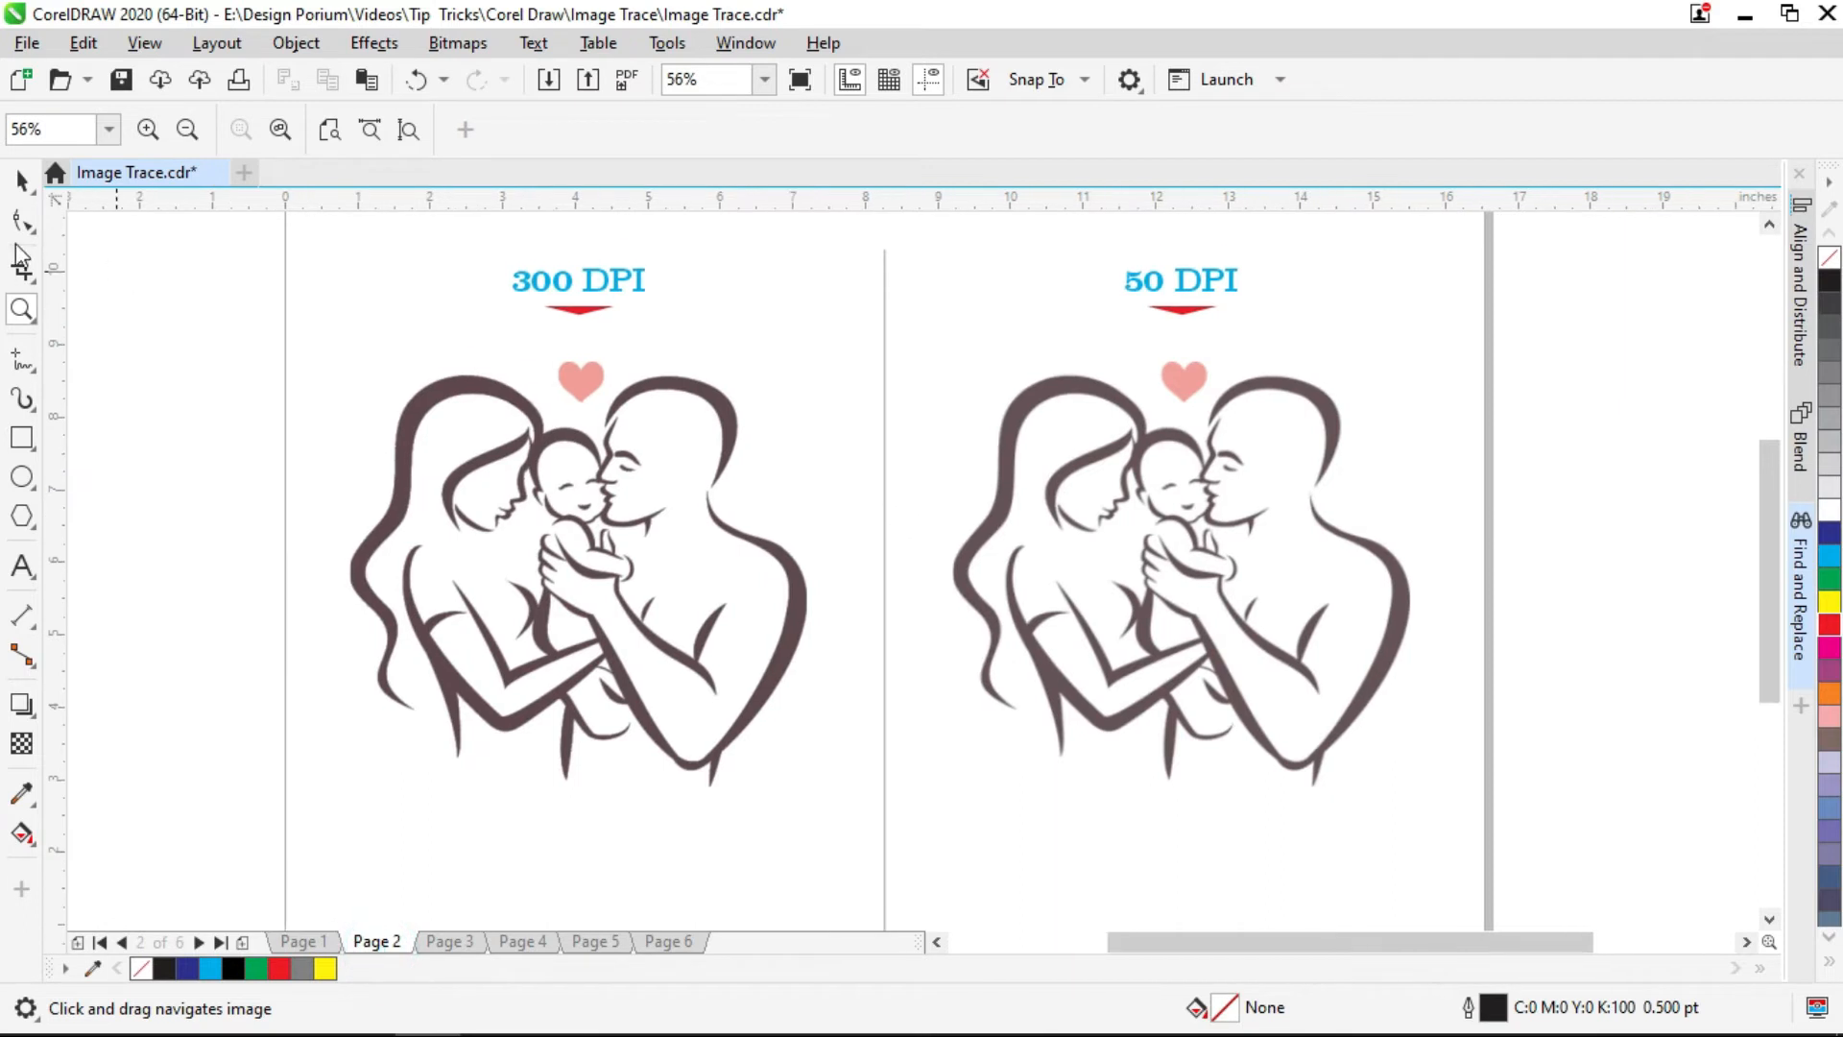
{"action": "left_click", "coordinate": [21, 181]}
{"action": "left_click_drag", "start_coordinate": [394, 447], "coordinate": [435, 393]}
{"action": "key", "text": "z"}
{"action": "left_click_drag", "start_coordinate": [341, 268], "coordinate": [942, 774]}
{"action": "left_click_drag", "start_coordinate": [987, 590], "coordinate": [936, 584]}
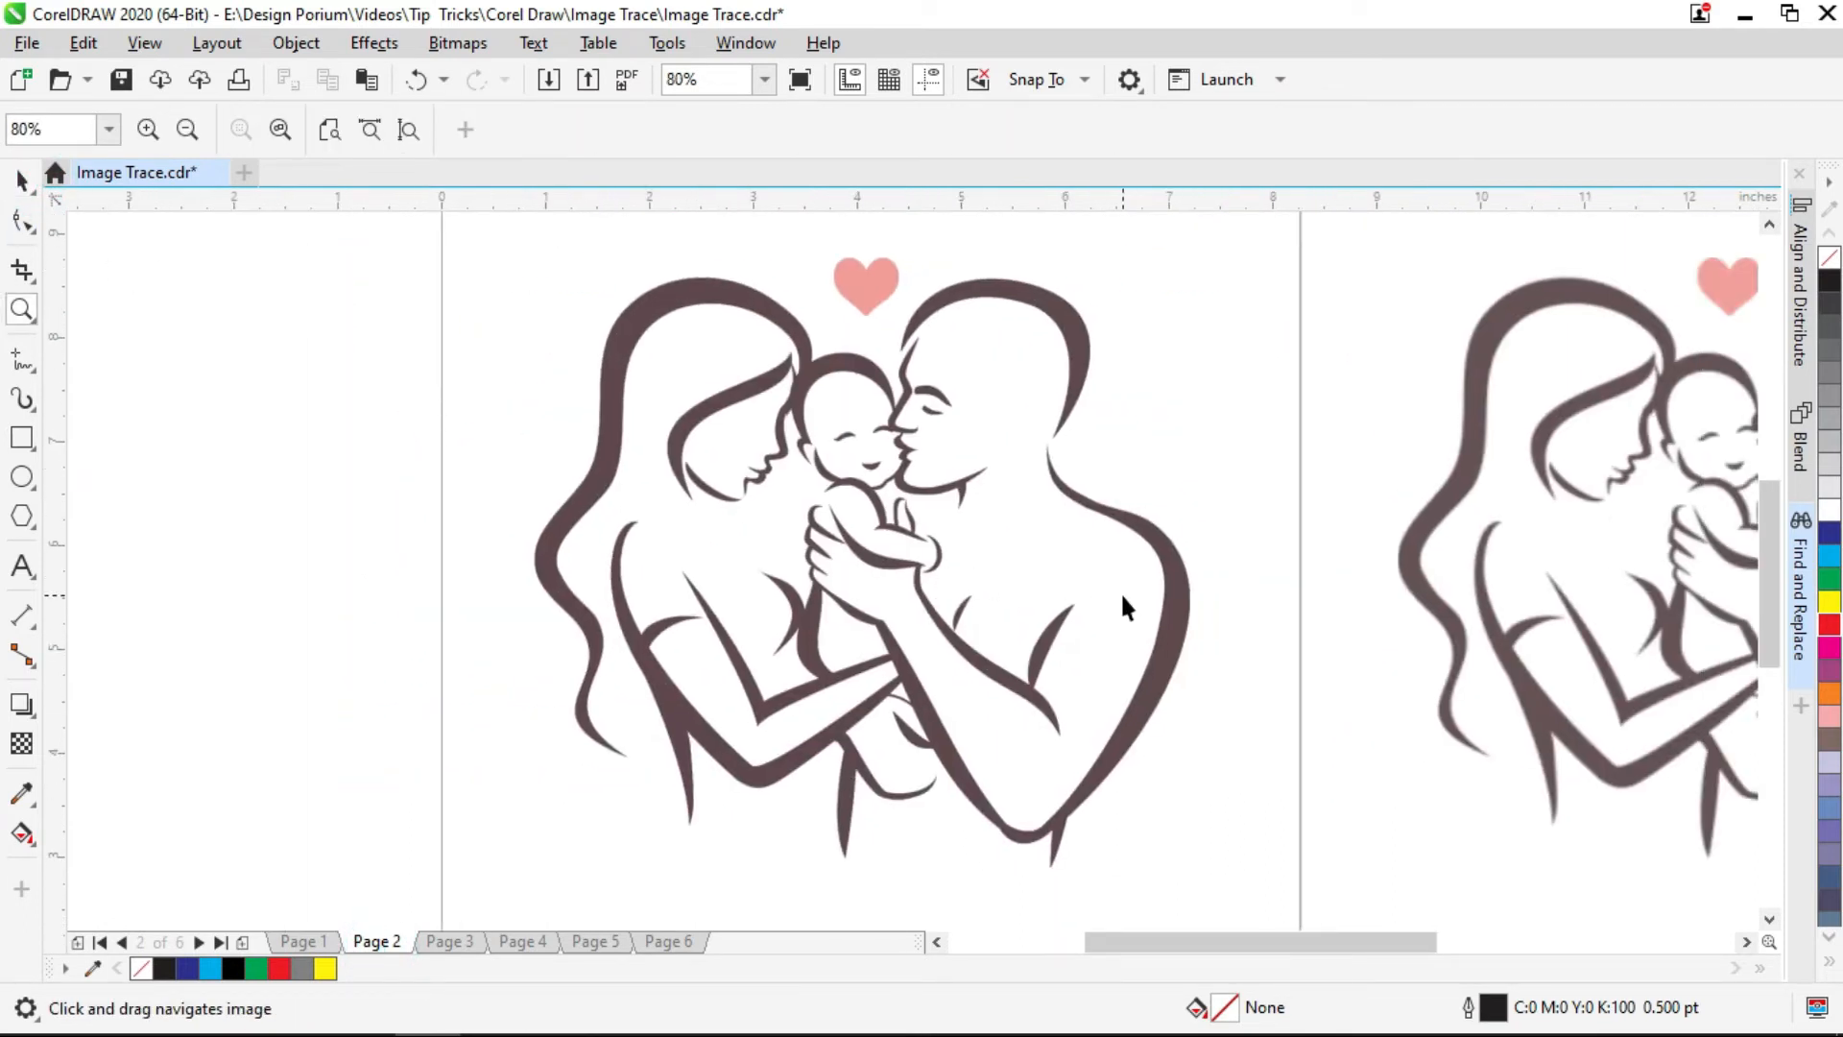
- Select the 300 DPI family drawing on page 2, vectorize it with Quick Trace and undo that trace
{"action": "key", "text": "space"}
{"action": "left_click_drag", "start_coordinate": [1120, 591], "coordinate": [841, 582]}
{"action": "left_click", "coordinate": [822, 494]}
{"action": "scroll", "coordinate": [797, 498], "scroll_direction": "down", "scroll_amount": 2}
{"action": "key", "text": "z"}
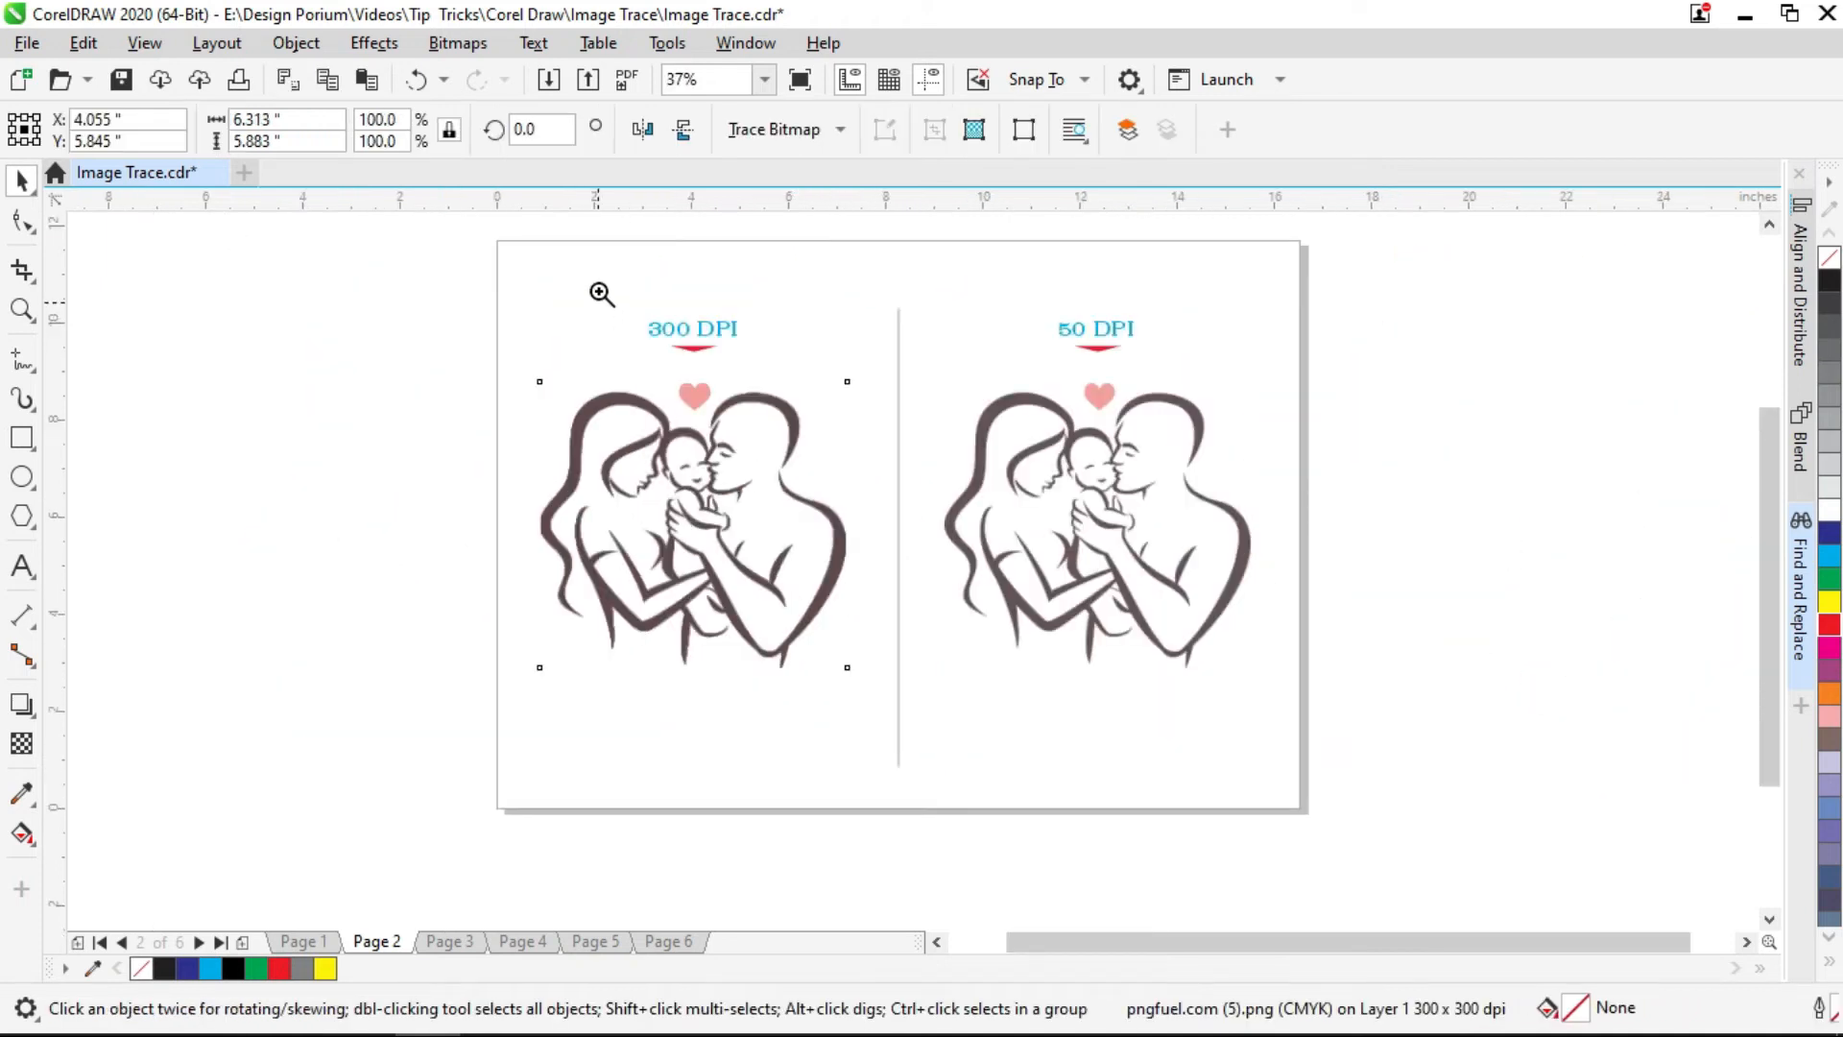
{"action": "left_click_drag", "start_coordinate": [598, 287], "coordinate": [781, 375]}
{"action": "key", "text": "F3"}
{"action": "left_click_drag", "start_coordinate": [914, 624], "coordinate": [861, 585]}
{"action": "key", "text": "space"}
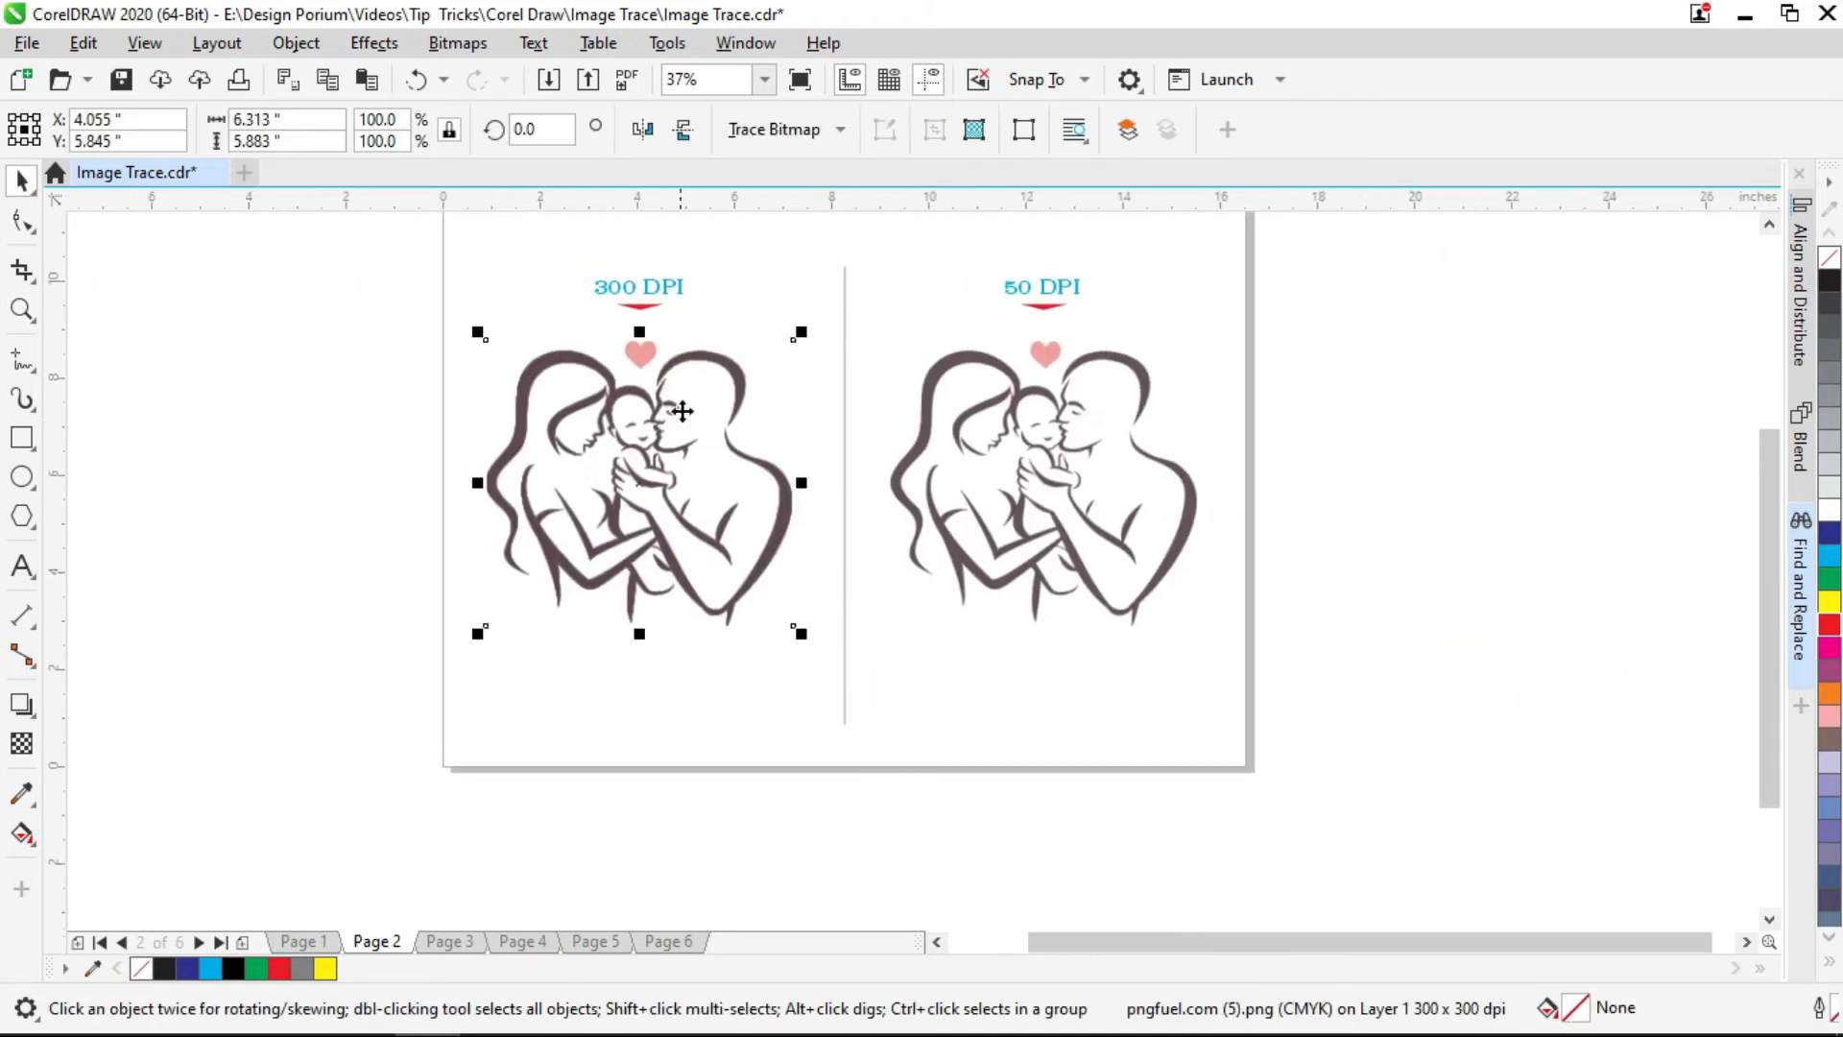
{"action": "scroll", "coordinate": [861, 585], "scroll_direction": "up", "scroll_amount": 2}
{"action": "left_click", "coordinate": [786, 539]}
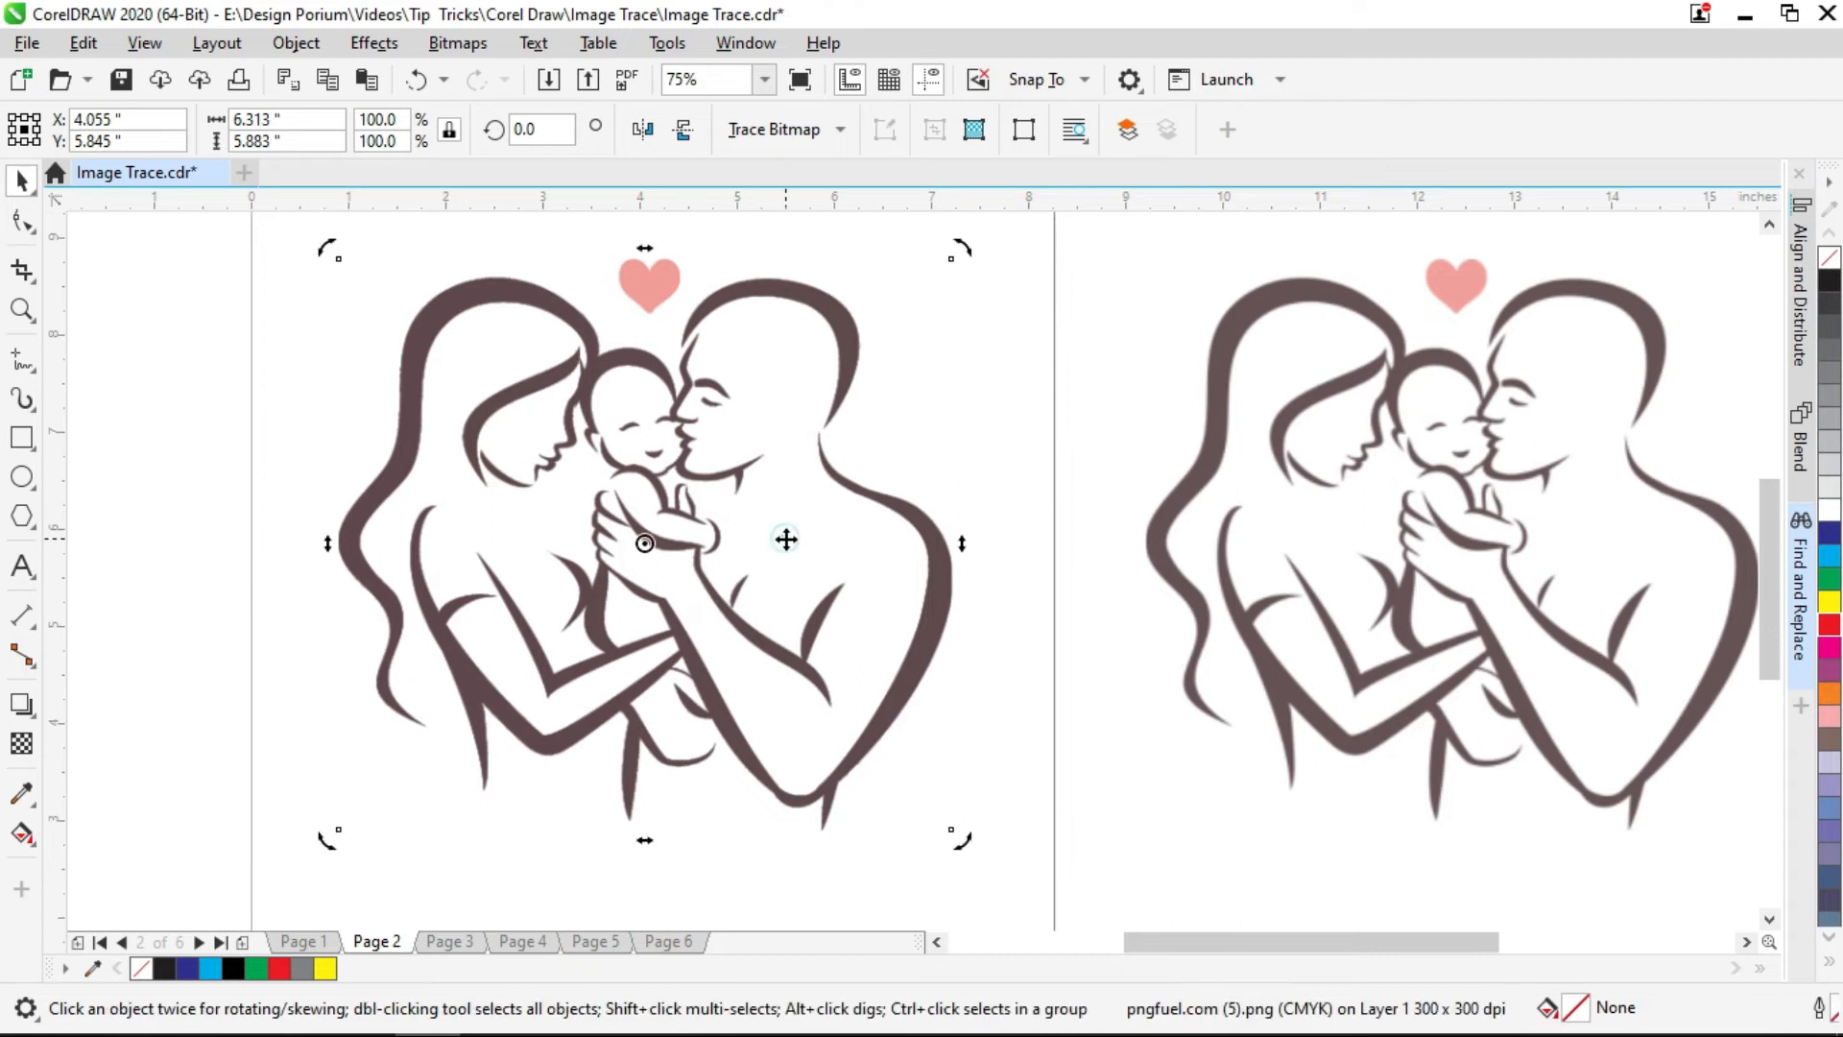
{"action": "left_click", "coordinate": [814, 134]}
{"action": "left_click", "coordinate": [821, 167]}
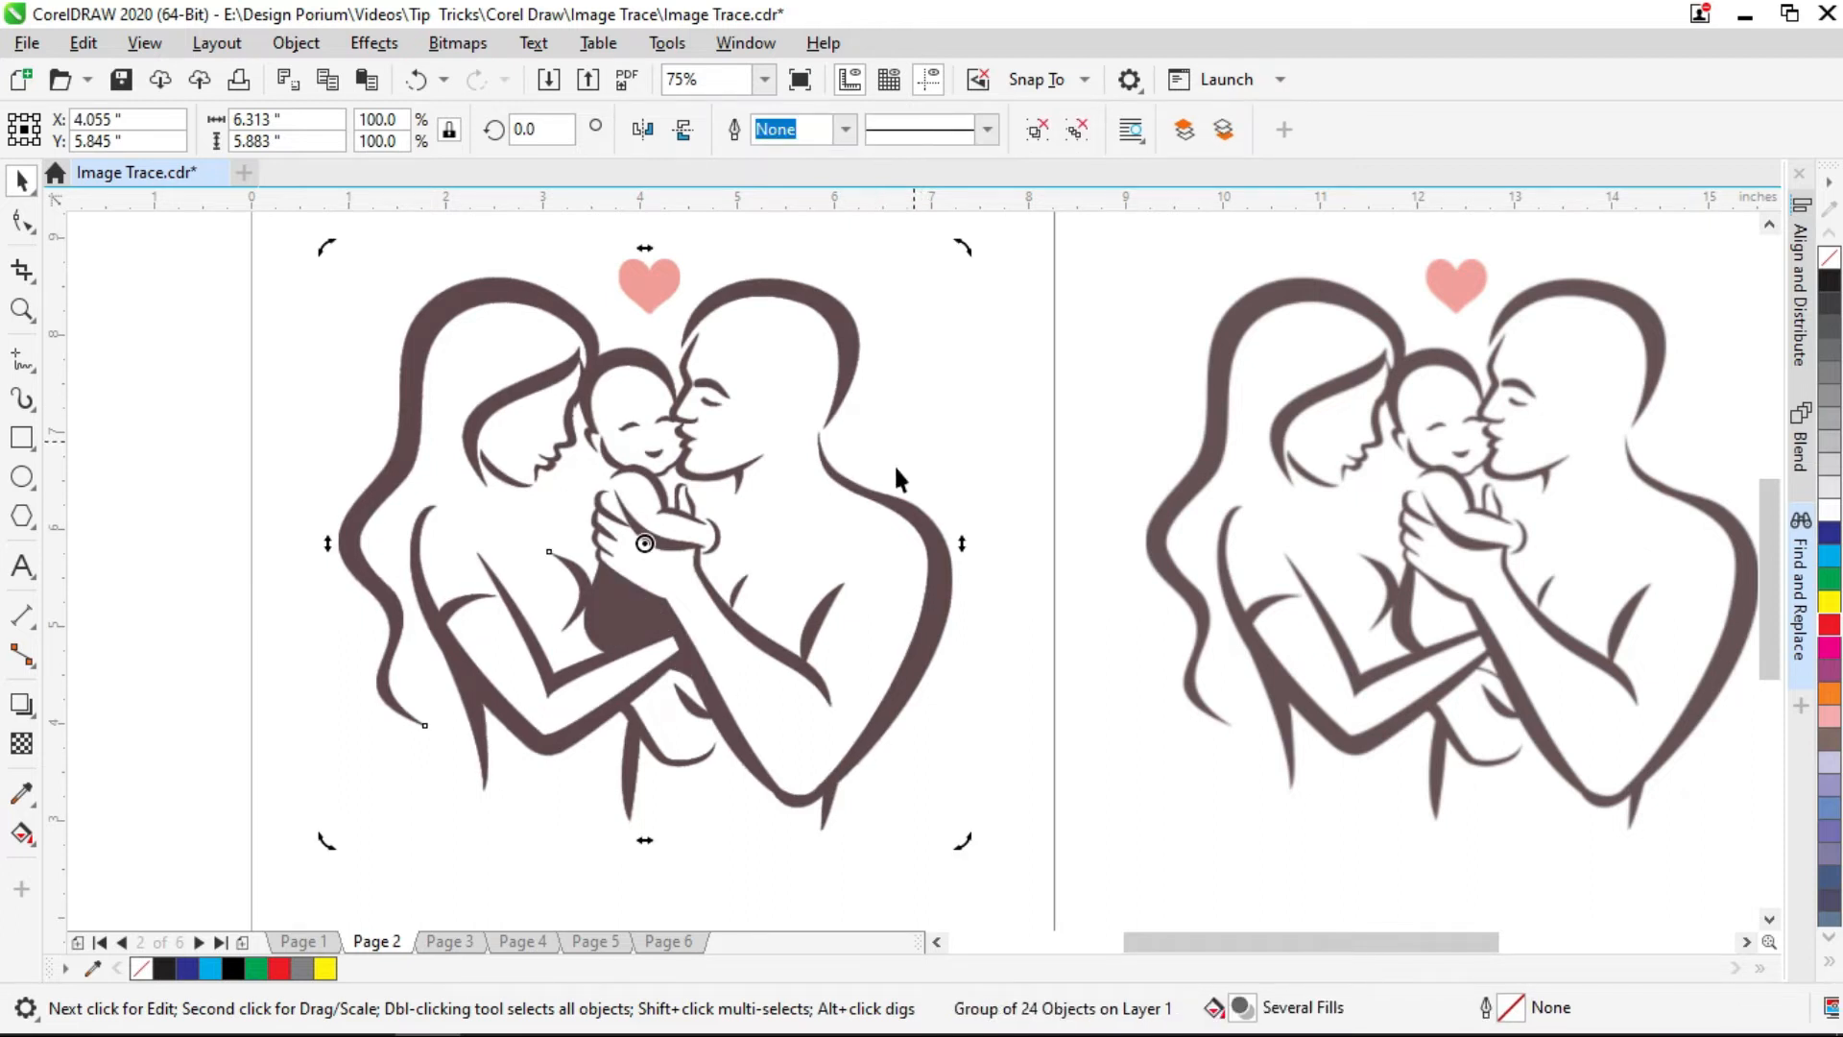
{"action": "left_click", "coordinate": [273, 650]}
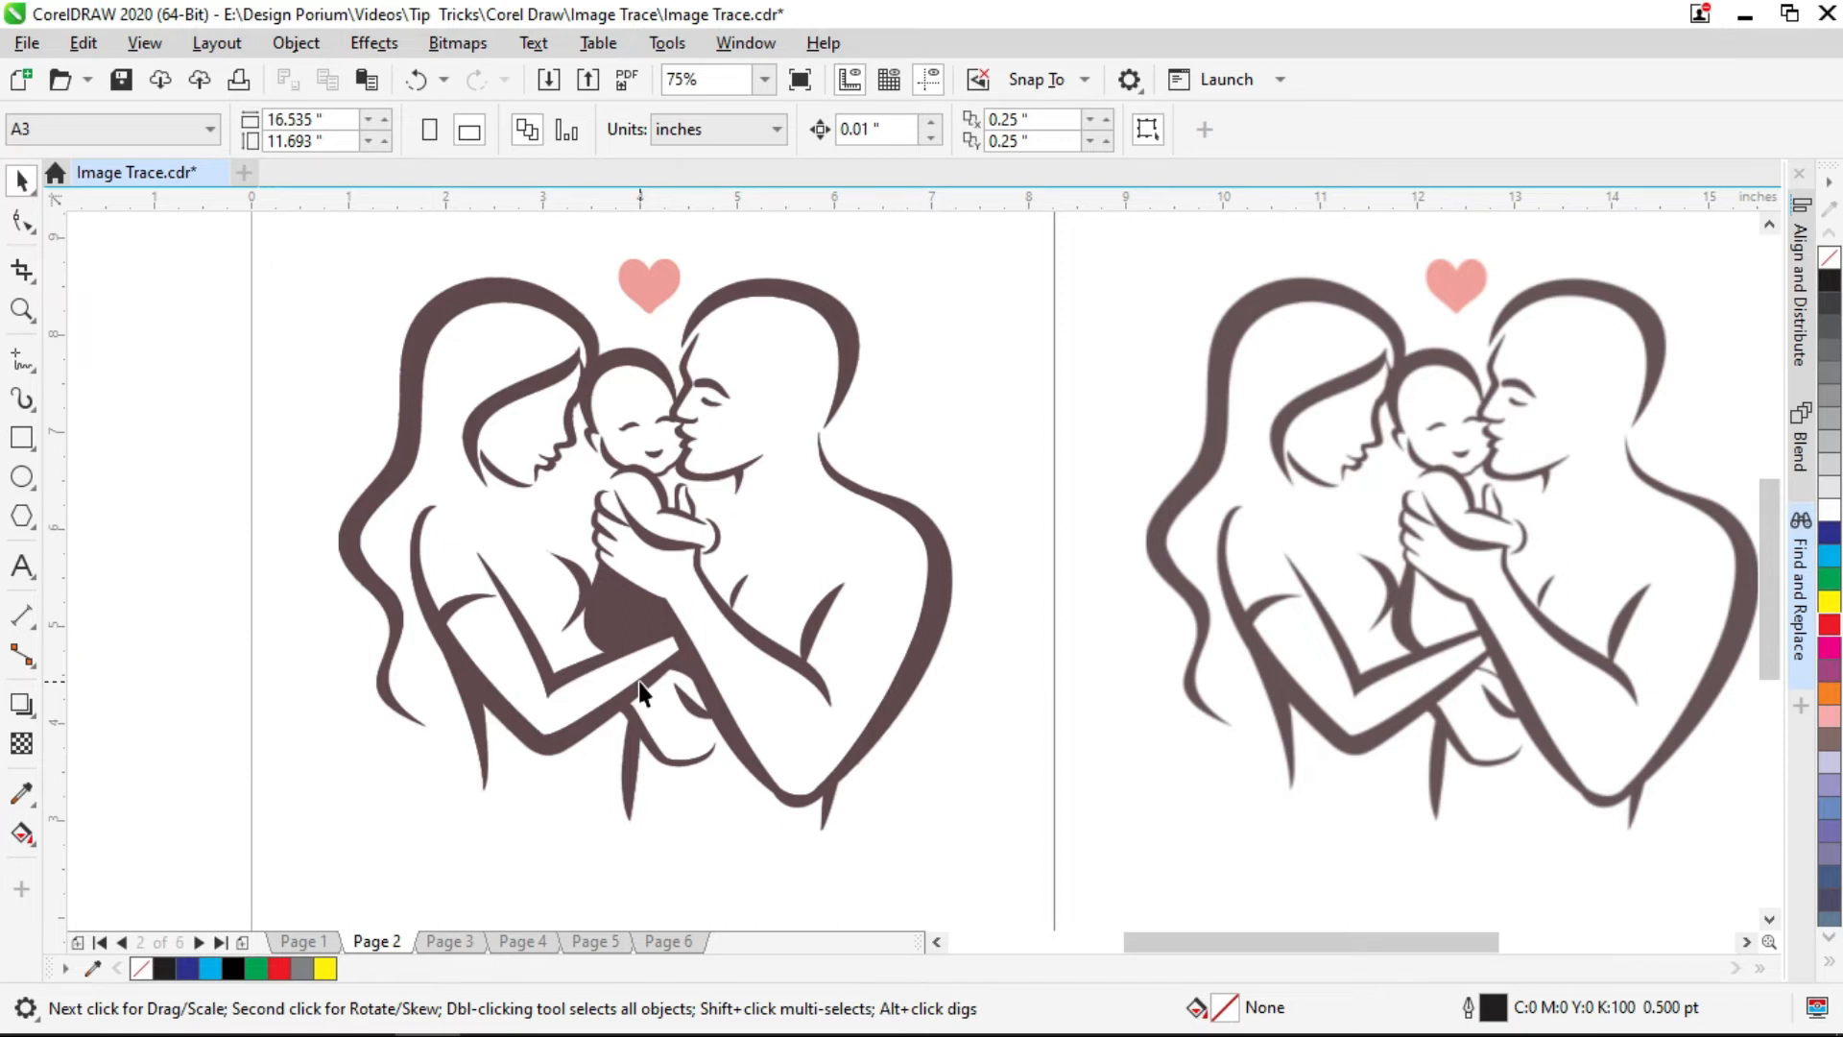
{"action": "key", "text": "ctrl+z"}
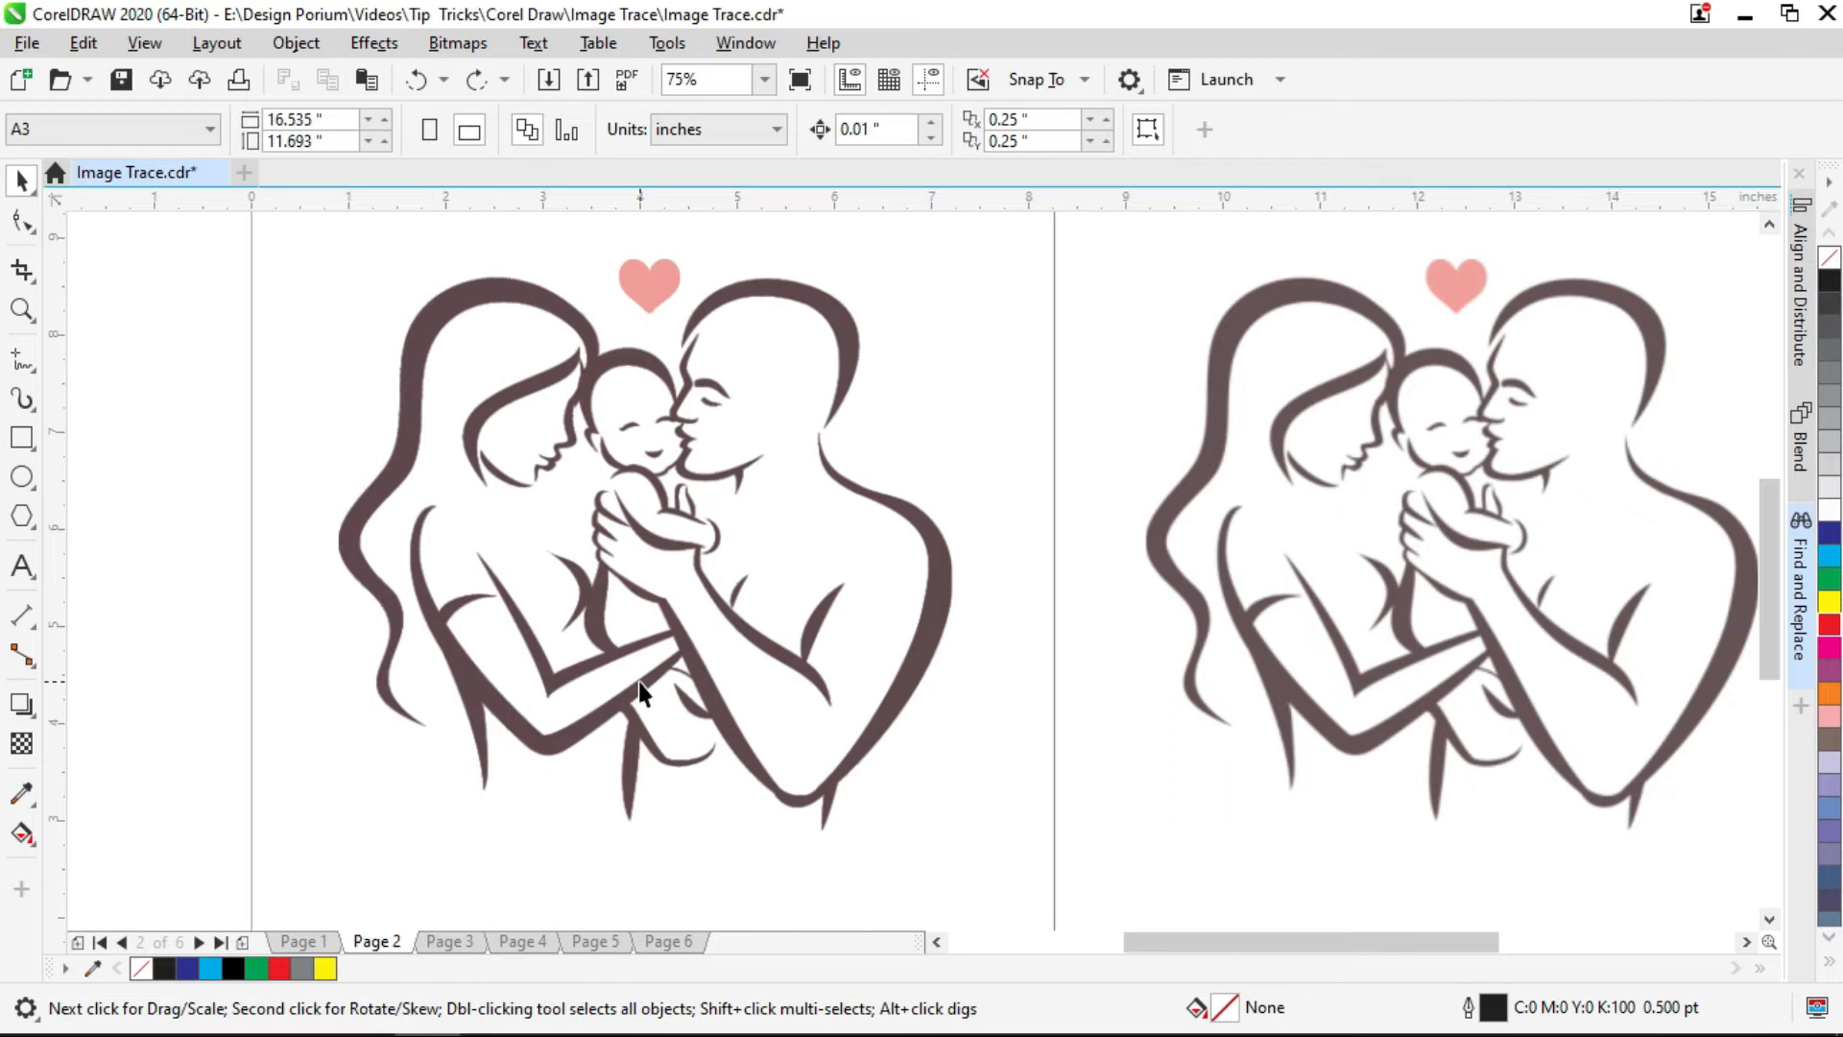
- Start an Outline Trace of the 300 DPI family drawing using the Detailed Logo type
{"action": "left_click", "coordinate": [756, 350]}
{"action": "left_click", "coordinate": [840, 134]}
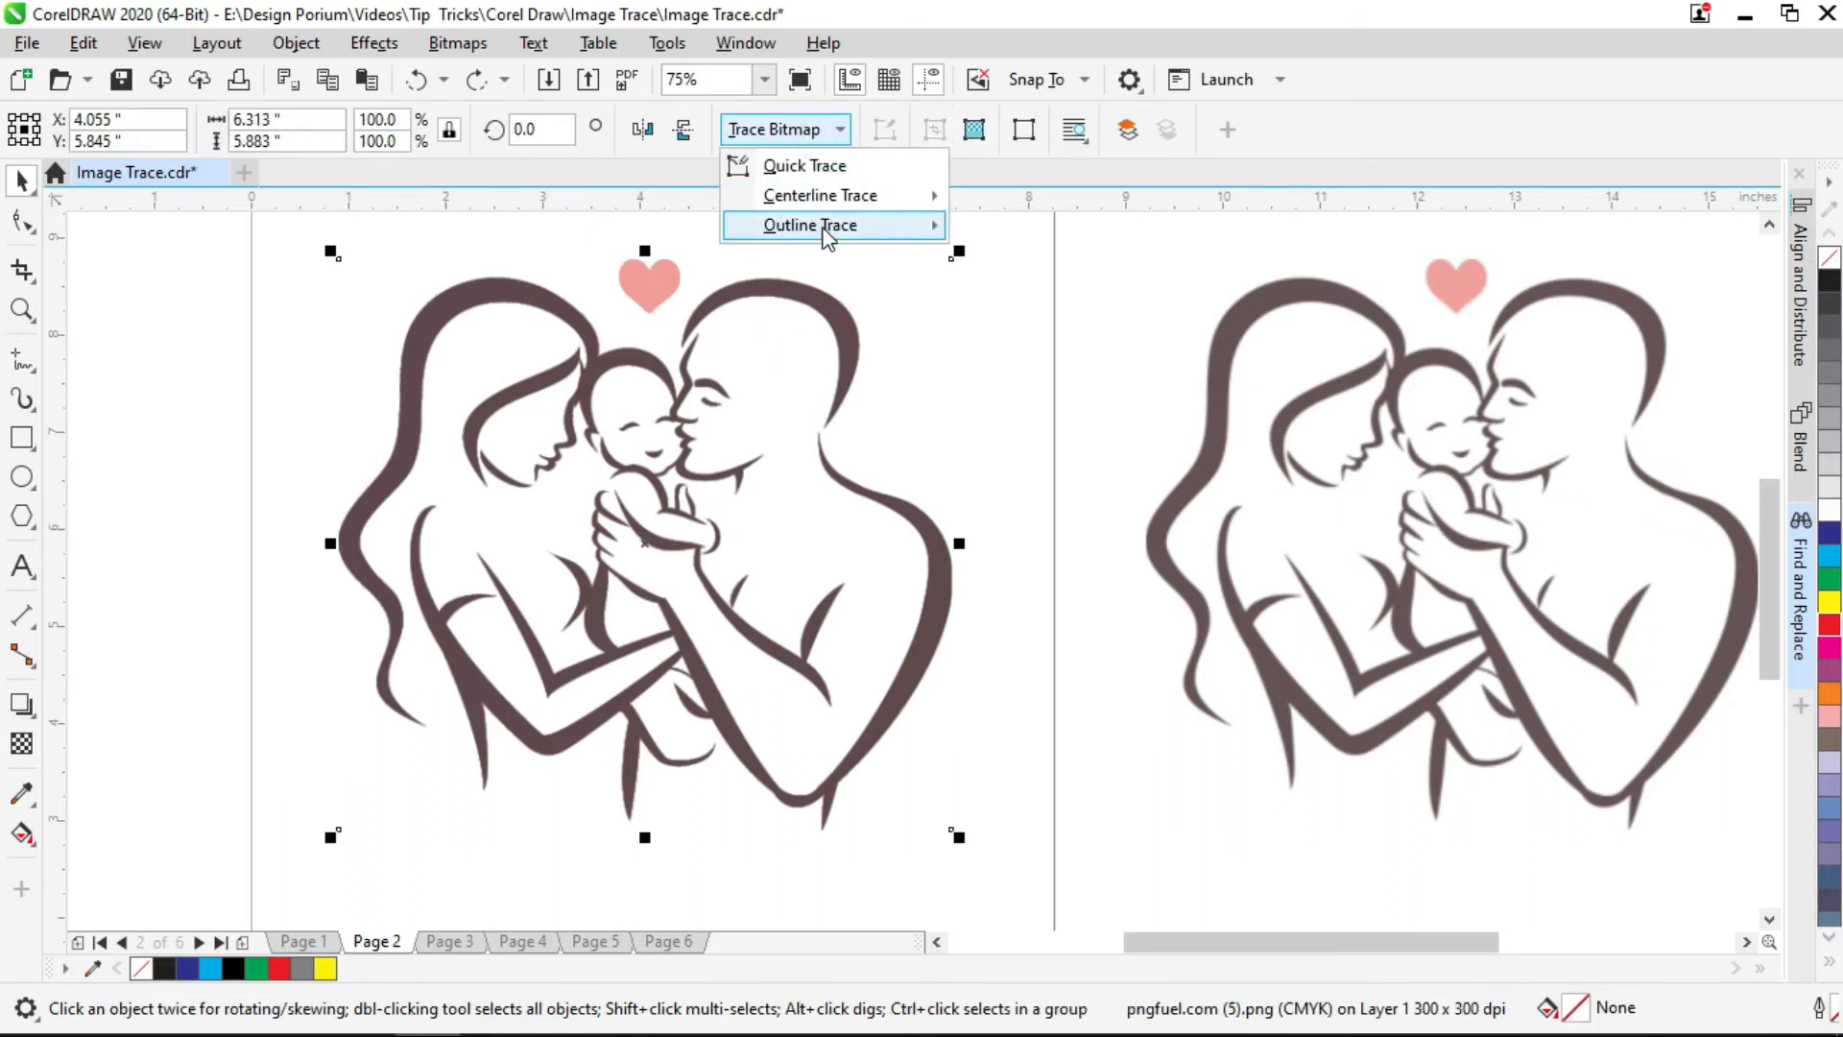
{"action": "mouse_move", "coordinate": [824, 234]}
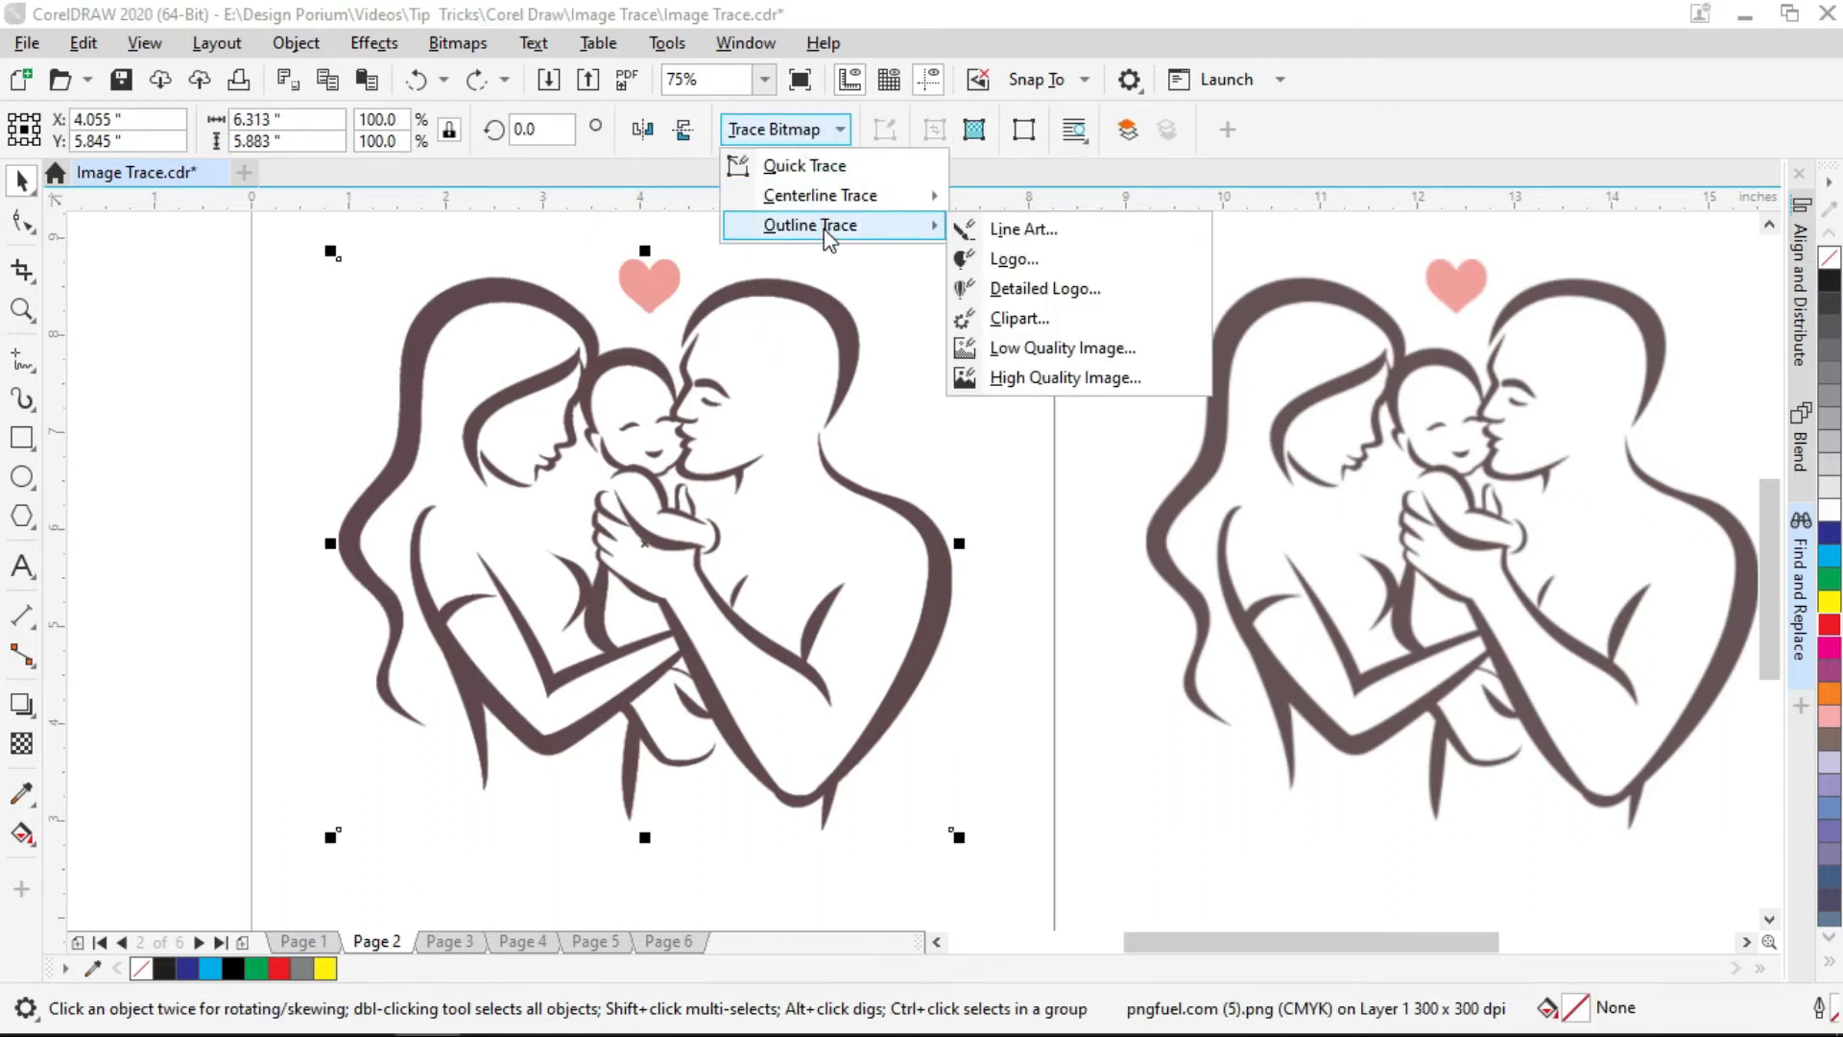
{"action": "left_click", "coordinate": [1075, 290]}
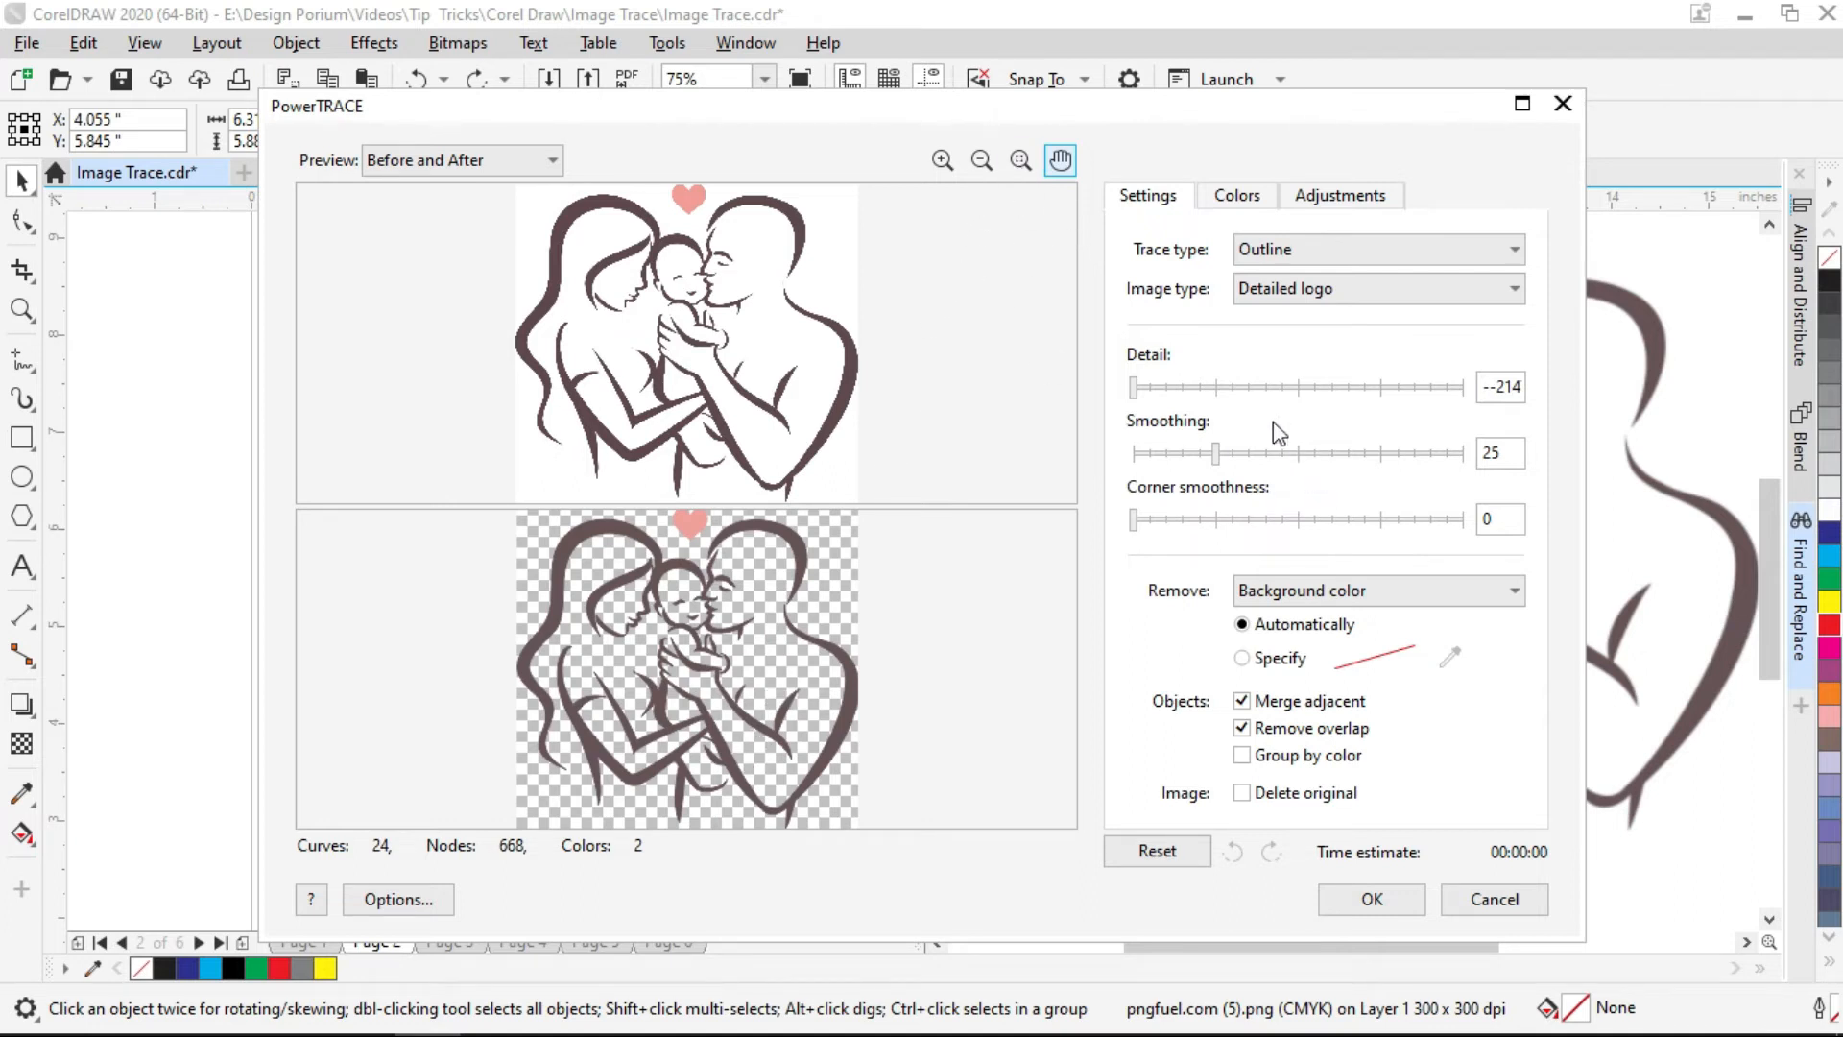
- Enlarge the before-and-after trace preview and inspect the baby, hands and arms
{"action": "left_click", "coordinate": [763, 648]}
{"action": "left_click", "coordinate": [941, 159]}
{"action": "left_click", "coordinate": [623, 731]}
{"action": "left_click", "coordinate": [662, 719]}
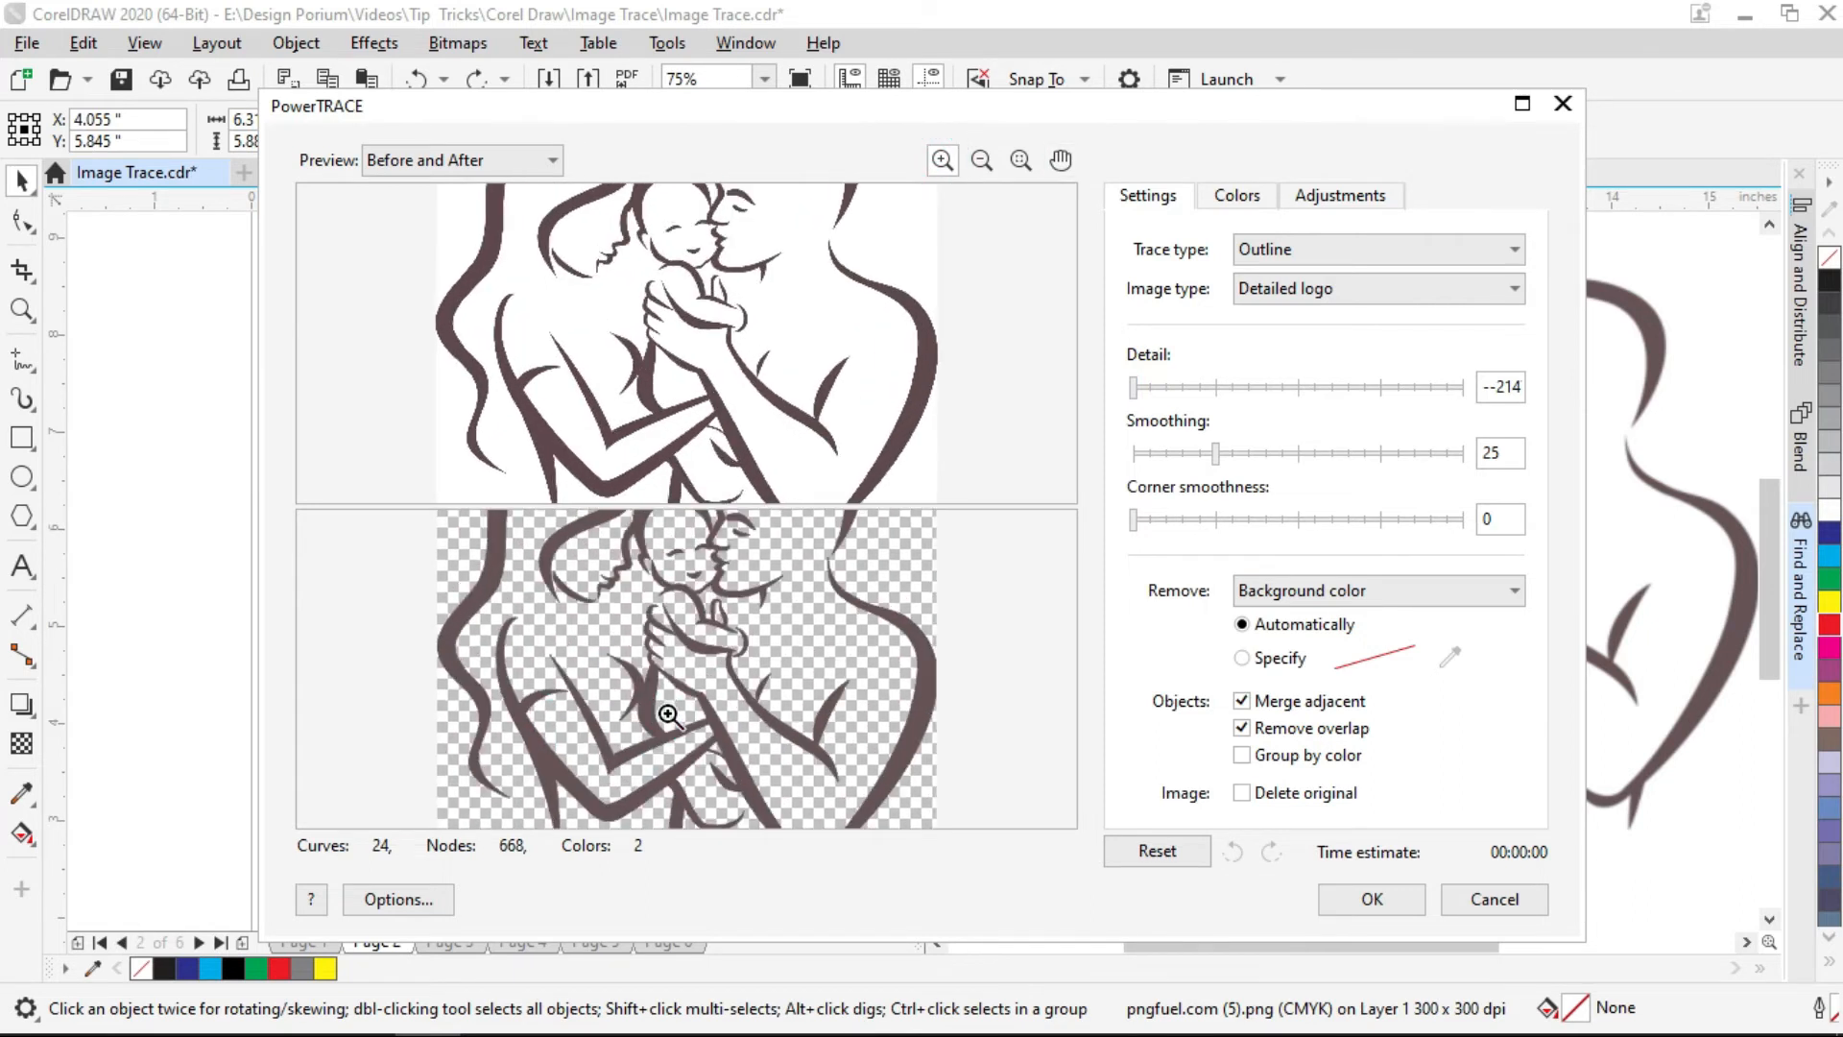
{"action": "left_click", "coordinate": [753, 634]}
{"action": "left_click", "coordinate": [741, 620]}
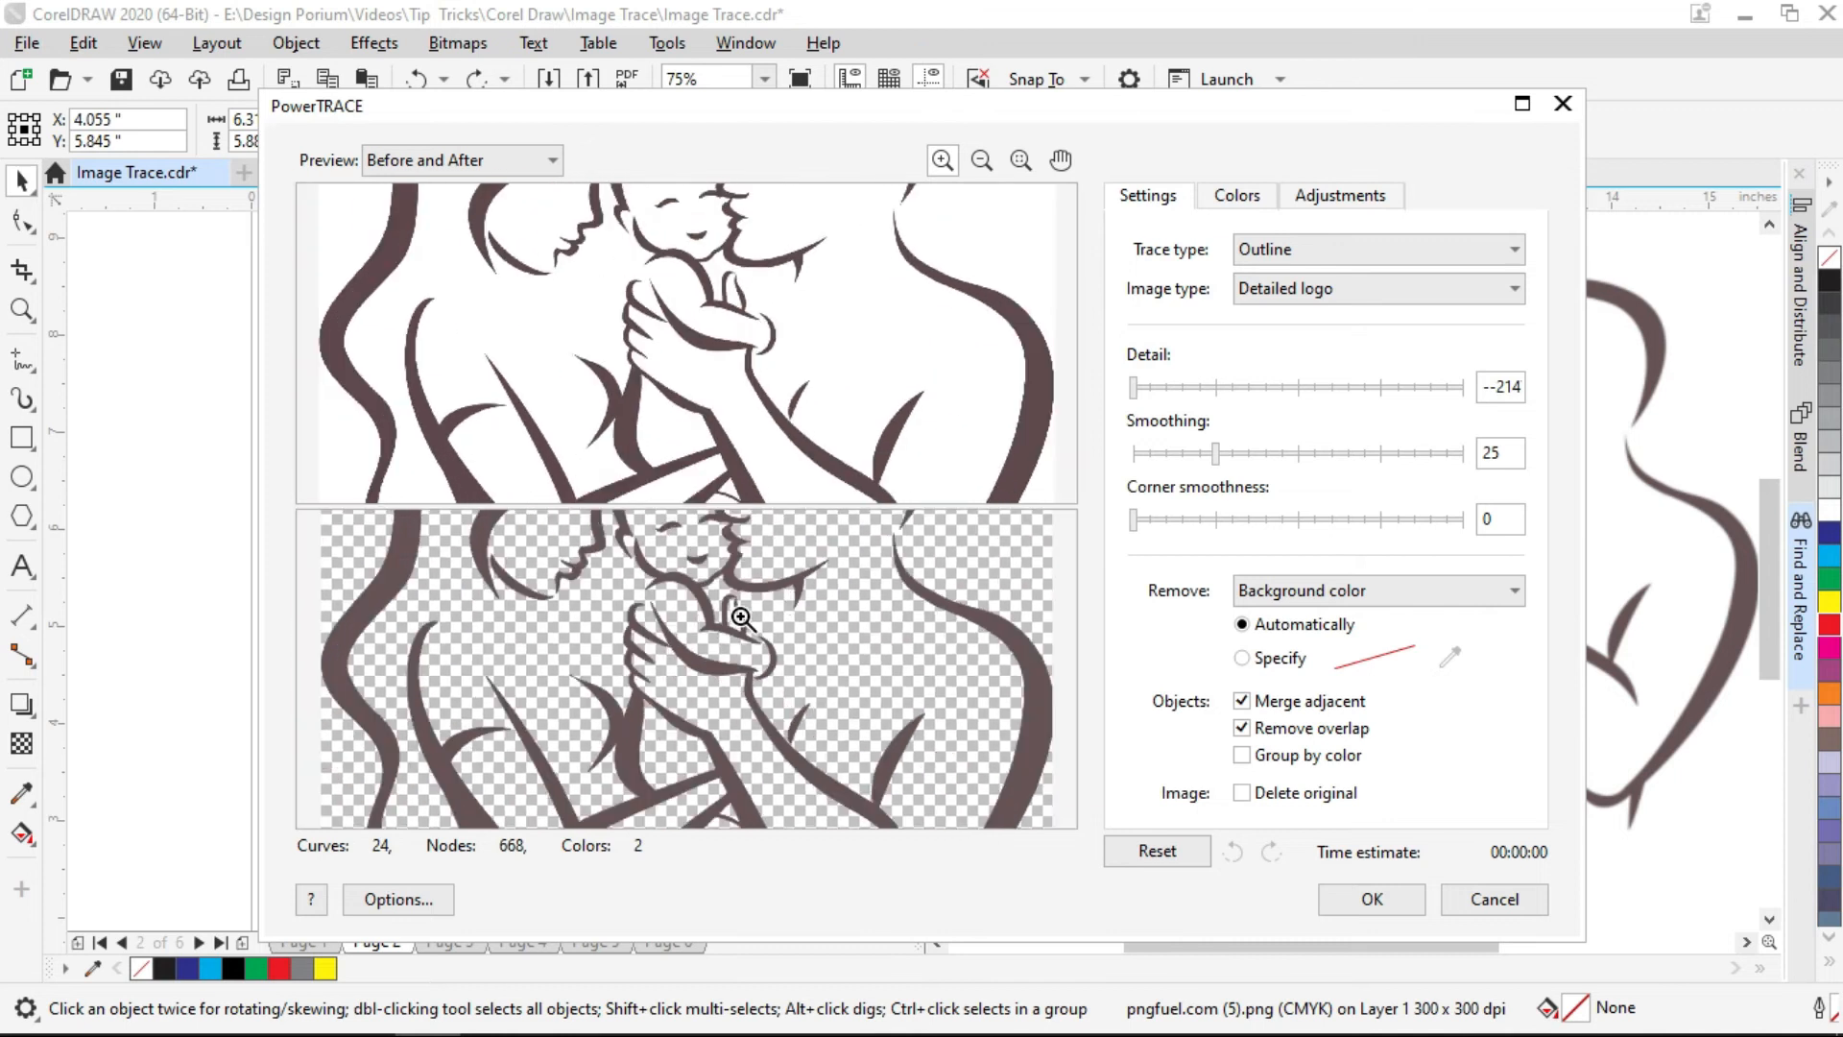
{"action": "right_click", "coordinate": [741, 618]}
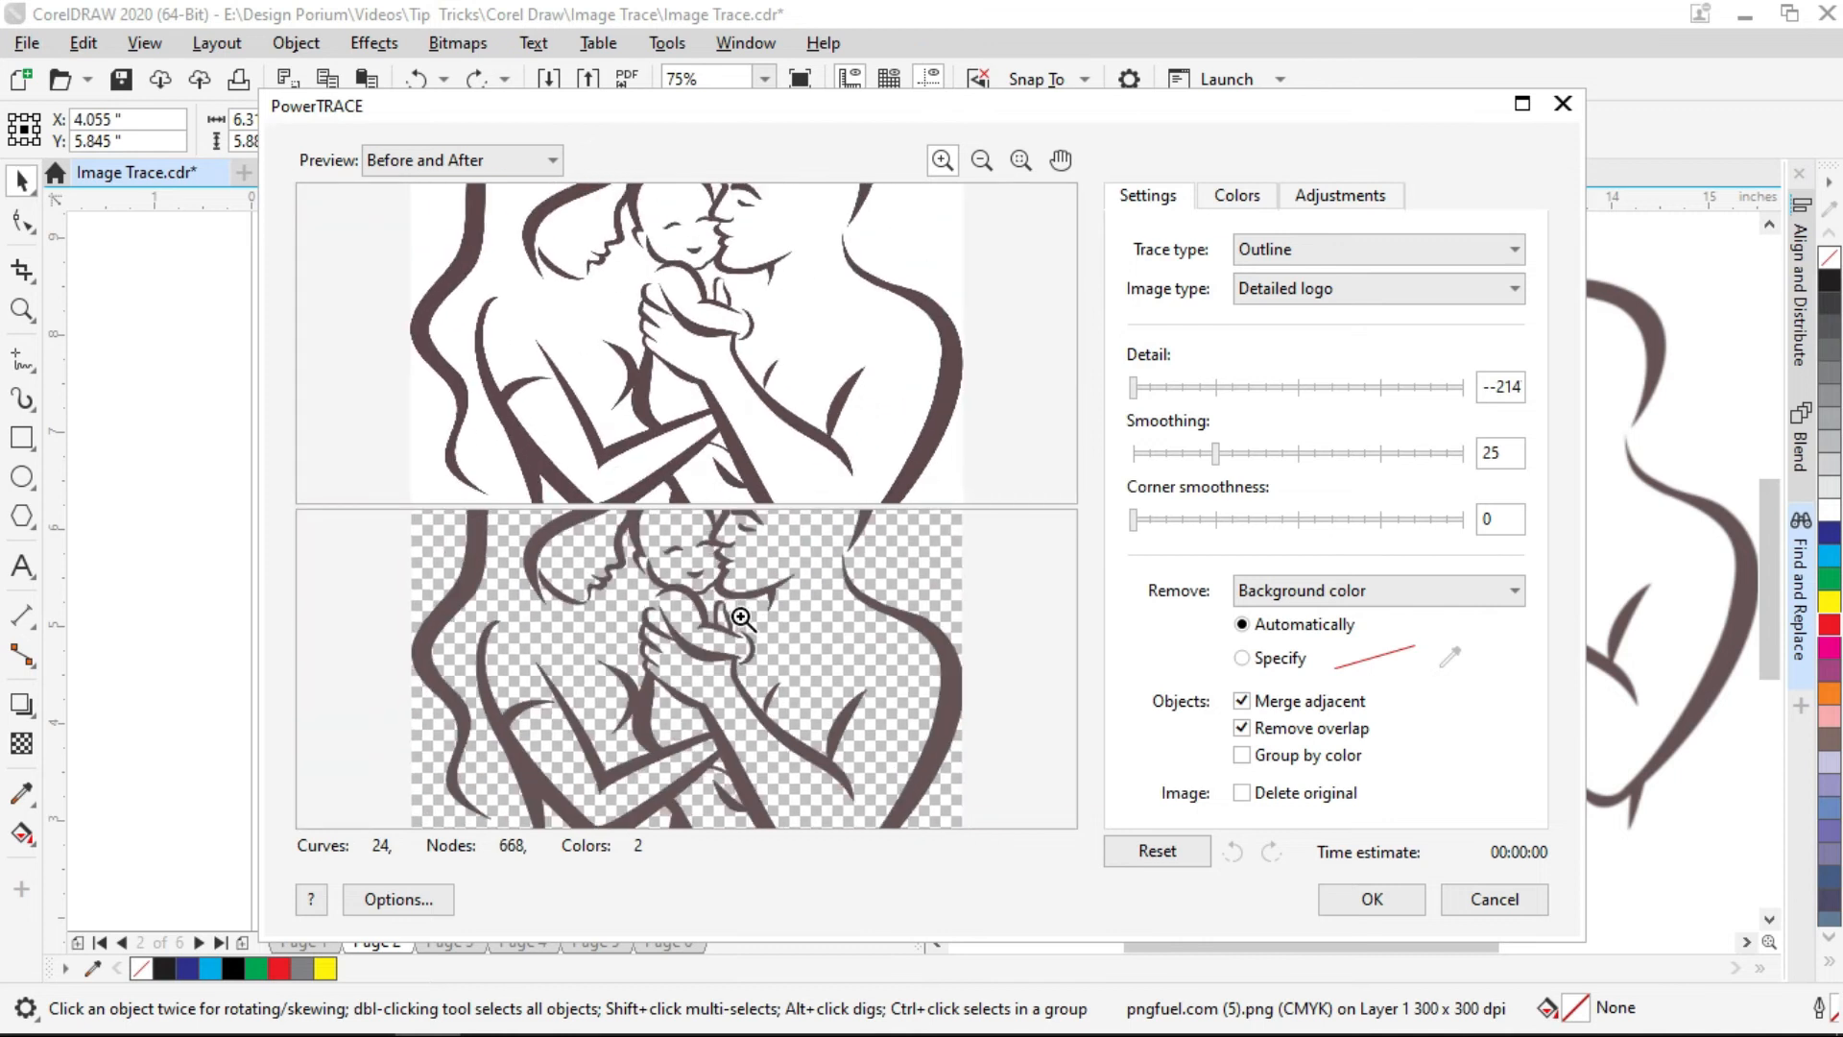
- Set the trace's detail level to 75
{"action": "left_click", "coordinate": [1302, 388]}
{"action": "double_click", "coordinate": [1486, 388]}
{"action": "type", "text": "75"}
{"action": "key", "text": "Tab"}
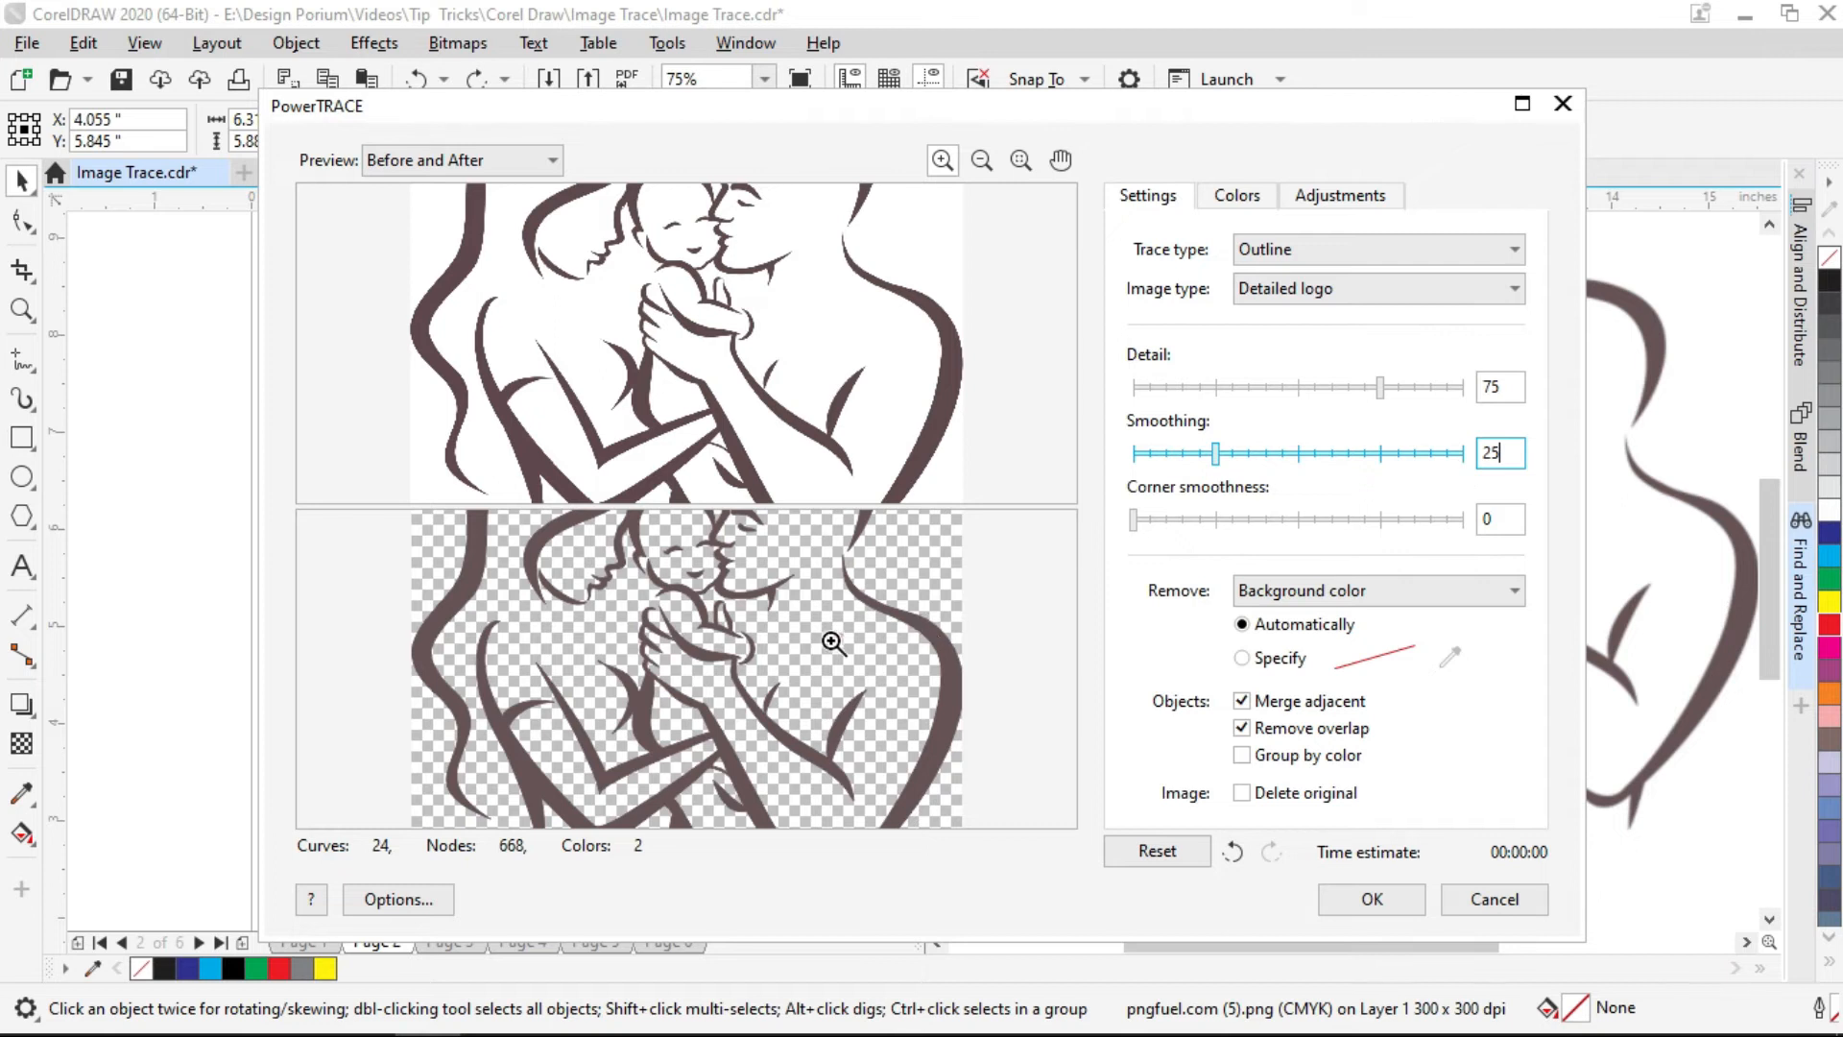
- Check the arms, faces and heart in the trace preview and review the available image types
{"action": "left_click", "coordinate": [770, 726]}
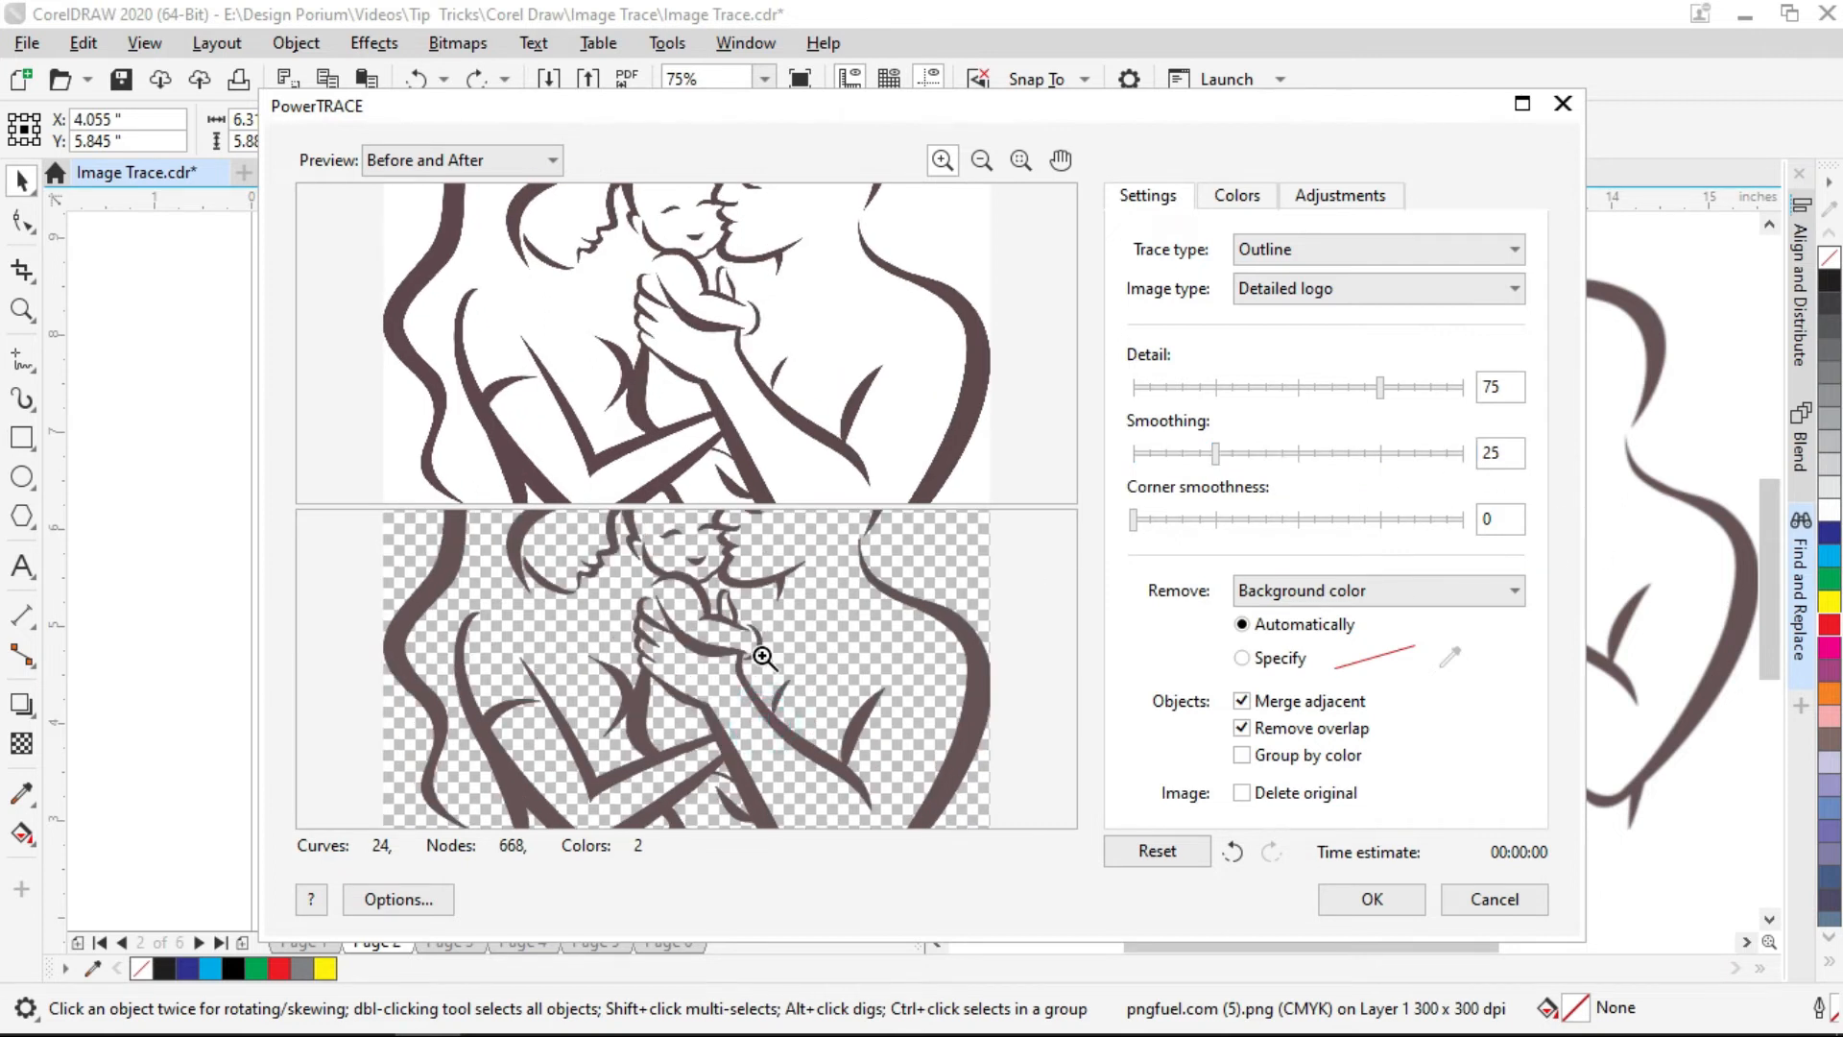
{"action": "left_click", "coordinate": [1060, 159]}
{"action": "left_click_drag", "start_coordinate": [864, 532], "coordinate": [864, 428]}
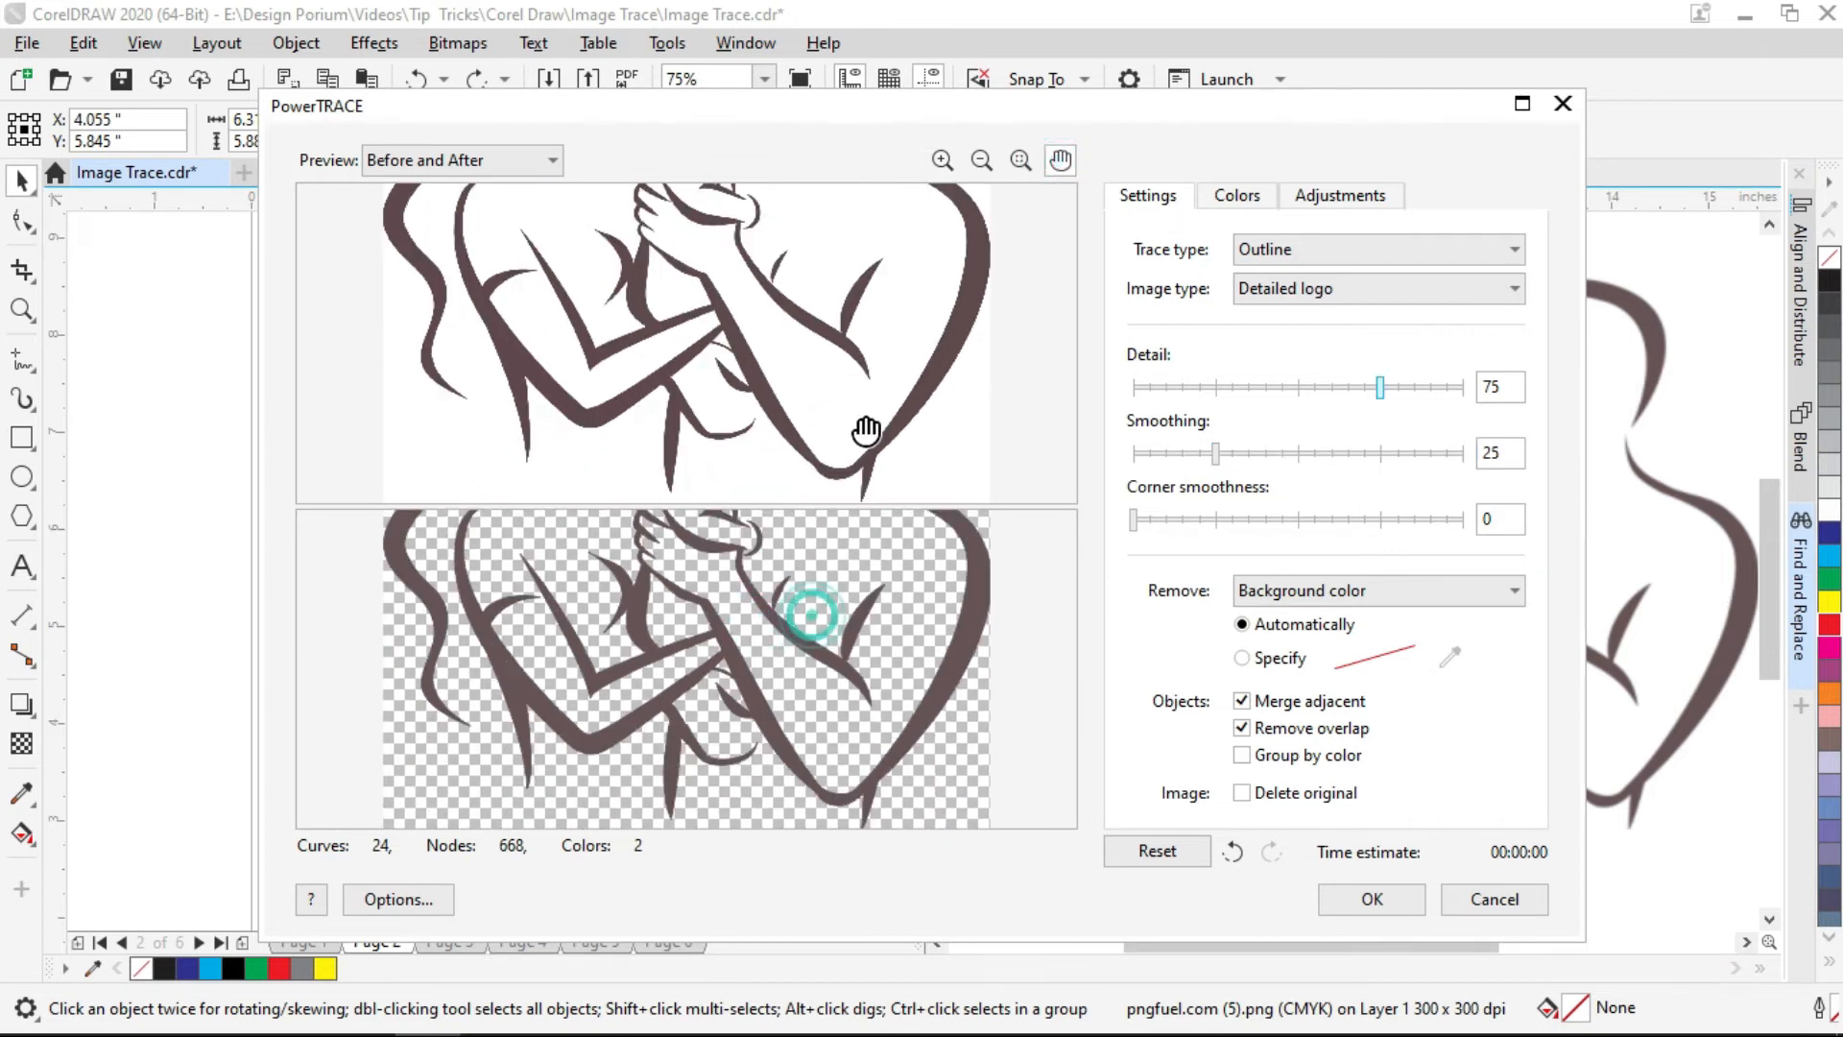
{"action": "left_click_drag", "start_coordinate": [868, 587], "coordinate": [864, 629]}
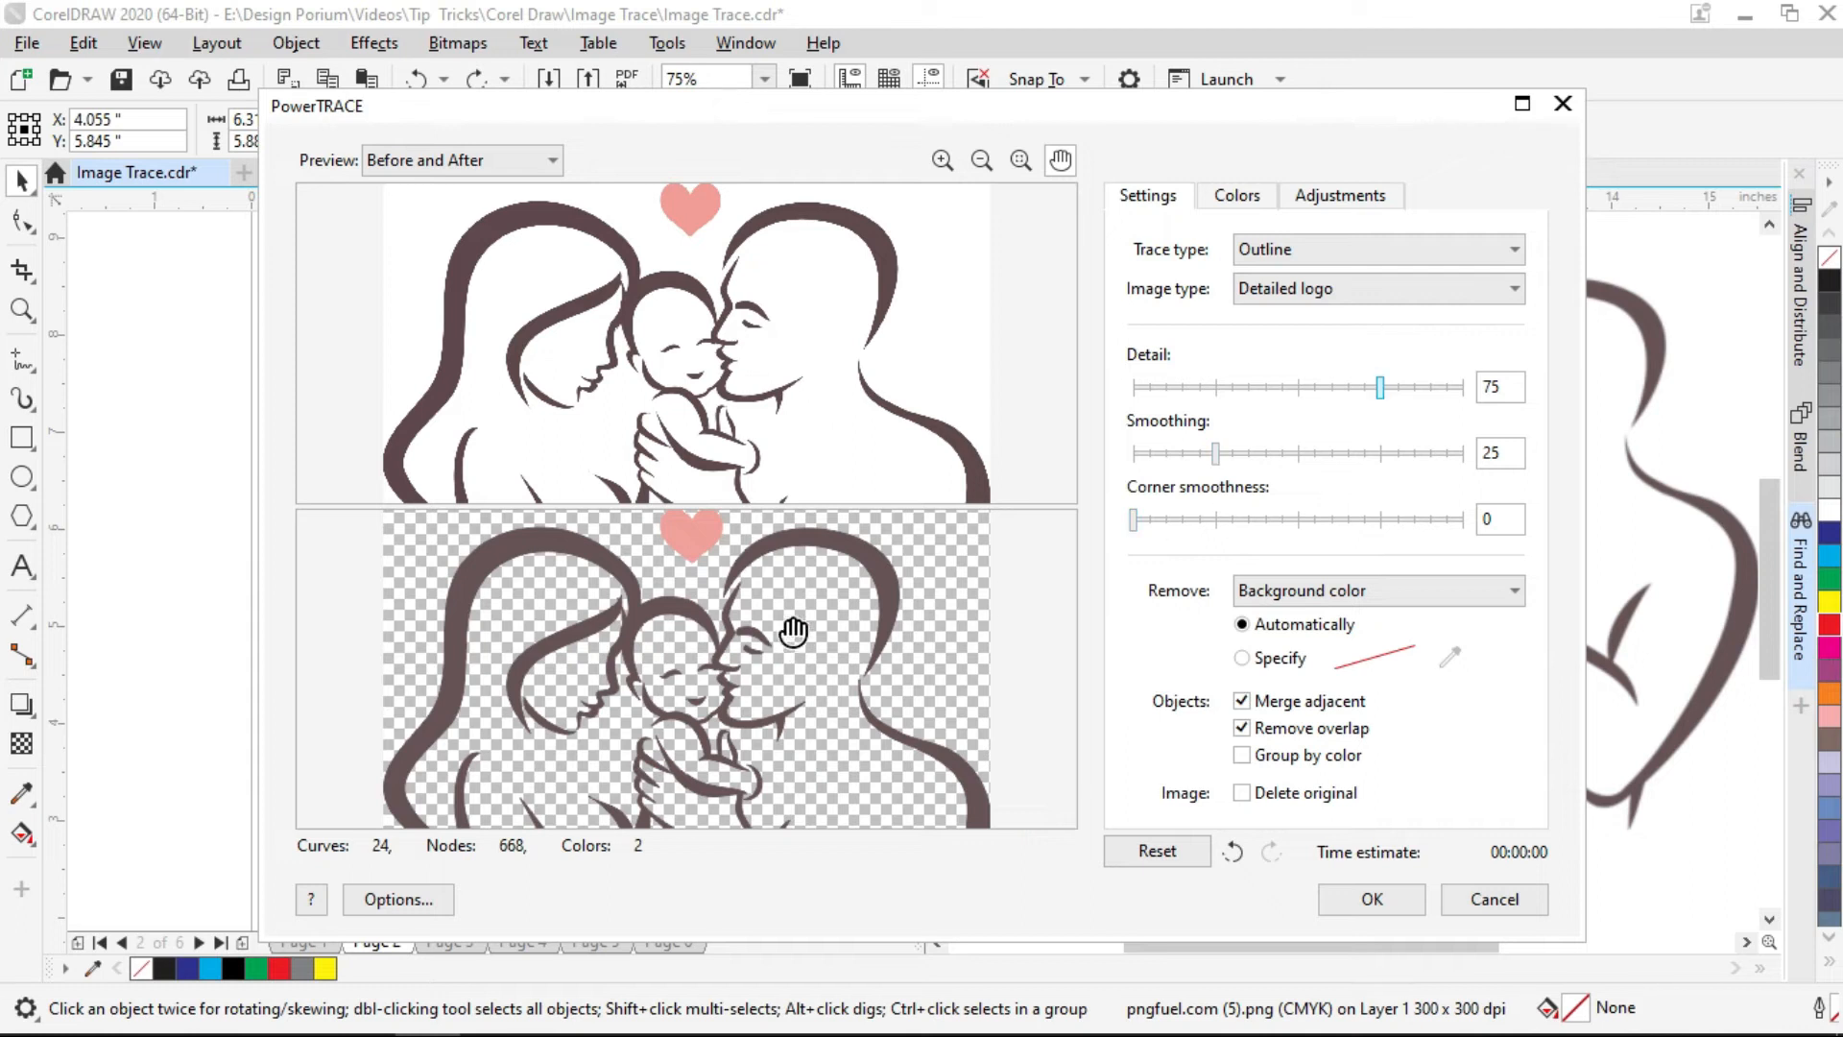
{"action": "left_click", "coordinate": [1319, 292]}
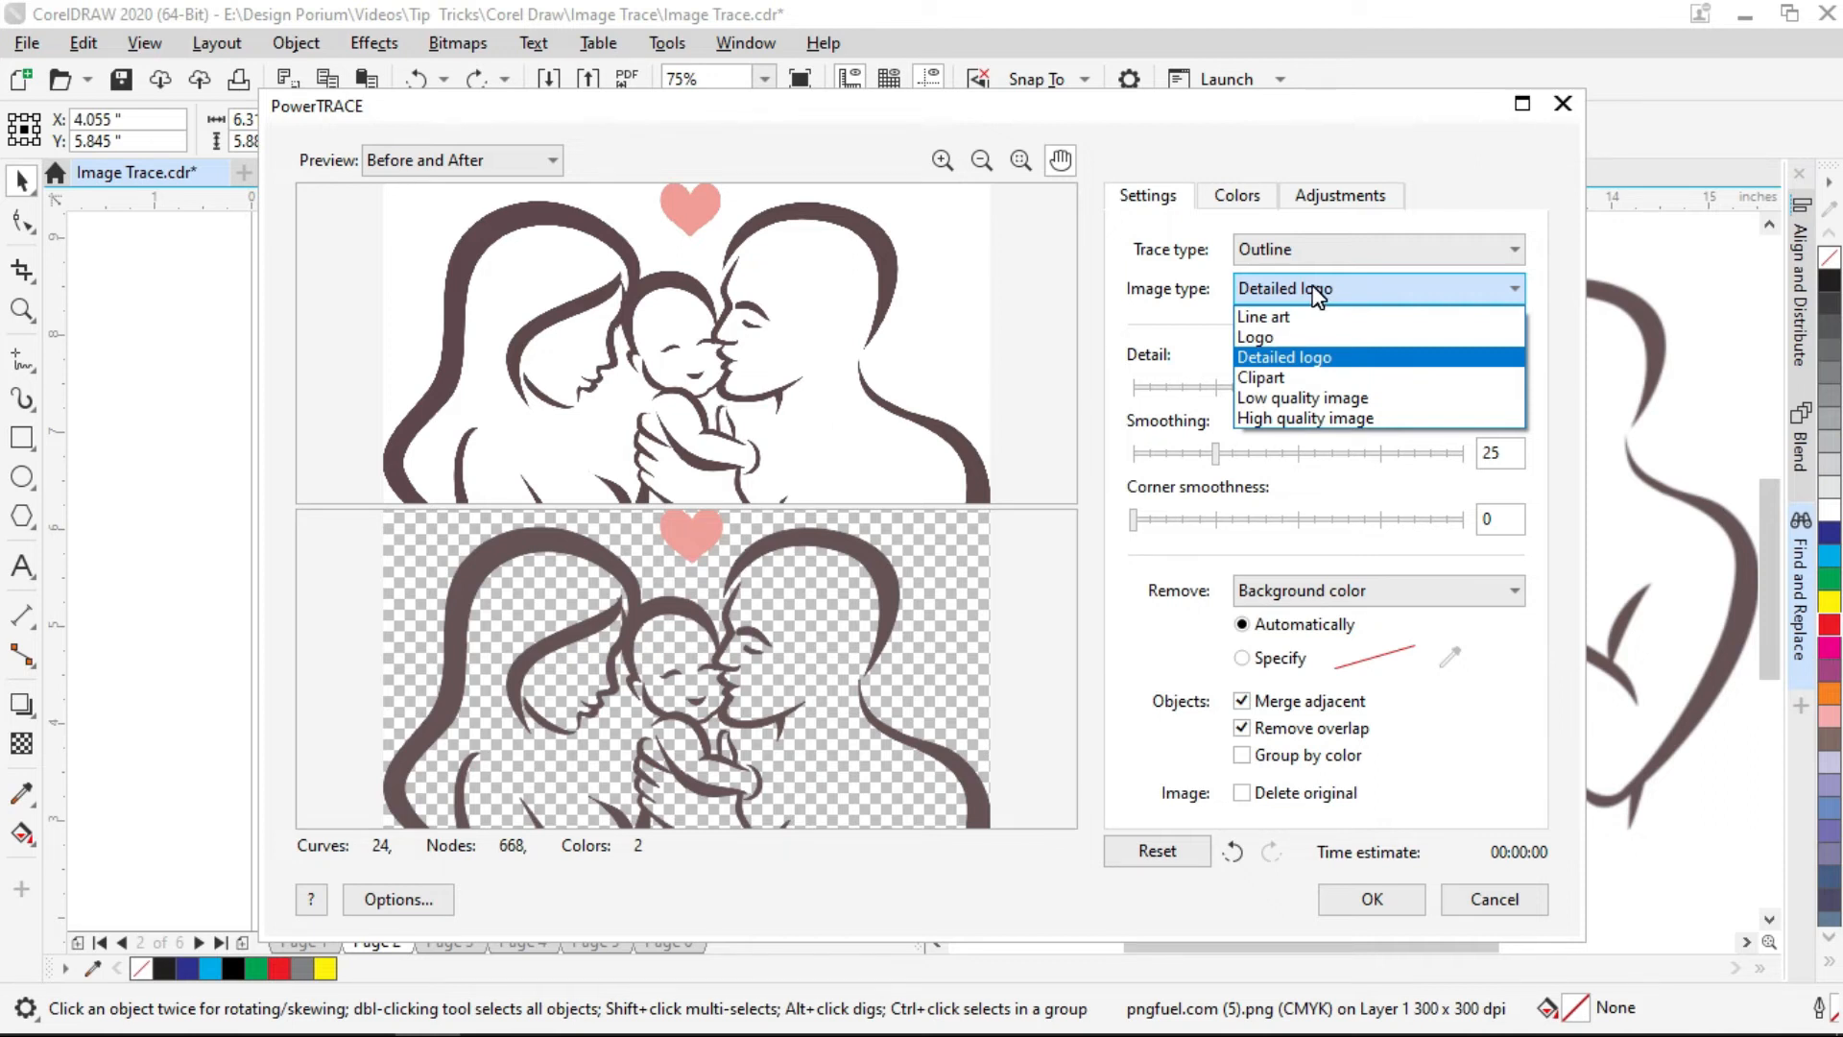
{"action": "left_click", "coordinate": [1319, 293]}
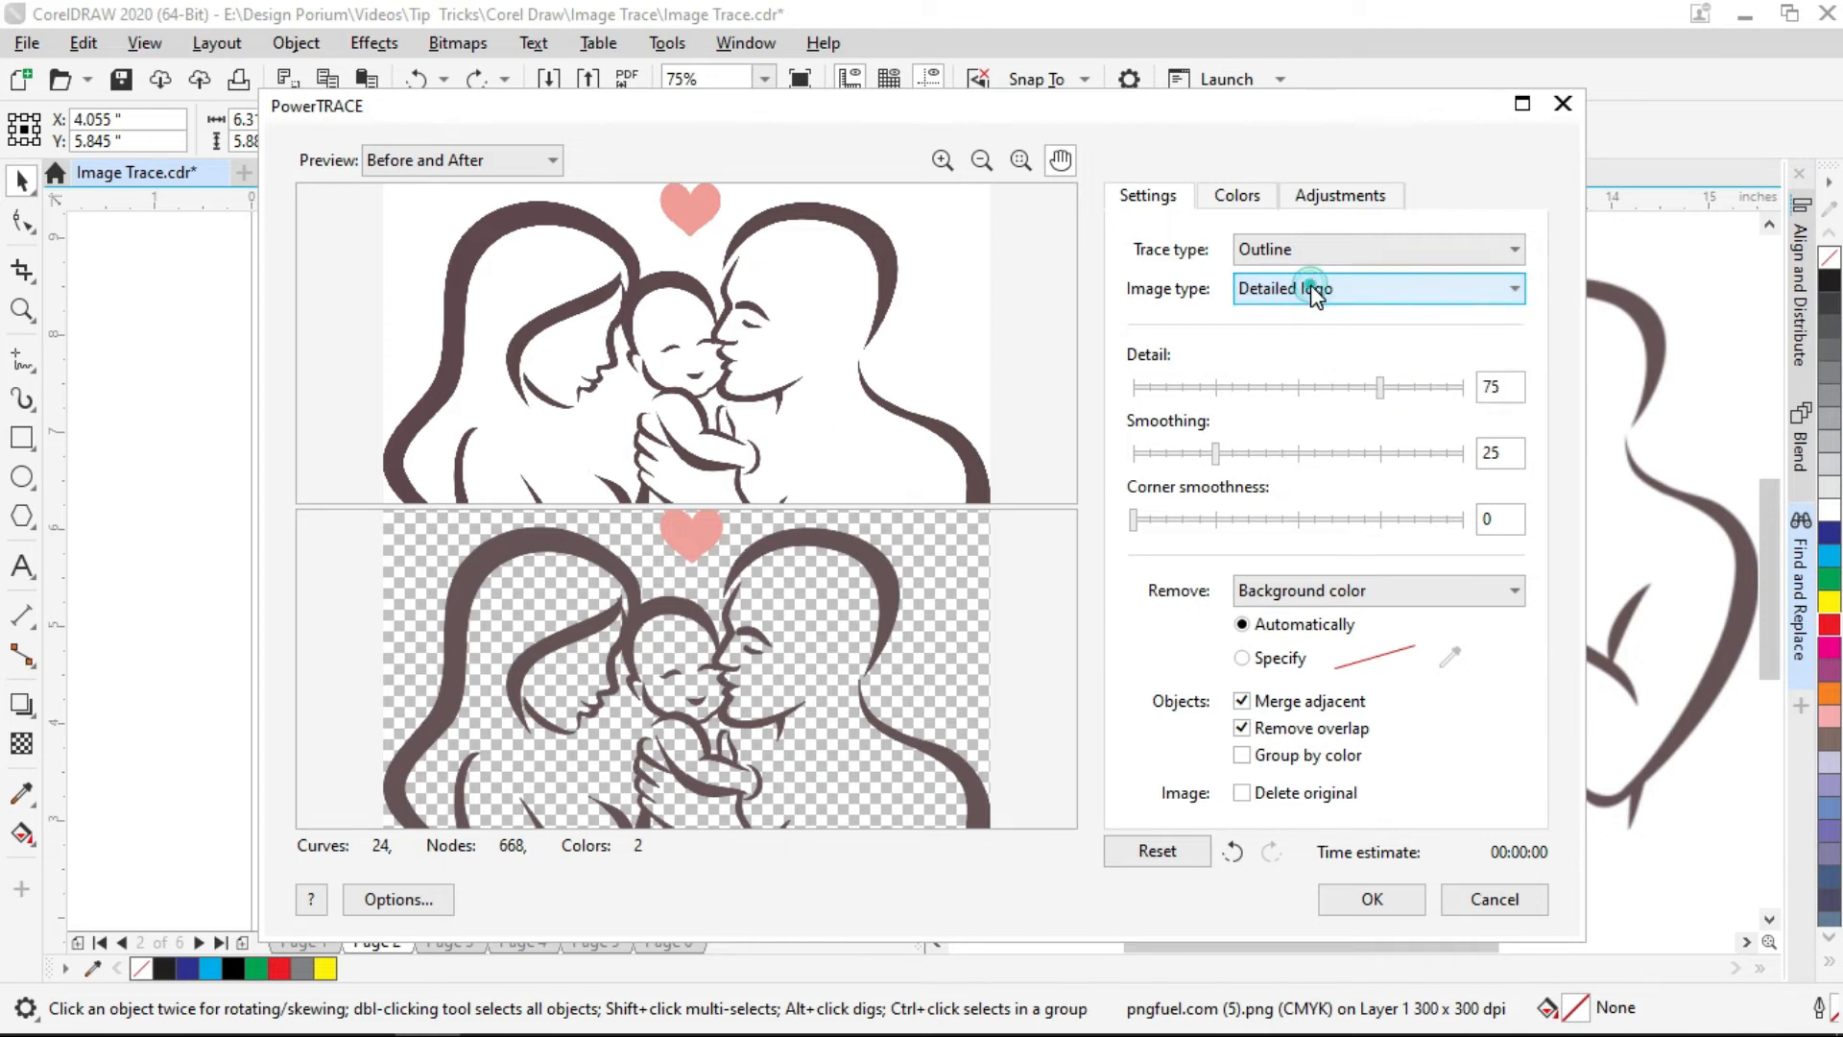
- Apply the Detailed logo trace and move the traced family directly below the 300 DPI original
{"action": "left_click", "coordinate": [1372, 898]}
{"action": "scroll", "coordinate": [731, 495], "scroll_direction": "down", "scroll_amount": 2}
{"action": "left_click_drag", "start_coordinate": [741, 482], "coordinate": [787, 794]}
{"action": "scroll", "coordinate": [788, 794], "scroll_direction": "up", "scroll_amount": 2}
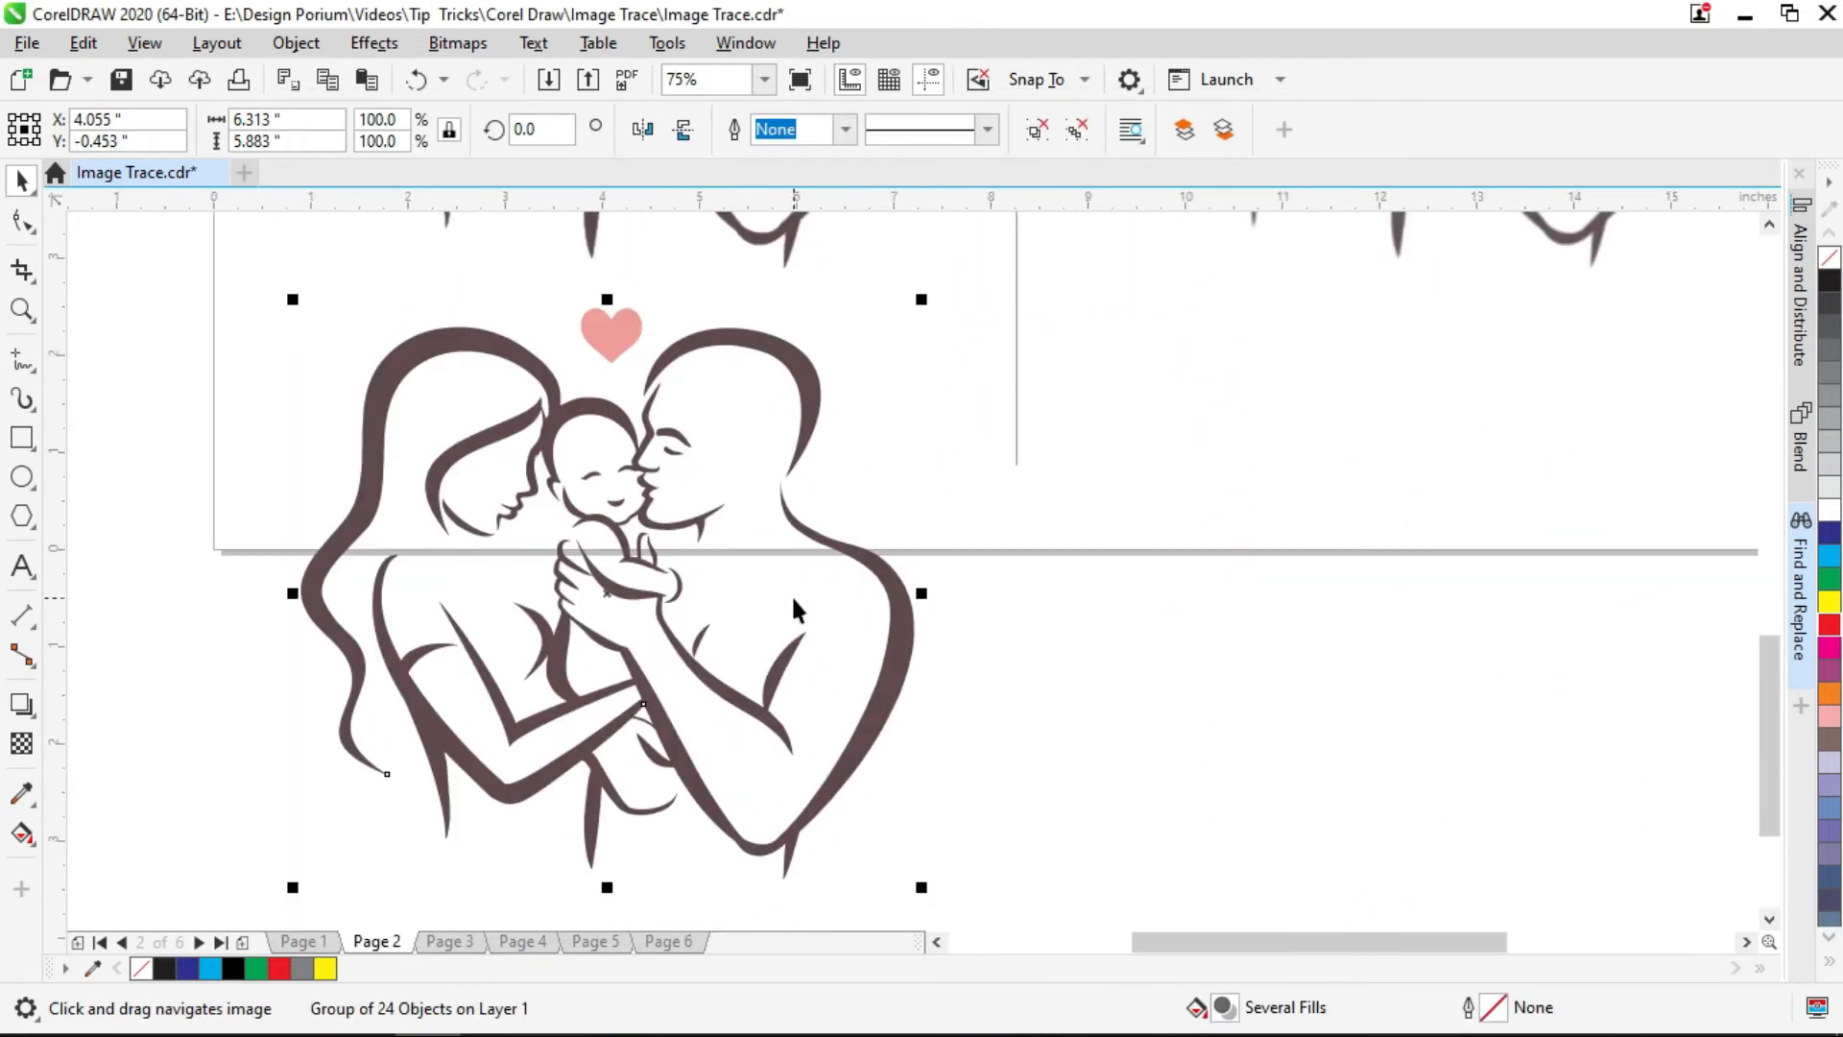
{"action": "left_click", "coordinate": [1140, 495]}
- Examine the traced family's heart, hair and face curves up close, then the whole traced drawing
{"action": "scroll", "coordinate": [807, 288], "scroll_direction": "up", "scroll_amount": 3}
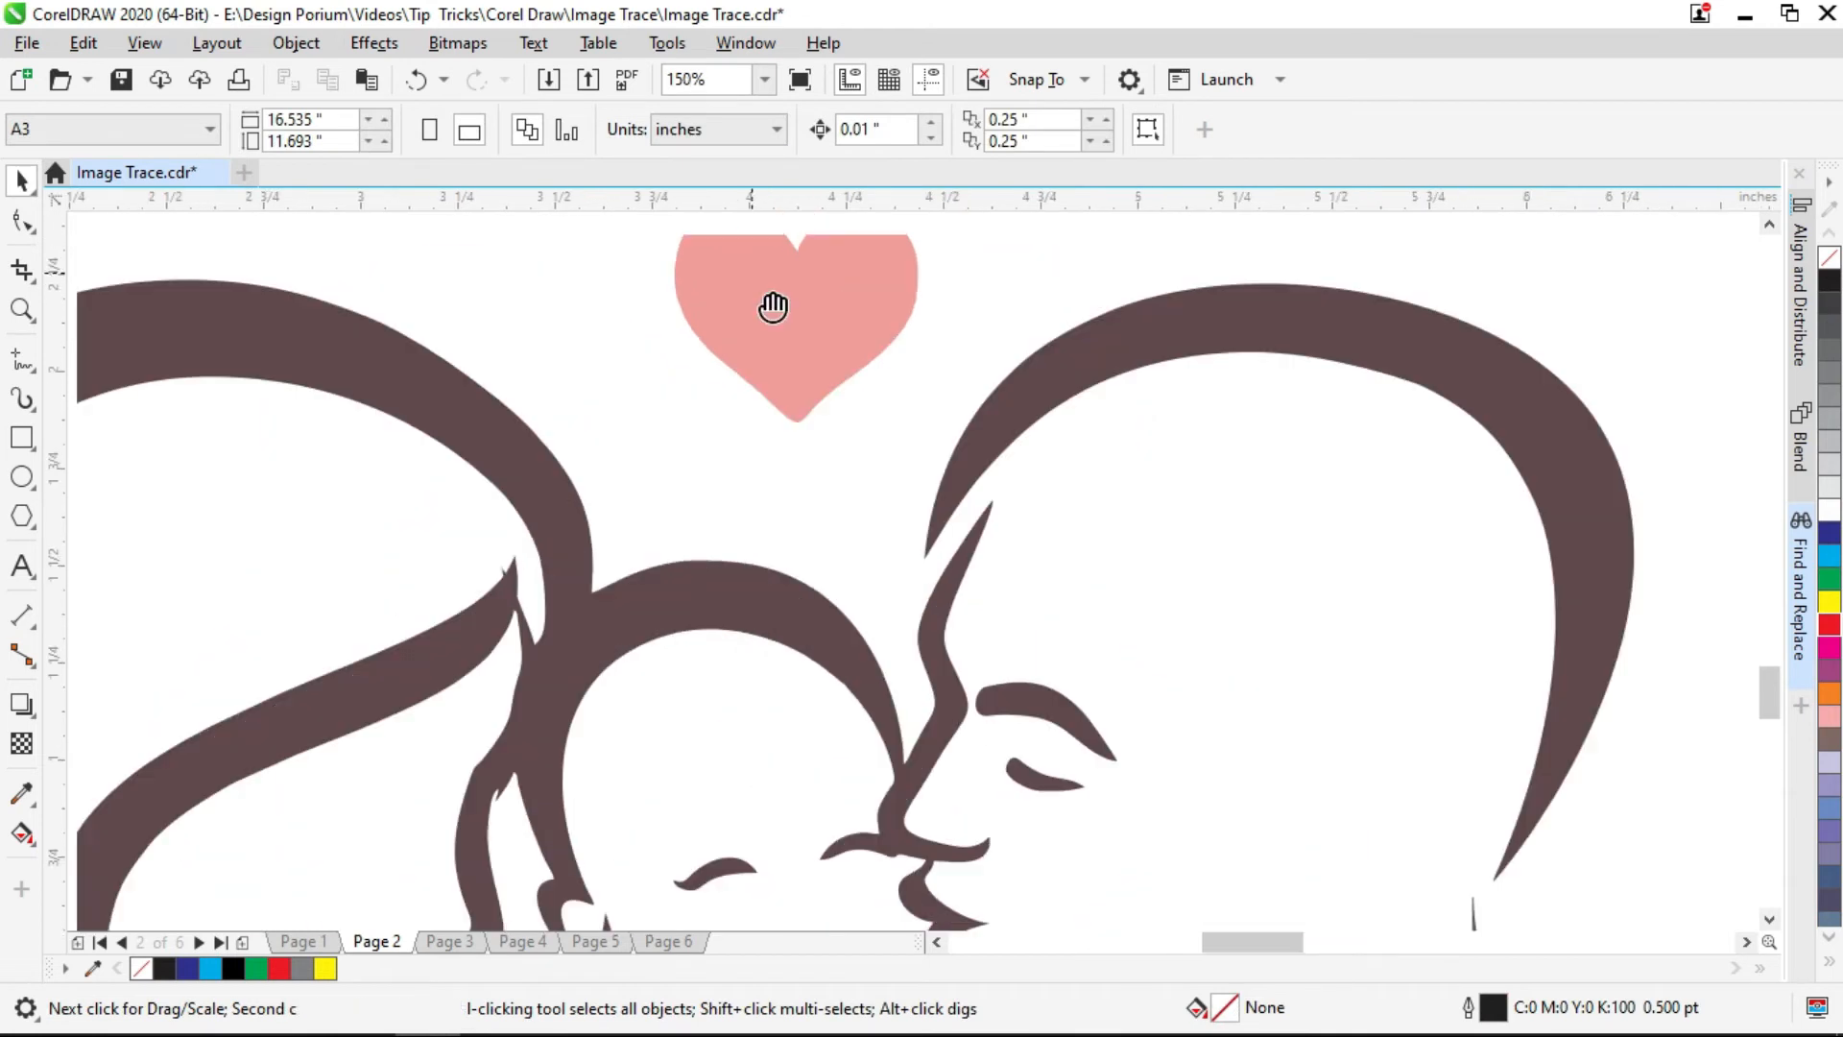
{"action": "key", "text": "z"}
{"action": "left_click_drag", "start_coordinate": [596, 243], "coordinate": [1062, 597]}
{"action": "scroll", "coordinate": [1057, 594], "scroll_direction": "down", "scroll_amount": 1}
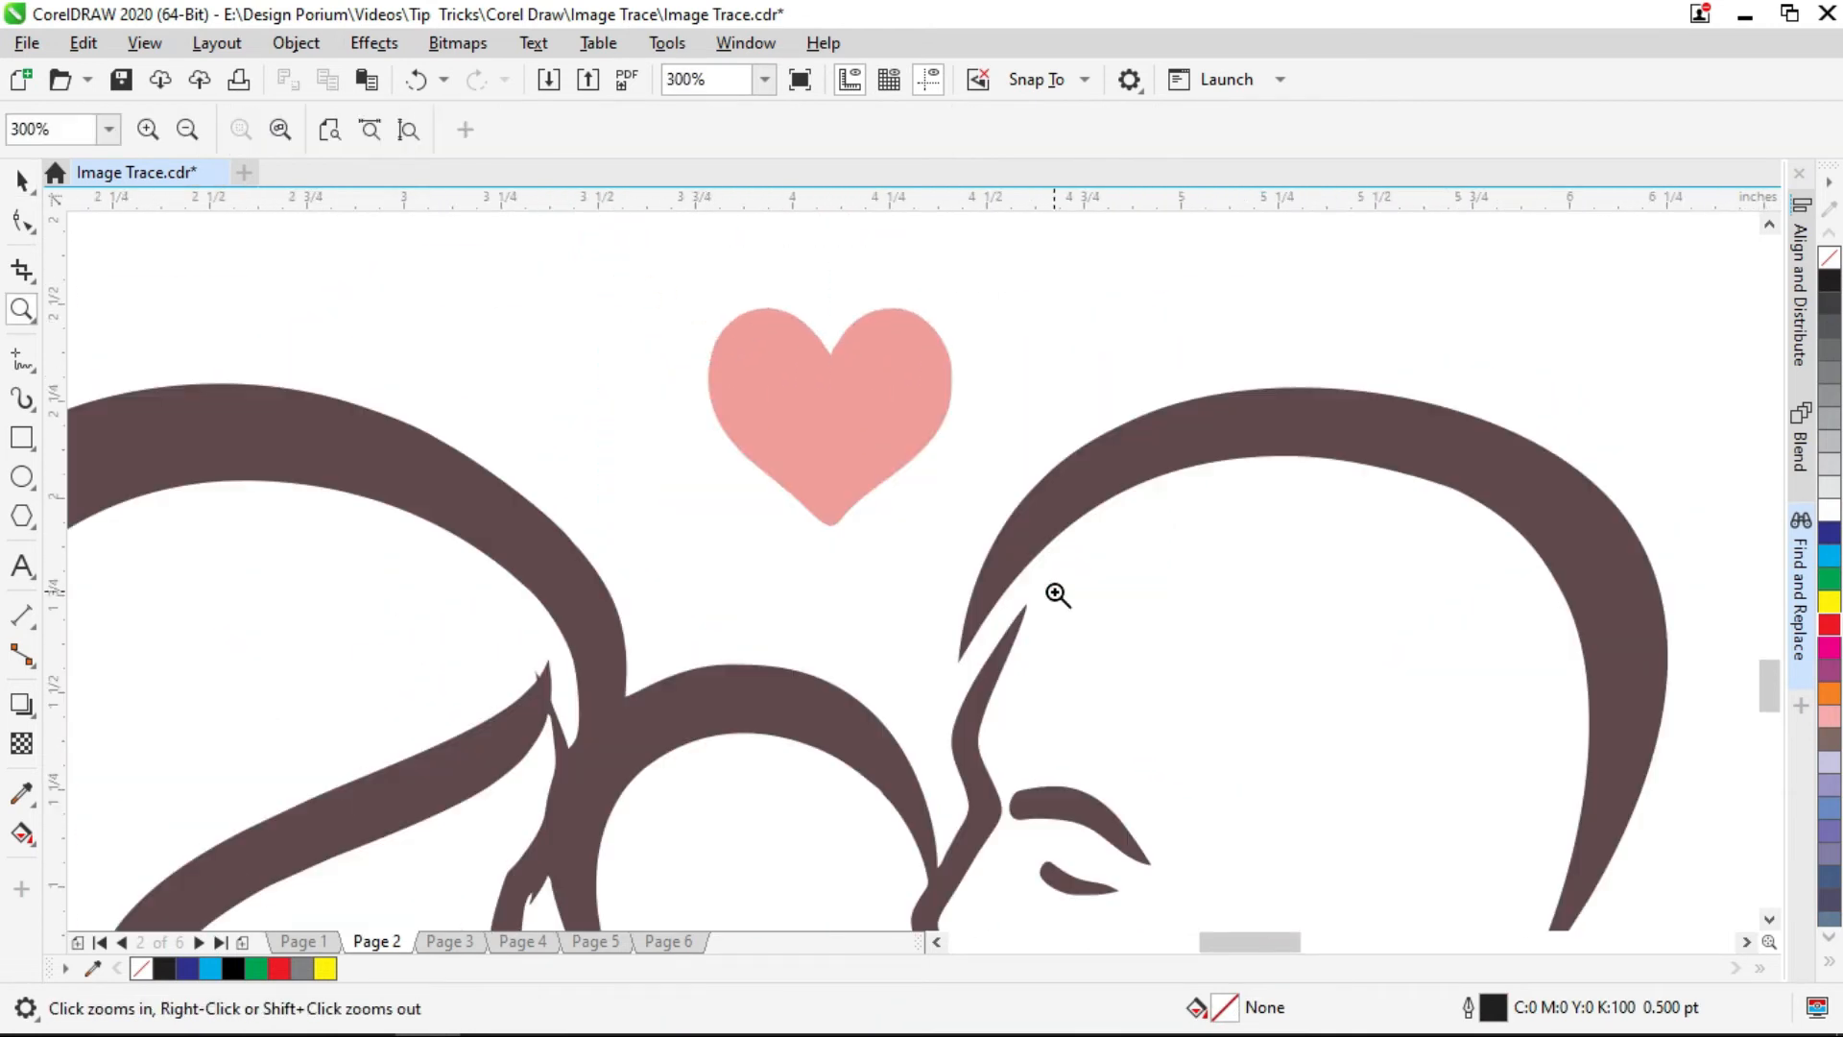
{"action": "scroll", "coordinate": [1010, 517], "scroll_direction": "down", "scroll_amount": 1}
{"action": "left_click_drag", "start_coordinate": [998, 520], "coordinate": [872, 400]}
{"action": "left_click_drag", "start_coordinate": [764, 635], "coordinate": [854, 484]}
{"action": "scroll", "coordinate": [516, 478], "scroll_direction": "down", "scroll_amount": 1}
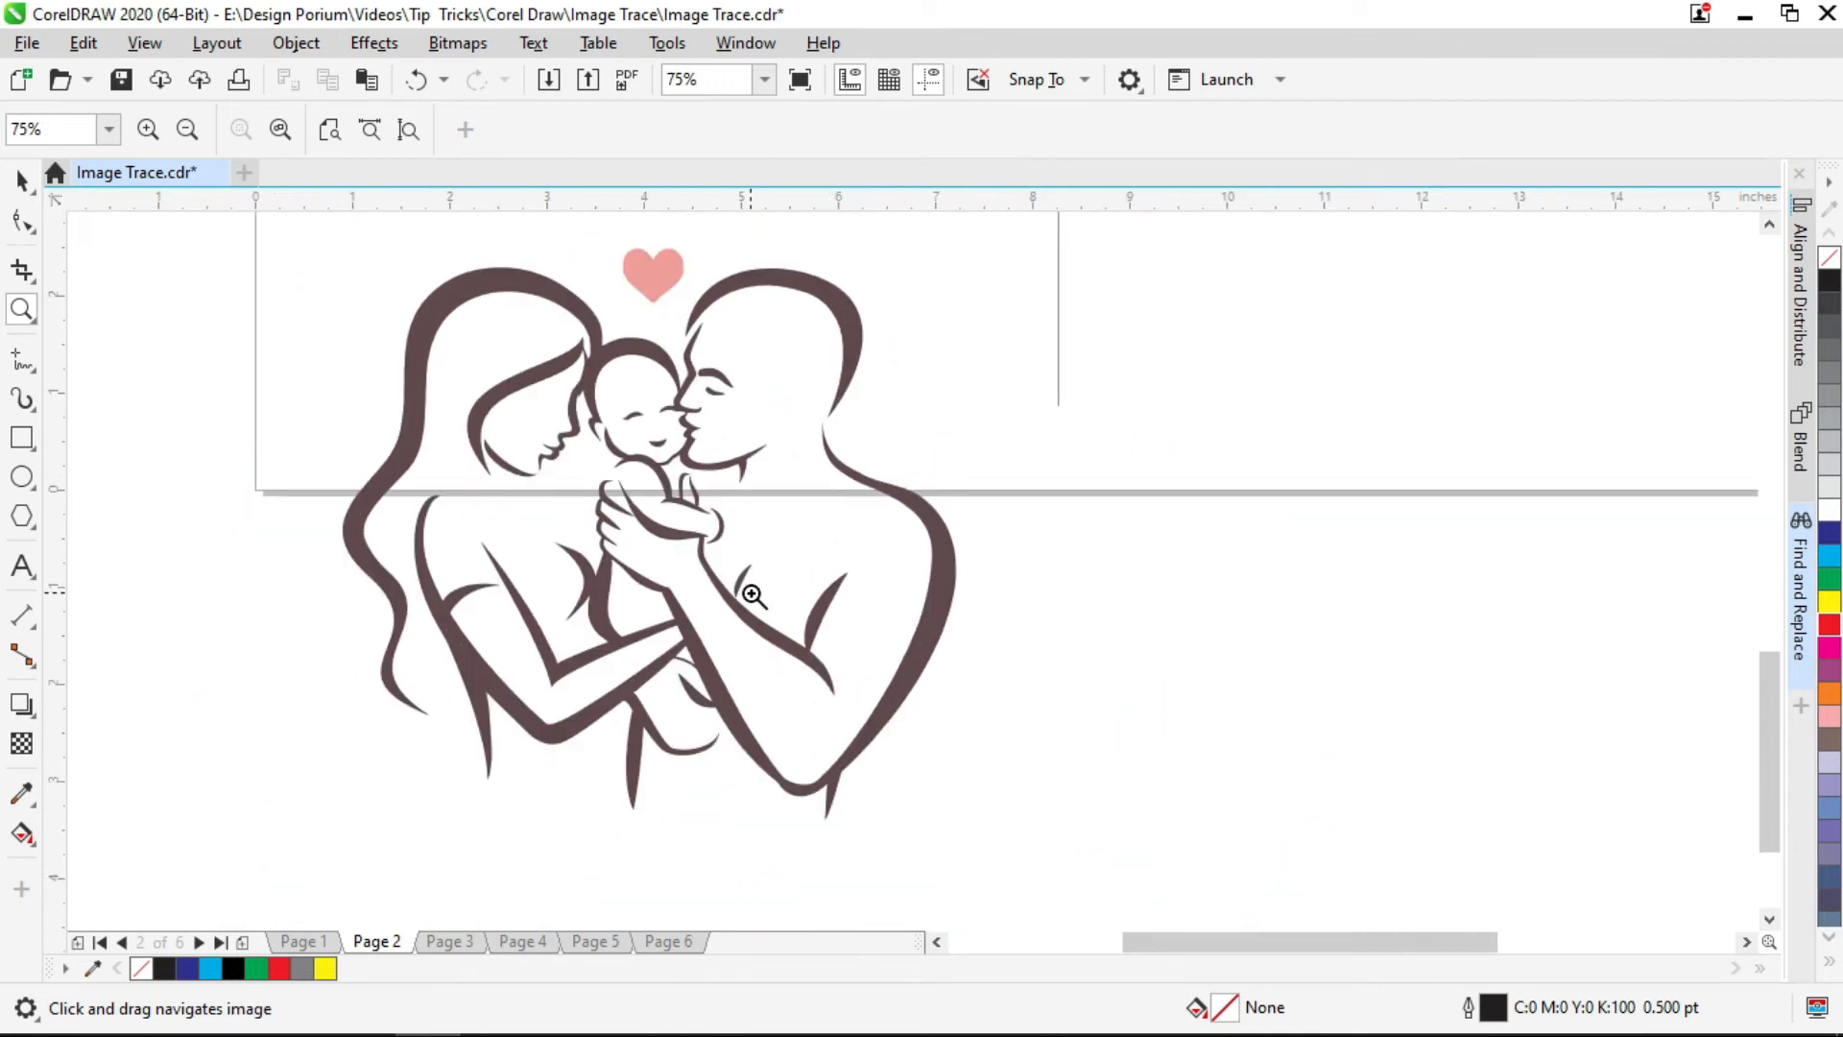
- Fill the traced body outline with dark blue and the mother's hair and face outline with light grey
{"action": "key", "text": "space"}
{"action": "left_click", "coordinate": [910, 497]}
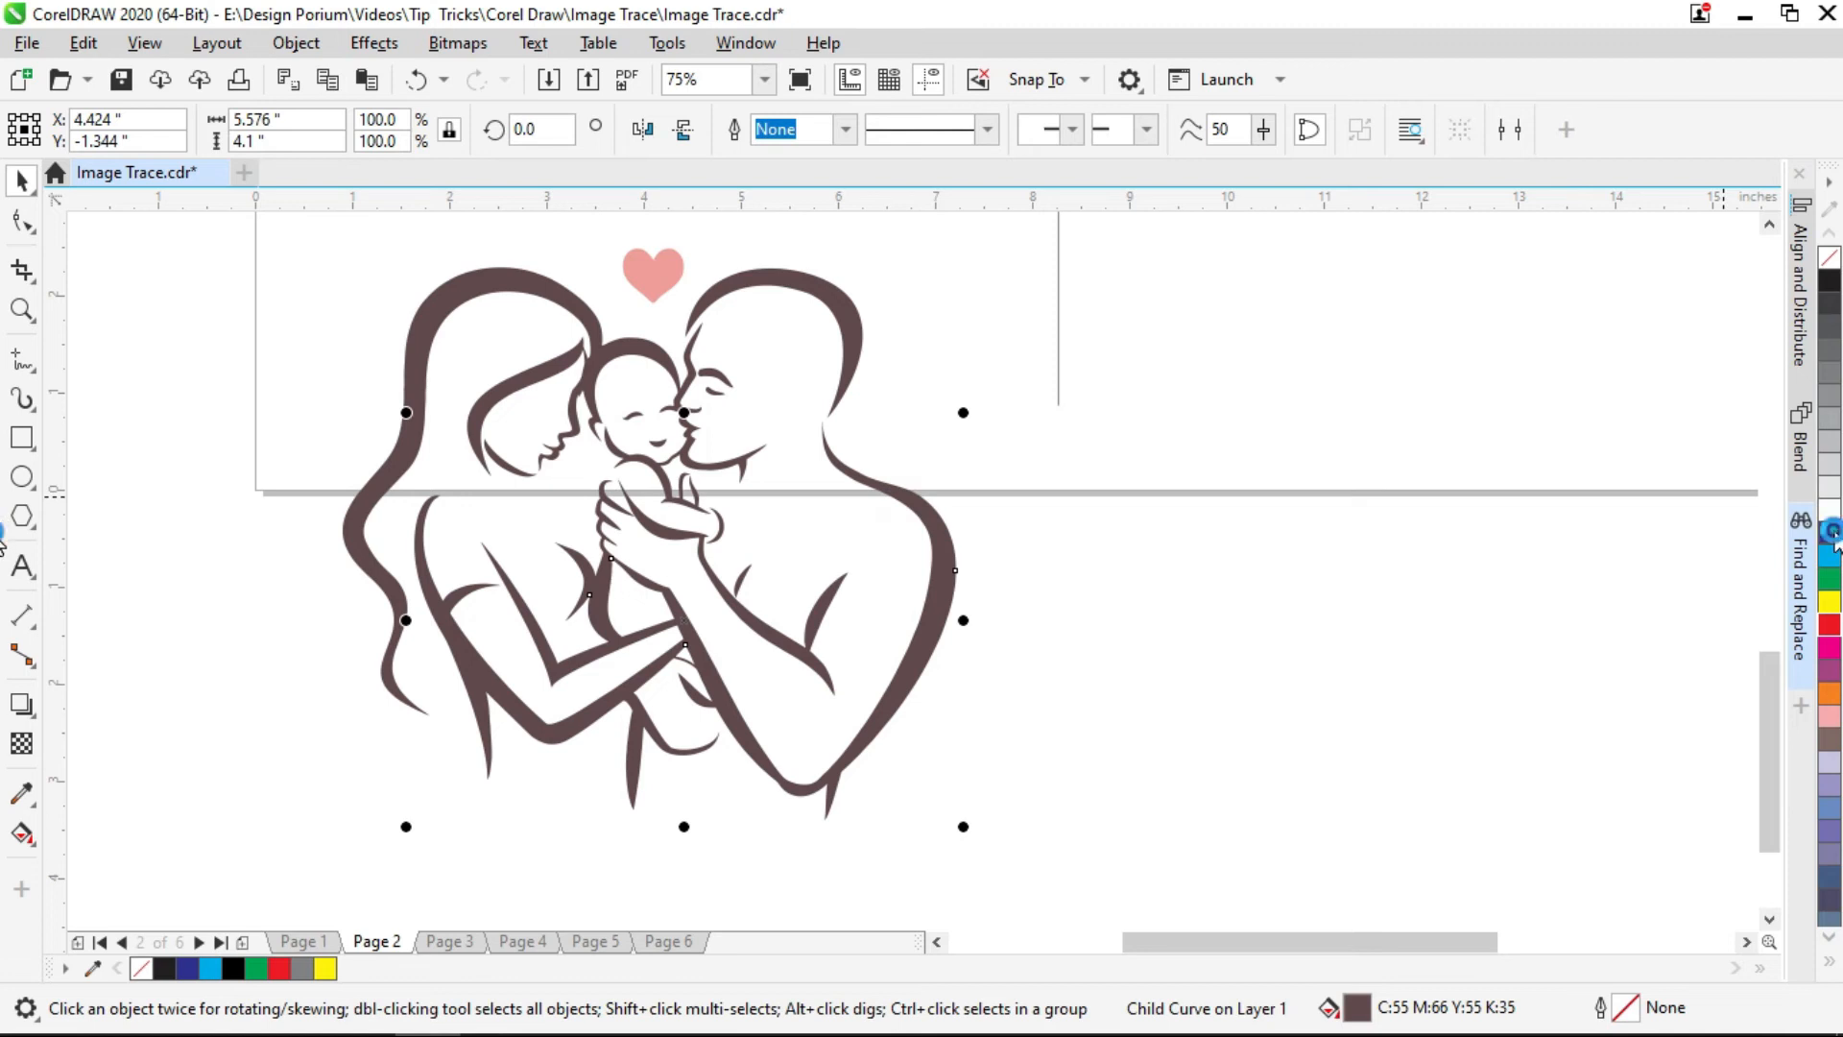
{"action": "left_click", "coordinate": [1830, 533]}
{"action": "left_click", "coordinate": [669, 470]}
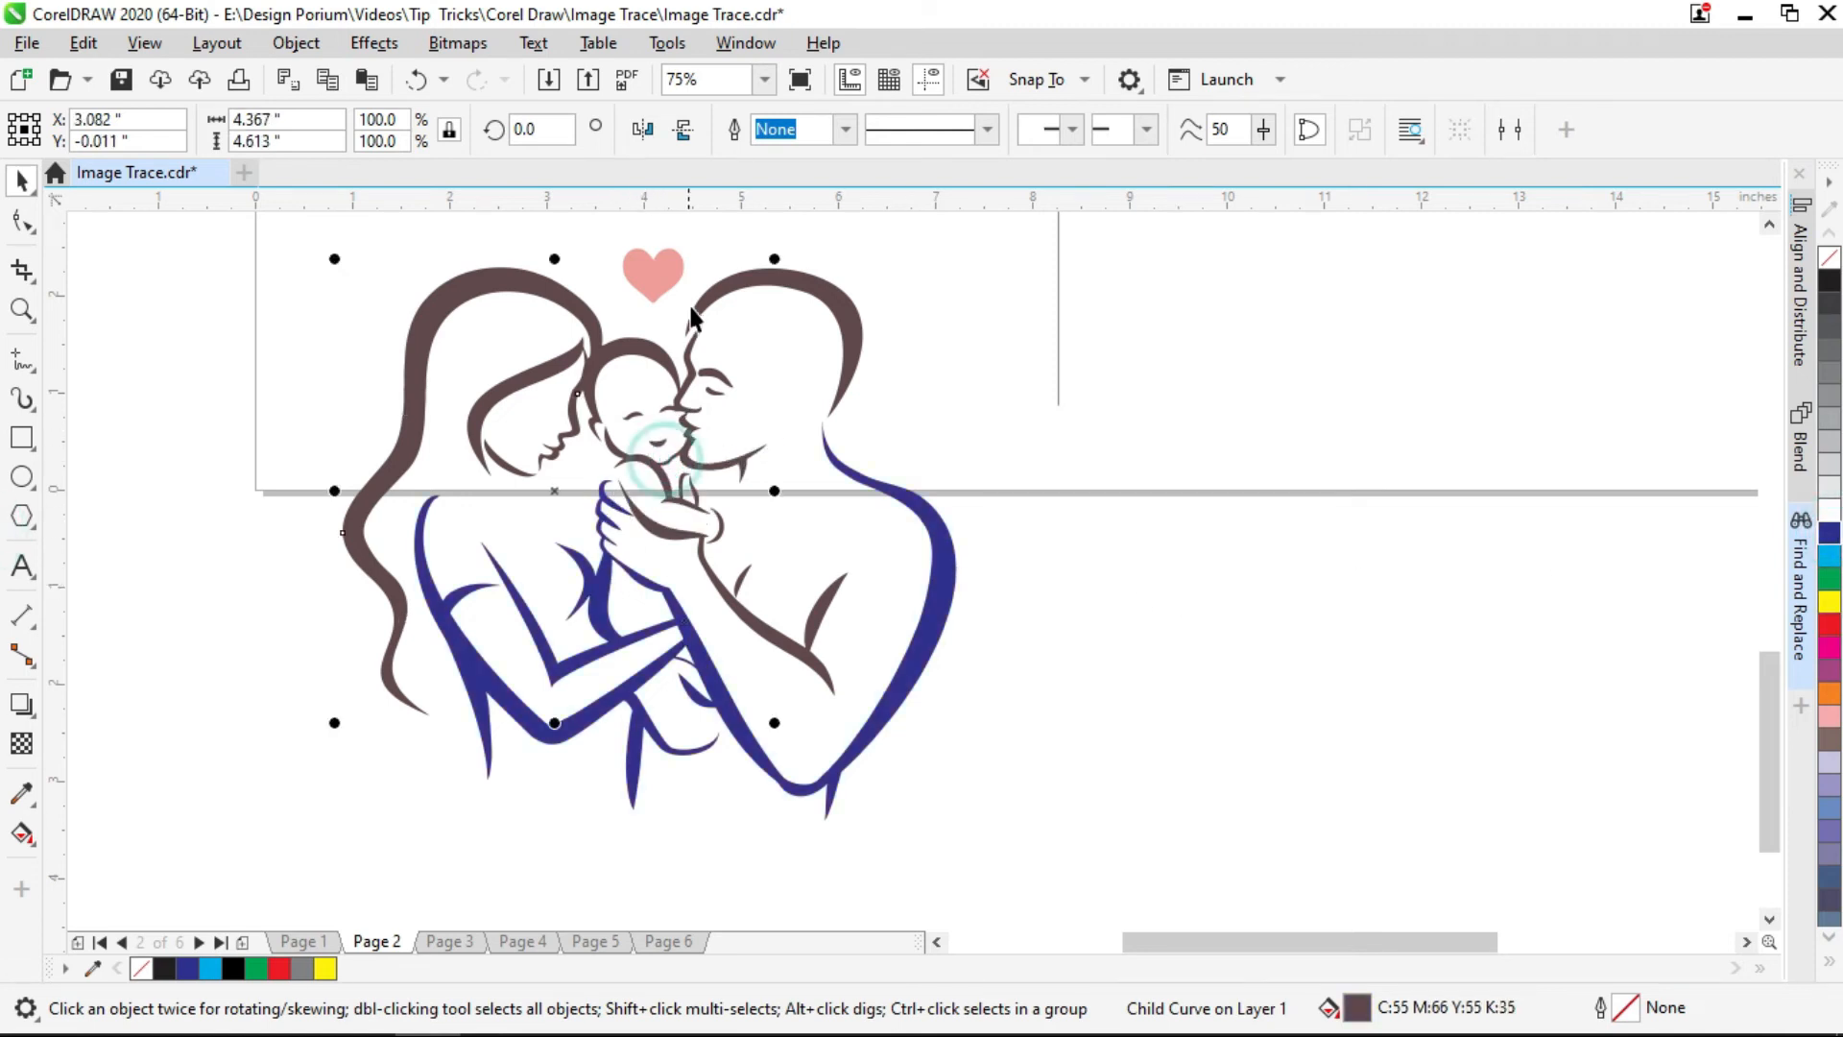
{"action": "left_click", "coordinate": [1830, 509]}
{"action": "left_click", "coordinate": [1337, 605]}
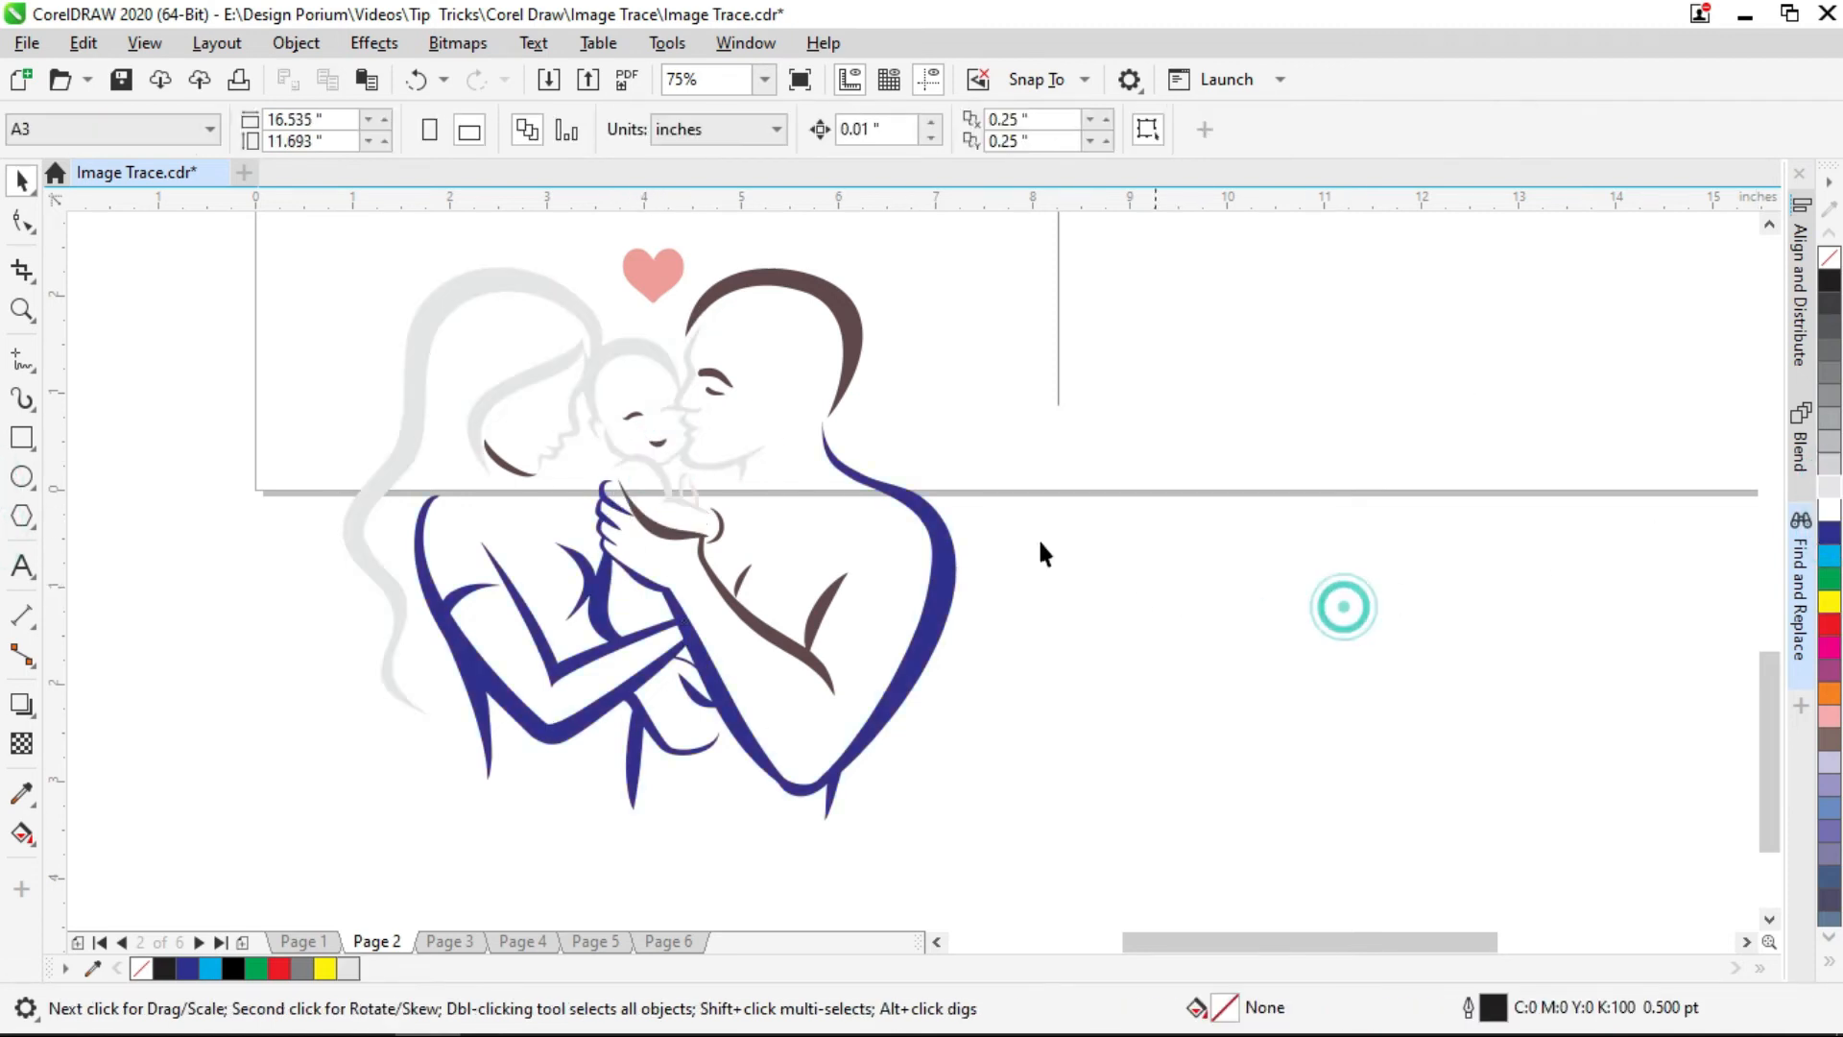
- Undo both color changes on the traced family and deselect it
{"action": "key", "text": "ctrl+z"}
{"action": "key", "text": "ctrl+z"}
{"action": "left_click", "coordinate": [1114, 534]}
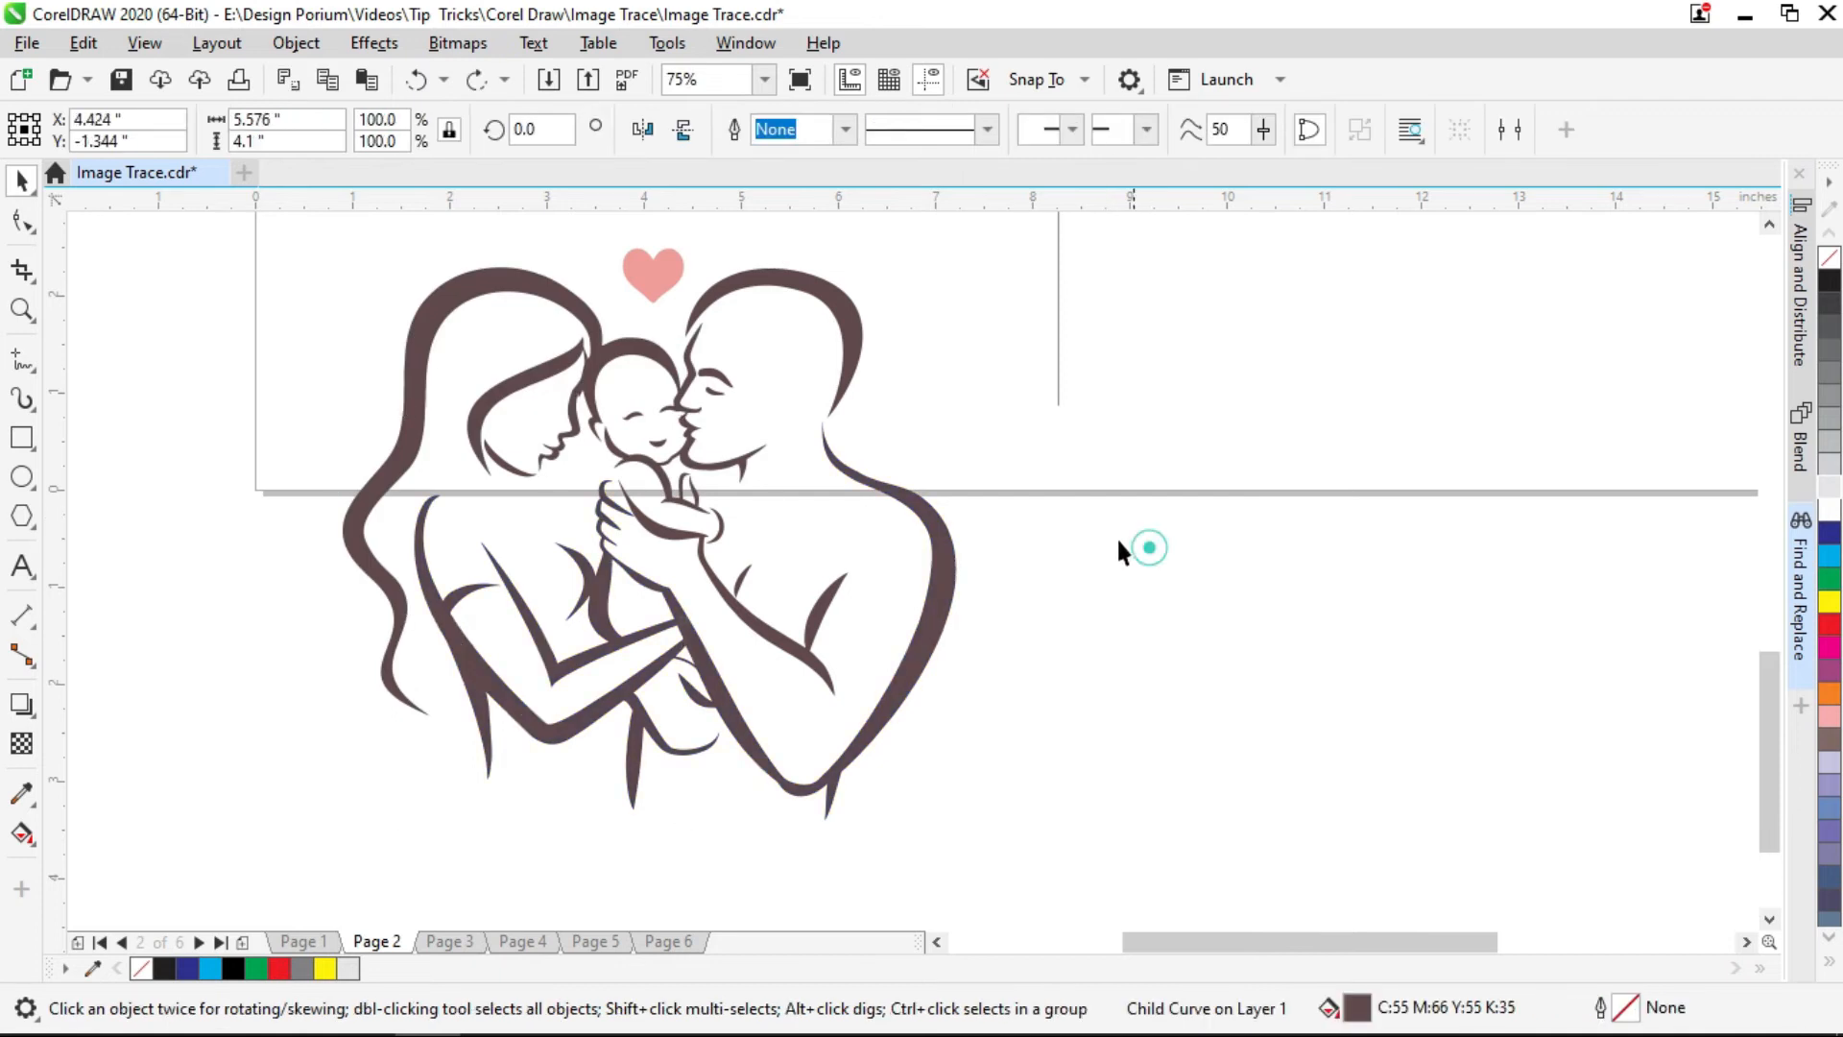
- Switch to Wireframe view and examine the traced family's outlines next to the two original bitmaps
{"action": "left_click", "coordinate": [144, 42]}
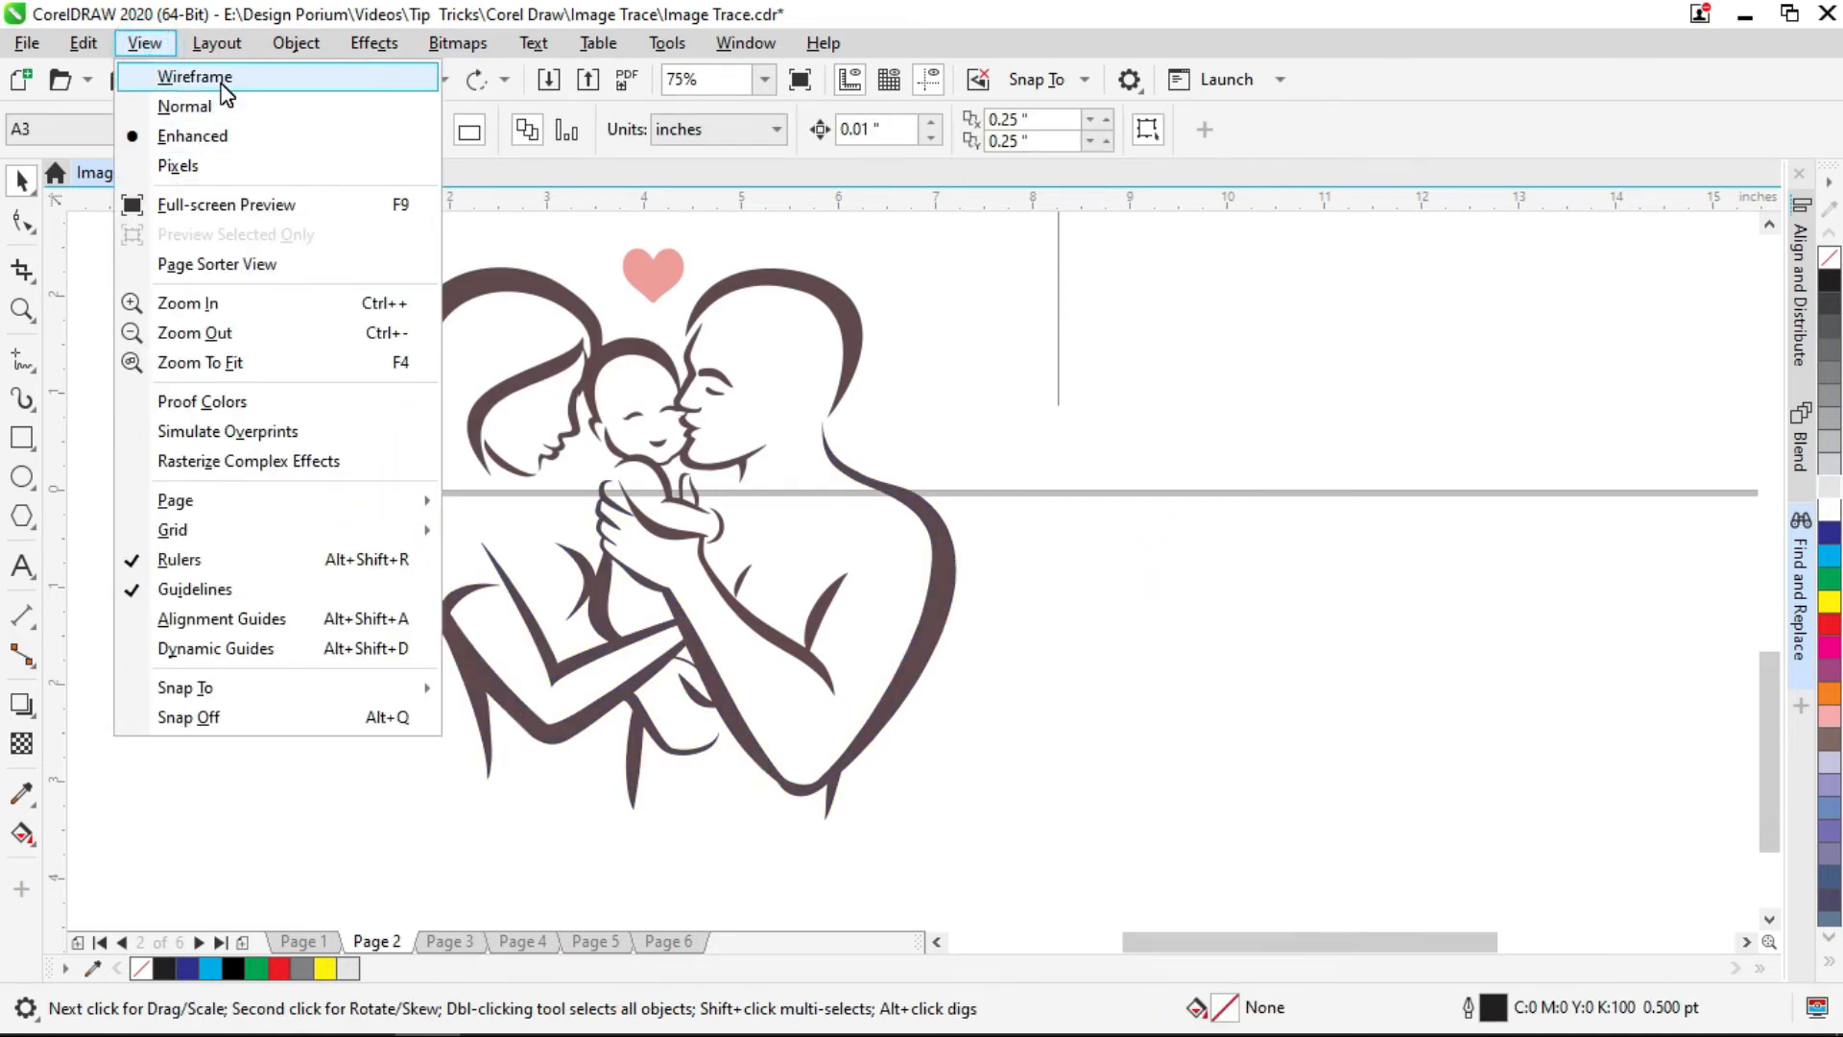
{"action": "left_click", "coordinate": [195, 77]}
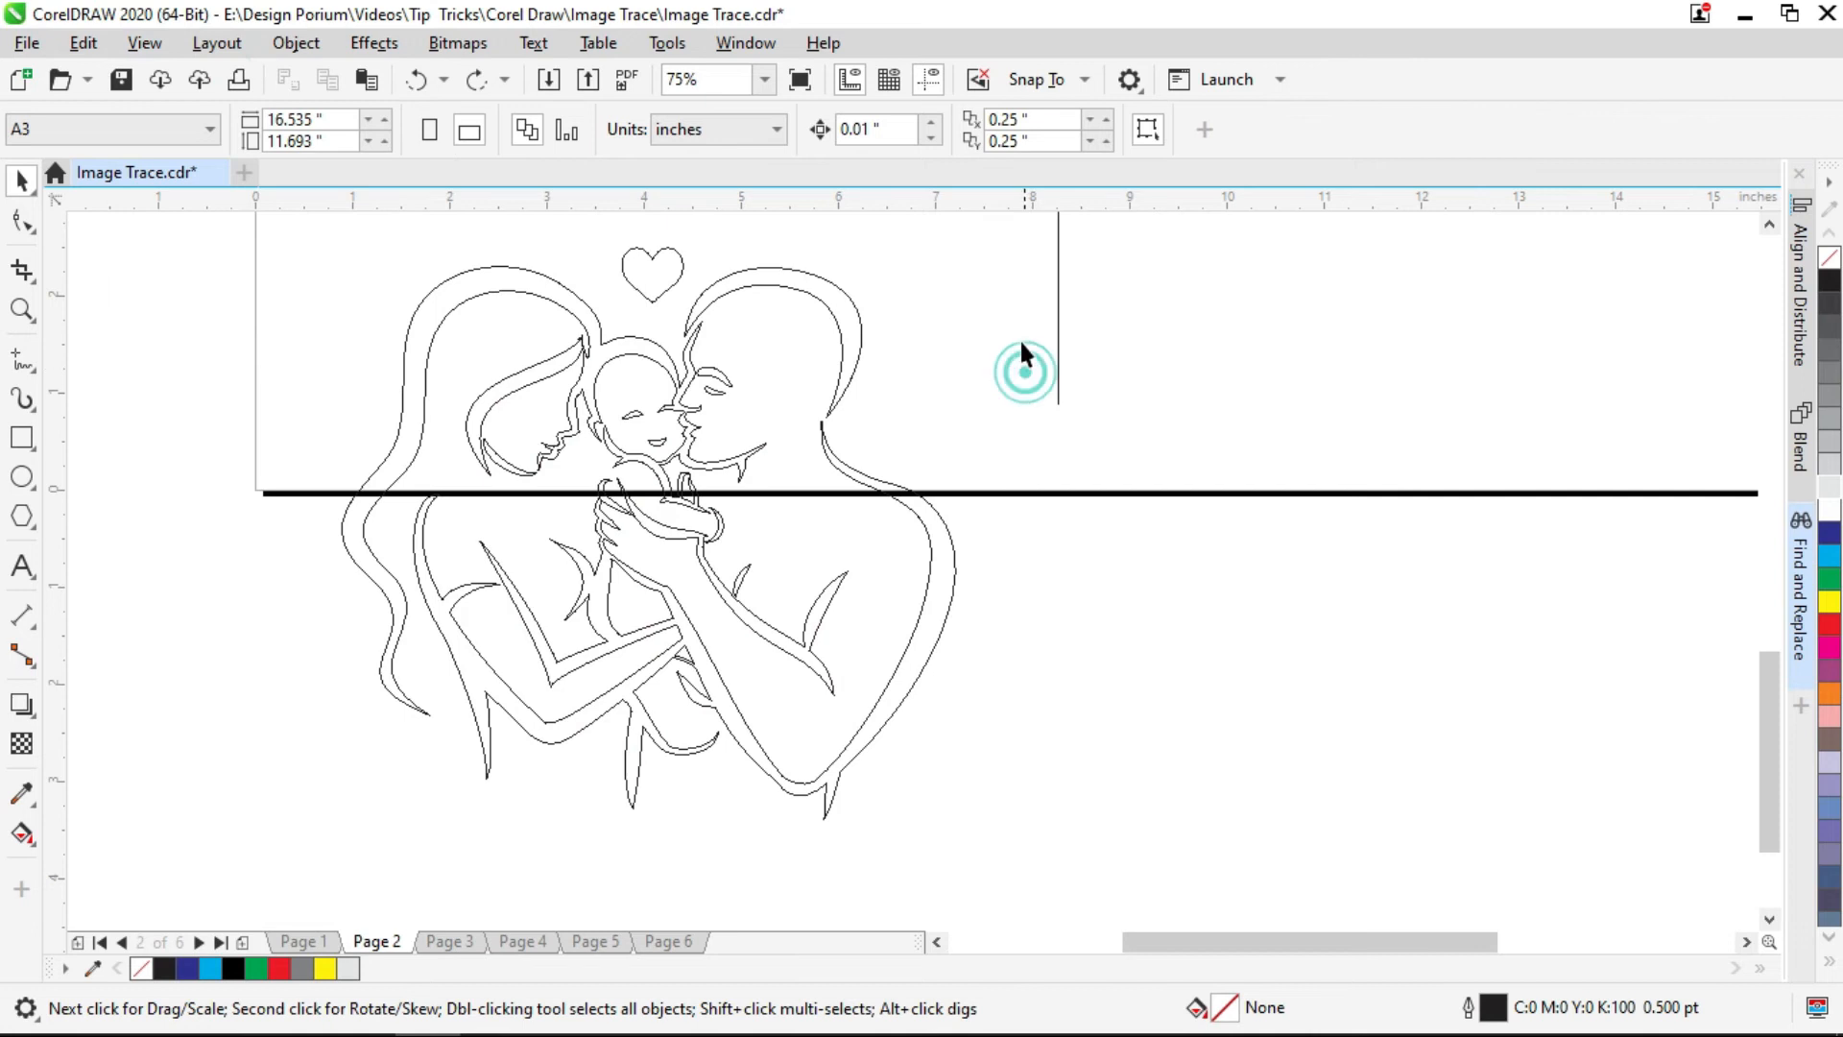
{"action": "left_click", "coordinate": [833, 311]}
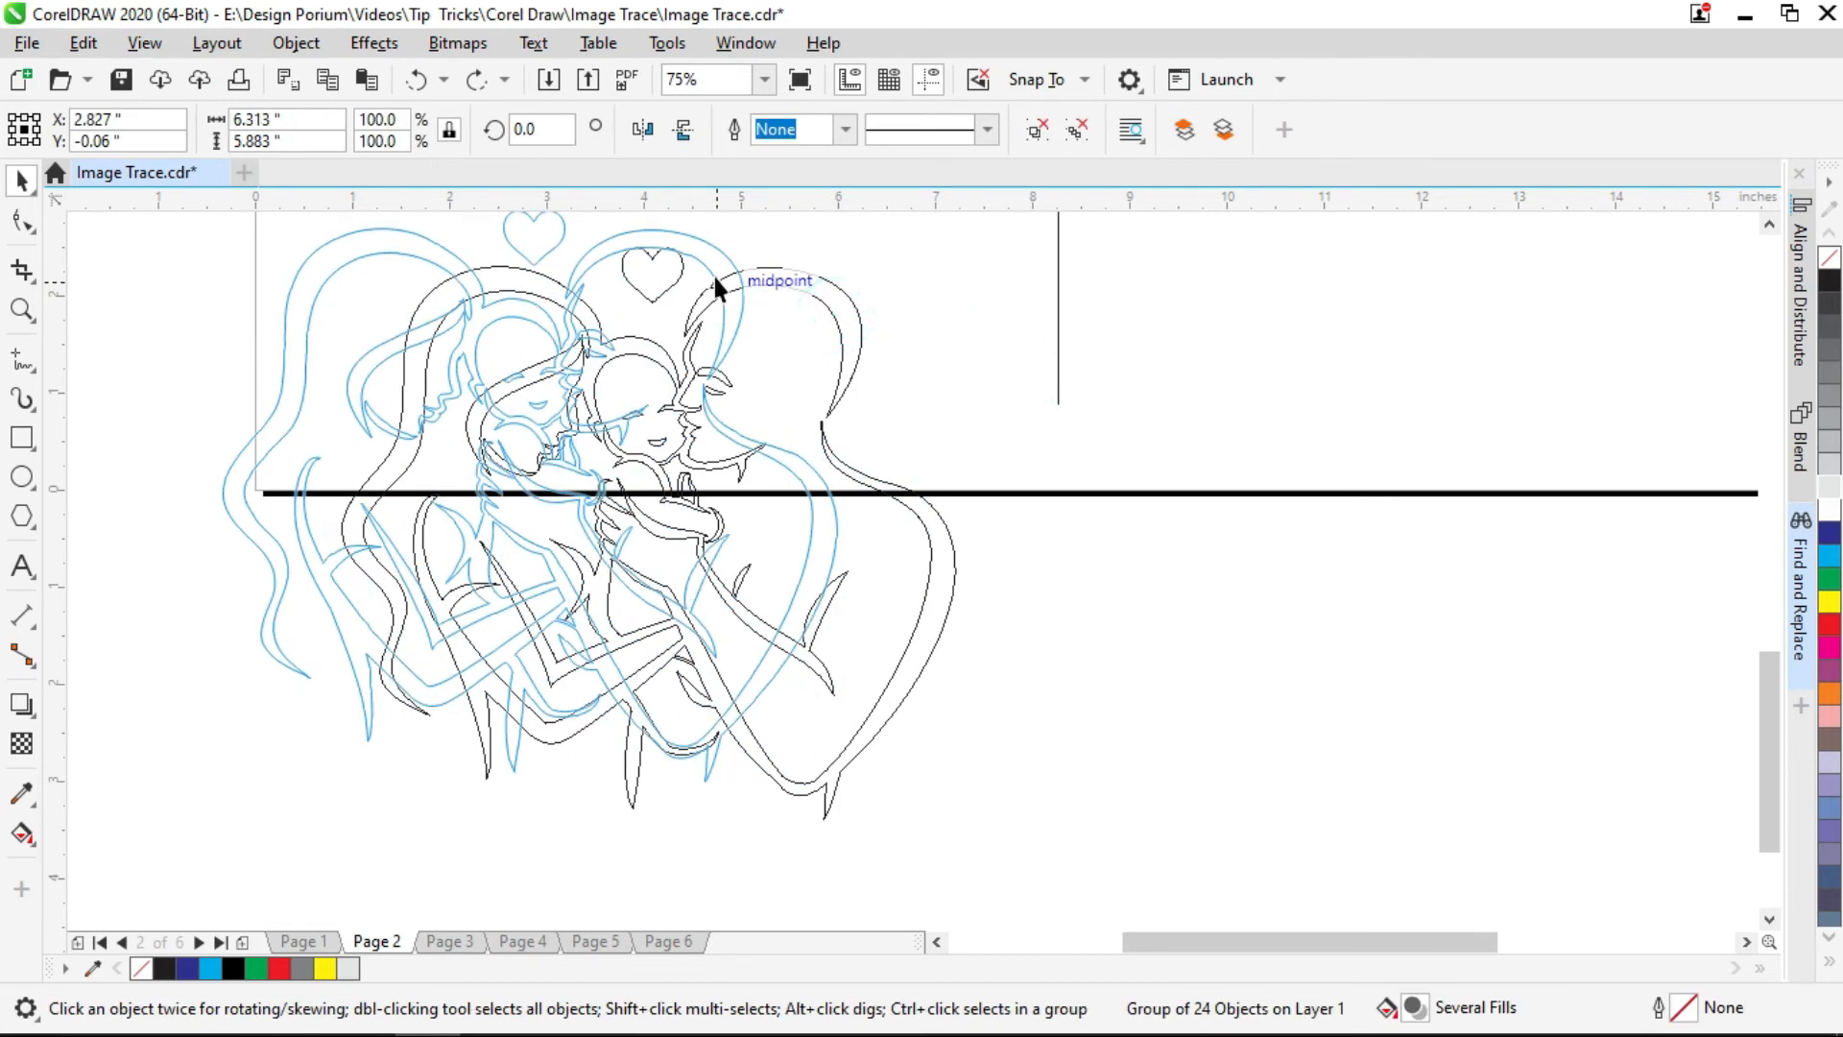
{"action": "scroll", "coordinate": [820, 401], "scroll_direction": "down", "scroll_amount": 2}
{"action": "left_click_drag", "start_coordinate": [813, 361], "coordinate": [839, 468]}
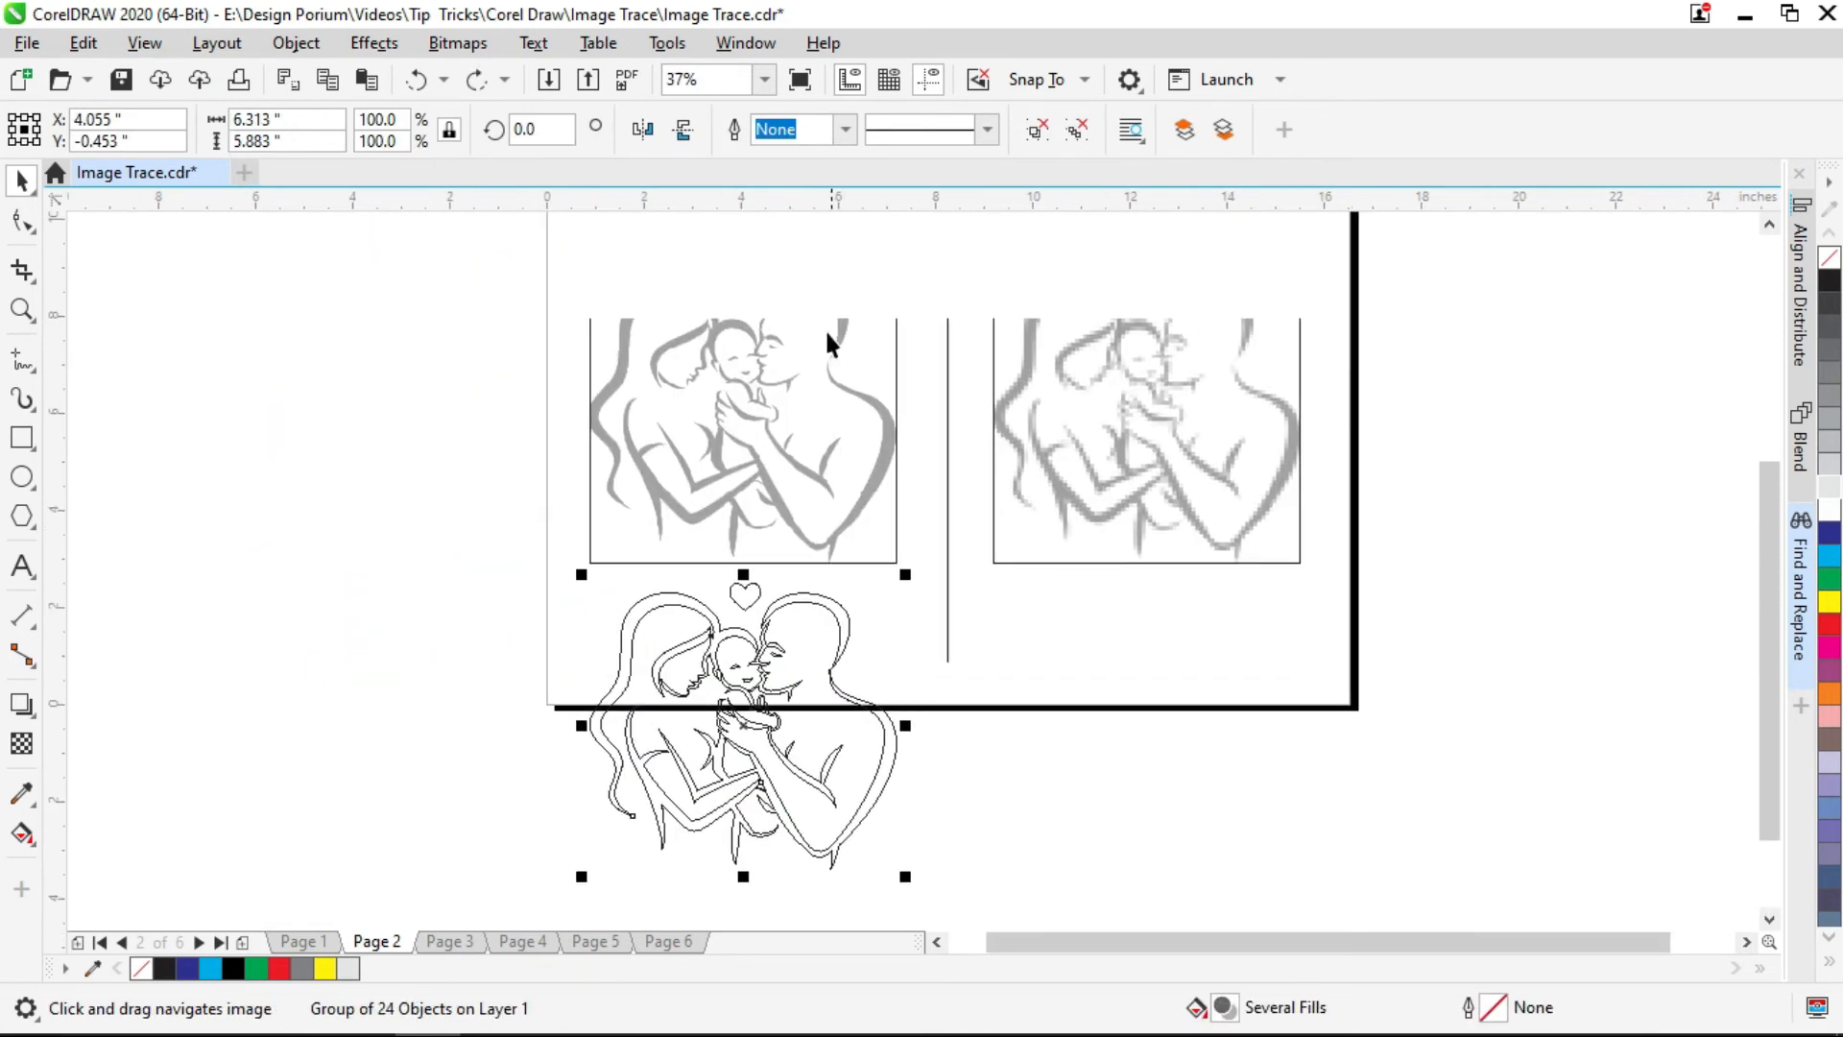
- Undo the move and the trace of the 300 DPI drawing and return the view mode to Enhanced
{"action": "key", "text": "ctrl+z"}
{"action": "key", "text": "ctrl+z"}
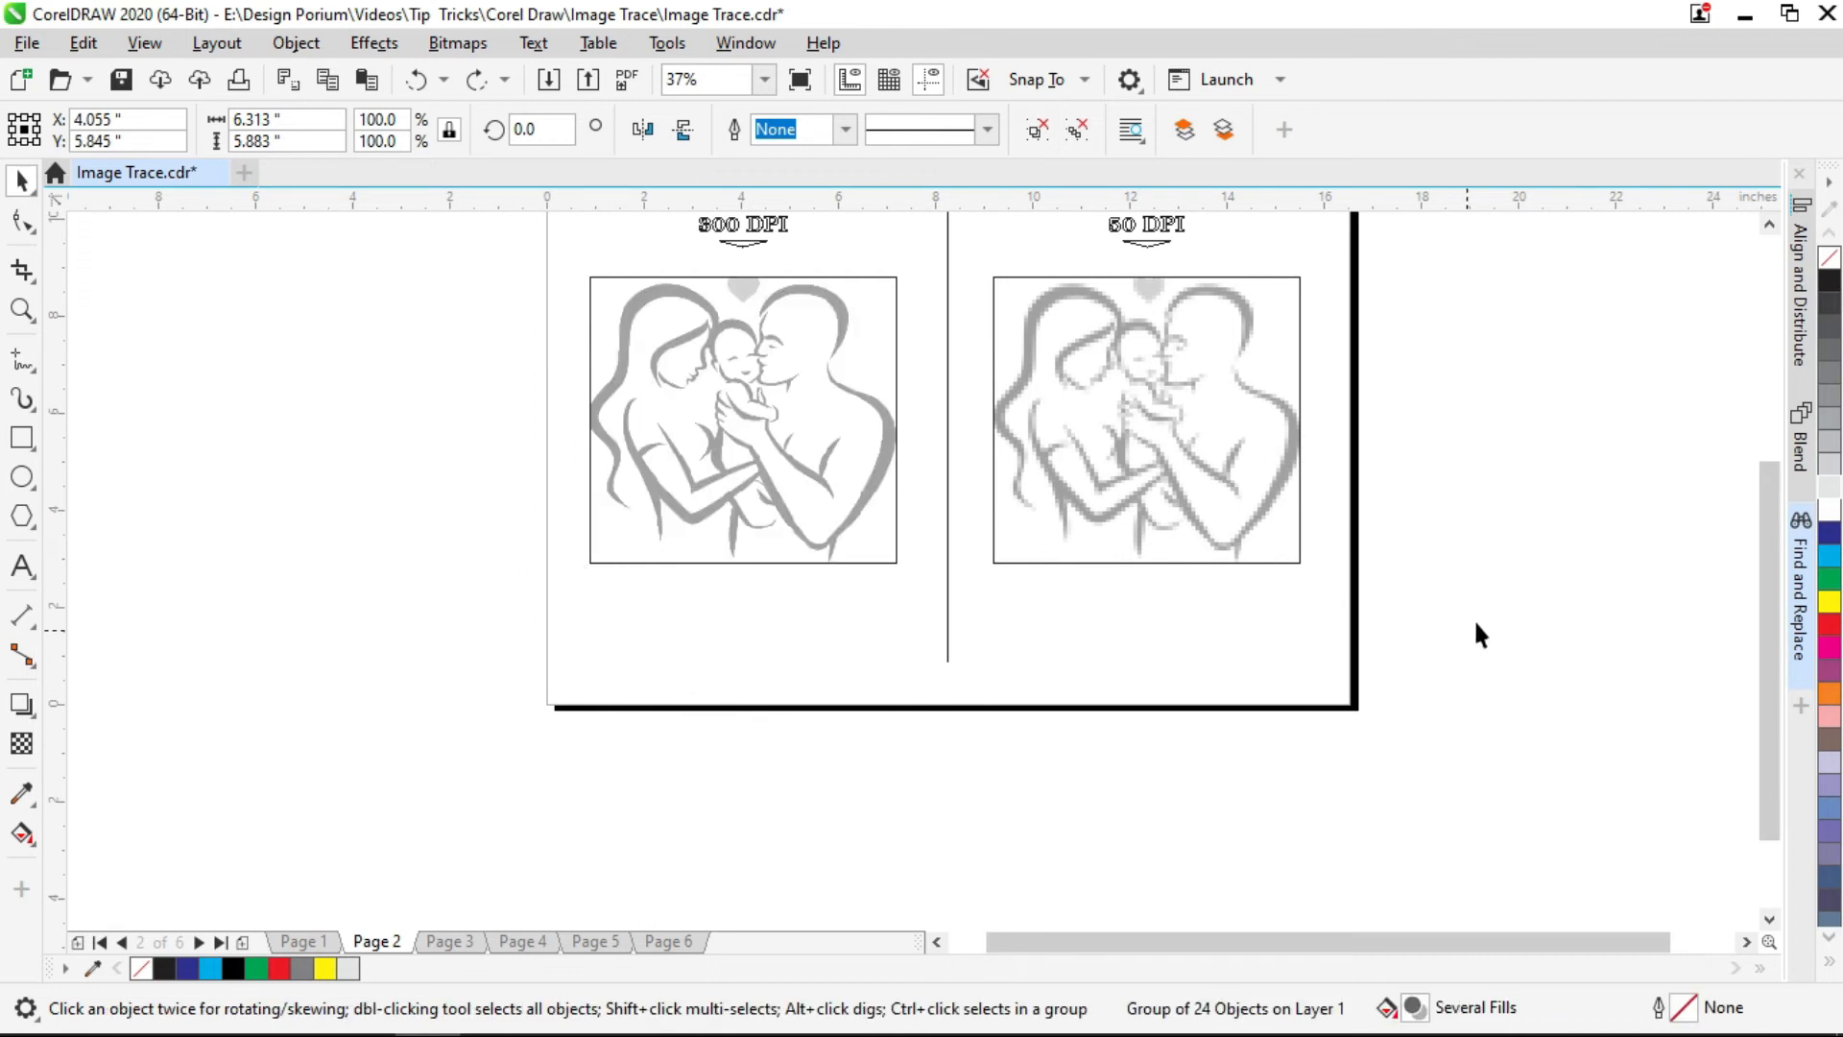
{"action": "left_click", "coordinate": [1477, 618]}
{"action": "left_click", "coordinate": [144, 43]}
{"action": "left_click", "coordinate": [215, 107]}
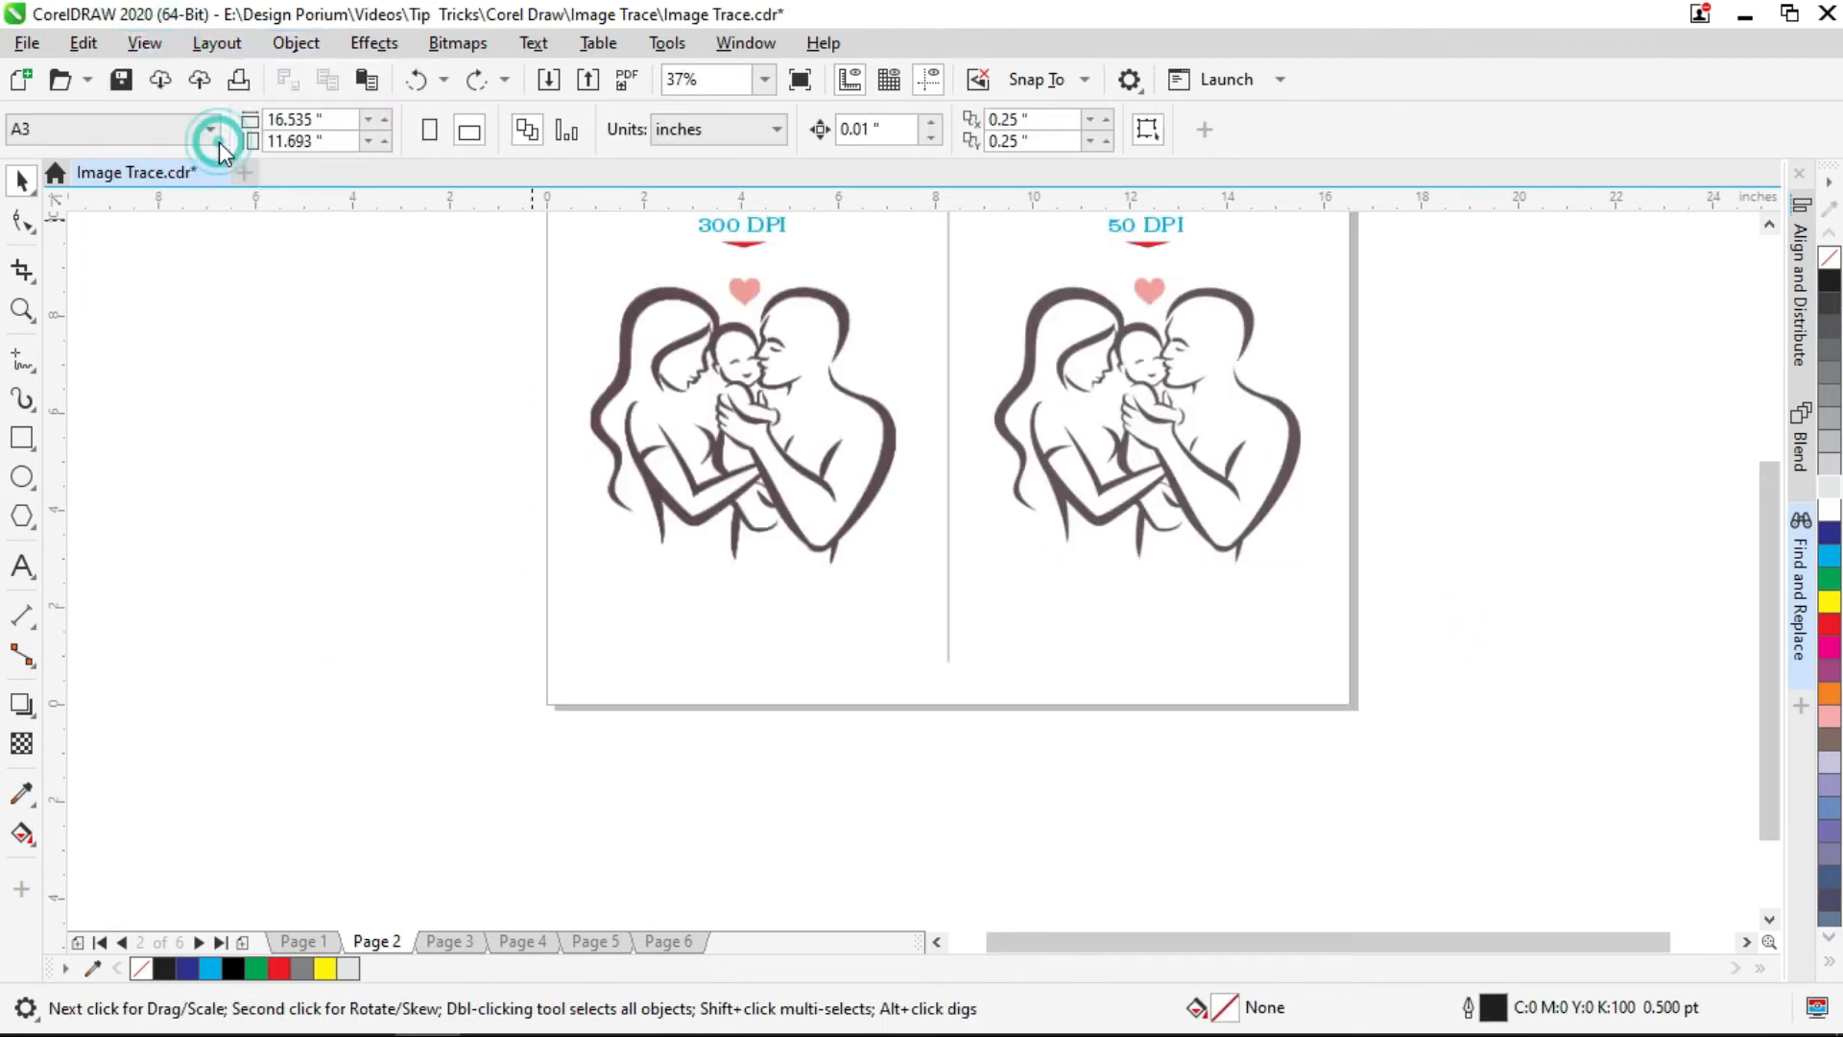
- View the 50 DPI family drawing up close and compare it with the 300 DPI drawing beside it
{"action": "key", "text": "F5"}
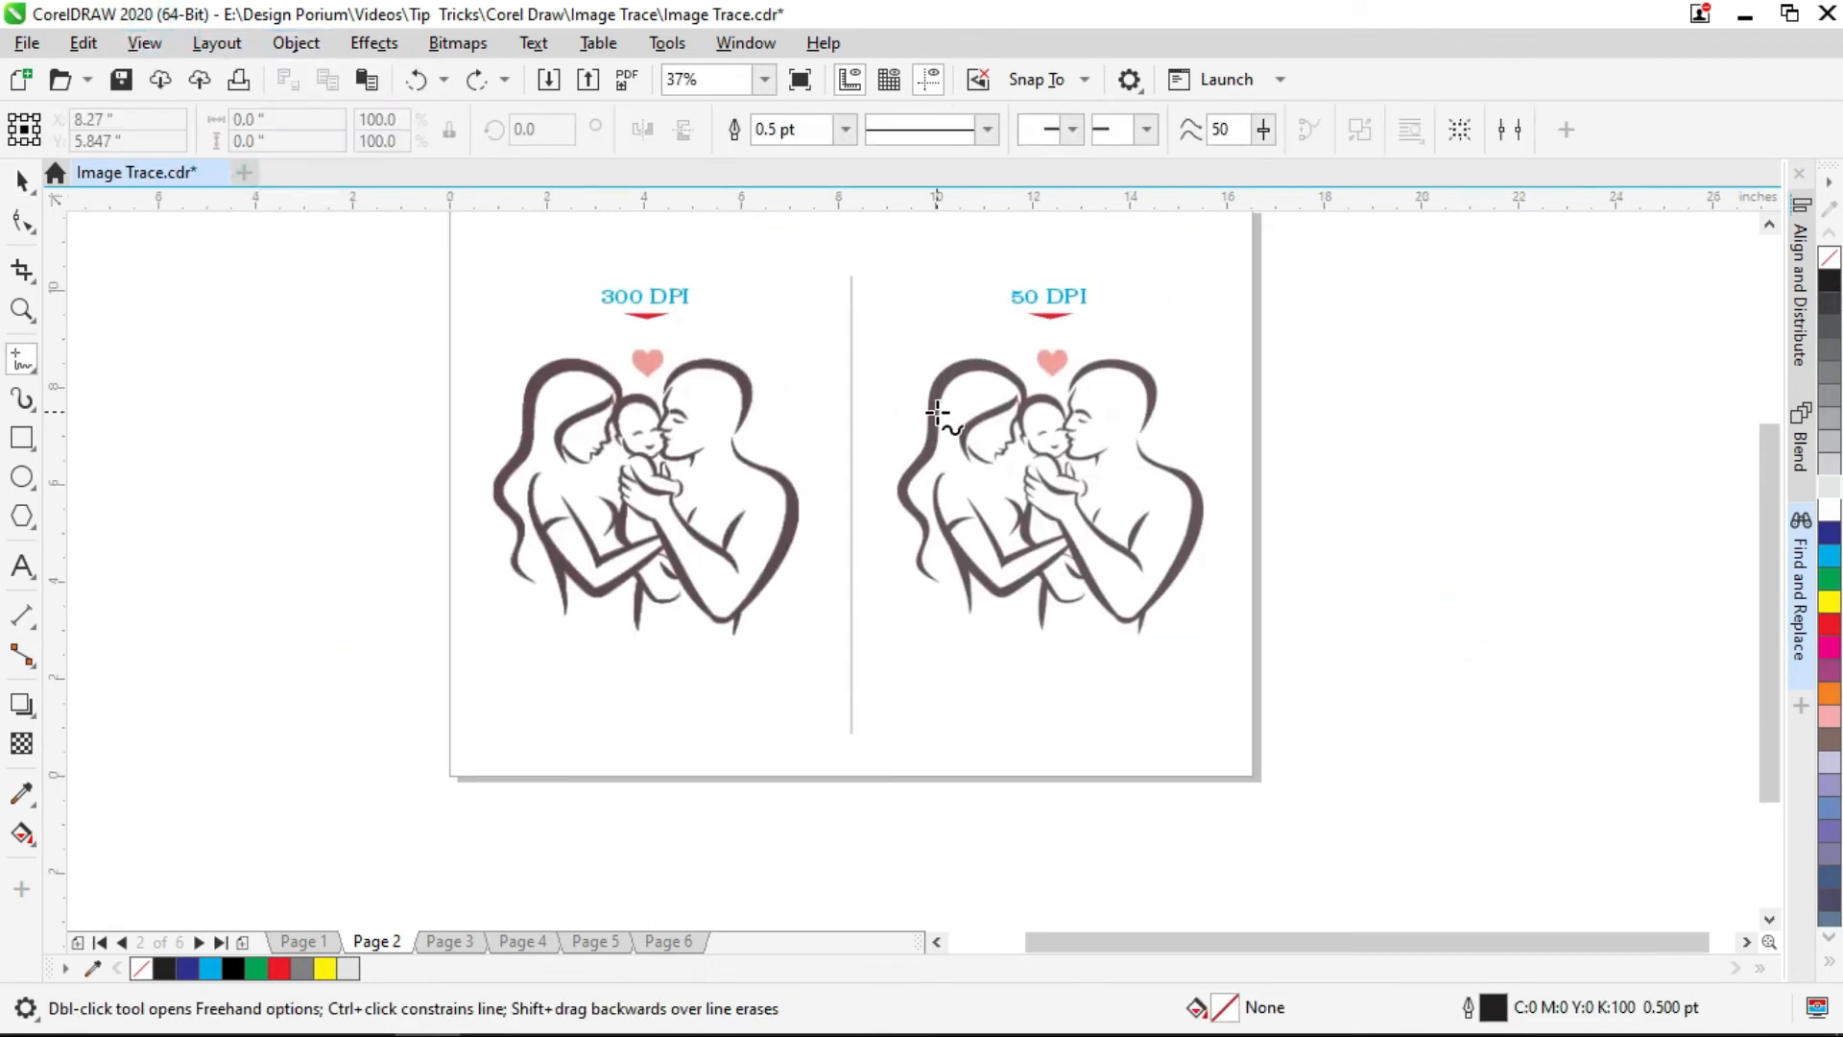
{"action": "scroll", "coordinate": [938, 417], "scroll_direction": "down", "scroll_amount": 2}
{"action": "key", "text": "space"}
{"action": "key", "text": "z"}
{"action": "left_click_drag", "start_coordinate": [896, 312], "coordinate": [1115, 605]}
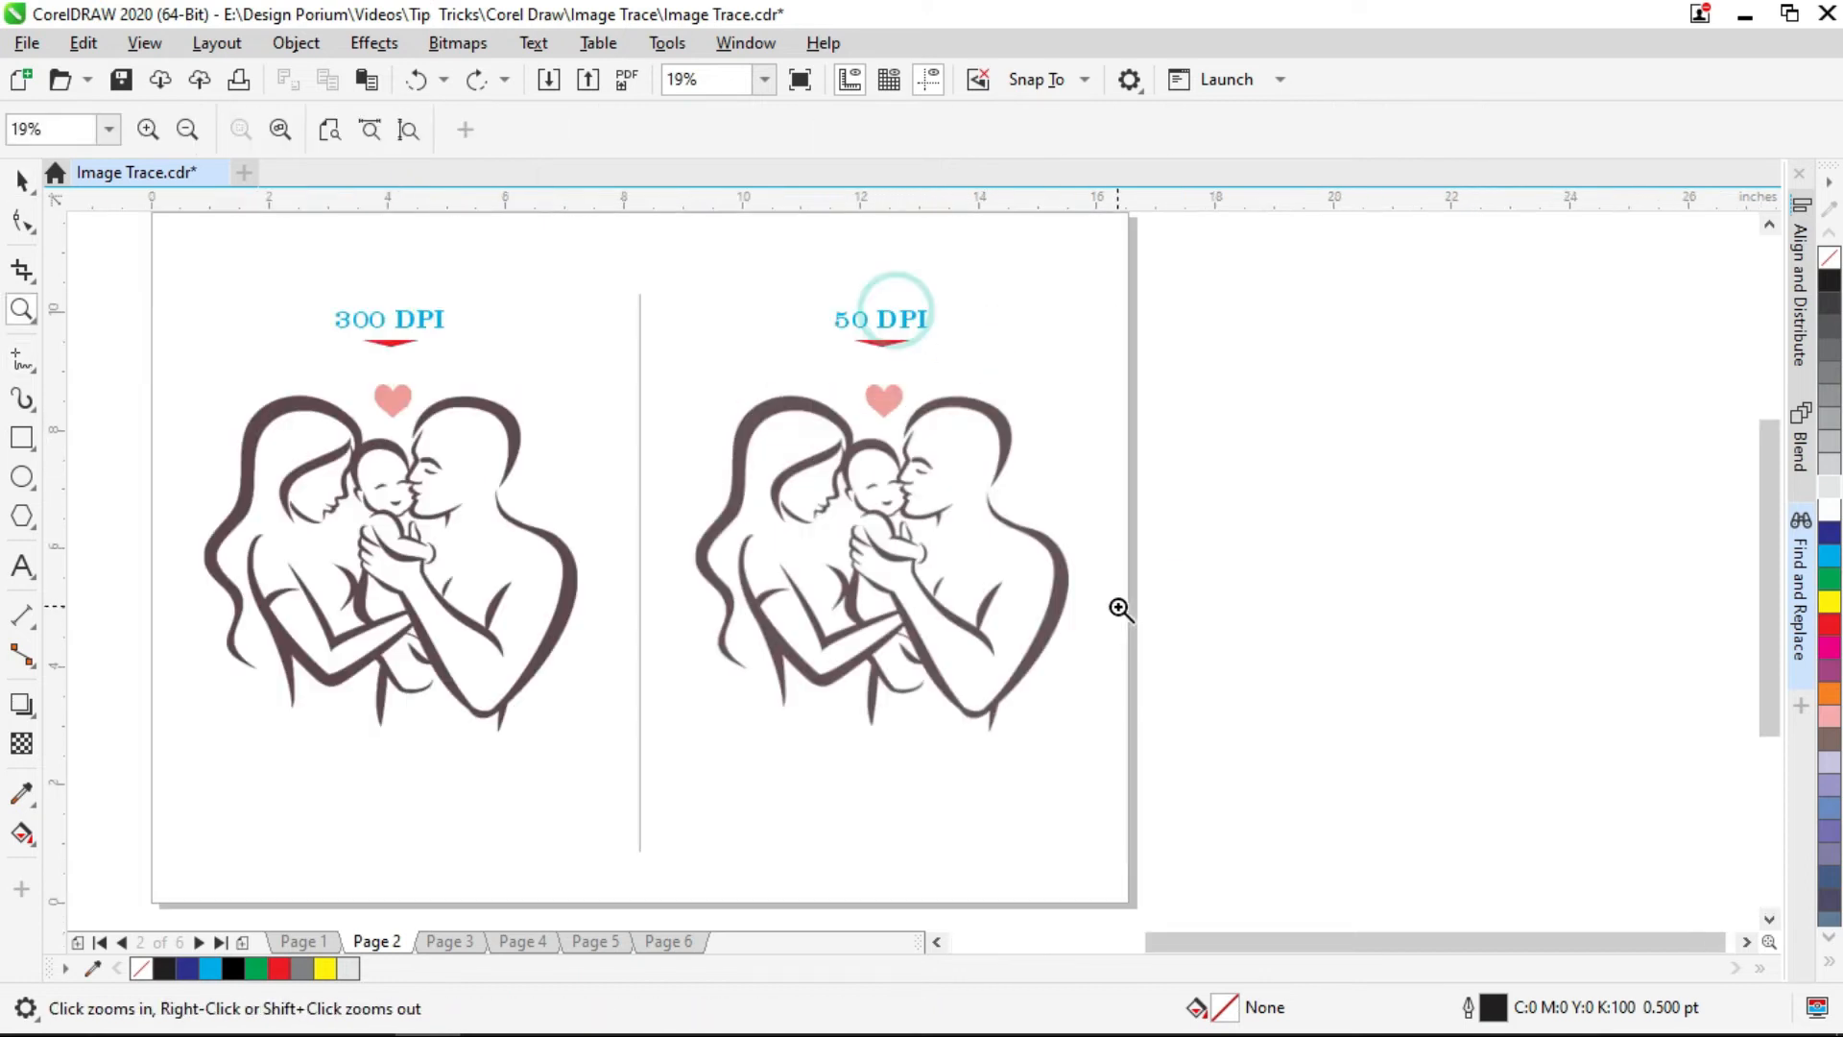
{"action": "scroll", "coordinate": [979, 579], "scroll_direction": "up", "scroll_amount": 1}
{"action": "left_click_drag", "start_coordinate": [960, 576], "coordinate": [976, 591]}
{"action": "scroll", "coordinate": [760, 455], "scroll_direction": "down", "scroll_amount": 1}
{"action": "left_click_drag", "start_coordinate": [770, 416], "coordinate": [803, 475]}
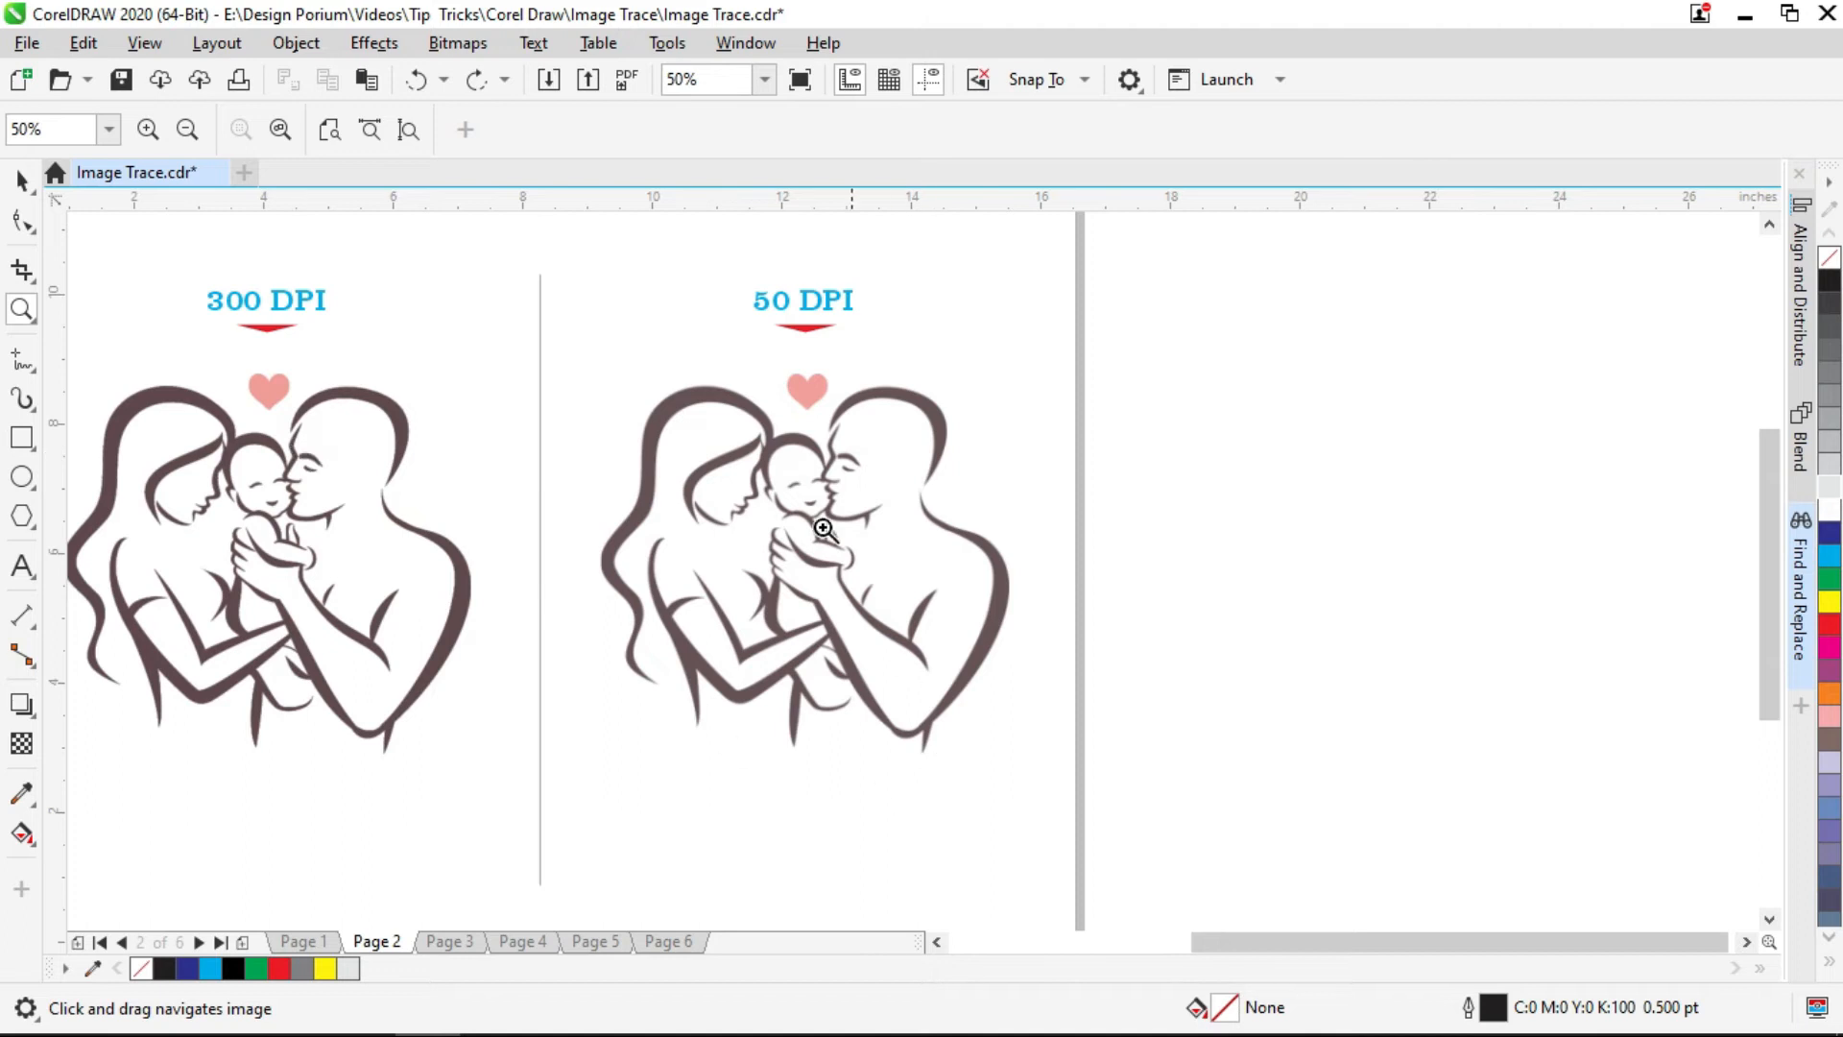
- Select the 50 DPI family bitmap and open an Outline Trace of it with the Detailed Logo preset
{"action": "key", "text": "space"}
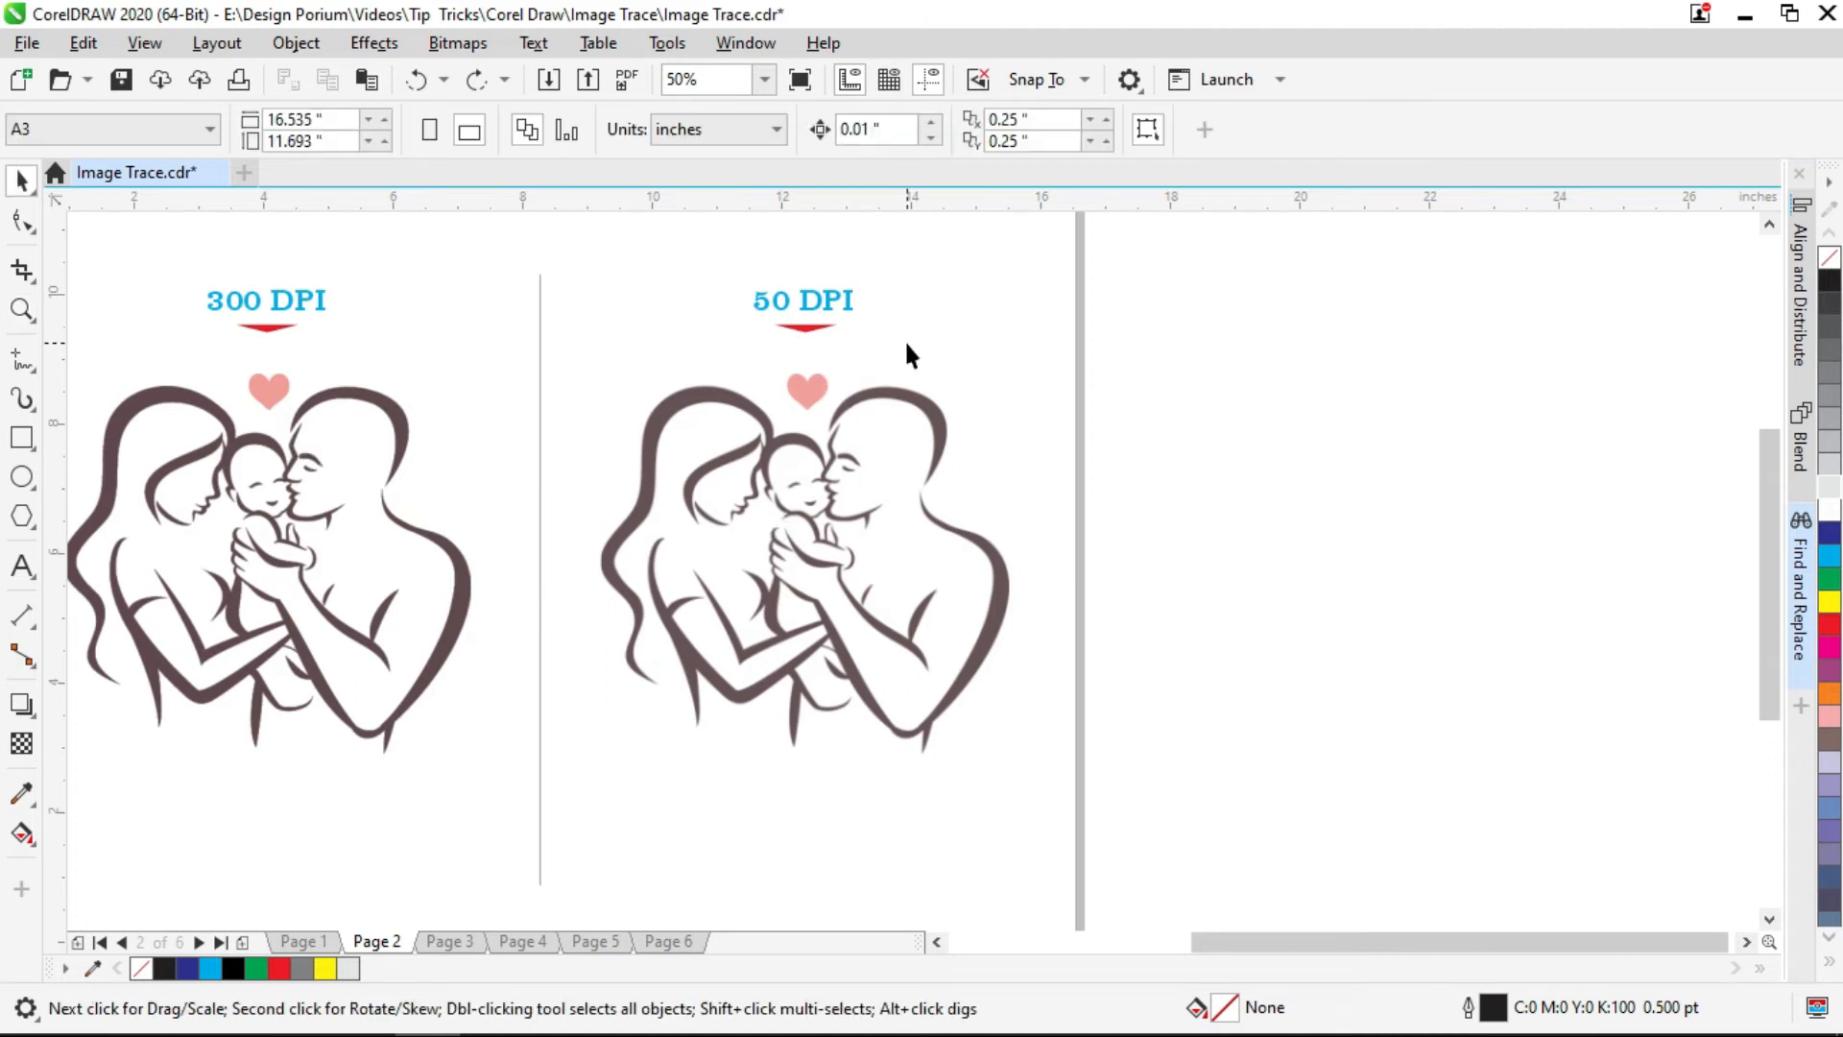
{"action": "left_click", "coordinate": [876, 547]}
{"action": "scroll", "coordinate": [877, 547], "scroll_direction": "up", "scroll_amount": 1}
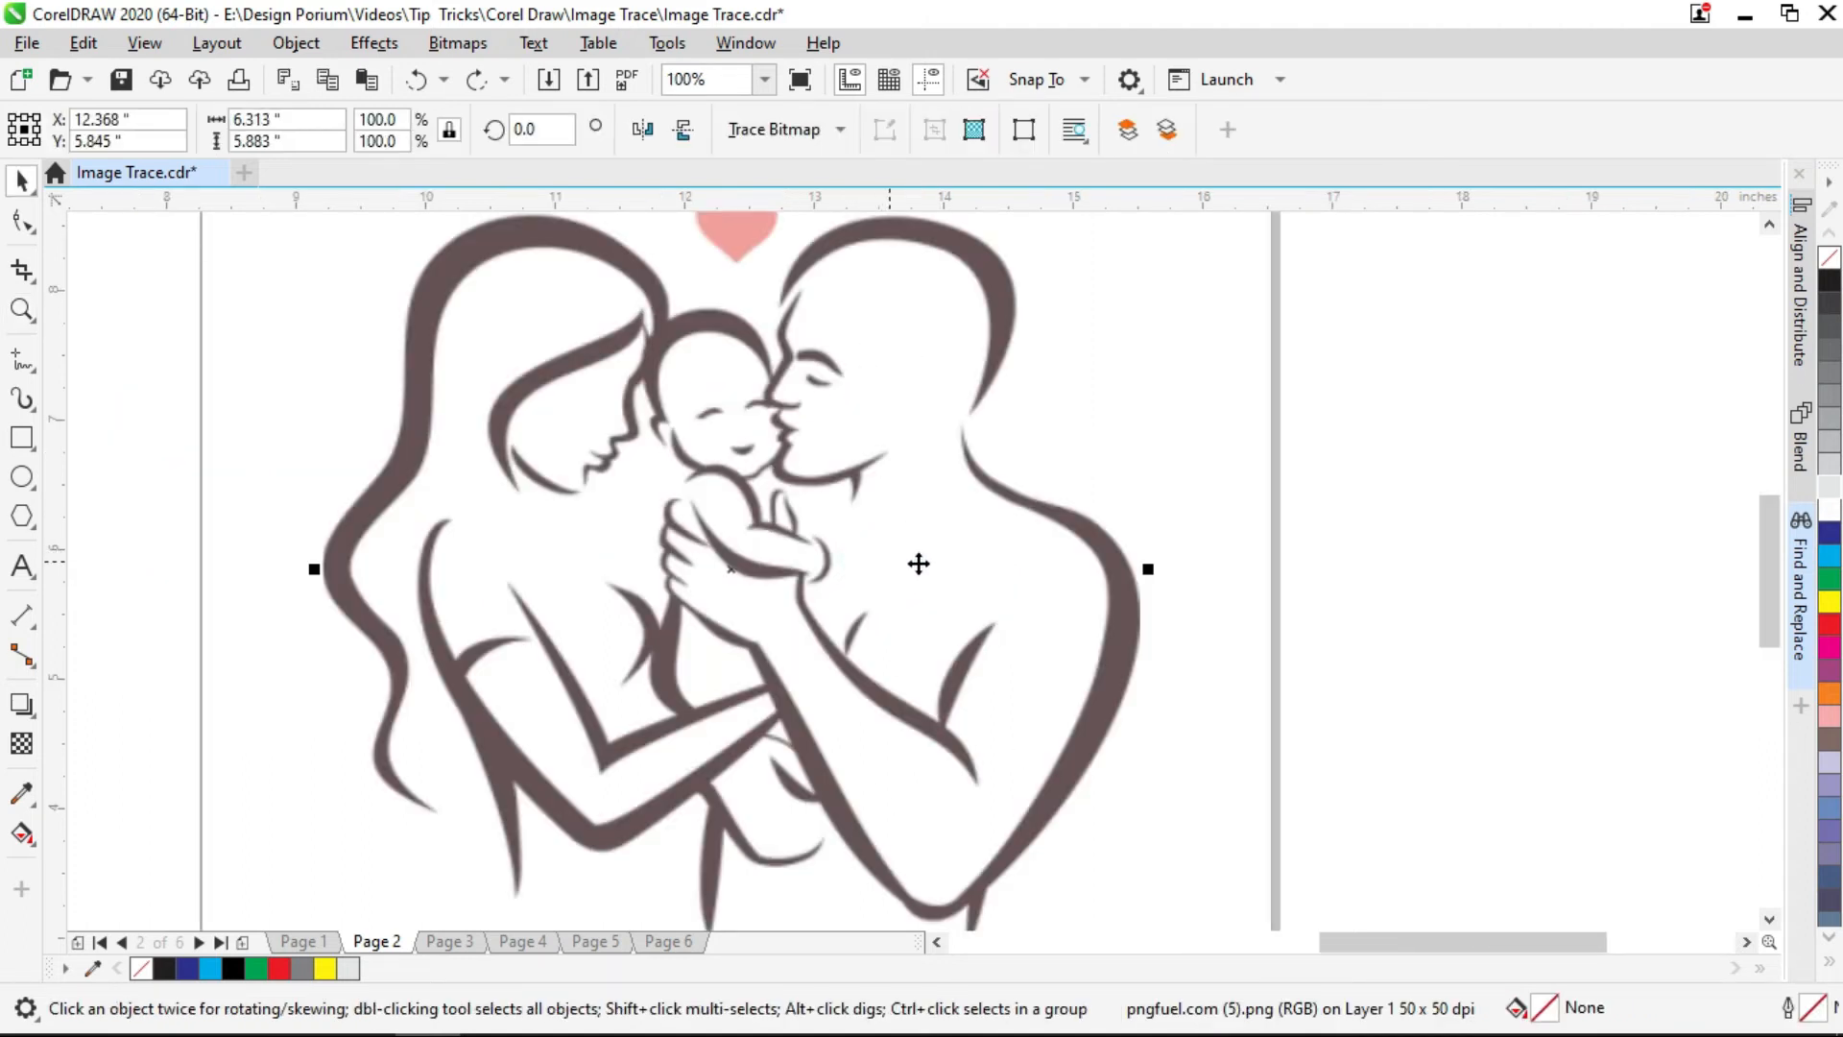
{"action": "left_click", "coordinate": [841, 129]}
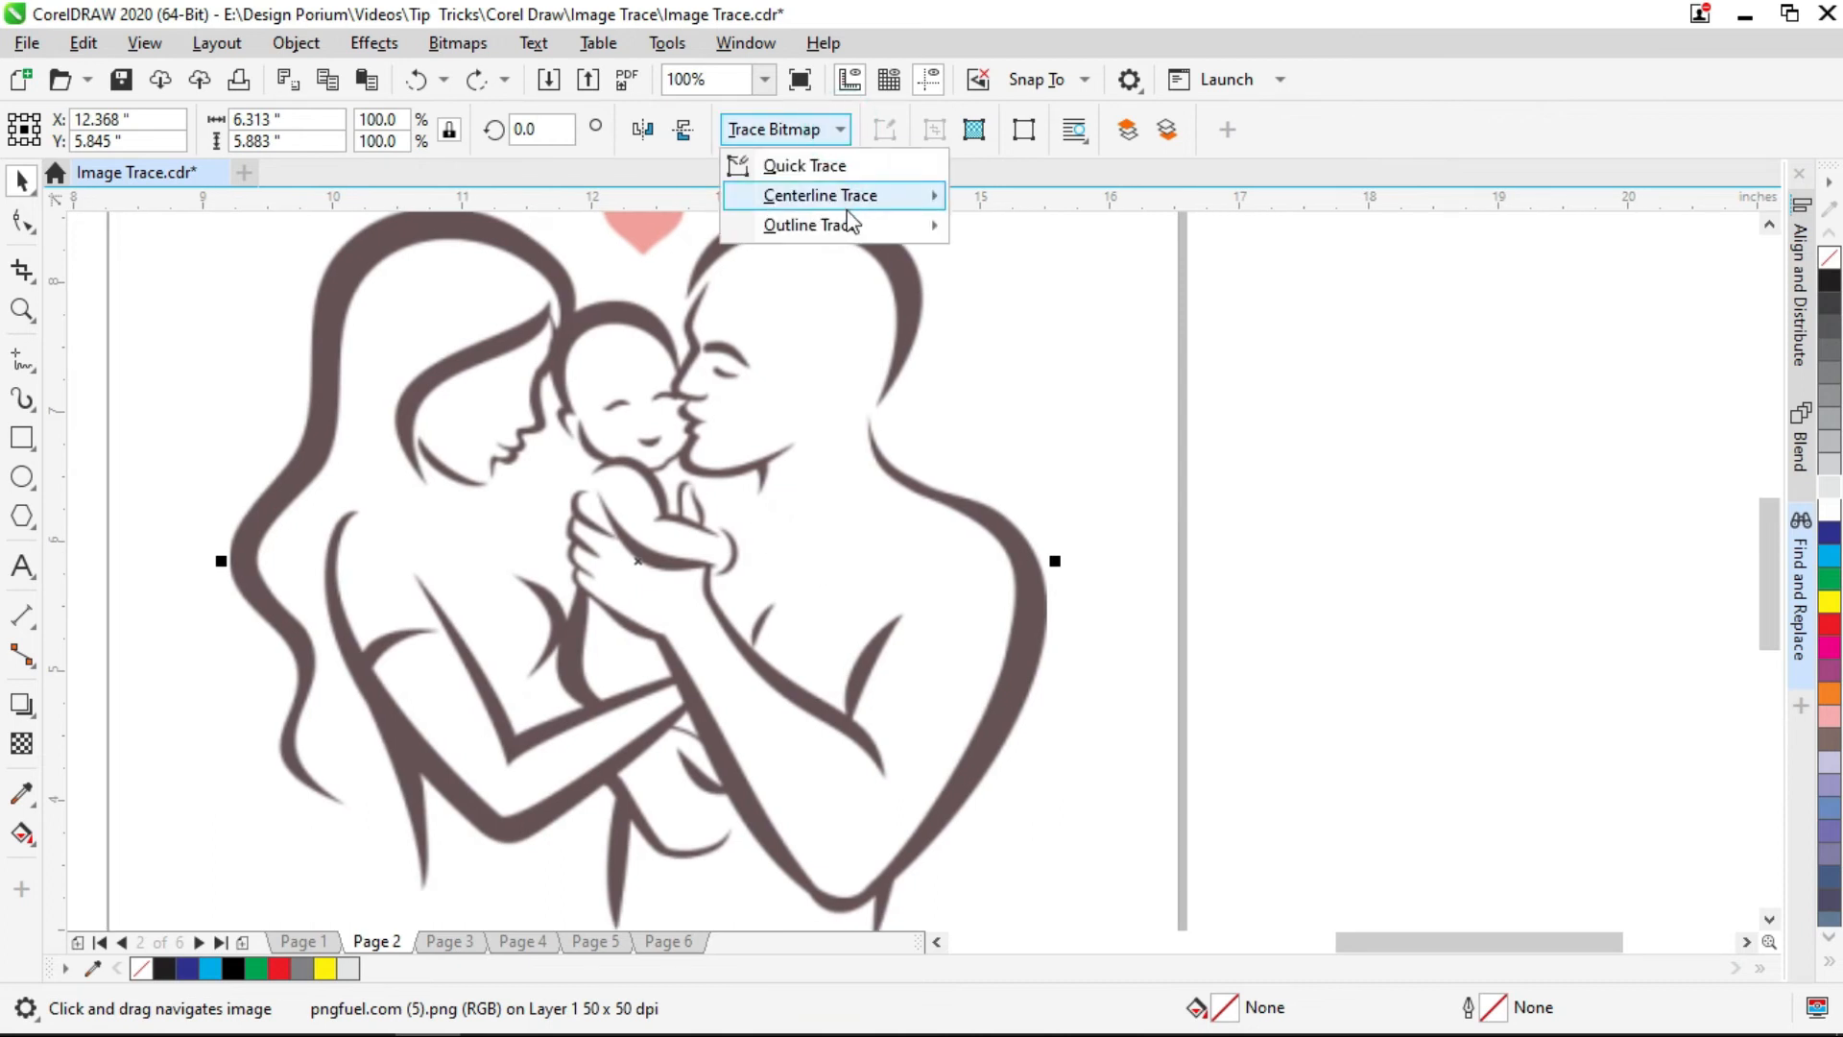
{"action": "mouse_move", "coordinate": [850, 230]}
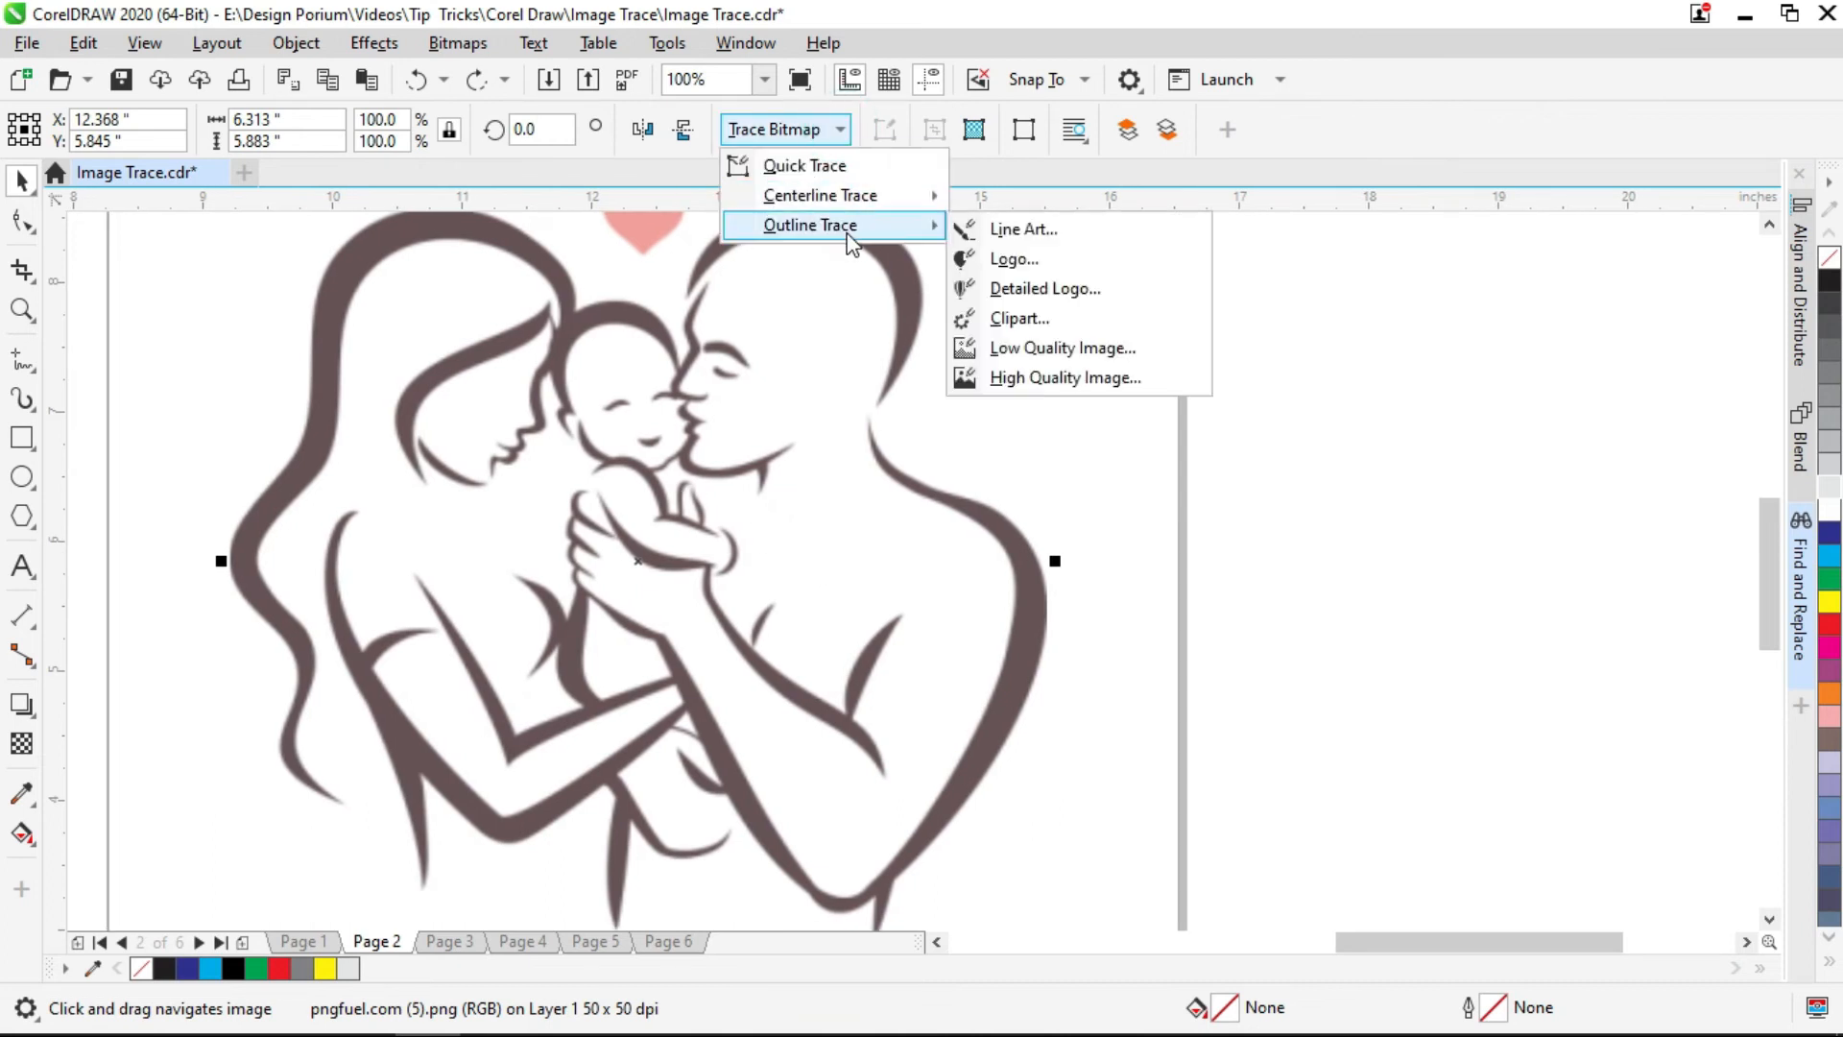
{"action": "left_click", "coordinate": [1111, 309]}
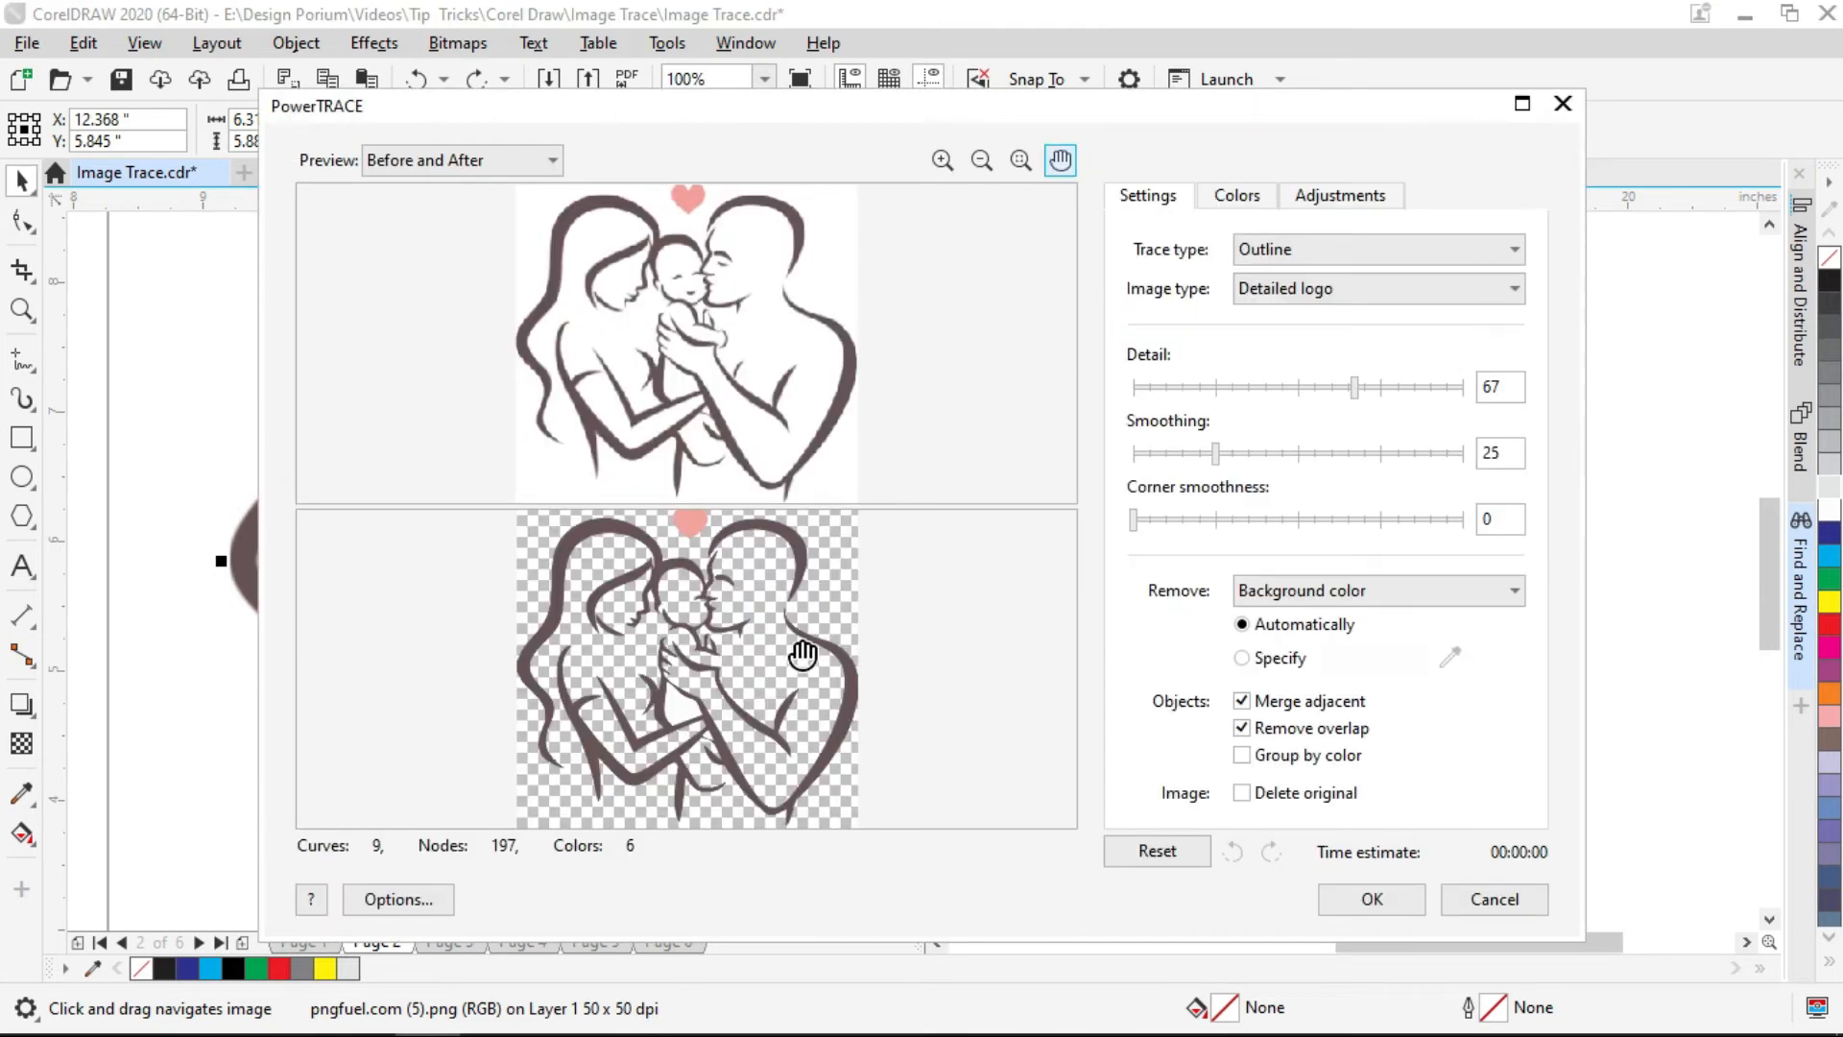
- Inspect the faces and arms in the trace preview and change the image type to High quality image
{"action": "scroll", "coordinate": [688, 619], "scroll_direction": "up", "scroll_amount": 3}
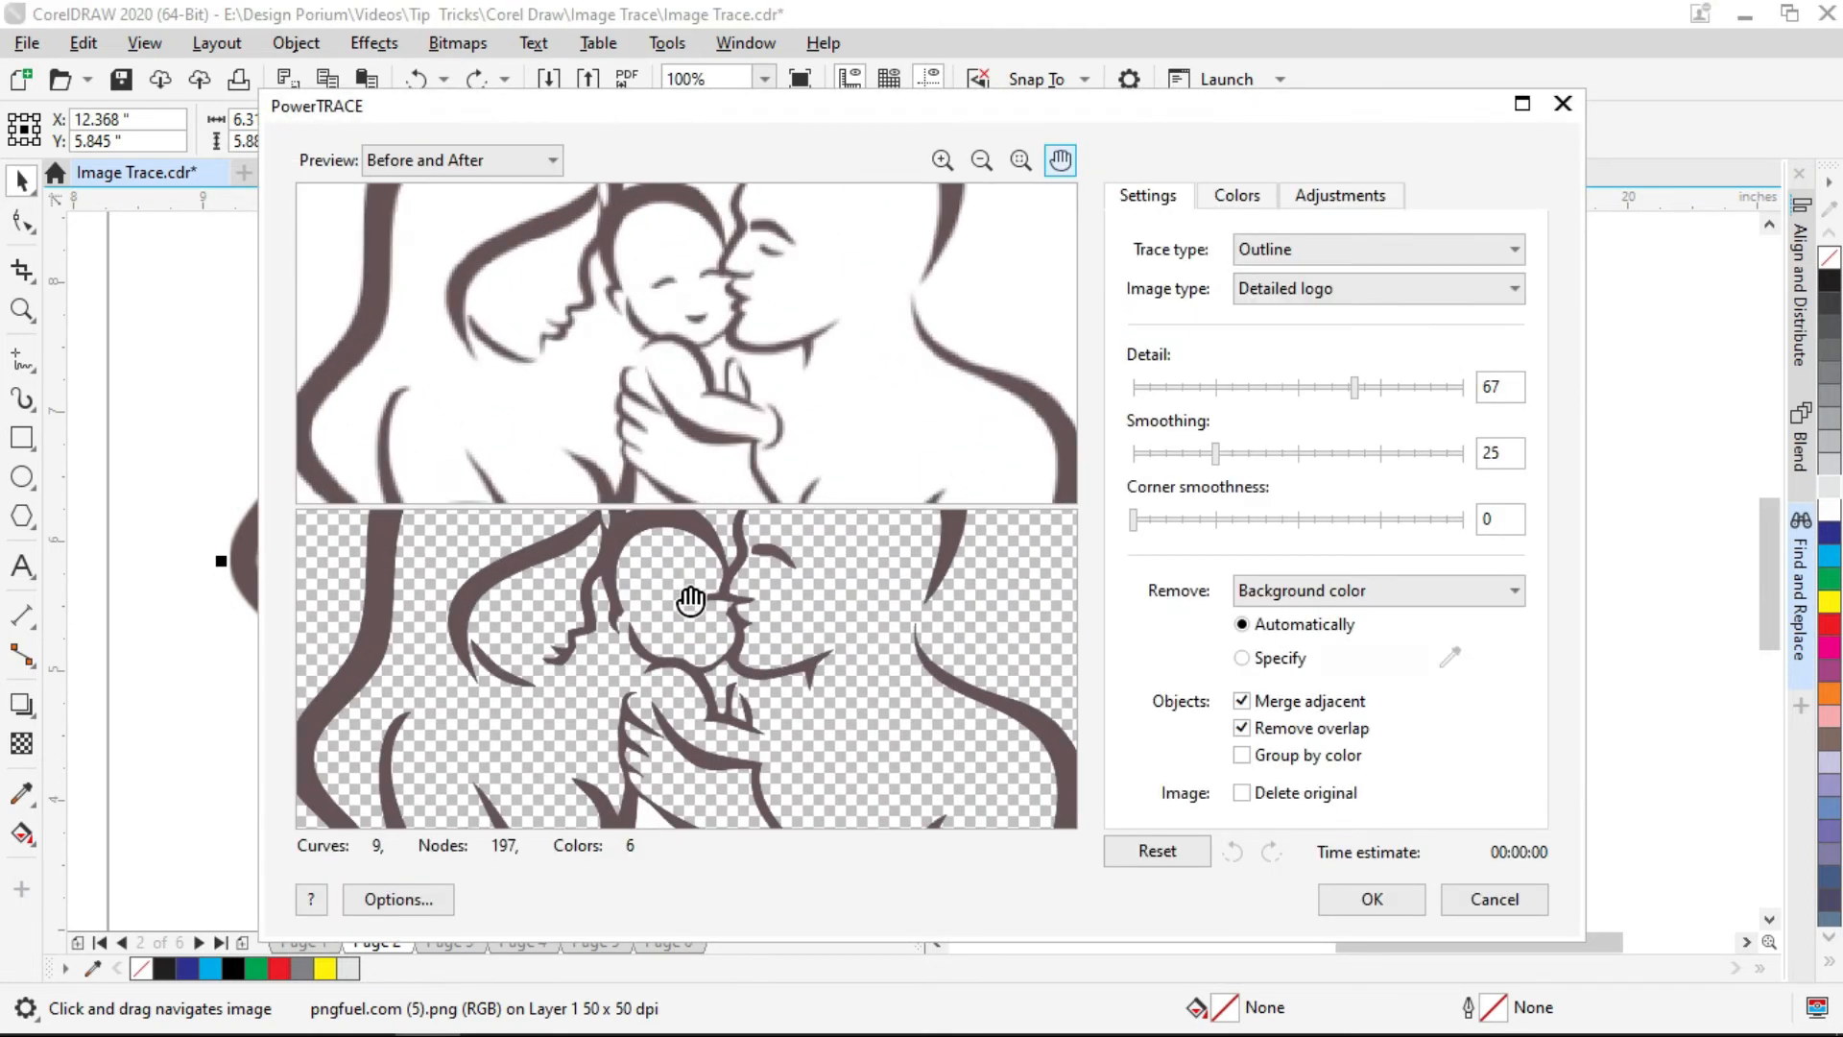
{"action": "scroll", "coordinate": [770, 586], "scroll_direction": "down", "scroll_amount": 3}
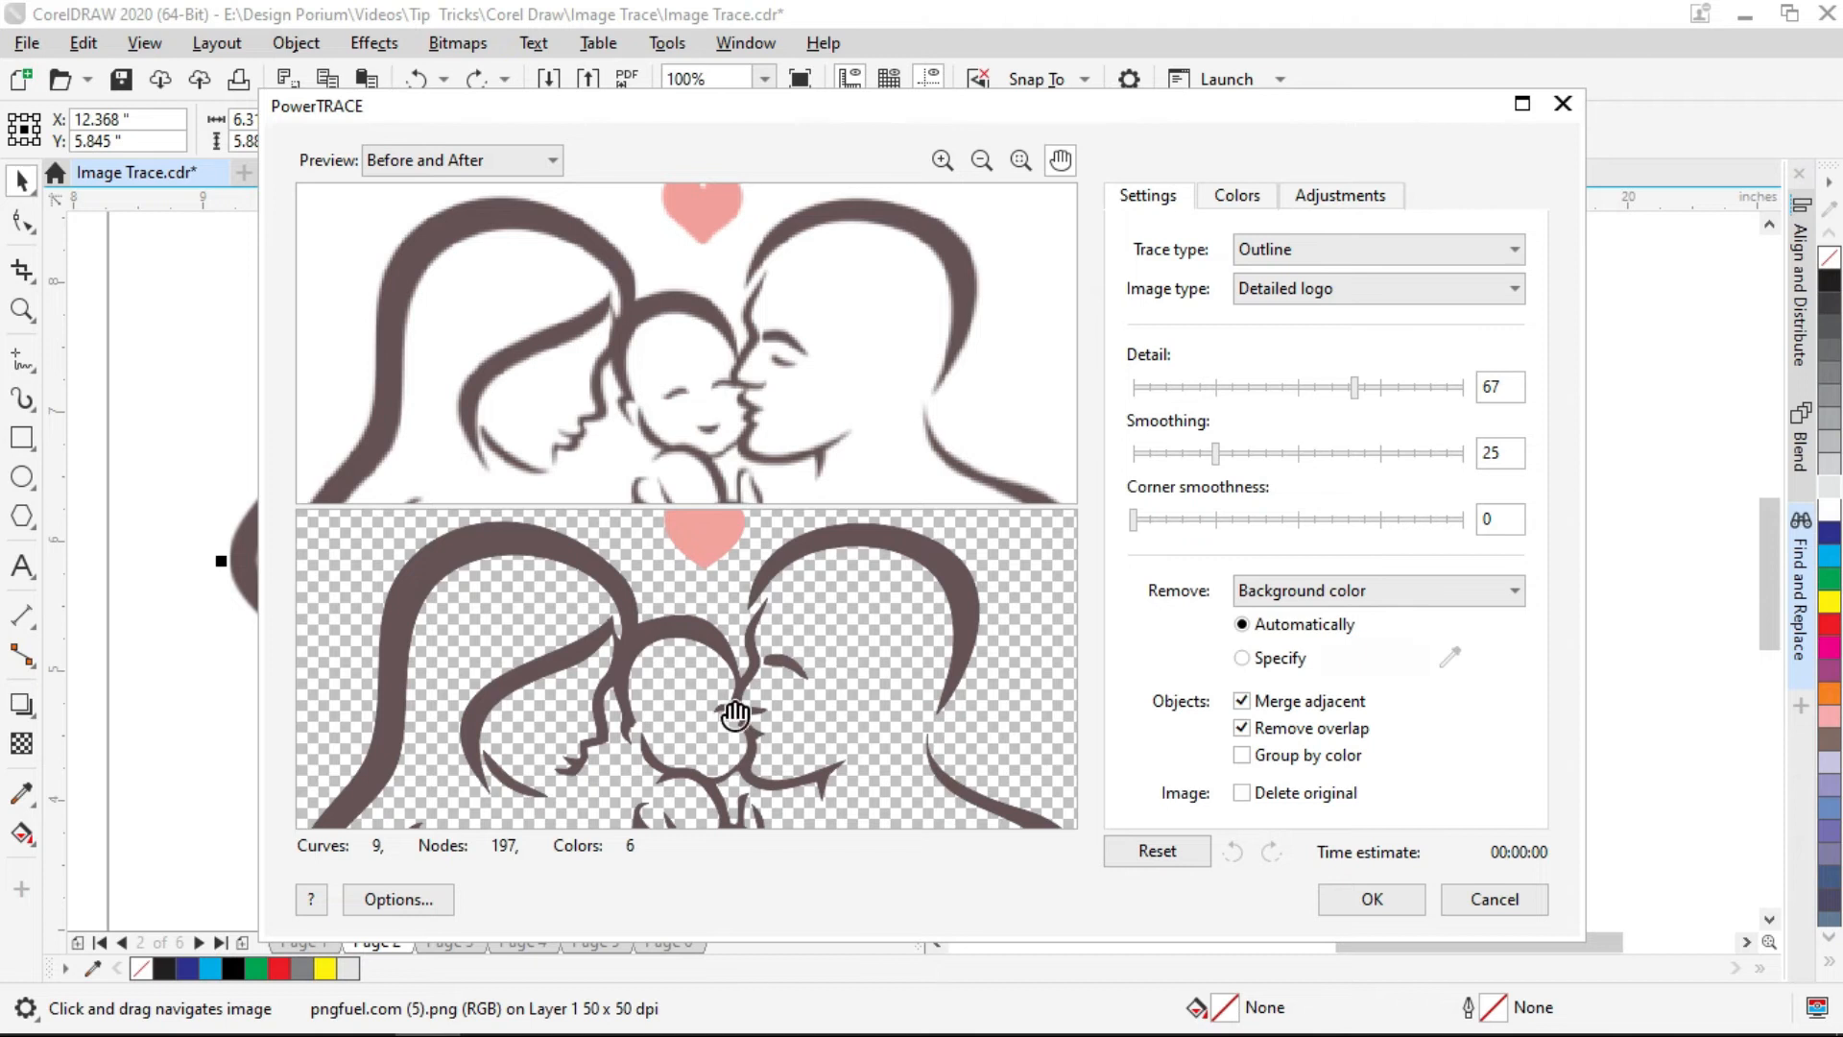
{"action": "scroll", "coordinate": [749, 660], "scroll_direction": "up", "scroll_amount": 3}
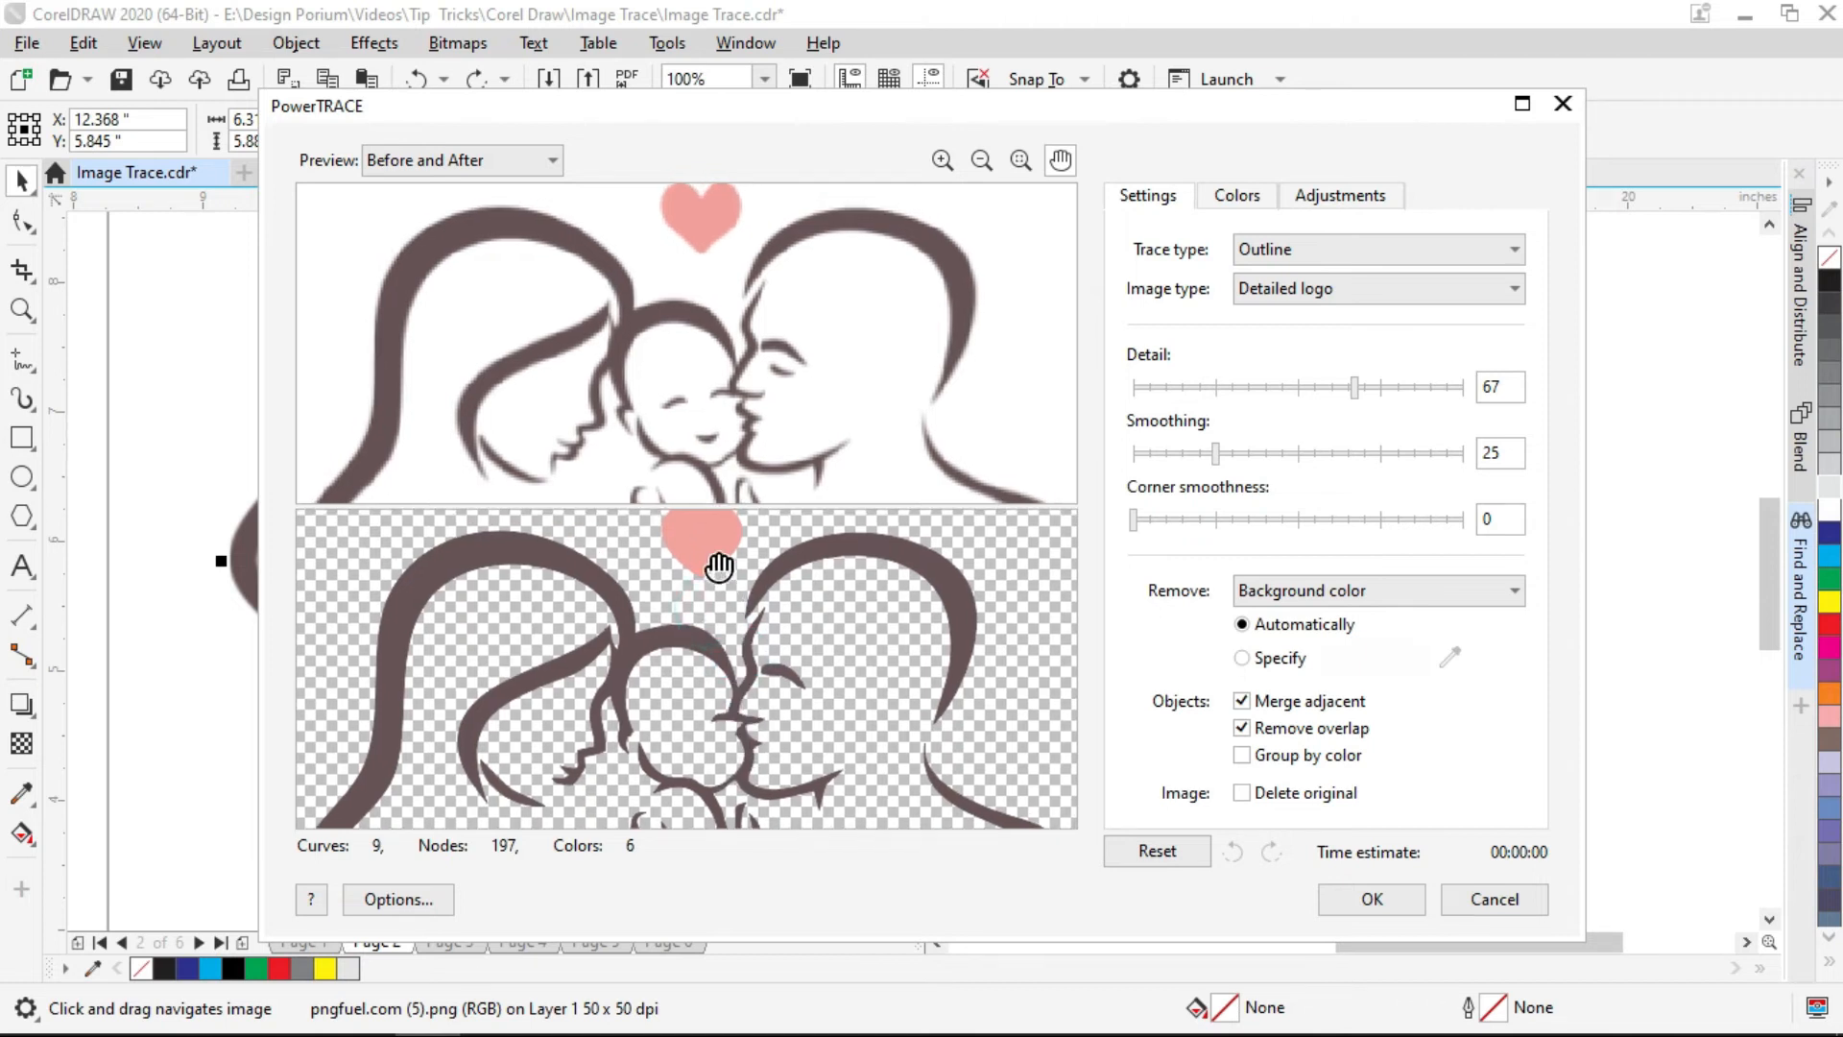
{"action": "scroll", "coordinate": [748, 672], "scroll_direction": "down", "scroll_amount": 4}
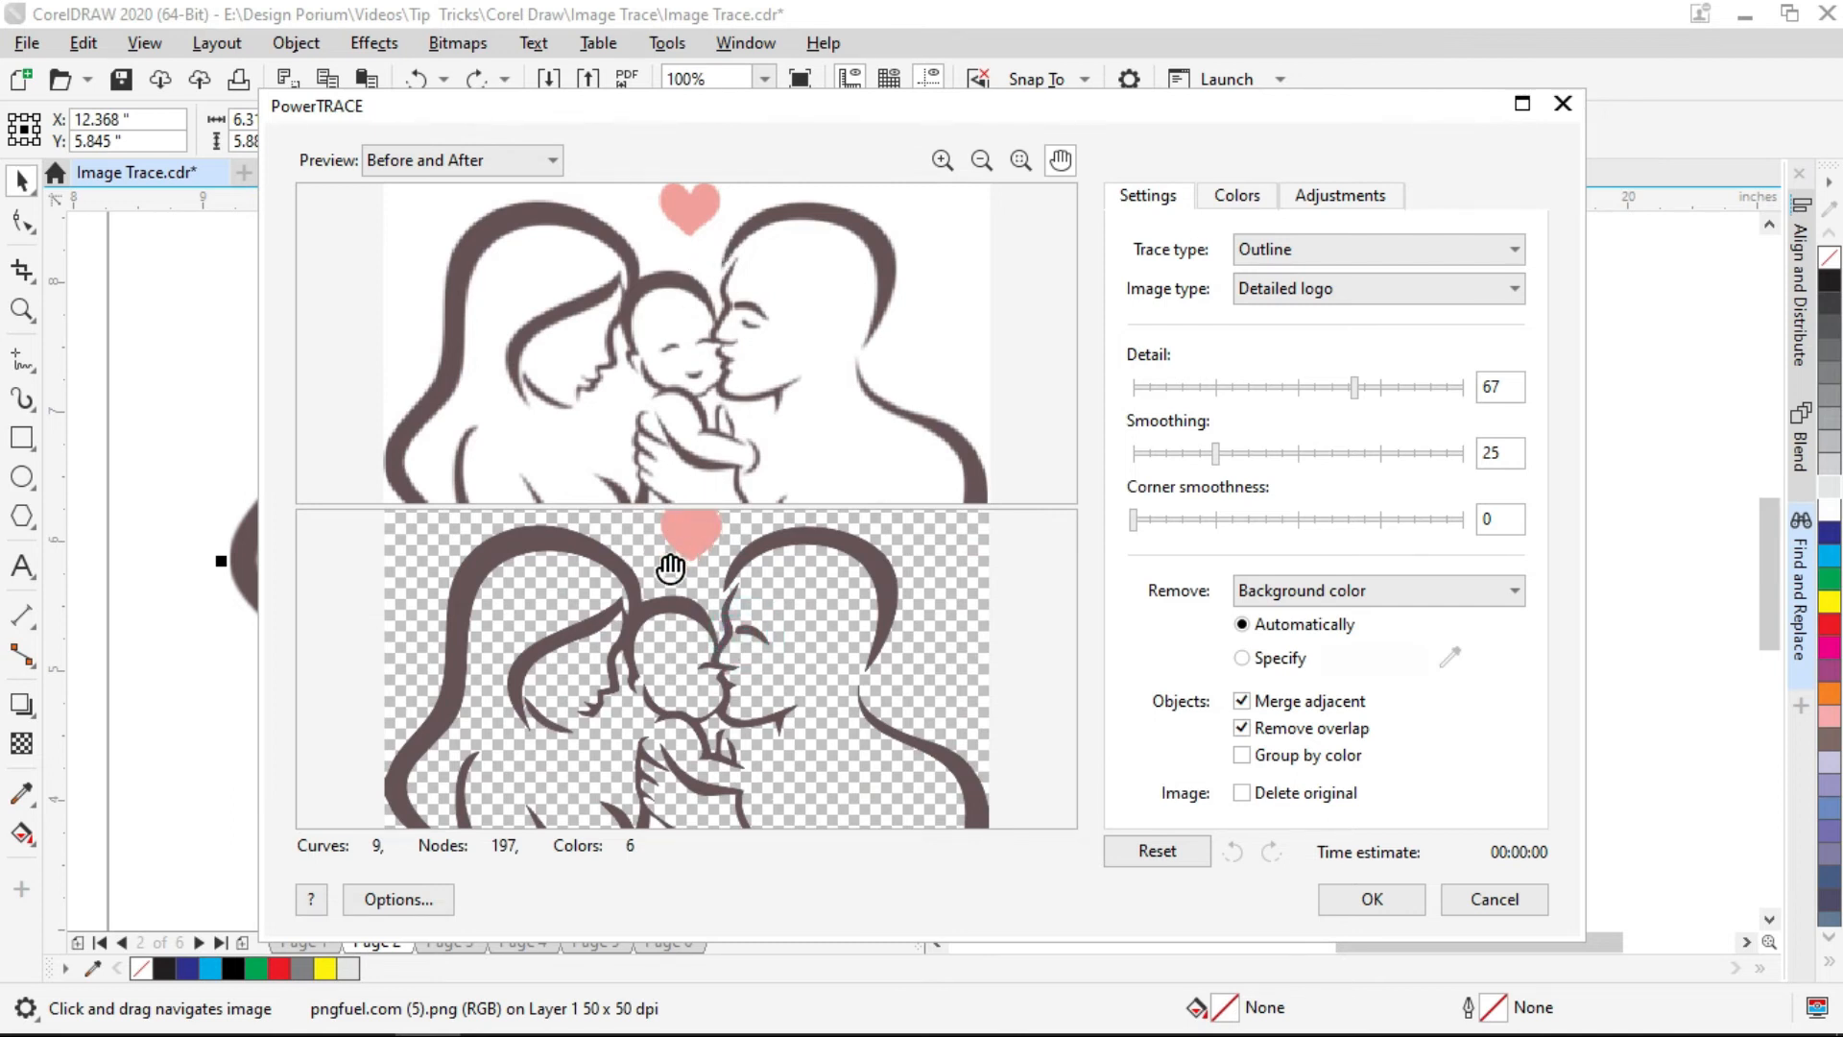
{"action": "scroll", "coordinate": [755, 583], "scroll_direction": "up", "scroll_amount": 1}
{"action": "scroll", "coordinate": [756, 583], "scroll_direction": "up", "scroll_amount": 2}
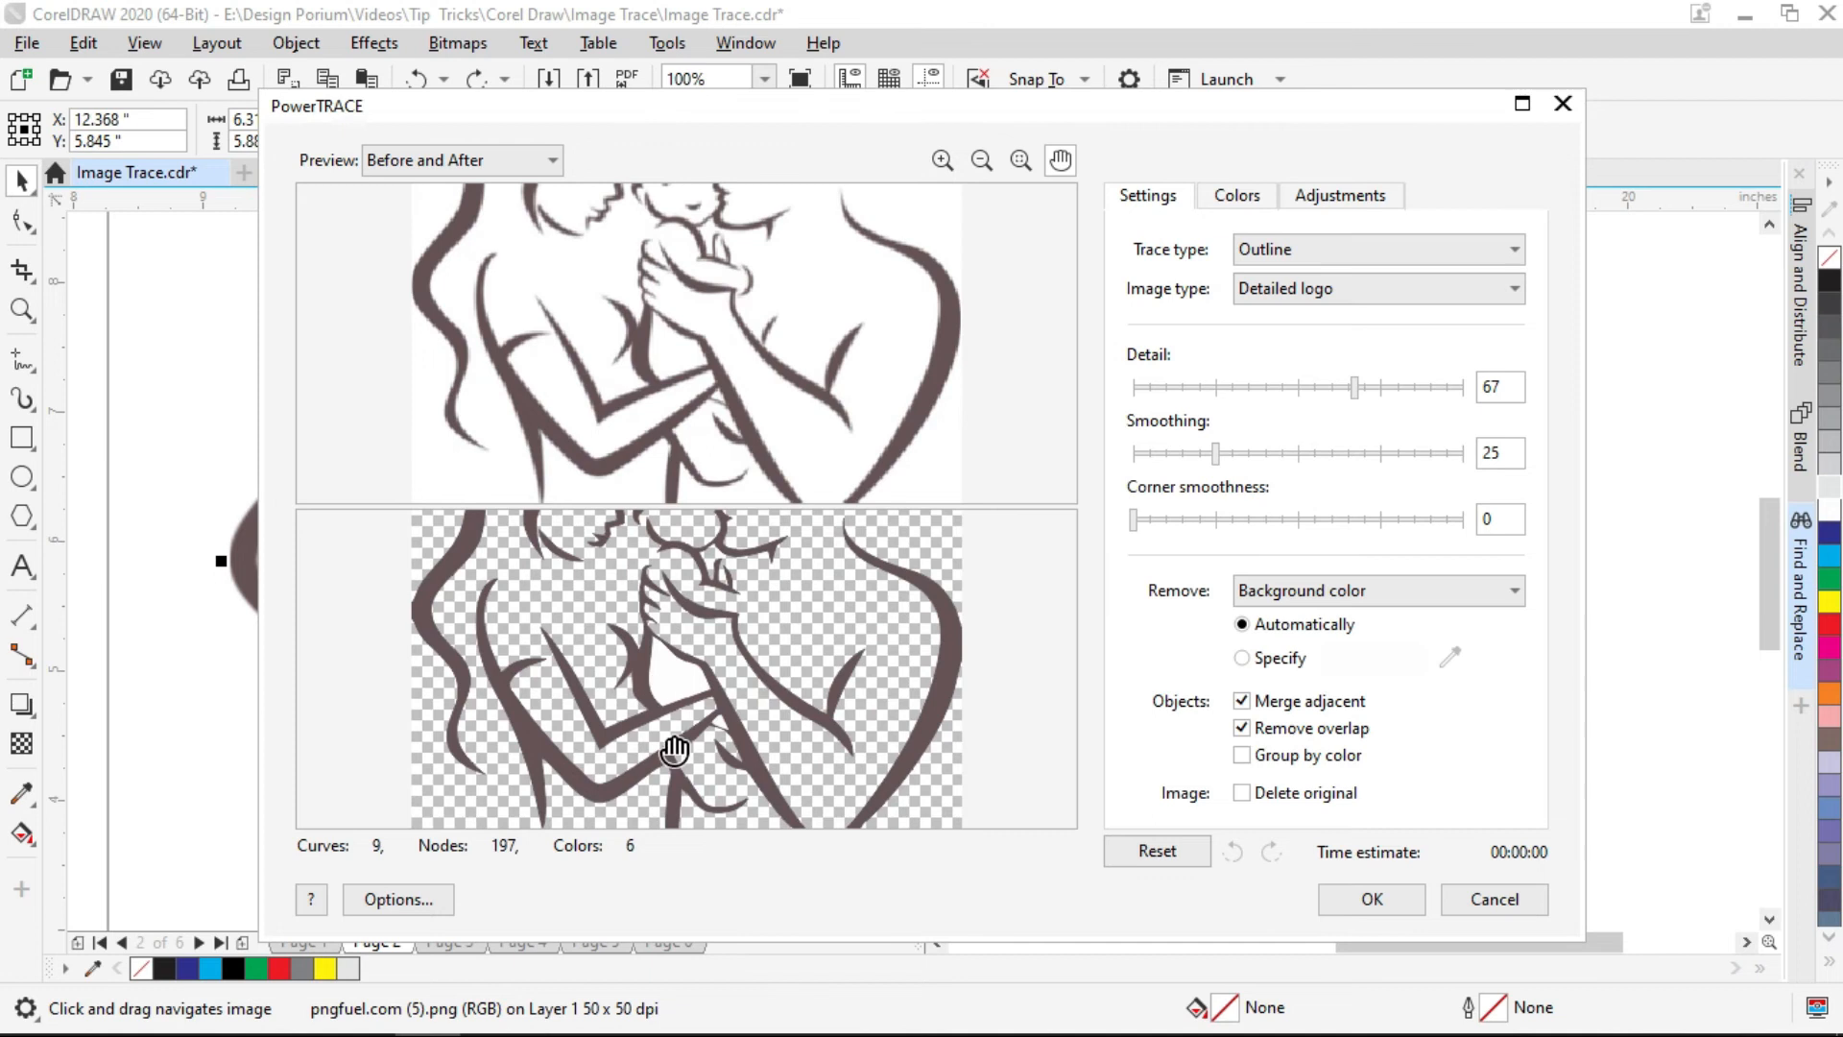
{"action": "left_click", "coordinate": [1421, 288]}
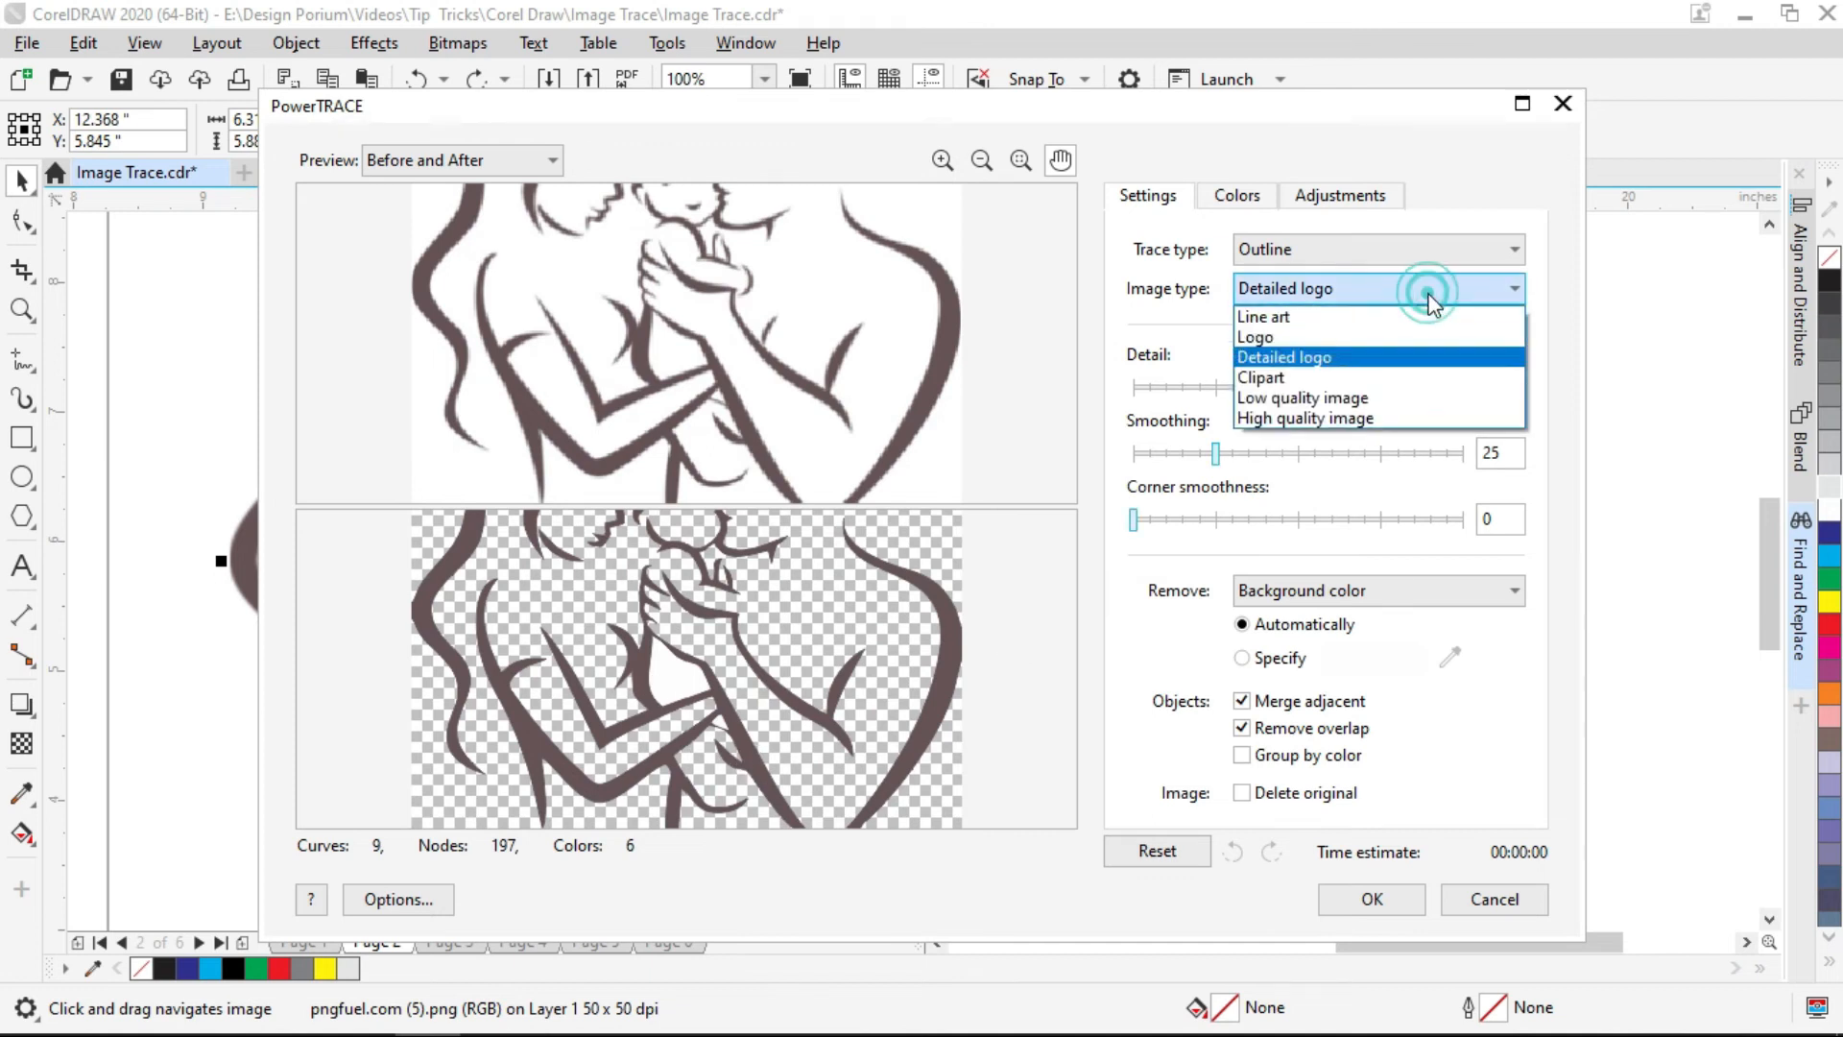
{"action": "left_click", "coordinate": [1409, 416]}
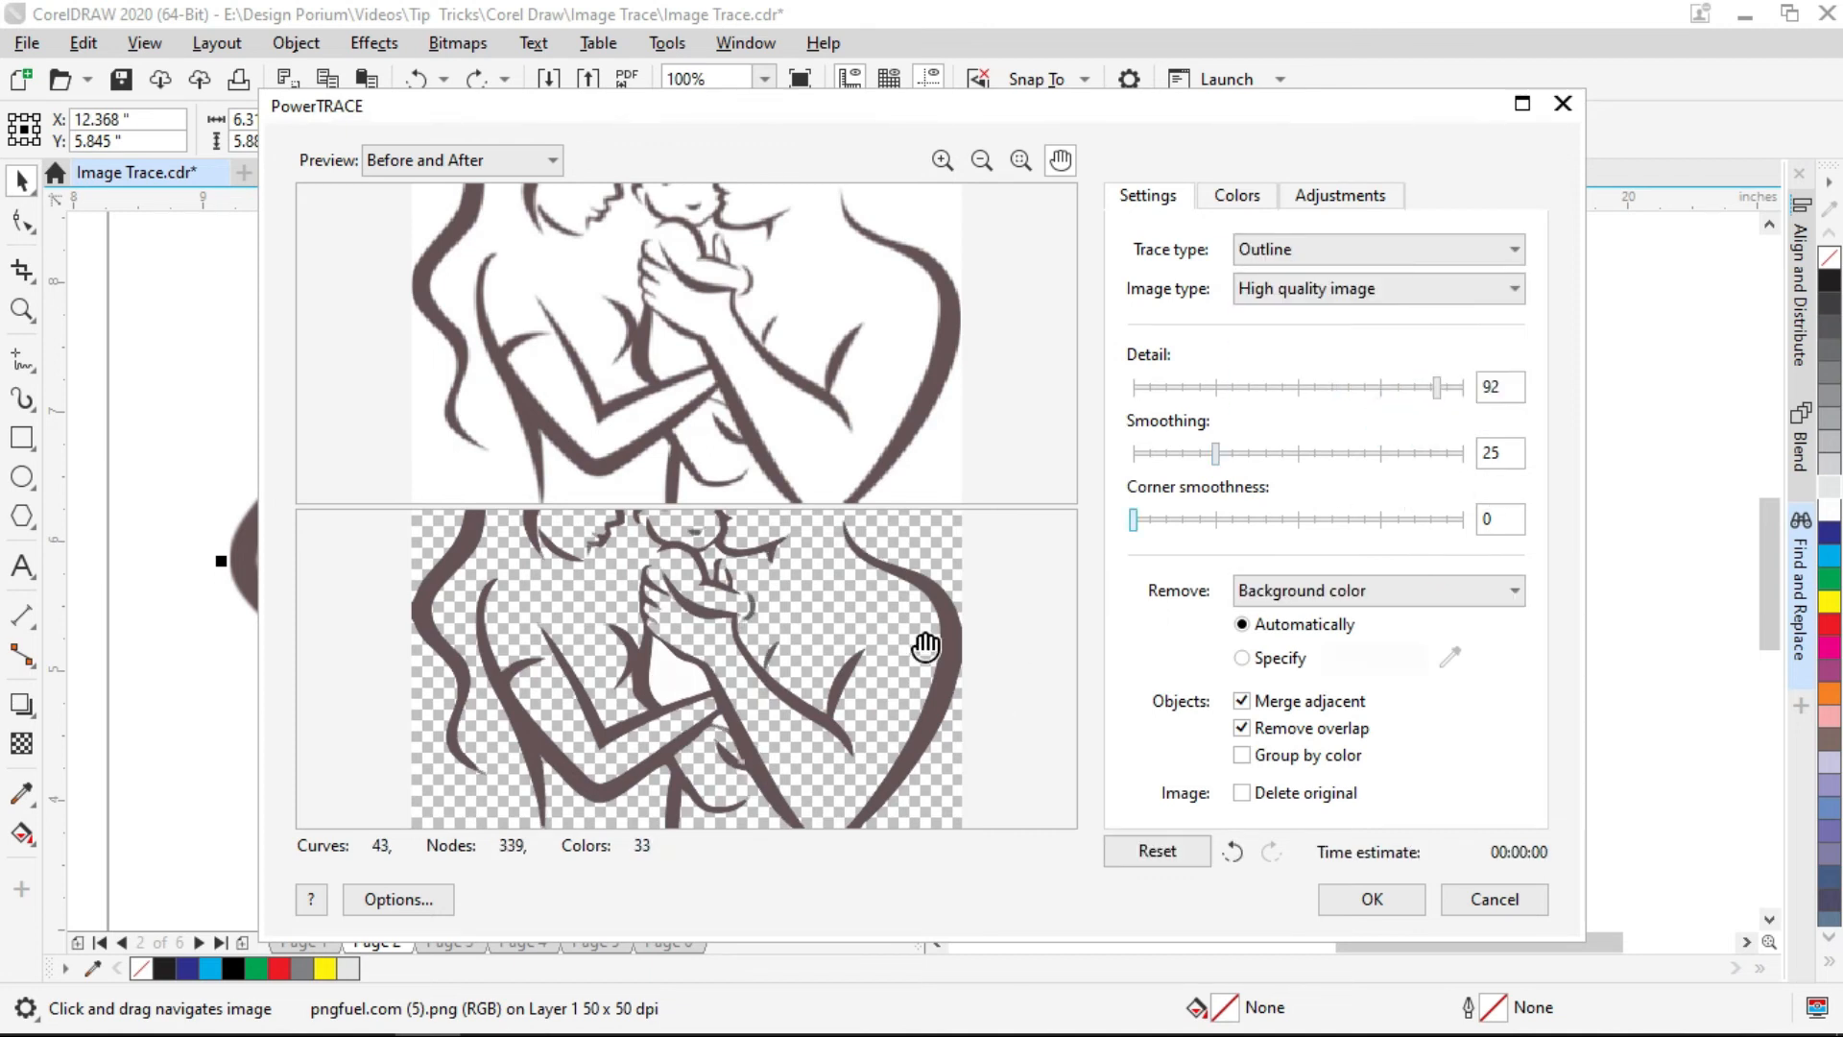
- Raise the trace detail to 100
{"action": "scroll", "coordinate": [922, 646], "scroll_direction": "down", "scroll_amount": 3}
{"action": "left_click_drag", "start_coordinate": [1437, 387], "coordinate": [1465, 386]}
{"action": "scroll", "coordinate": [845, 789], "scroll_direction": "up", "scroll_amount": 2}
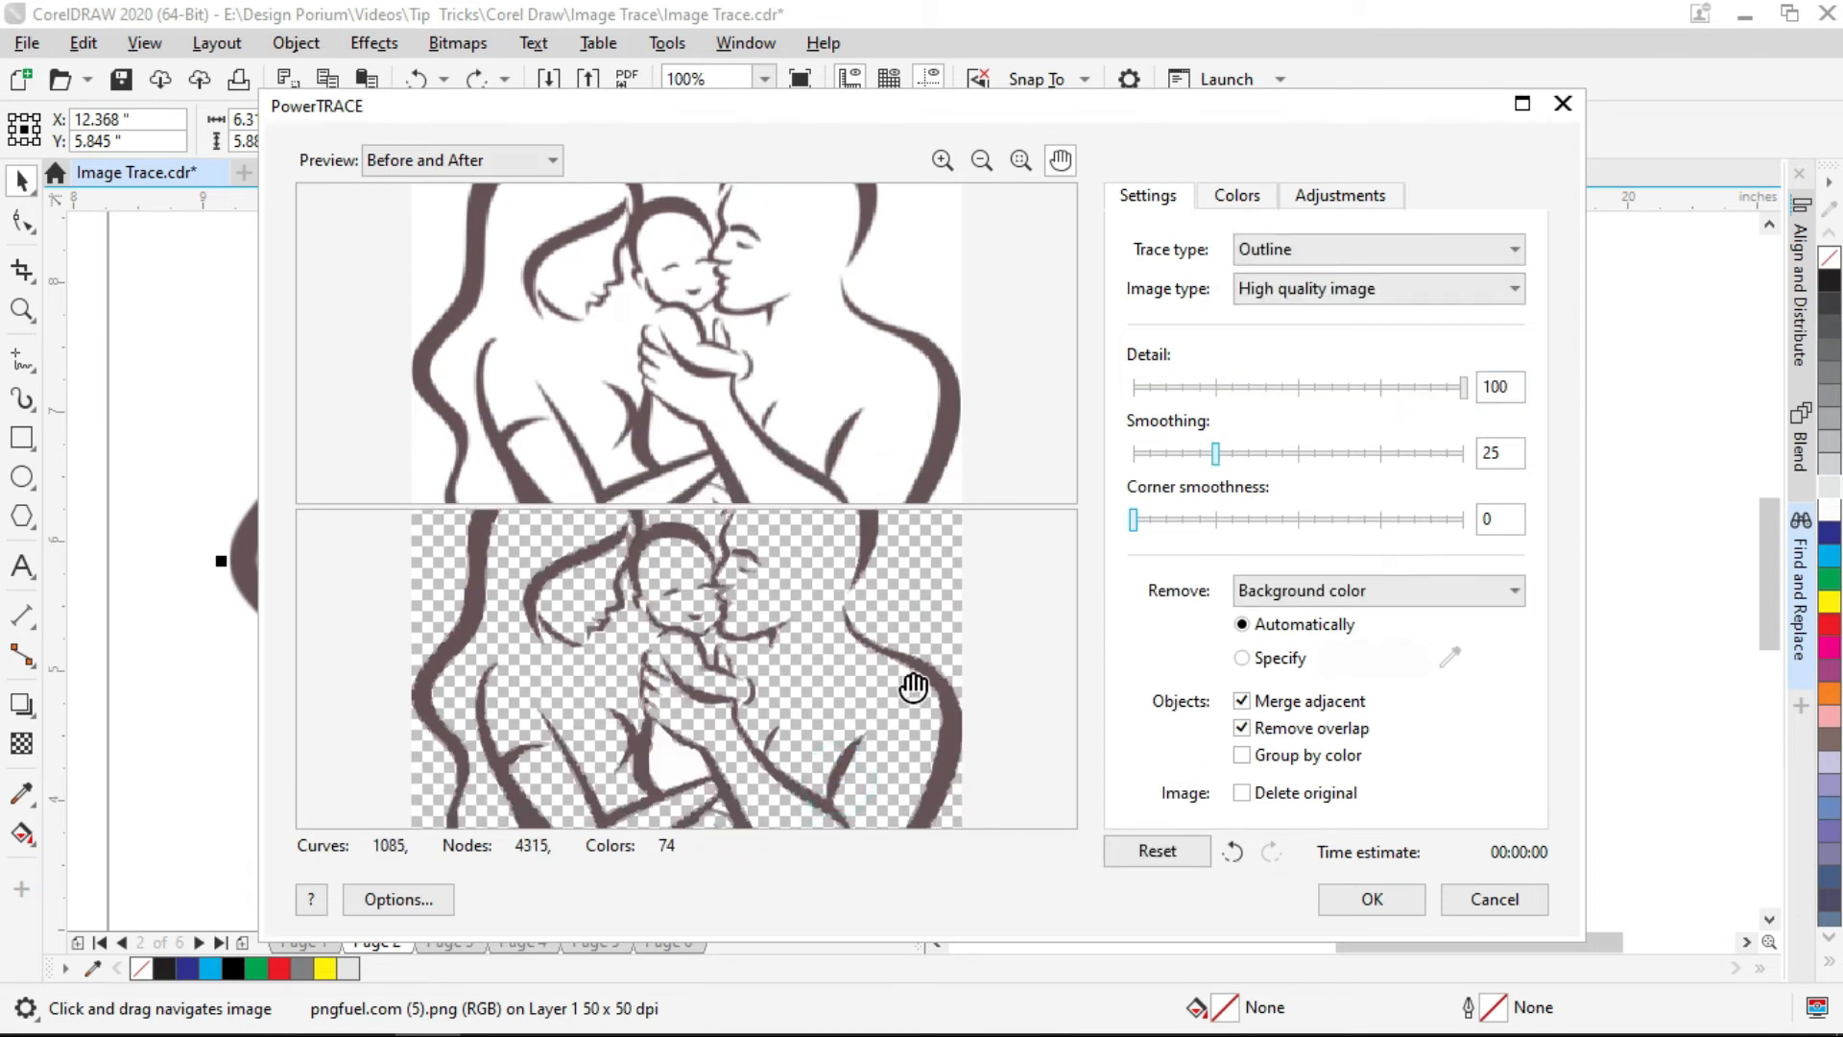
- Examine the edges of the traced faces, hands and shoulder up close against the original bitmap in the preview
{"action": "left_click", "coordinate": [942, 161]}
{"action": "left_click", "coordinate": [912, 645]}
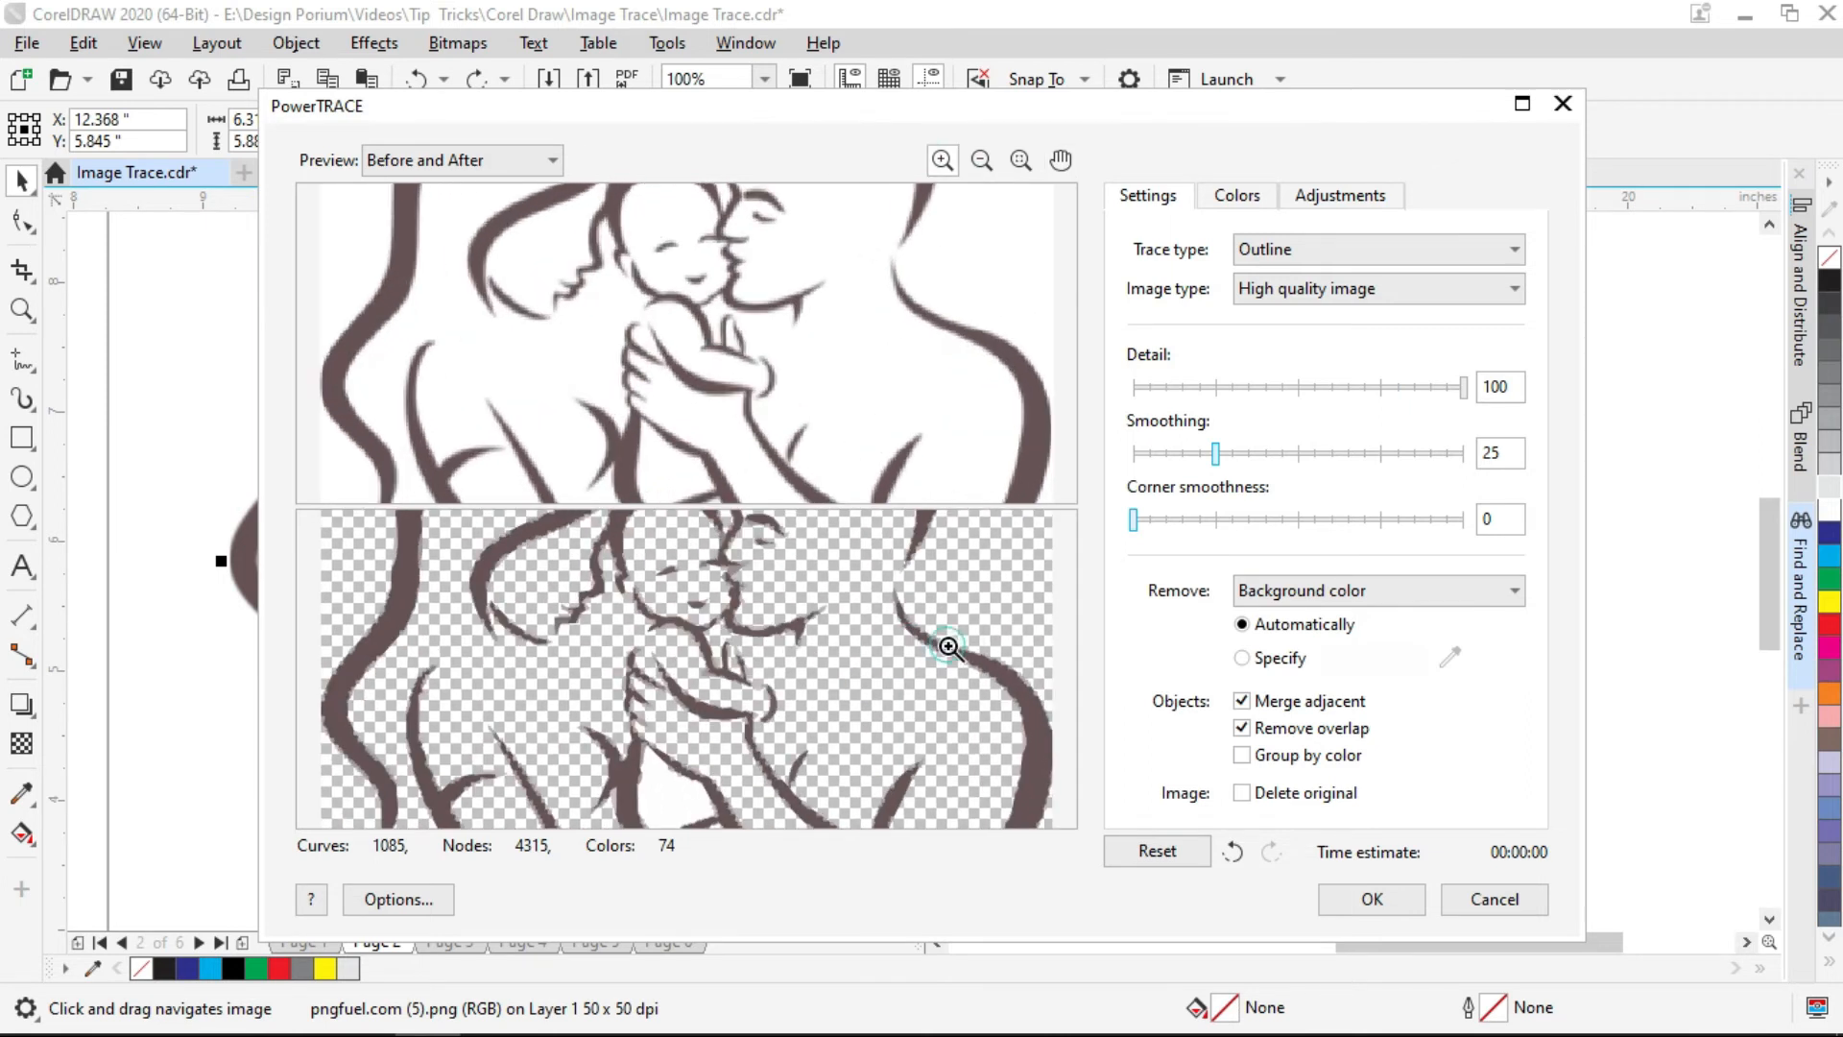
{"action": "left_click", "coordinate": [960, 632]}
{"action": "left_click", "coordinate": [970, 643]}
{"action": "left_click", "coordinate": [877, 671]}
{"action": "left_click", "coordinate": [934, 638]}
{"action": "left_click", "coordinate": [950, 630]}
{"action": "left_click", "coordinate": [951, 631]}
{"action": "left_click", "coordinate": [951, 631]}
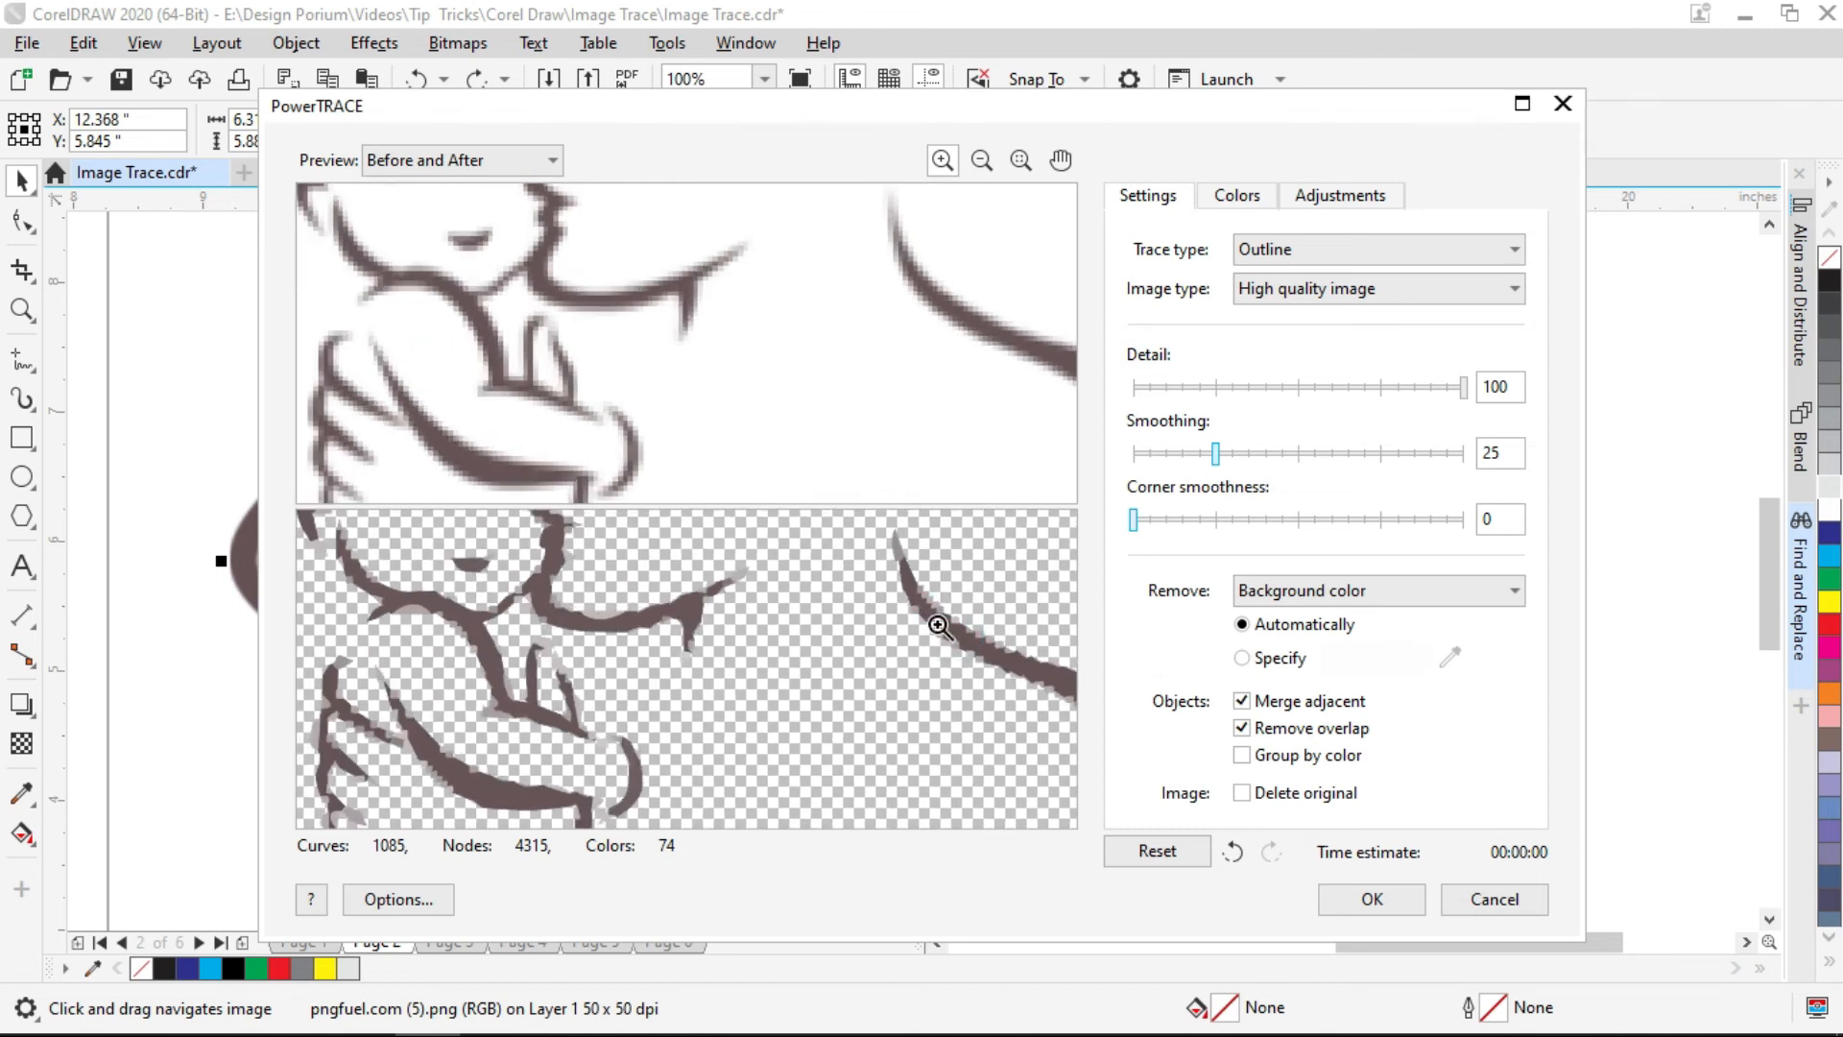
- Set the trace detail to 90 and check the faces and hands in the preview
{"action": "left_click", "coordinate": [1497, 386]}
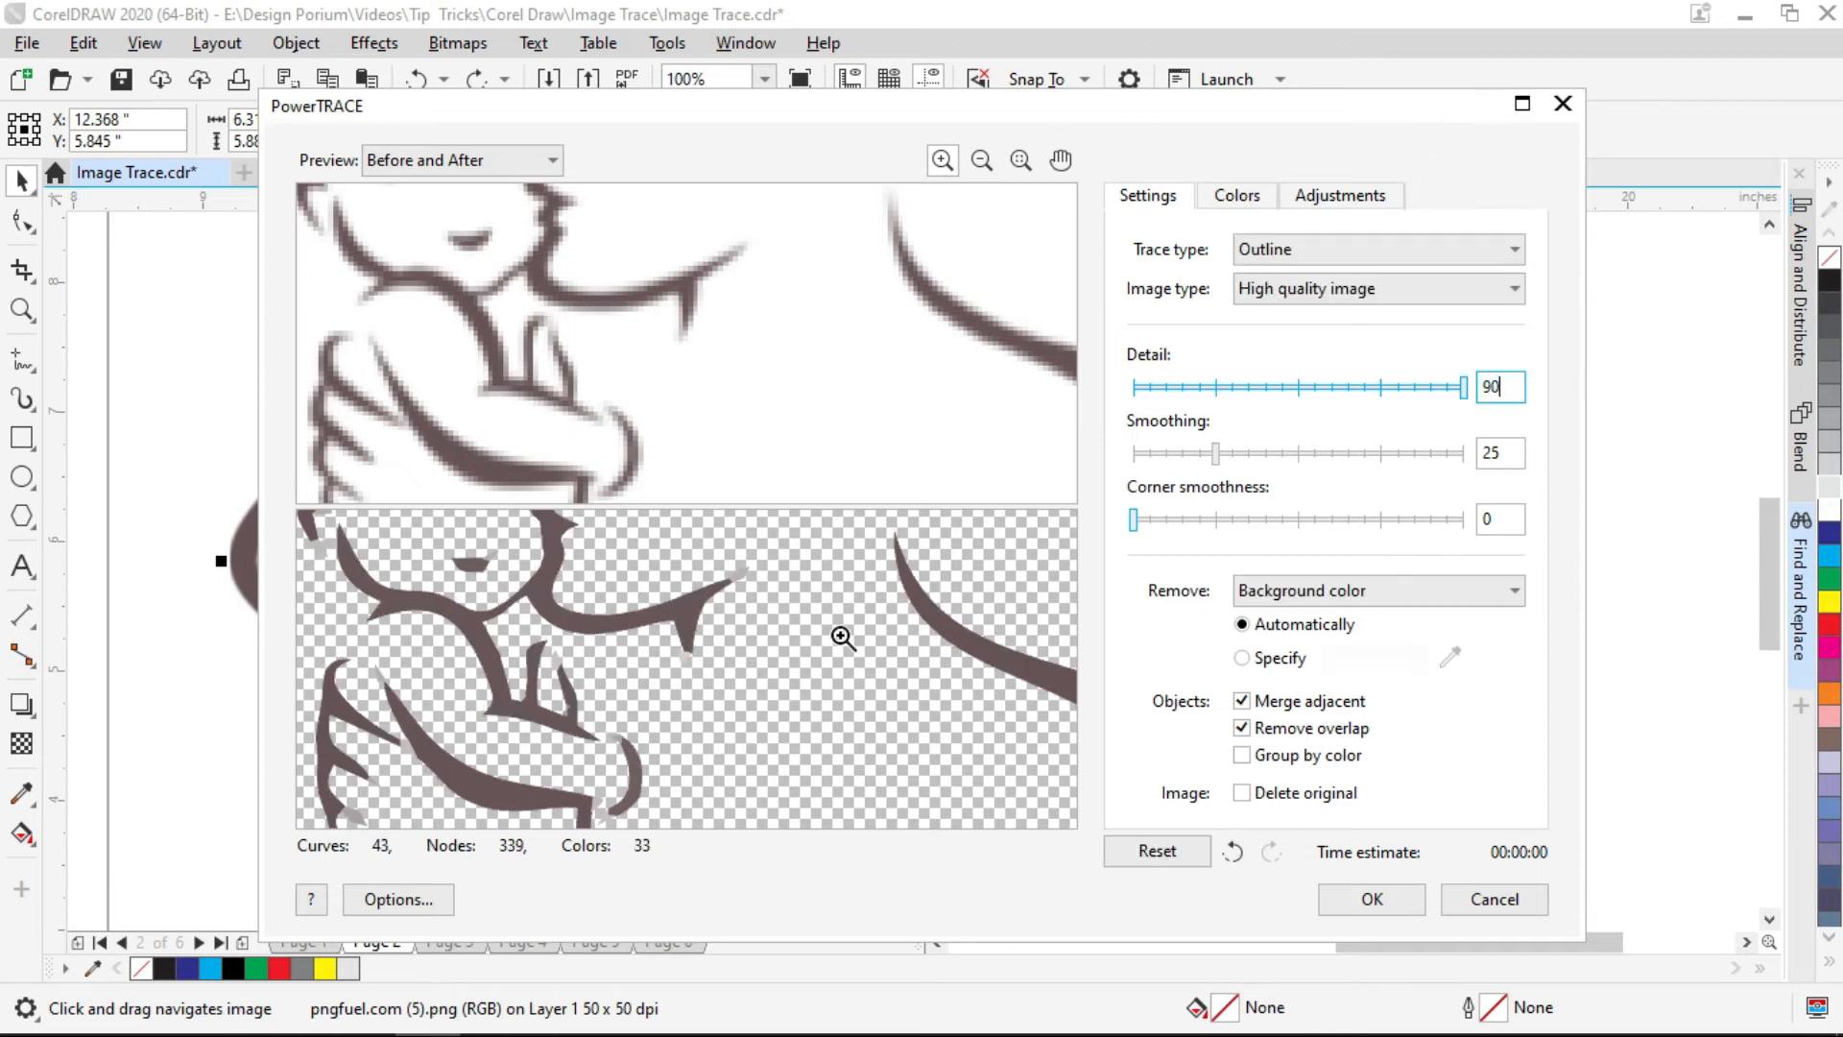
{"action": "left_click", "coordinate": [686, 607]}
{"action": "scroll", "coordinate": [741, 699], "scroll_direction": "down", "scroll_amount": 2}
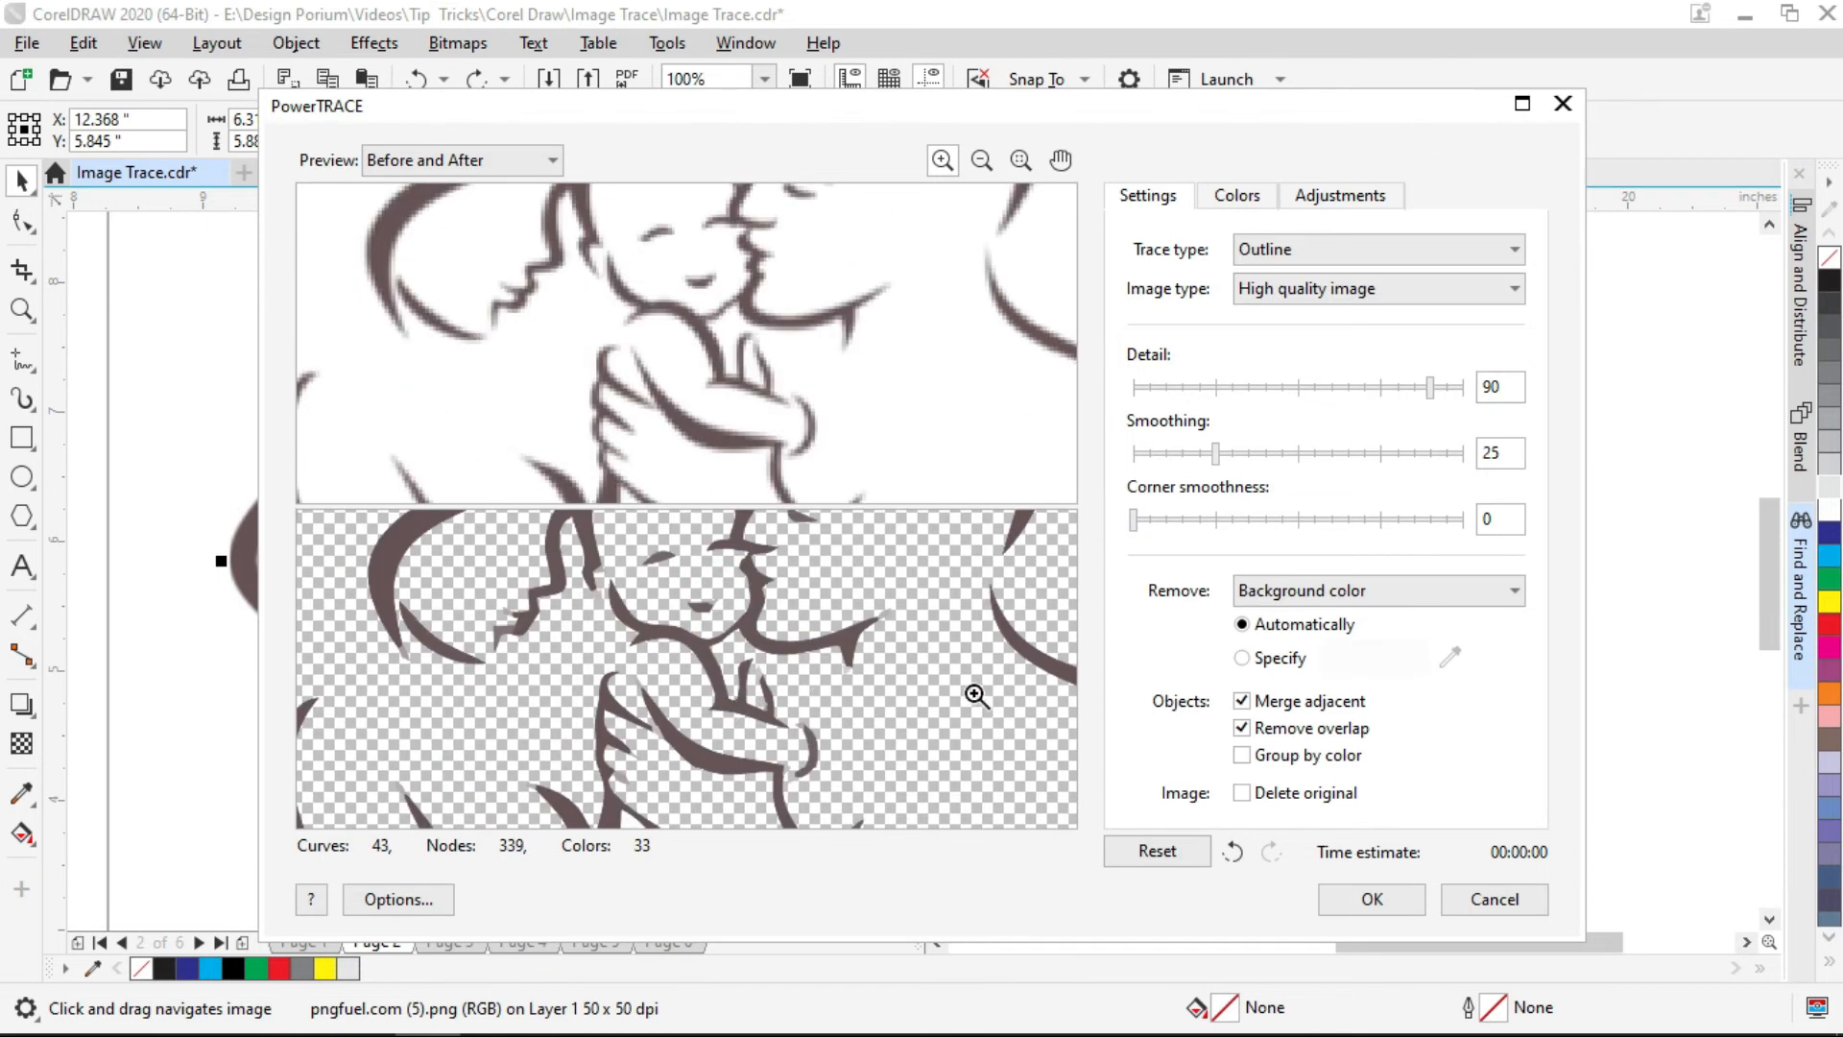
- Set the trace smoothing to 15 and check the whole drawing in the preview
{"action": "left_click", "coordinate": [1506, 453]}
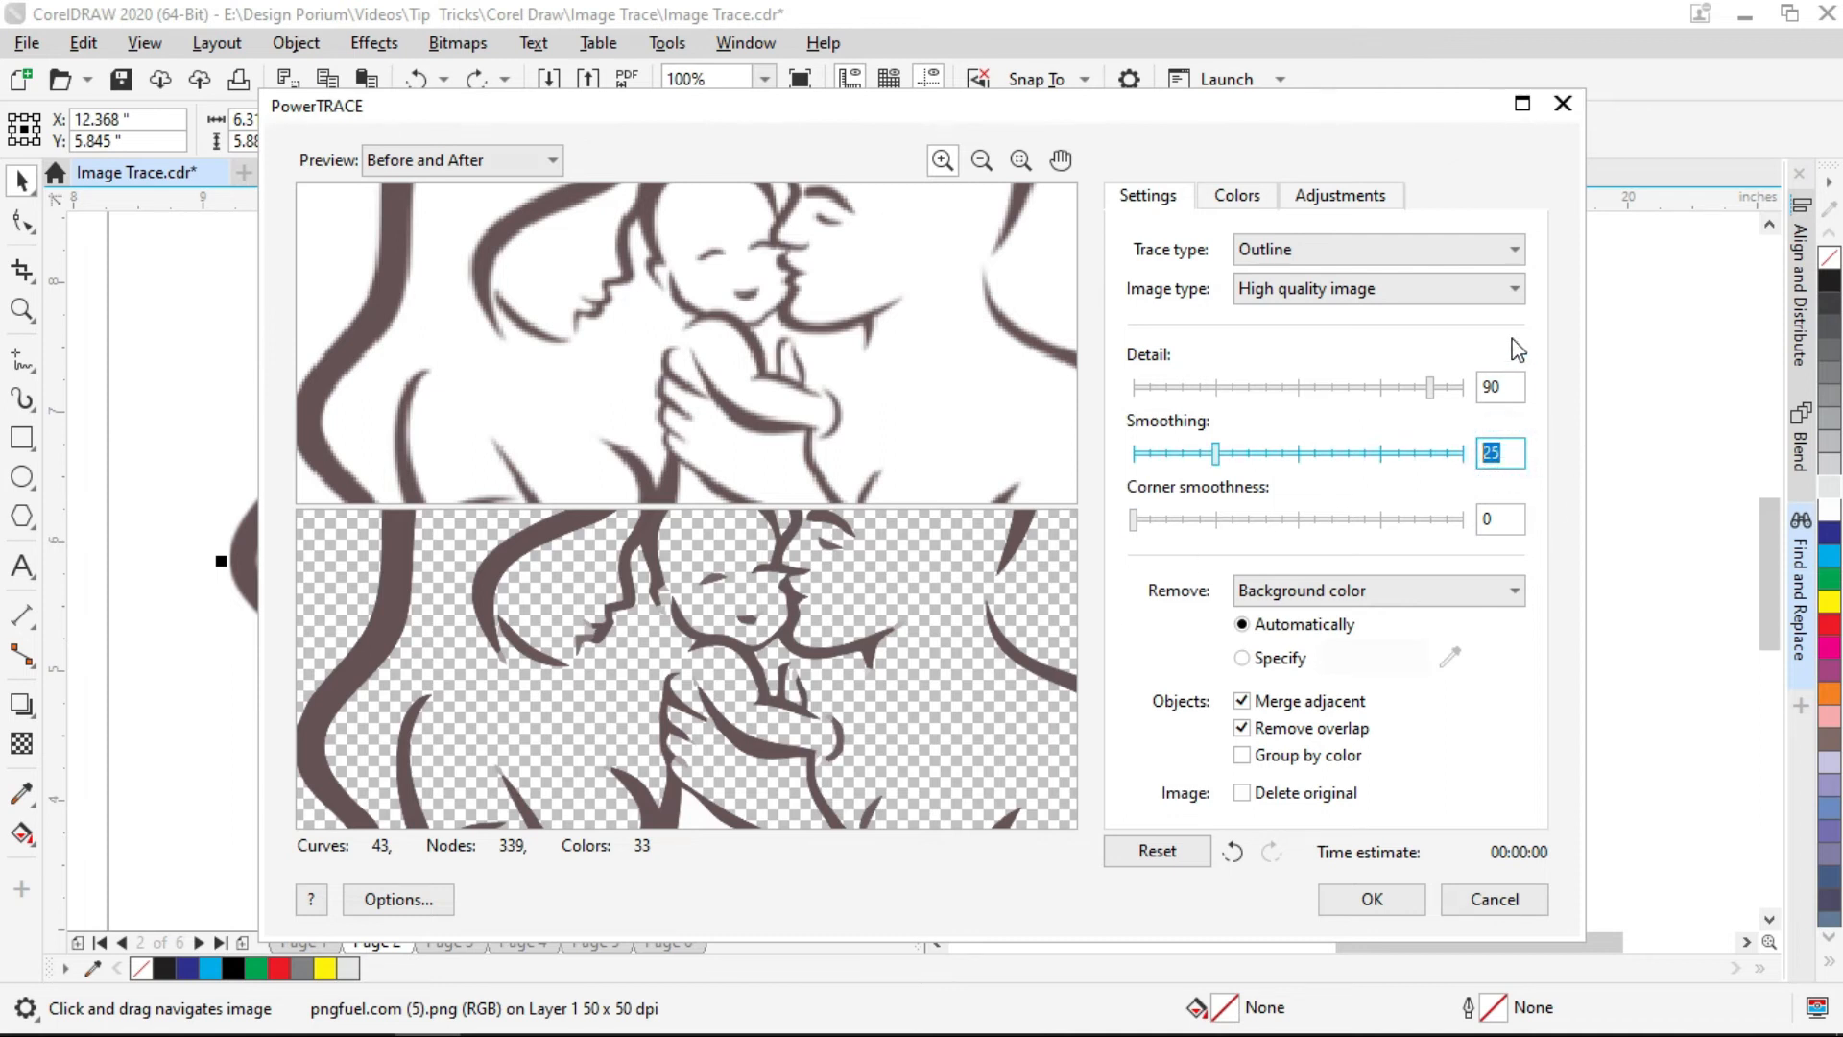
{"action": "type", "text": "15"}
{"action": "left_click", "coordinate": [1494, 515]}
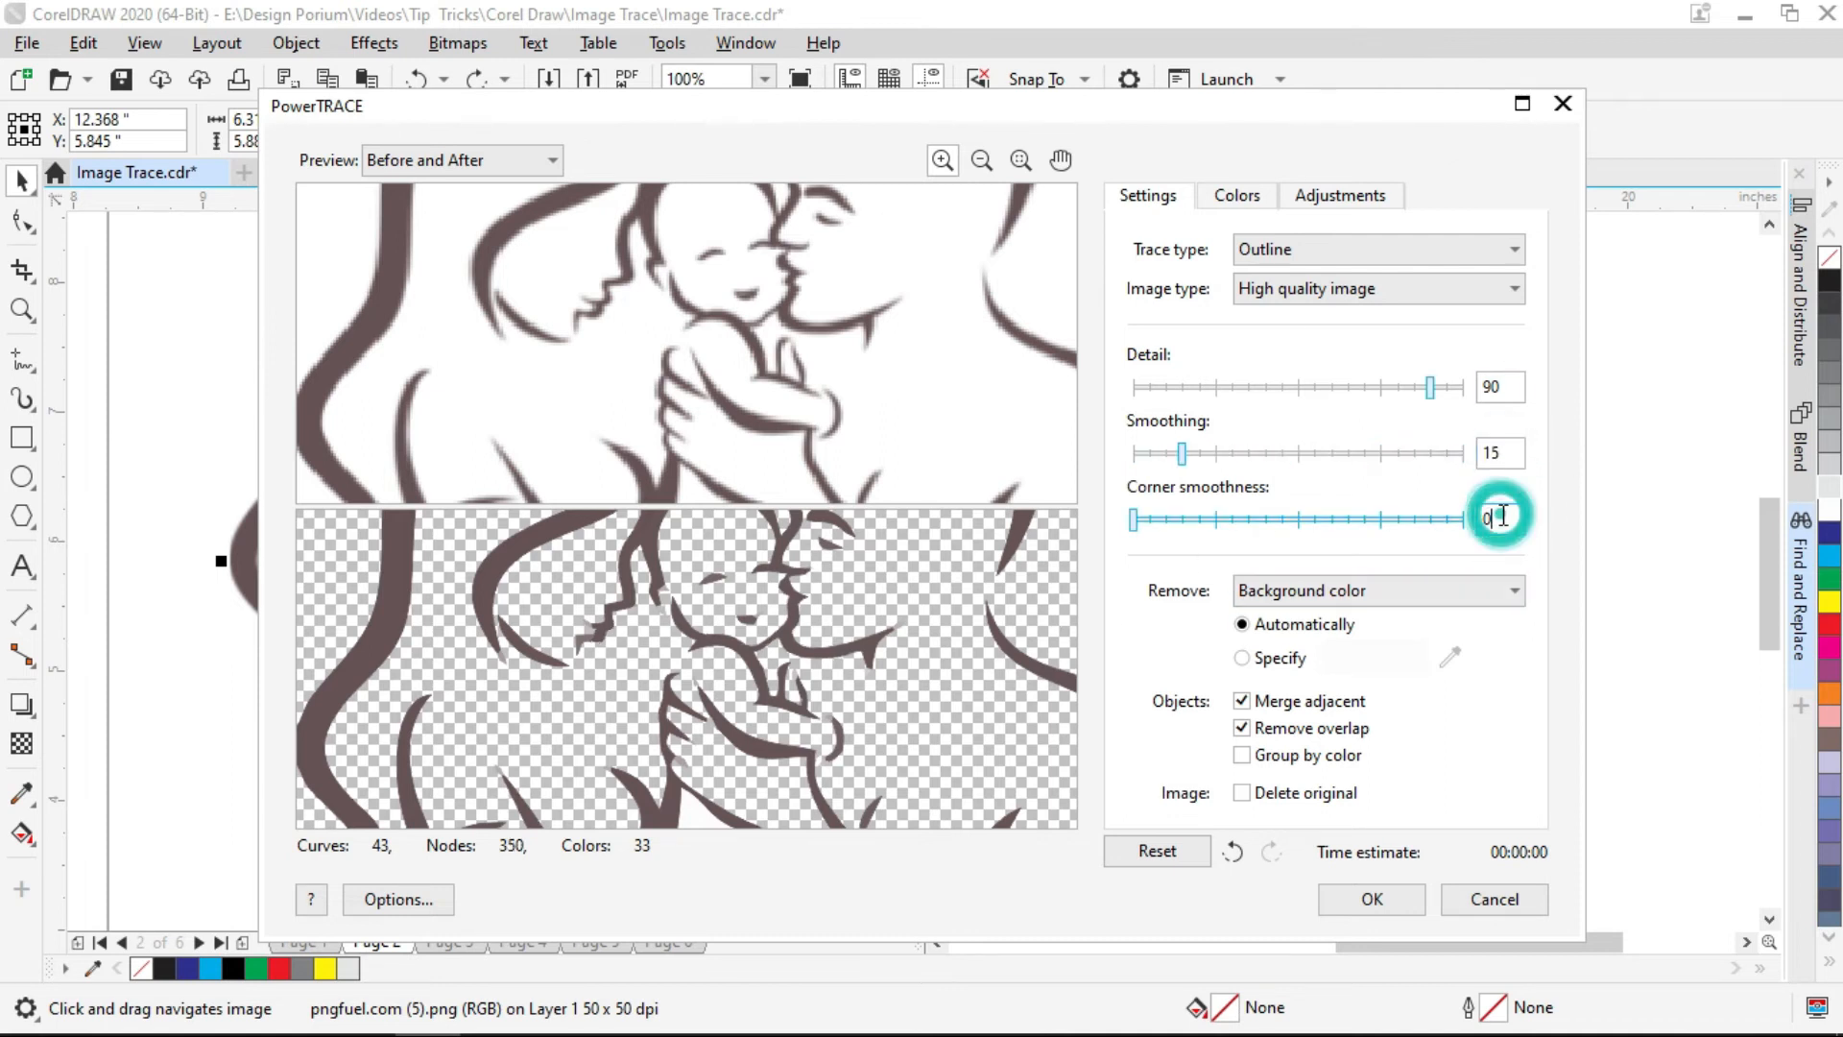
{"action": "scroll", "coordinate": [726, 673], "scroll_direction": "down", "scroll_amount": 3}
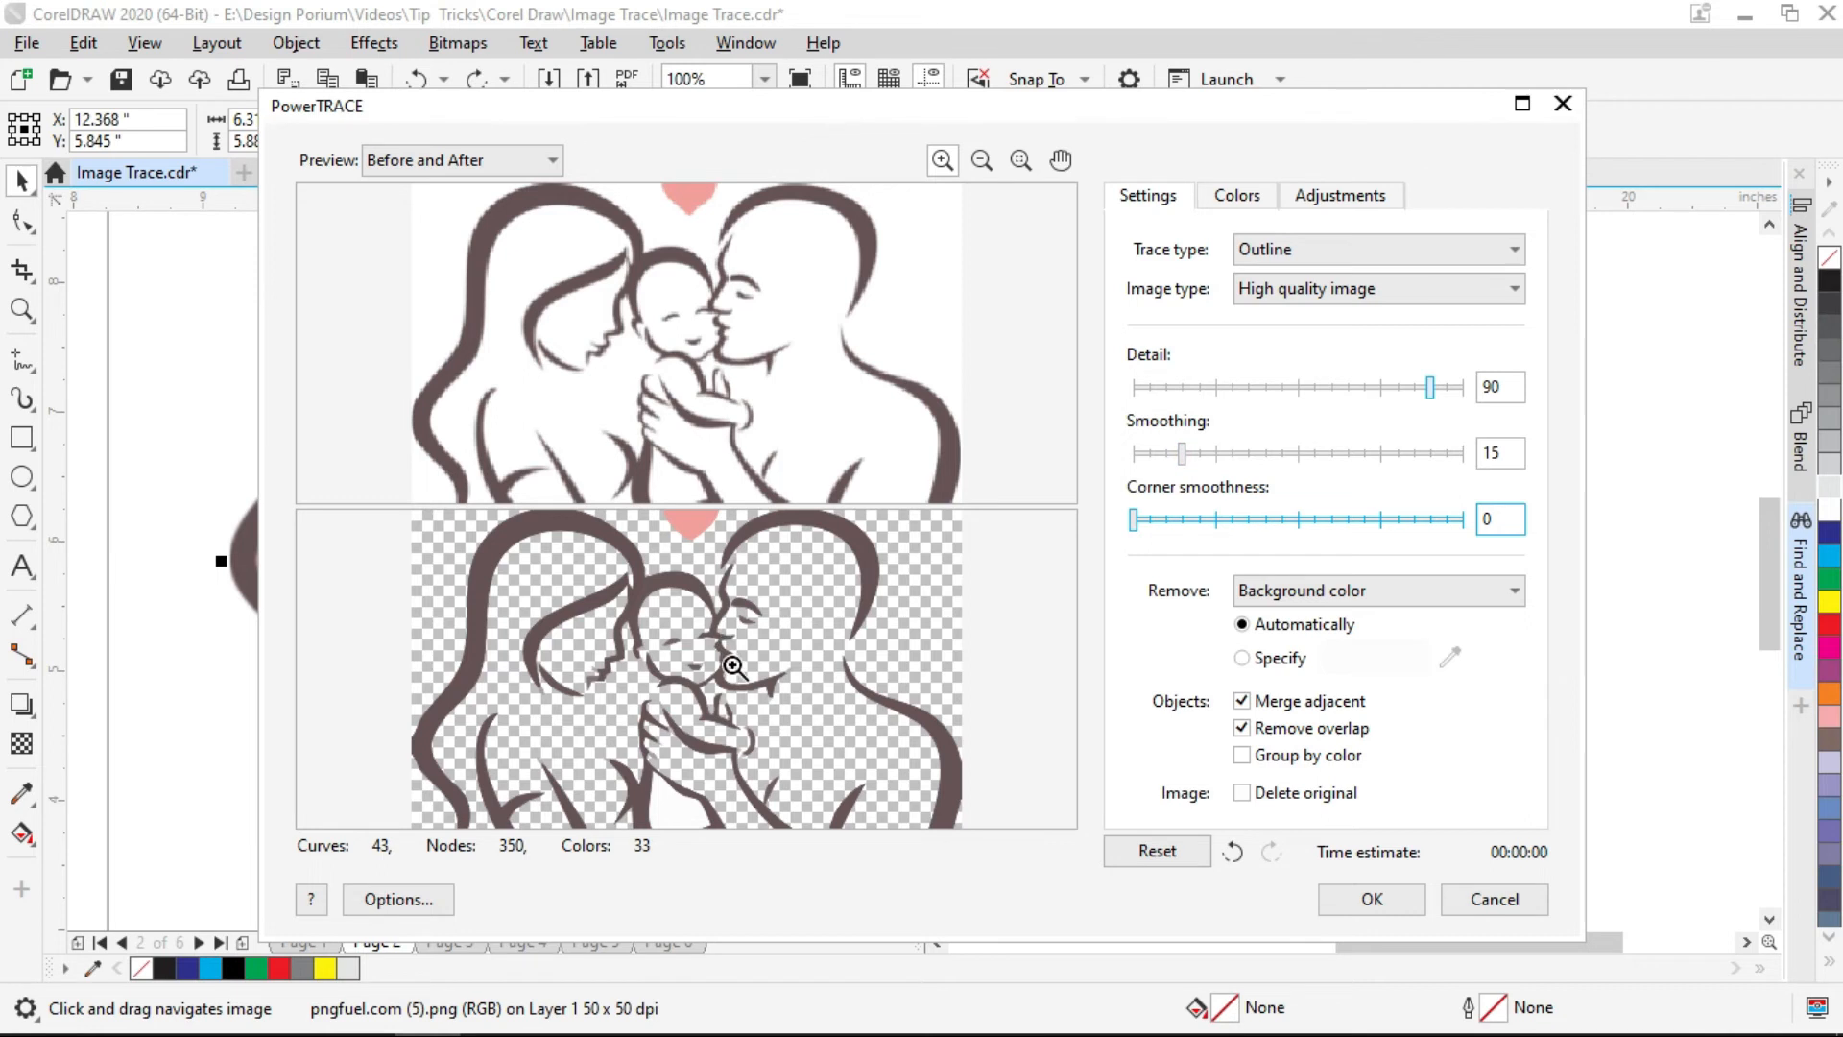
{"action": "left_click", "coordinate": [1060, 159]}
{"action": "left_click_drag", "start_coordinate": [804, 597], "coordinate": [815, 765]}
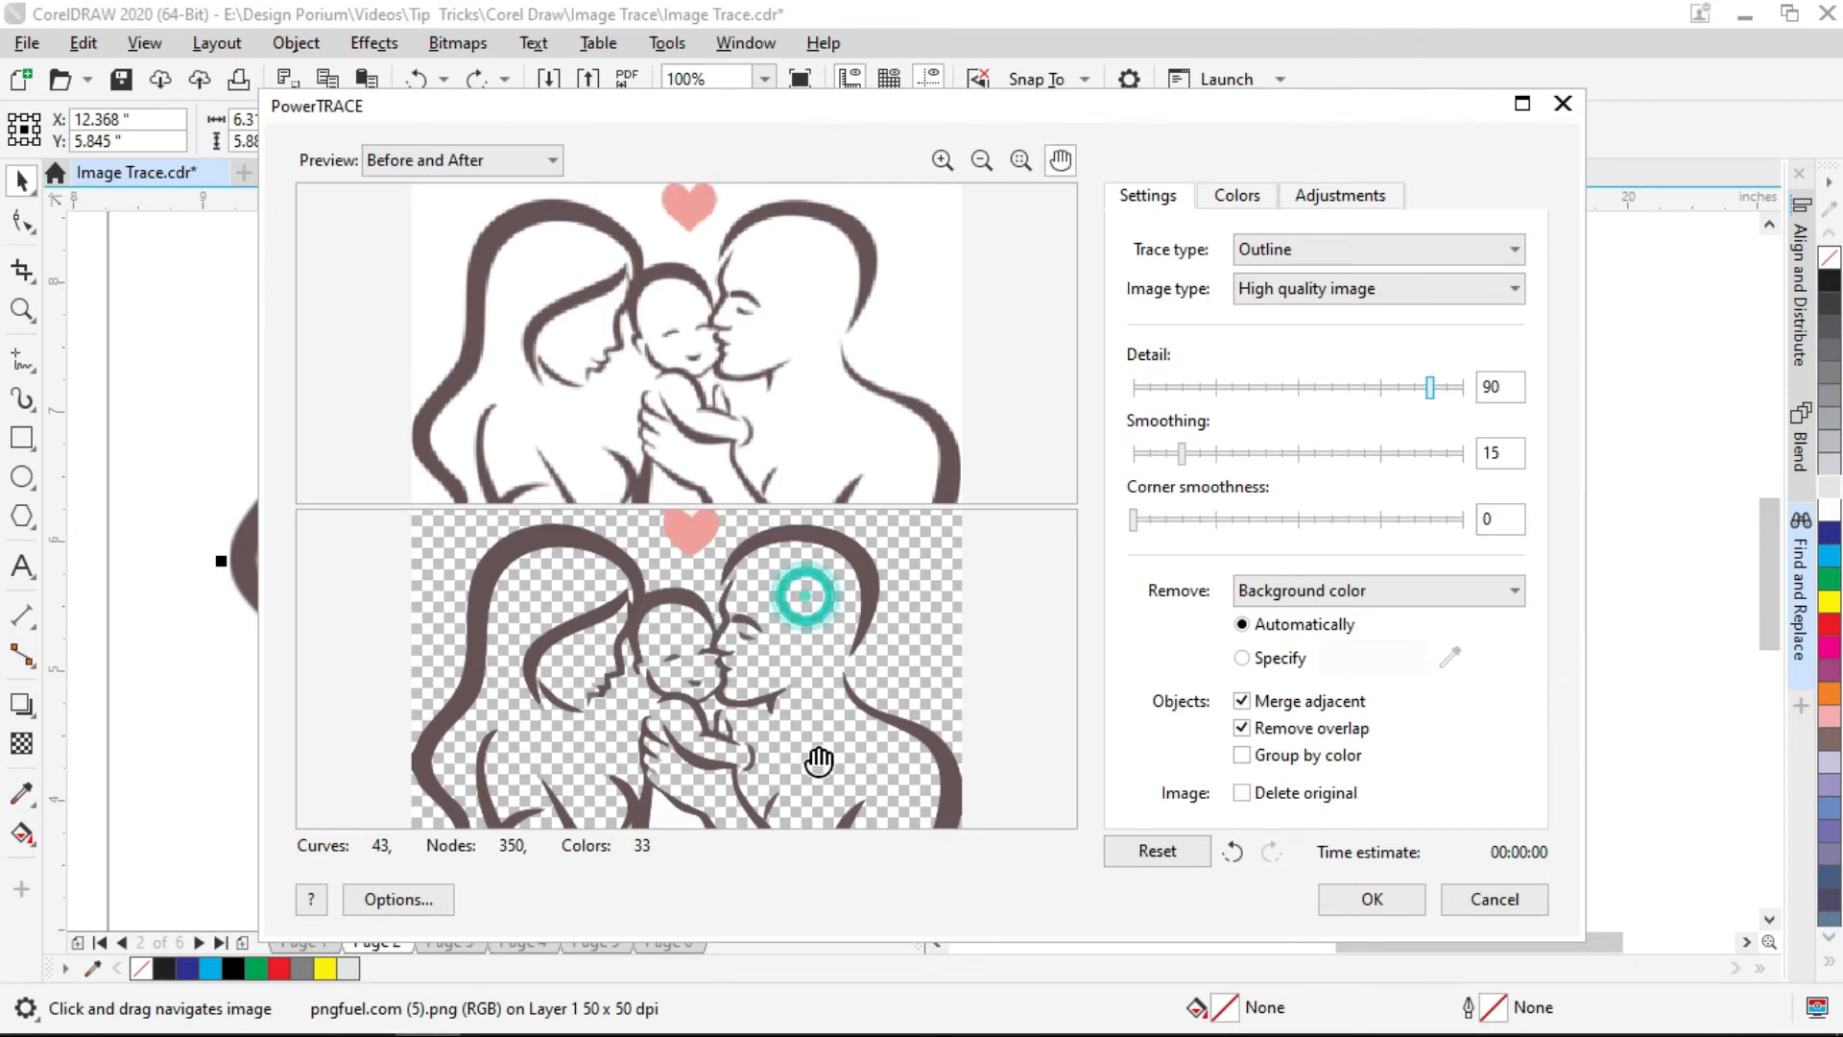
- Set the smoothing to 10 and apply the trace
{"action": "double_click", "coordinate": [1509, 443]}
{"action": "type", "text": "10"}
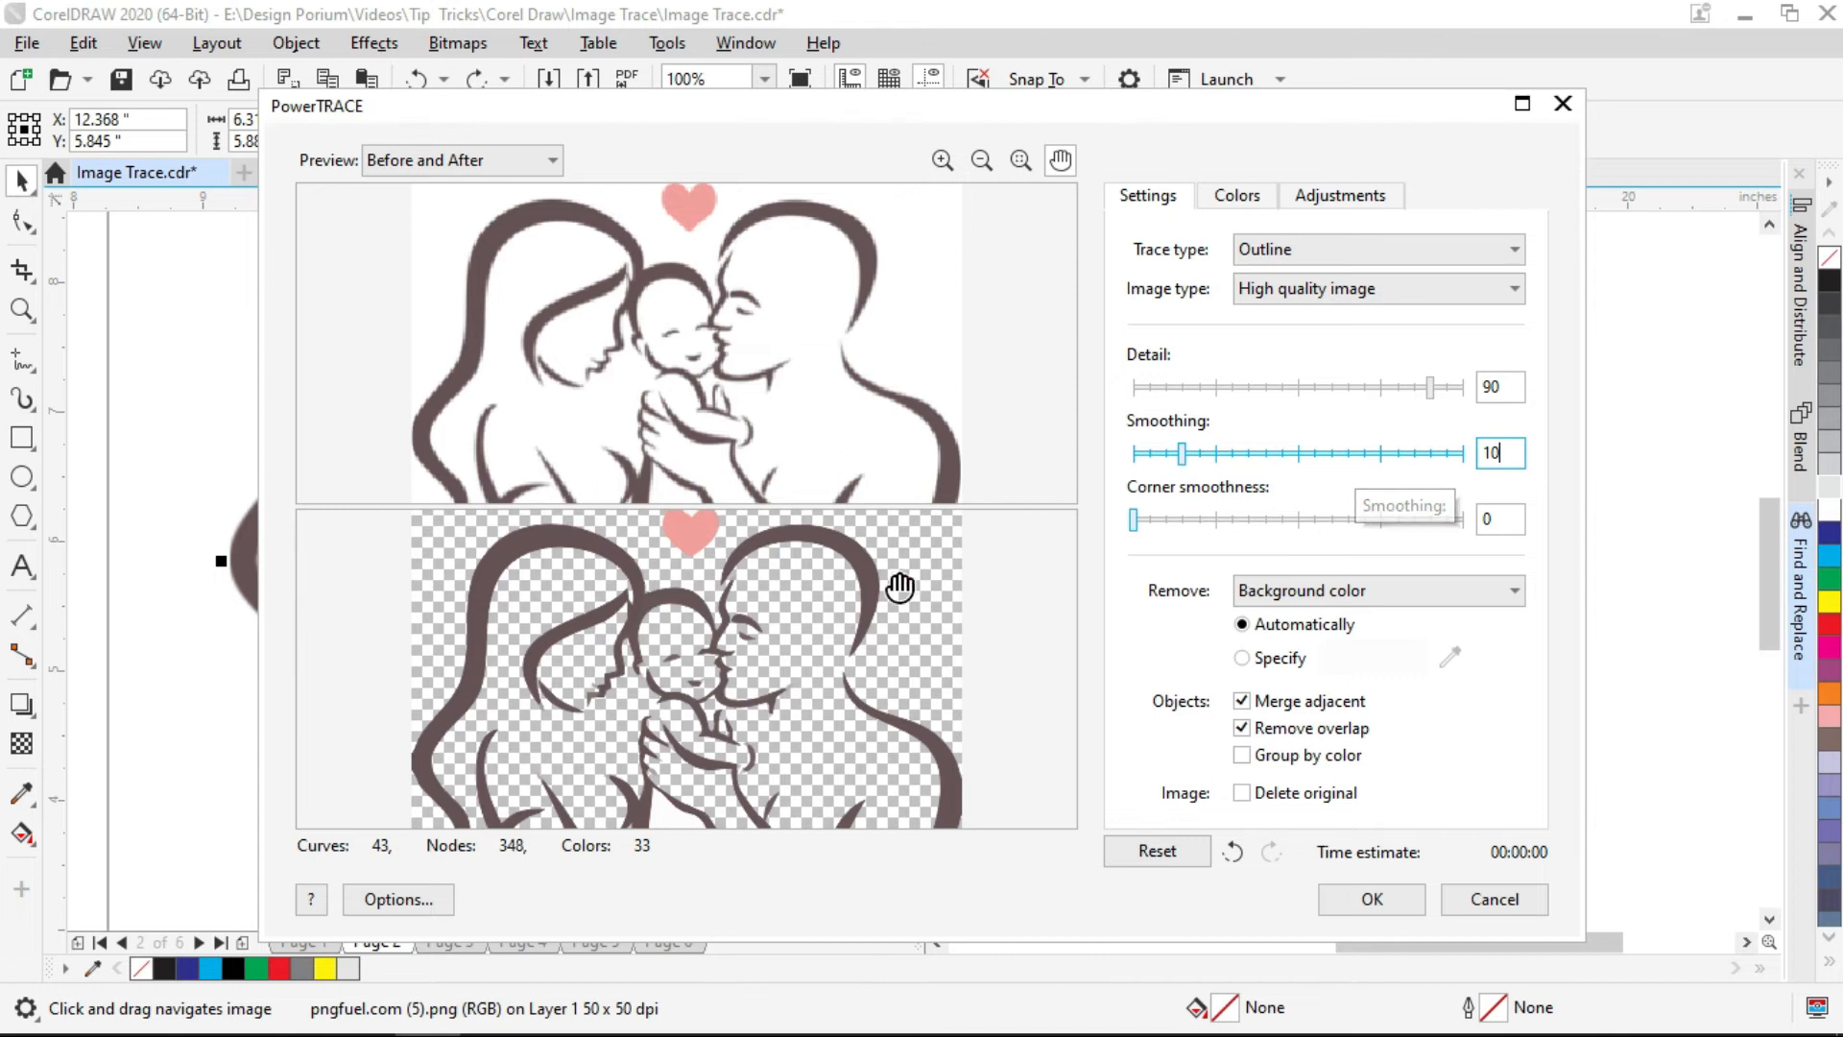
{"action": "left_click", "coordinate": [1355, 898]}
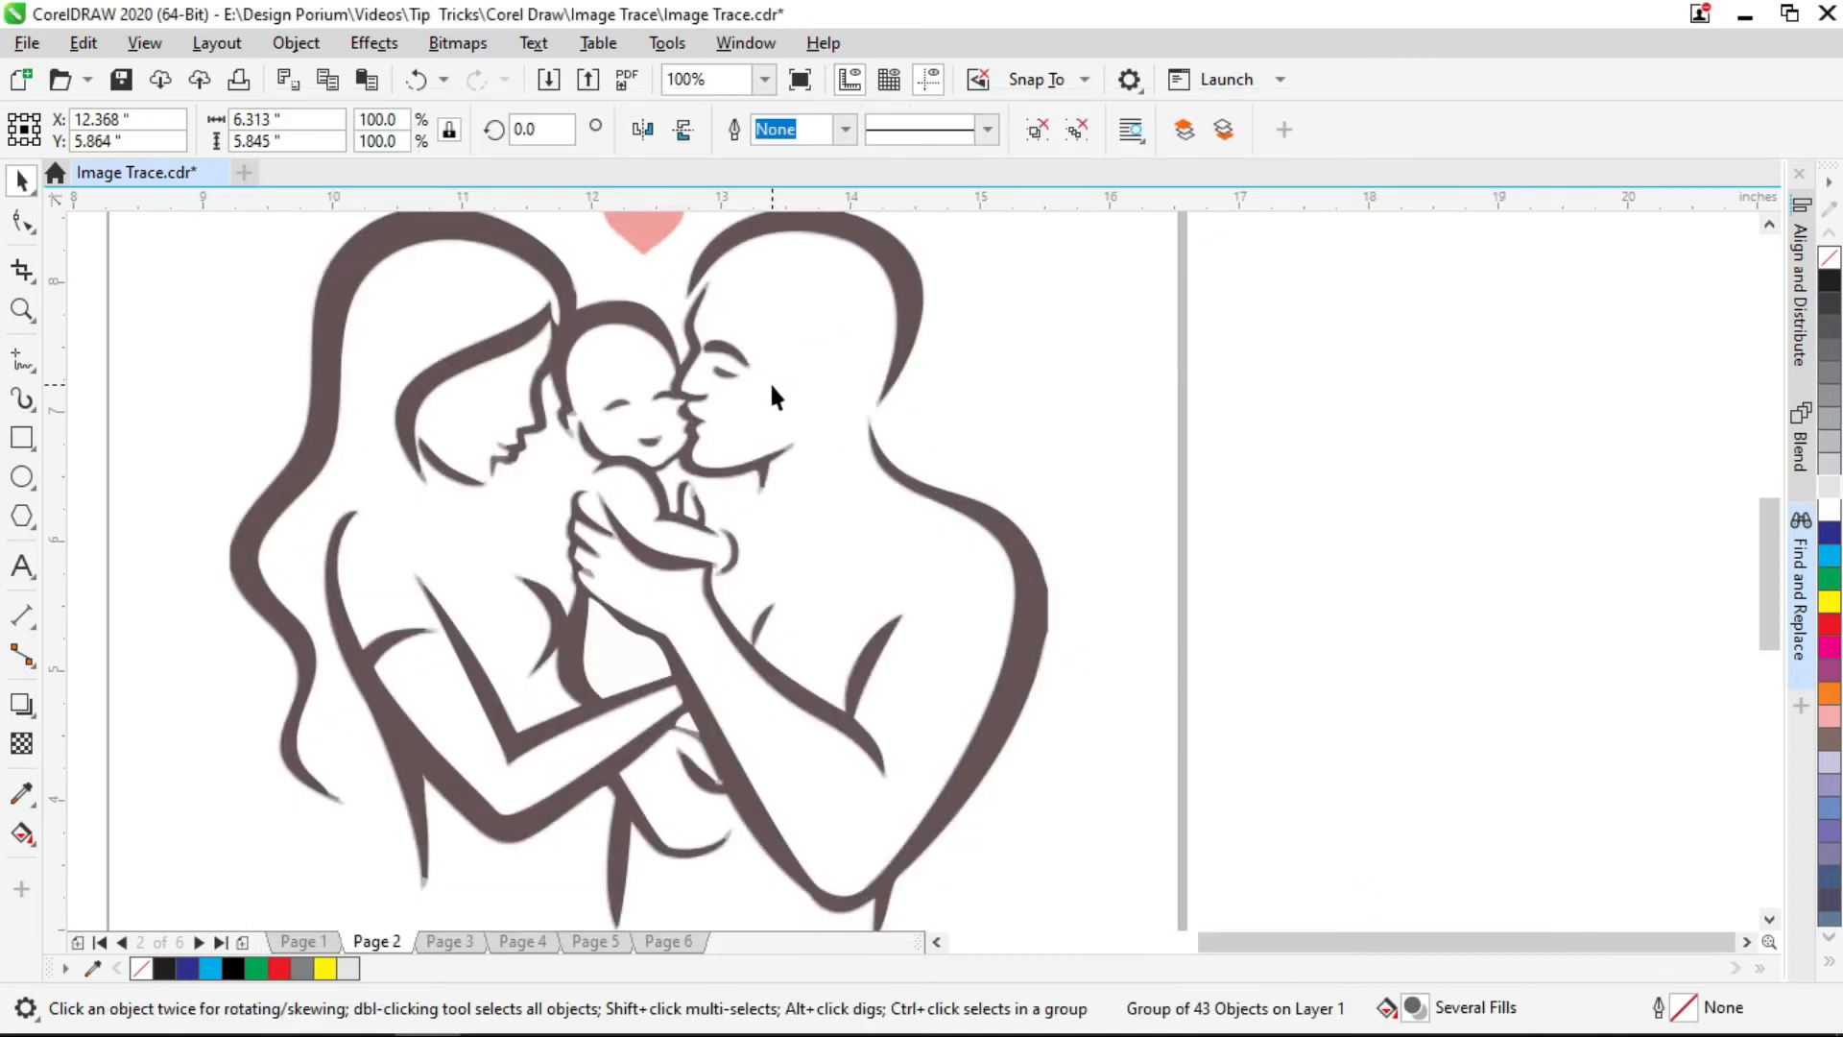
- Move the traced family off the page beside the 50 DPI bitmap and deselect it
{"action": "scroll", "coordinate": [769, 380], "scroll_direction": "down", "scroll_amount": 2}
{"action": "mouse_move", "coordinate": [844, 327]}
{"action": "left_mouse_down"}
{"action": "mouse_move", "coordinate": [1210, 355]}
{"action": "mouse_move", "coordinate": [1363, 346]}
{"action": "left_mouse_up"}
{"action": "left_click", "coordinate": [1500, 380]}
- Compare the traced family's edges, faces and hands with the 50 DPI bitmap beside it
{"action": "scroll", "coordinate": [1154, 336], "scroll_direction": "up", "scroll_amount": 2}
{"action": "scroll", "coordinate": [1231, 377], "scroll_direction": "up", "scroll_amount": 2}
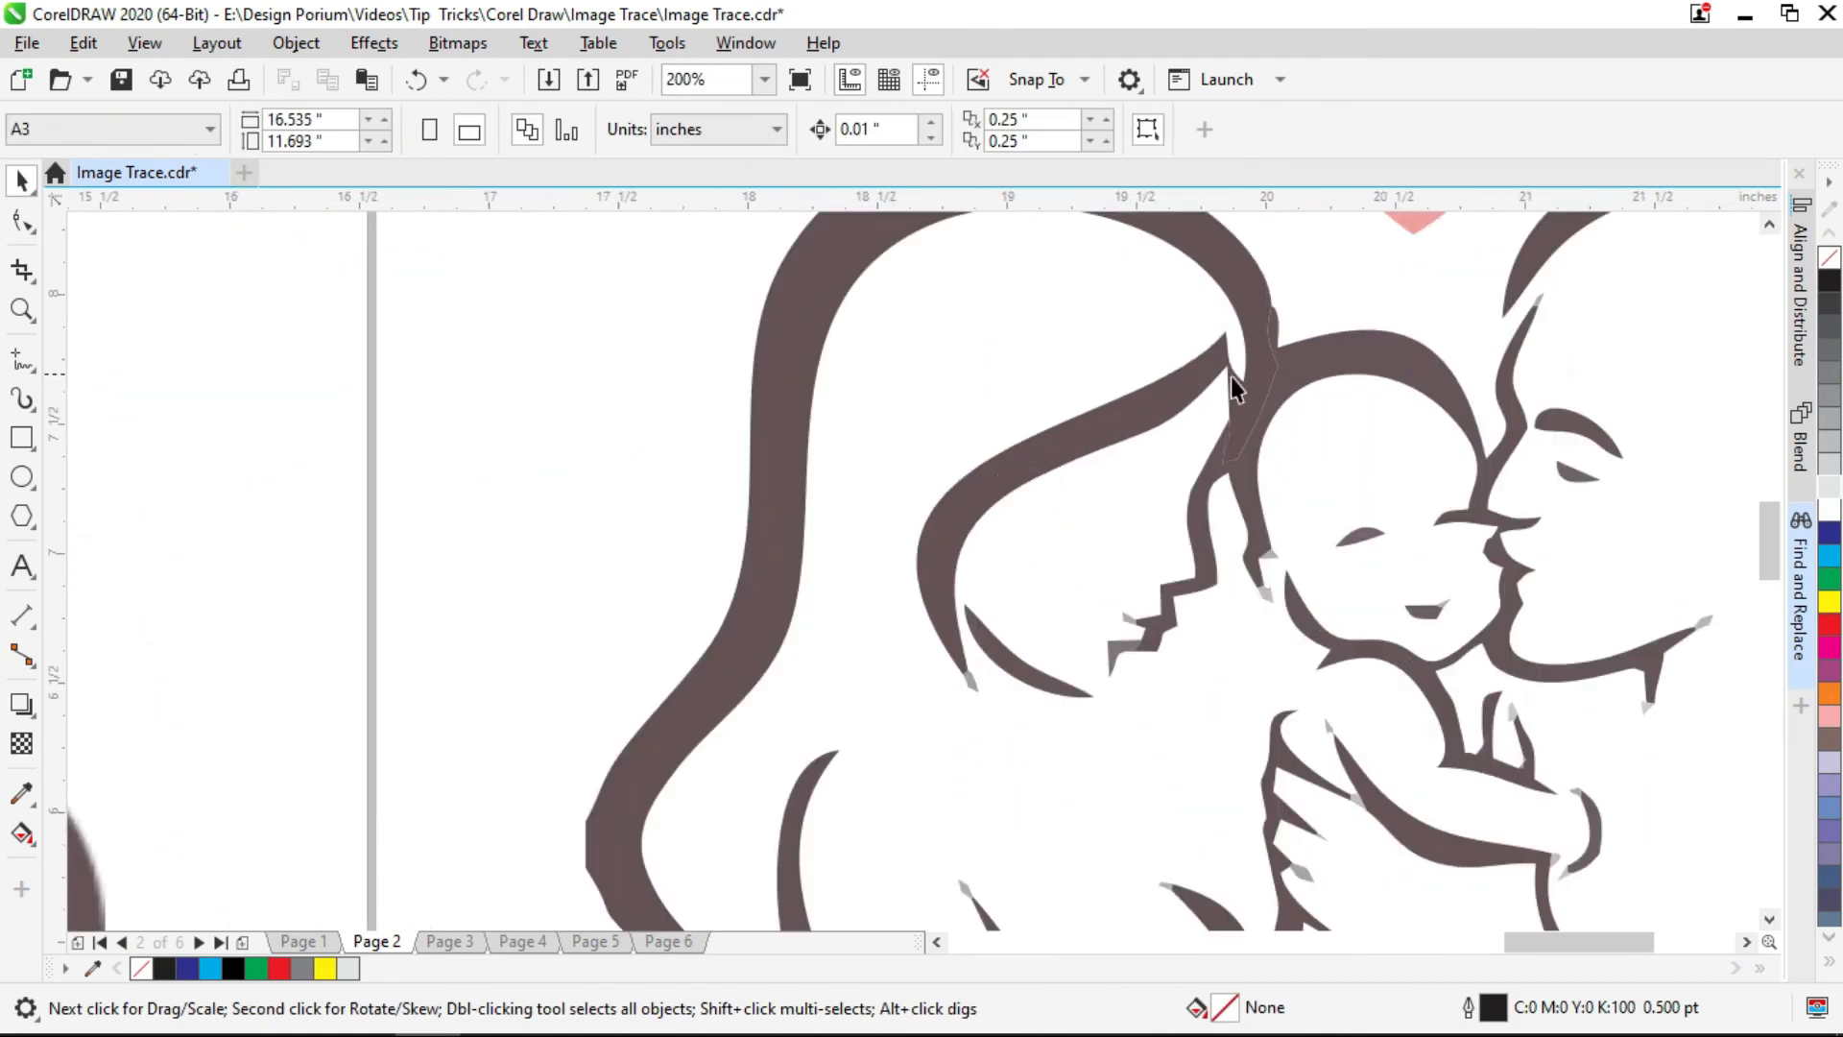
{"action": "scroll", "coordinate": [1258, 458], "scroll_direction": "down", "scroll_amount": 2}
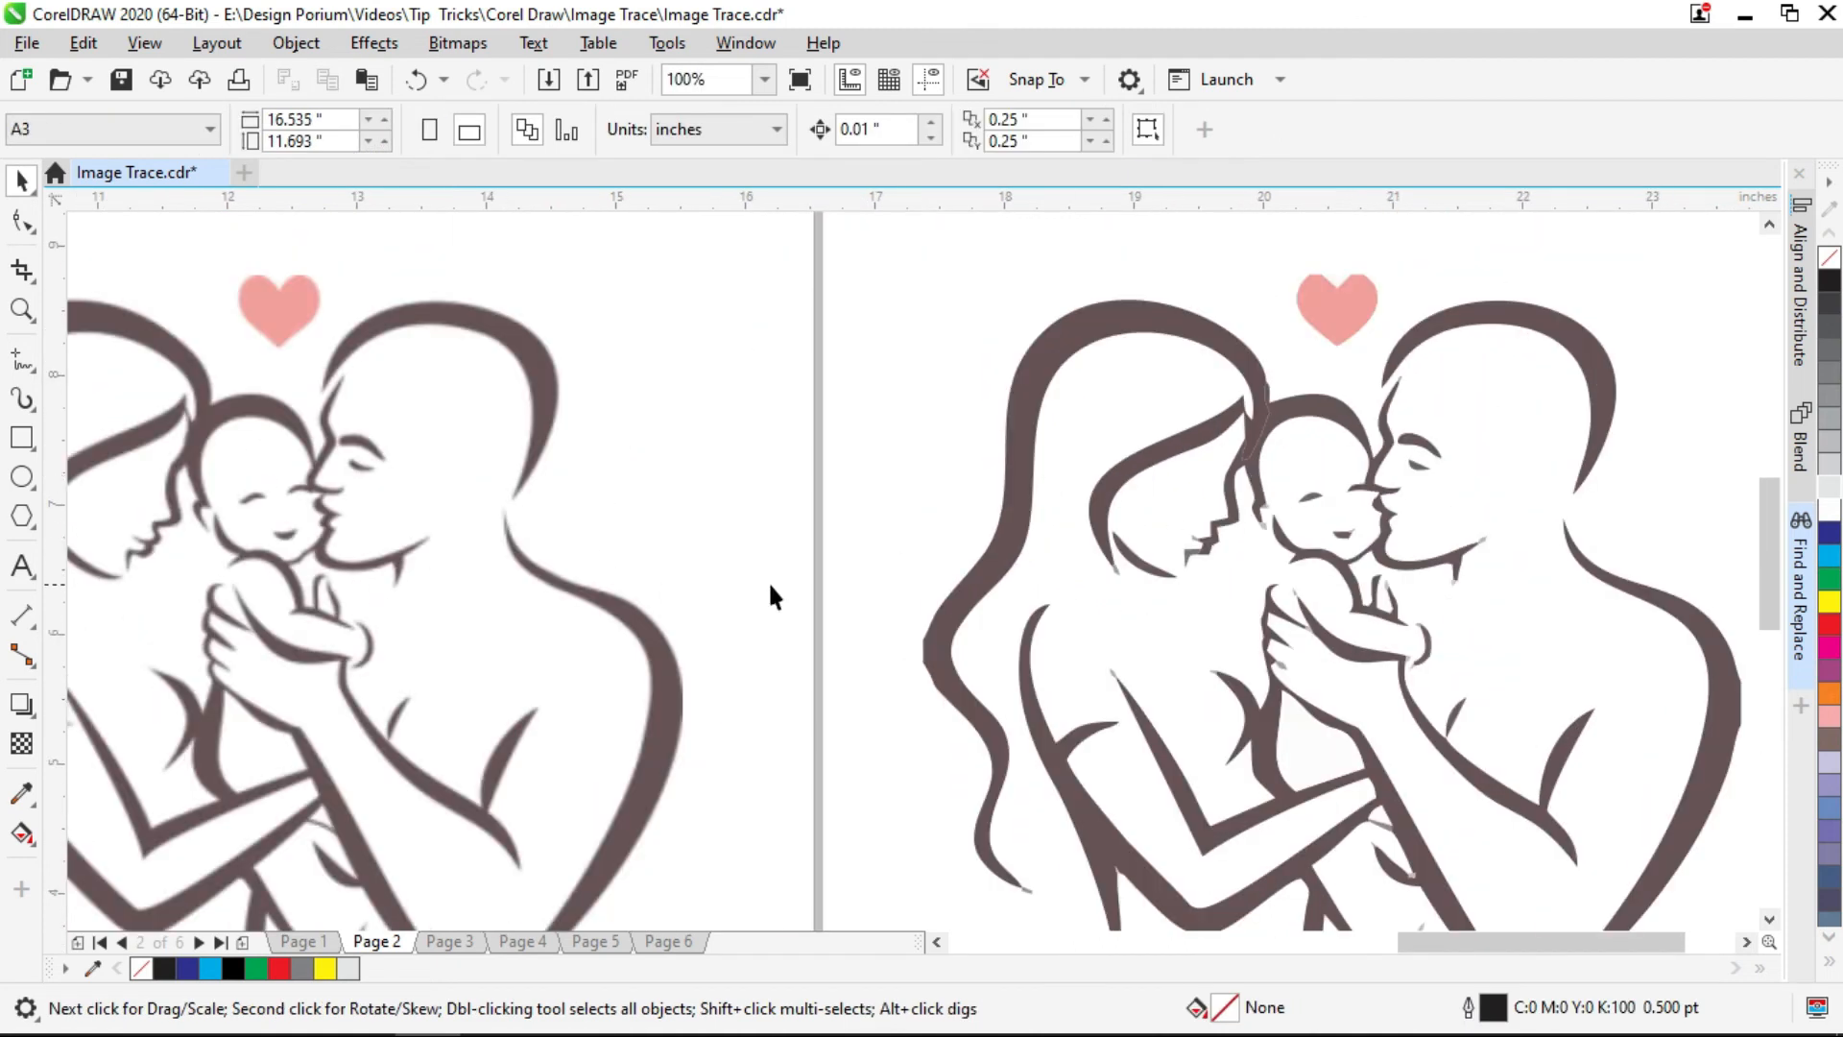
{"action": "scroll", "coordinate": [739, 562], "scroll_direction": "left", "scroll_amount": 2}
{"action": "scroll", "coordinate": [322, 450], "scroll_direction": "up", "scroll_amount": 4}
{"action": "scroll", "coordinate": [482, 490], "scroll_direction": "down", "scroll_amount": 4}
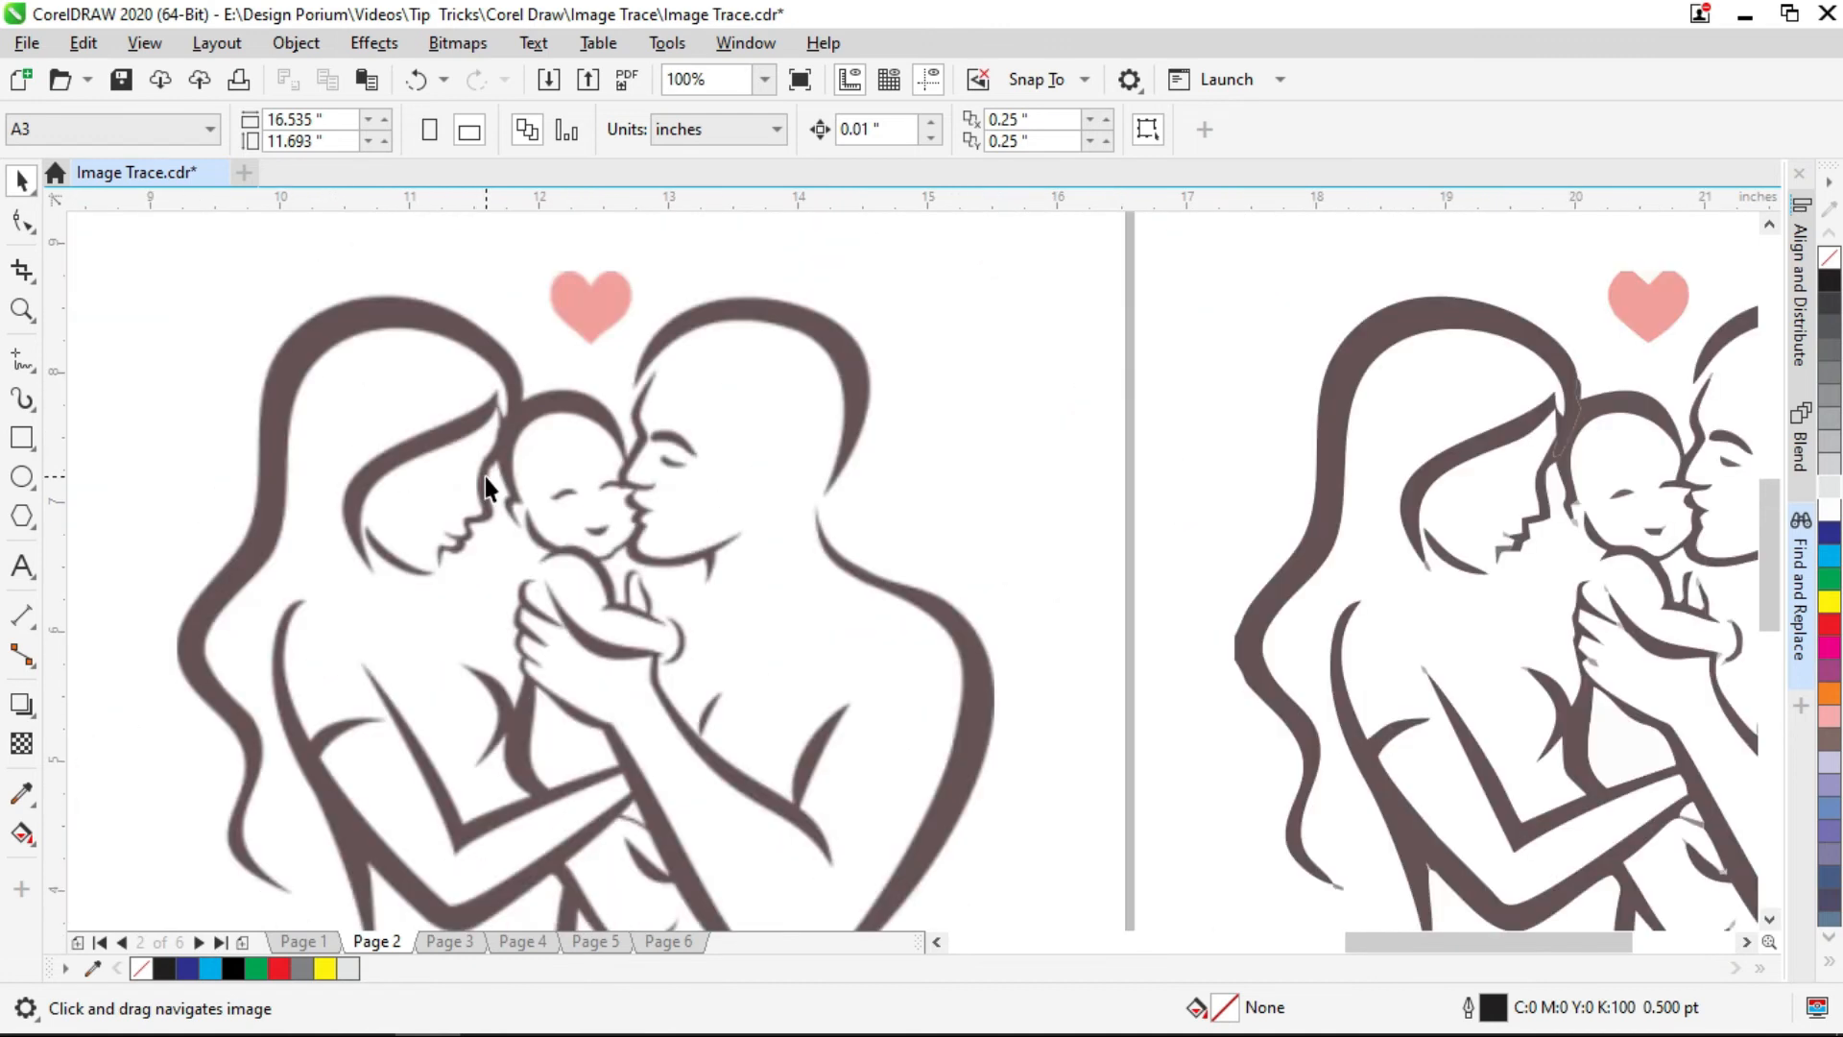
{"action": "scroll", "coordinate": [563, 429], "scroll_direction": "down", "scroll_amount": 2}
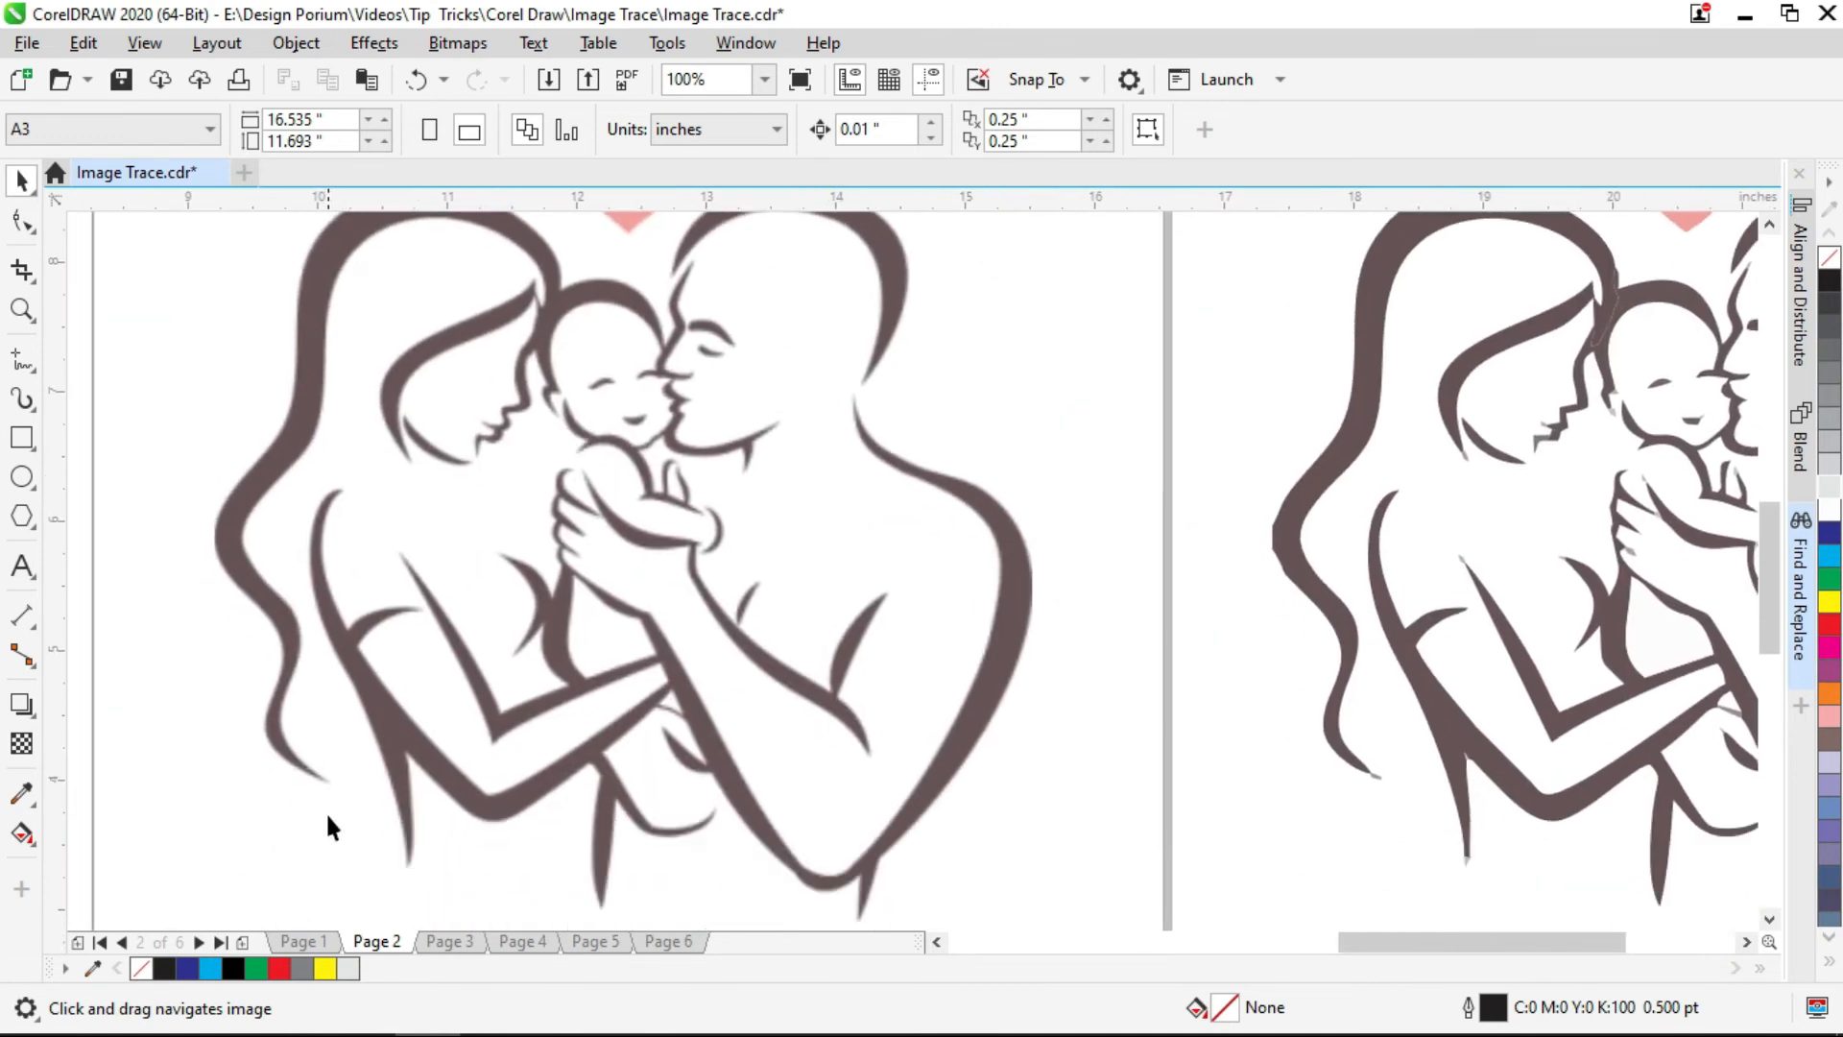
{"action": "scroll", "coordinate": [341, 713], "scroll_direction": "up", "scroll_amount": 1}
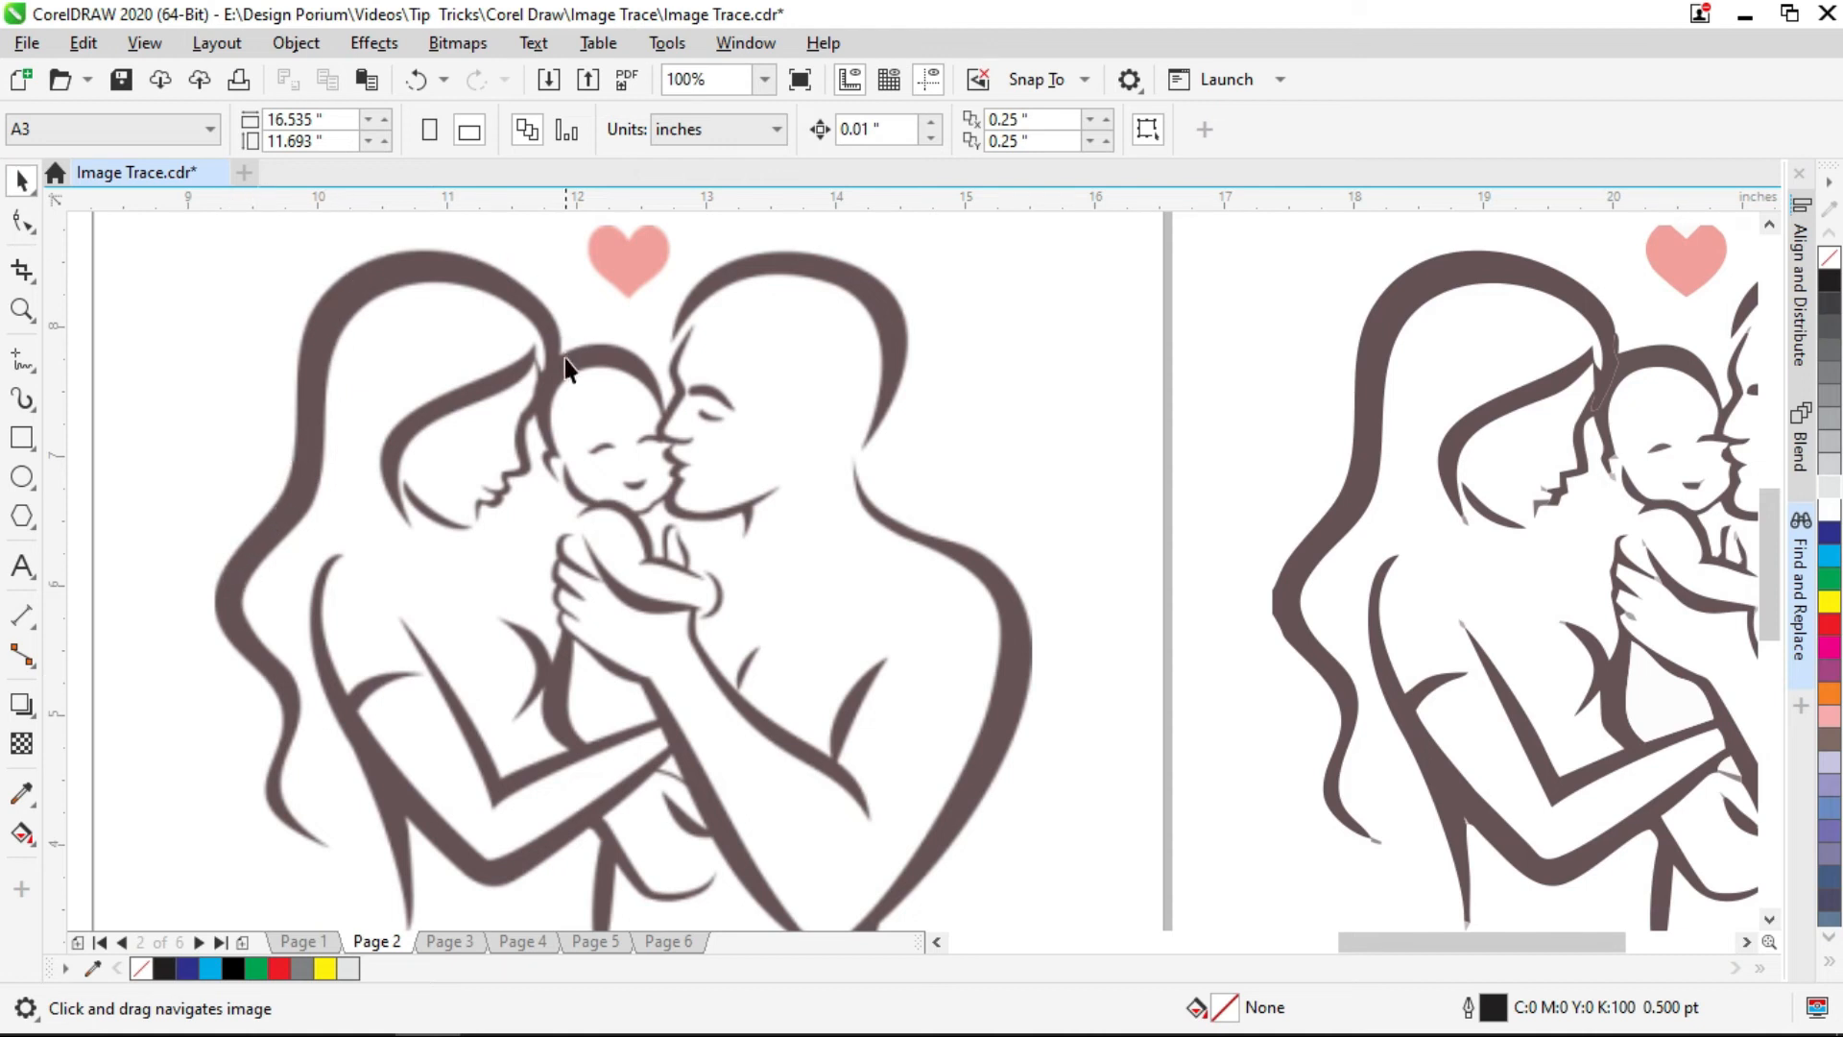
{"action": "scroll", "coordinate": [940, 403], "scroll_direction": "down", "scroll_amount": 2}
{"action": "scroll", "coordinate": [736, 514], "scroll_direction": "up", "scroll_amount": 2}
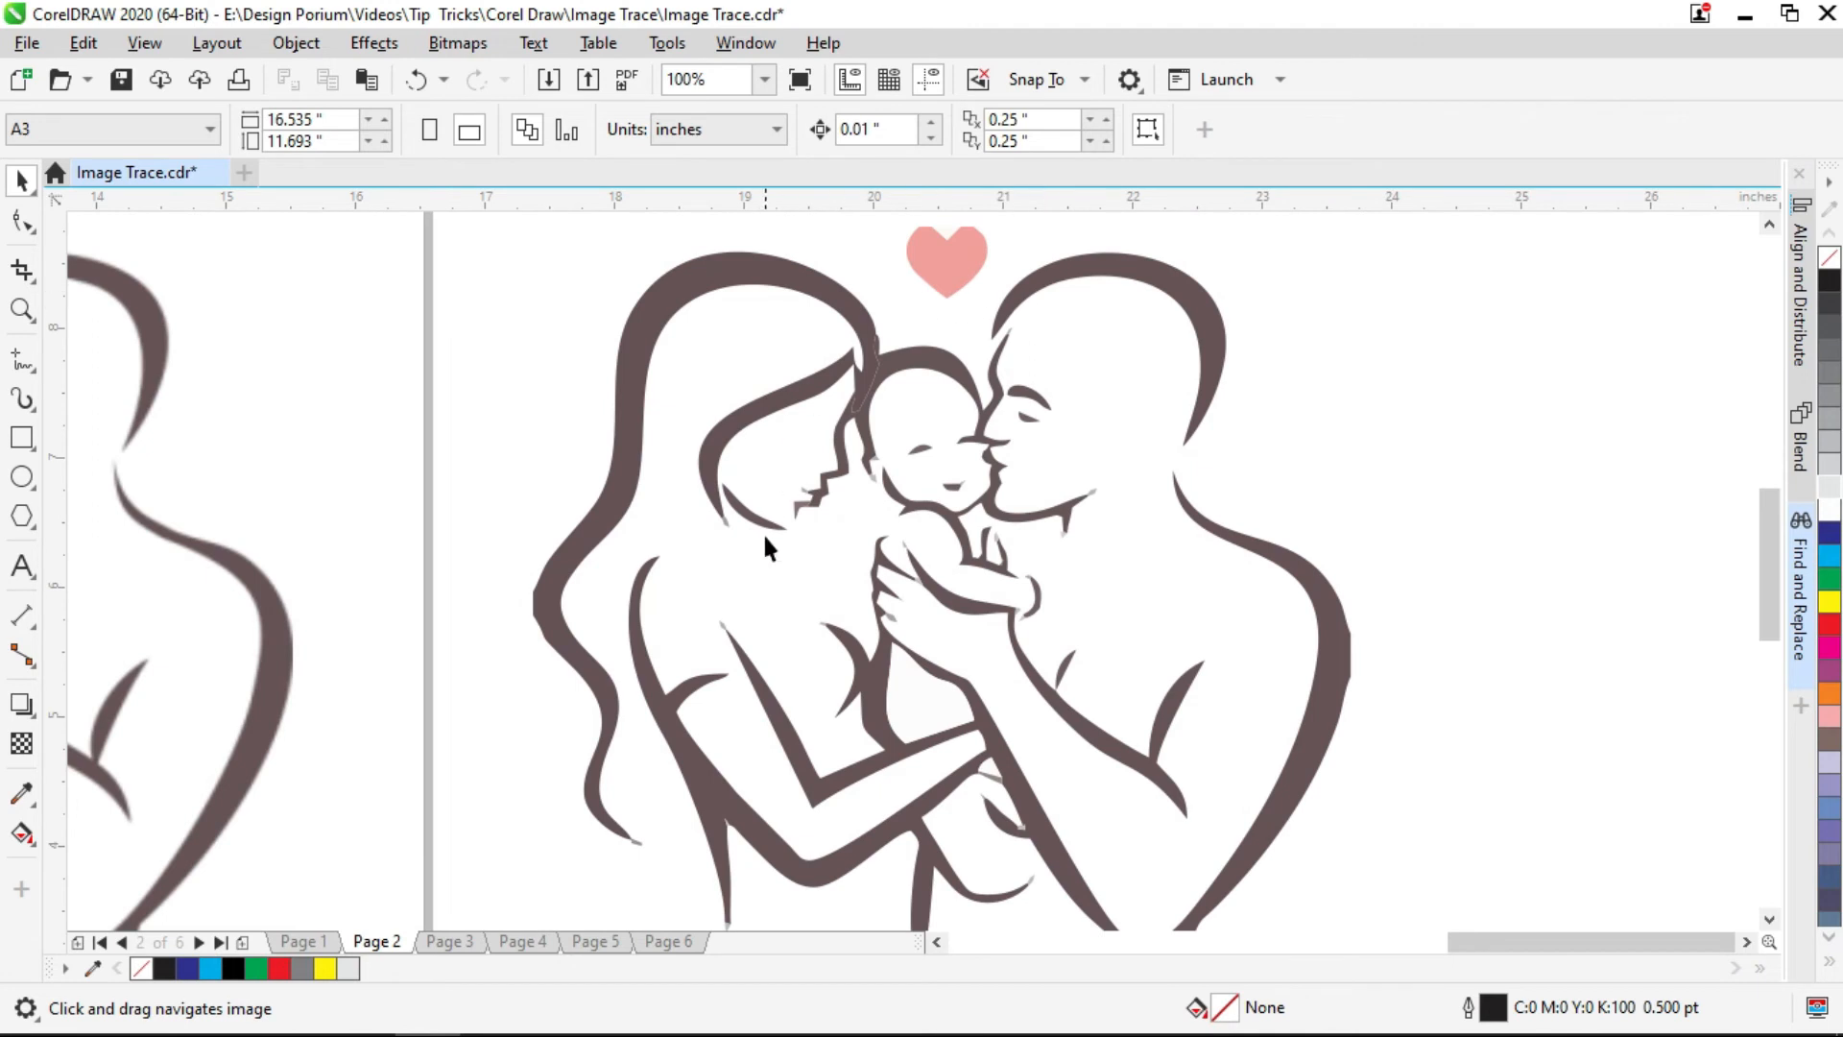
{"action": "left_click_drag", "start_coordinate": [1018, 578], "coordinate": [933, 534]}
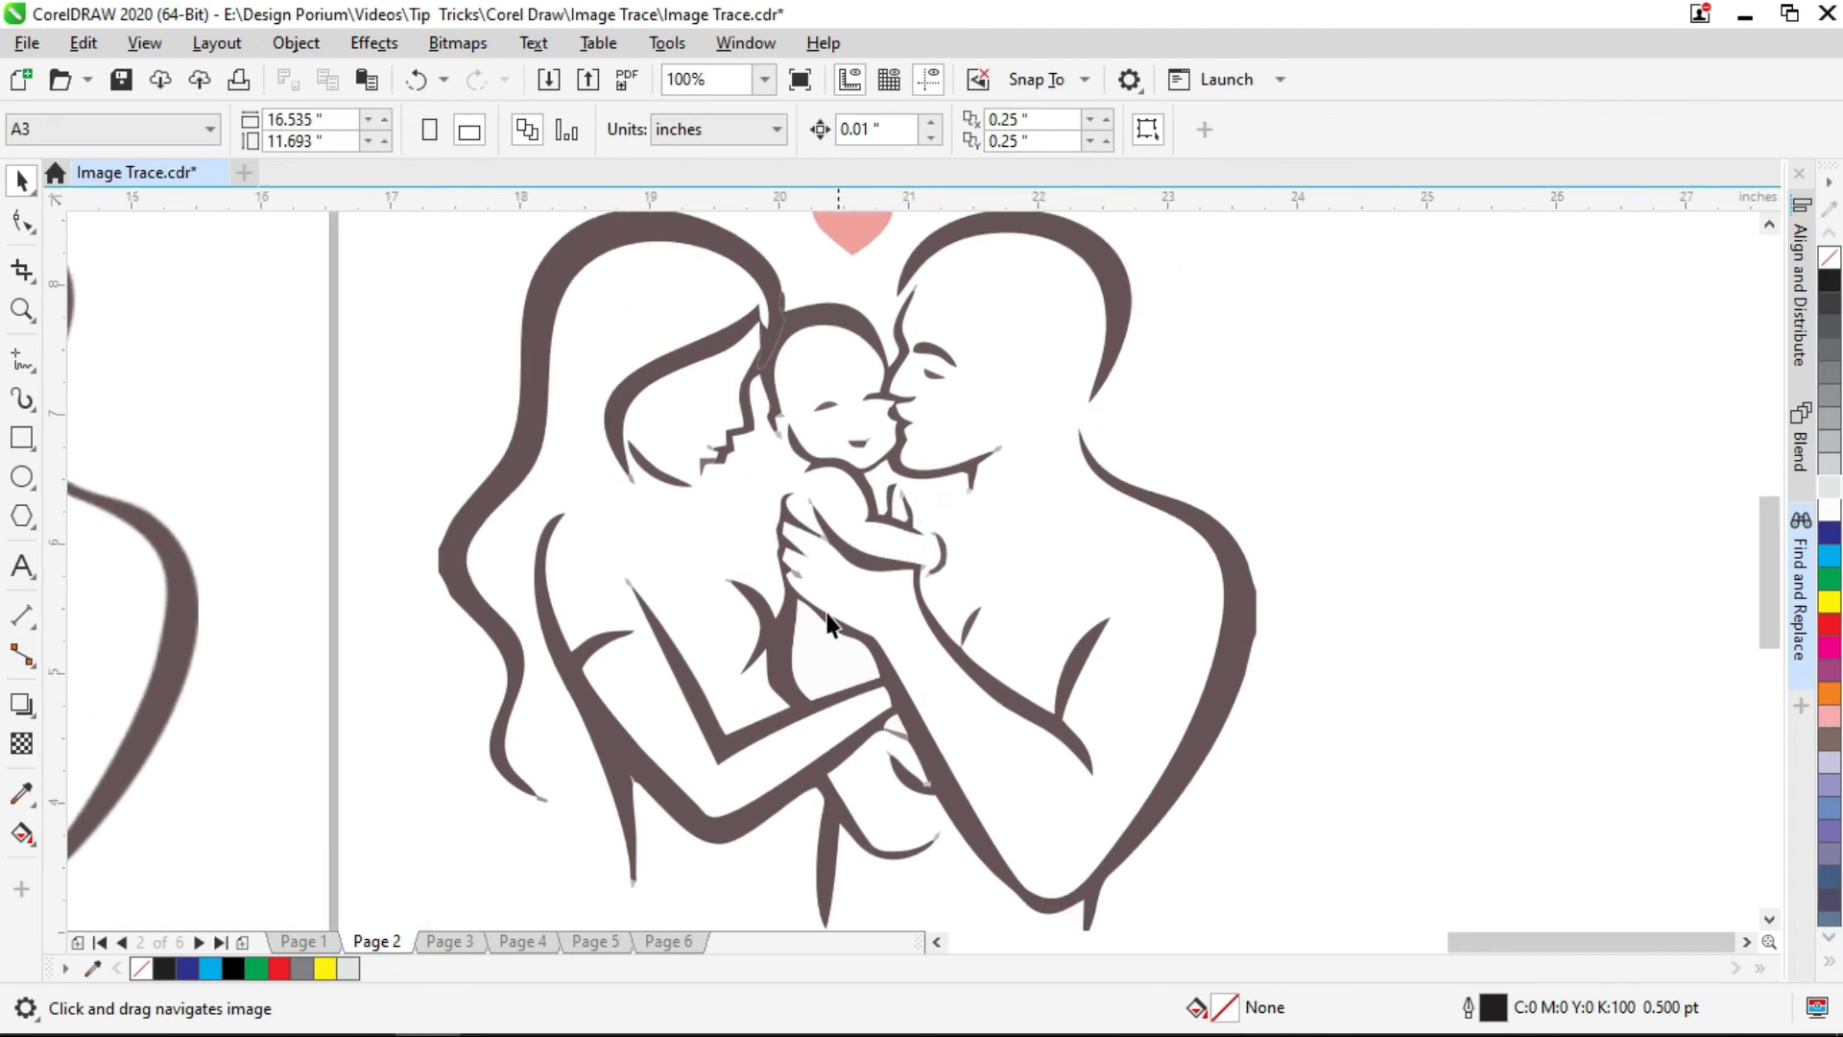
- Delete the small gray fragment between the fingers of the traced hand
{"action": "scroll", "coordinate": [828, 622], "scroll_direction": "up", "scroll_amount": 2}
{"action": "left_click", "coordinate": [785, 538]}
{"action": "scroll", "coordinate": [801, 555], "scroll_direction": "down", "scroll_amount": 1}
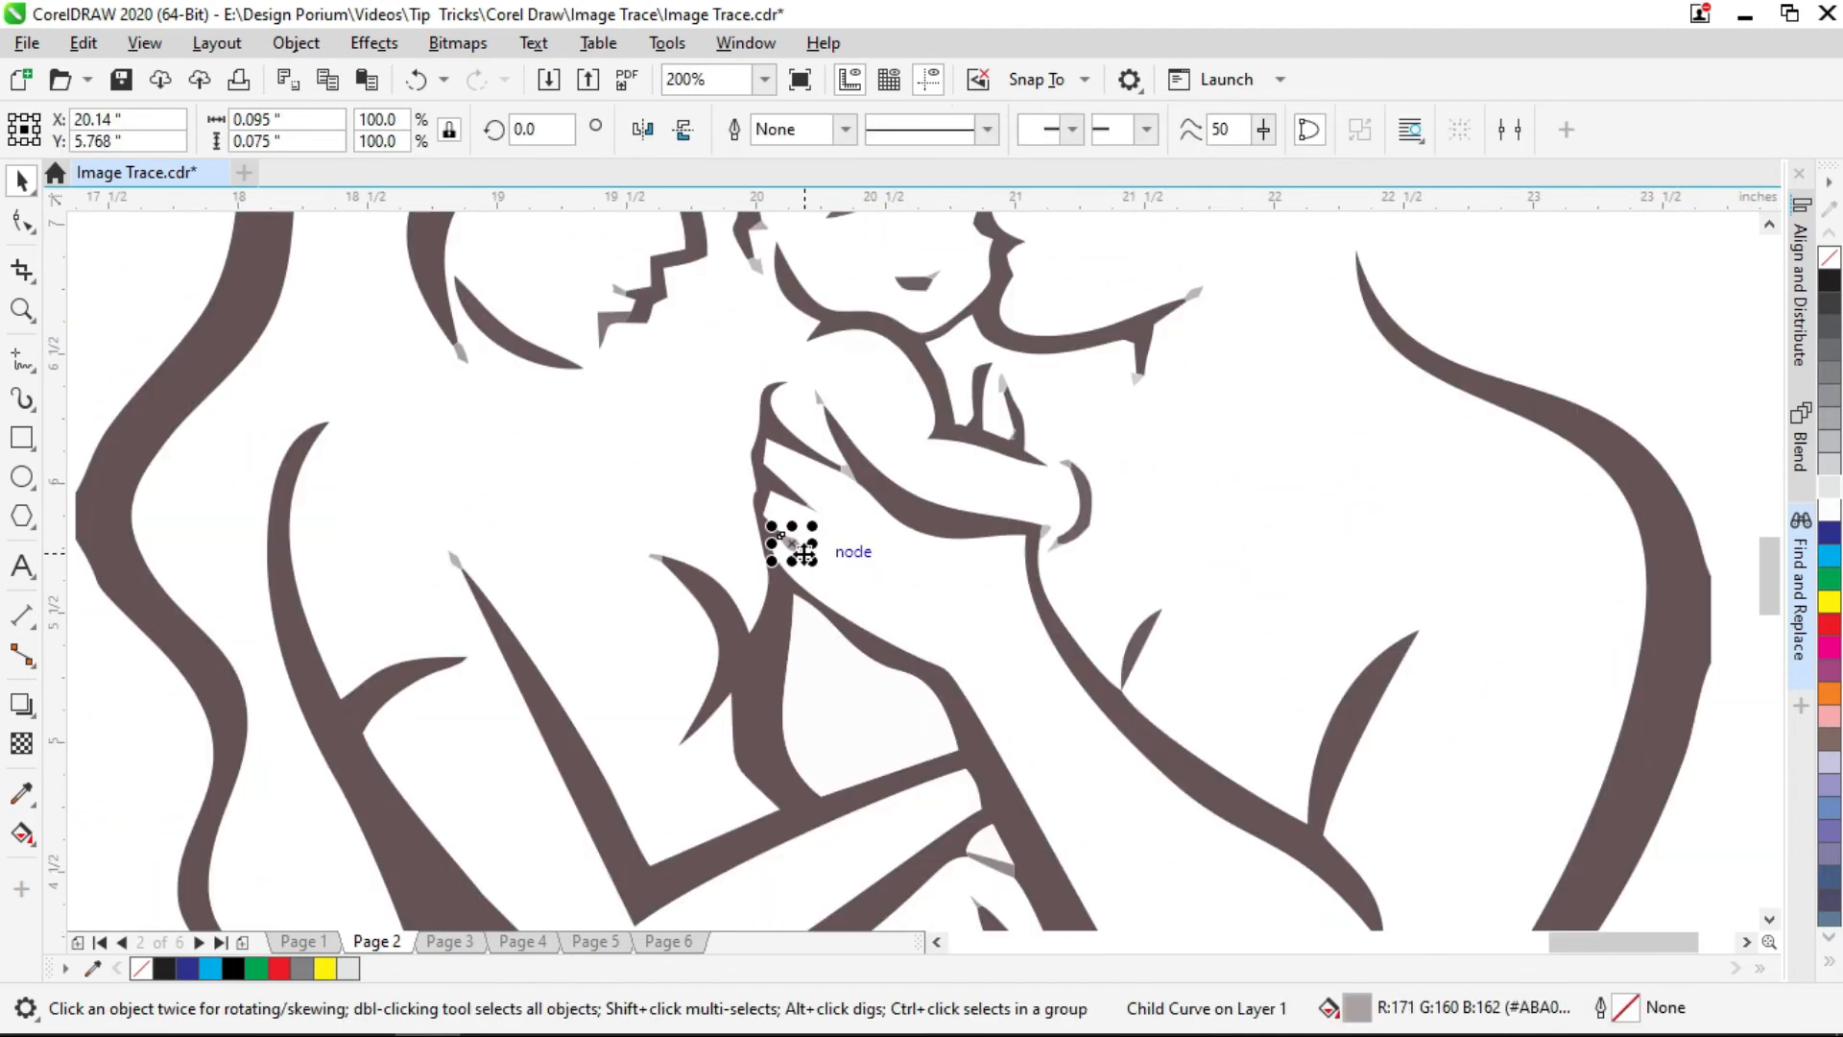
{"action": "key", "text": "Delete"}
- Select the traced family group and ungroup all its objects
{"action": "left_click", "coordinate": [847, 471], "text": "ctrl"}
{"action": "left_click", "coordinate": [875, 486]}
{"action": "left_click", "coordinate": [1074, 135]}
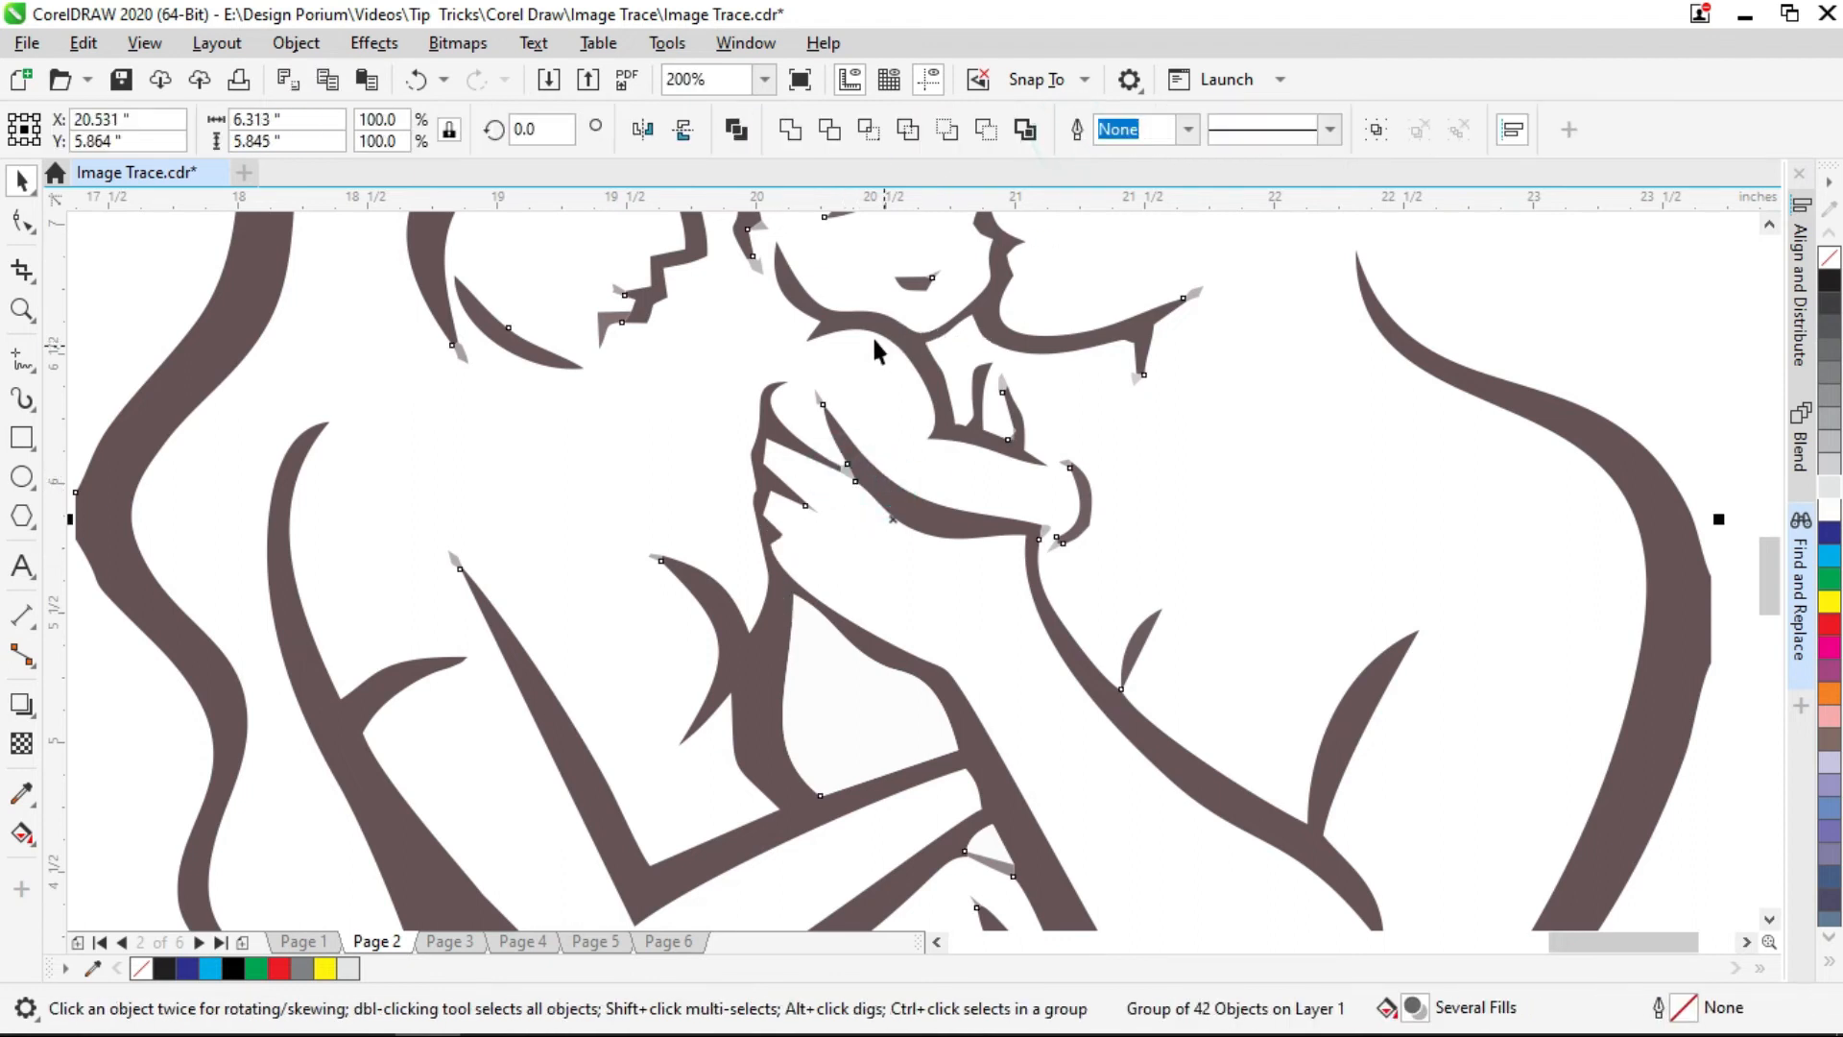
- Select the dark outline around the faces together with adjacent small fragments, weld them and deselect the result
{"action": "left_click_drag", "start_coordinate": [735, 348], "coordinate": [751, 426]}
{"action": "left_click", "coordinate": [602, 386]}
{"action": "scroll", "coordinate": [637, 373], "scroll_direction": "up", "scroll_amount": 2}
{"action": "left_click", "coordinate": [679, 394]}
{"action": "scroll", "coordinate": [783, 252], "scroll_direction": "down", "scroll_amount": 2}
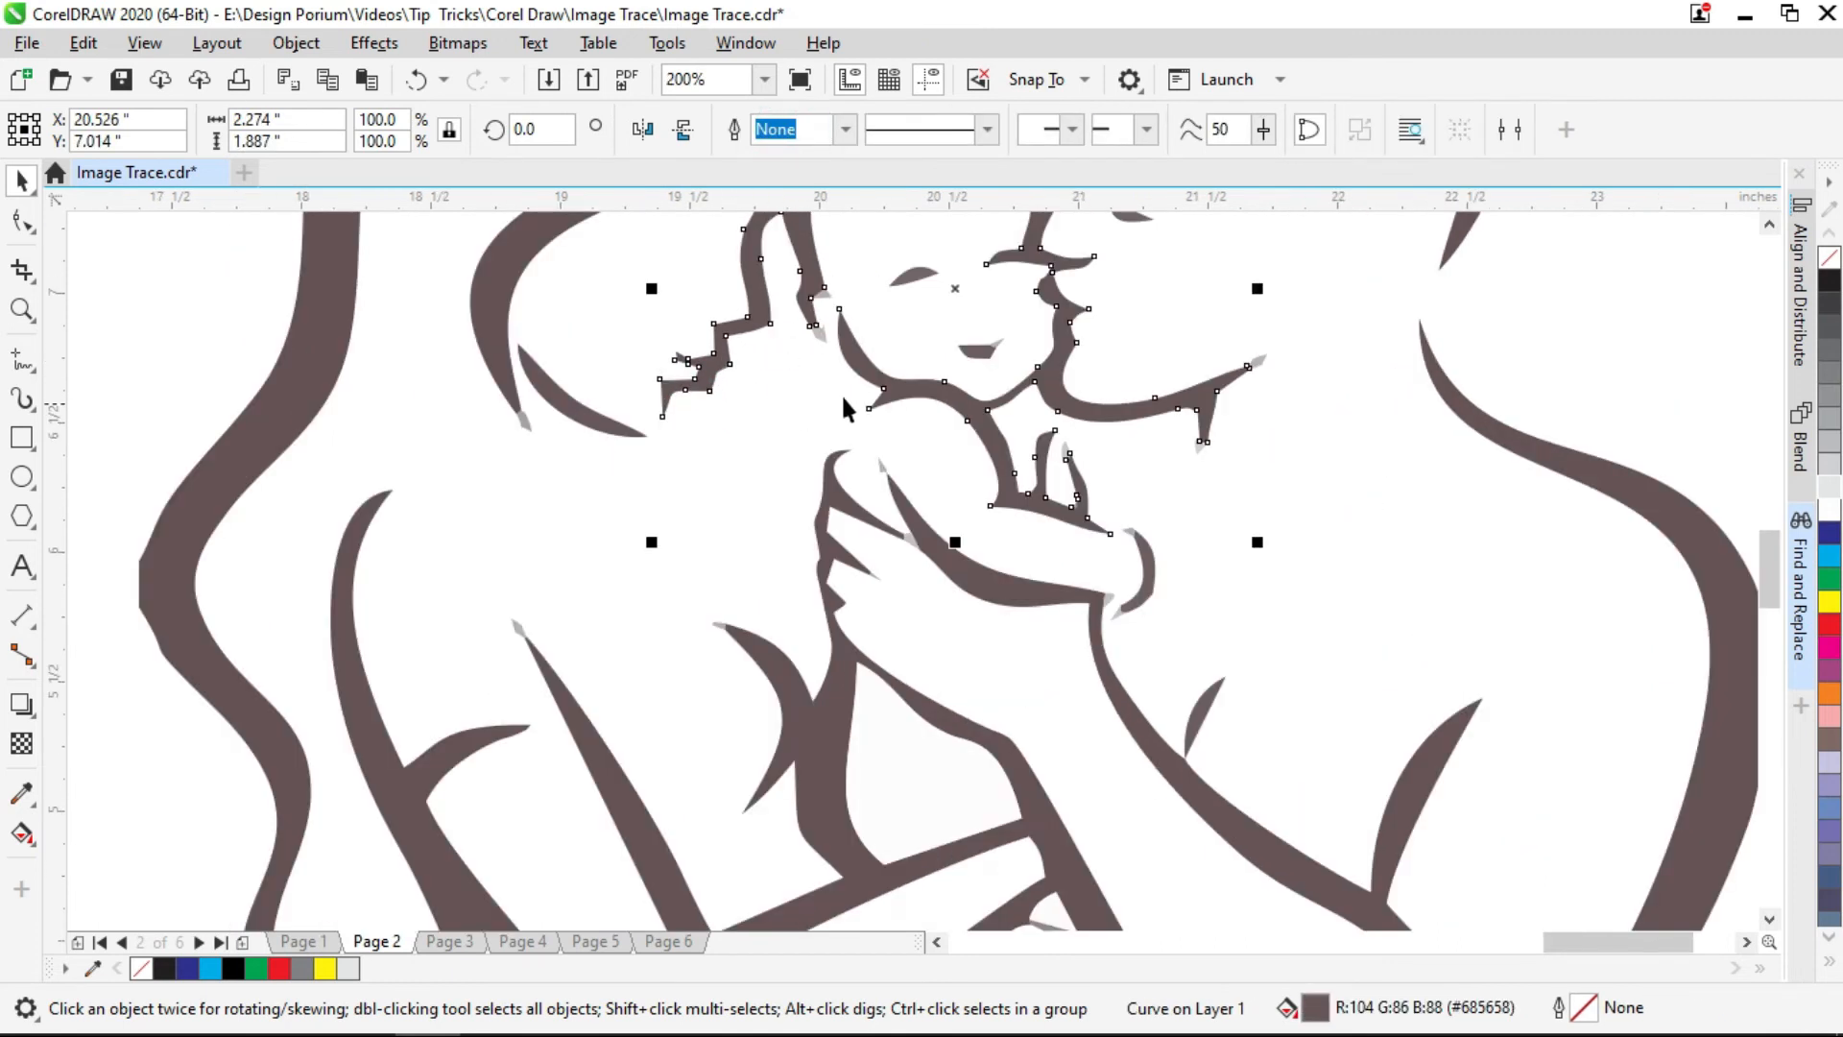
{"action": "left_click", "coordinate": [803, 434]}
{"action": "scroll", "coordinate": [802, 473], "scroll_direction": "down", "scroll_amount": 1}
{"action": "left_click", "coordinate": [802, 464], "text": "shift"}
{"action": "left_click", "coordinate": [794, 389], "text": "shift"}
{"action": "left_click", "coordinate": [794, 128]}
{"action": "left_click", "coordinate": [1211, 488]}
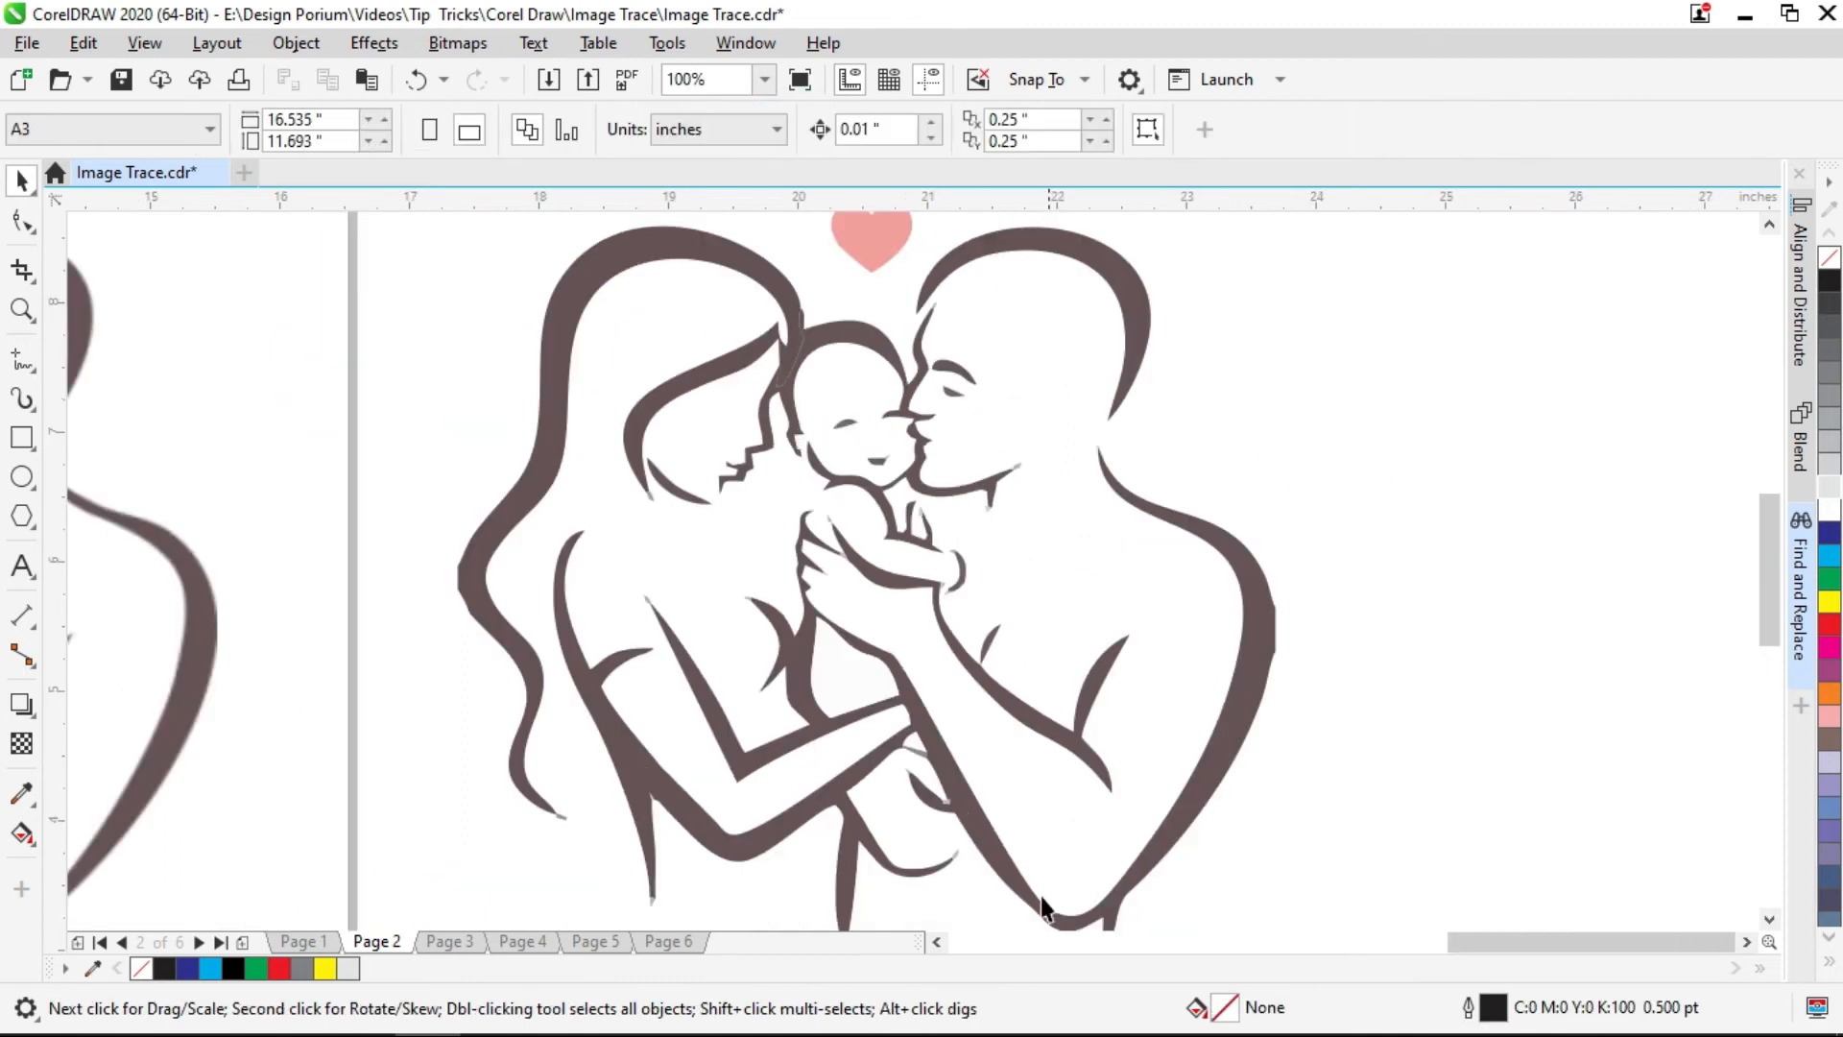
{"action": "left_click_drag", "start_coordinate": [1040, 913], "coordinate": [999, 677]}
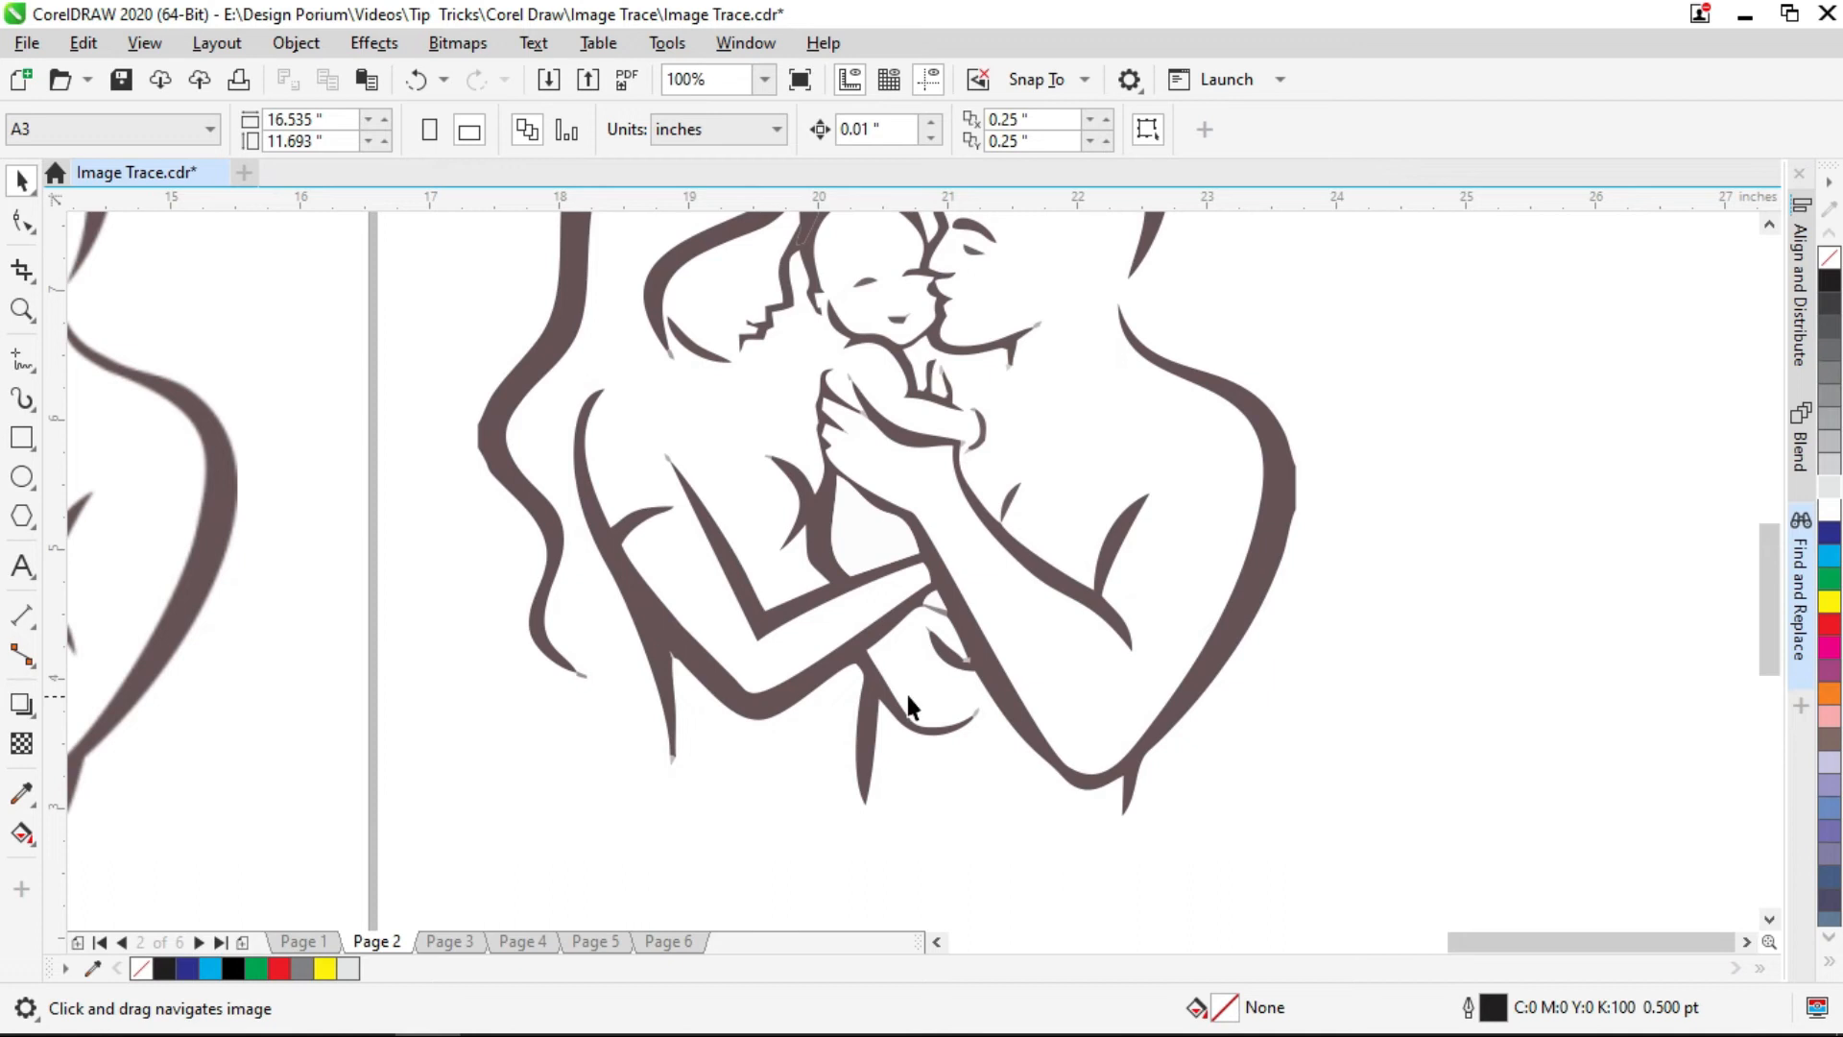
- Undo the recent edits to the traced family group until it is back over the 50 DPI bitmap, and deselect it
{"action": "scroll", "coordinate": [965, 682], "scroll_direction": "down", "scroll_amount": 1}
{"action": "left_click_drag", "start_coordinate": [676, 591], "coordinate": [746, 620]}
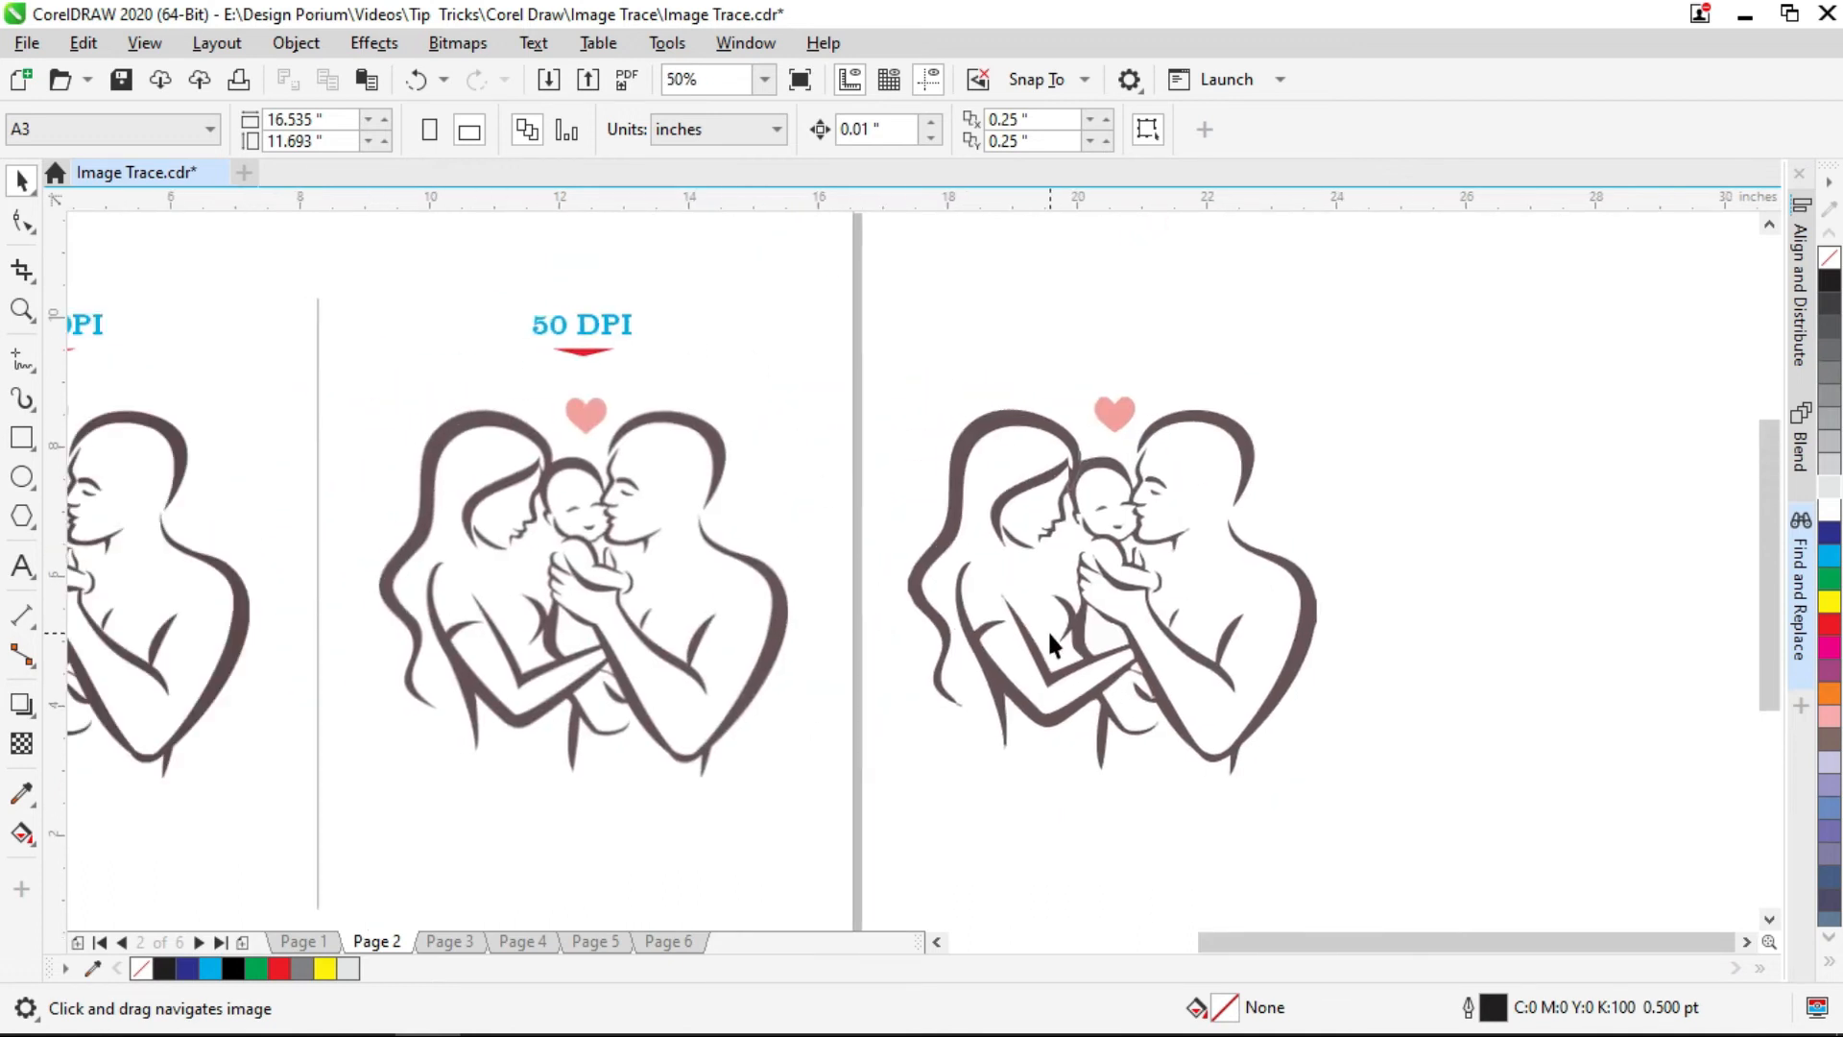
{"action": "key", "text": "ctrl+z"}
{"action": "key", "text": "ctrl+z"}
{"action": "key", "text": "ctrl+z"}
{"action": "key", "text": "ctrl+z"}
{"action": "key", "text": "ctrl+z"}
{"action": "left_click", "coordinate": [1287, 522]}
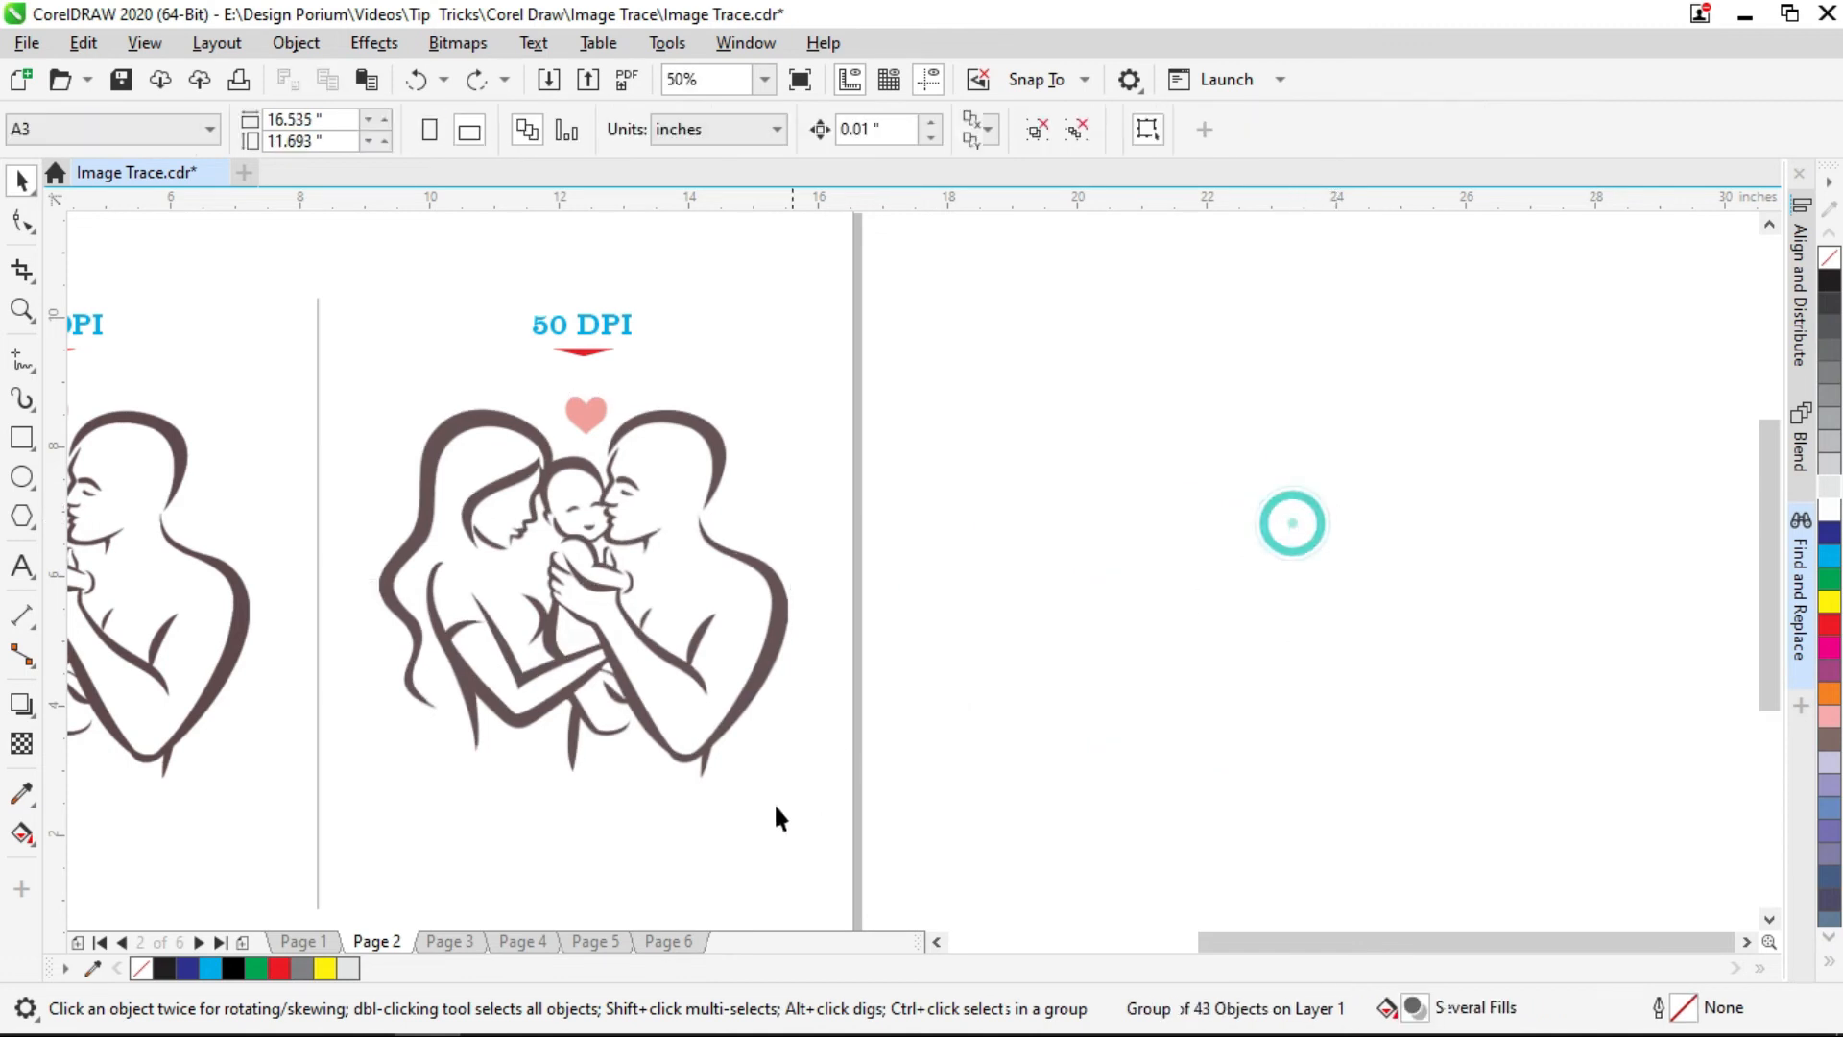
- Open Page 3 and run a Quick Trace on the 300 DPI comic burst bitmap
{"action": "left_click", "coordinate": [463, 945]}
{"action": "scroll", "coordinate": [544, 567], "scroll_direction": "up", "scroll_amount": 2}
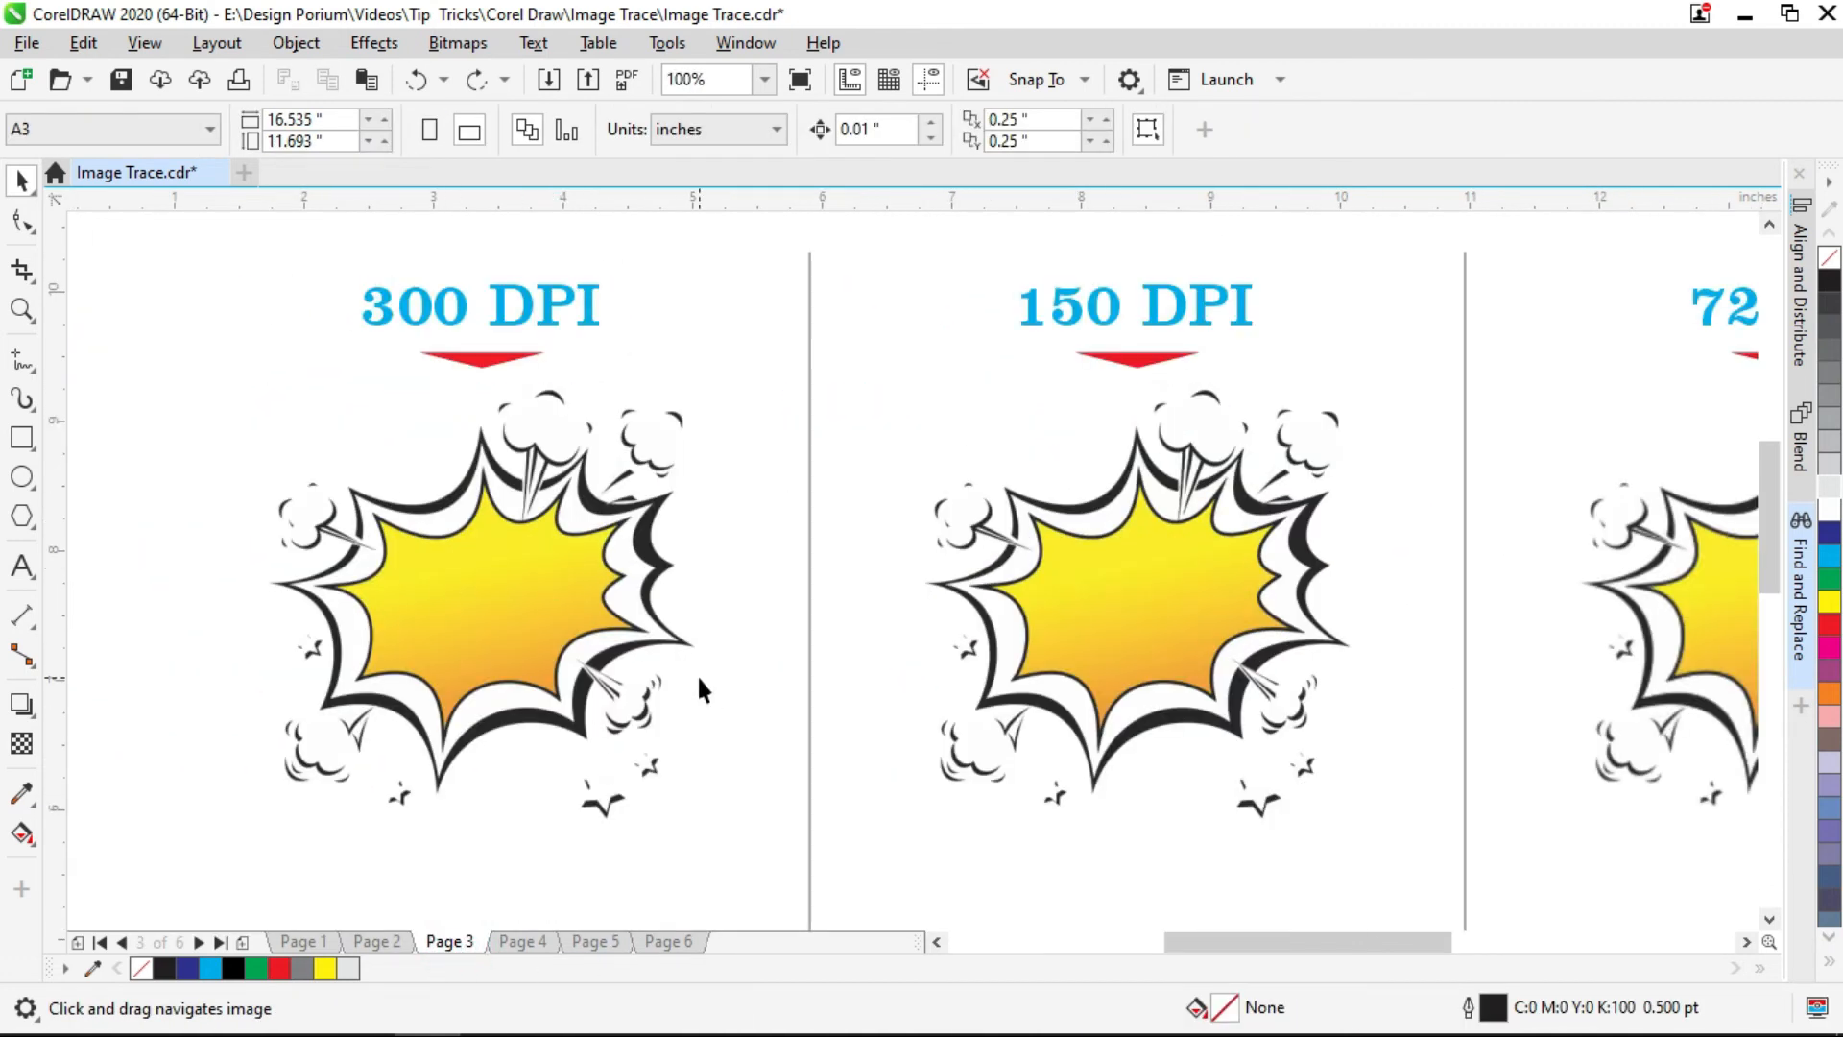
{"action": "left_click", "coordinate": [639, 651]}
{"action": "scroll", "coordinate": [452, 564], "scroll_direction": "up", "scroll_amount": 3}
{"action": "scroll", "coordinate": [568, 494], "scroll_direction": "down", "scroll_amount": 3}
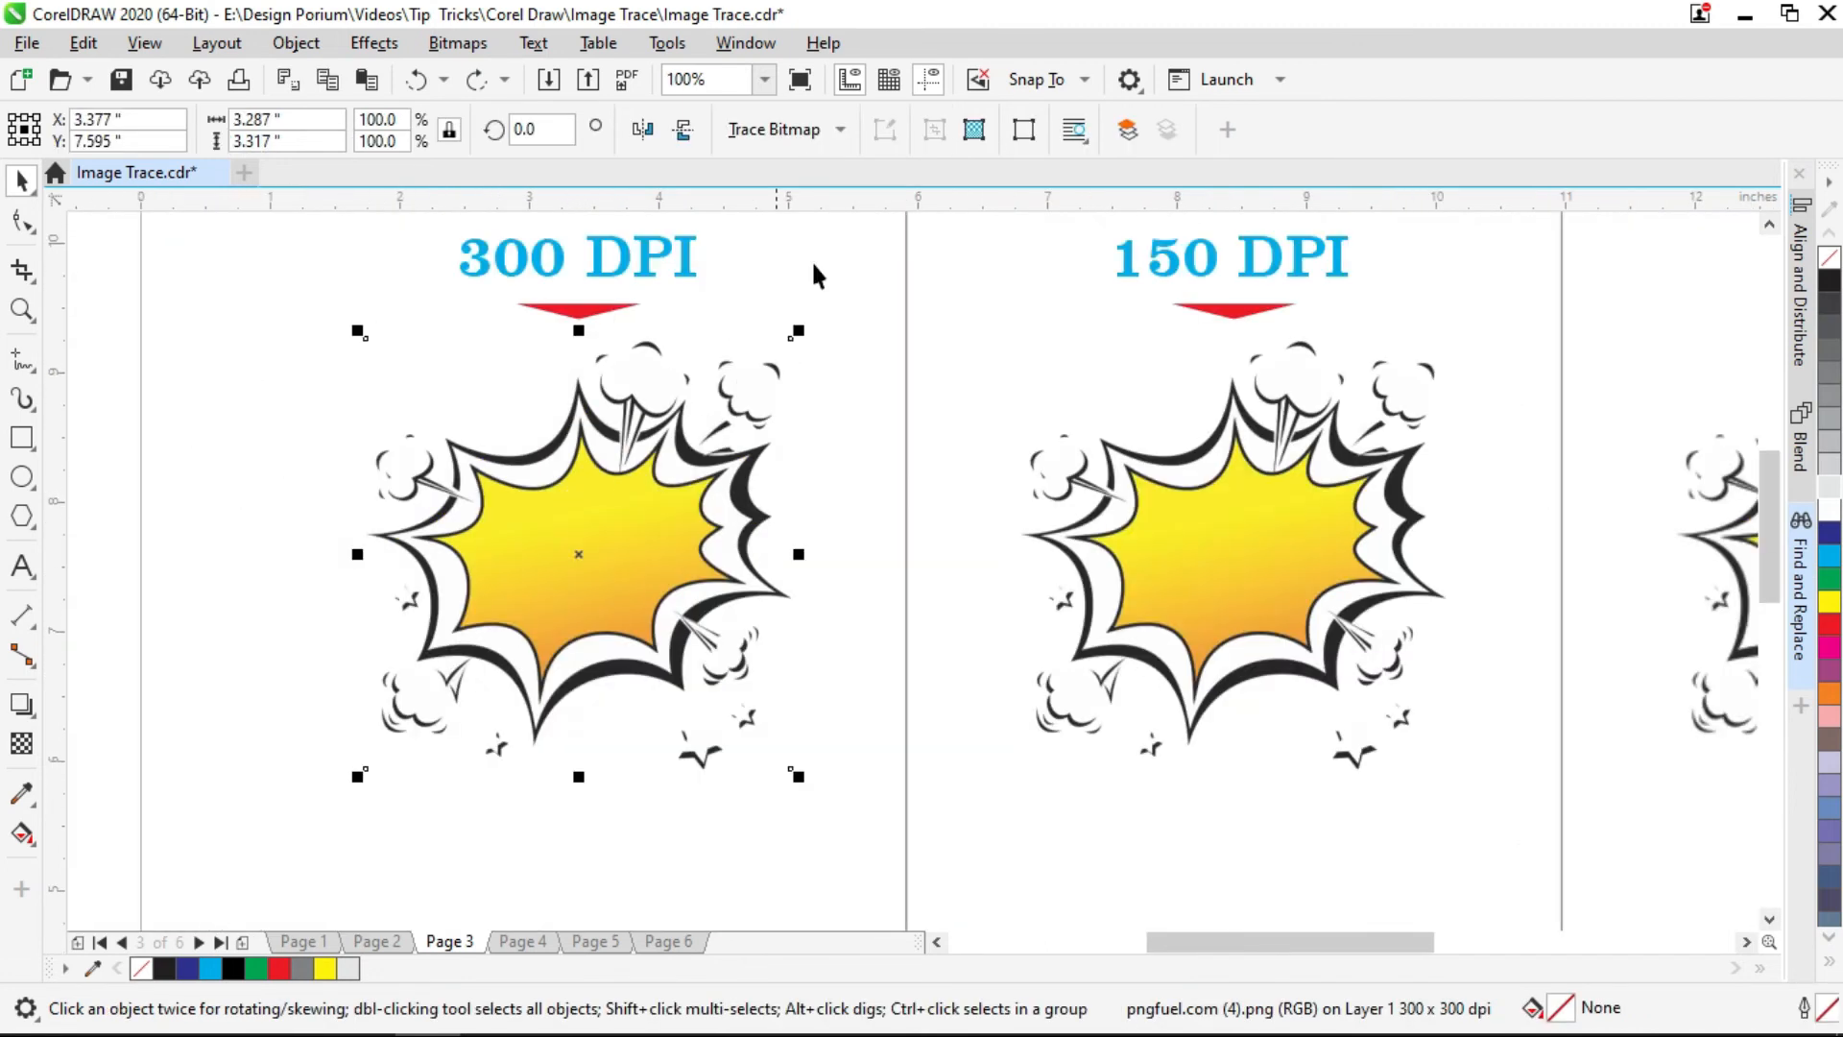
{"action": "left_click", "coordinate": [816, 134]}
{"action": "mouse_move", "coordinate": [838, 230]}
{"action": "left_click", "coordinate": [840, 169]}
- Inspect the traced burst against its bitmap and move it straight down to a Y position of about 4.12 inches
{"action": "left_click_drag", "start_coordinate": [765, 632], "coordinate": [718, 451]}
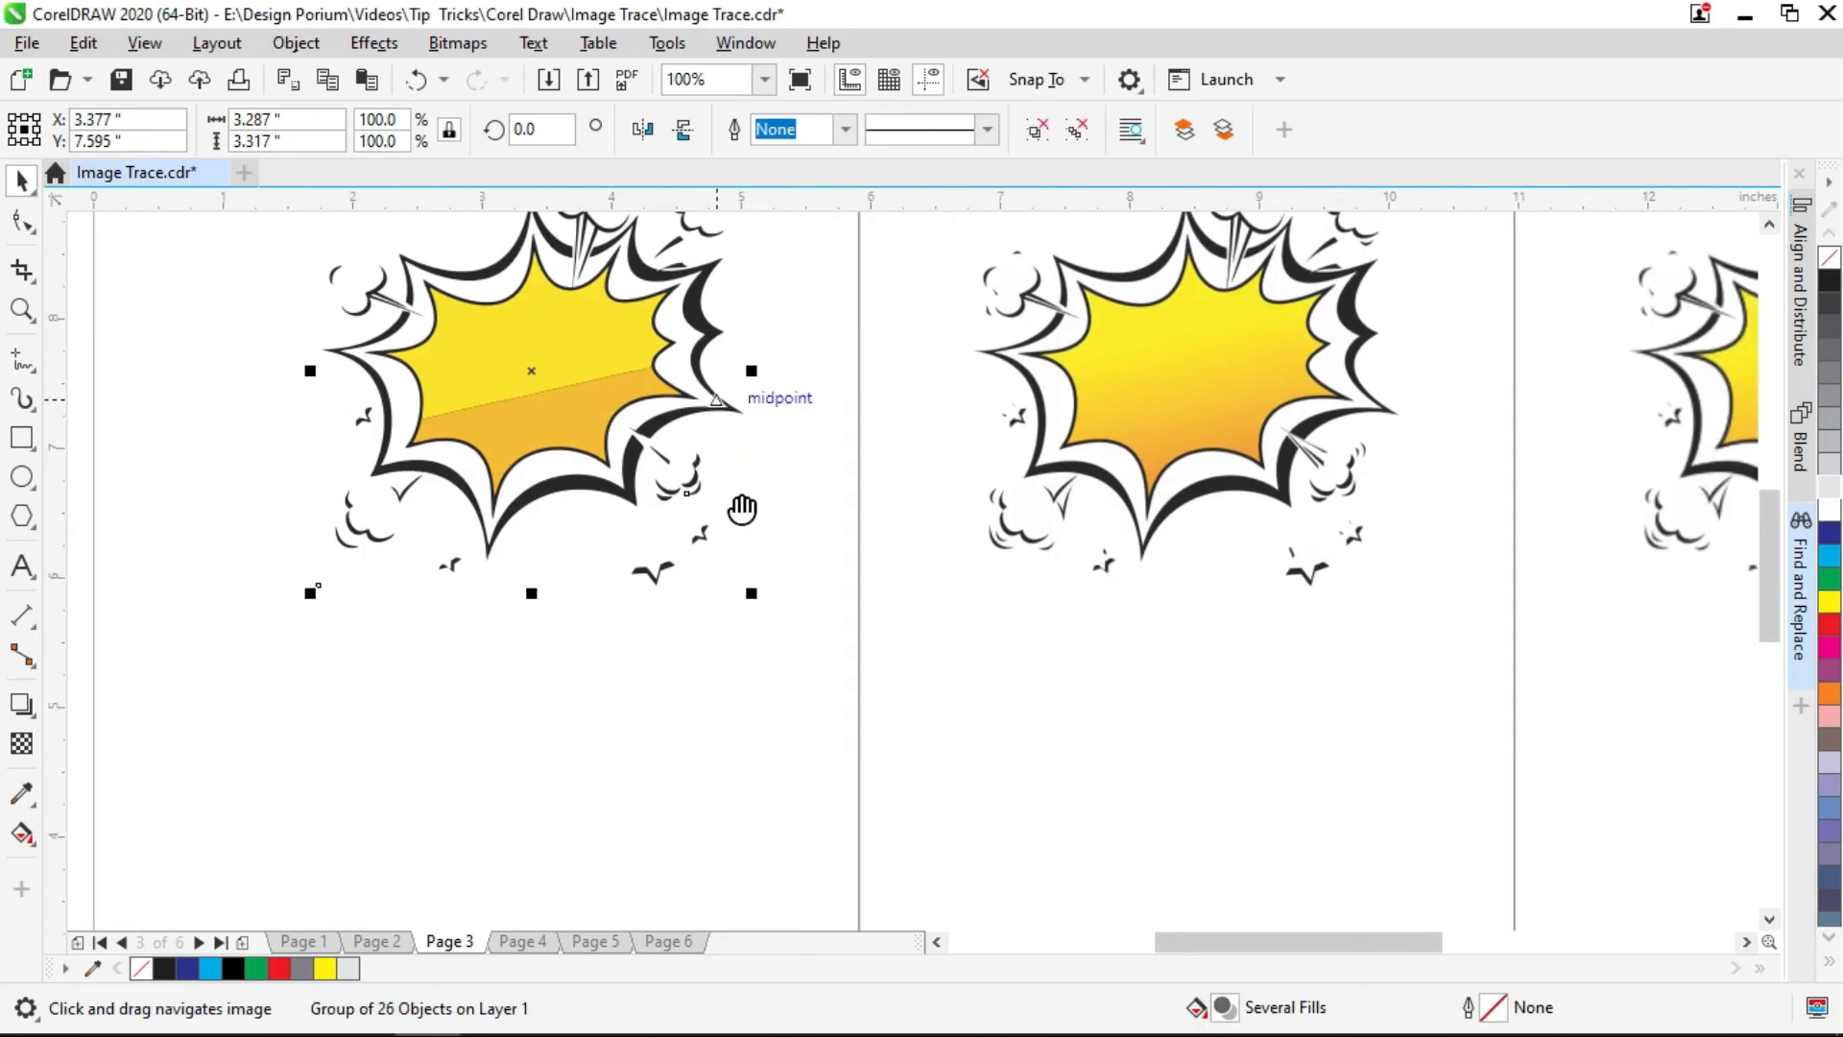
{"action": "scroll", "coordinate": [742, 508], "scroll_direction": "up", "scroll_amount": 5}
{"action": "scroll", "coordinate": [819, 398], "scroll_direction": "down", "scroll_amount": 2}
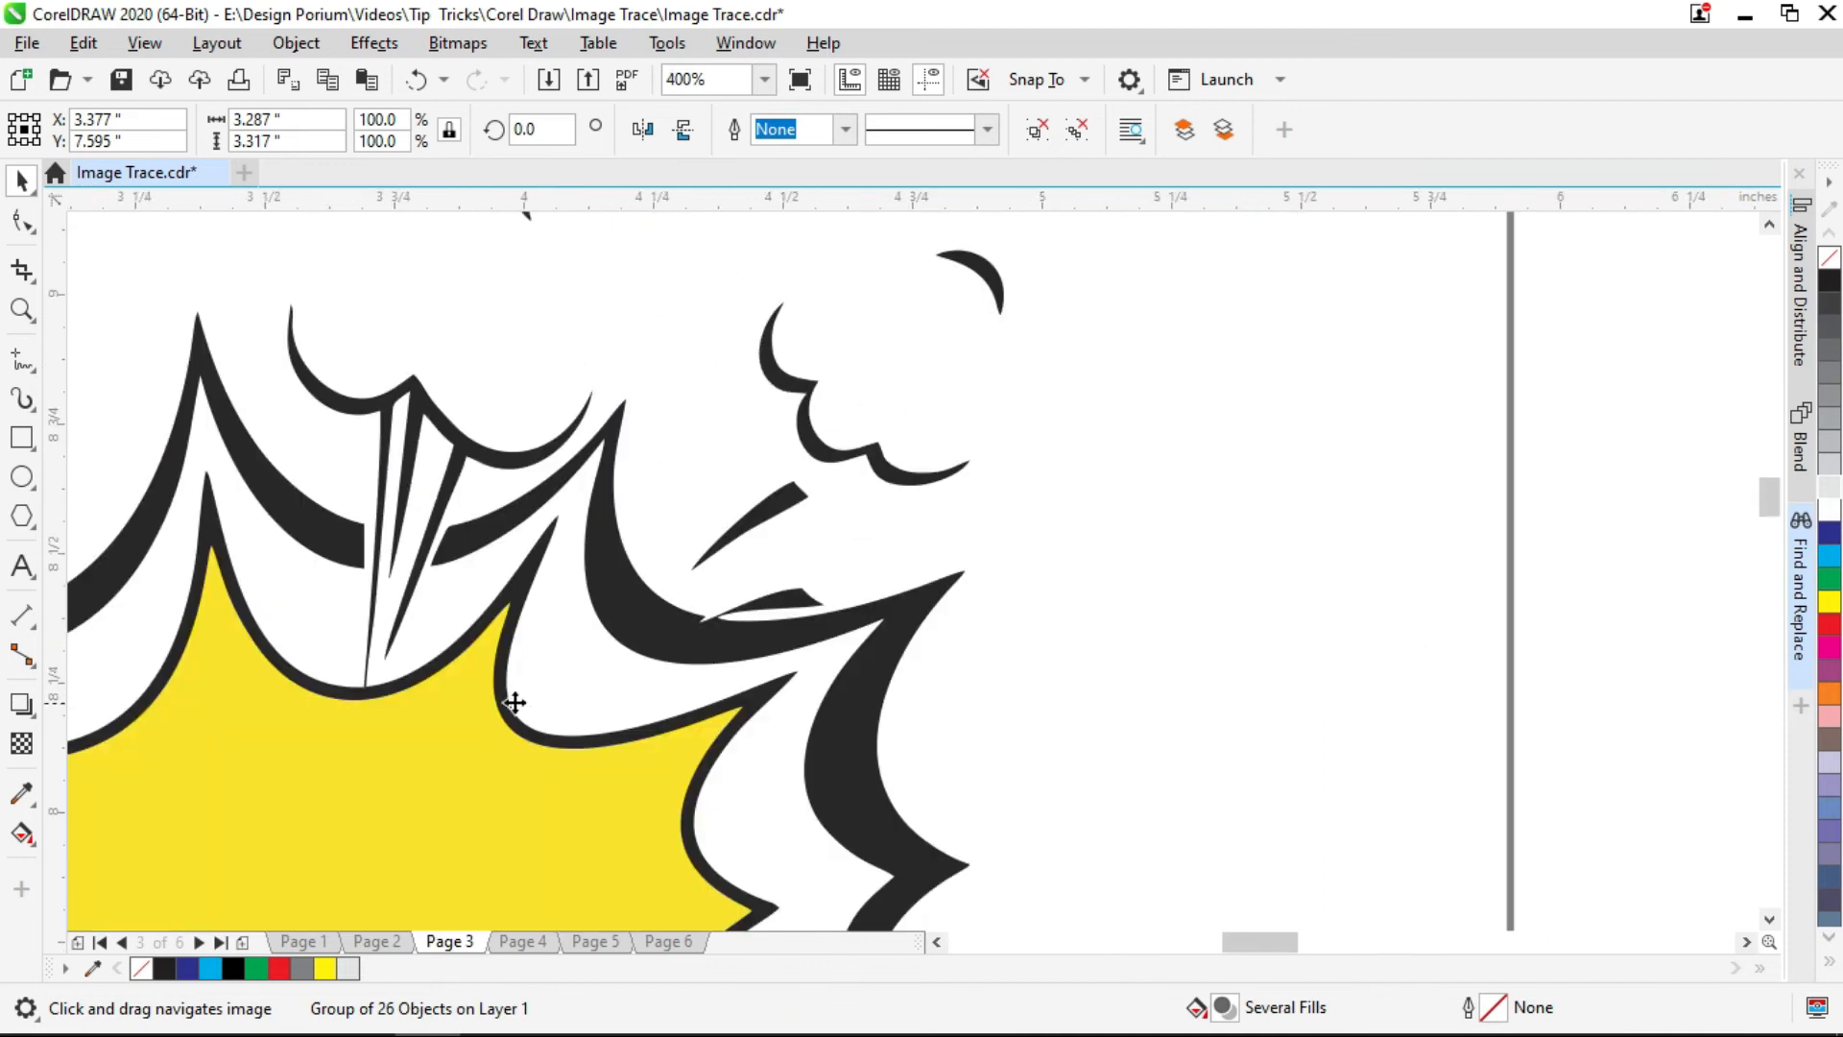
{"action": "scroll", "coordinate": [607, 661], "scroll_direction": "down", "scroll_amount": 3}
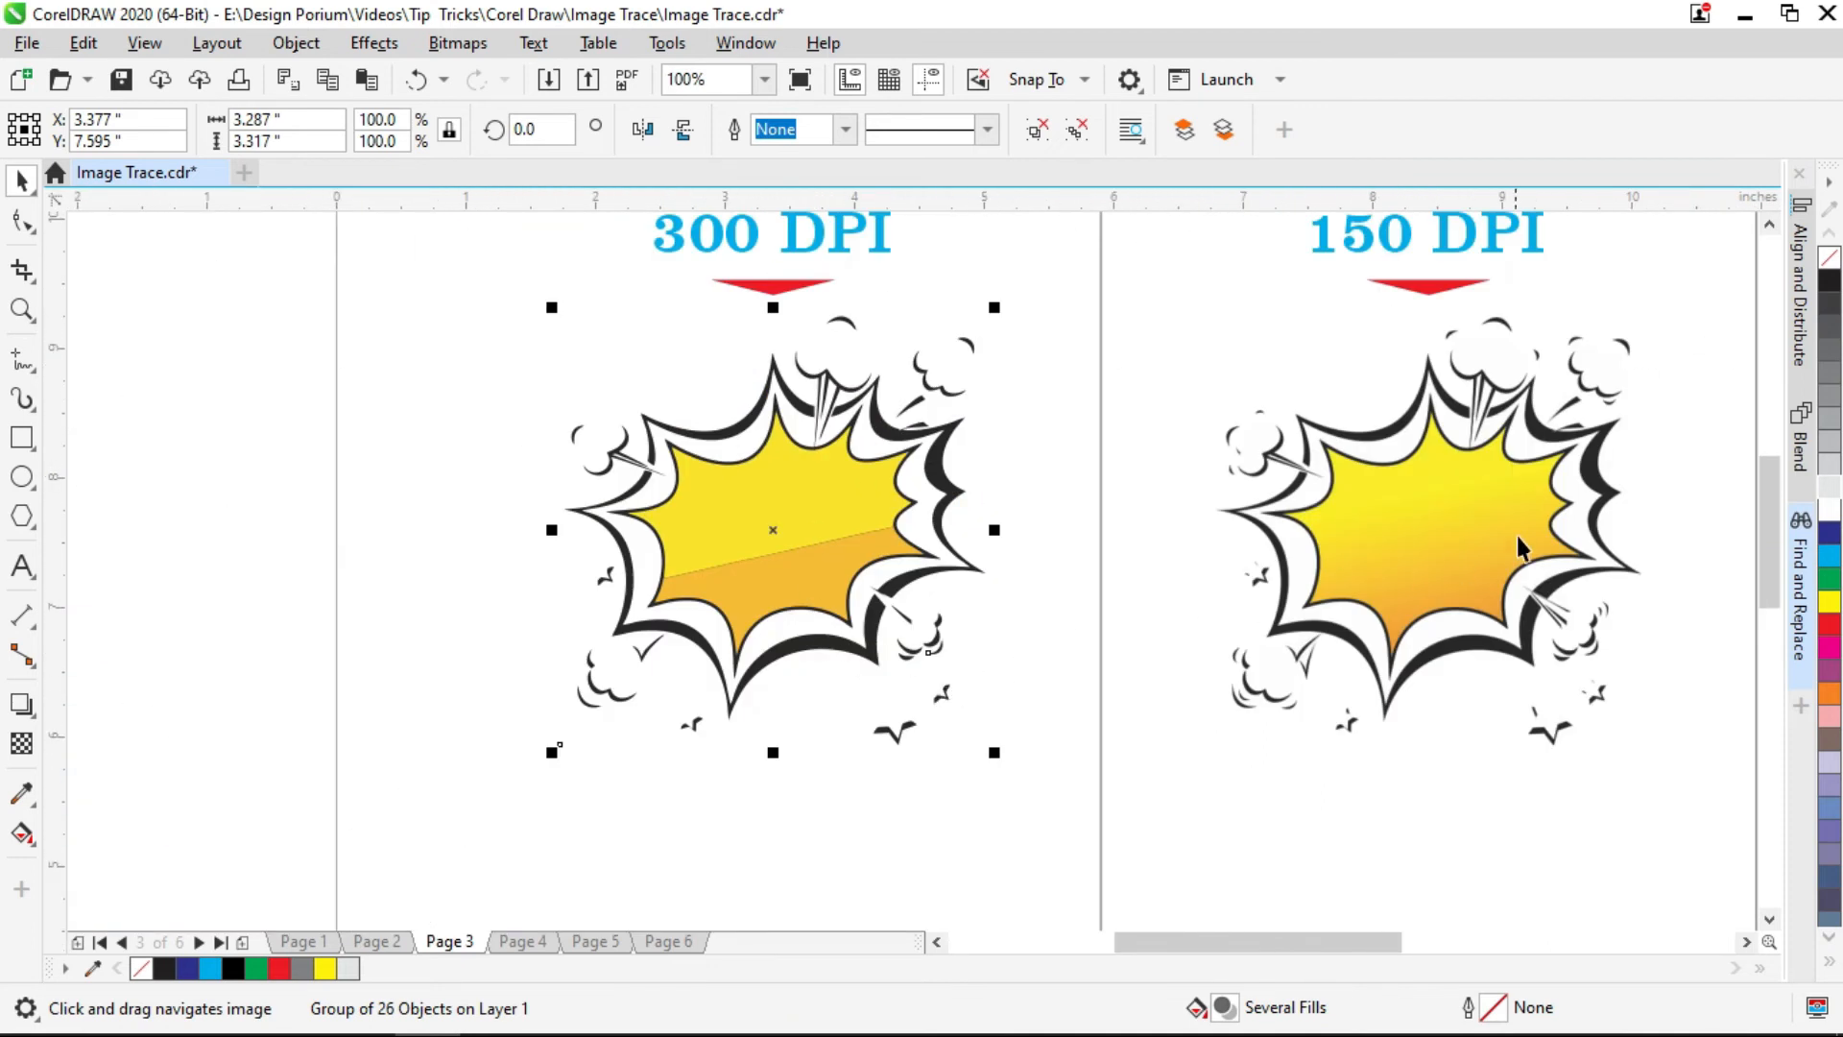
{"action": "scroll", "coordinate": [1422, 499], "scroll_direction": "up", "scroll_amount": 2}
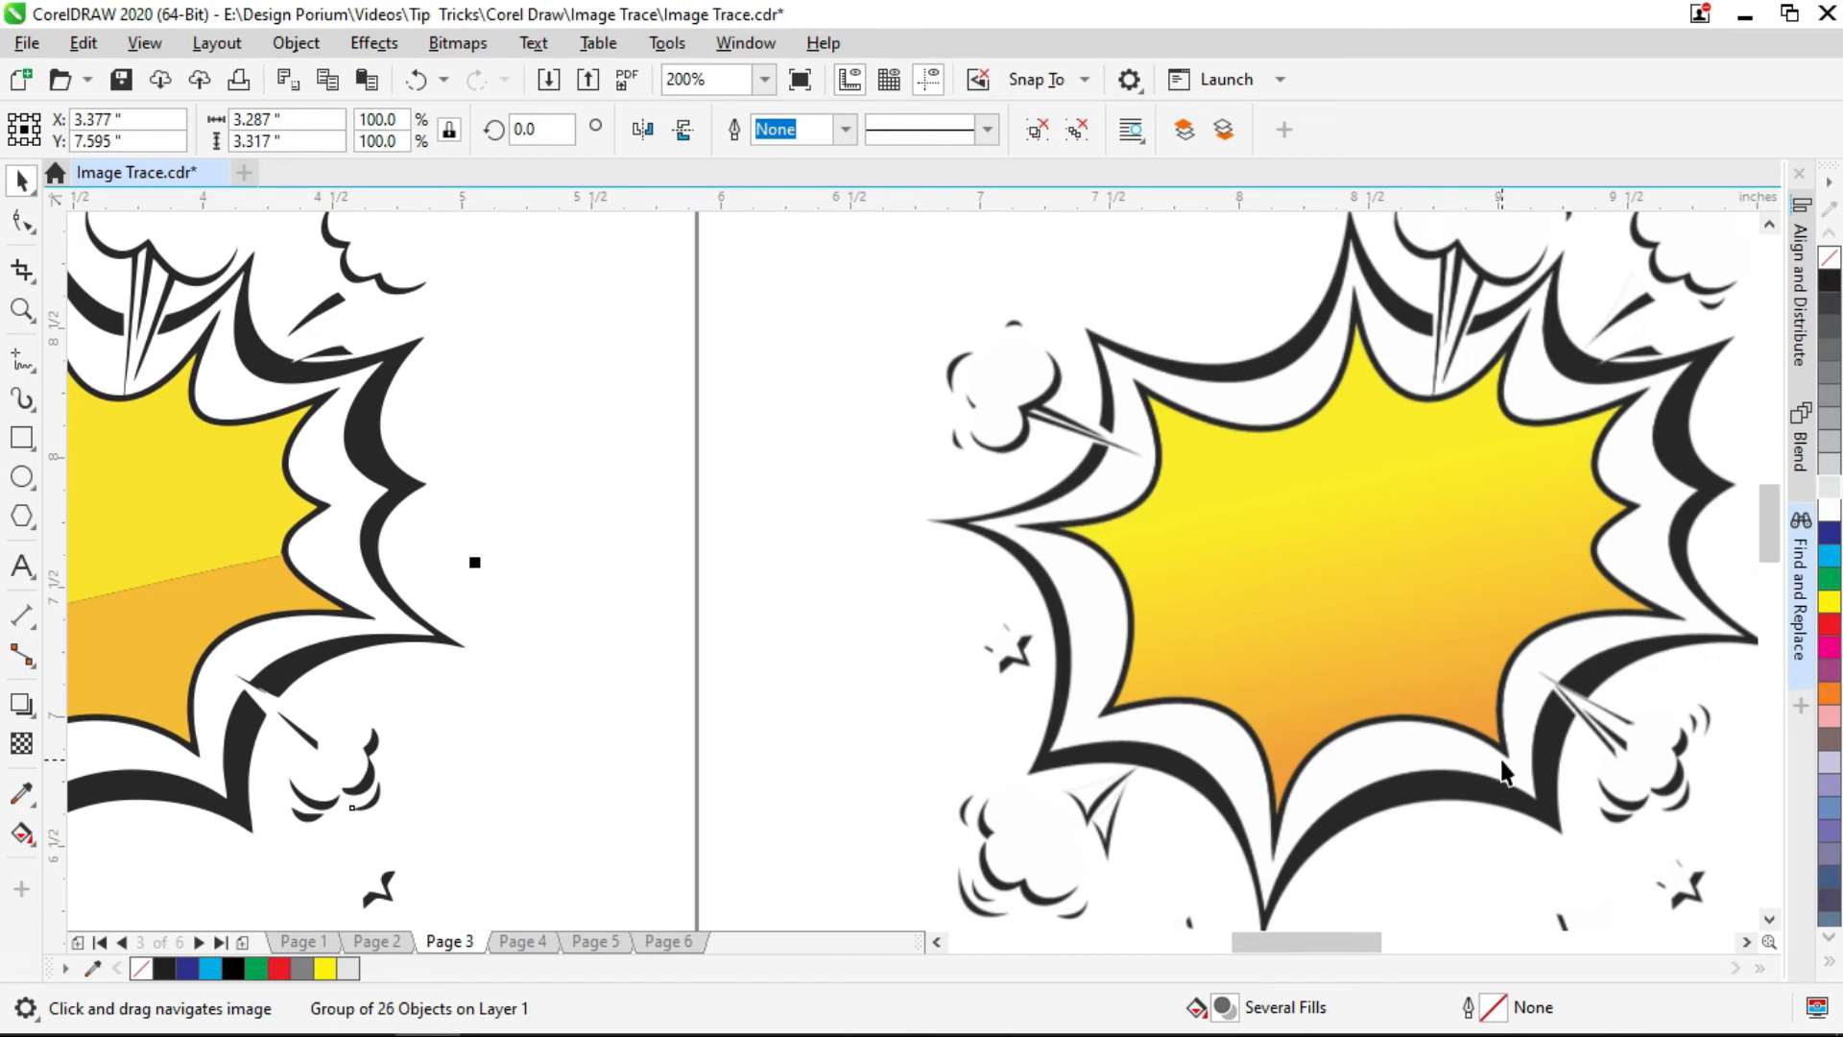
{"action": "left_click_drag", "start_coordinate": [797, 584], "coordinate": [1193, 609]}
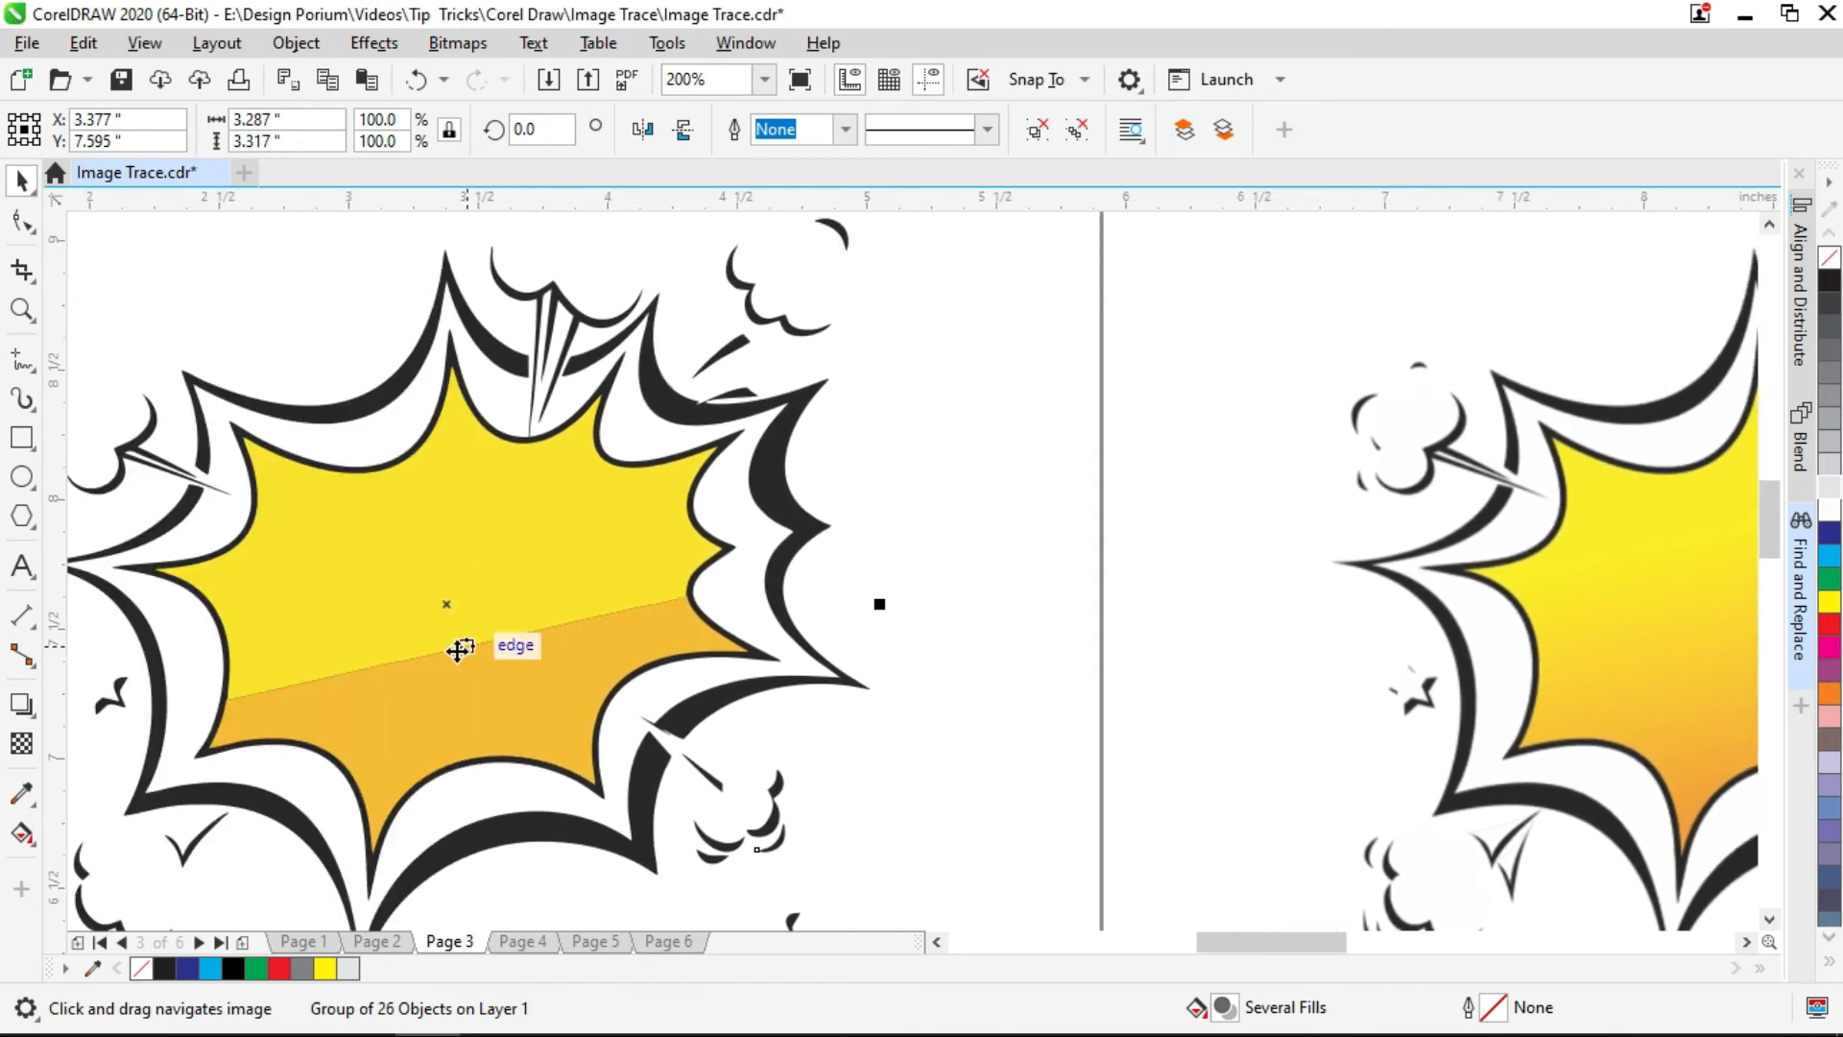
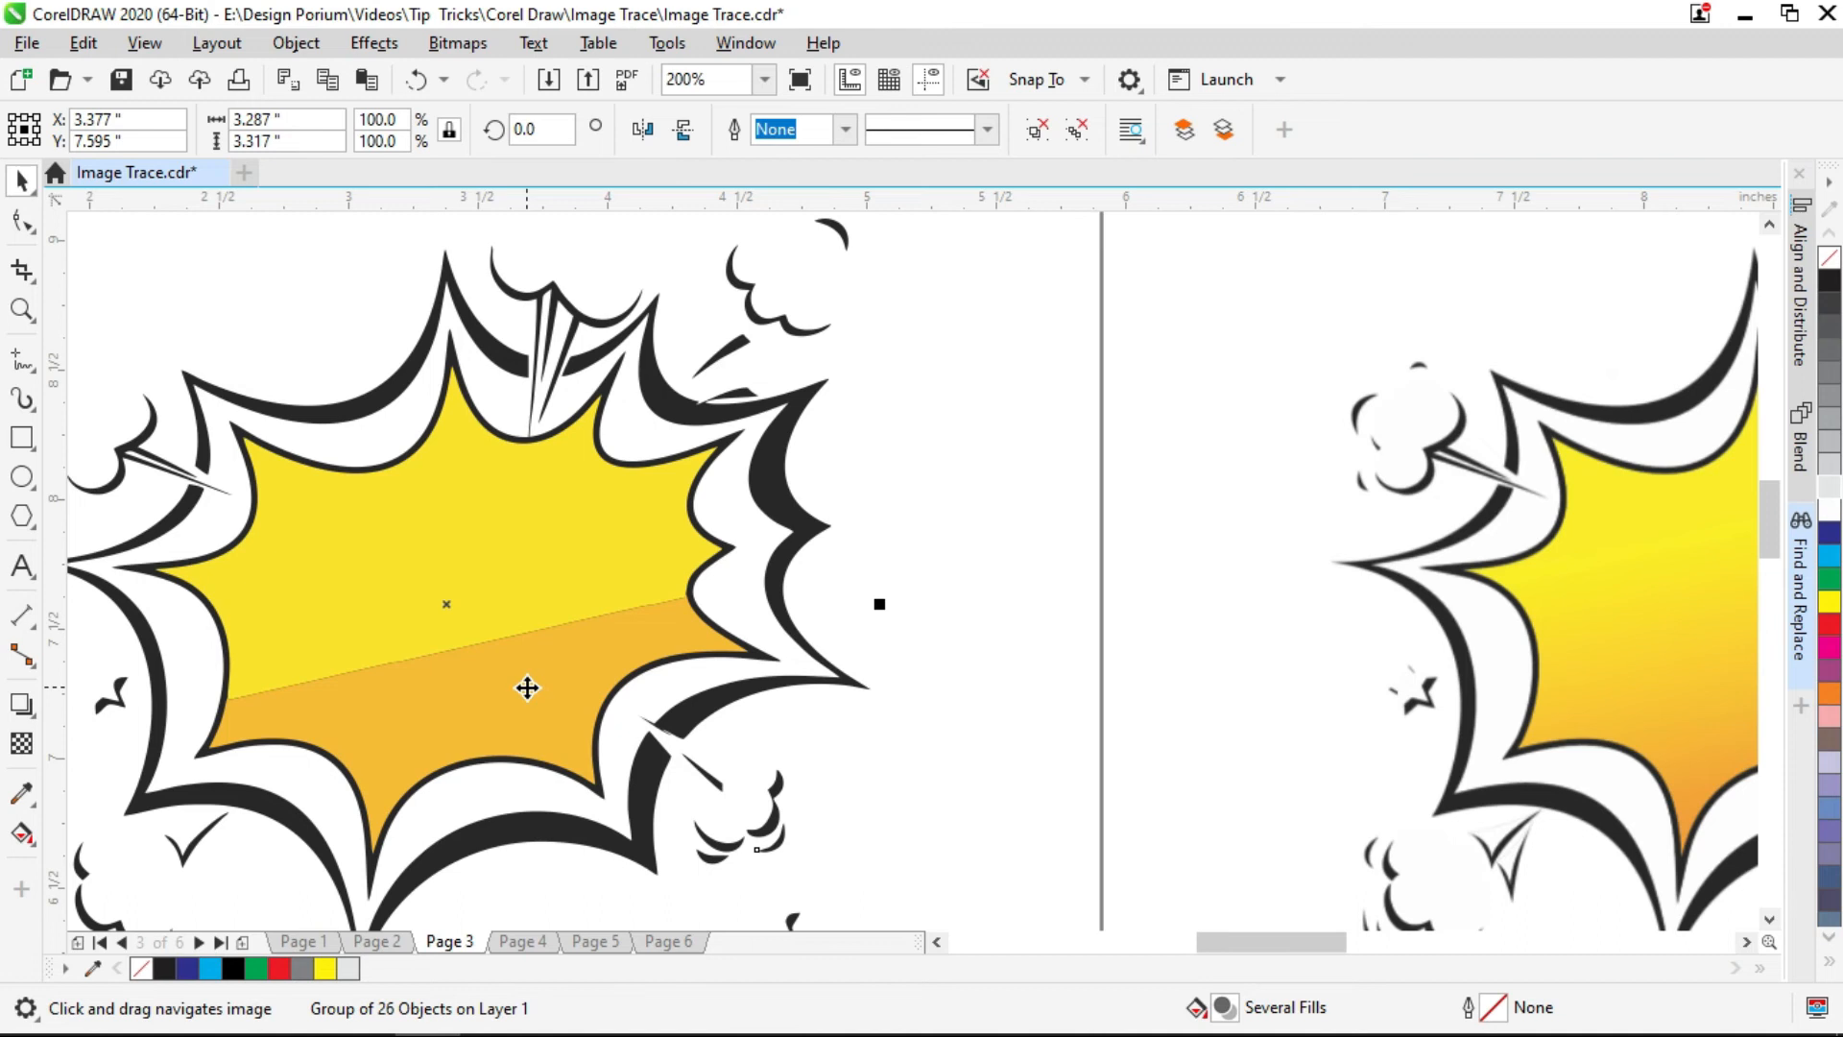
{"action": "scroll", "coordinate": [666, 525], "scroll_direction": "down", "scroll_amount": 1}
{"action": "left_click", "coordinate": [819, 514]}
{"action": "scroll", "coordinate": [645, 506], "scroll_direction": "down", "scroll_amount": 1}
{"action": "left_click_drag", "start_coordinate": [642, 504], "coordinate": [657, 753]}
{"action": "scroll", "coordinate": [666, 779], "scroll_direction": "up", "scroll_amount": 2}
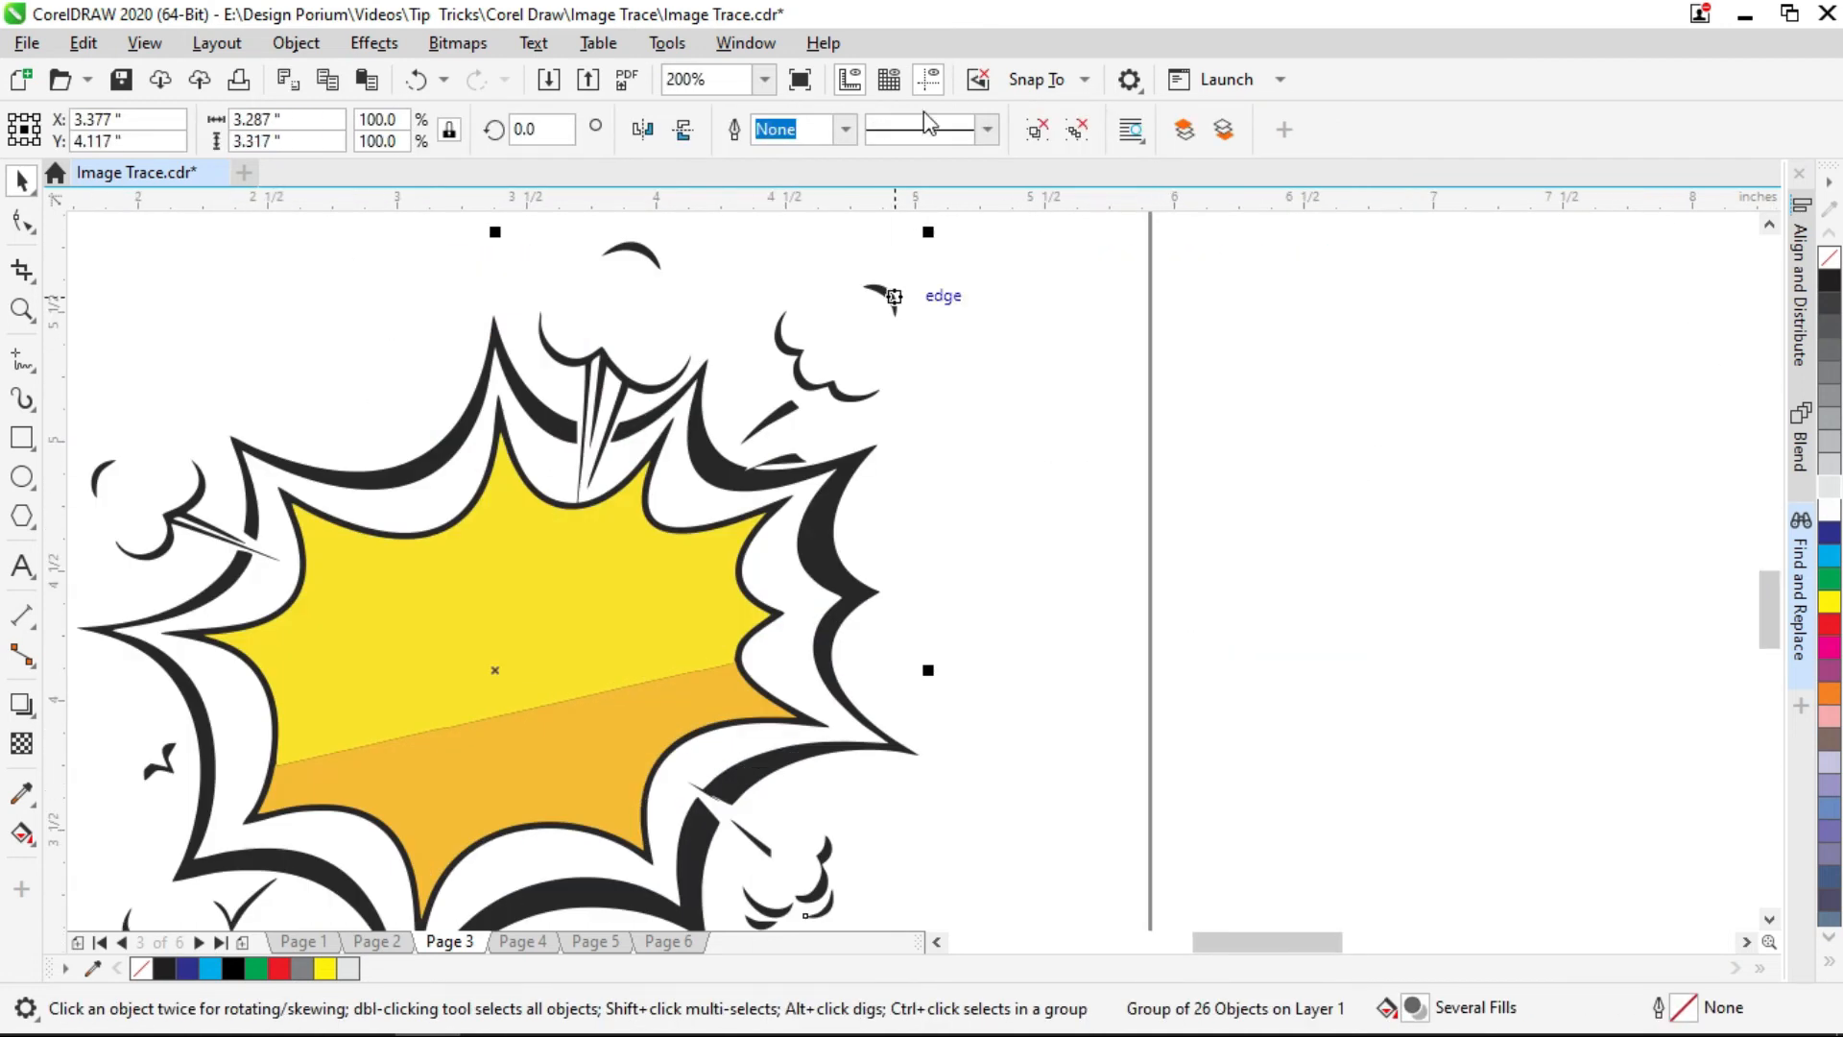
- Ungroup all objects of the traced burst and weld its yellow and orange center areas into one shape
{"action": "left_click", "coordinate": [1077, 129]}
{"action": "left_click", "coordinate": [671, 538]}
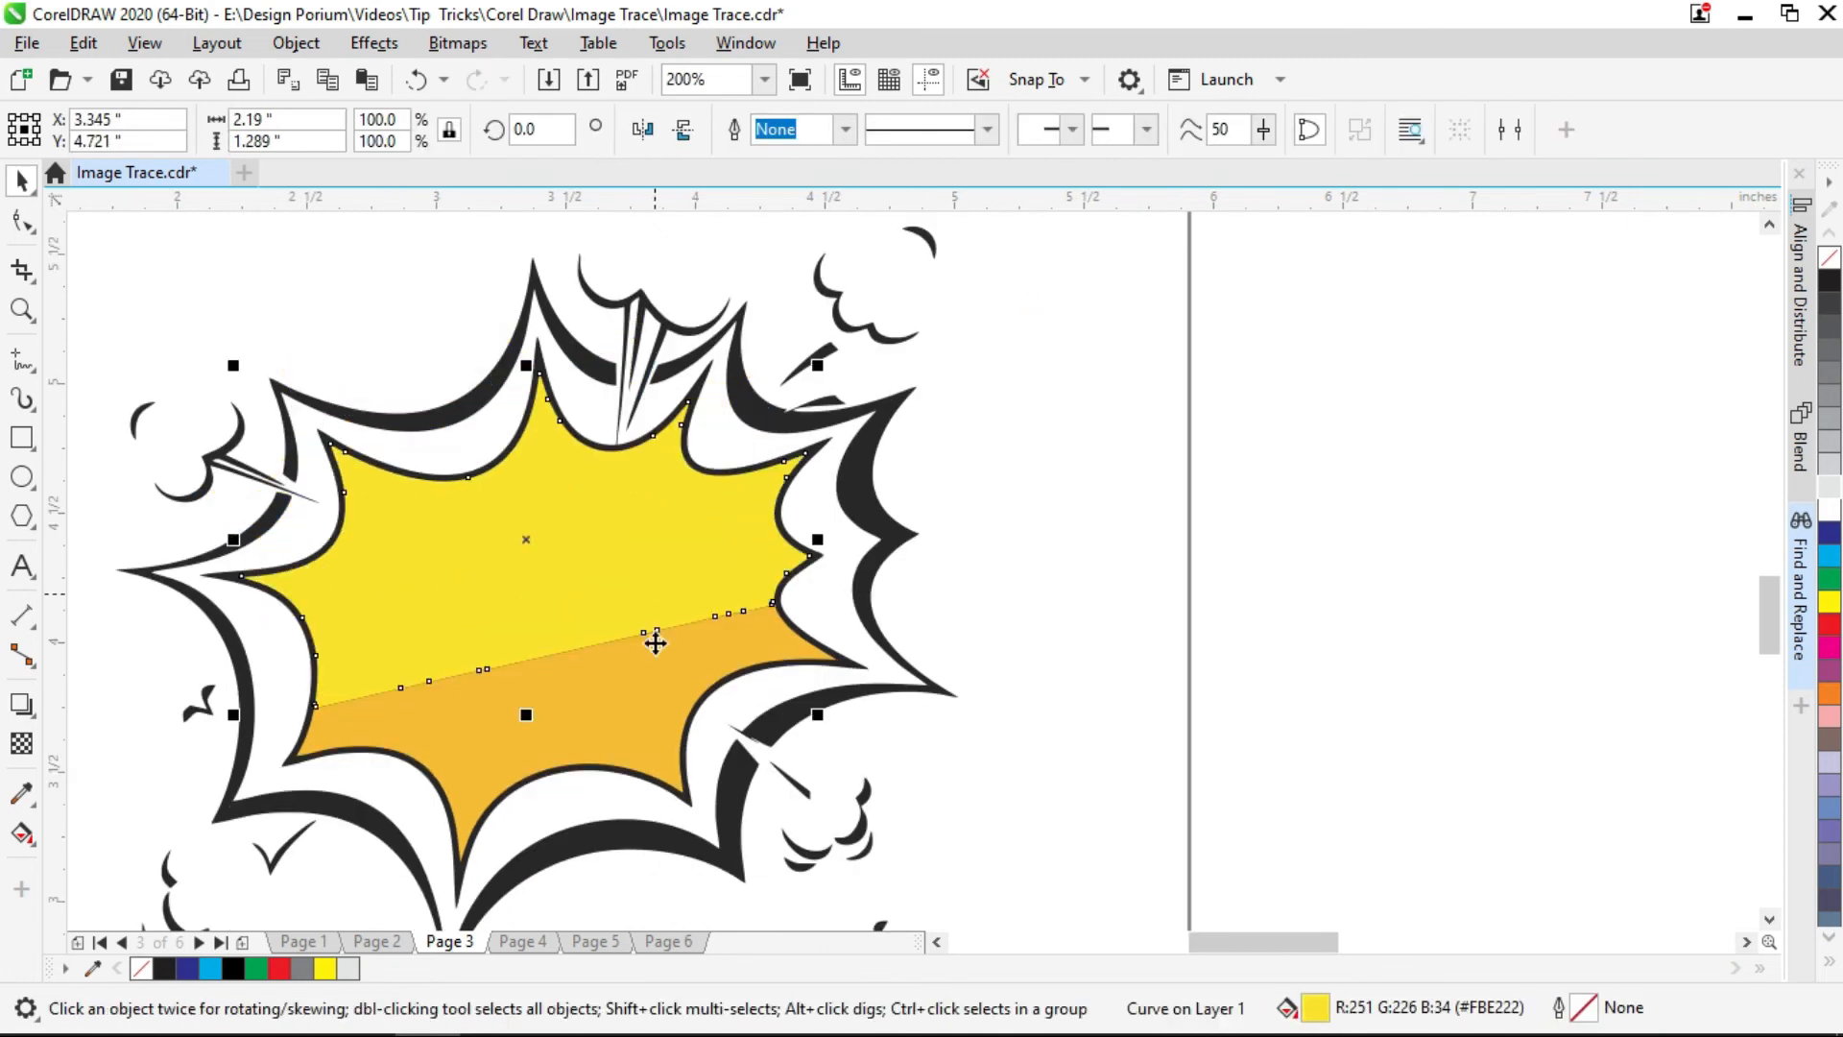
{"action": "left_click_drag", "start_coordinate": [691, 757], "coordinate": [625, 638]}
{"action": "left_click", "coordinate": [675, 576], "text": "shift"}
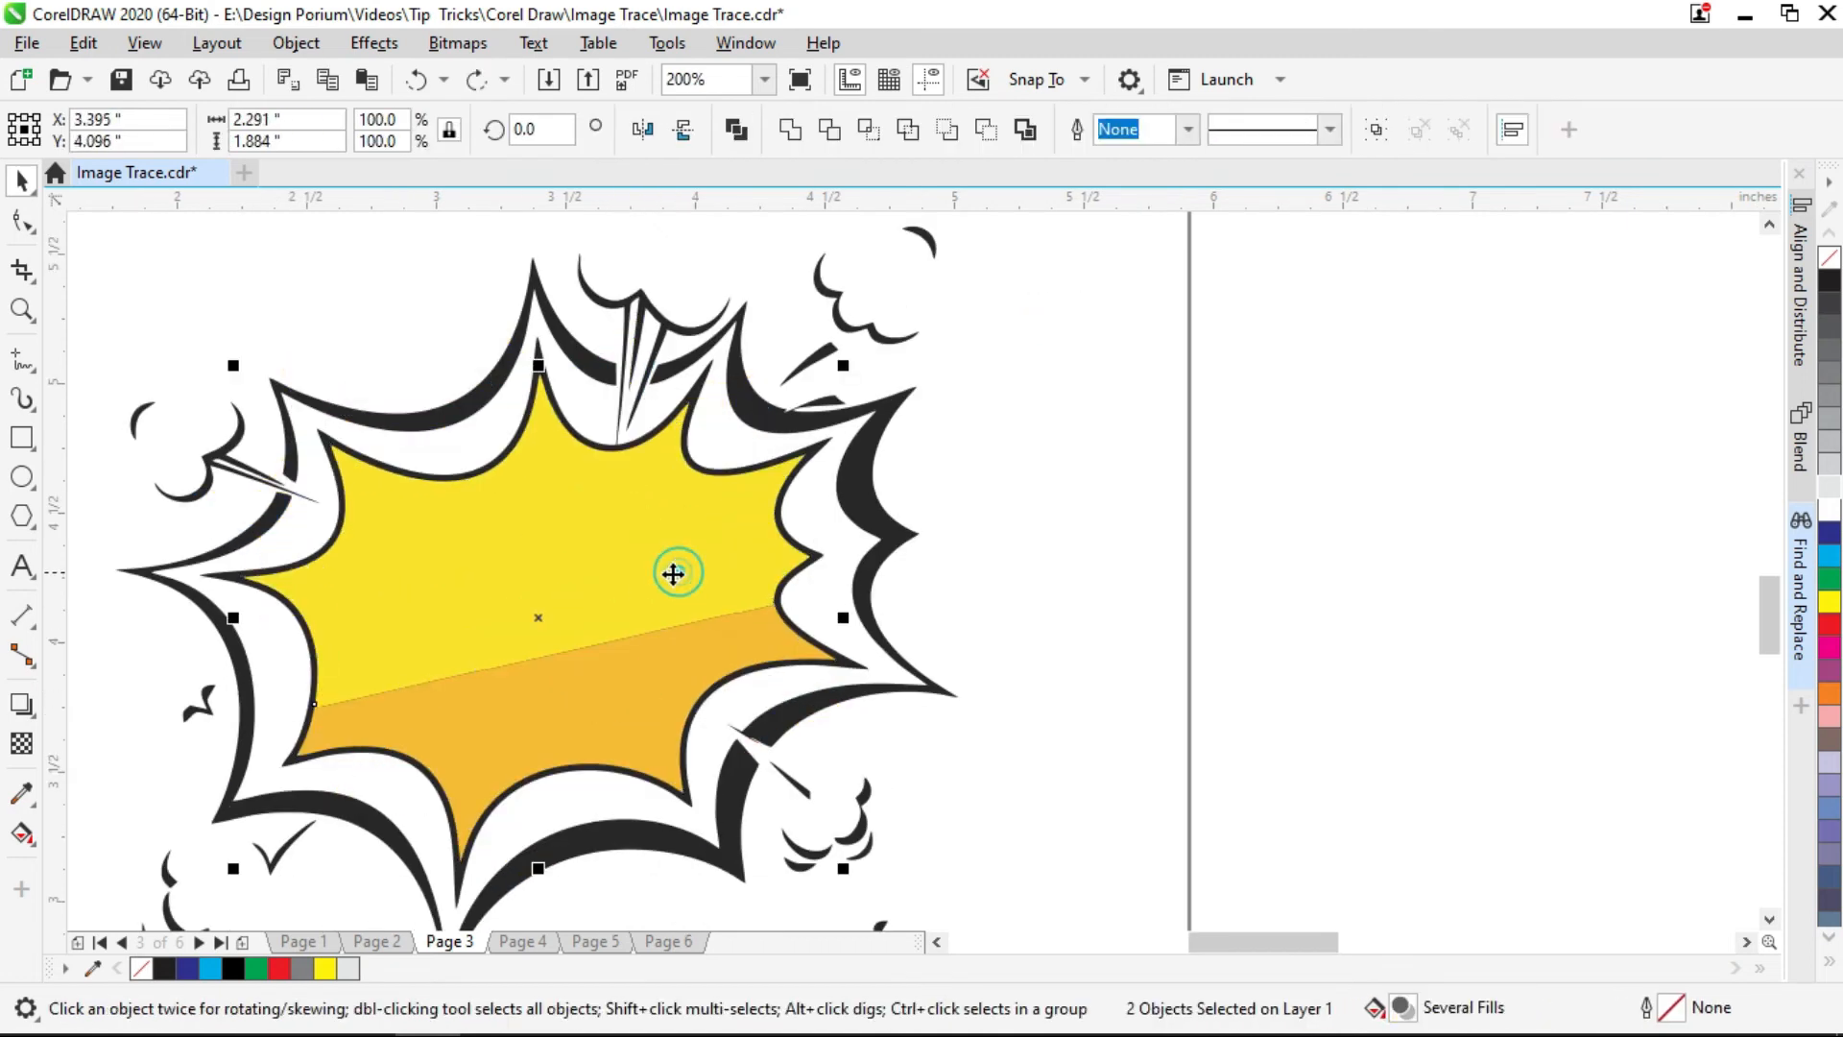
{"action": "left_click", "coordinate": [789, 130]}
{"action": "scroll", "coordinate": [621, 621], "scroll_direction": "down", "scroll_amount": 2}
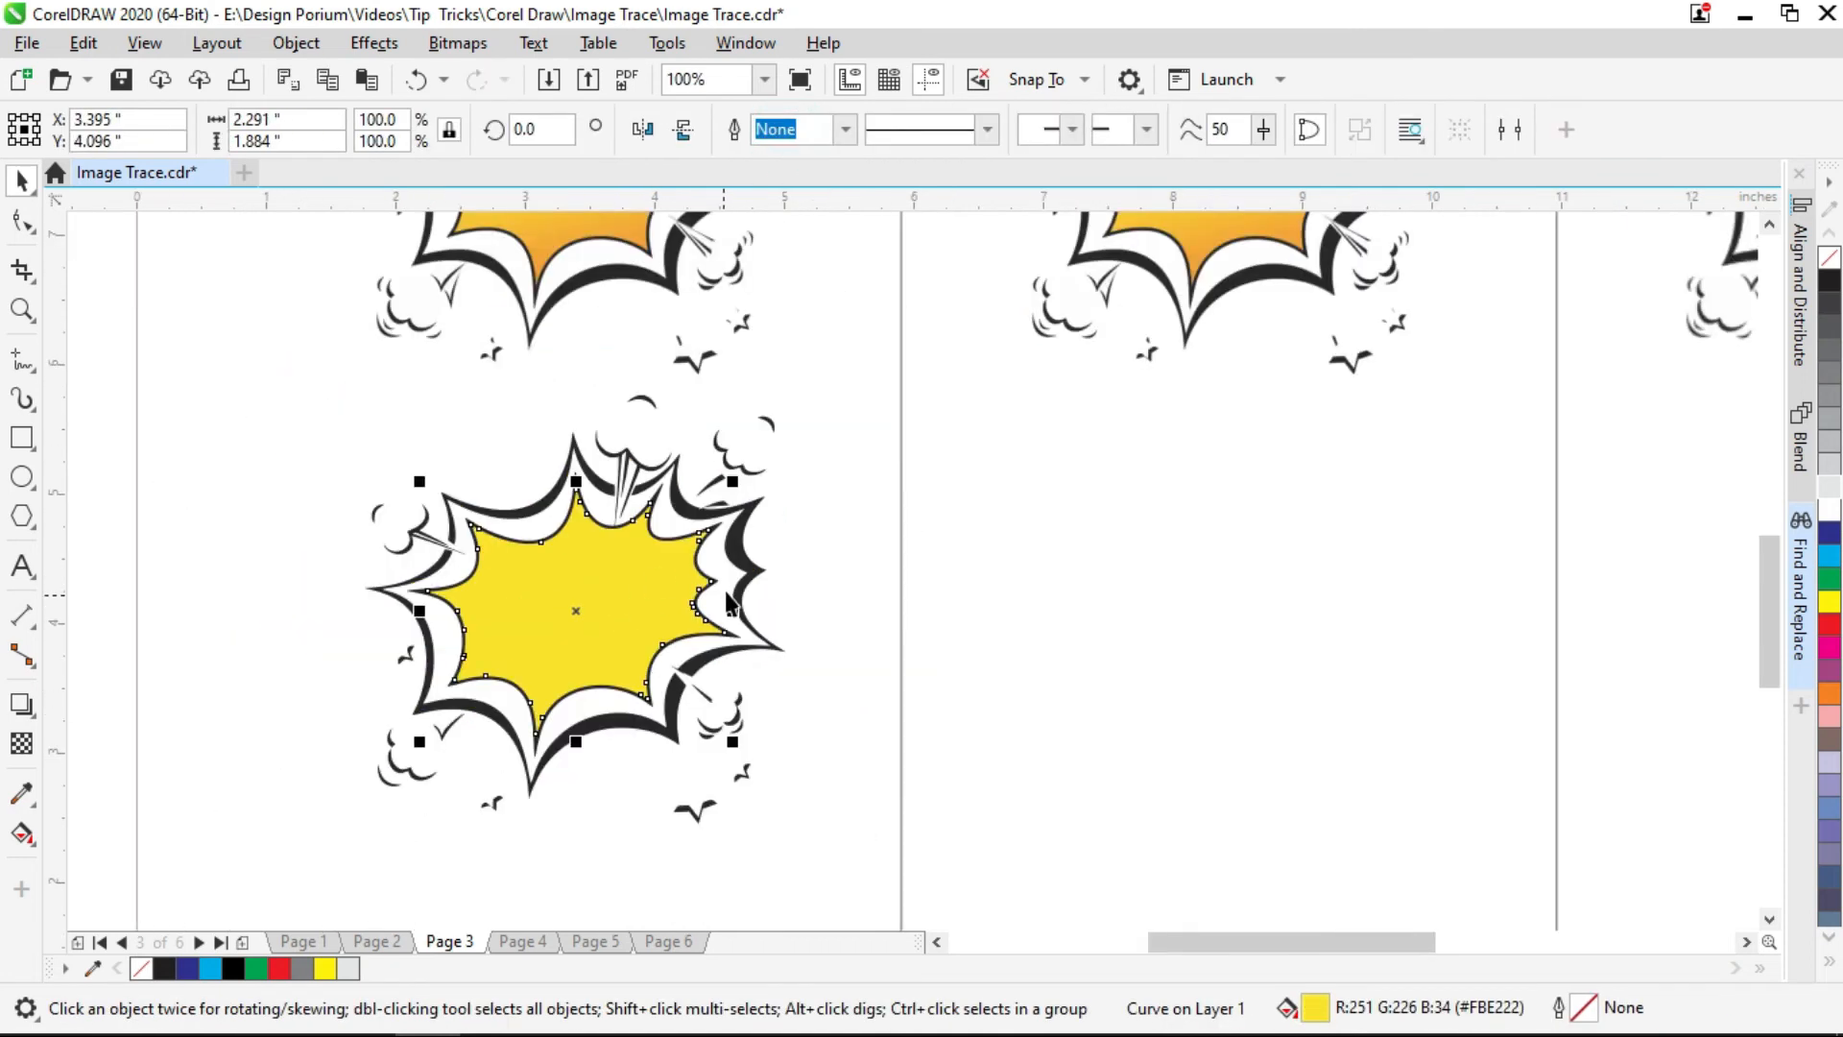
{"action": "left_click_drag", "start_coordinate": [658, 576], "coordinate": [662, 700]}
{"action": "key", "text": "ctrl+z"}
- Apply a slightly slanted downward linear fountain fill to the welded center, sampling start color #FAED1F from the 150 DPI burst's upper yellow area
{"action": "left_click", "coordinate": [29, 834]}
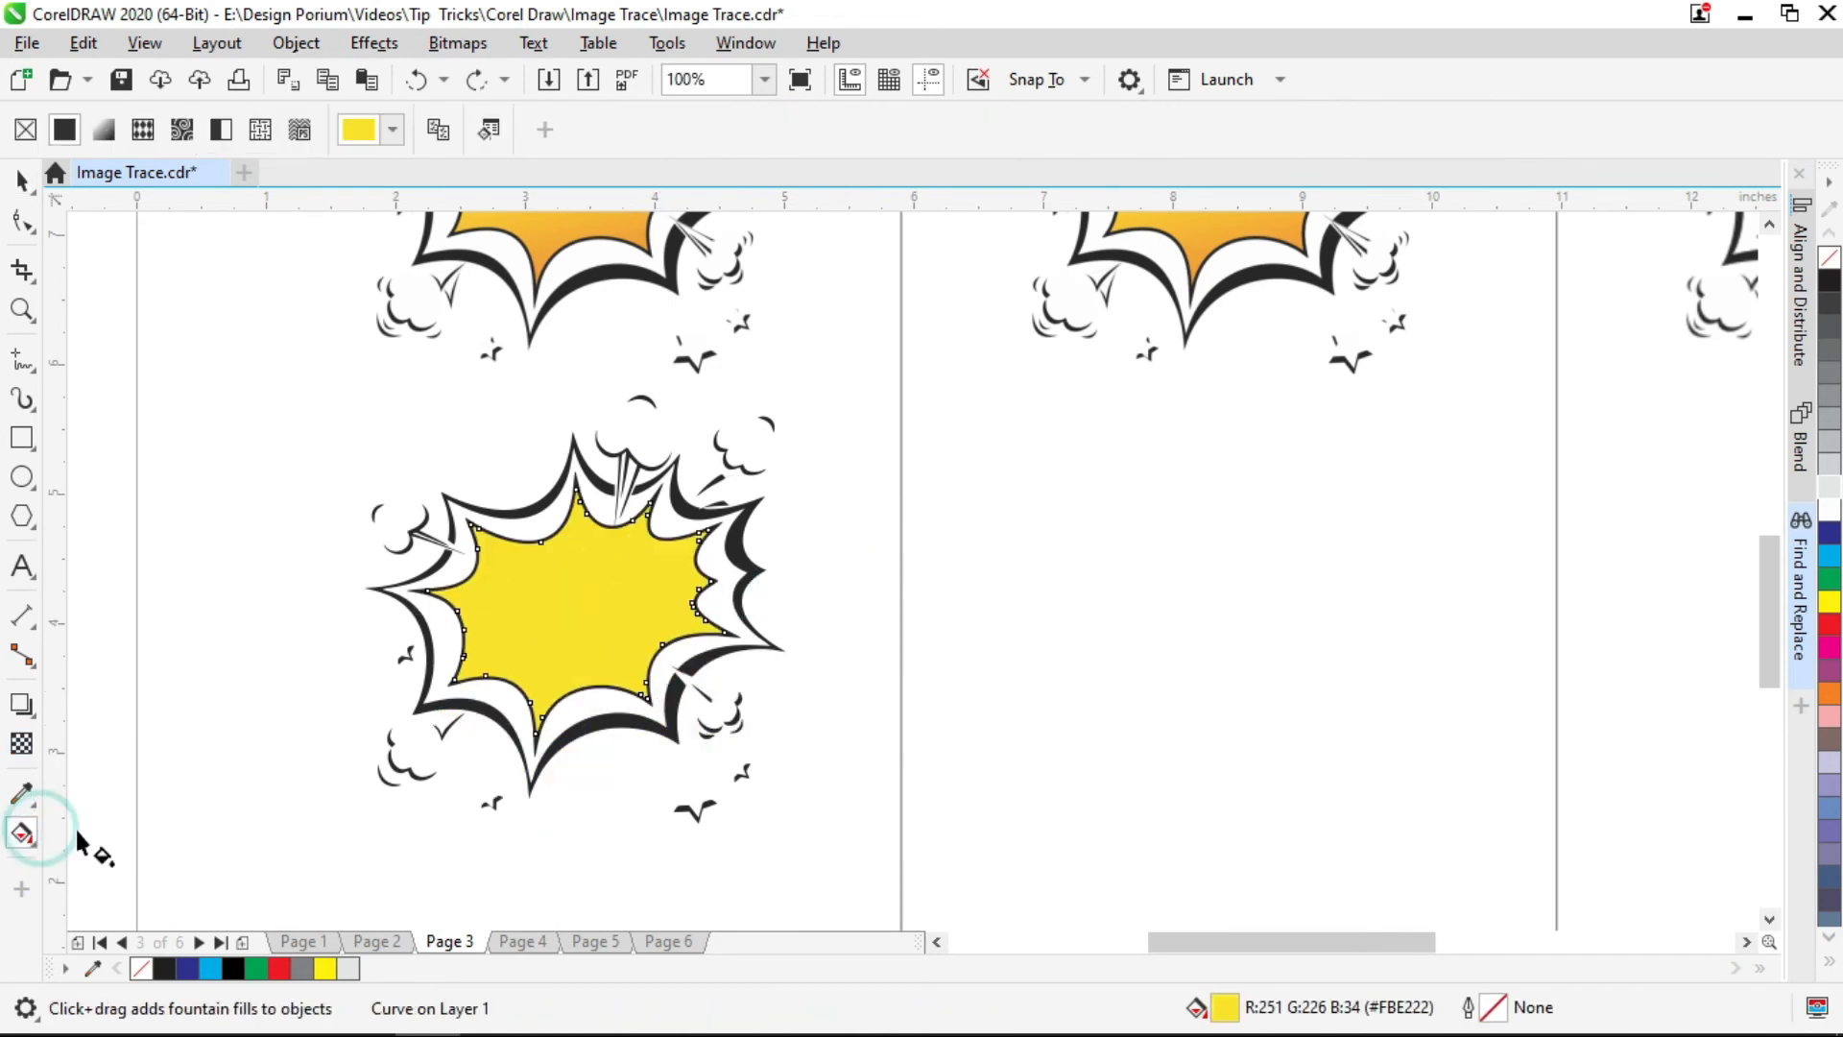
{"action": "left_click_drag", "start_coordinate": [565, 553], "coordinate": [456, 715]}
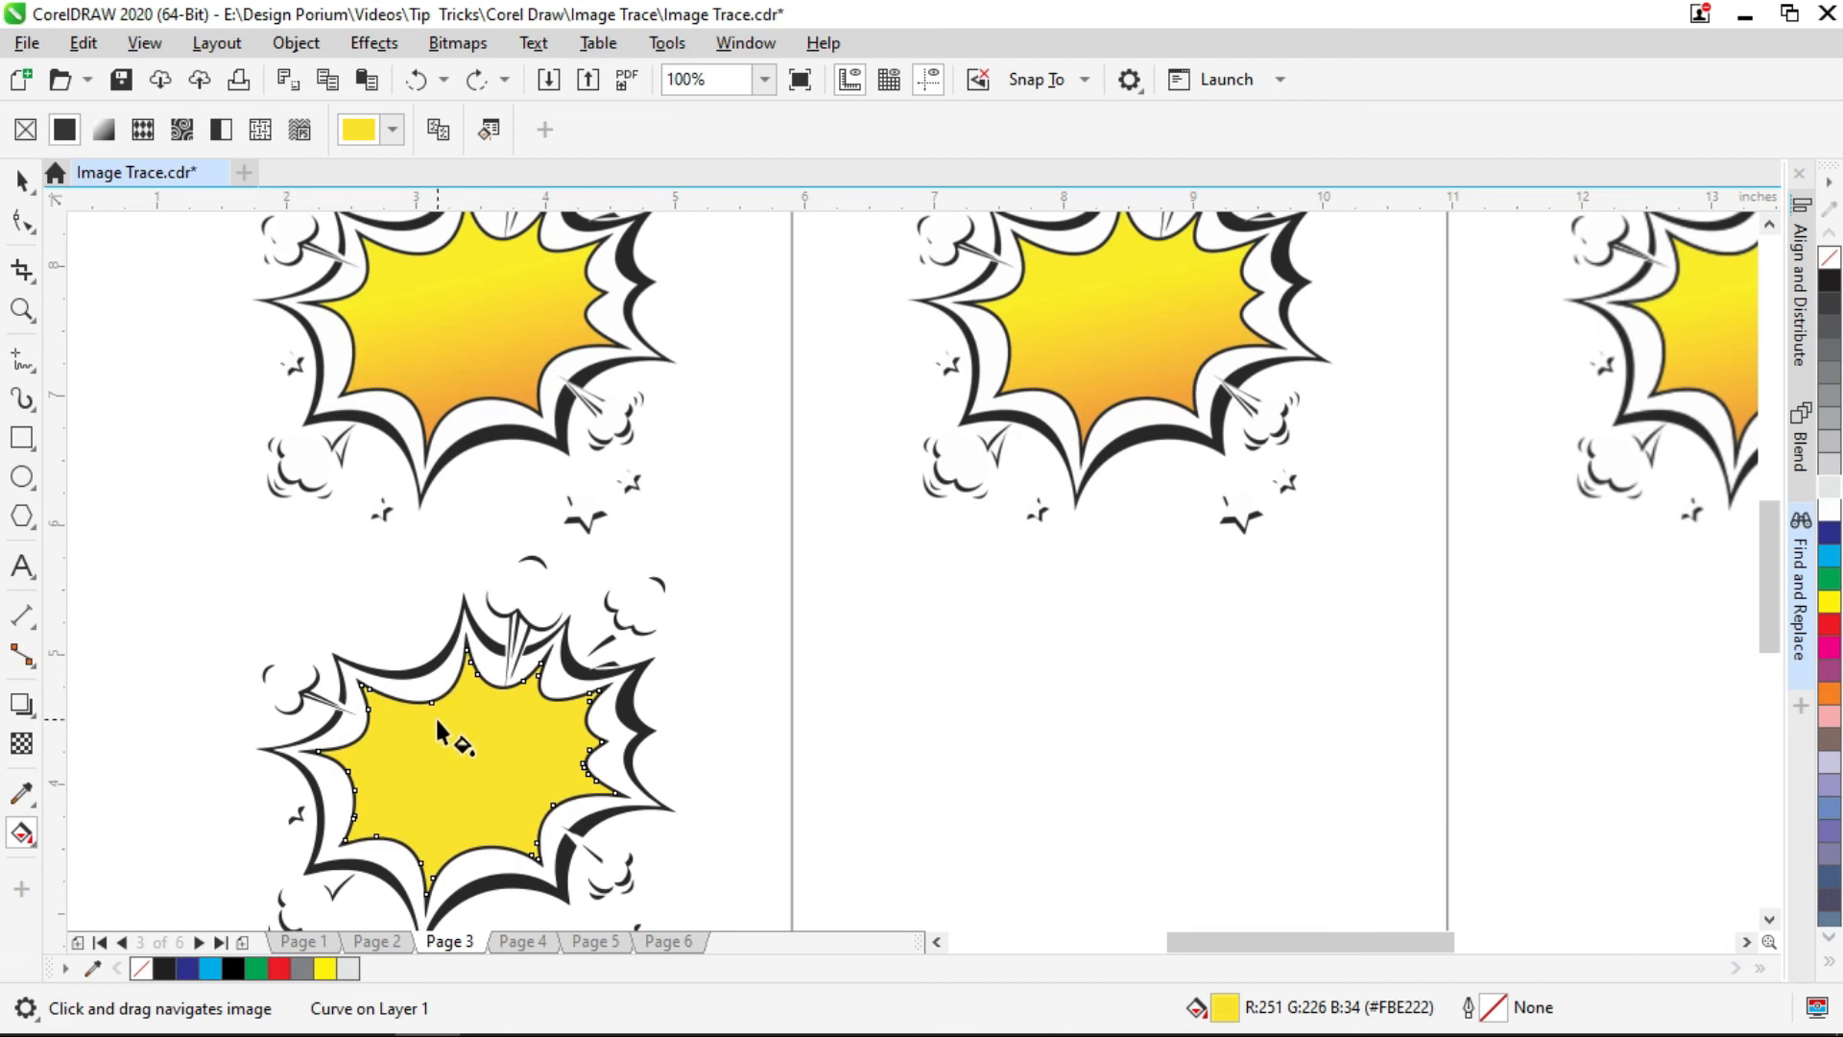
{"action": "left_click_drag", "start_coordinate": [471, 773], "coordinate": [494, 844]}
{"action": "left_click", "coordinate": [450, 685]}
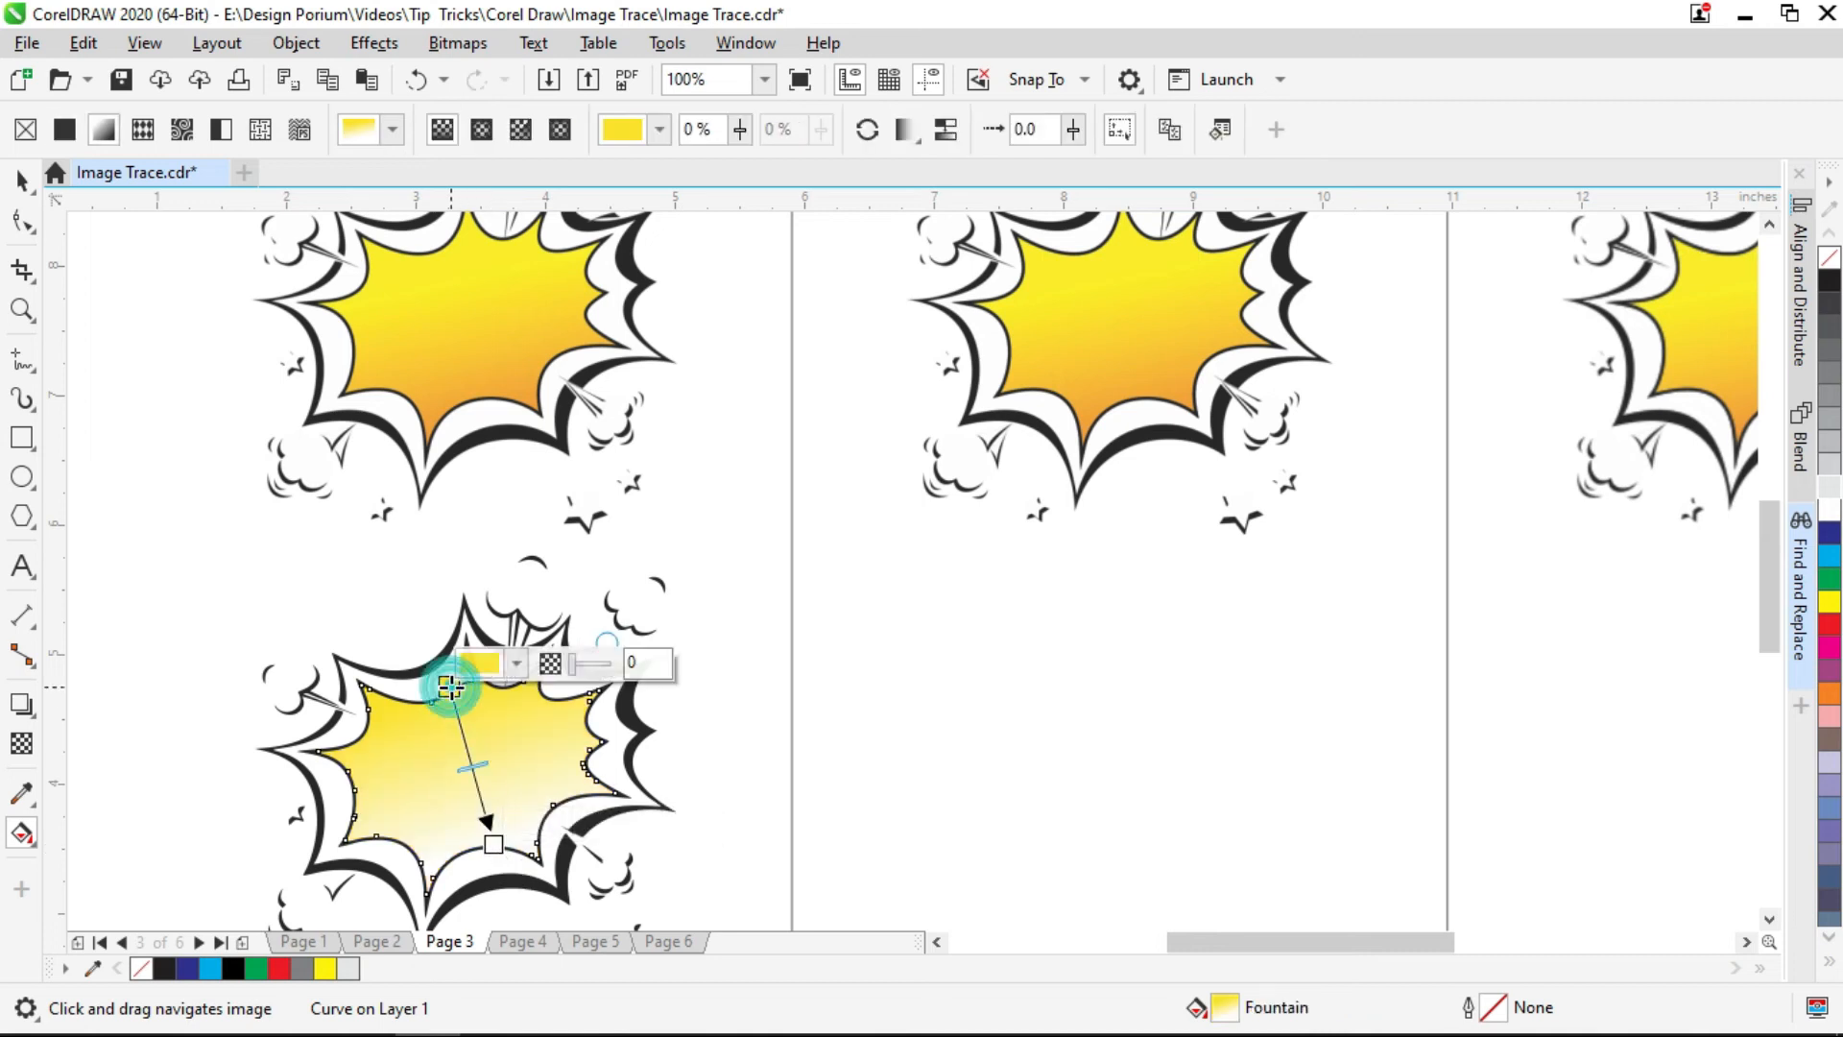
{"action": "left_click", "coordinate": [491, 670]}
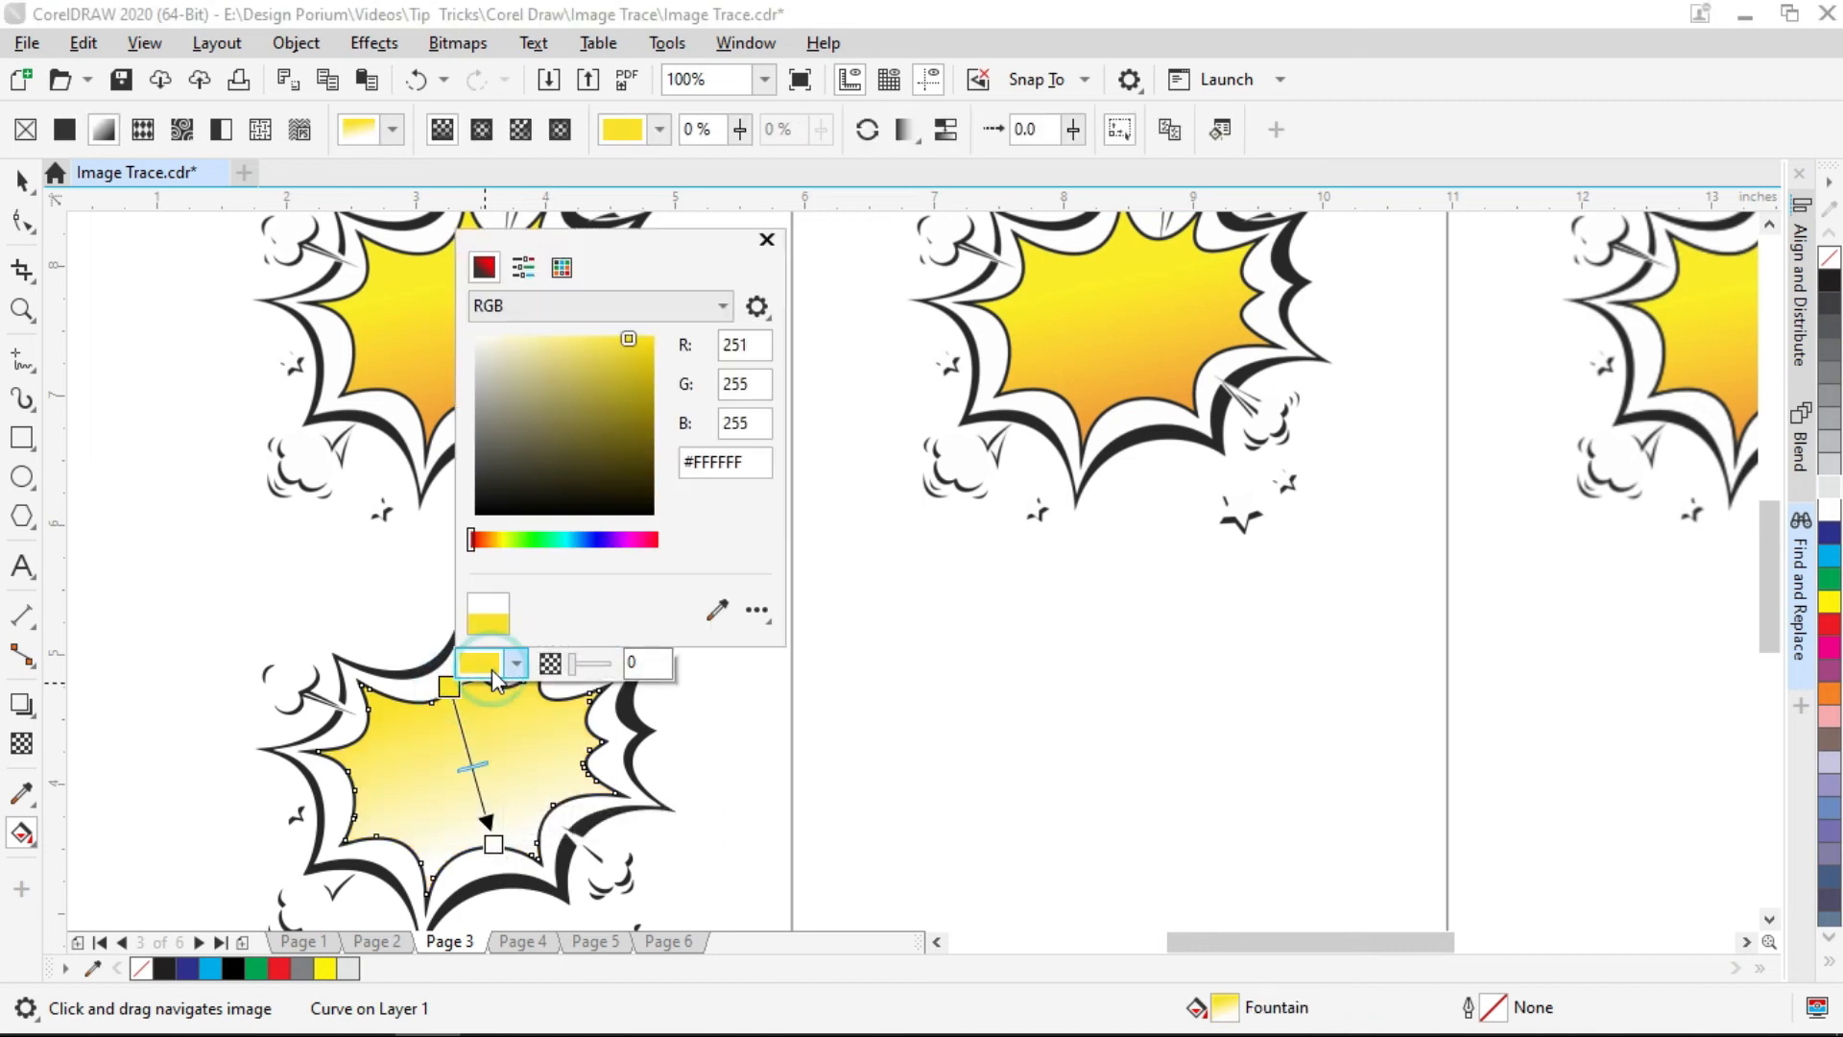
{"action": "left_click", "coordinate": [719, 610]}
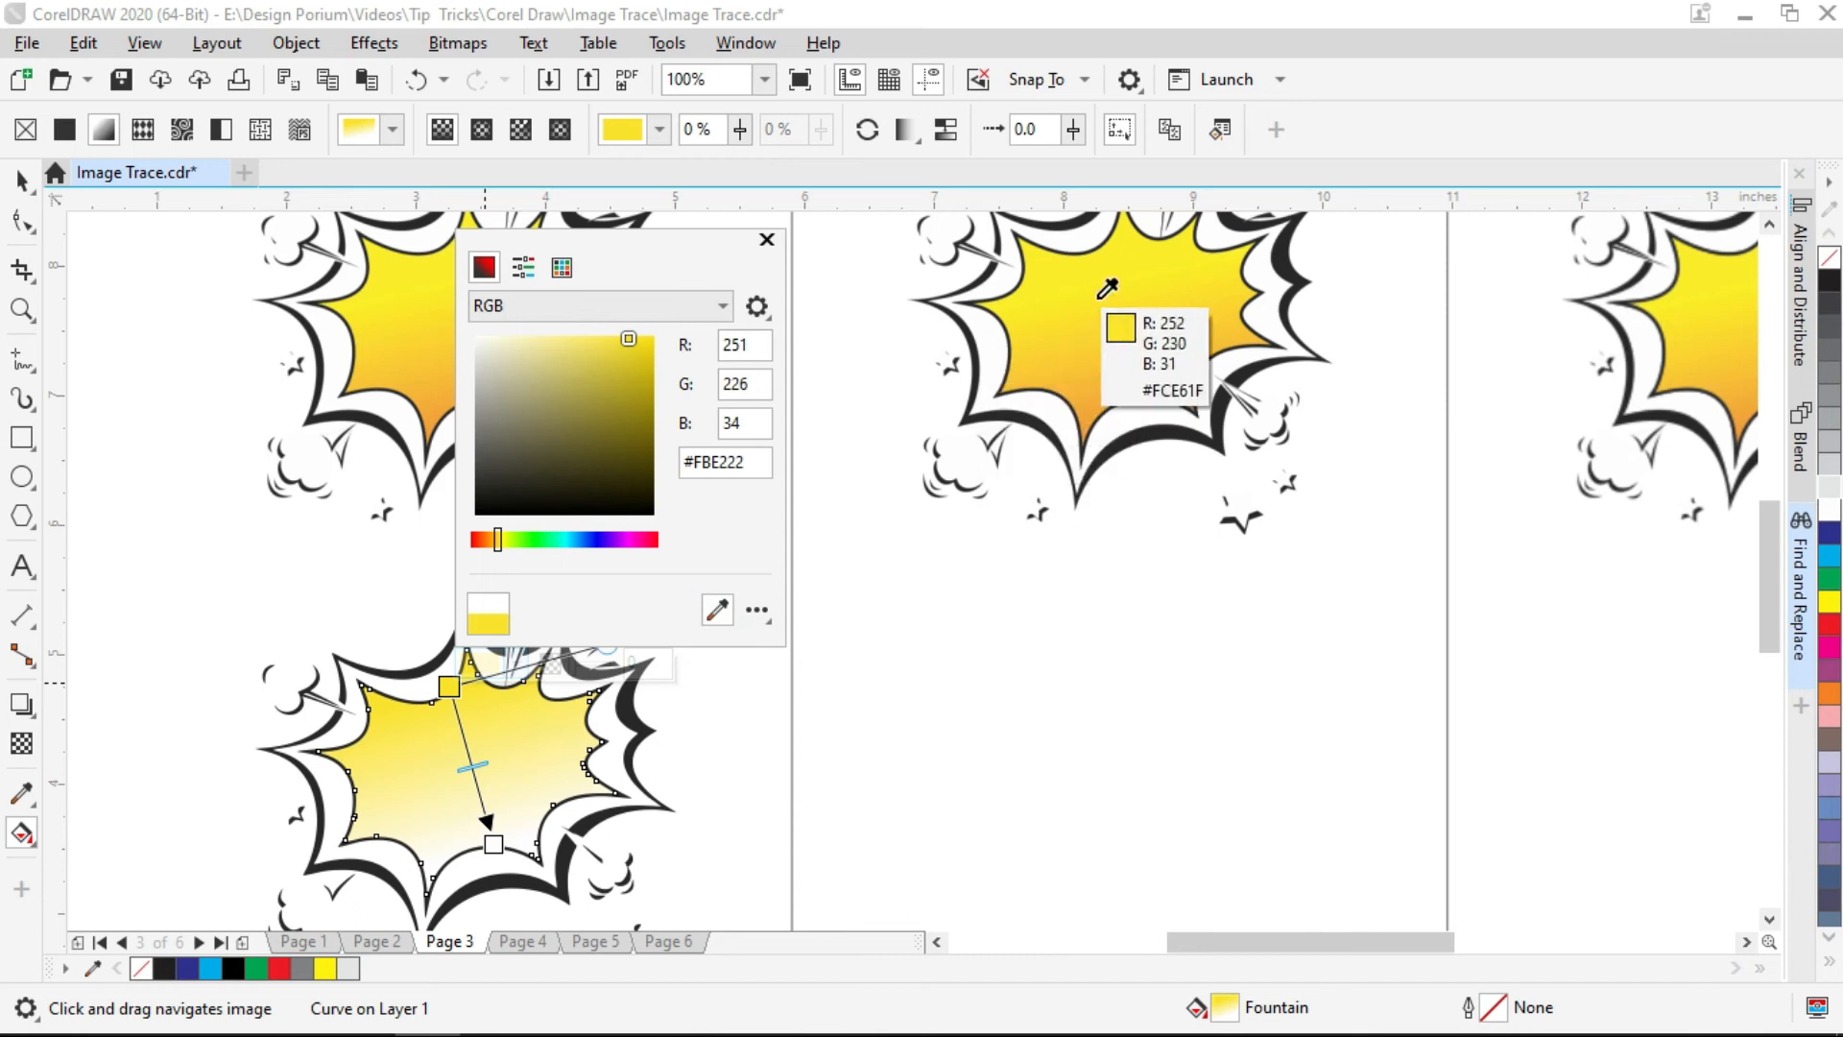
{"action": "left_click", "coordinate": [1054, 244]}
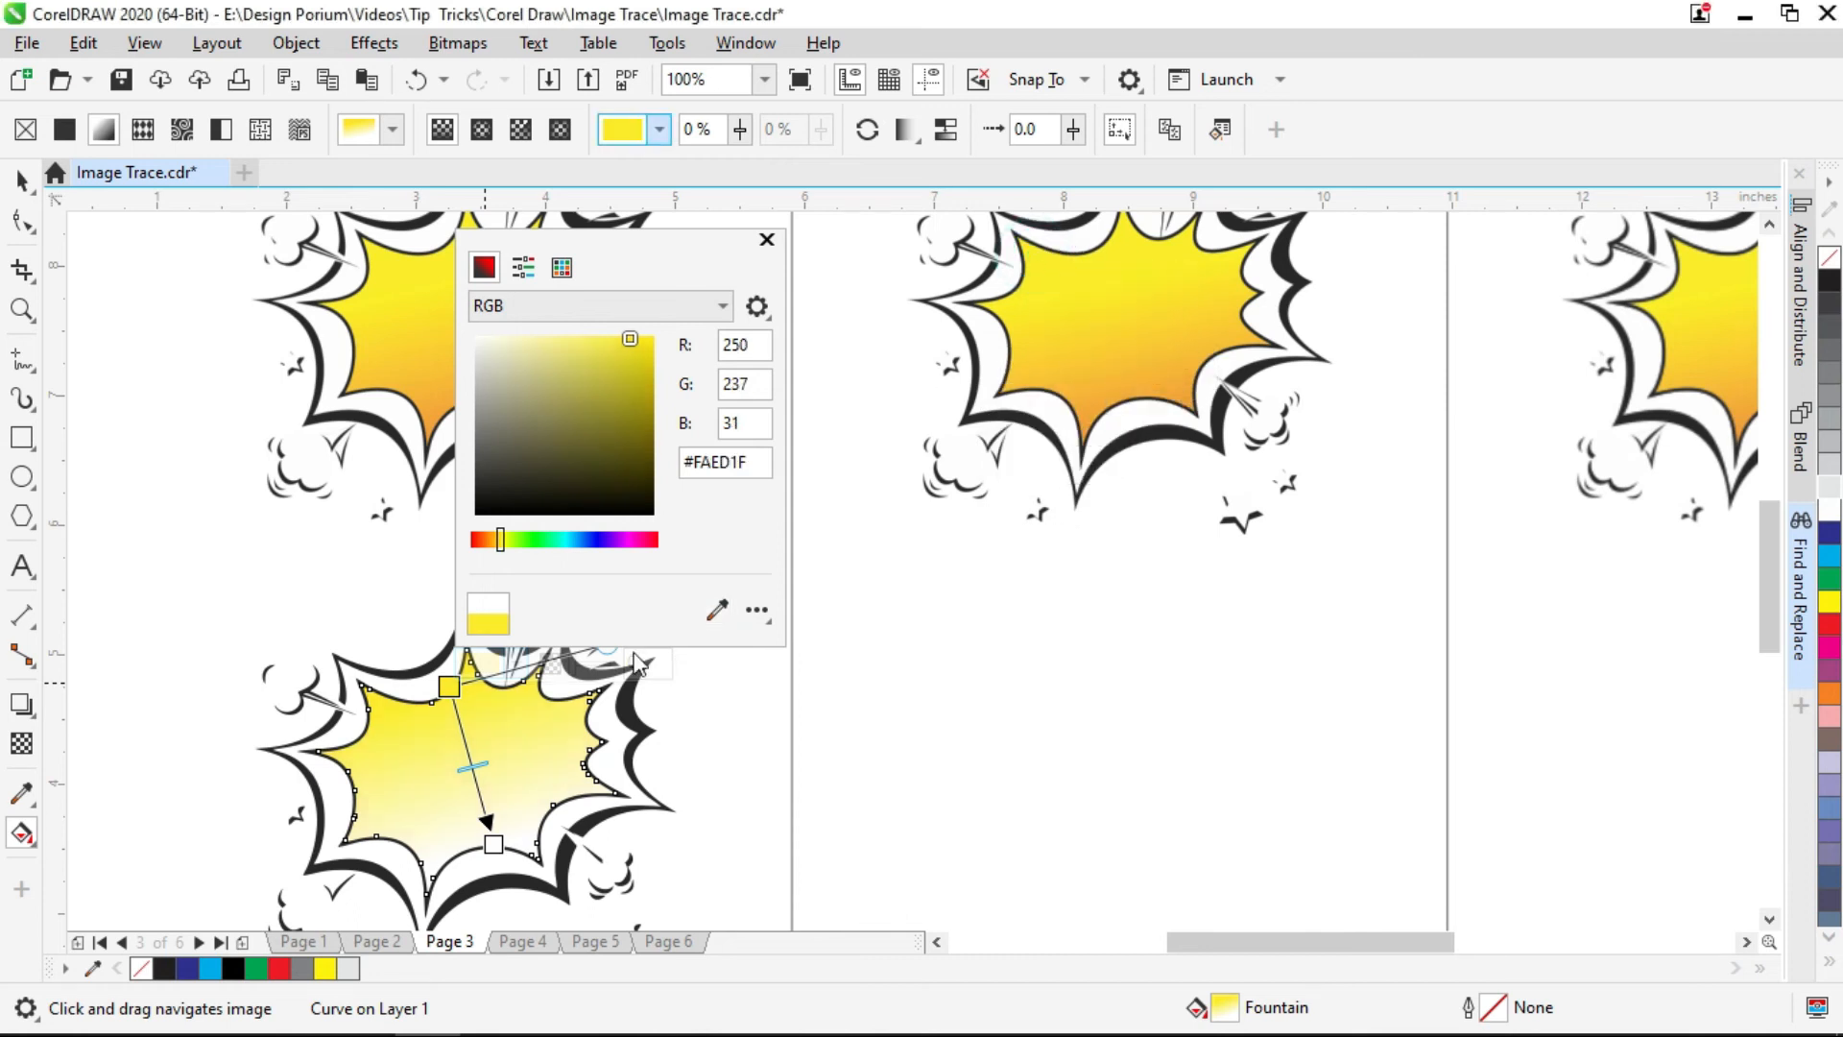
- Set the fountain fill's end color to orange #F2A533 sampled from the 150 DPI burst's lower area, and deselect the shape
{"action": "left_click", "coordinate": [494, 845]}
{"action": "left_click", "coordinate": [535, 821]}
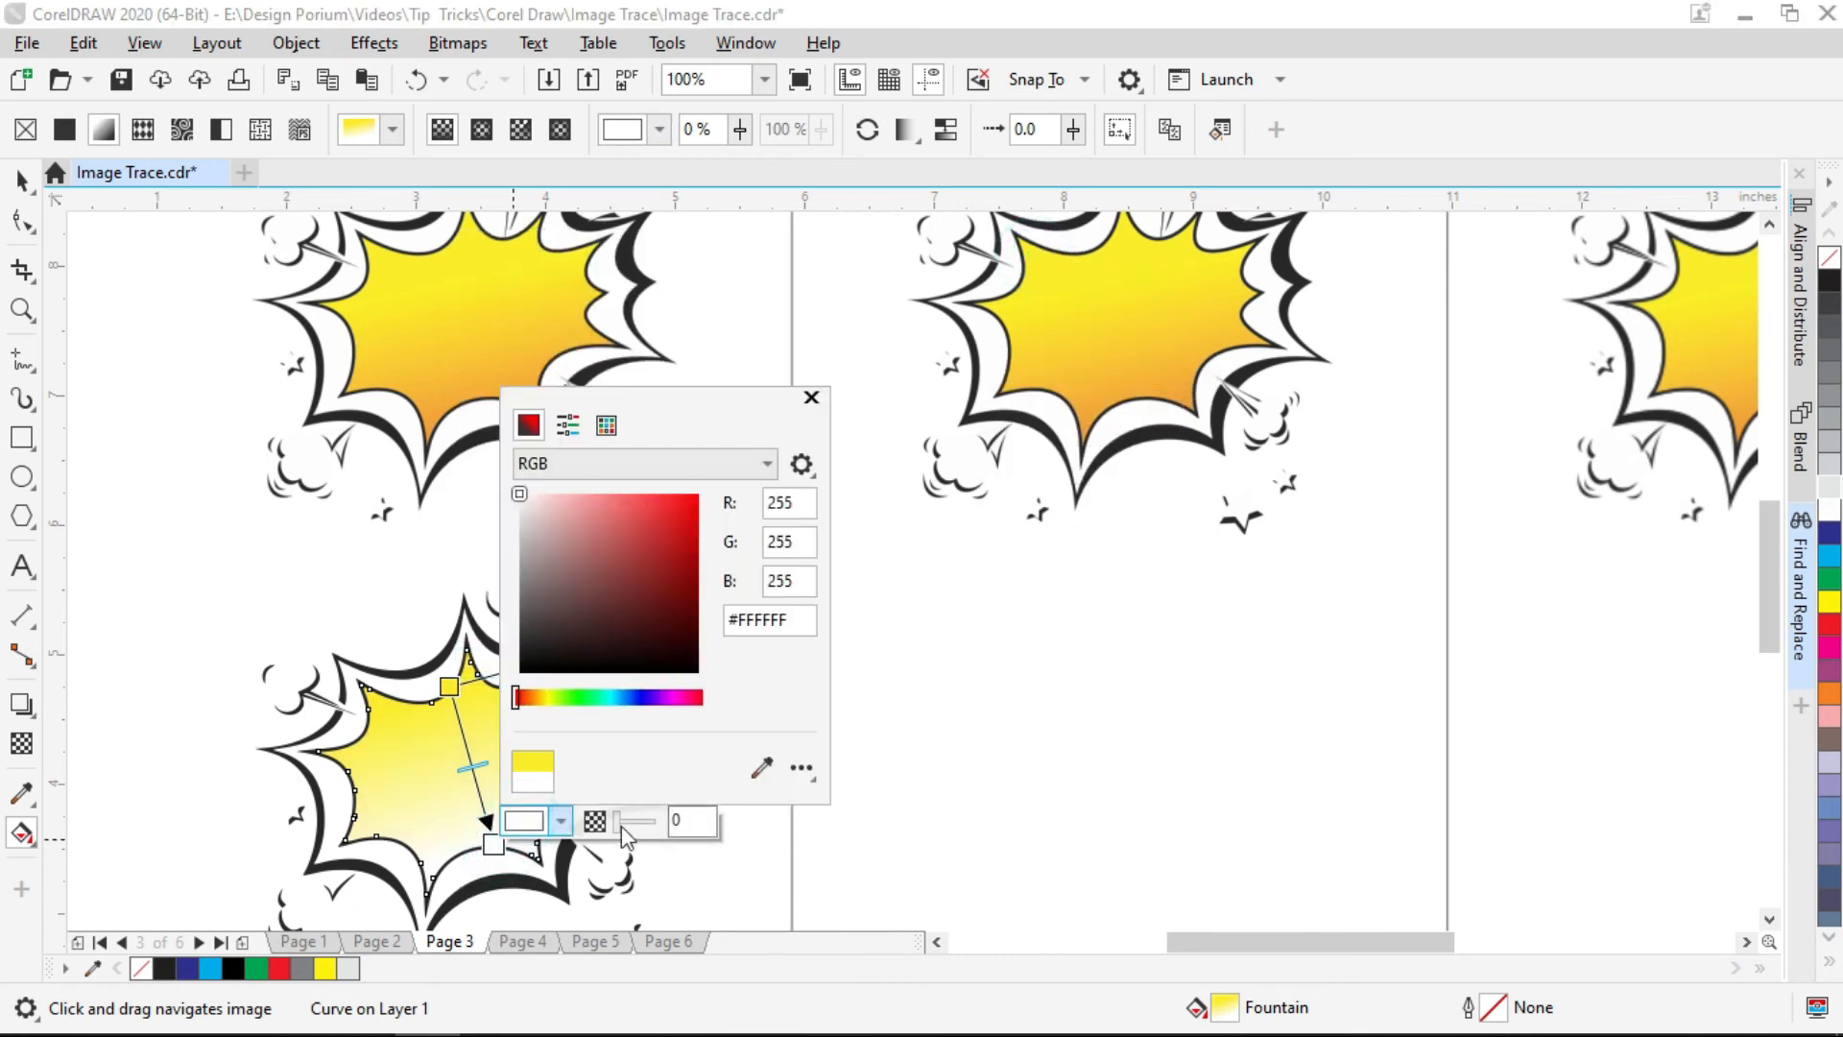
{"action": "left_click", "coordinate": [761, 767]}
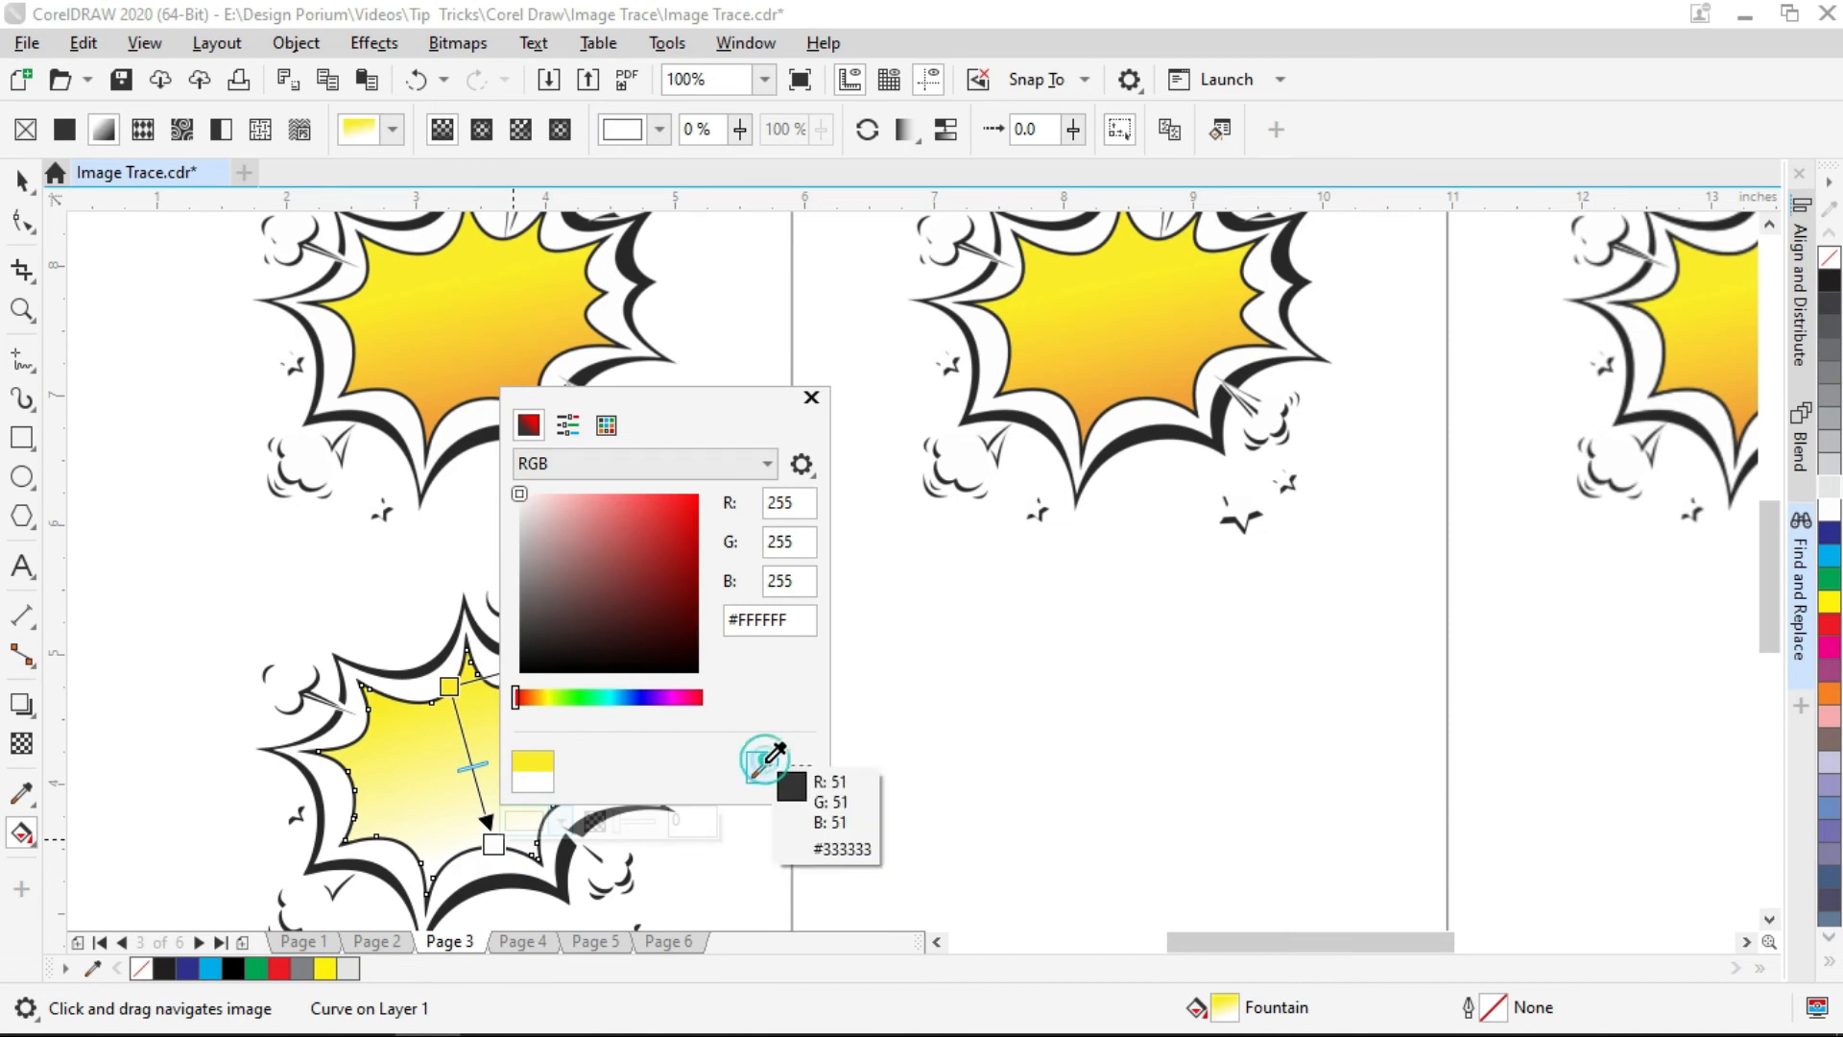
{"action": "left_click", "coordinate": [1192, 382]}
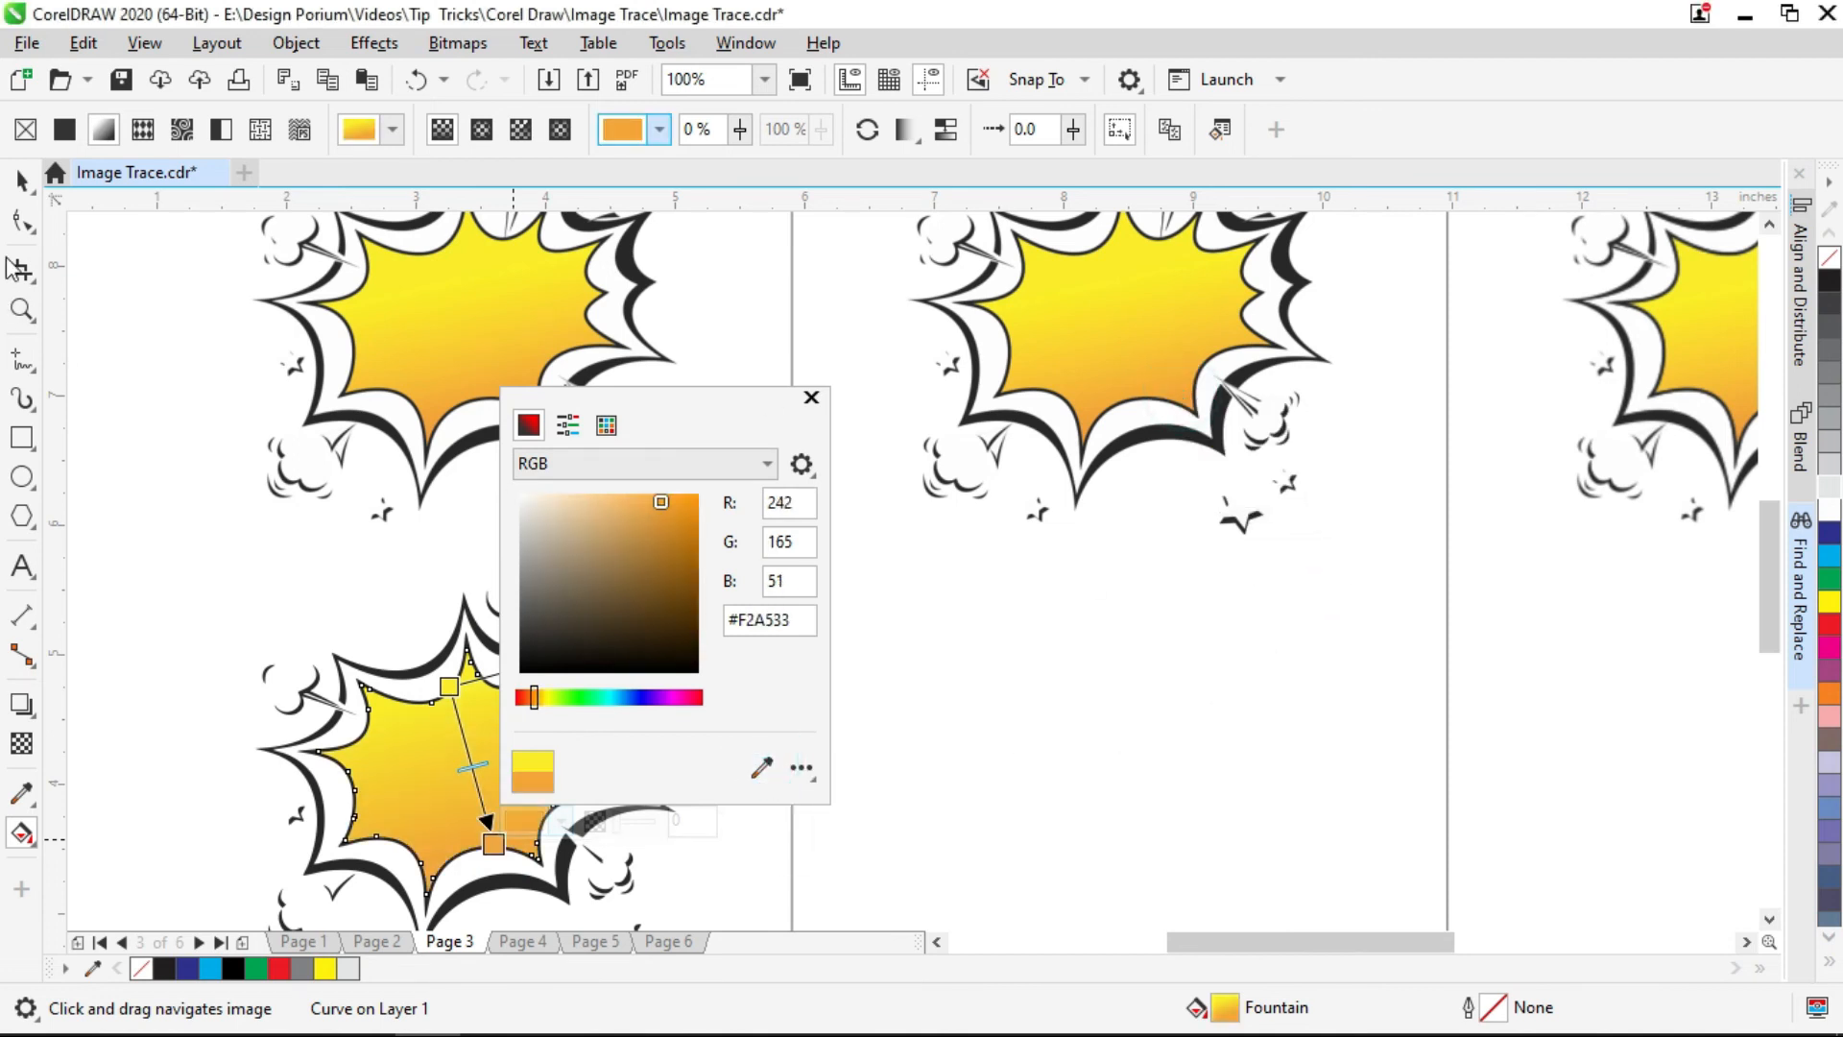
{"action": "left_click", "coordinate": [22, 180]}
{"action": "left_click", "coordinate": [135, 740]}
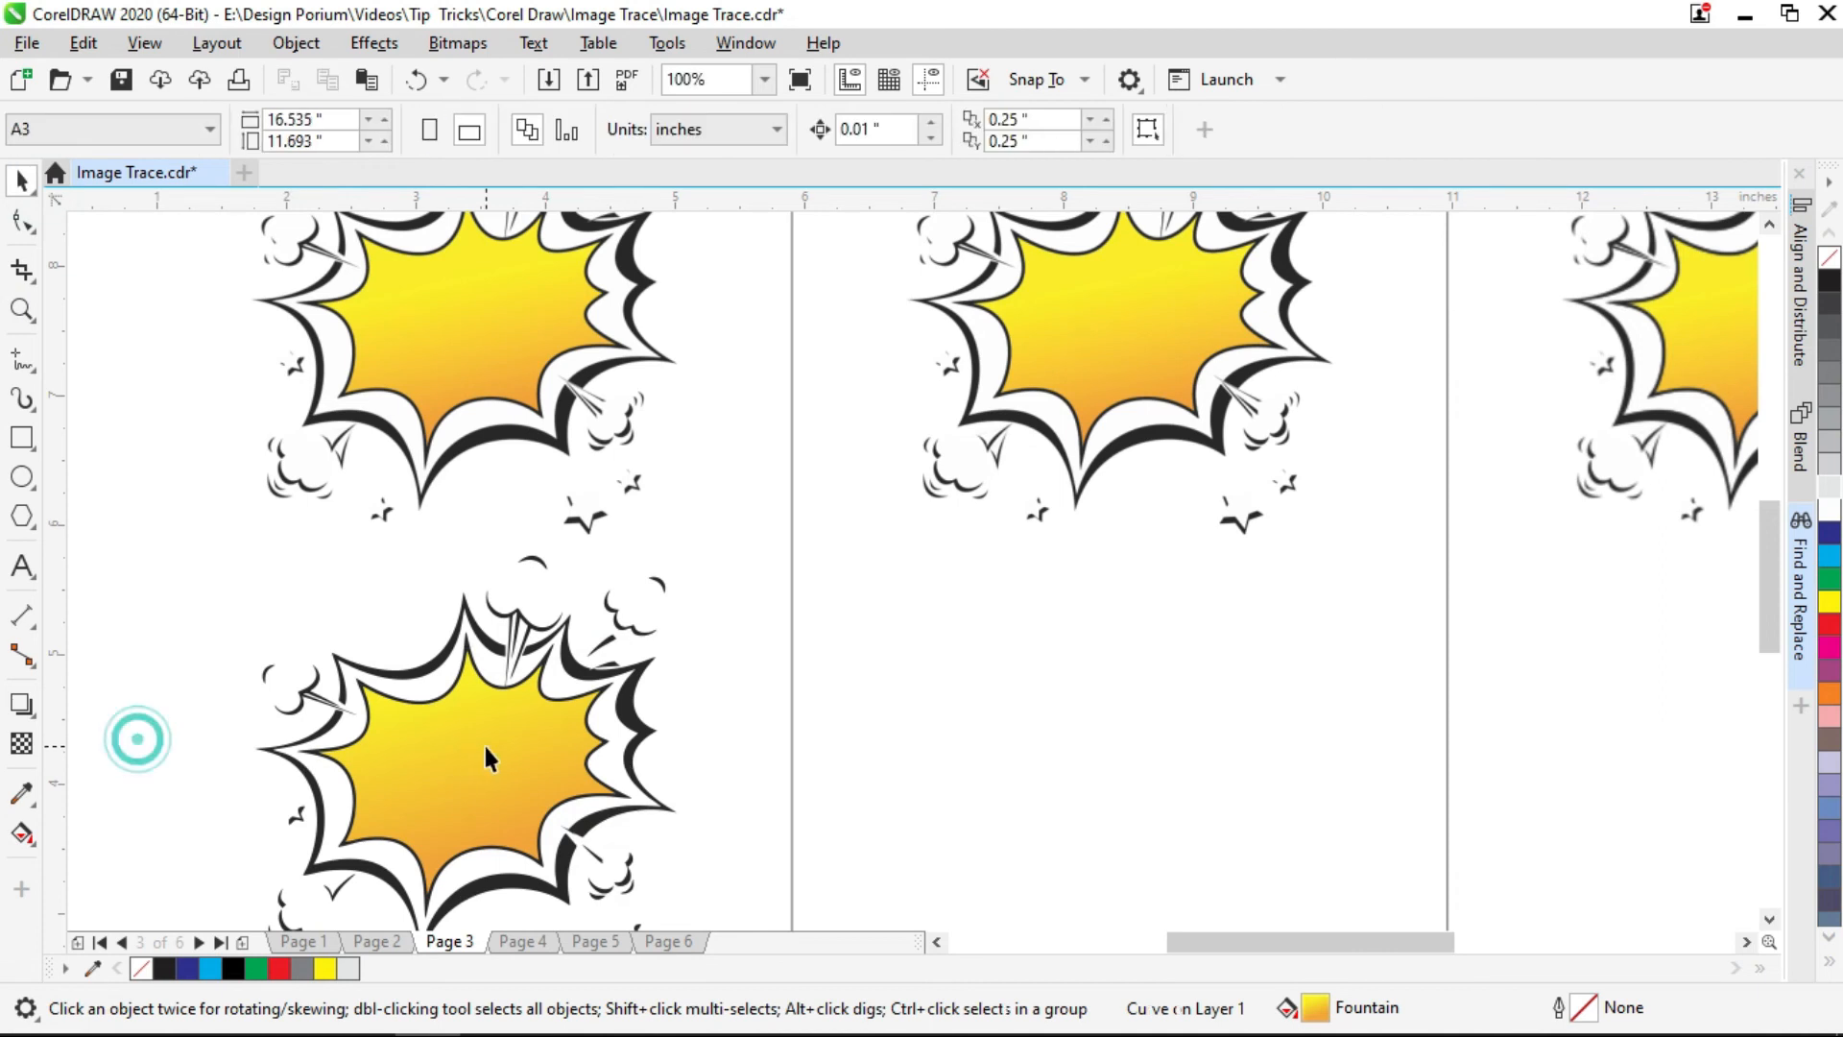
- Select all pieces of the traced burst and move them straight down to a Y position of about 3.54 inches
{"action": "scroll", "coordinate": [489, 672], "scroll_direction": "down", "scroll_amount": 1}
{"action": "scroll", "coordinate": [553, 689], "scroll_direction": "down", "scroll_amount": 2}
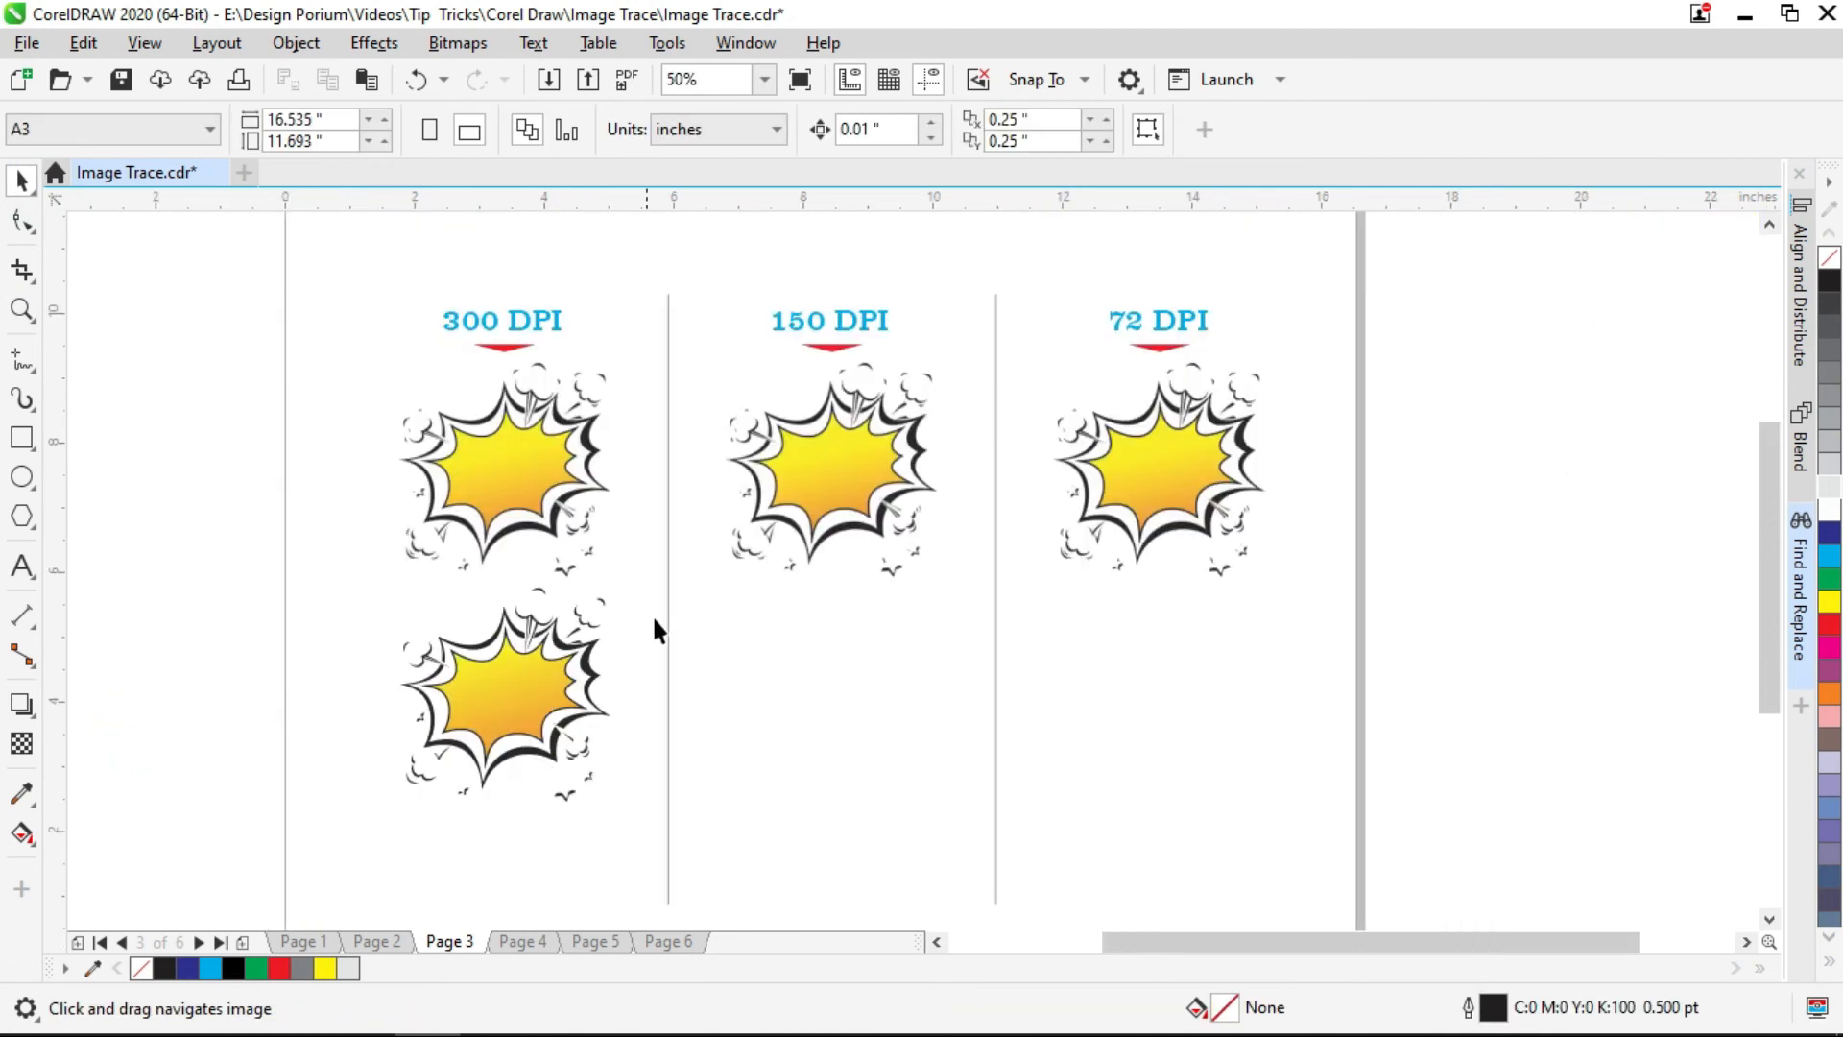
{"action": "left_click_drag", "start_coordinate": [637, 547], "coordinate": [389, 850]}
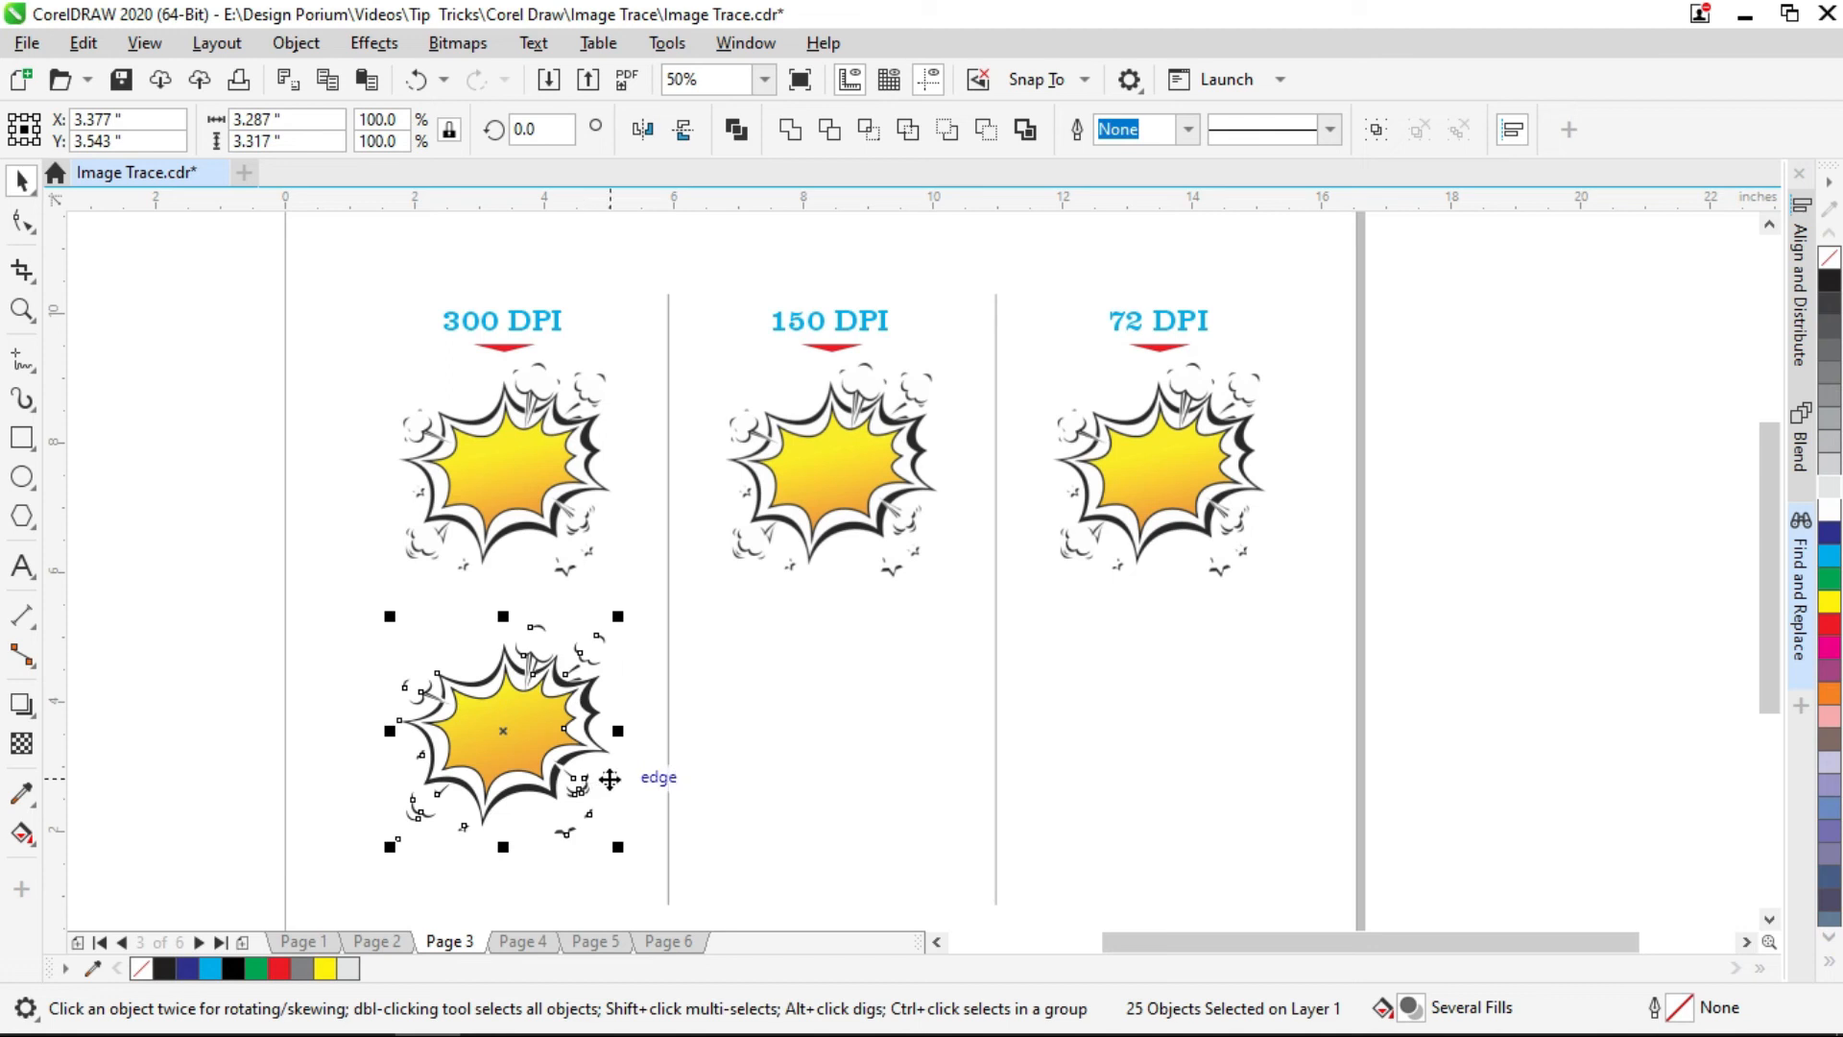
- Select the 150 DPI burst bitmap and start an Outline Trace with the Detailed Logo image type
{"action": "left_click_drag", "start_coordinate": [893, 615], "coordinate": [774, 630]}
{"action": "left_click", "coordinate": [764, 472]}
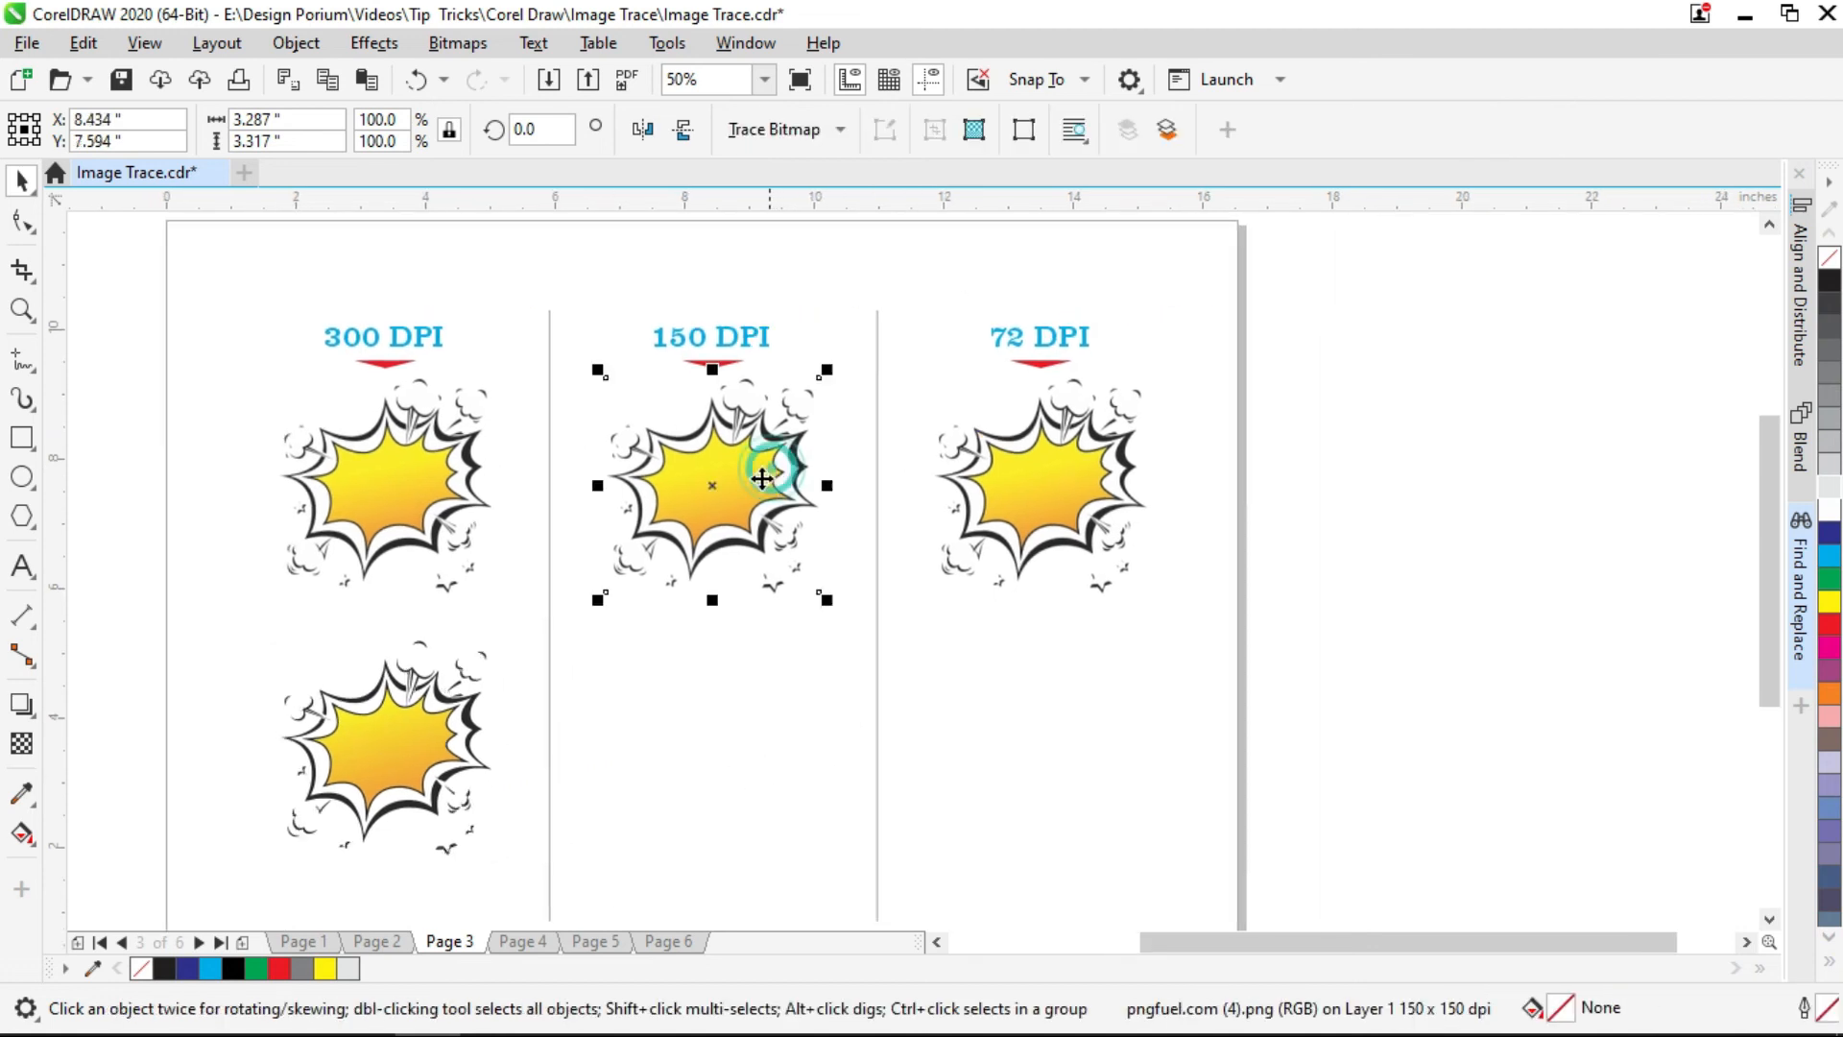
{"action": "mouse_move", "coordinate": [760, 466]}
{"action": "left_mouse_down"}
{"action": "mouse_move", "coordinate": [757, 709]}
{"action": "mouse_move", "coordinate": [740, 494]}
{"action": "left_mouse_up"}
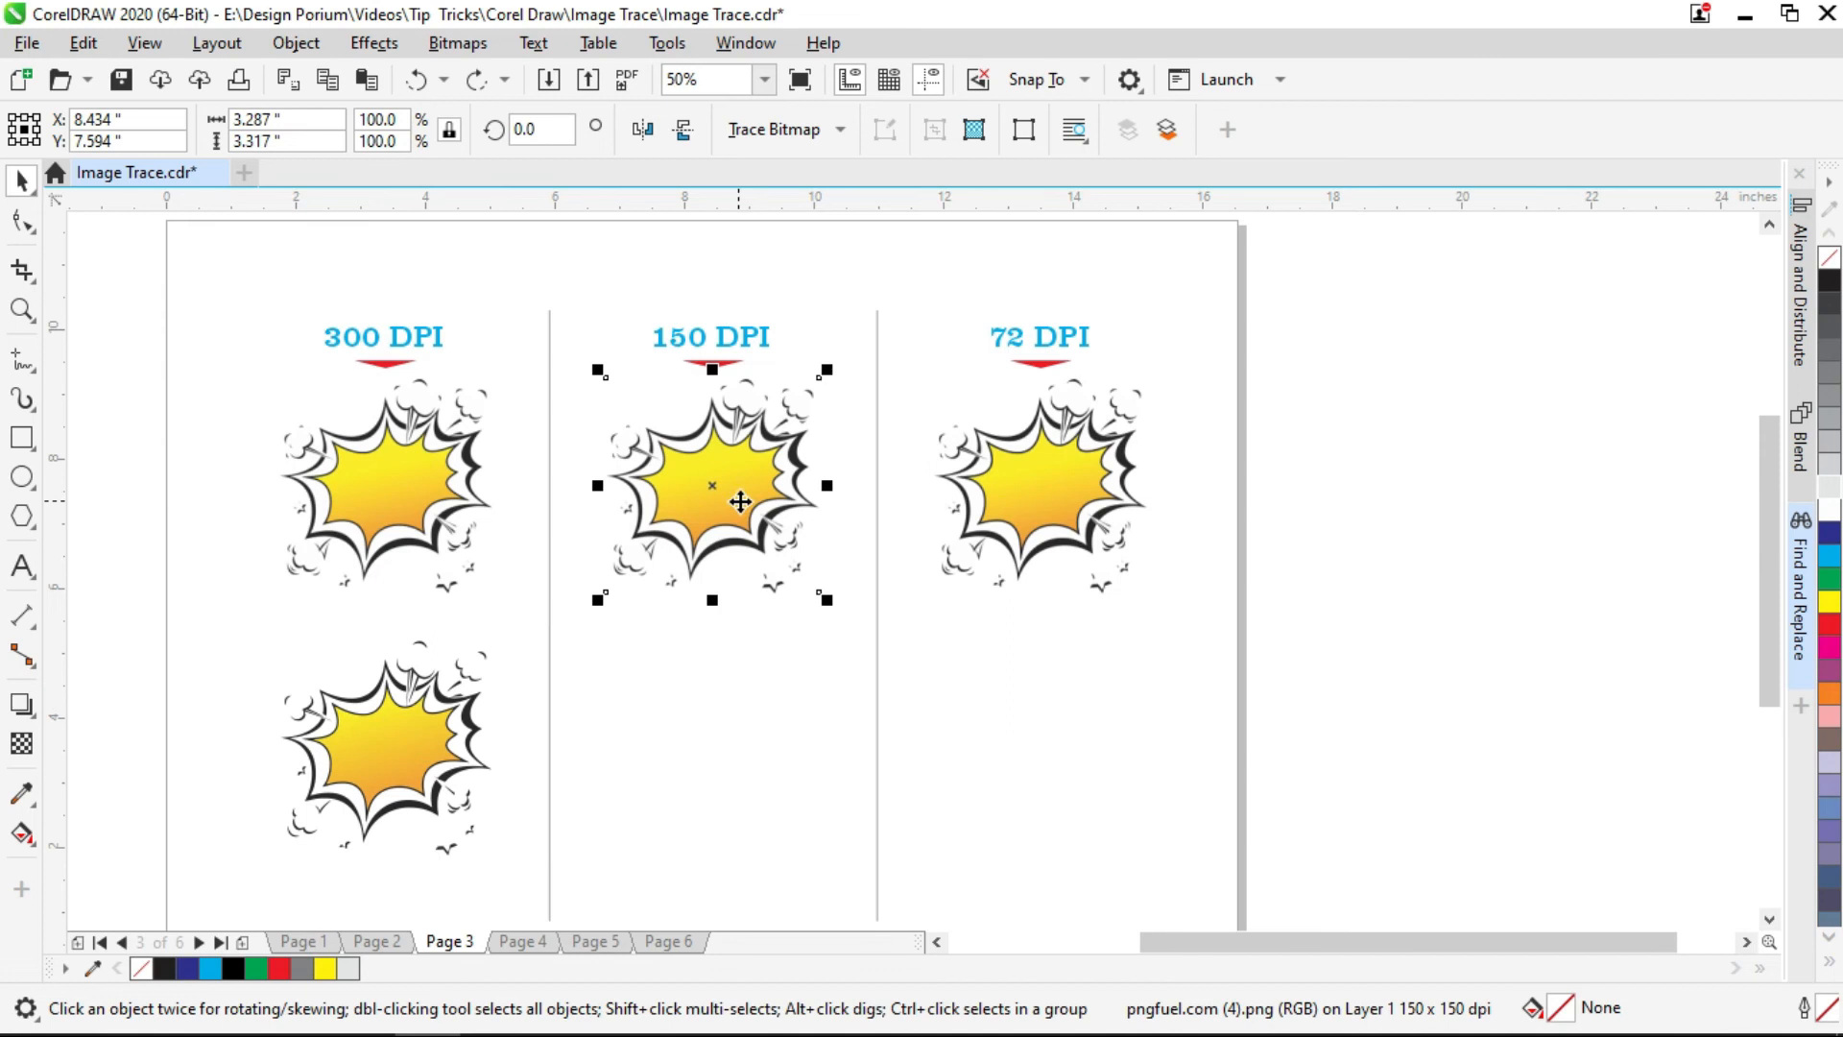
{"action": "scroll", "coordinate": [740, 494], "scroll_direction": "up", "scroll_amount": 2}
{"action": "left_click", "coordinate": [827, 132]}
{"action": "mouse_move", "coordinate": [838, 231]}
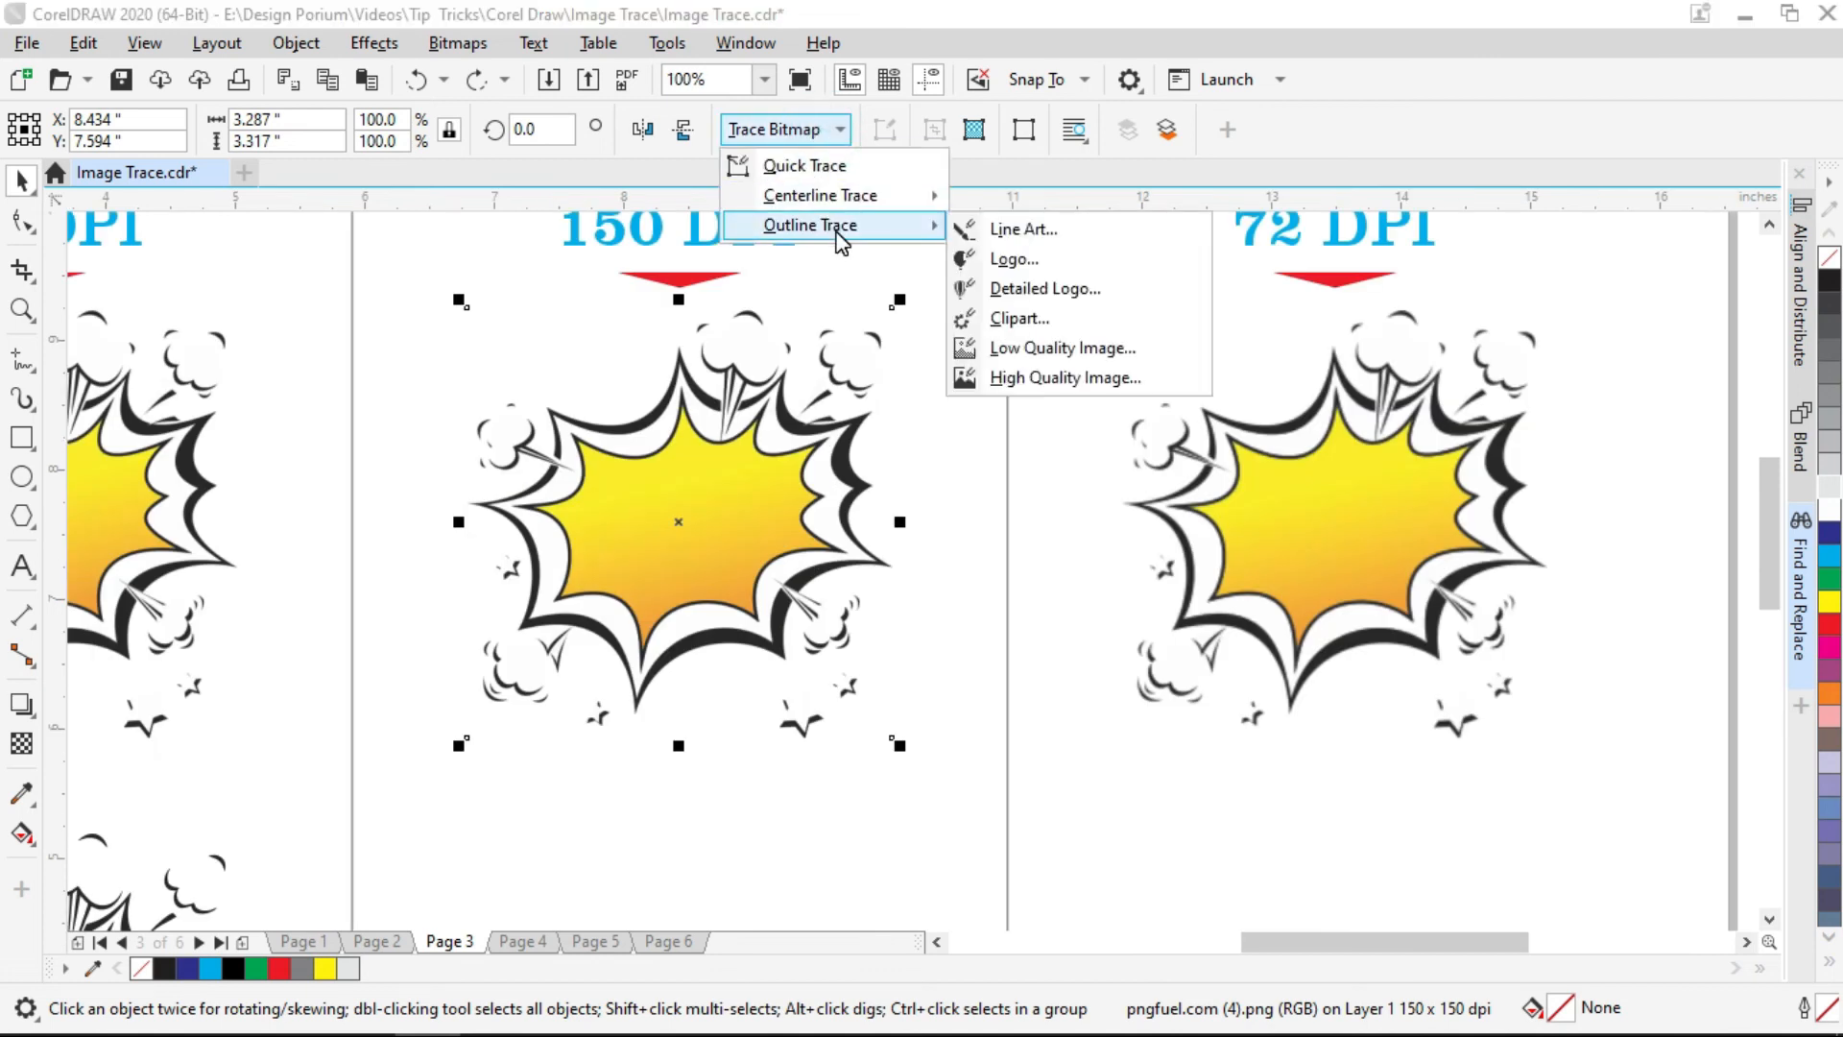
{"action": "left_click", "coordinate": [1086, 290]}
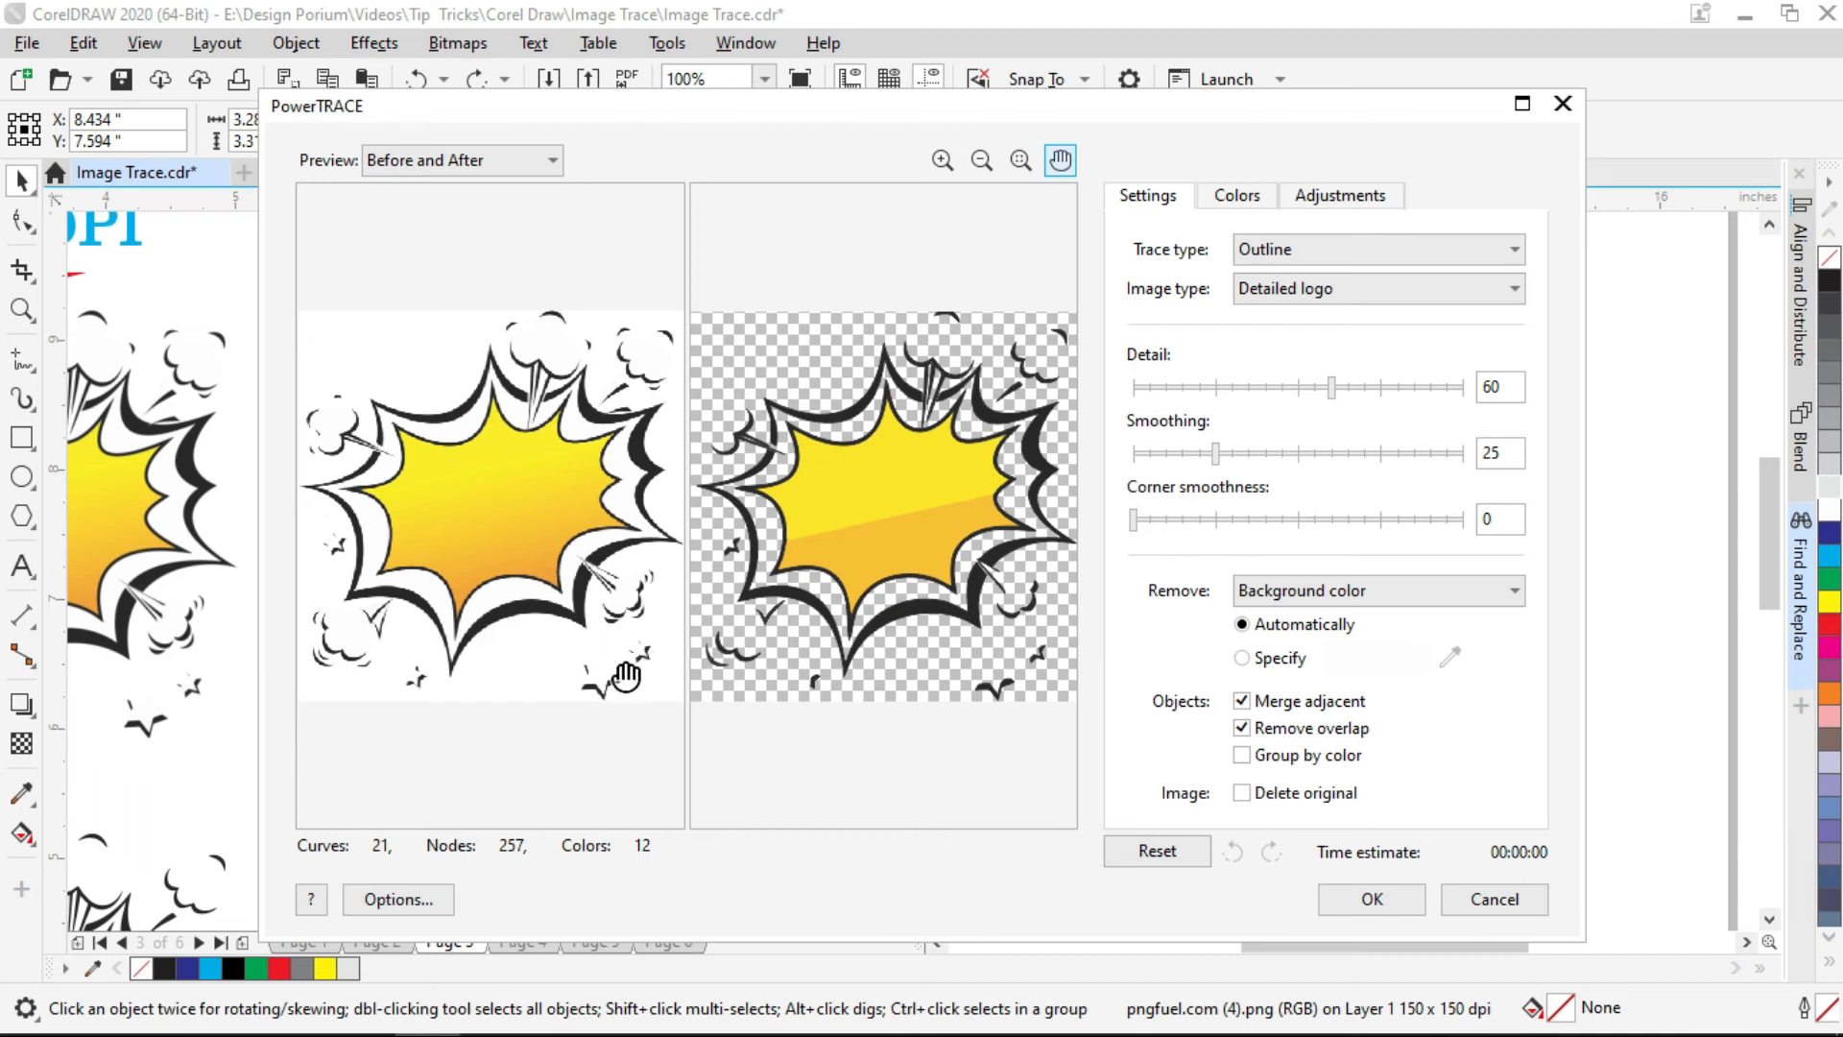
- Set the trace detail to 90 and the smoothing to 10, checking the small burst fragments in the preview
{"action": "scroll", "coordinate": [596, 685], "scroll_direction": "up", "scroll_amount": 2}
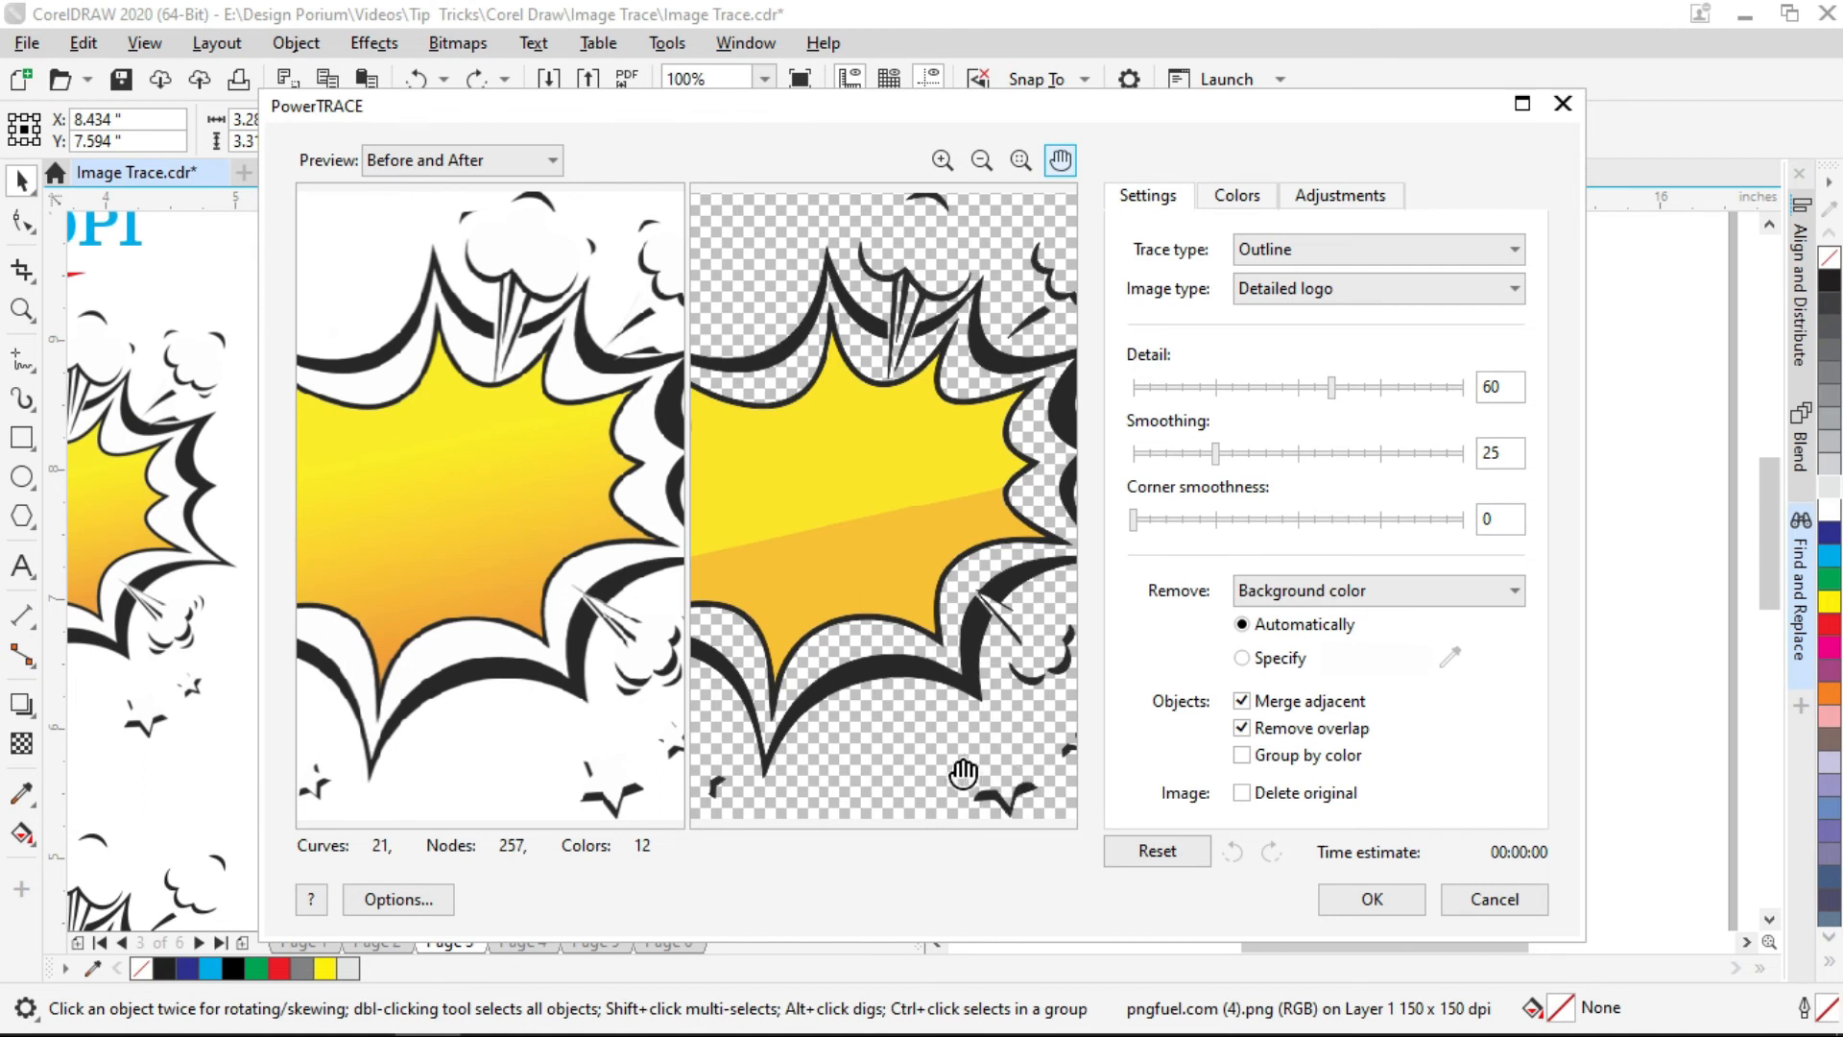
{"action": "scroll", "coordinate": [567, 499], "scroll_direction": "down", "scroll_amount": 3}
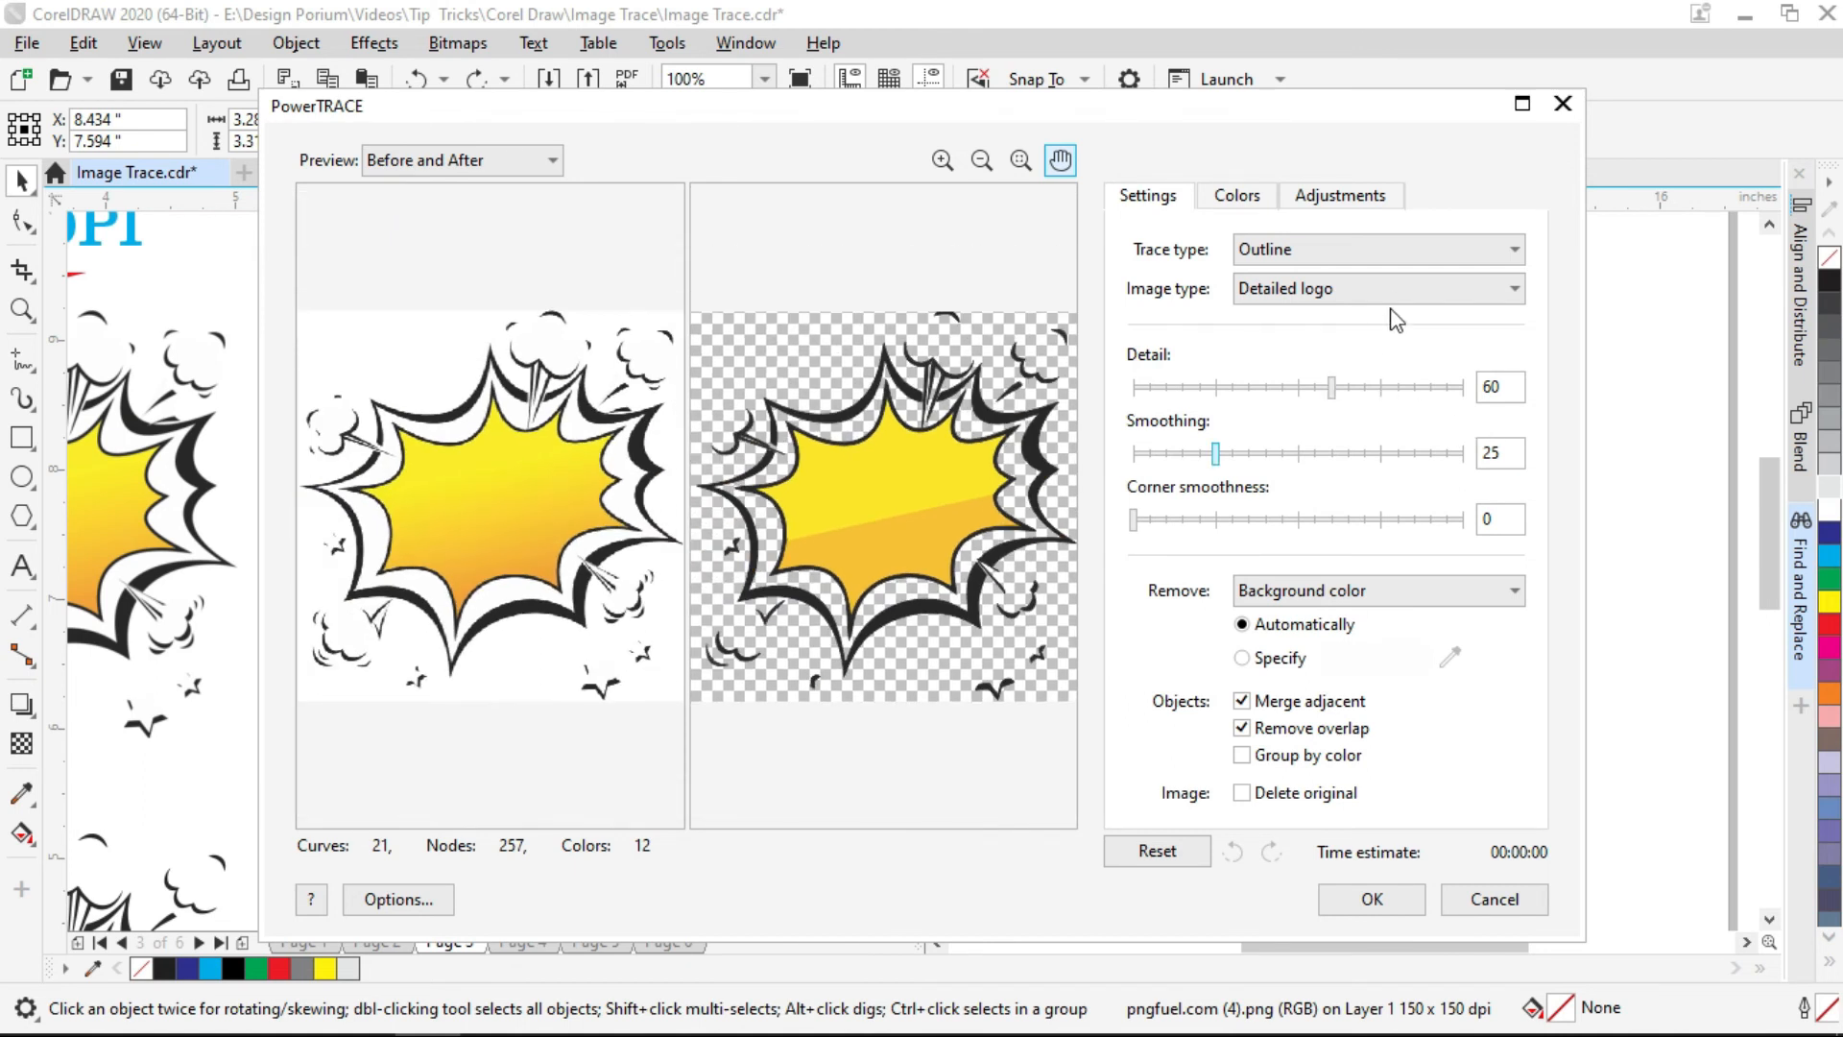
{"action": "left_click", "coordinate": [1431, 386]}
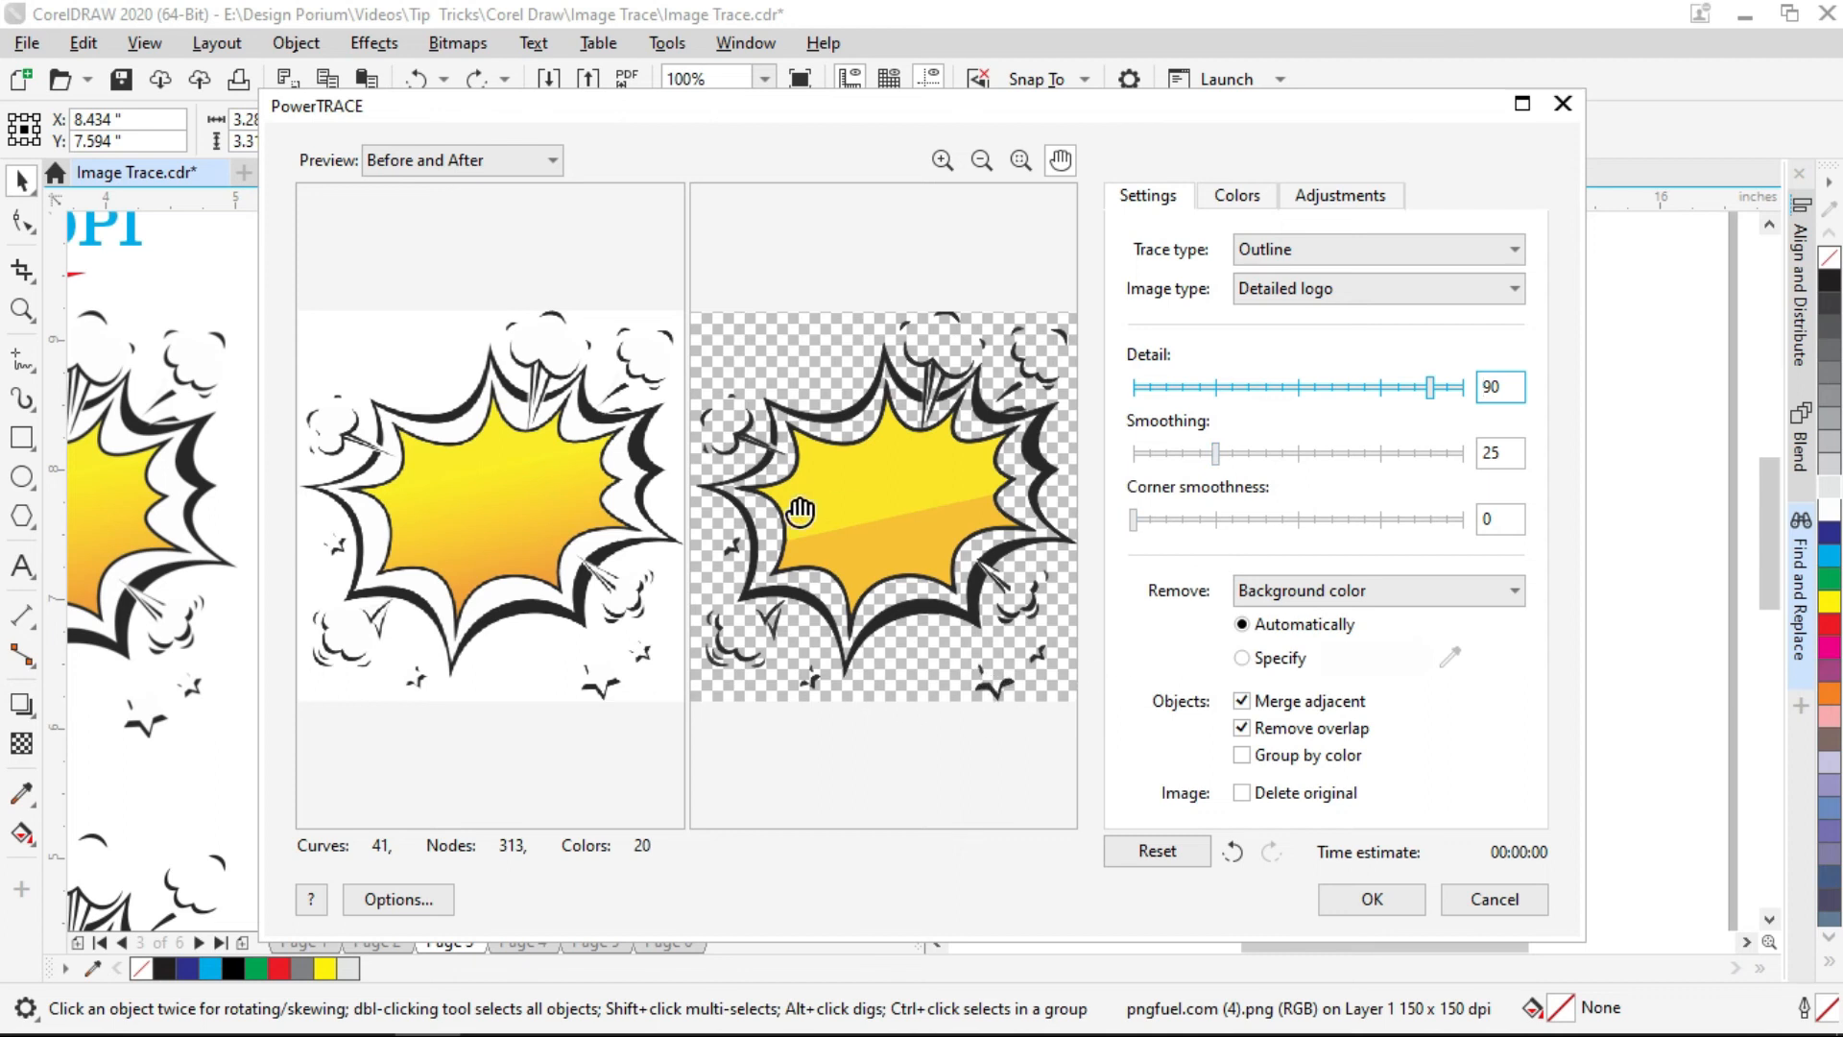
{"action": "scroll", "coordinate": [715, 451], "scroll_direction": "up", "scroll_amount": 3}
{"action": "mouse_move", "coordinate": [777, 436]}
{"action": "left_mouse_down"}
{"action": "mouse_move", "coordinate": [790, 412]}
{"action": "mouse_move", "coordinate": [866, 502]}
{"action": "left_mouse_up"}
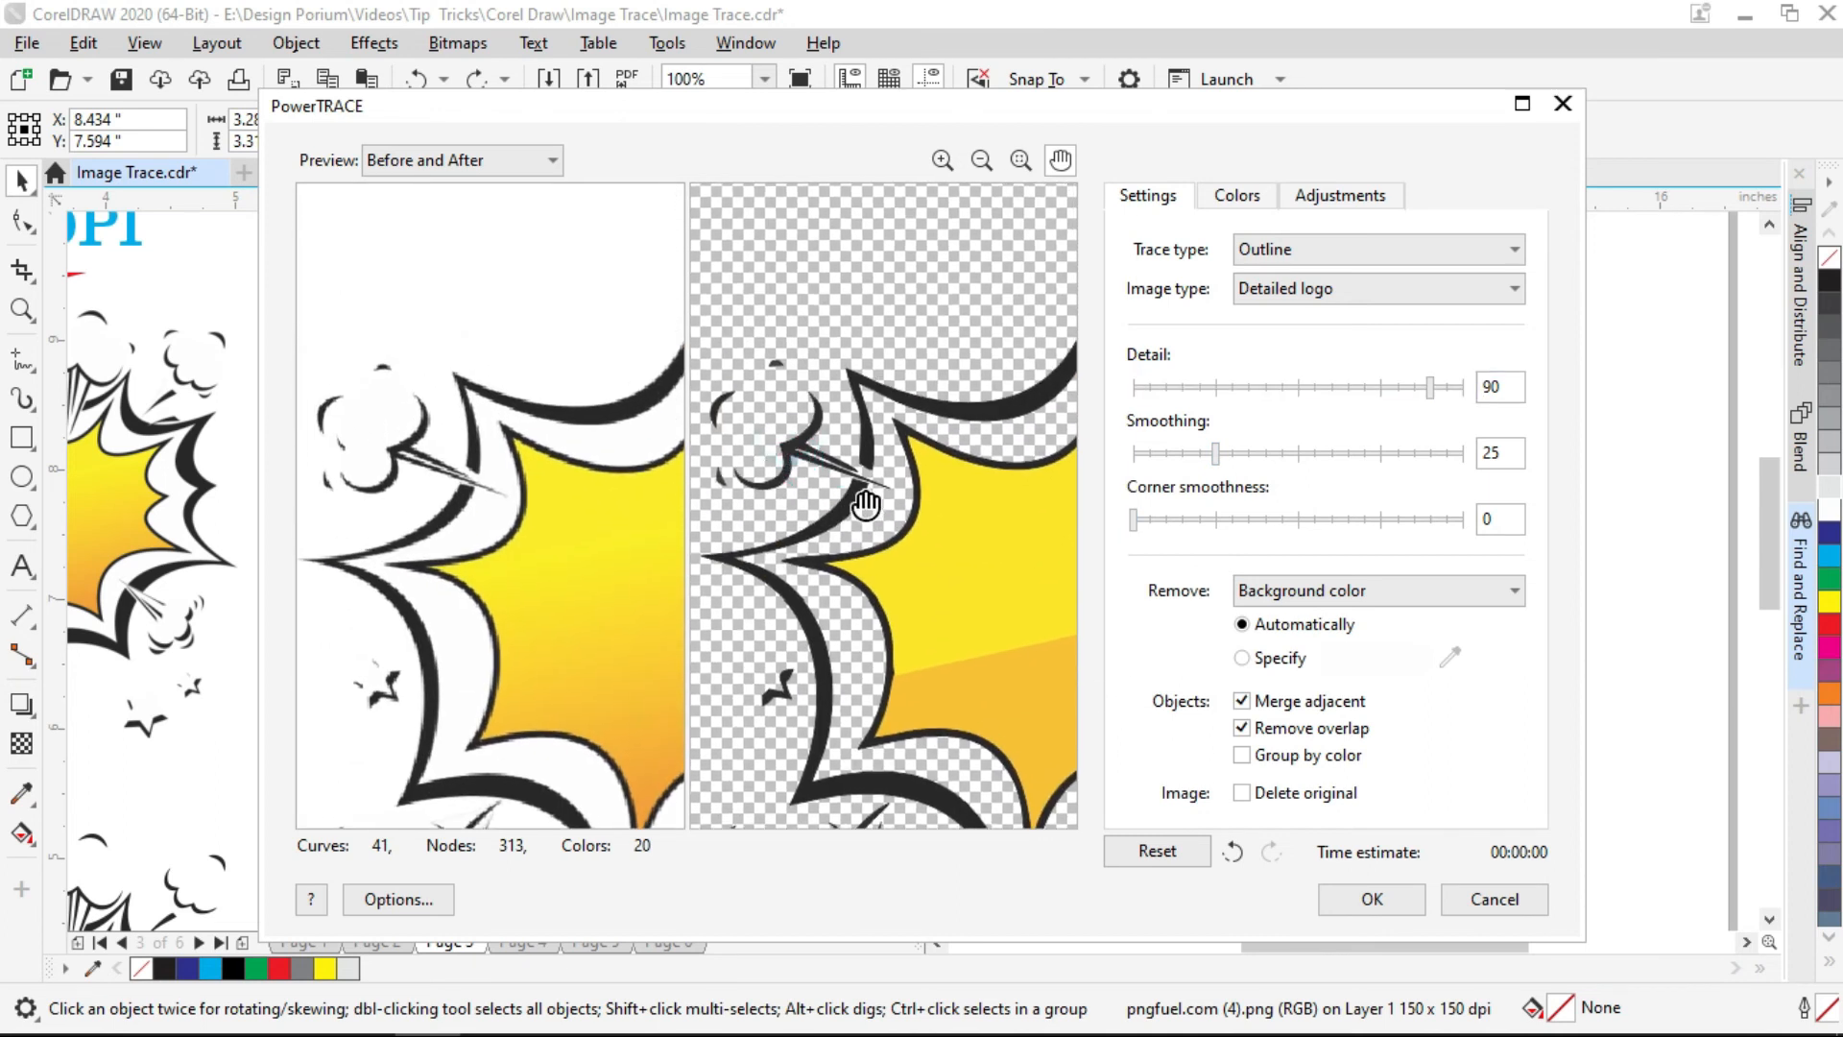
{"action": "left_click", "coordinate": [1165, 453]}
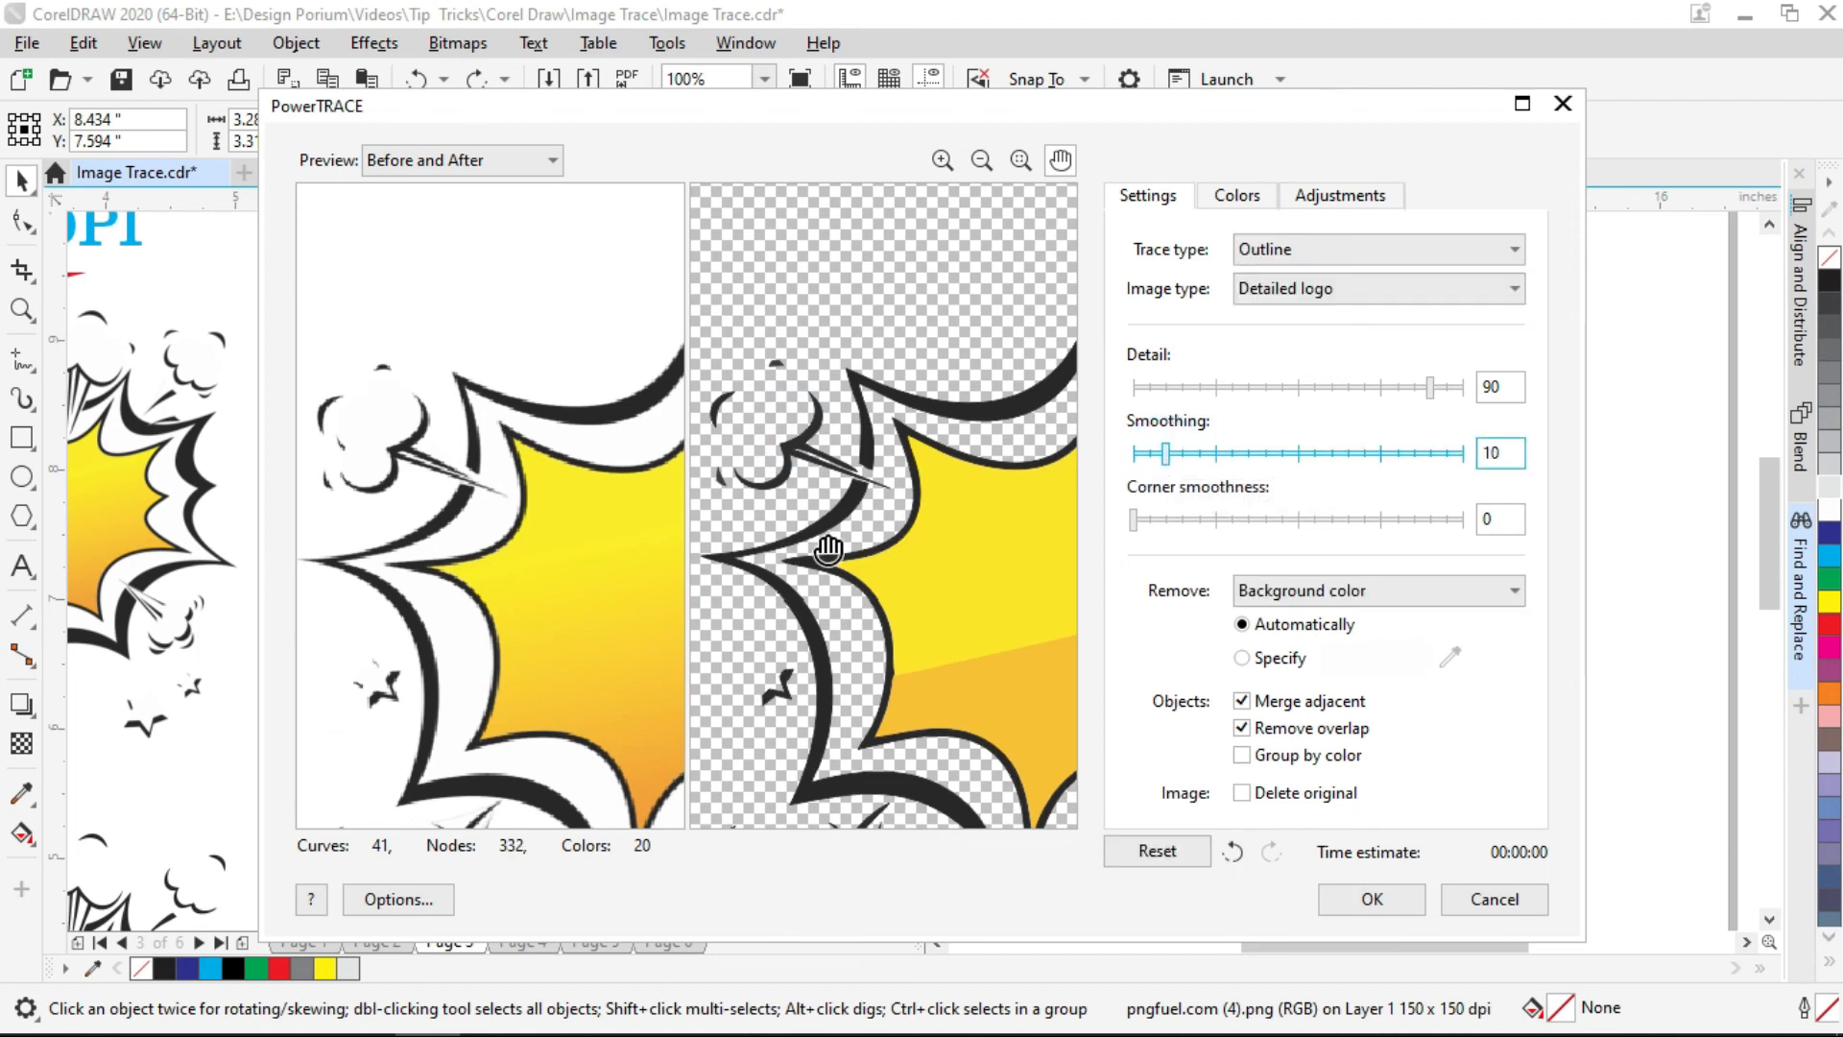
- Change the 150 DPI burst trace's image type to High quality image and examine both sides of the burst in the preview
{"action": "scroll", "coordinate": [876, 527], "scroll_direction": "down", "scroll_amount": 2}
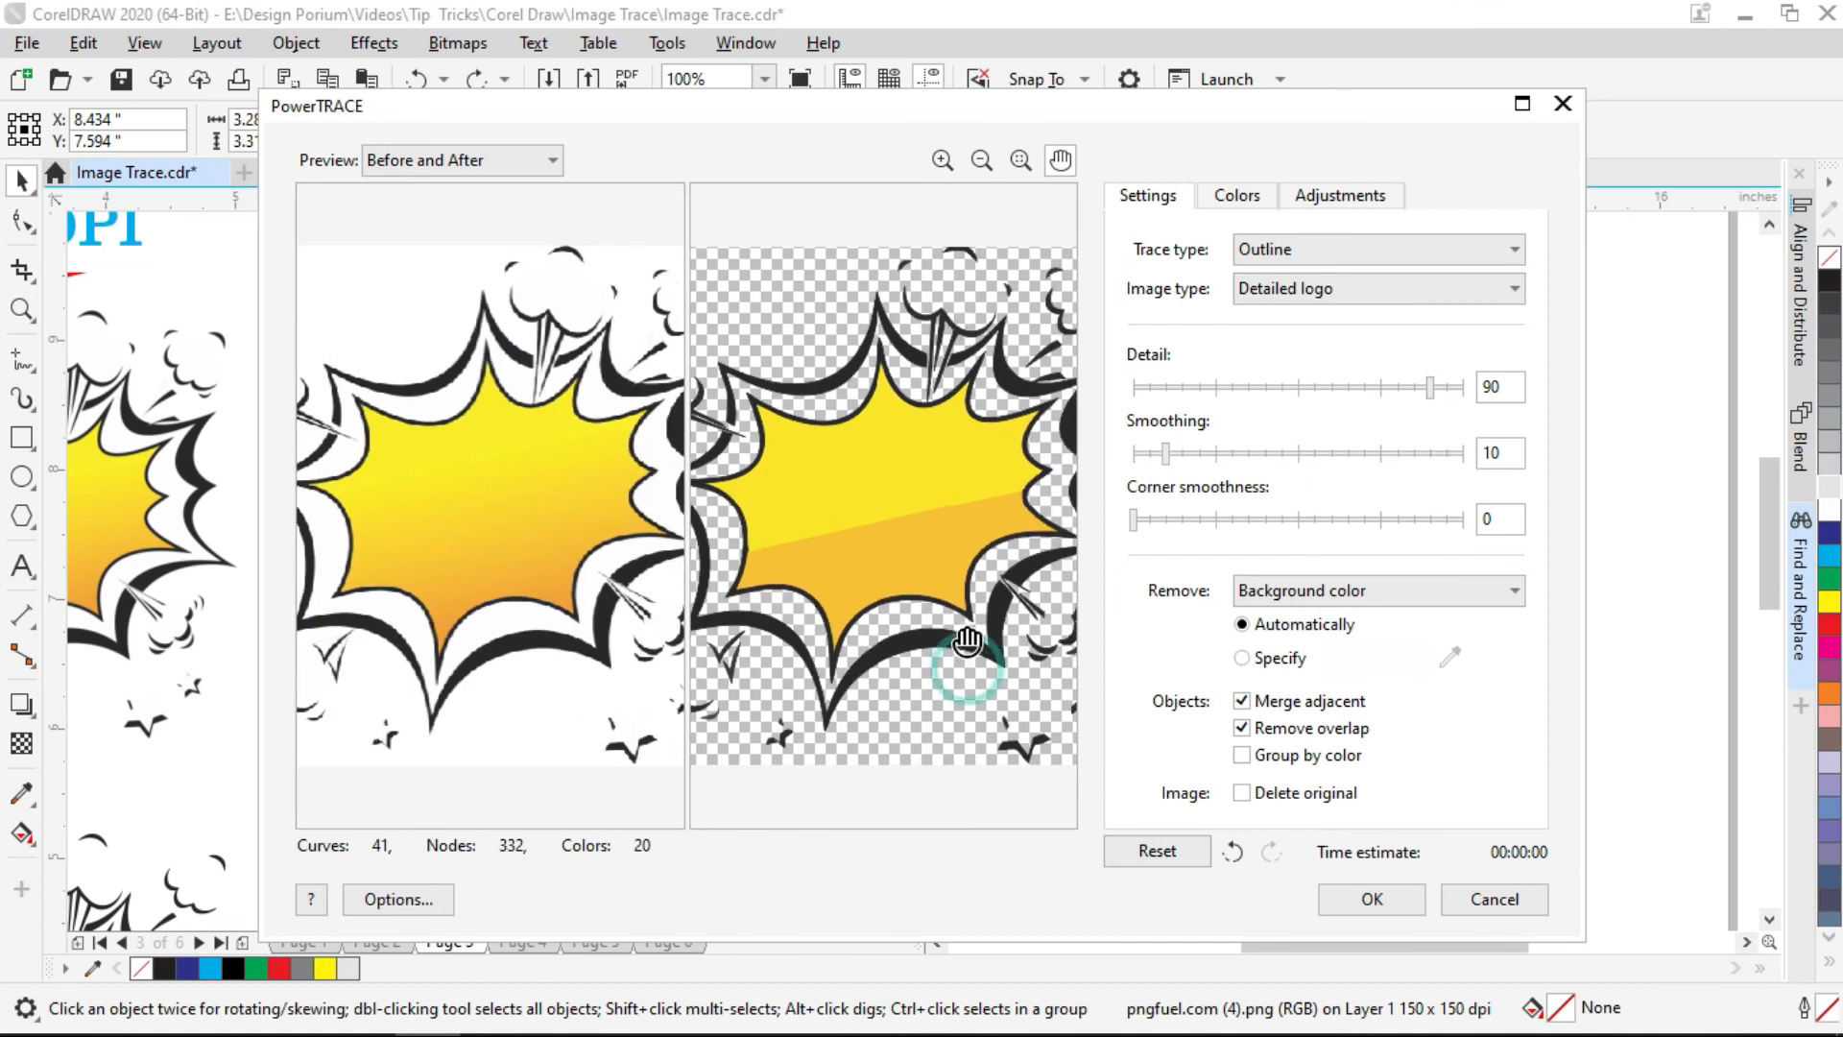
{"action": "left_click_drag", "start_coordinate": [1018, 658], "coordinate": [951, 678]}
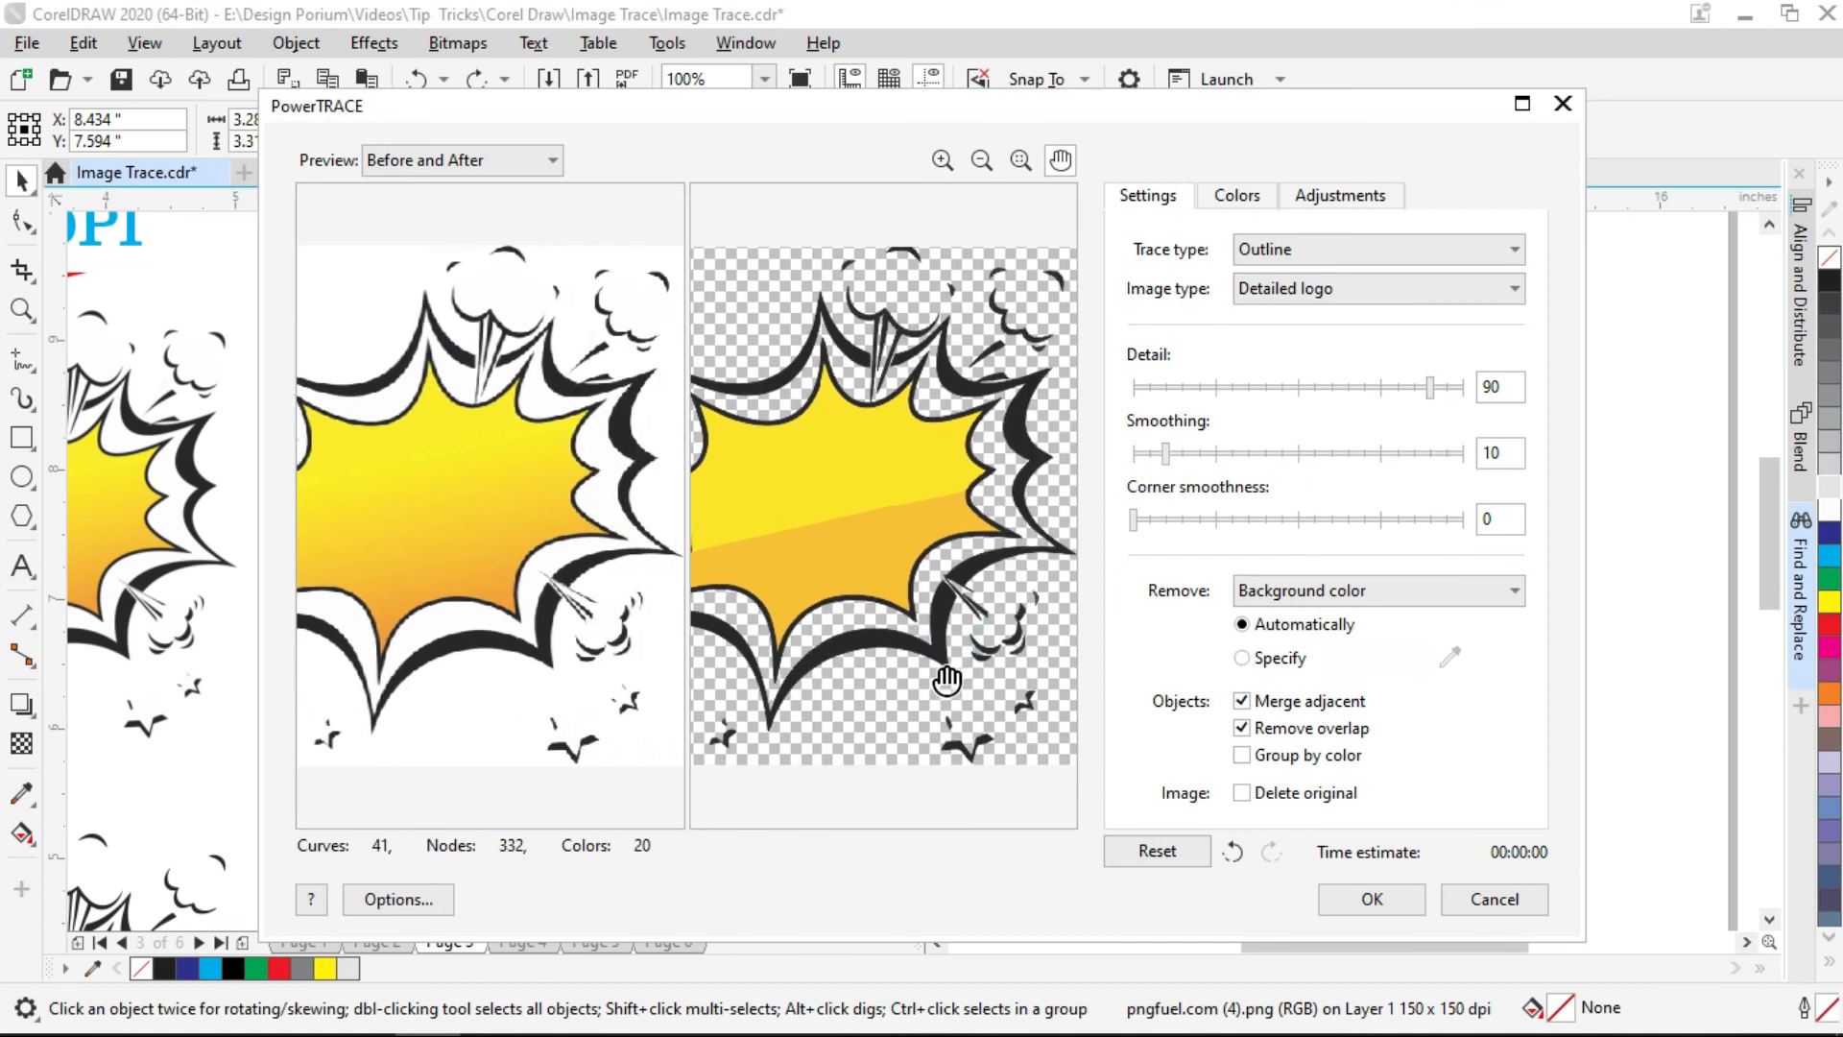
{"action": "left_click", "coordinate": [1431, 292]}
{"action": "left_click", "coordinate": [1455, 417]}
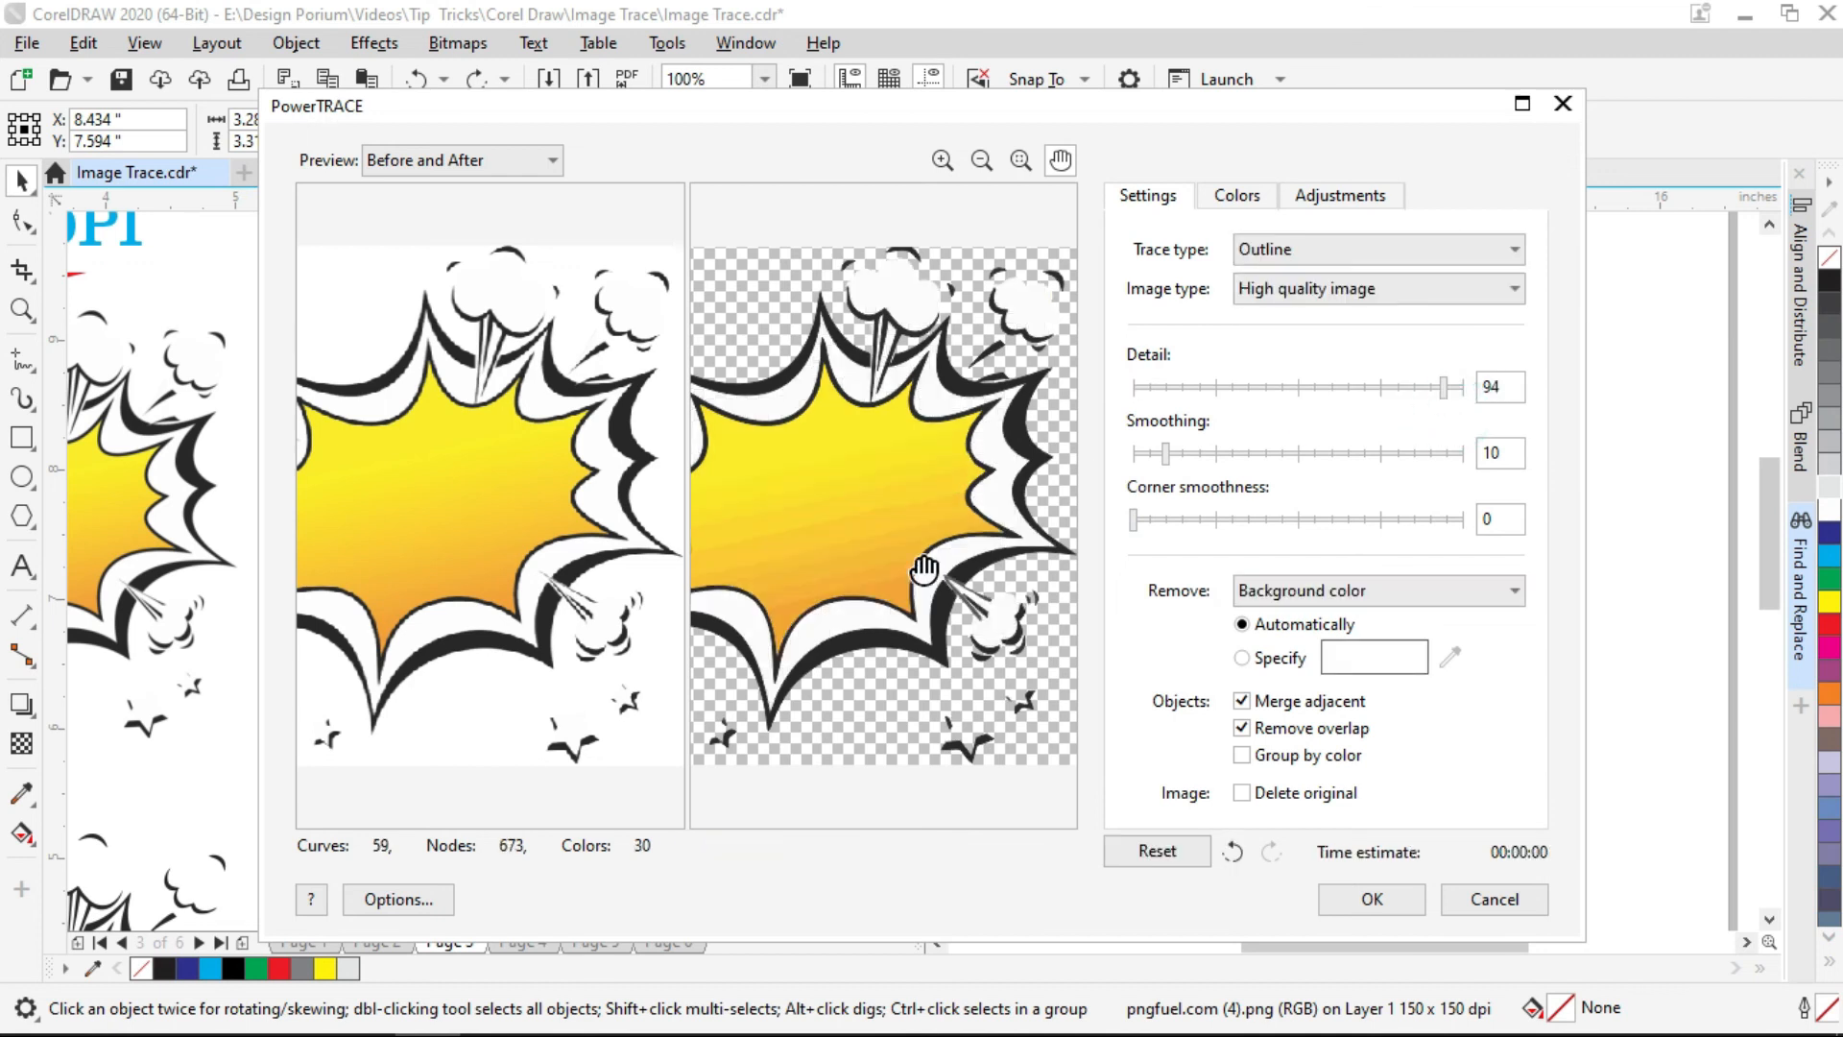
{"action": "left_click_drag", "start_coordinate": [913, 522], "coordinate": [1046, 547]}
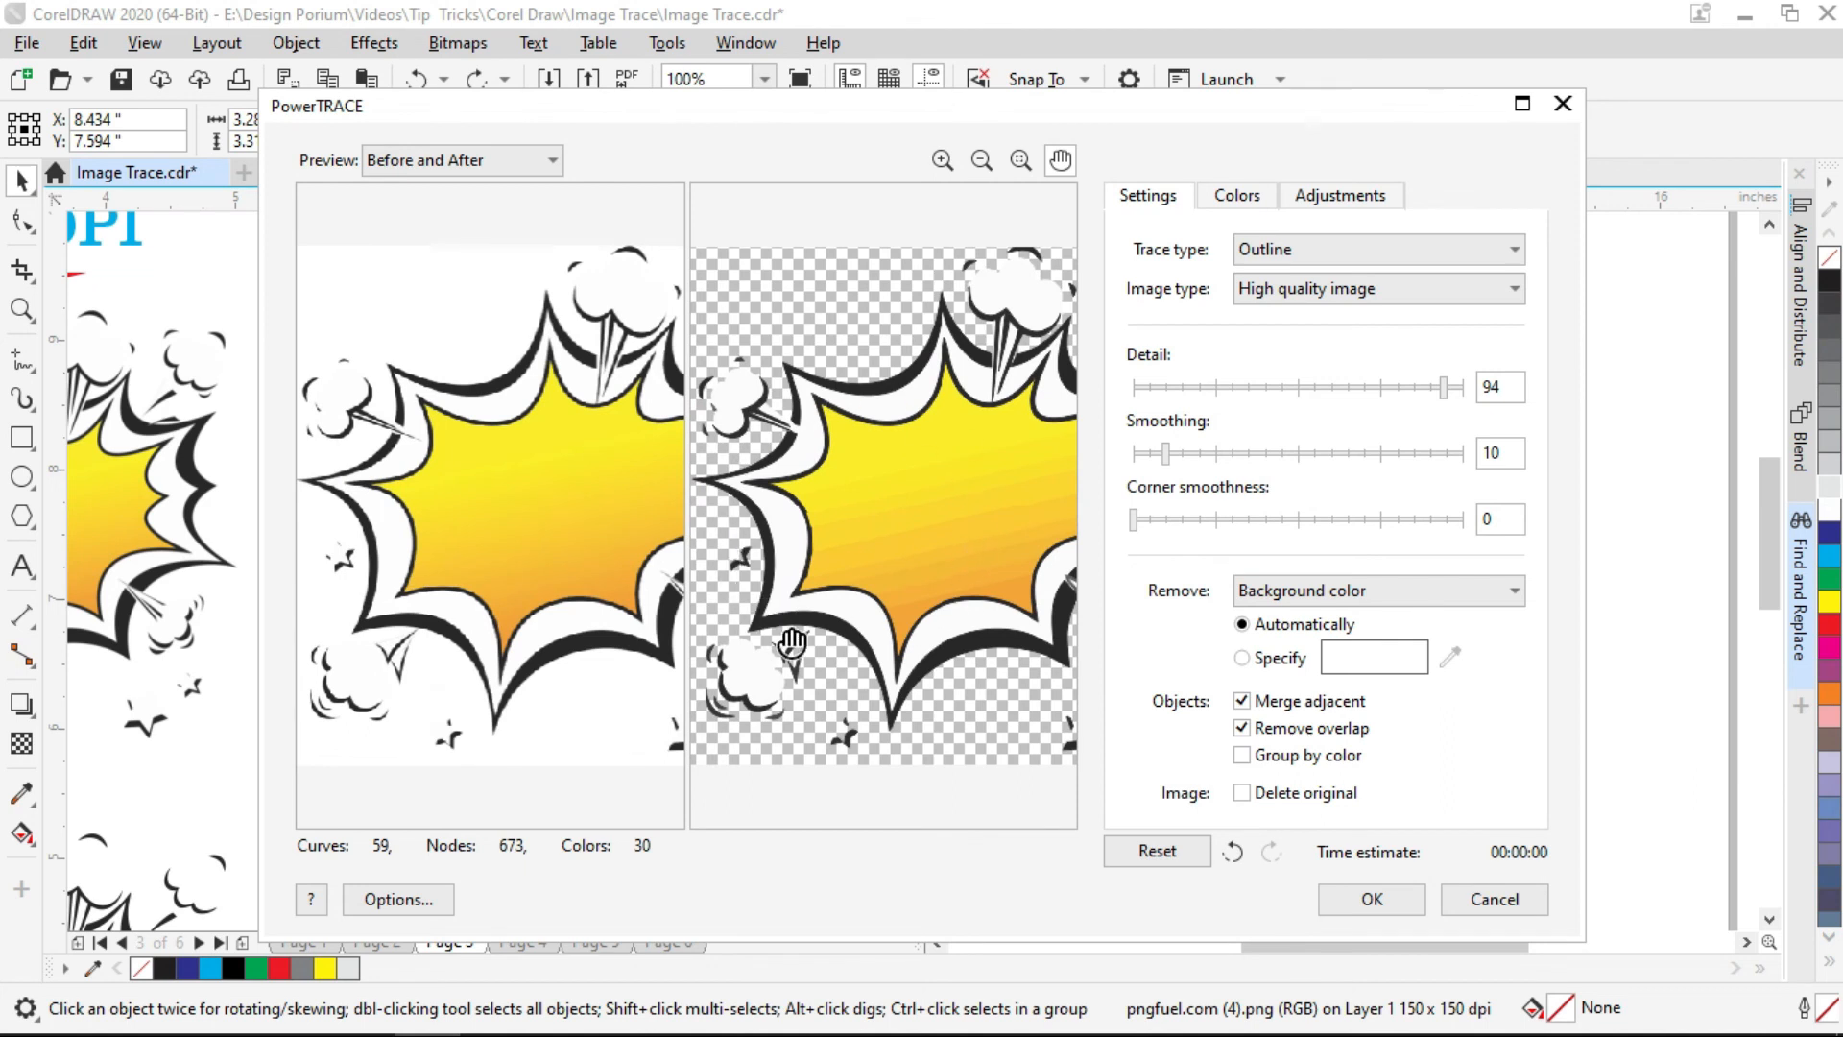
{"action": "mouse_move", "coordinate": [937, 646]}
{"action": "left_mouse_down"}
{"action": "mouse_move", "coordinate": [926, 637]}
{"action": "mouse_move", "coordinate": [955, 691]}
{"action": "left_mouse_up"}
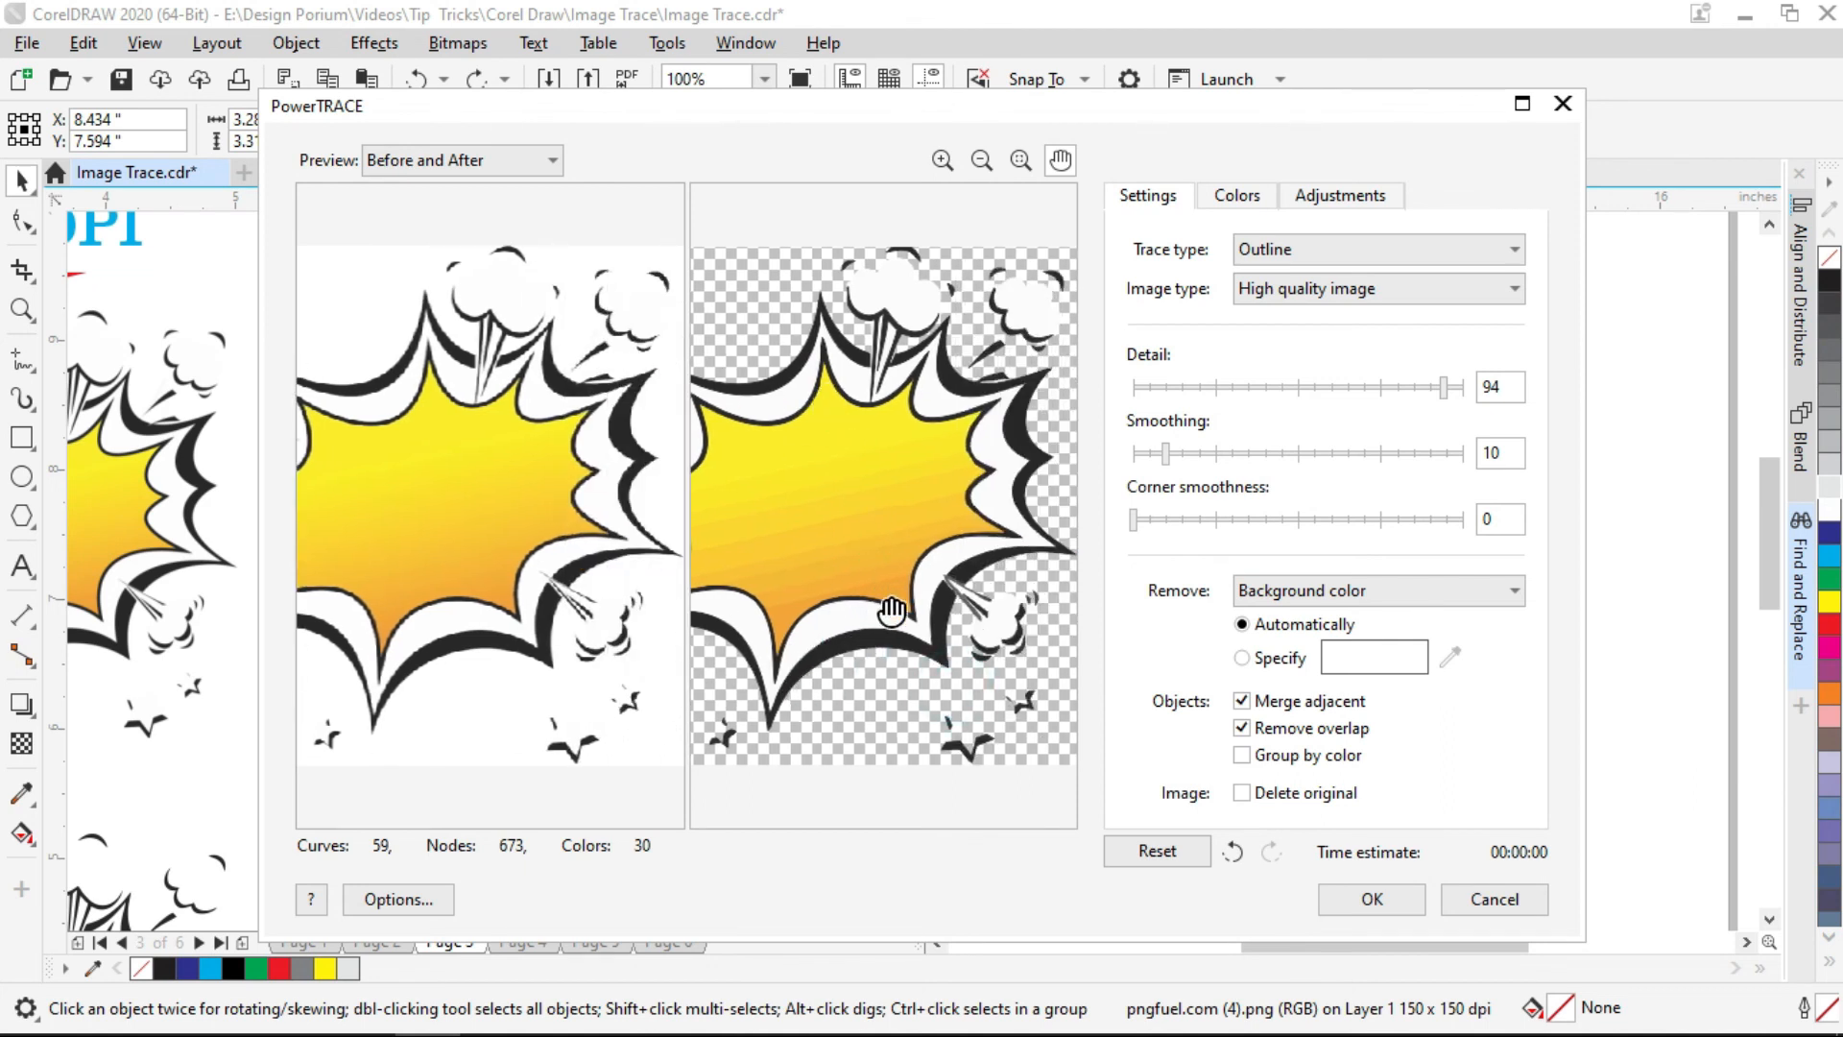
- Apply the 150 DPI burst trace and move the traced group straight down to a Y position of about 3.60 inches
{"action": "left_click", "coordinate": [943, 159]}
{"action": "left_click", "coordinate": [856, 506]}
{"action": "left_click", "coordinate": [855, 506]}
{"action": "left_click", "coordinate": [857, 507]}
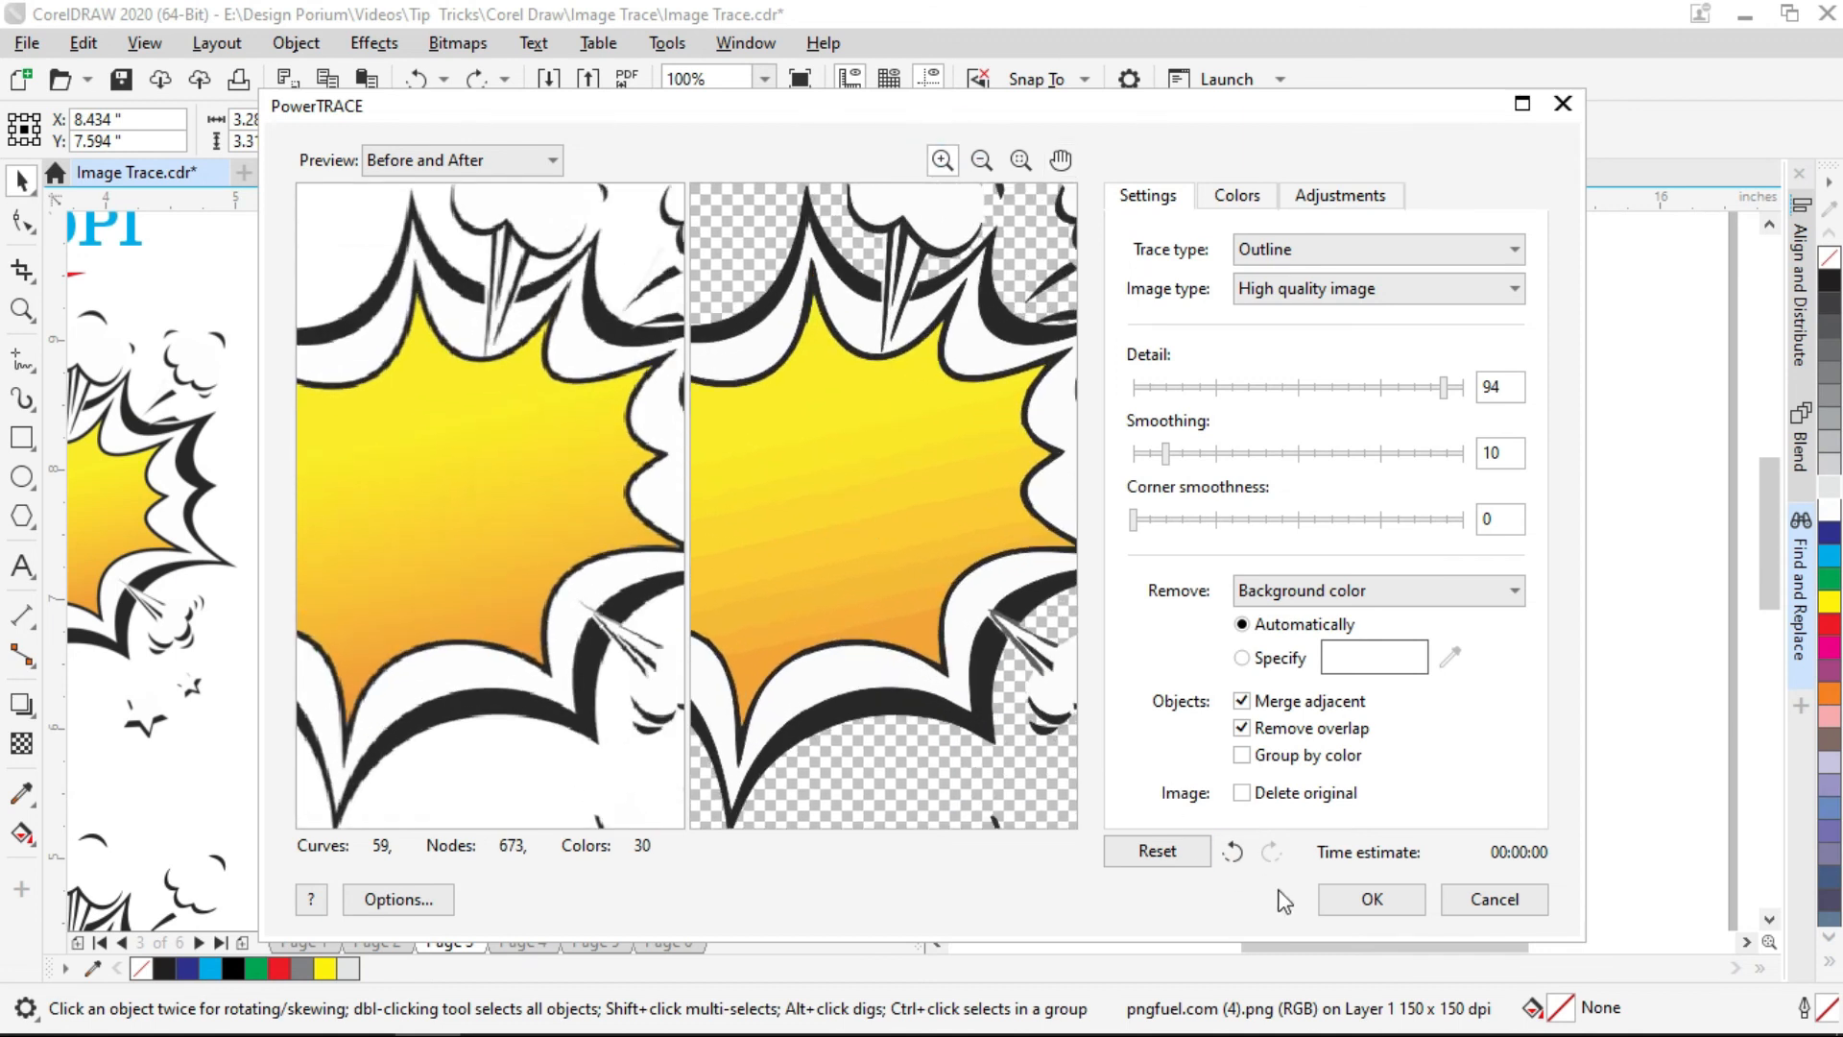
{"action": "left_click", "coordinate": [1376, 899]}
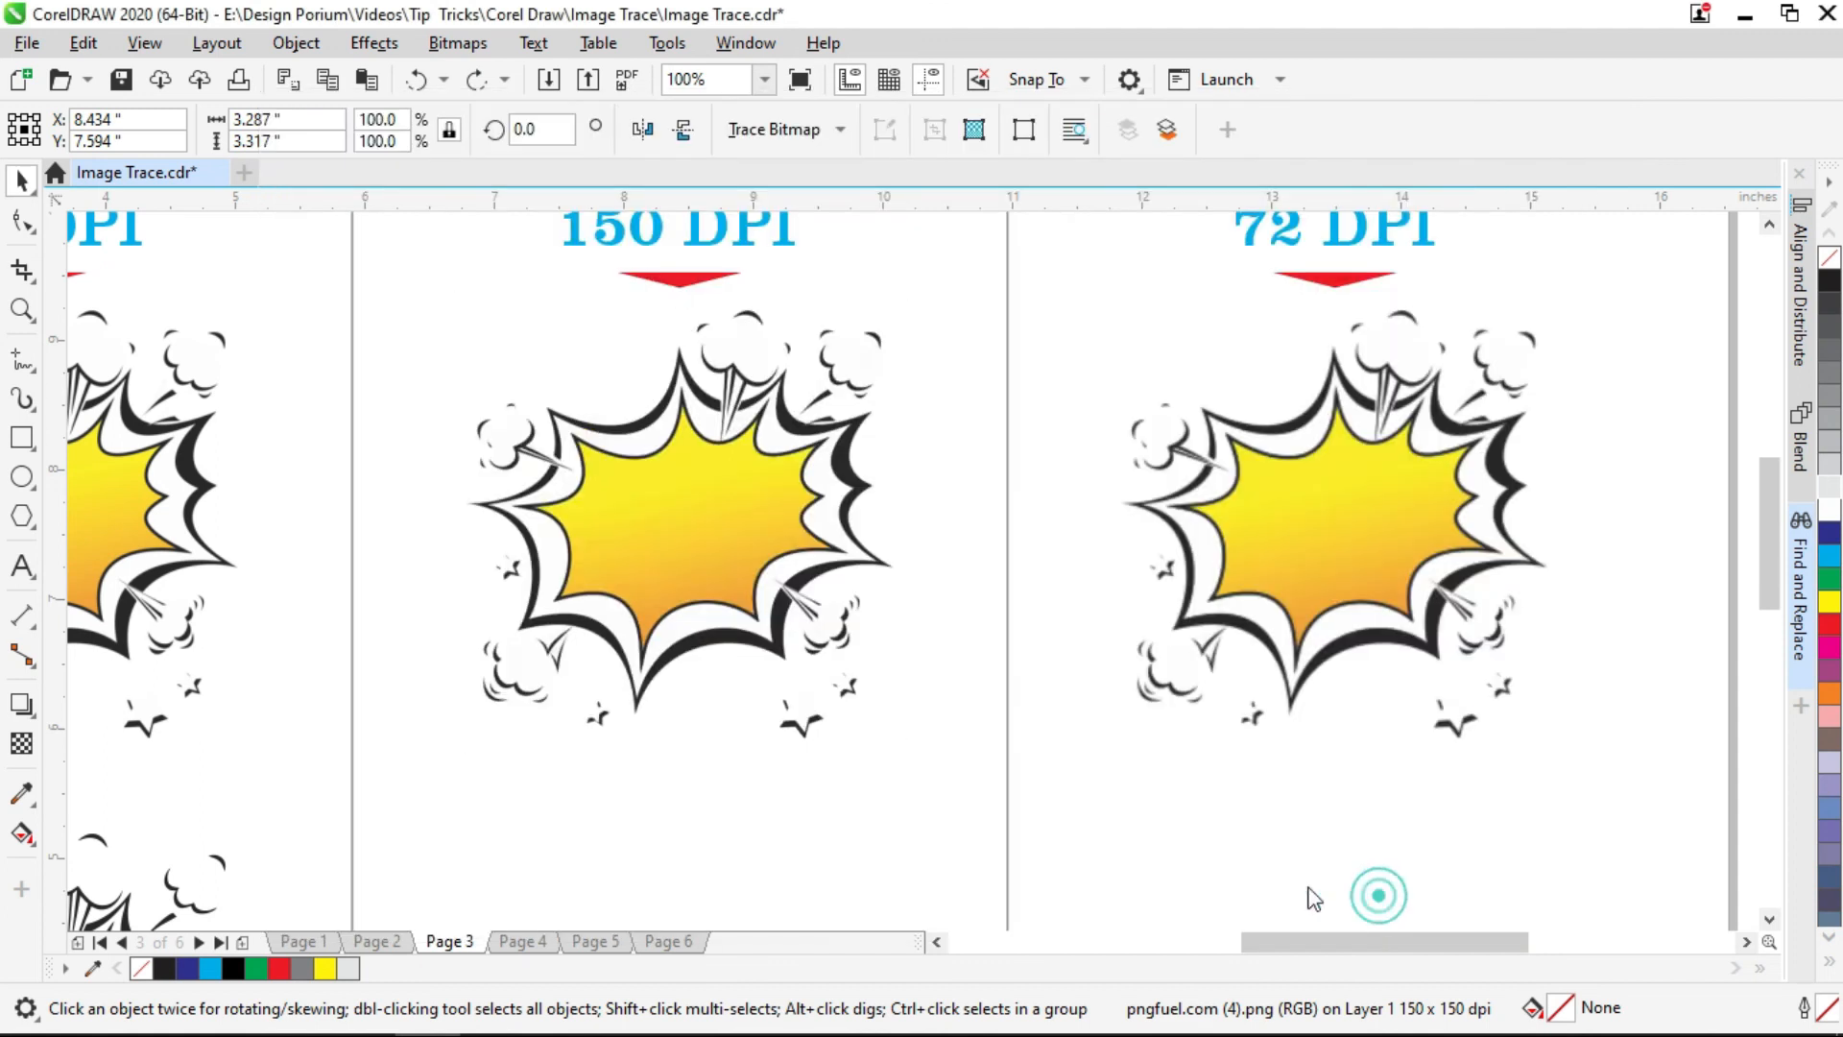
{"action": "scroll", "coordinate": [700, 493], "scroll_direction": "down", "scroll_amount": 2}
{"action": "mouse_move", "coordinate": [700, 493]}
{"action": "left_mouse_down"}
{"action": "mouse_move", "coordinate": [704, 629]}
{"action": "mouse_move", "coordinate": [701, 610]}
{"action": "left_mouse_up"}
{"action": "scroll", "coordinate": [695, 627], "scroll_direction": "up", "scroll_amount": 3}
- Ungroup all pieces of the traced burst, and mark the off-white shape between its black outlines with blue before deleting it
{"action": "left_click", "coordinate": [753, 508]}
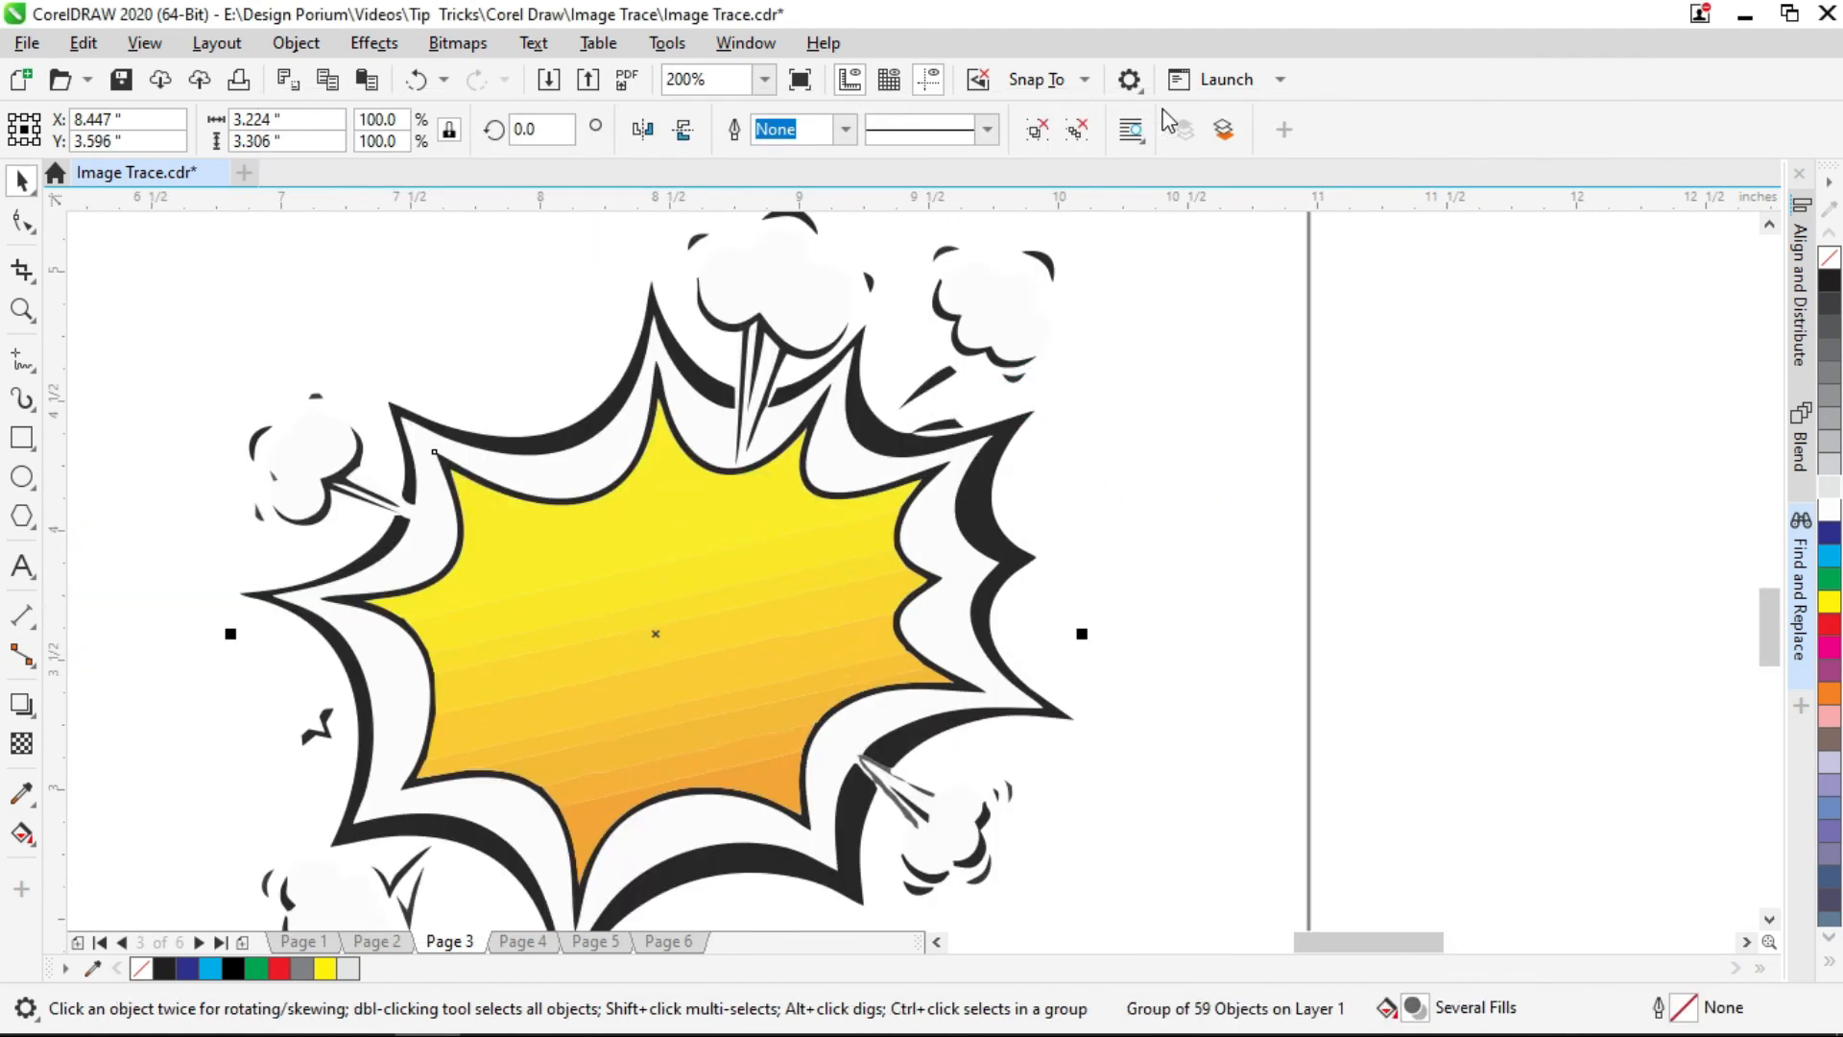
{"action": "left_click", "coordinate": [1078, 130]}
{"action": "left_click", "coordinate": [706, 425]}
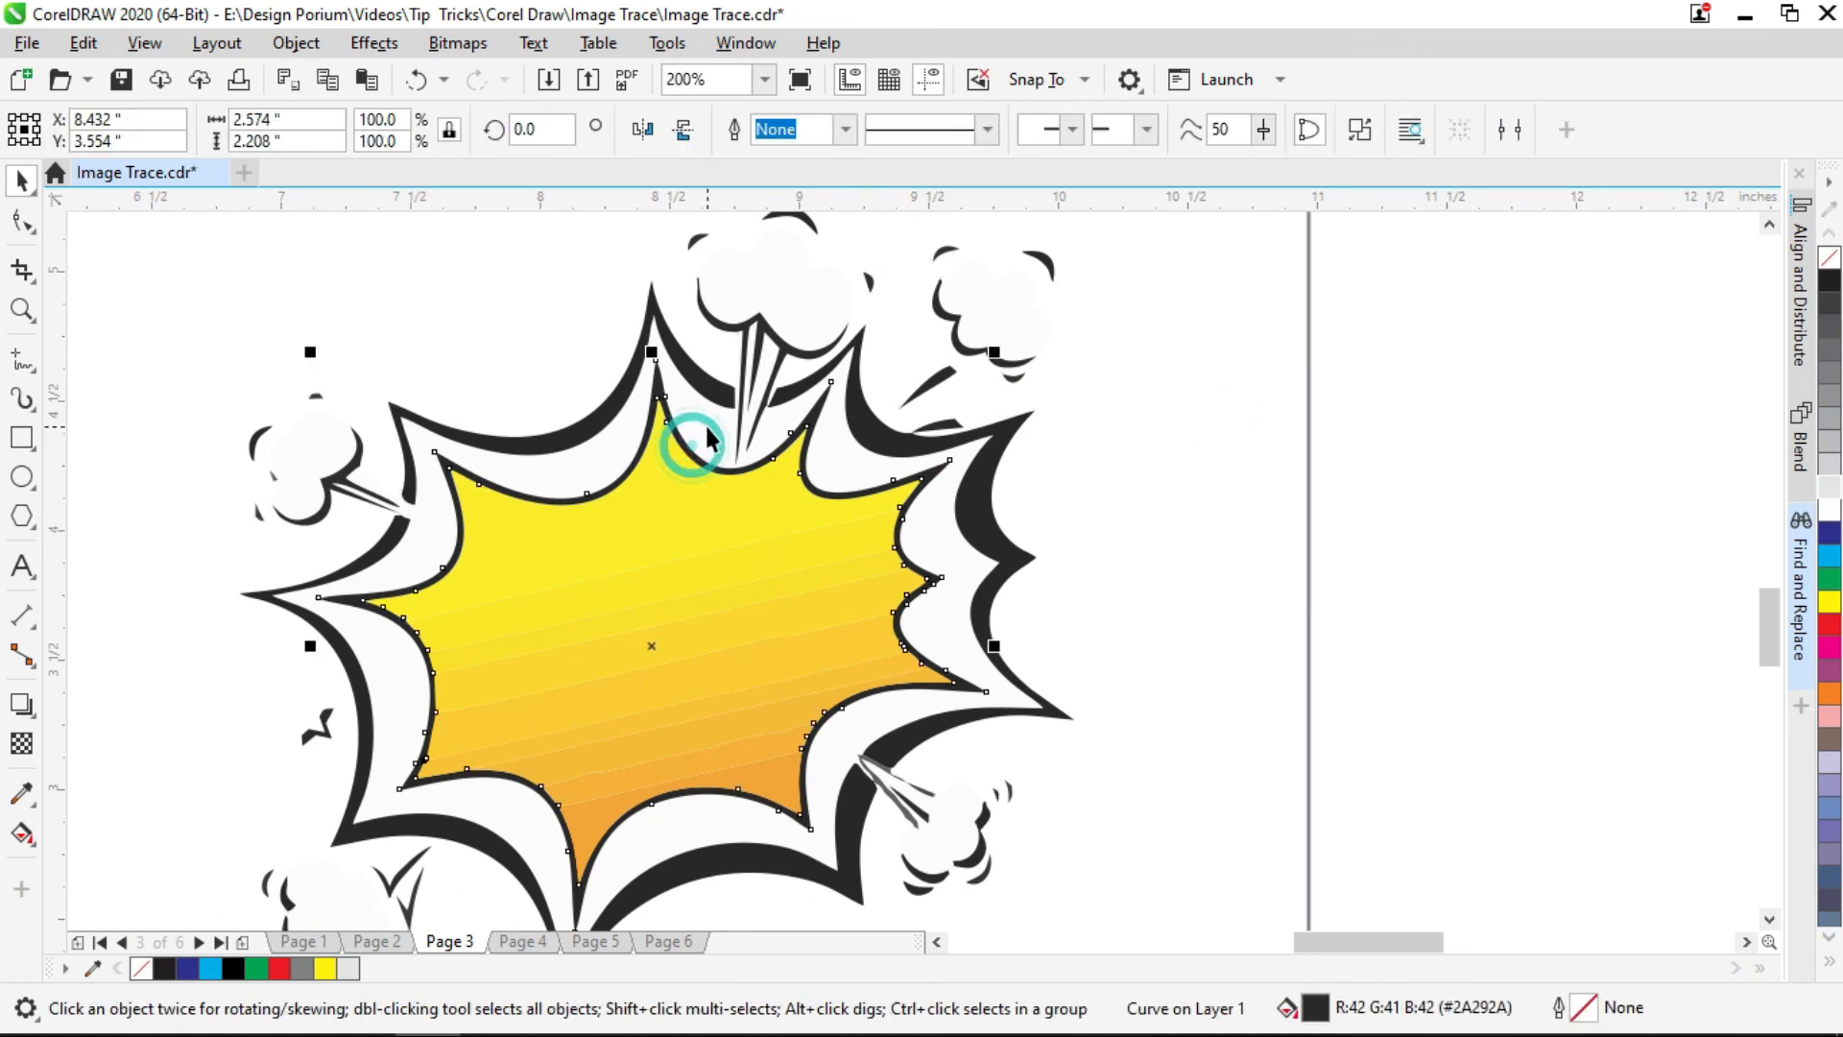
{"action": "left_click", "coordinate": [1831, 538]}
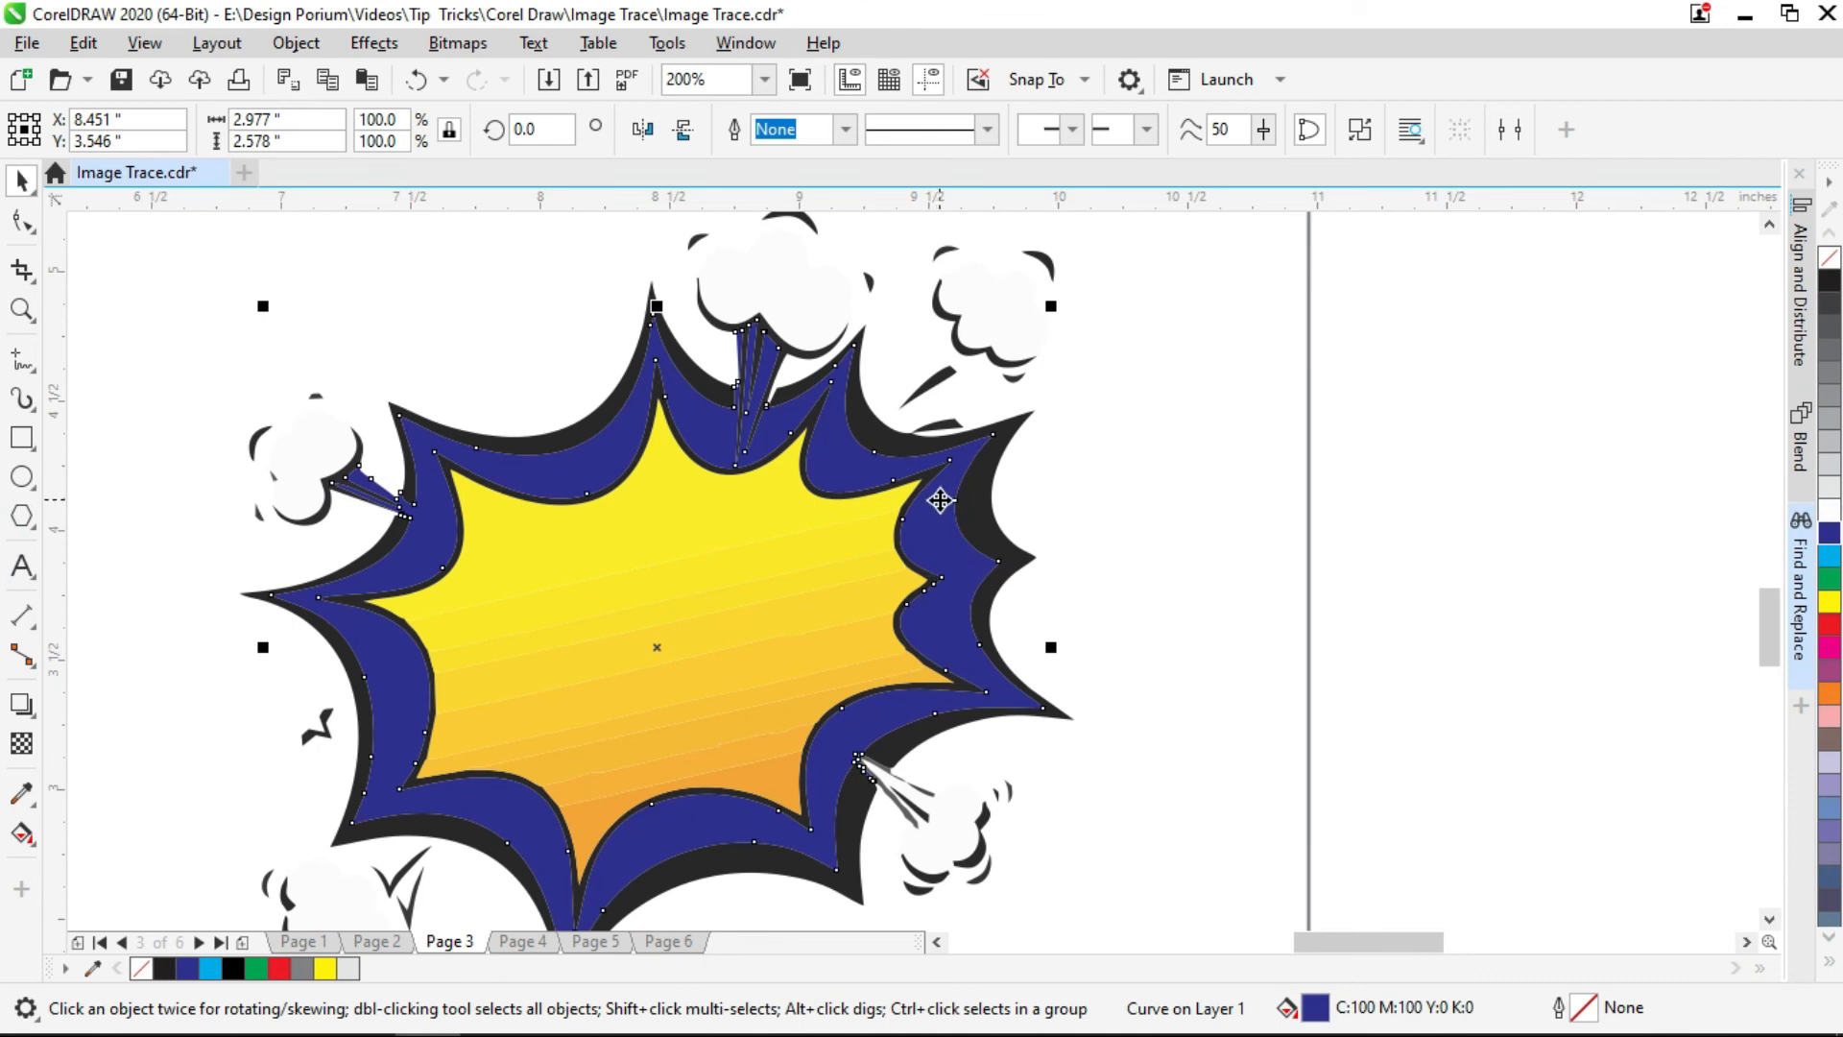
- Delete the off-white fills of the clouds above, at the upper right, left and lower right of the traced burst
{"action": "left_click", "coordinate": [768, 282]}
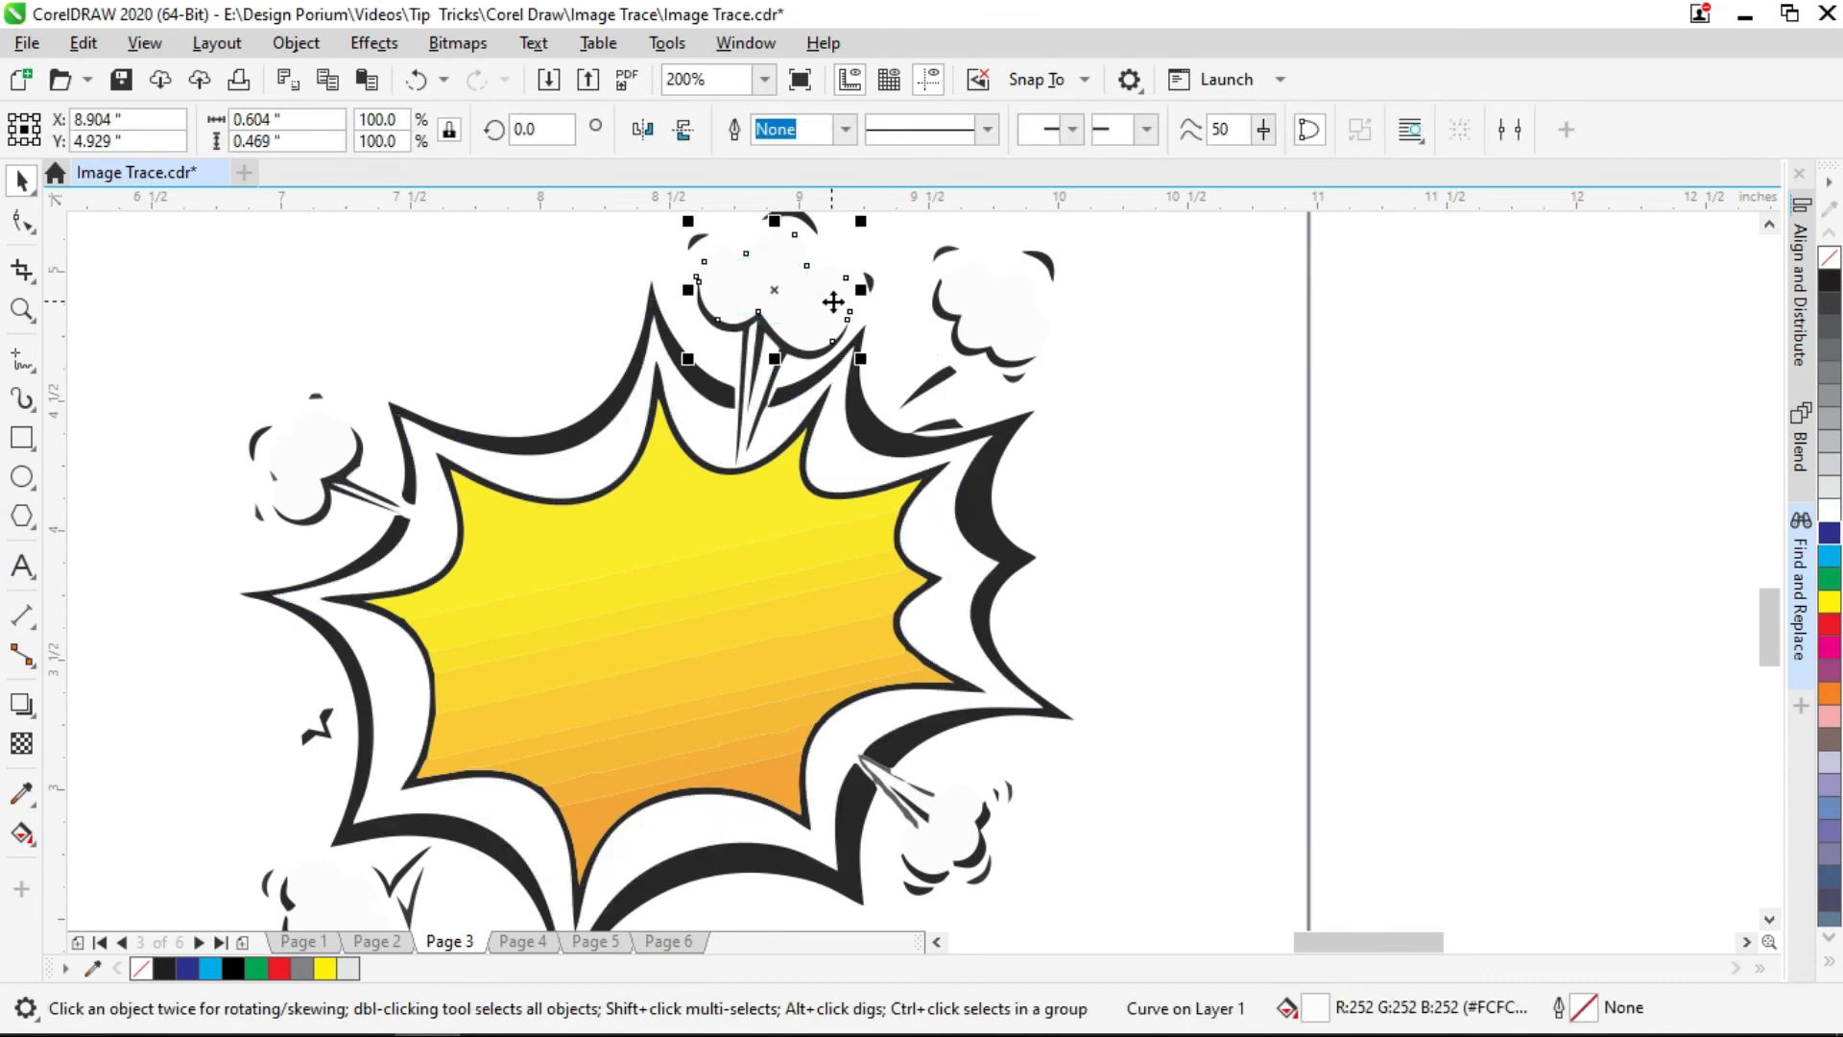
{"action": "key", "text": "Delete"}
{"action": "left_click", "coordinate": [1008, 312]}
{"action": "key", "text": "Delete"}
{"action": "left_click", "coordinate": [315, 420]}
{"action": "key", "text": "Delete"}
{"action": "left_click_drag", "start_coordinate": [380, 515], "coordinate": [501, 297]}
{"action": "left_click", "coordinate": [1046, 597]}
{"action": "key", "text": "Delete"}
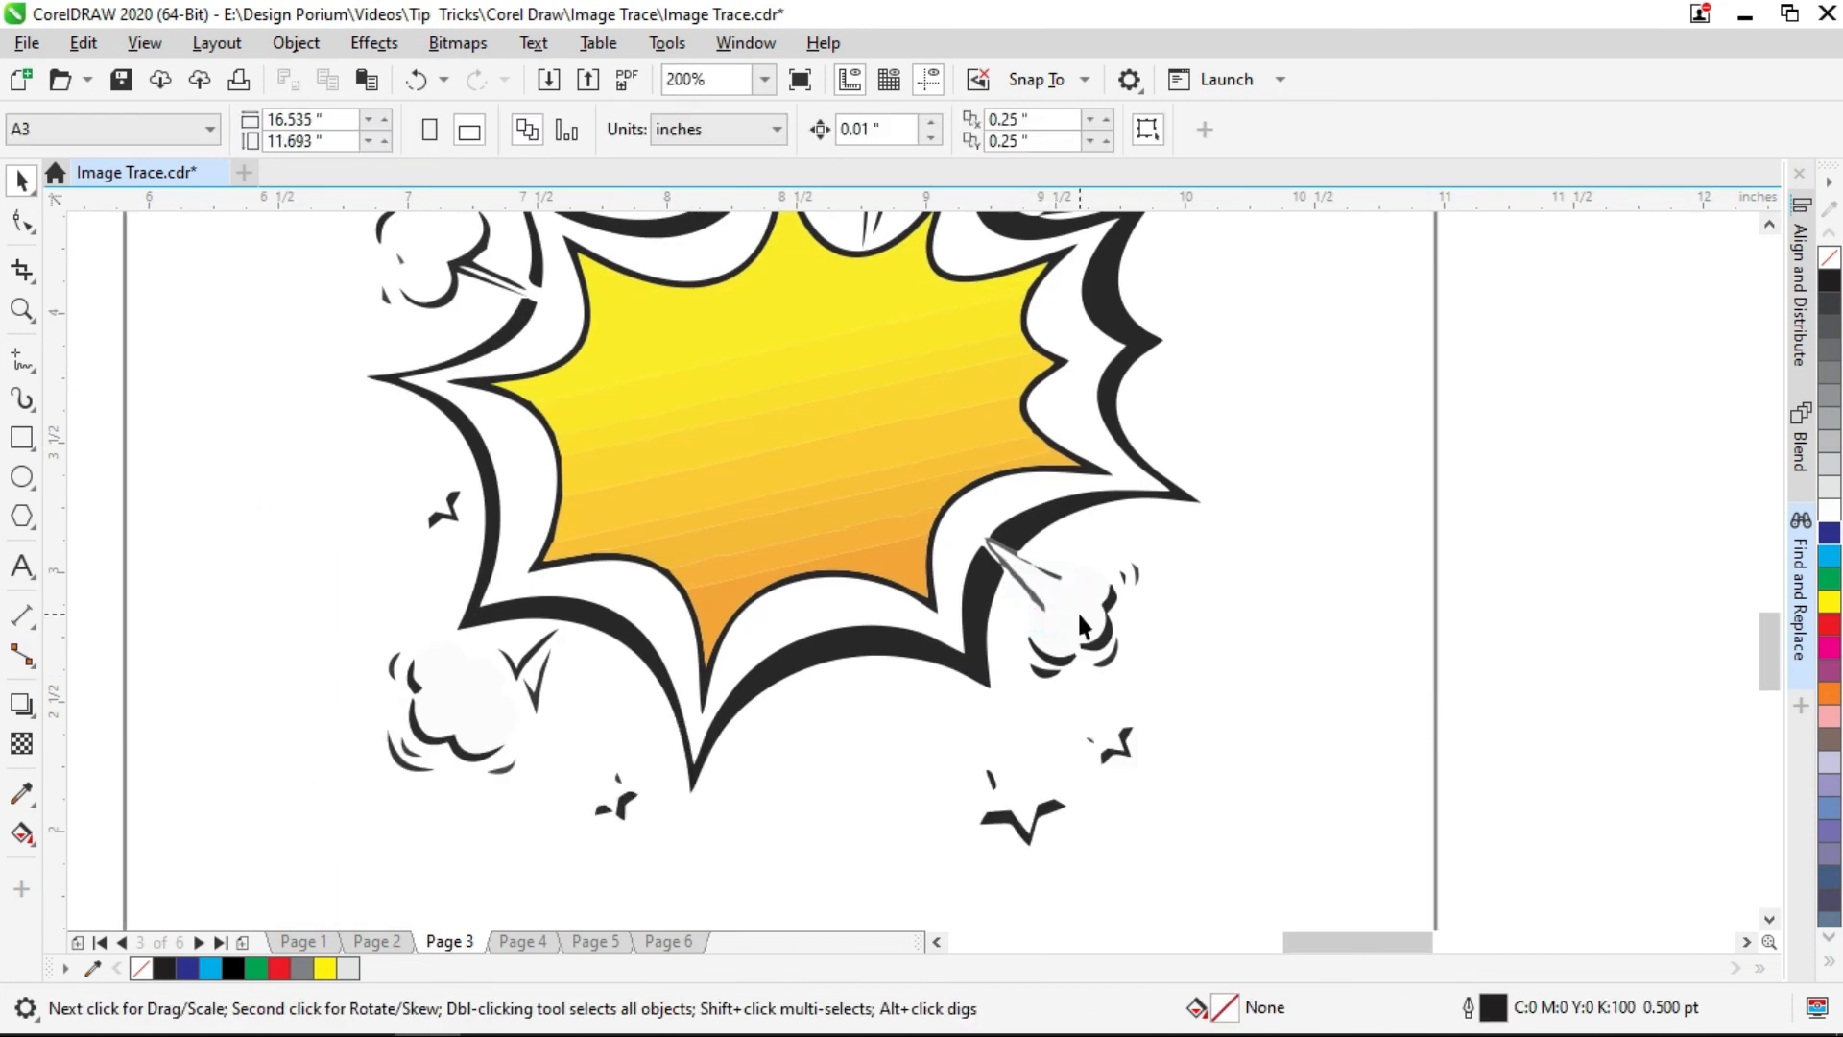
{"action": "scroll", "coordinate": [1087, 615], "scroll_direction": "up", "scroll_amount": 1}
{"action": "left_click", "coordinate": [1087, 610]}
{"action": "key", "text": "Delete"}
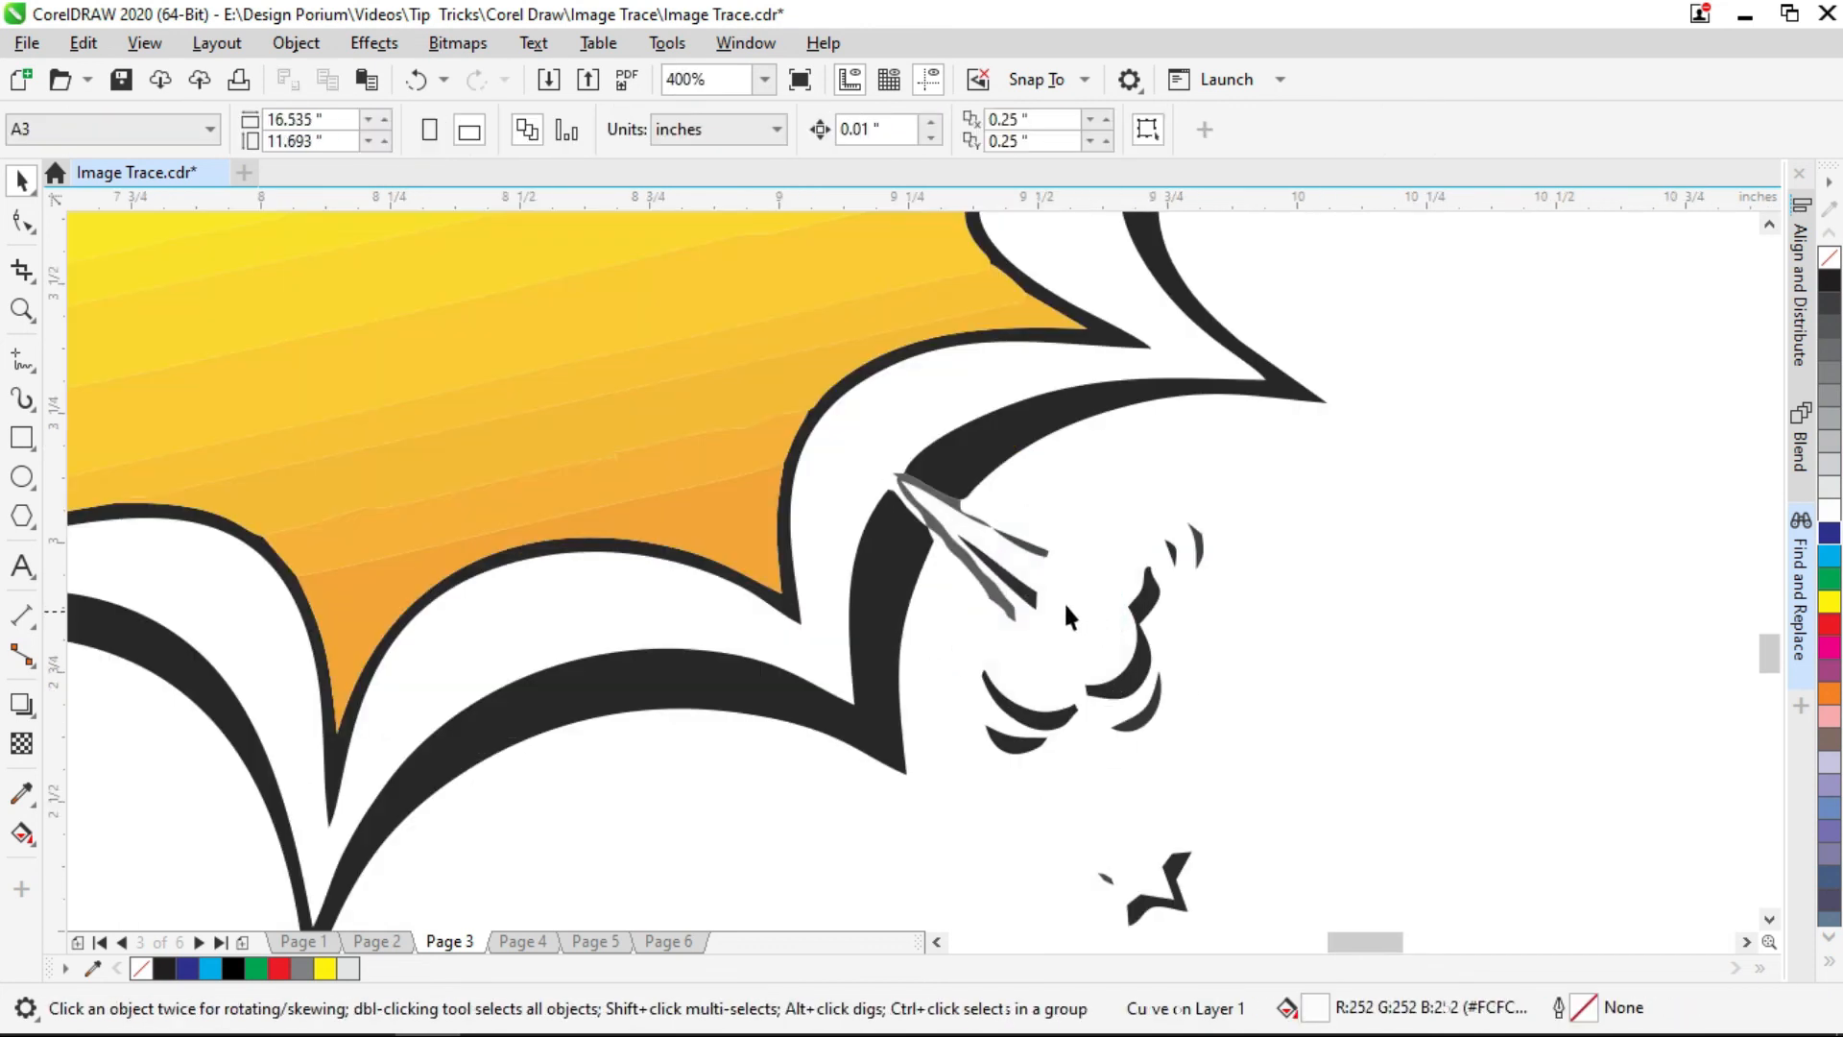
- Weld the gray forked streak near the lower-right cloud to the adjoining black outline of the burst
{"action": "left_click", "coordinate": [989, 590]}
{"action": "scroll", "coordinate": [979, 557], "scroll_direction": "up", "scroll_amount": 2}
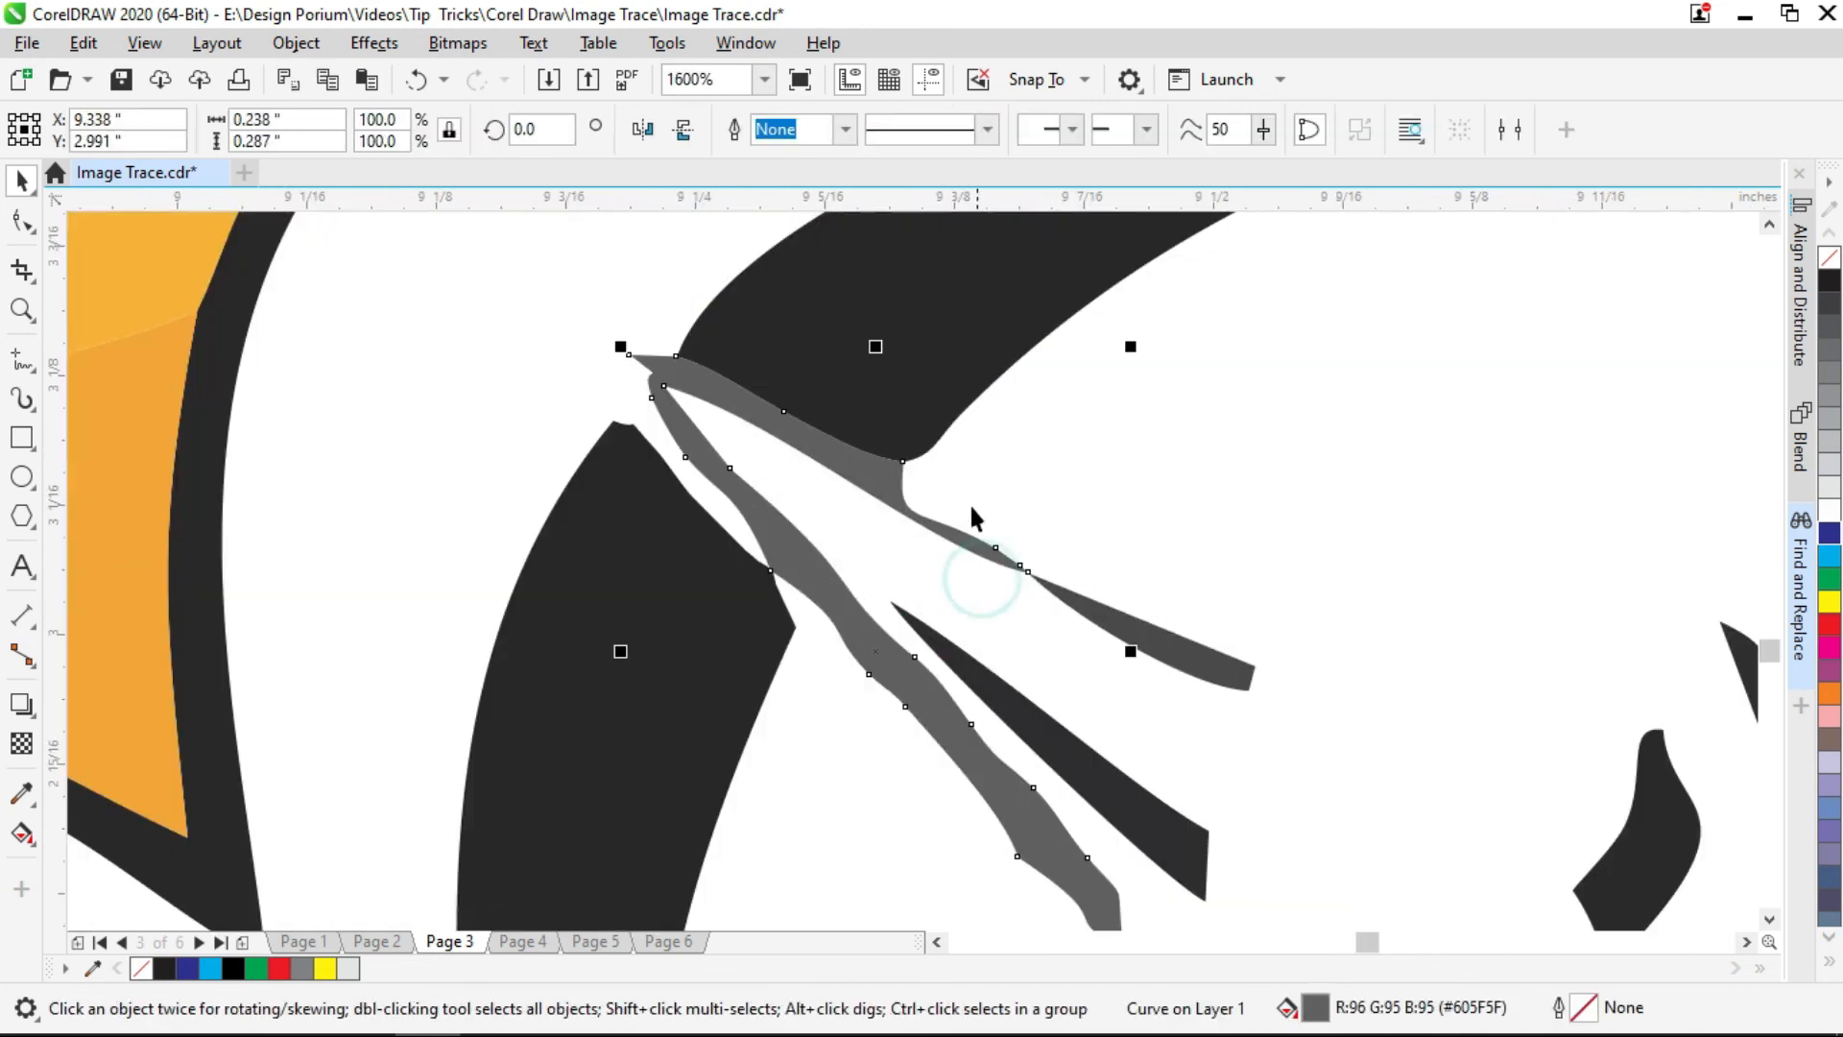
{"action": "left_click", "coordinate": [930, 363], "text": "shift"}
{"action": "left_click", "coordinate": [800, 130]}
{"action": "scroll", "coordinate": [905, 449], "scroll_direction": "down", "scroll_amount": 3}
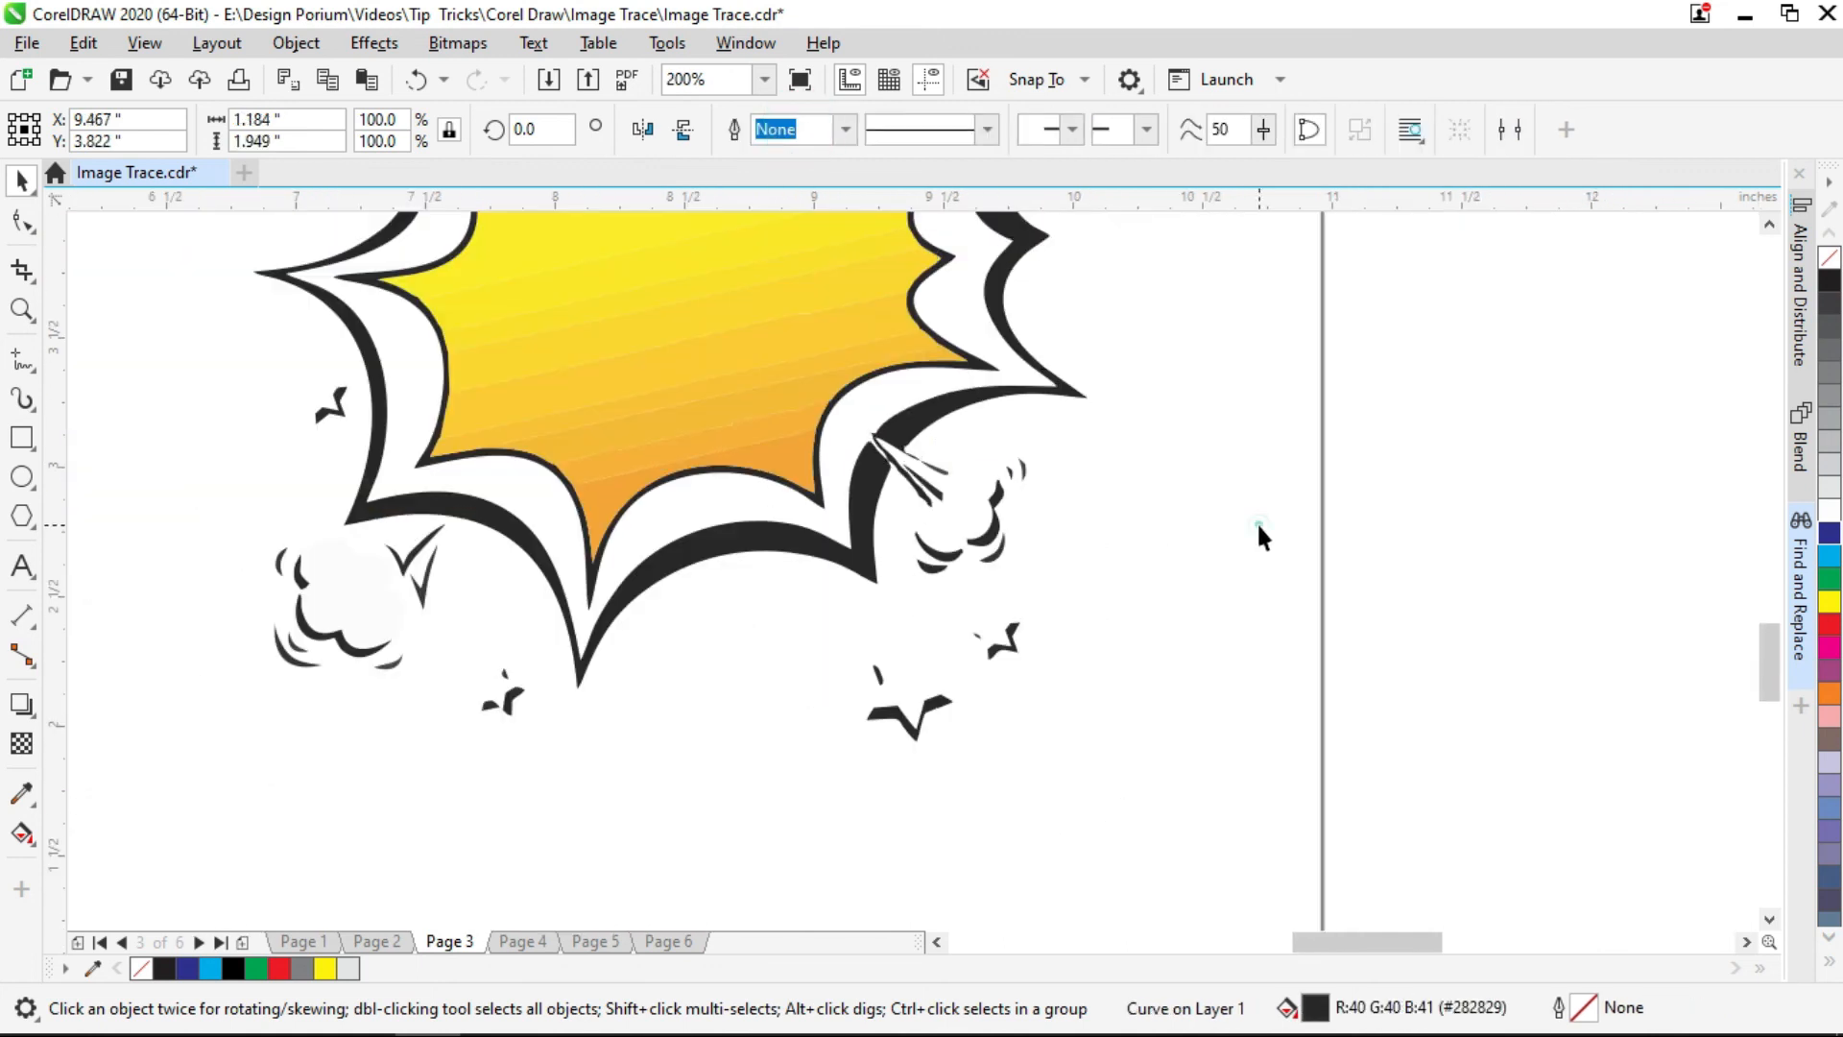
{"action": "left_click", "coordinate": [1257, 522]}
- Weld the remaining small gray streak near the lower-right cloud to the same black outline and deselect it
{"action": "scroll", "coordinate": [1002, 502], "scroll_direction": "up", "scroll_amount": 1}
{"action": "left_click", "coordinate": [848, 441]}
{"action": "left_click", "coordinate": [798, 381], "text": "shift"}
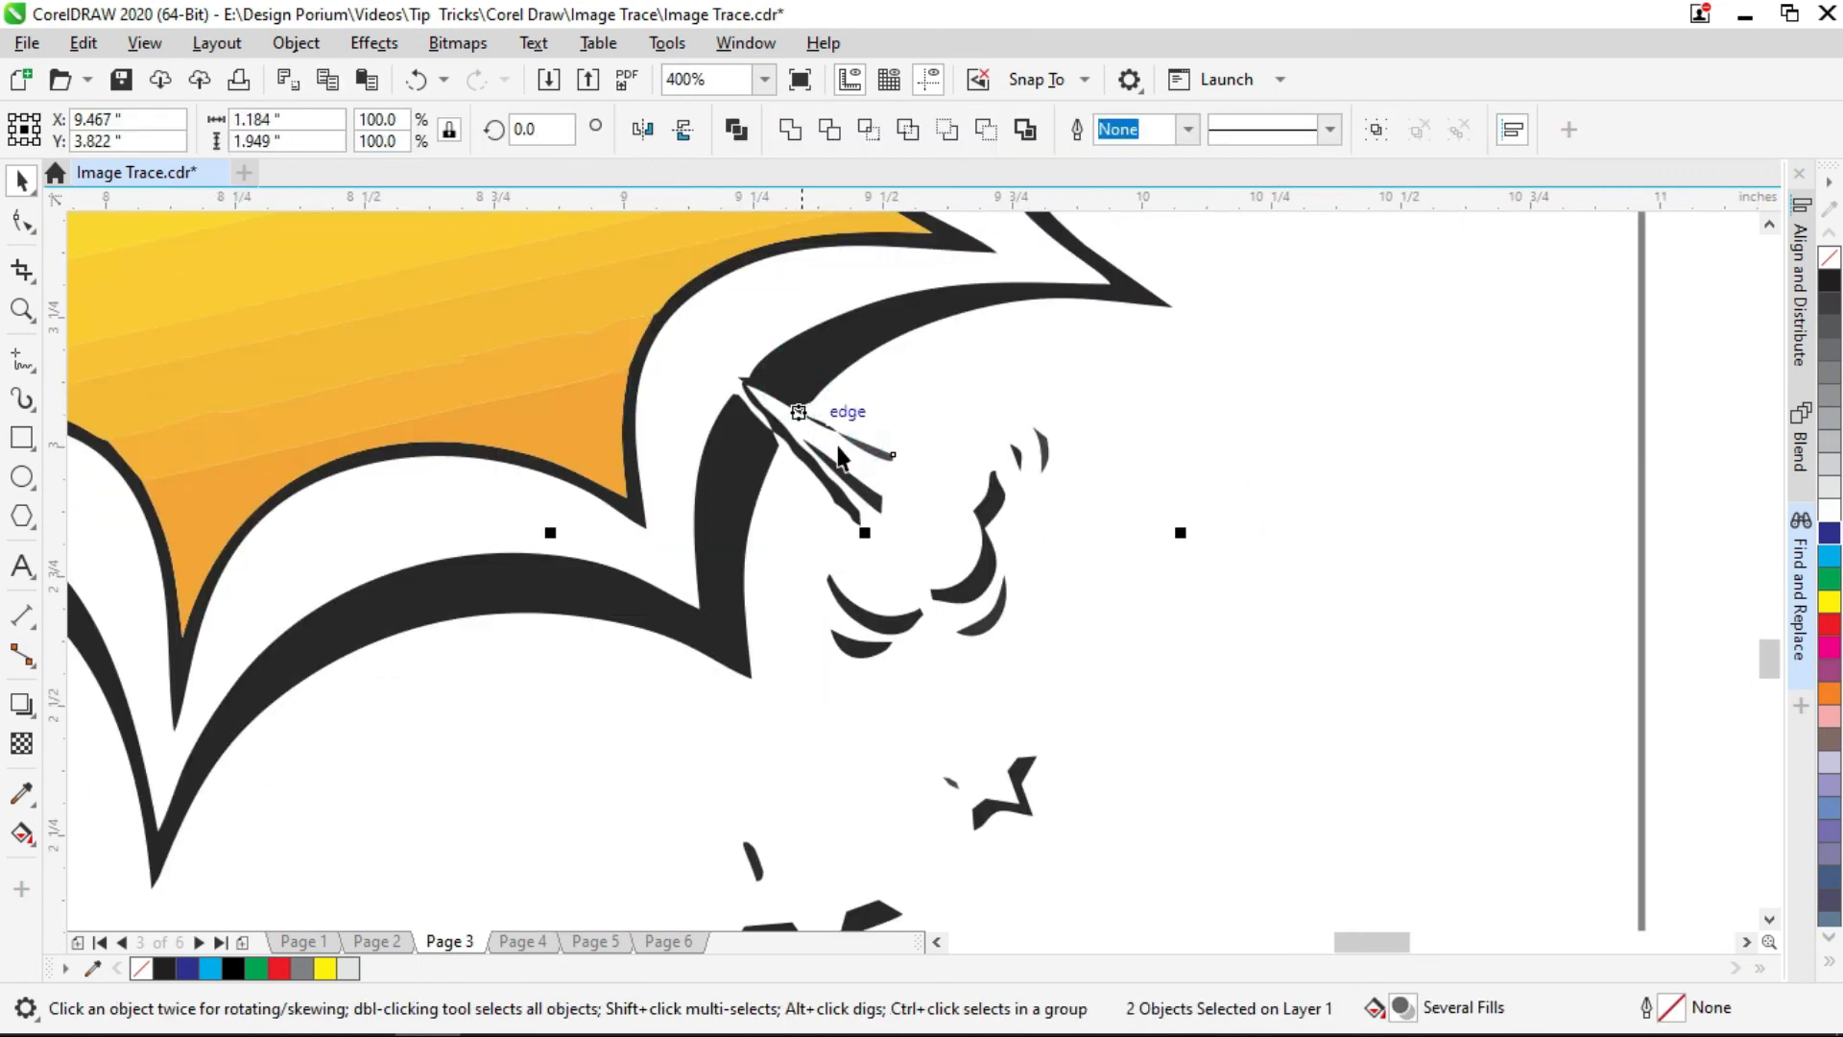
{"action": "left_click_drag", "start_coordinate": [1112, 445], "coordinate": [1148, 645]}
{"action": "left_click", "coordinate": [791, 130]}
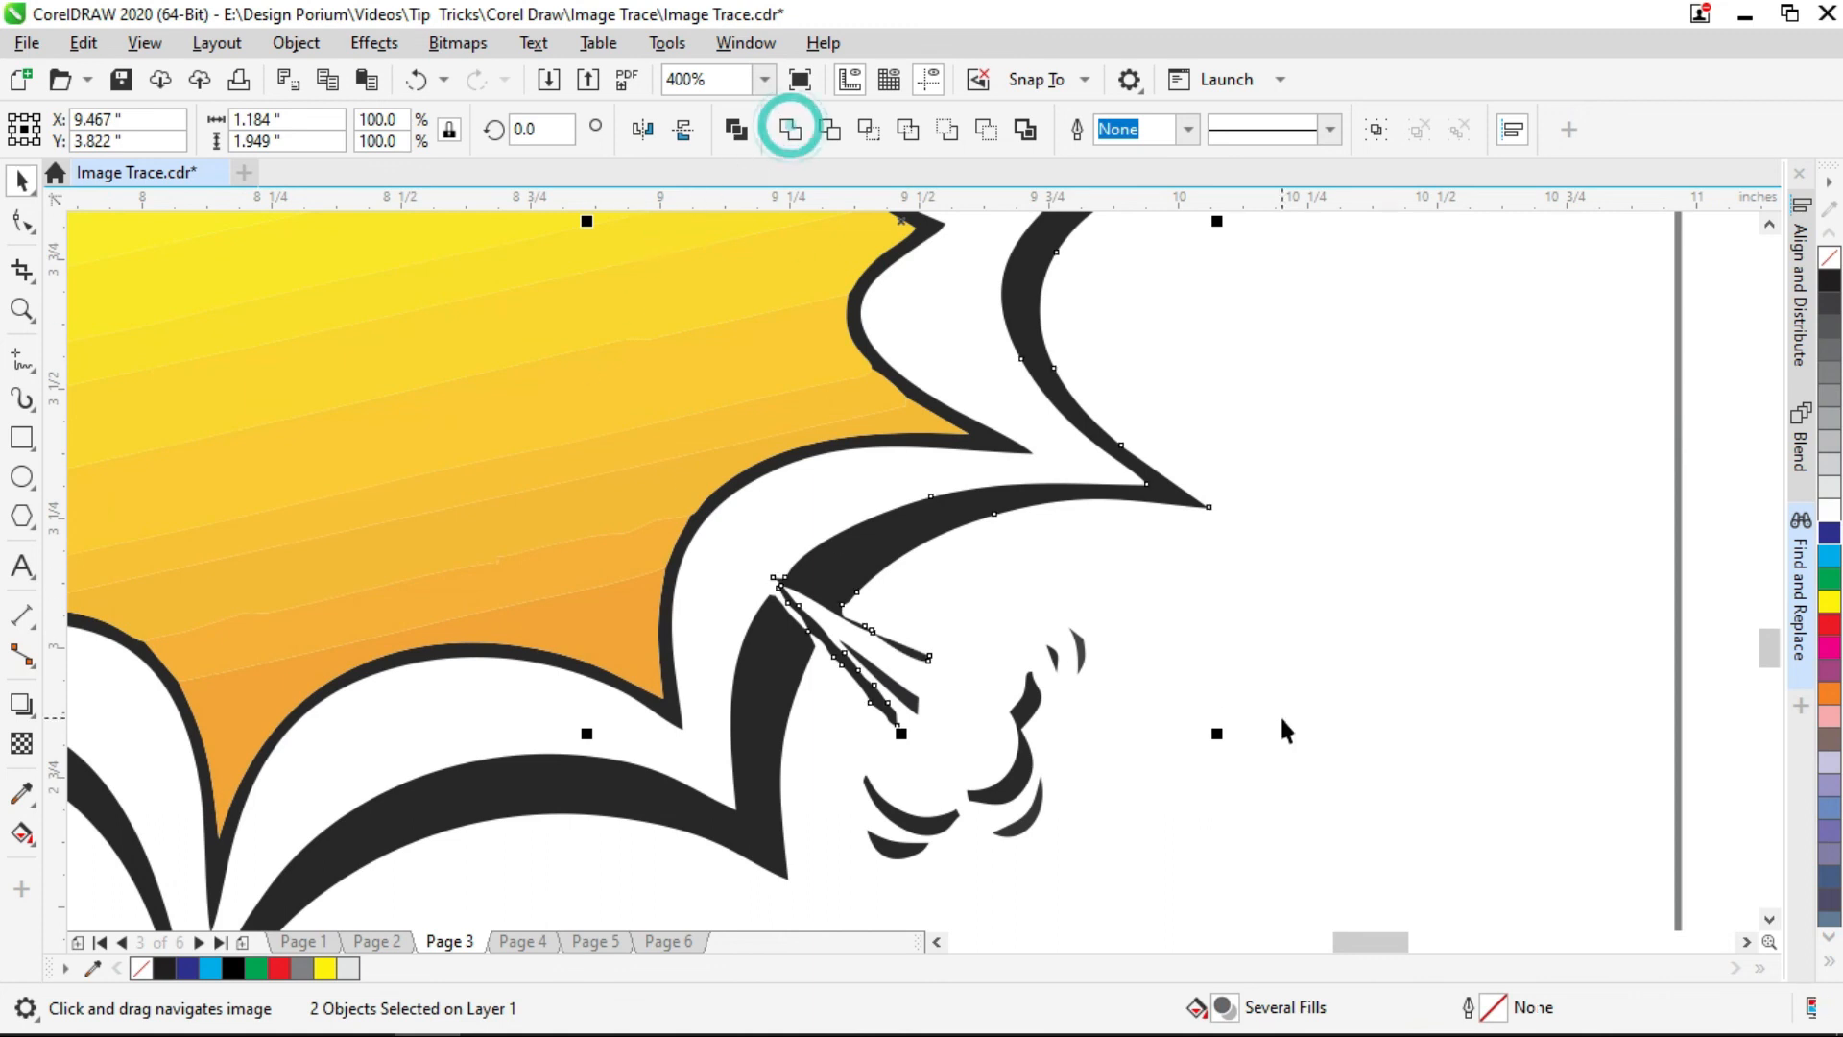
{"action": "left_click", "coordinate": [1280, 717]}
- Select all the yellow-to-orange color bands inside the traced 150 DPI burst and weld them into one shape
{"action": "scroll", "coordinate": [788, 645], "scroll_direction": "down", "scroll_amount": 2}
{"action": "left_click_drag", "start_coordinate": [753, 718], "coordinate": [782, 738]}
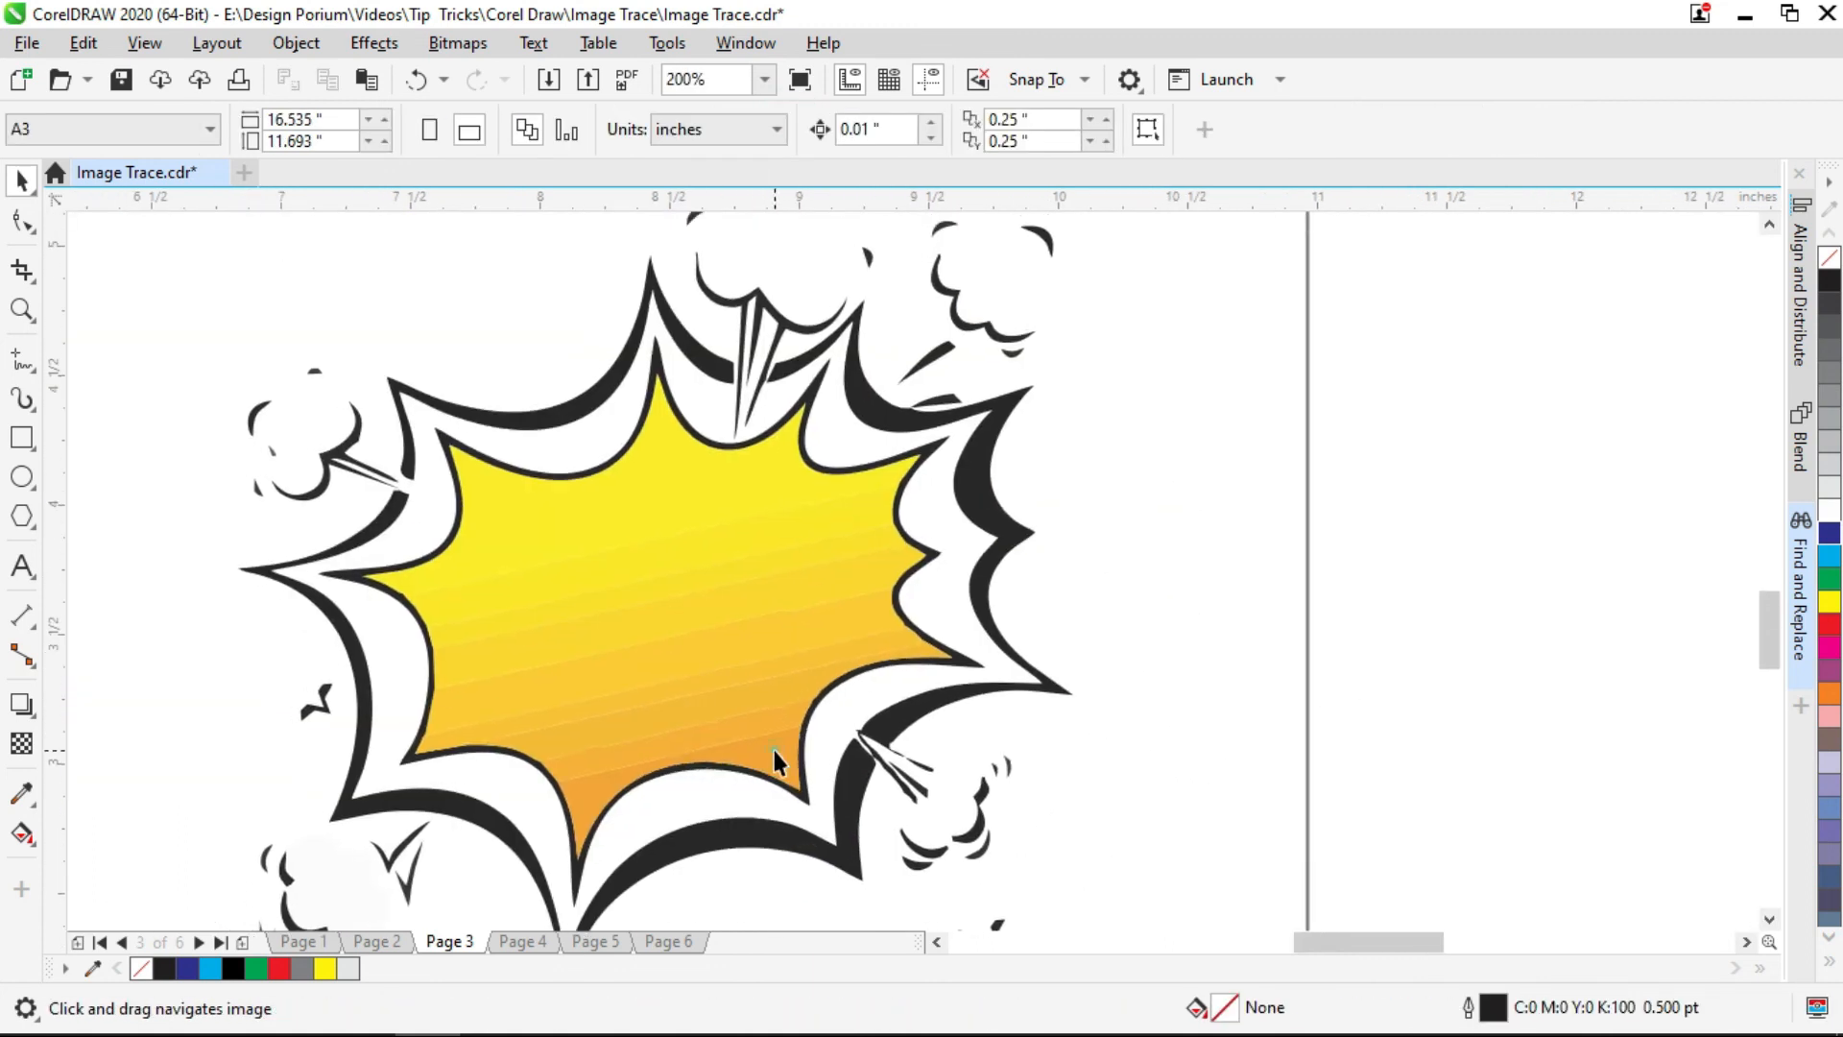
{"action": "left_click", "coordinate": [773, 748]}
{"action": "scroll", "coordinate": [771, 745], "scroll_direction": "up", "scroll_amount": 1}
{"action": "left_click", "coordinate": [756, 713], "text": "shift"}
{"action": "left_click", "coordinate": [769, 670], "text": "shift"}
{"action": "left_click", "coordinate": [766, 611], "text": "shift"}
{"action": "left_click", "coordinate": [765, 545], "text": "shift"}
{"action": "left_click", "coordinate": [750, 466], "text": "shift"}
{"action": "left_click_drag", "start_coordinate": [783, 465], "coordinate": [797, 532]}
{"action": "left_click", "coordinate": [787, 479], "text": "shift"}
{"action": "left_click", "coordinate": [782, 419], "text": "shift"}
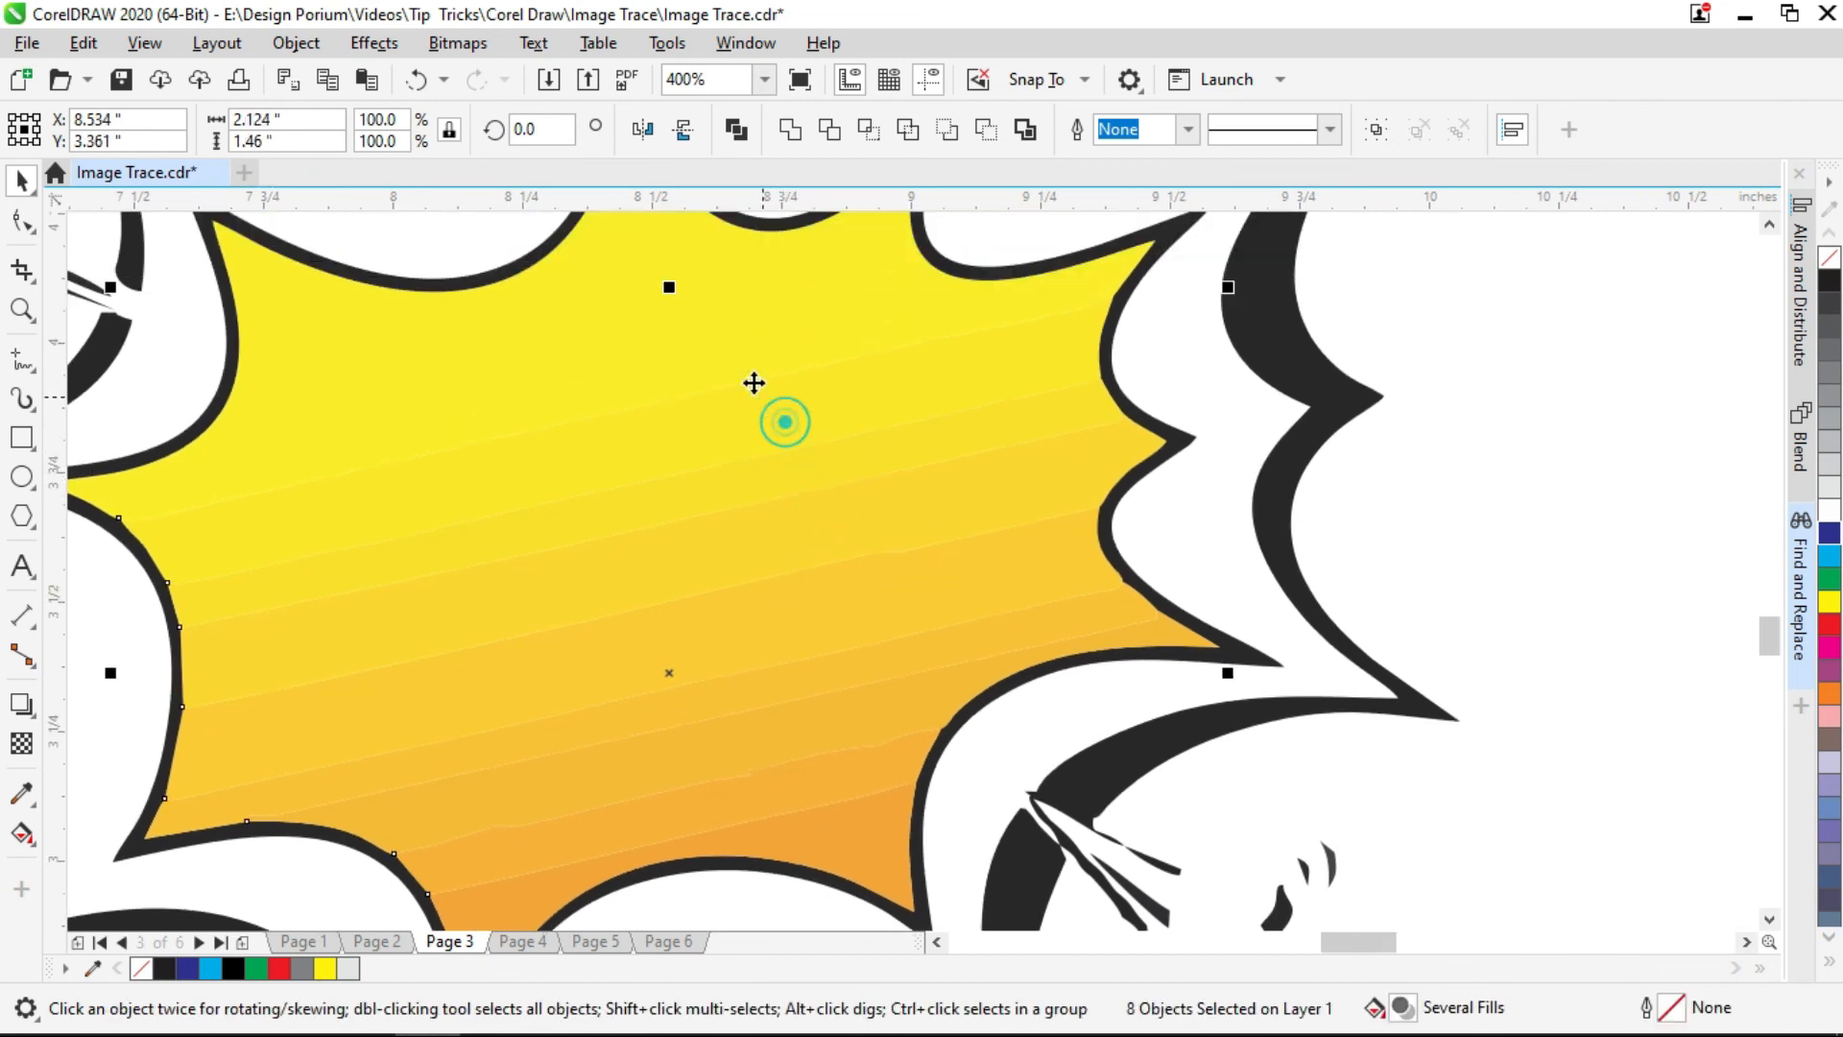
{"action": "left_click", "coordinate": [733, 349], "text": "shift"}
{"action": "left_click", "coordinate": [790, 130]}
- Copy the gradient fill from the traced 300 DPI burst's center to the welded center of the 150 DPI trace
{"action": "scroll", "coordinate": [814, 453], "scroll_direction": "down", "scroll_amount": 3}
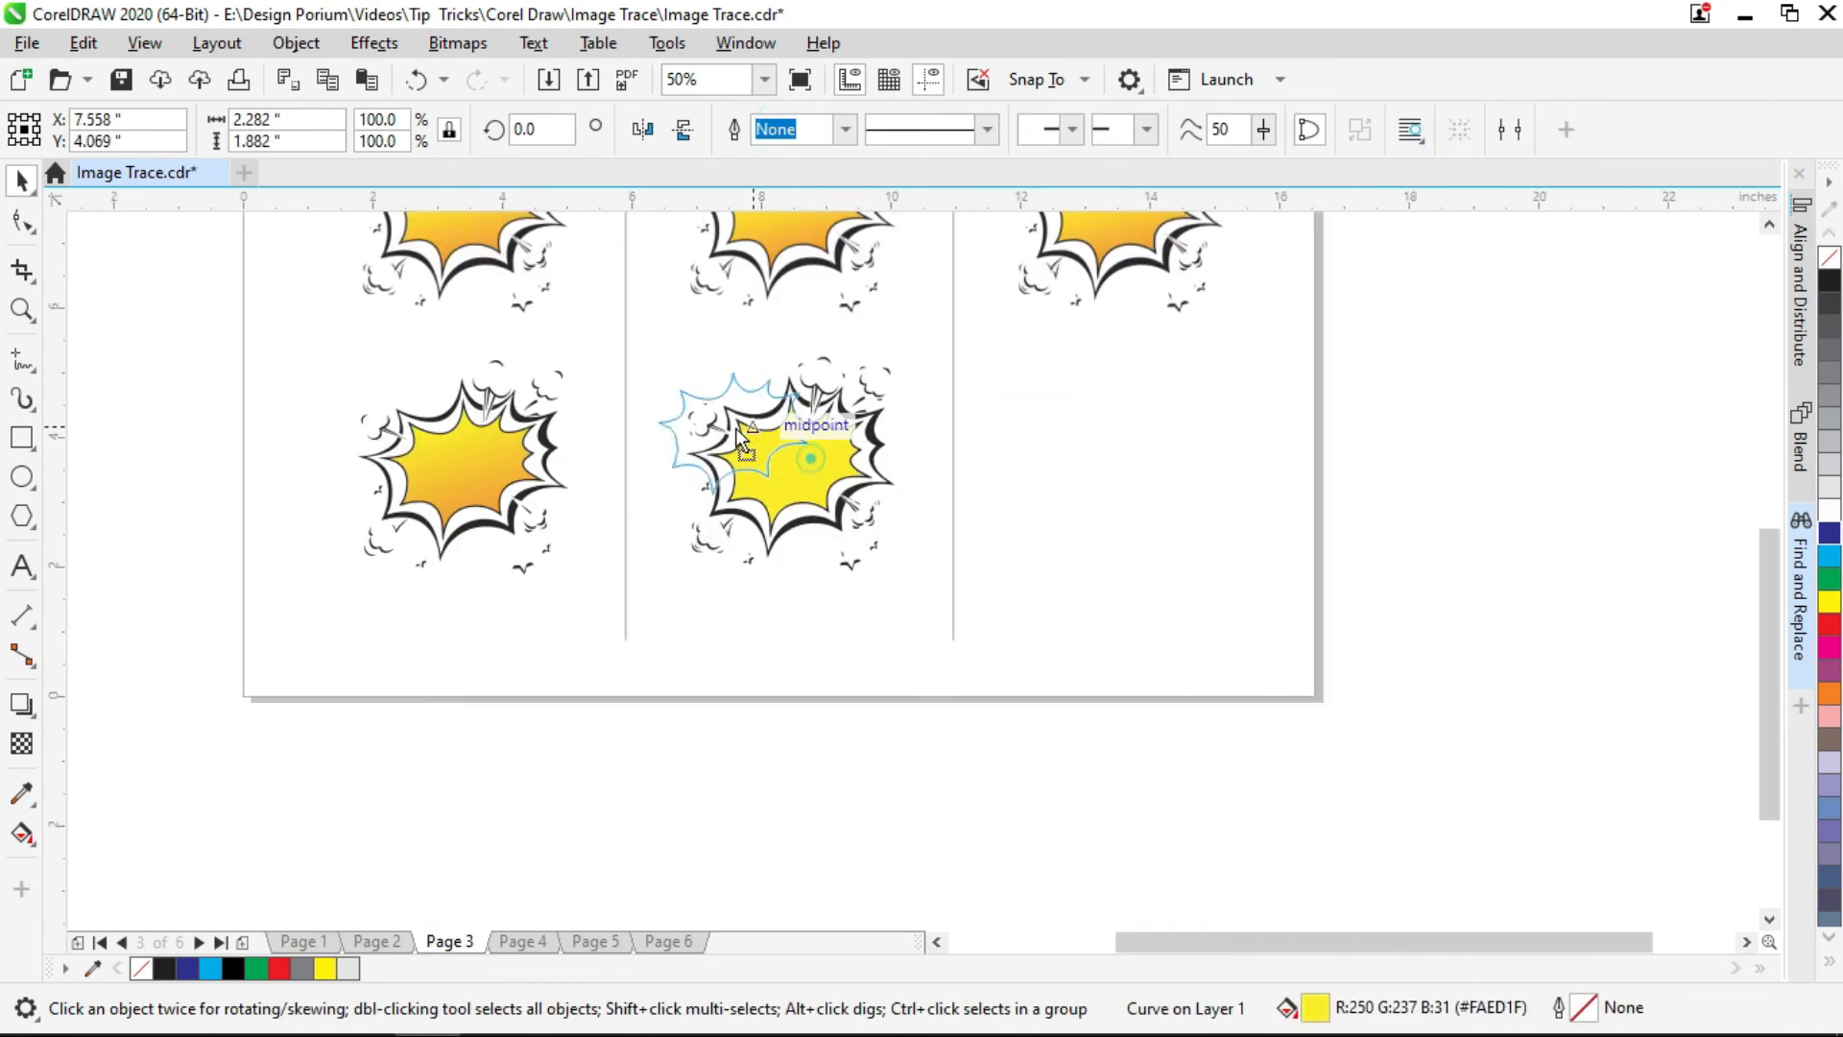
{"action": "scroll", "coordinate": [590, 416], "scroll_direction": "up", "scroll_amount": 1}
{"action": "left_click_drag", "start_coordinate": [538, 599], "coordinate": [468, 583]}
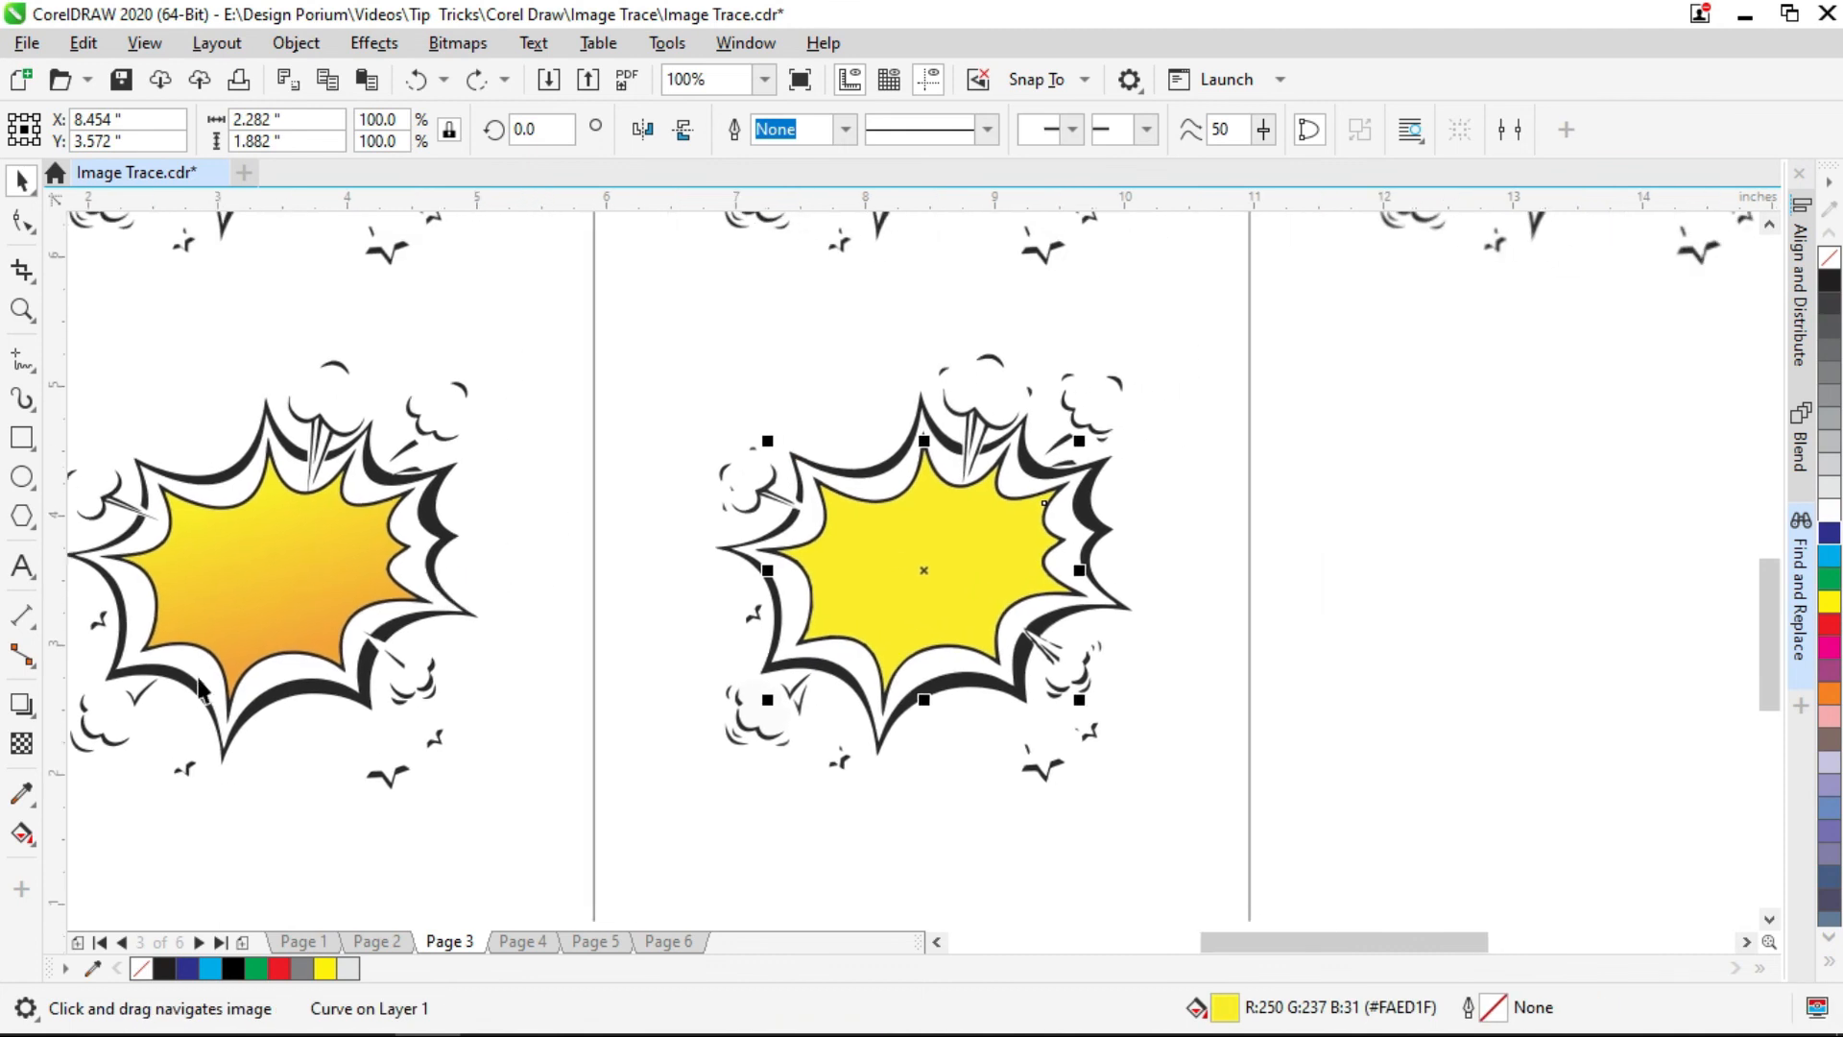
{"action": "left_click_drag", "start_coordinate": [954, 398], "coordinate": [917, 556]}
{"action": "scroll", "coordinate": [918, 516], "scroll_direction": "down", "scroll_amount": 1}
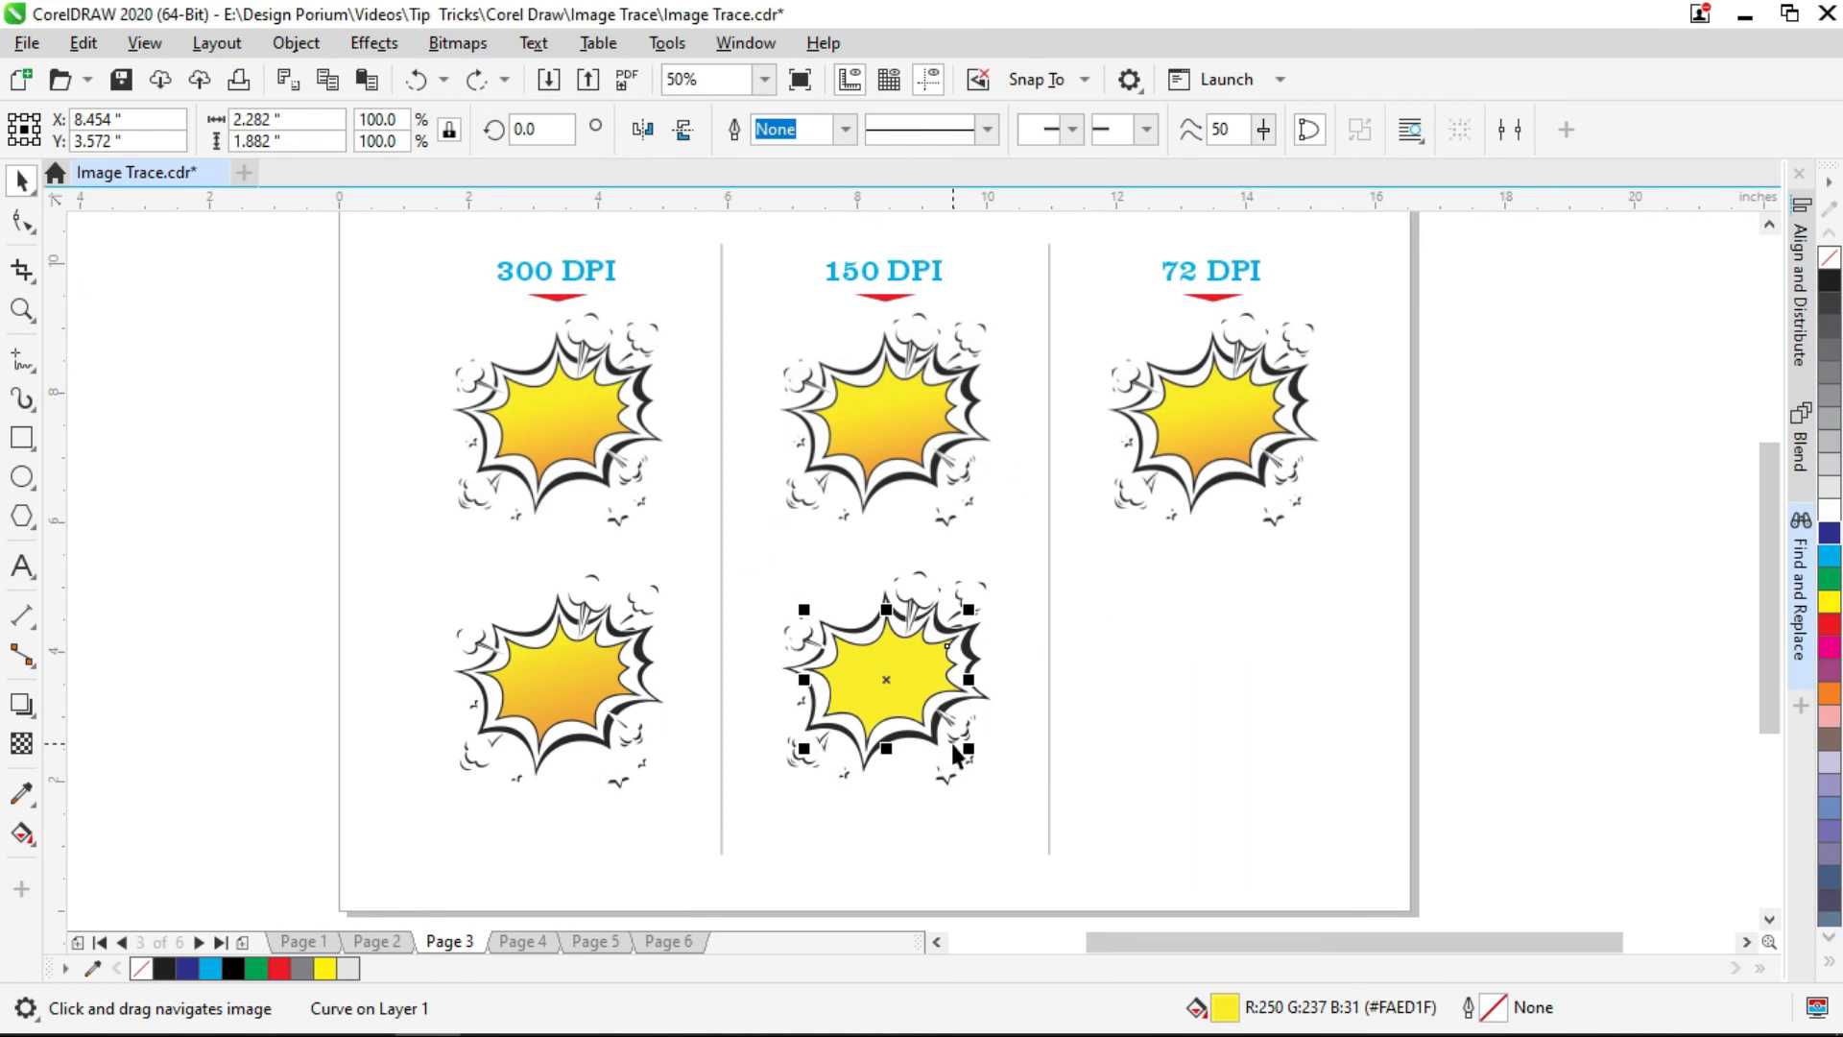
{"action": "key", "text": "ctrl+shift+a"}
{"action": "left_click", "coordinate": [925, 573]}
{"action": "left_click", "coordinate": [589, 685]}
{"action": "left_click", "coordinate": [1062, 910]}
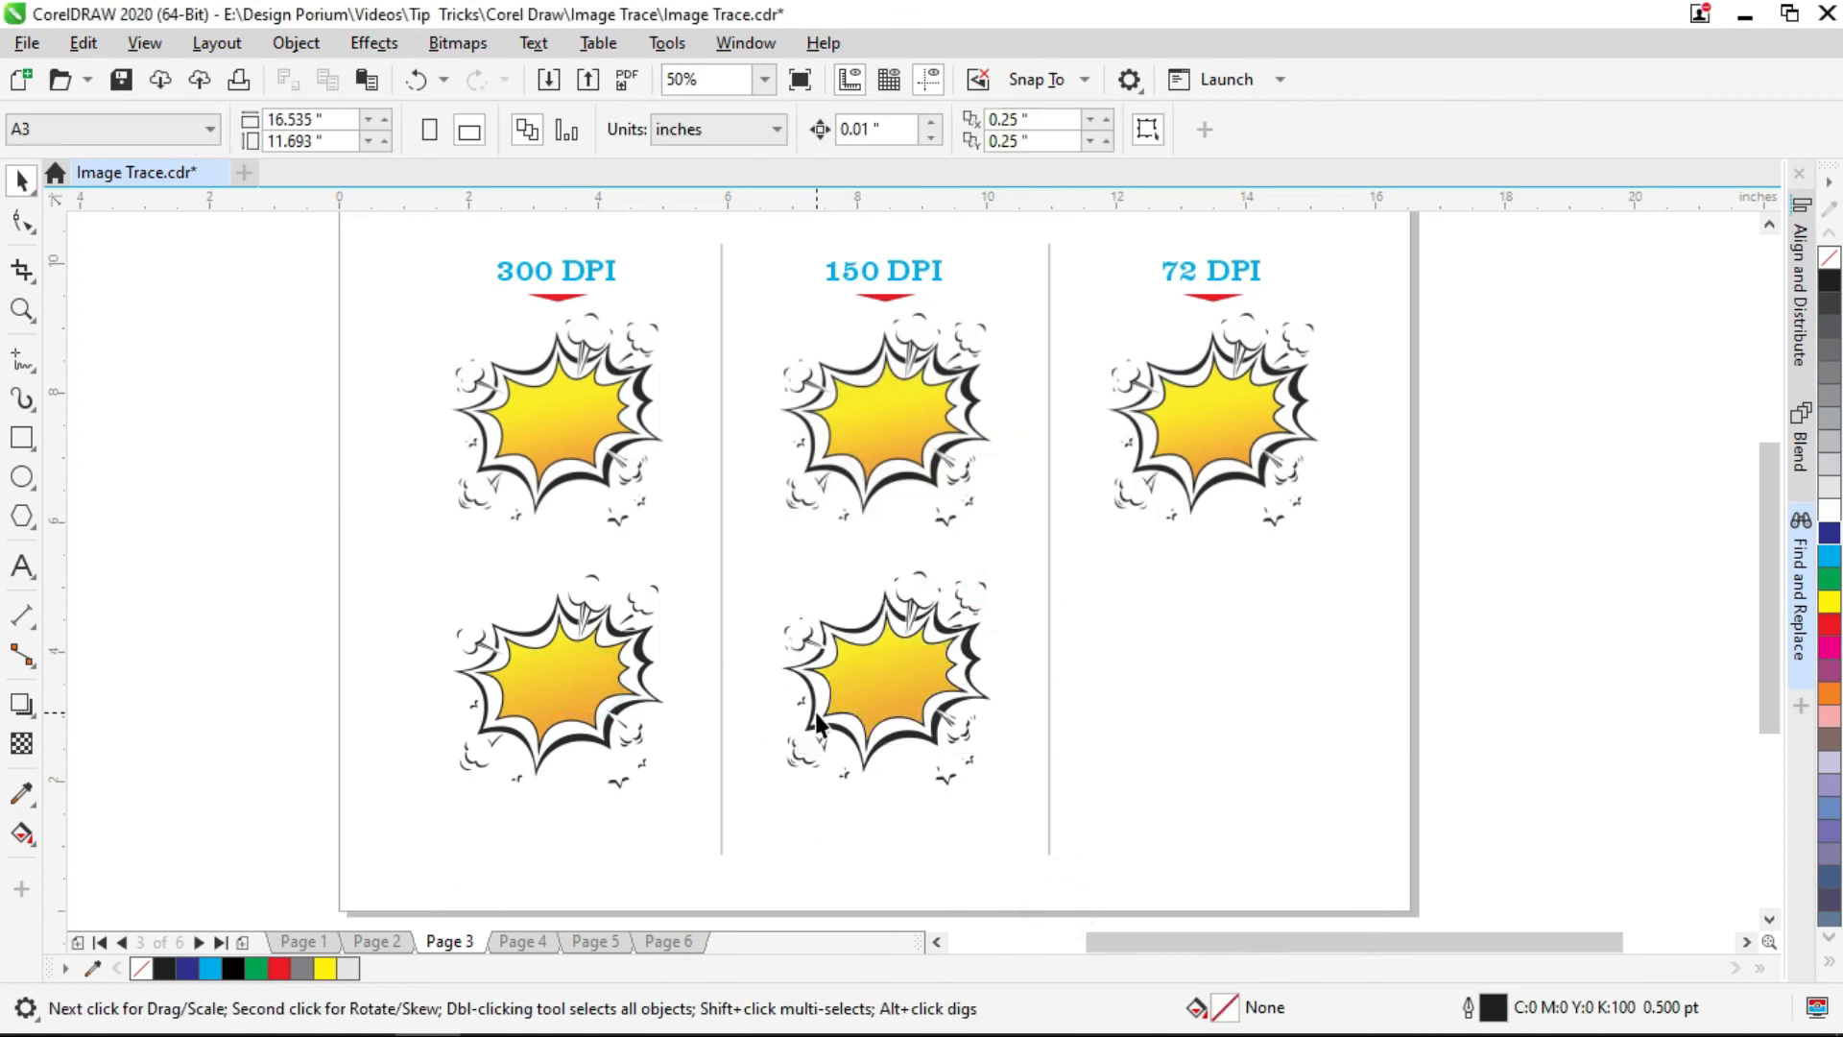
- Select the 72 DPI burst bitmap and start an Outline Trace with the High quality image type
{"action": "left_click_drag", "start_coordinate": [1244, 380], "coordinate": [971, 430]}
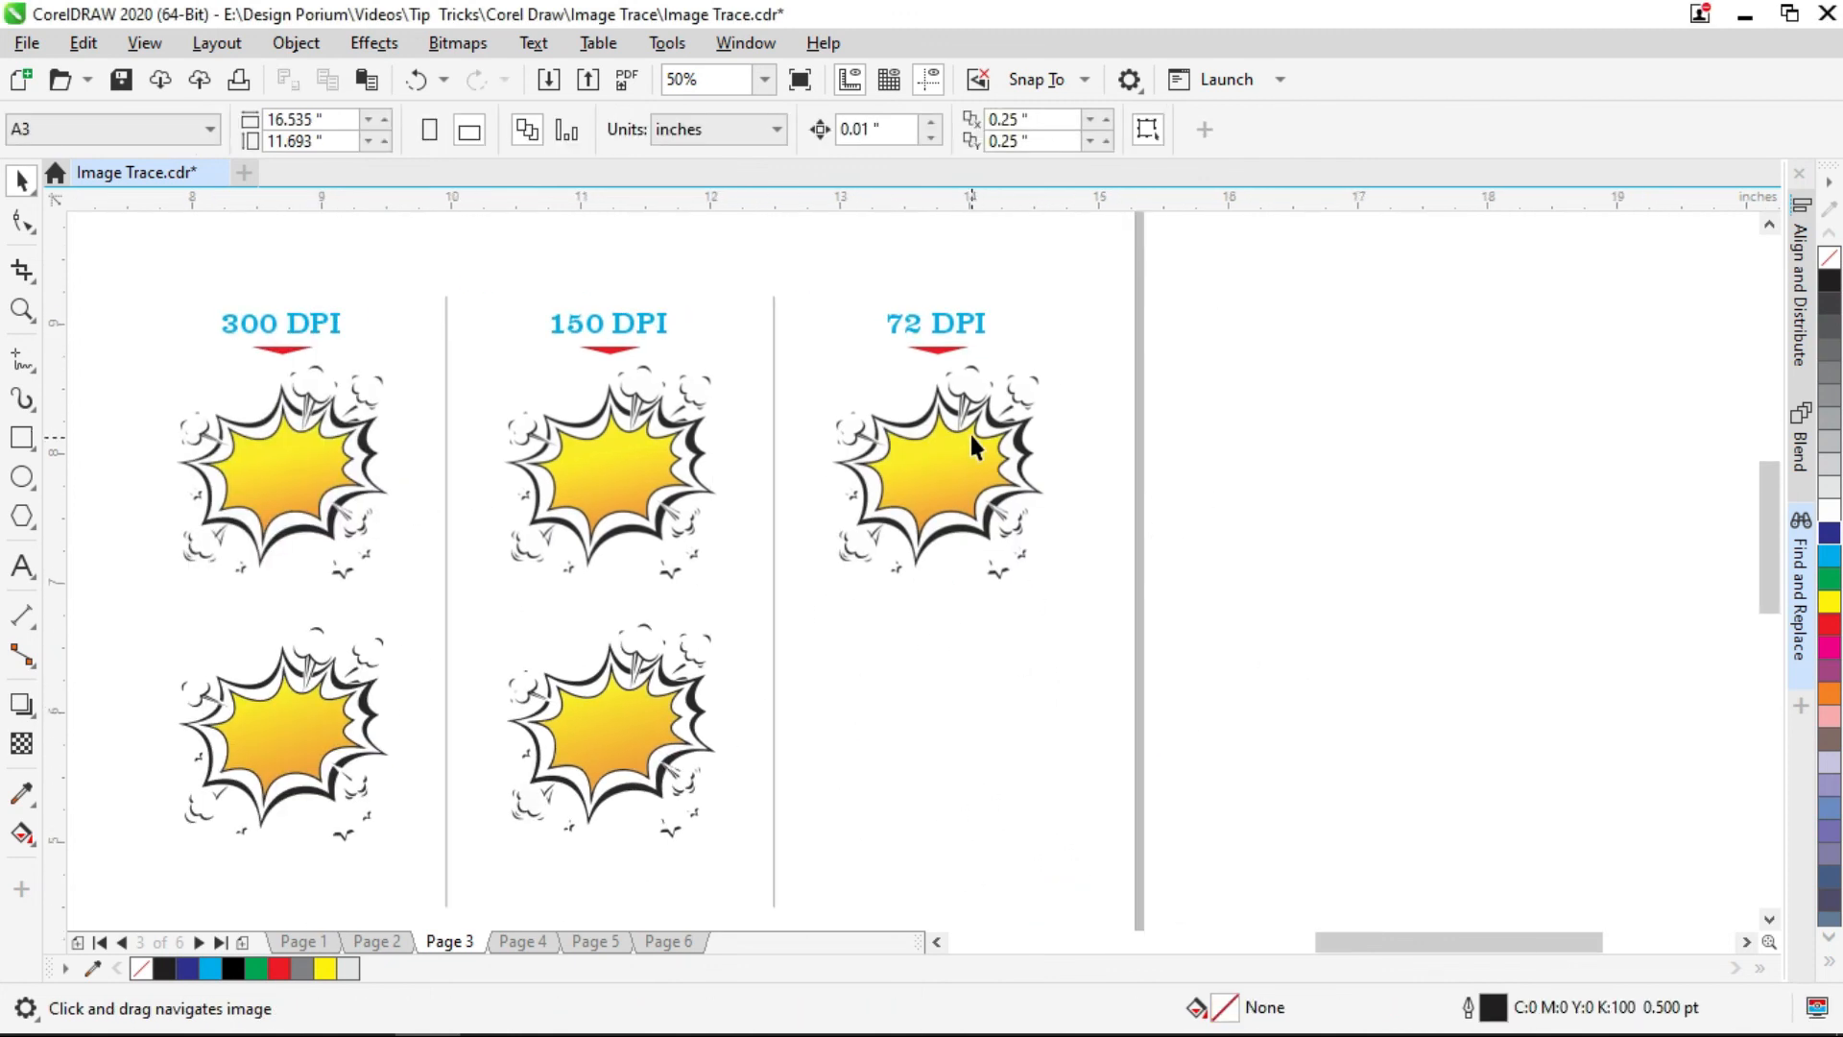
{"action": "scroll", "coordinate": [971, 430], "scroll_direction": "up", "scroll_amount": 2}
{"action": "scroll", "coordinate": [929, 477], "scroll_direction": "down", "scroll_amount": 1}
{"action": "left_click", "coordinate": [780, 490]}
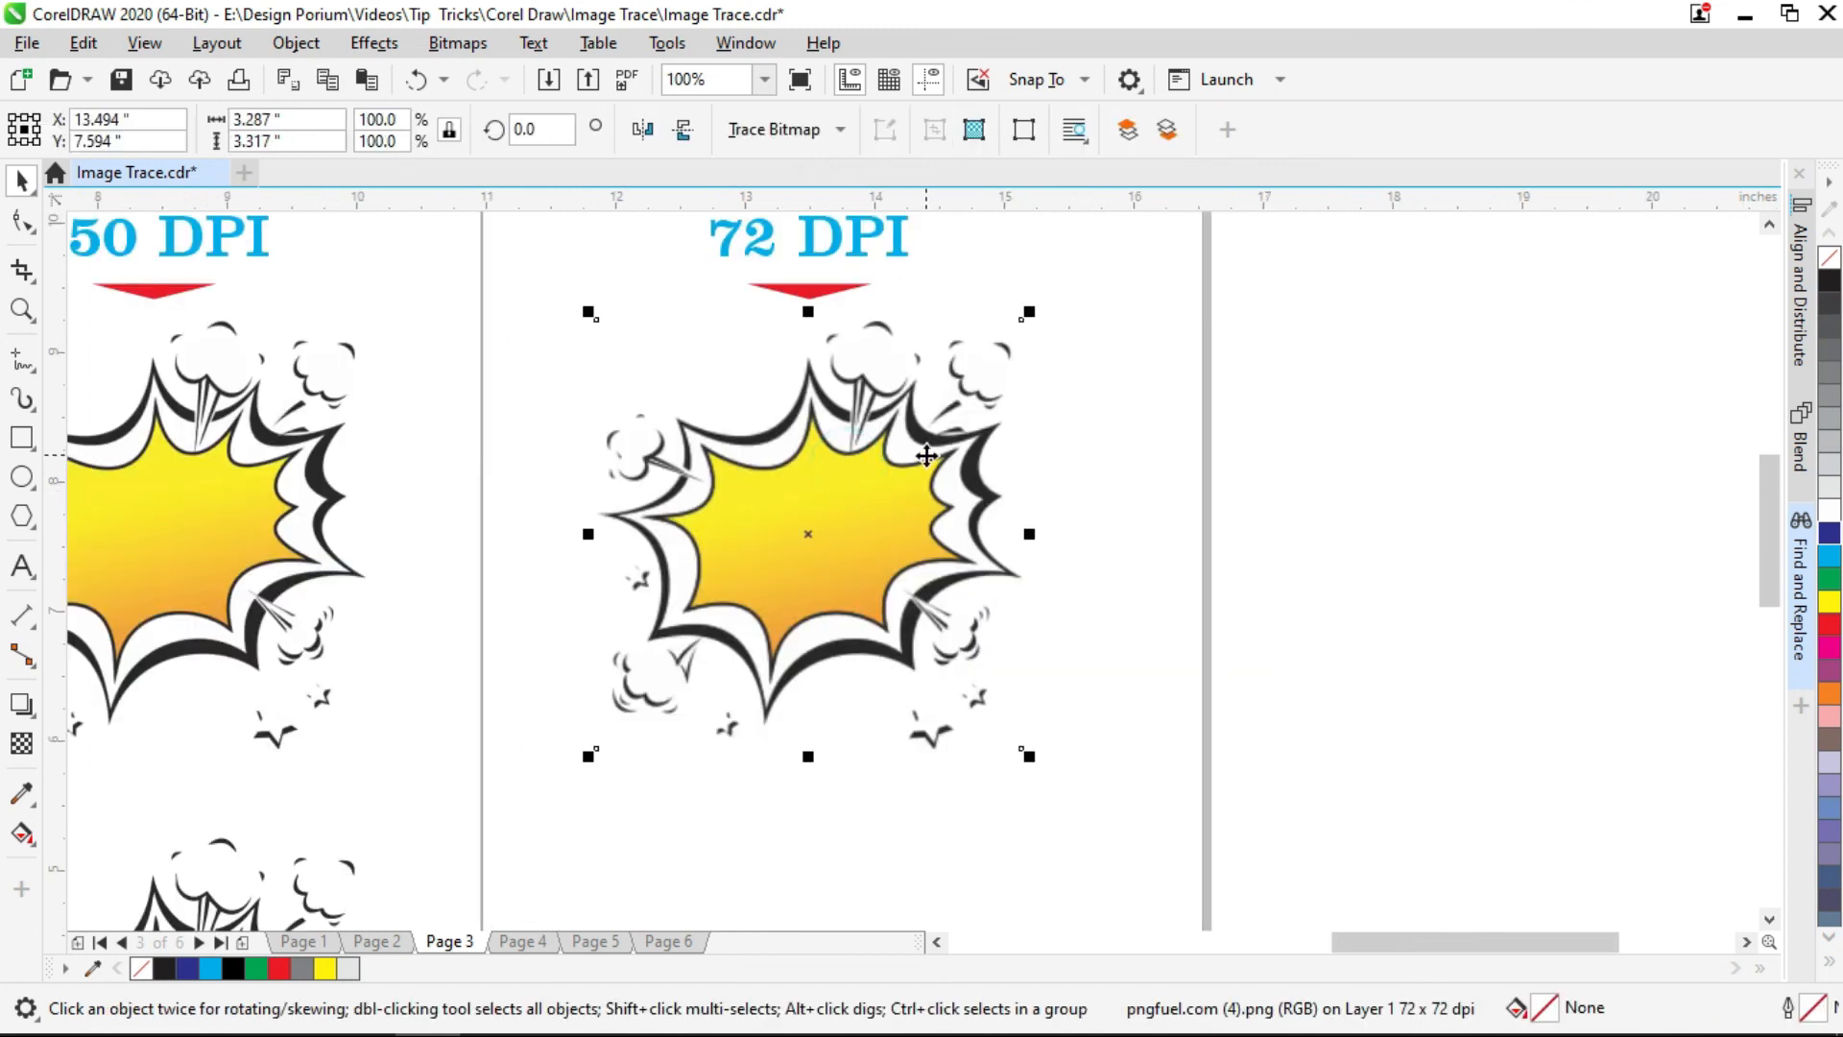
{"action": "scroll", "coordinate": [793, 252], "scroll_direction": "right", "scroll_amount": 1}
{"action": "left_click", "coordinate": [833, 131]}
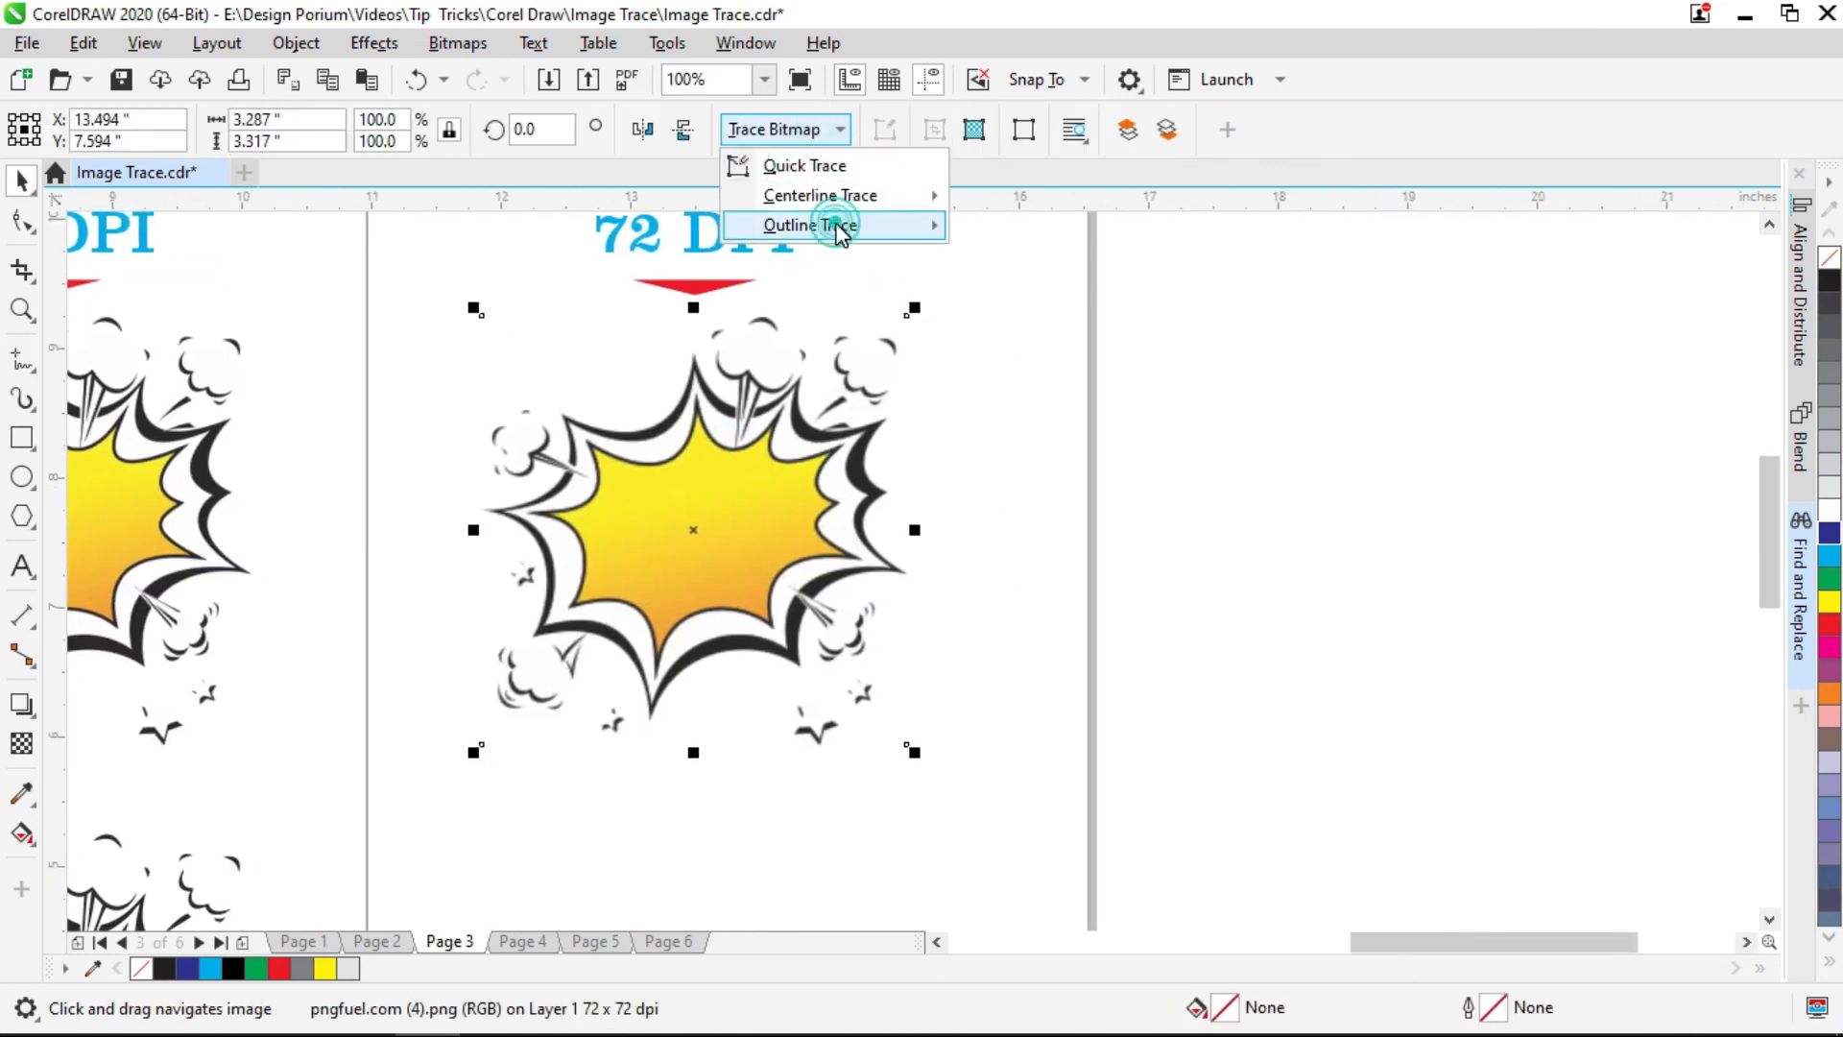
{"action": "mouse_move", "coordinate": [833, 224]}
{"action": "left_click", "coordinate": [1065, 377]}
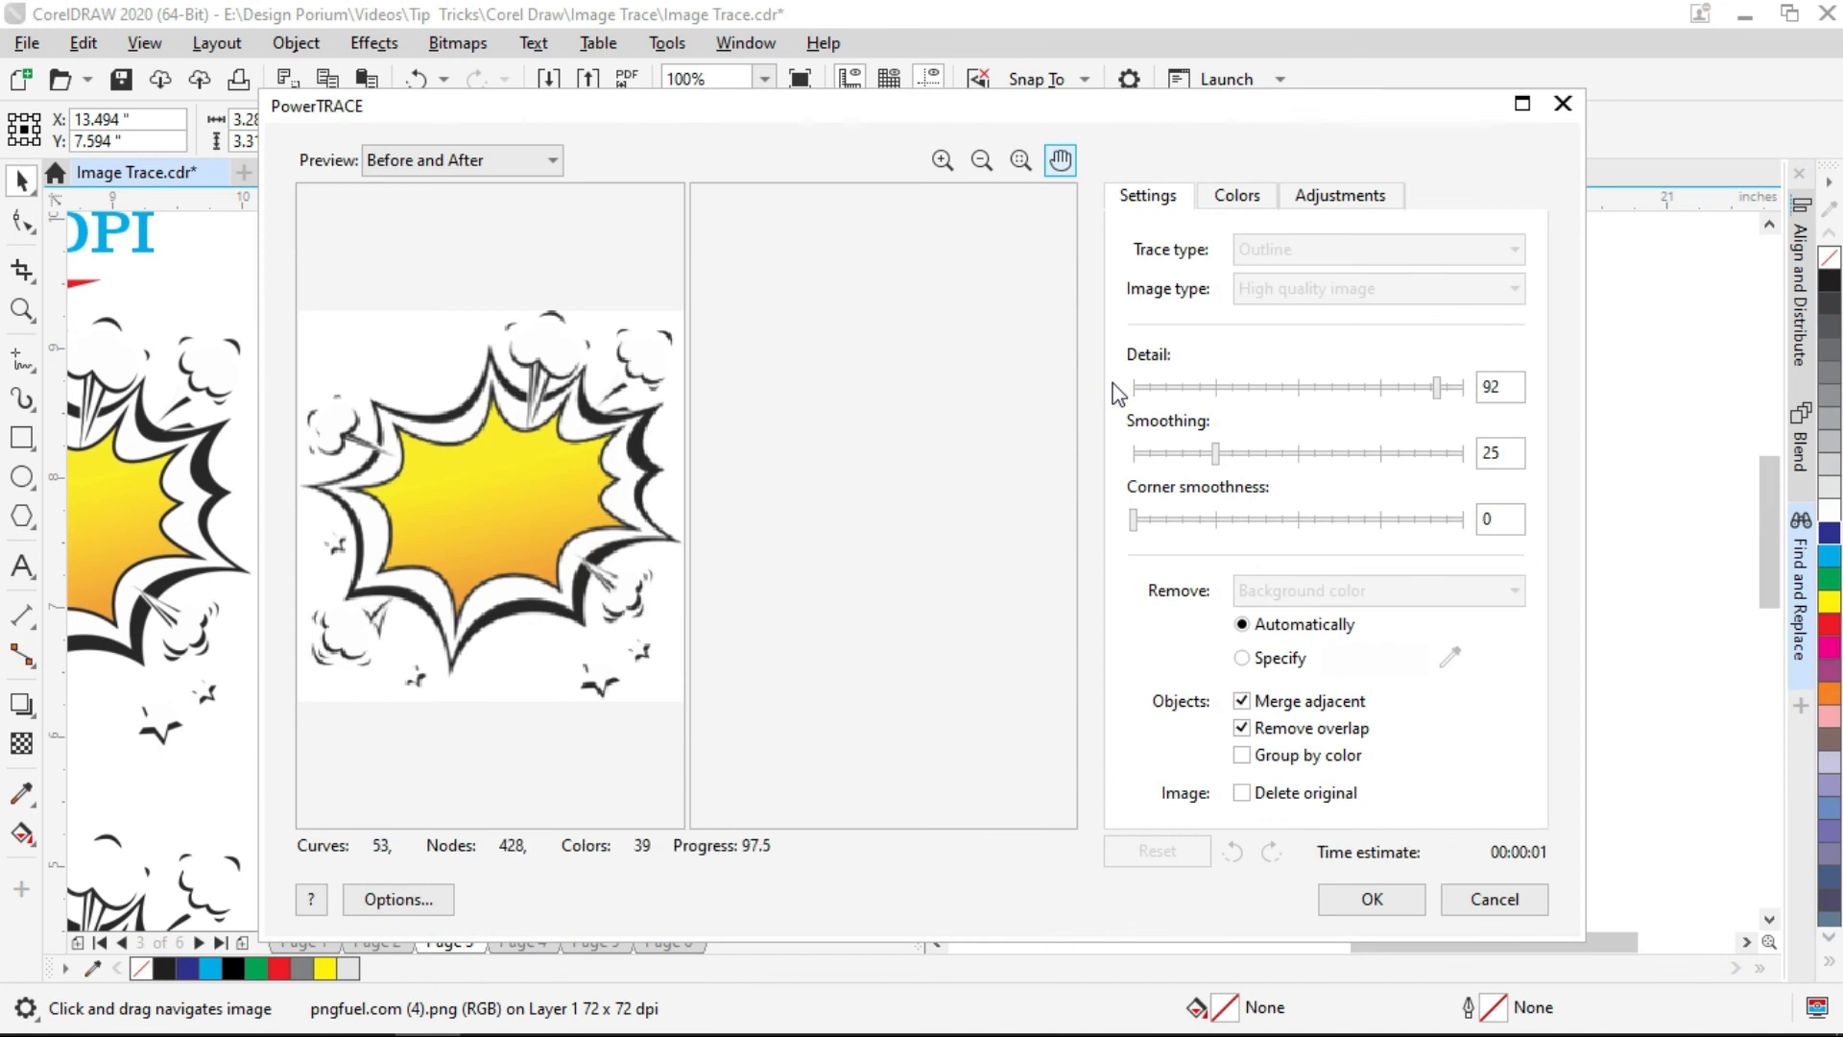
- Examine the 72 DPI burst's edges in the trace preview and set the smoothing to 3
{"action": "scroll", "coordinate": [930, 477], "scroll_direction": "up", "scroll_amount": 3}
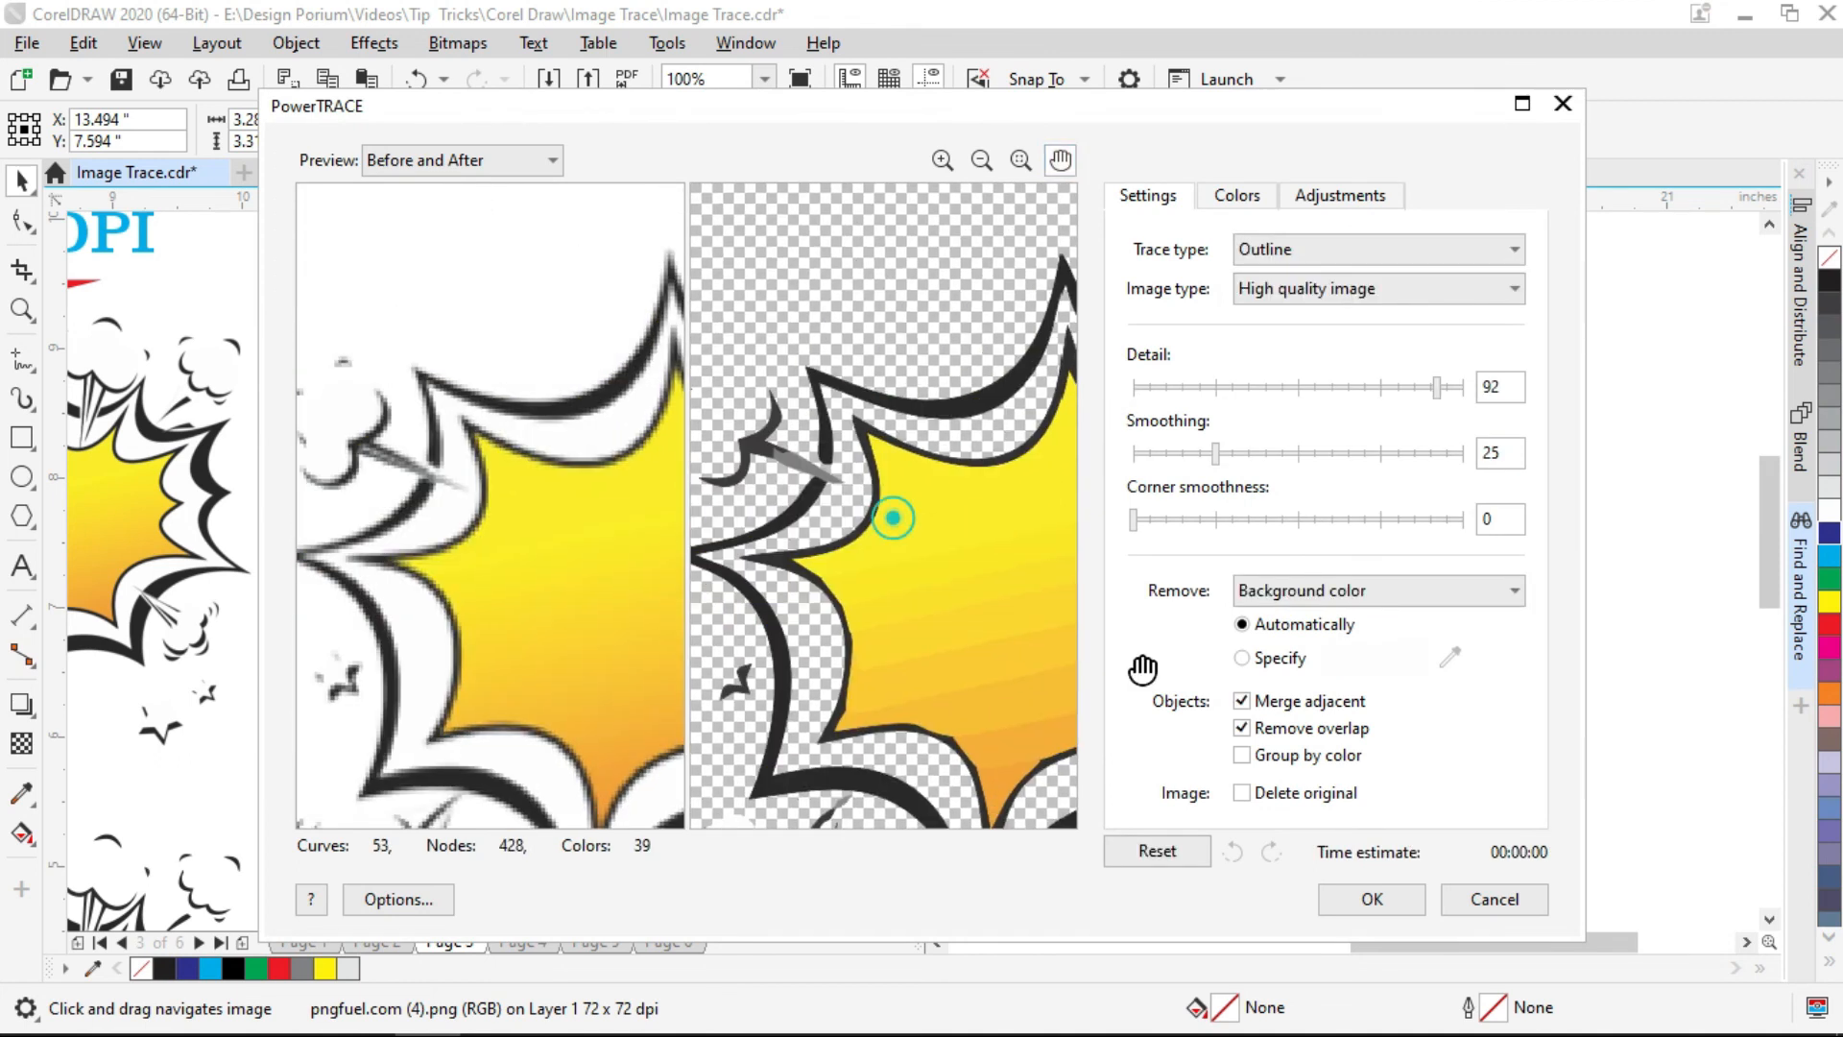
{"action": "left_click_drag", "start_coordinate": [889, 515], "coordinate": [1009, 588]}
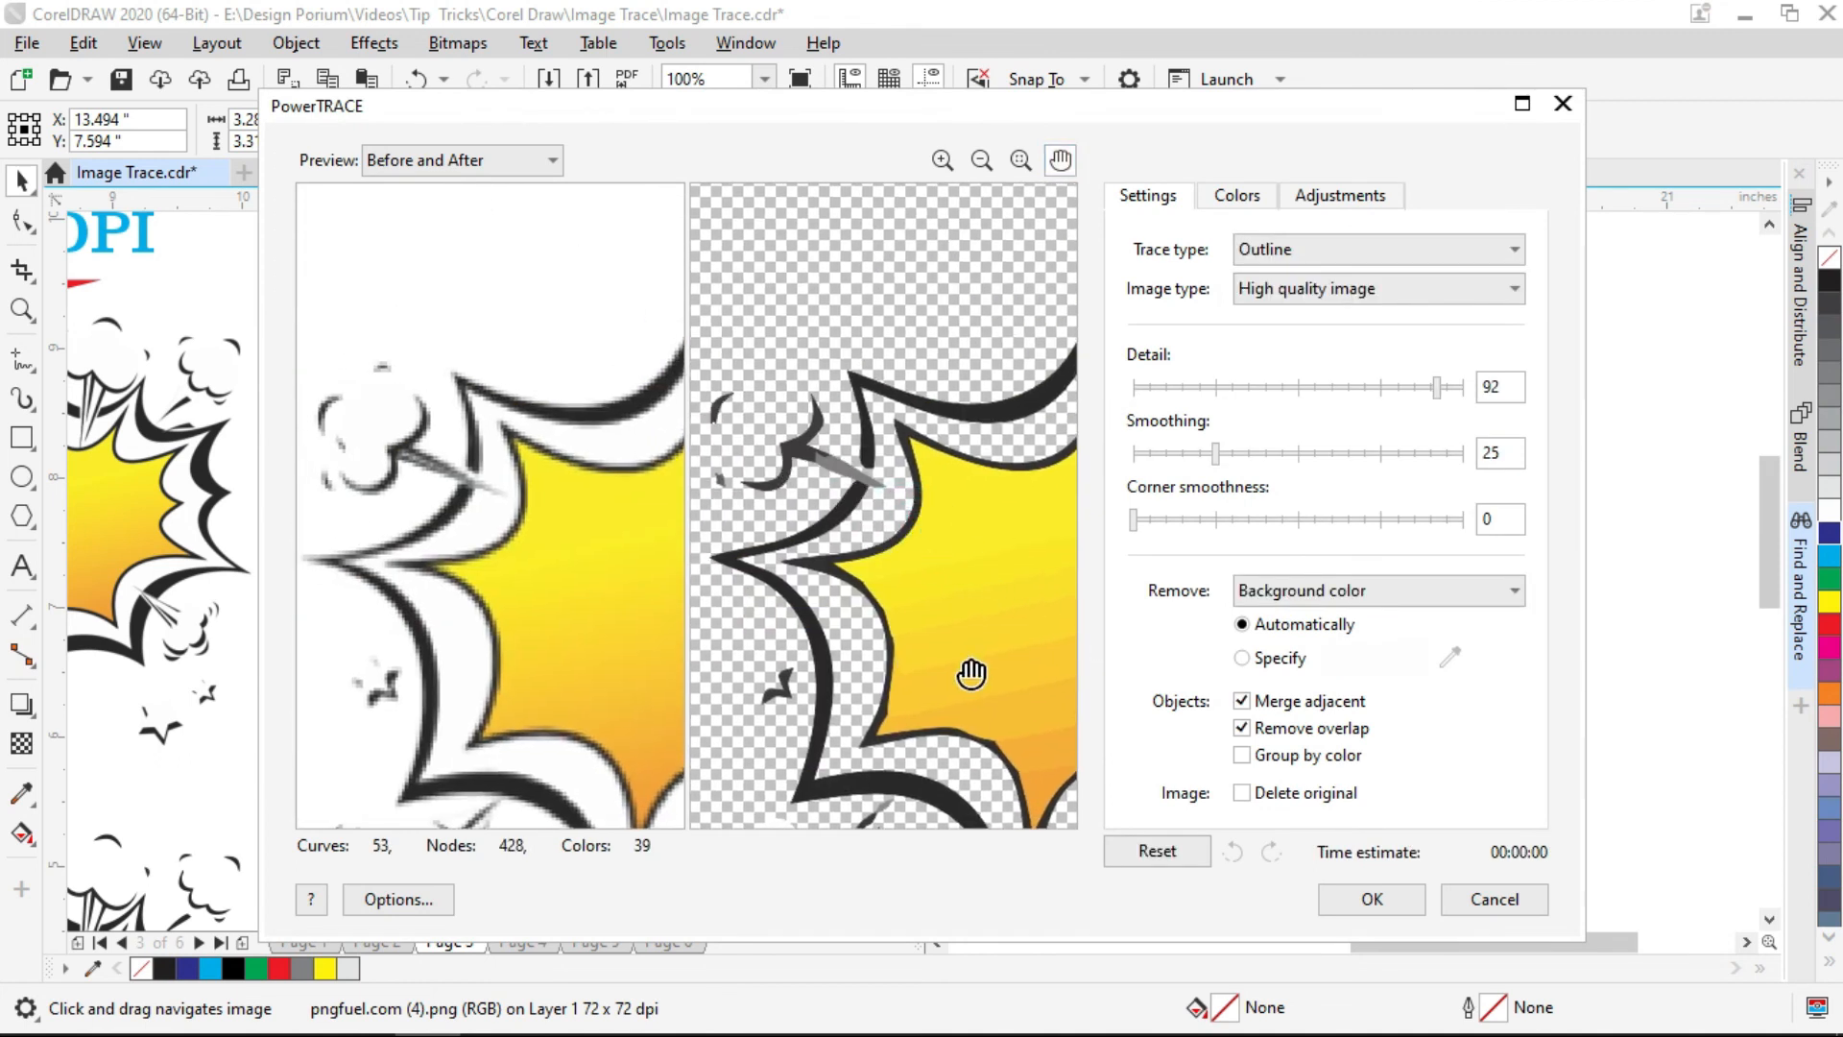
{"action": "left_click_drag", "start_coordinate": [971, 675], "coordinate": [882, 653]}
{"action": "left_click_drag", "start_coordinate": [1040, 650], "coordinate": [912, 576]}
{"action": "left_click", "coordinate": [1297, 454]}
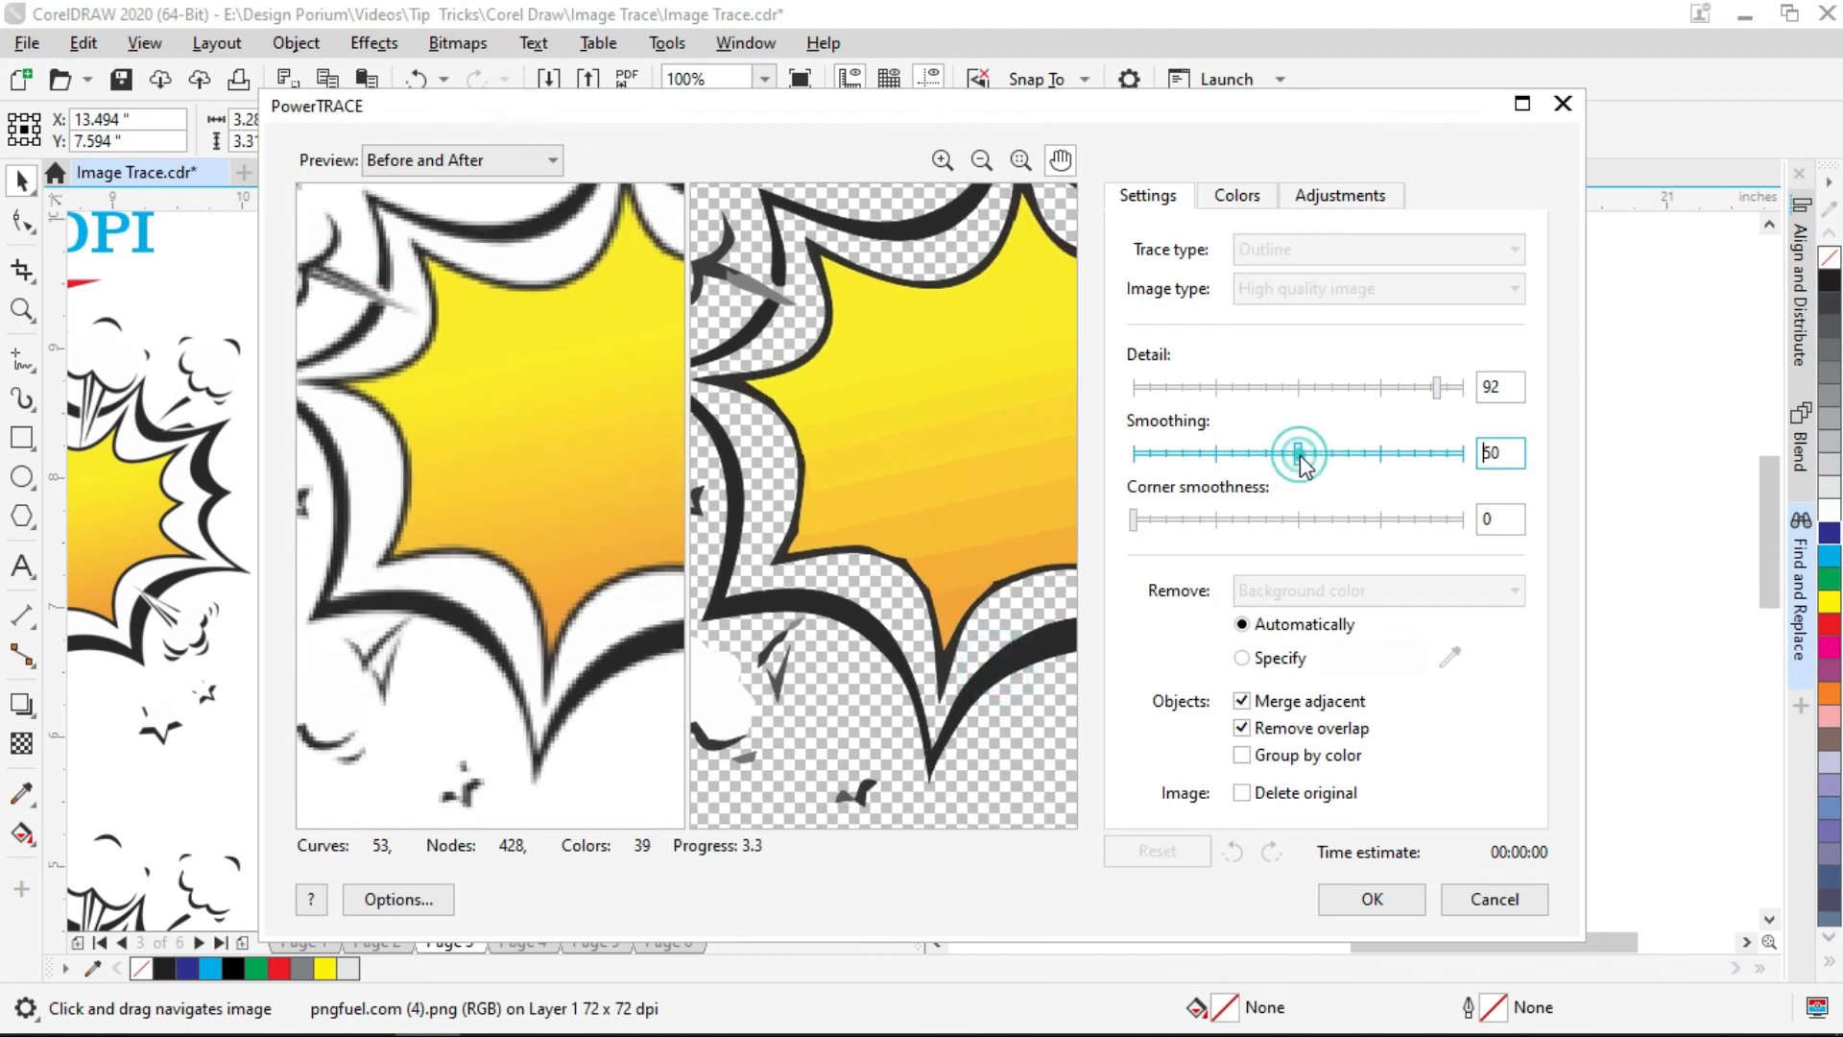
{"action": "left_click_drag", "start_coordinate": [1300, 455], "coordinate": [1097, 461]}
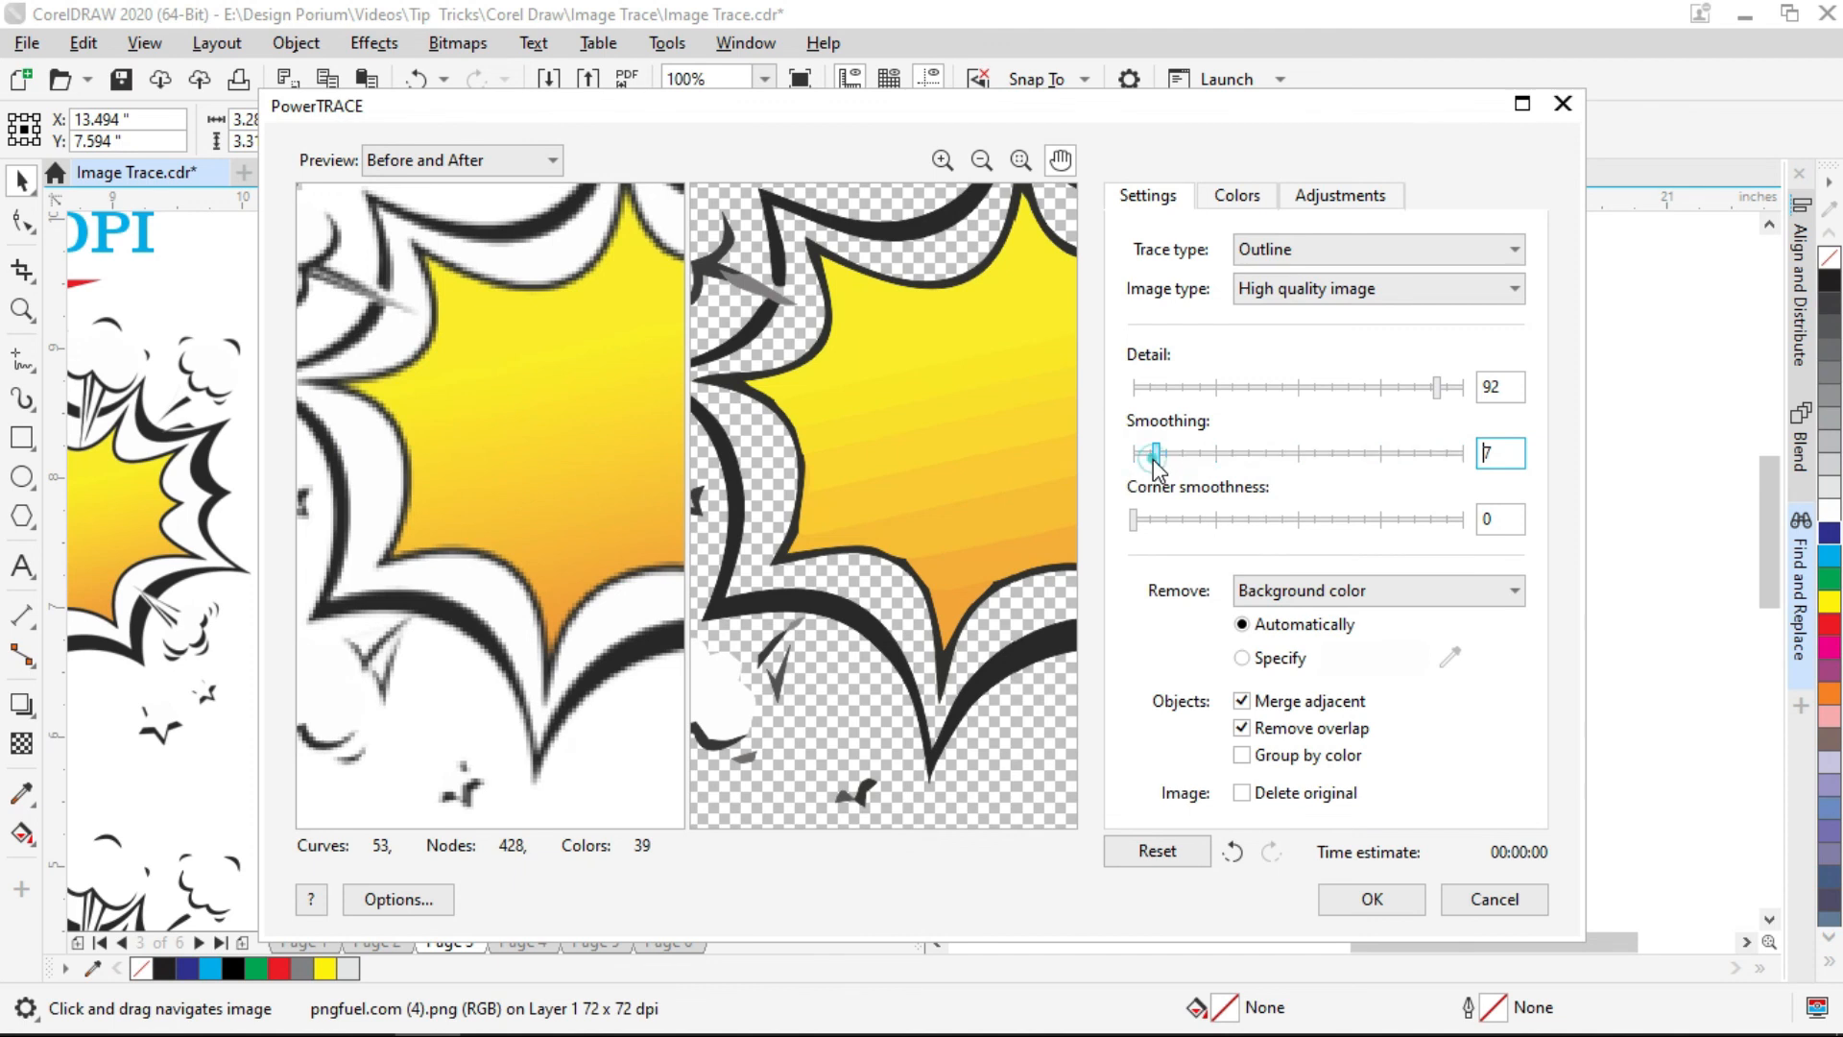
{"action": "left_click", "coordinate": [1144, 459]}
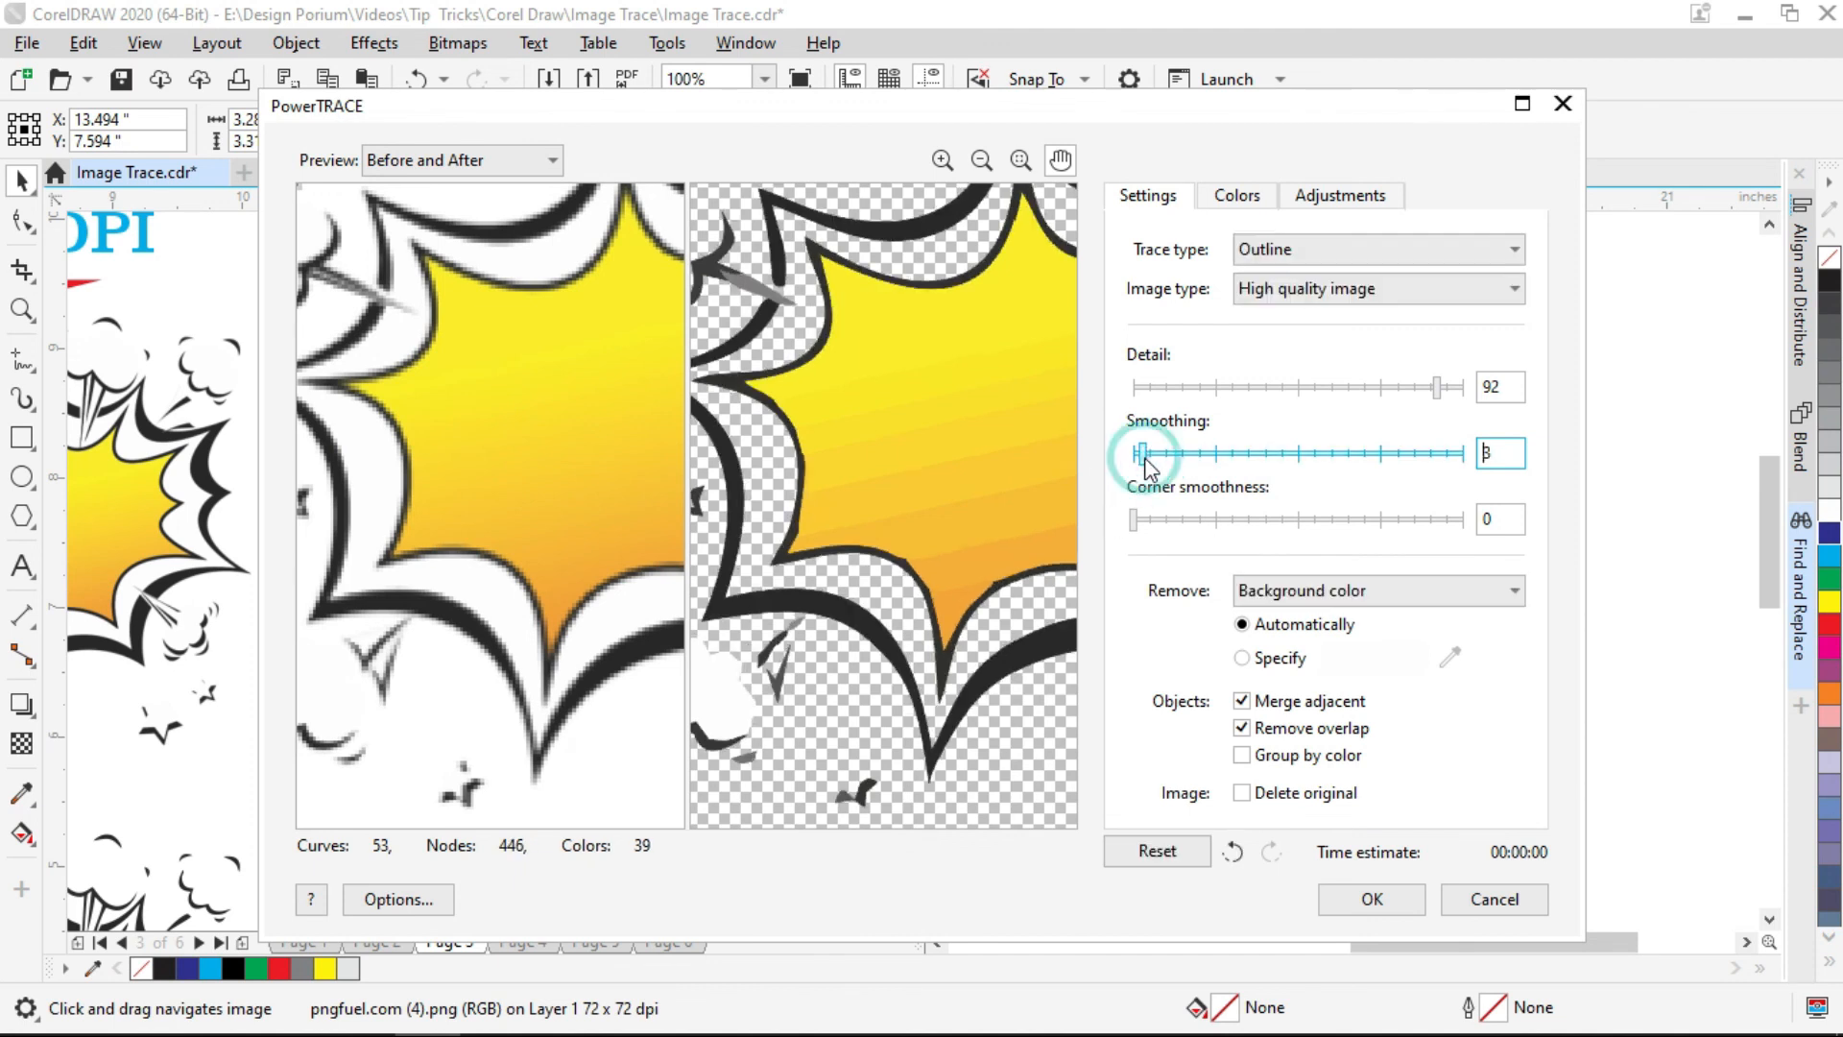
- Apply the 72 DPI trace and move the traced burst below its bitmap to a Y position of about 4.04 inches
{"action": "left_click", "coordinate": [1373, 905]}
{"action": "scroll", "coordinate": [778, 555], "scroll_direction": "down", "scroll_amount": 2}
{"action": "mouse_move", "coordinate": [779, 555]}
{"action": "left_mouse_down"}
{"action": "mouse_move", "coordinate": [779, 638]}
{"action": "mouse_move", "coordinate": [732, 781]}
{"action": "left_mouse_up"}
{"action": "scroll", "coordinate": [732, 778], "scroll_direction": "up", "scroll_amount": 2}
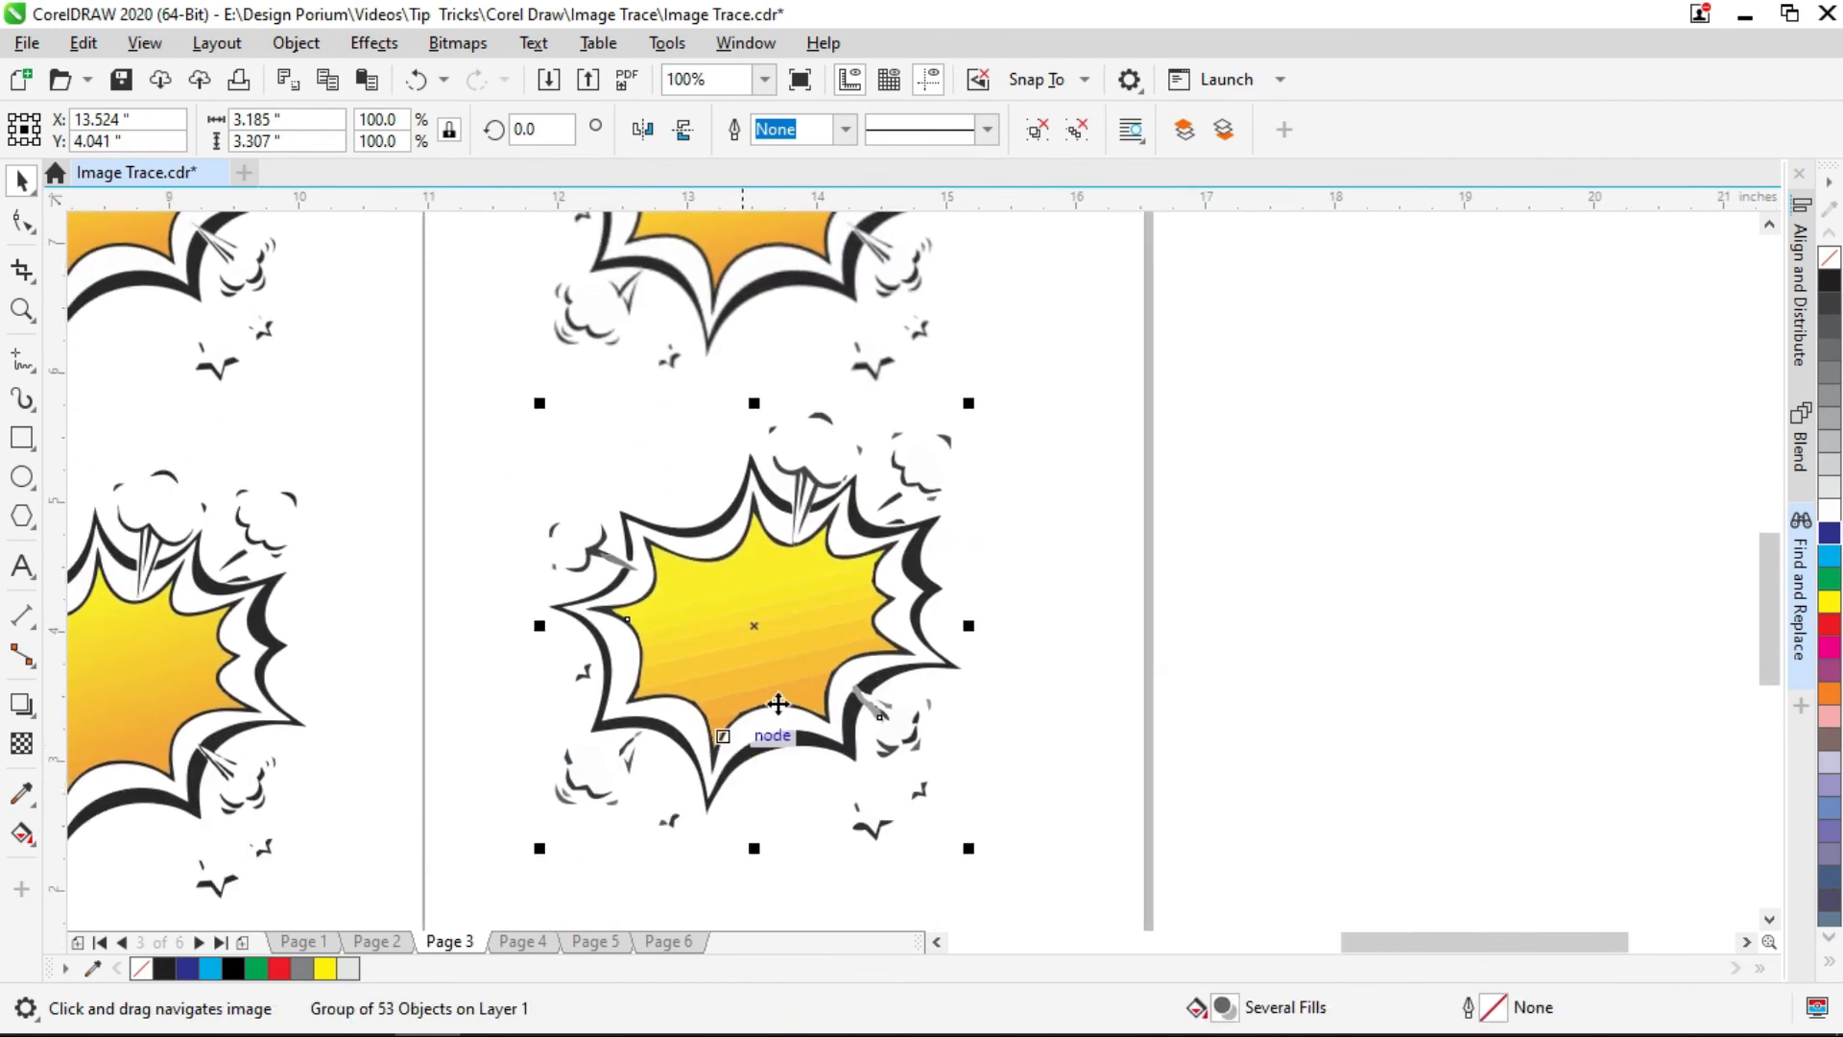
{"action": "scroll", "coordinate": [869, 662], "scroll_direction": "down", "scroll_amount": 2}
{"action": "scroll", "coordinate": [868, 663], "scroll_direction": "up", "scroll_amount": 1}
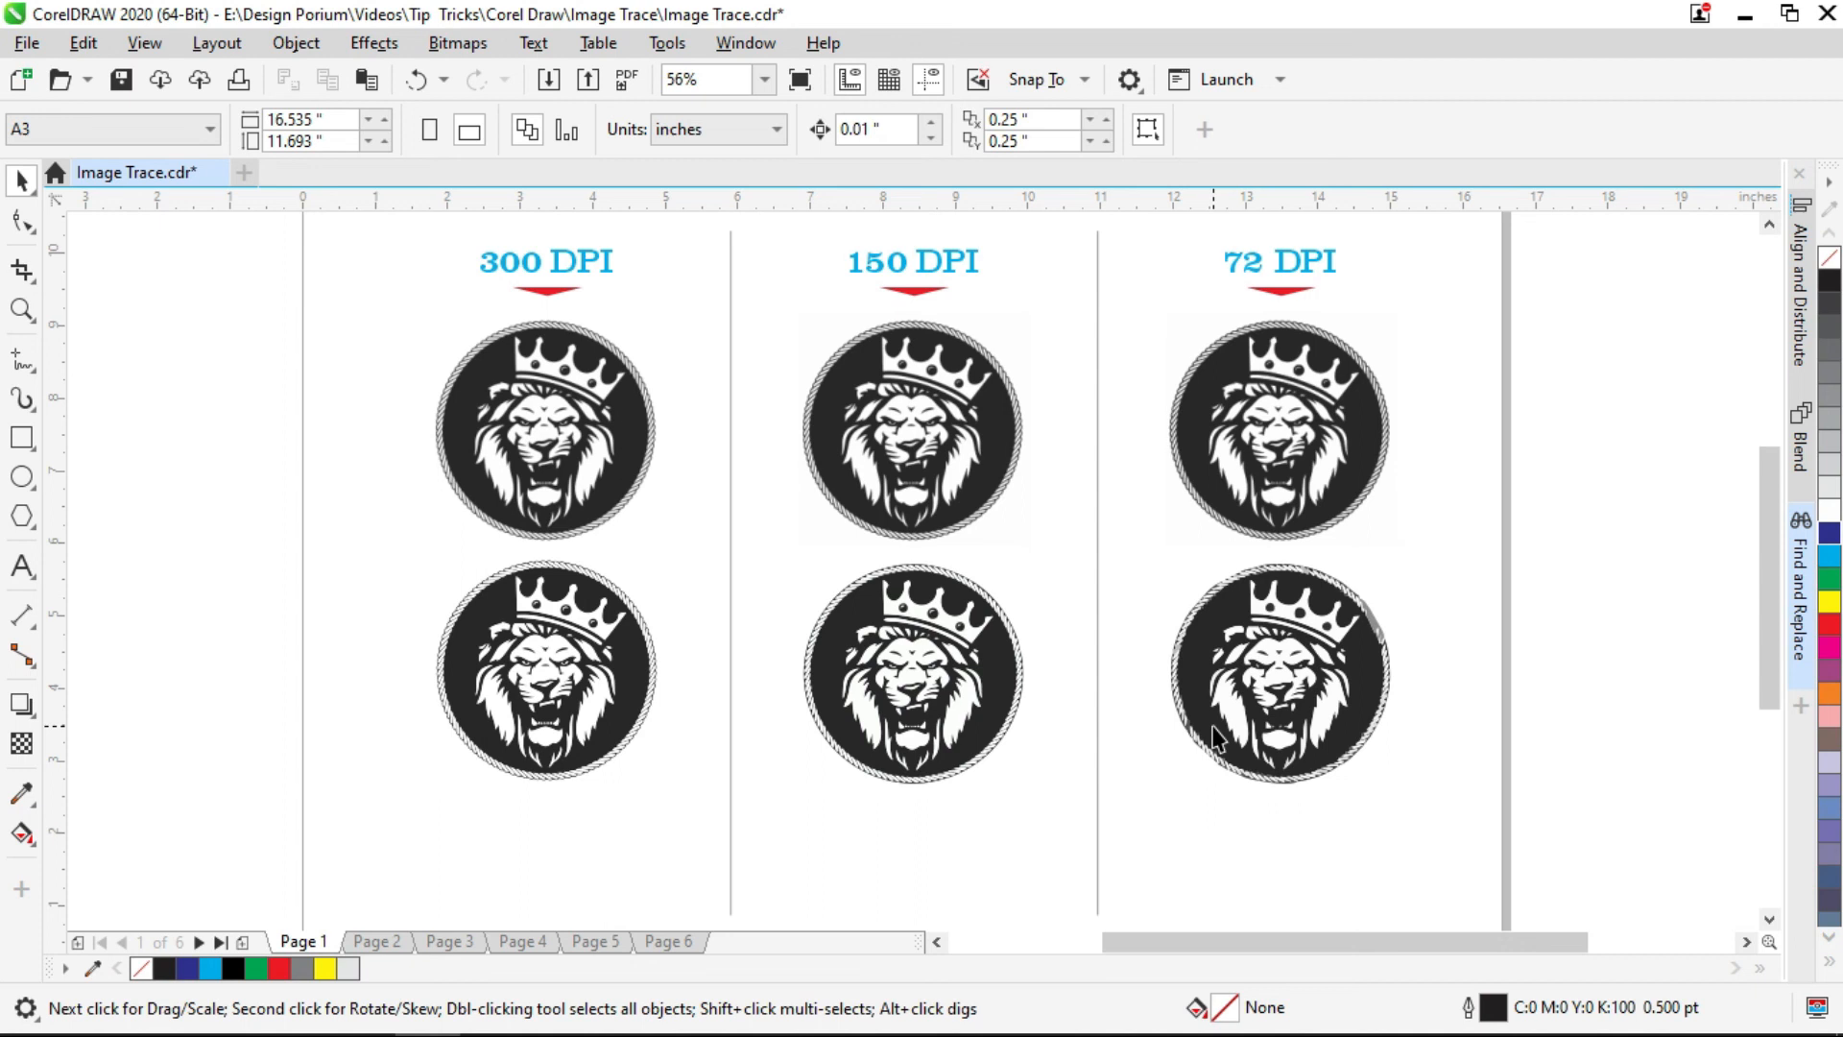
- Examine the traced 300 DPI lion's crown, face and rope border up close on Page 1, and compare all the lion traces together
{"action": "scroll", "coordinate": [513, 662], "scroll_direction": "up", "scroll_amount": 2}
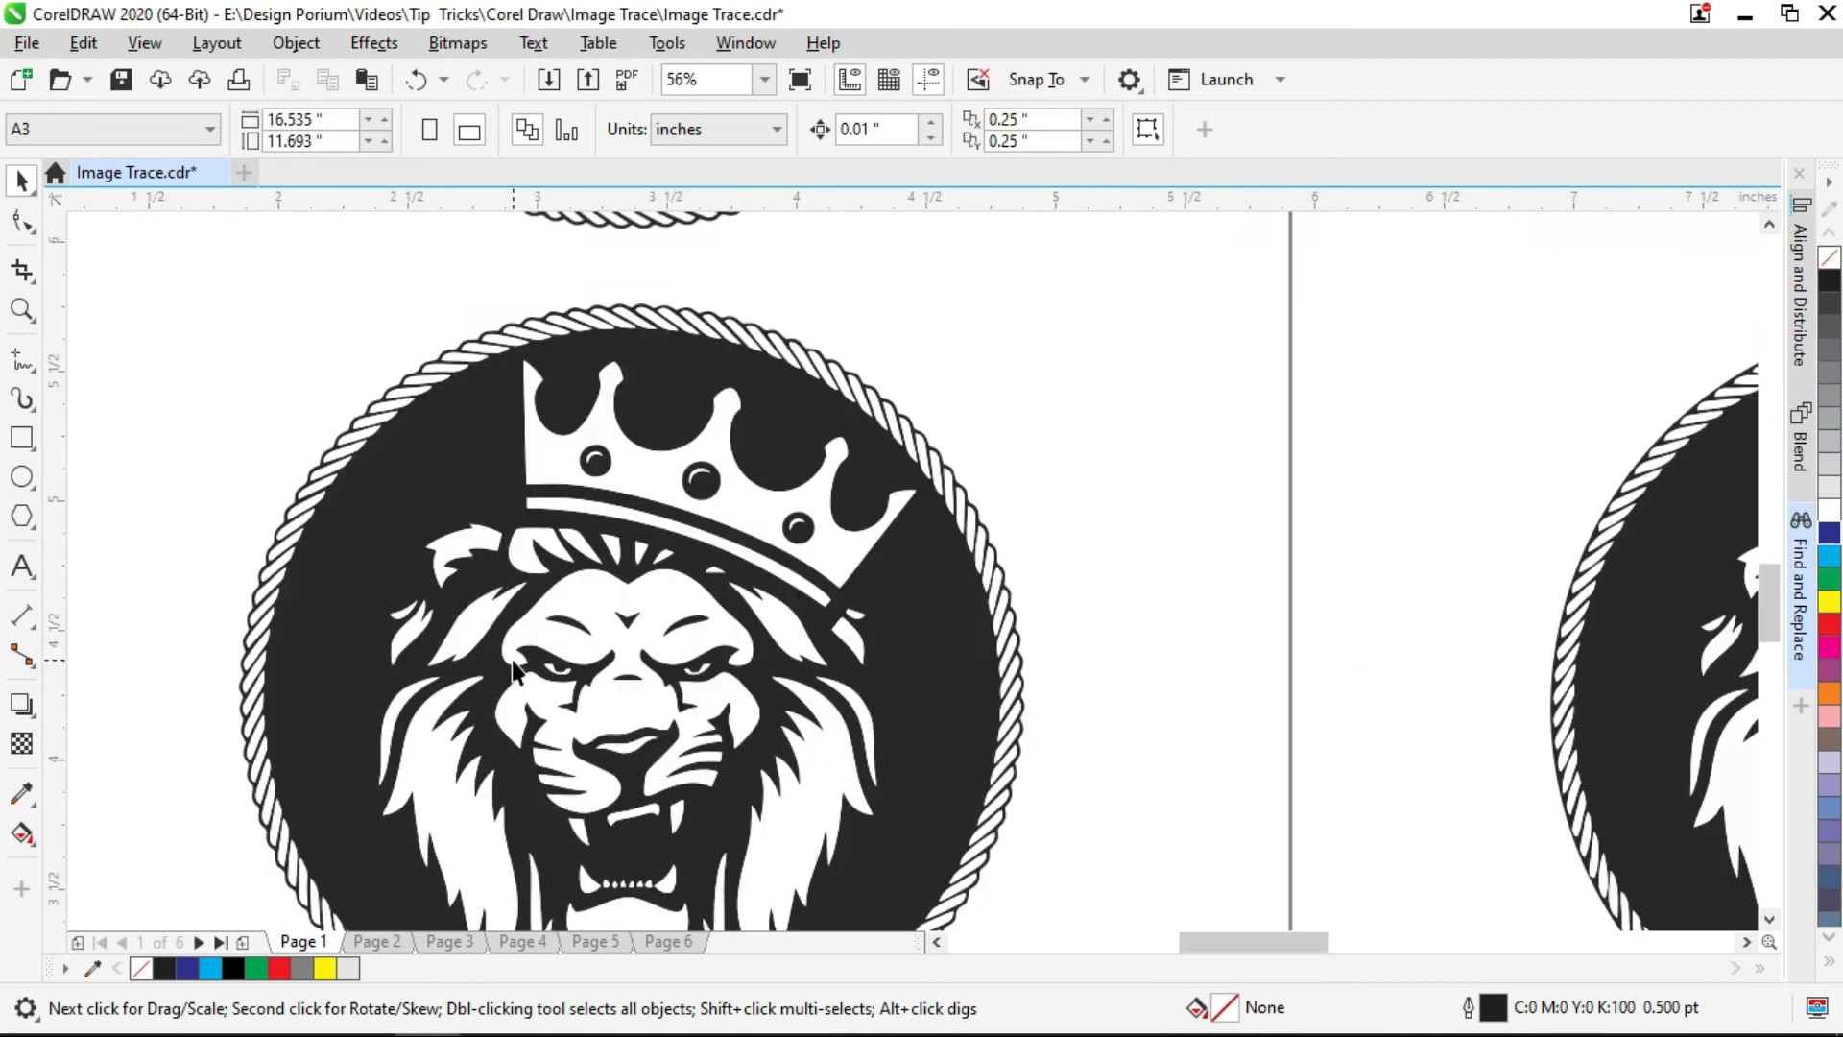
{"action": "scroll", "coordinate": [664, 605], "scroll_direction": "down", "scroll_amount": 1}
{"action": "left_click_drag", "start_coordinate": [653, 277], "coordinate": [581, 604]}
{"action": "key", "text": "z"}
{"action": "left_click_drag", "start_coordinate": [490, 441], "coordinate": [691, 614]}
{"action": "key", "text": "F3"}
{"action": "left_click_drag", "start_coordinate": [722, 849], "coordinate": [529, 406]}
{"action": "left_click_drag", "start_coordinate": [337, 346], "coordinate": [661, 570]}
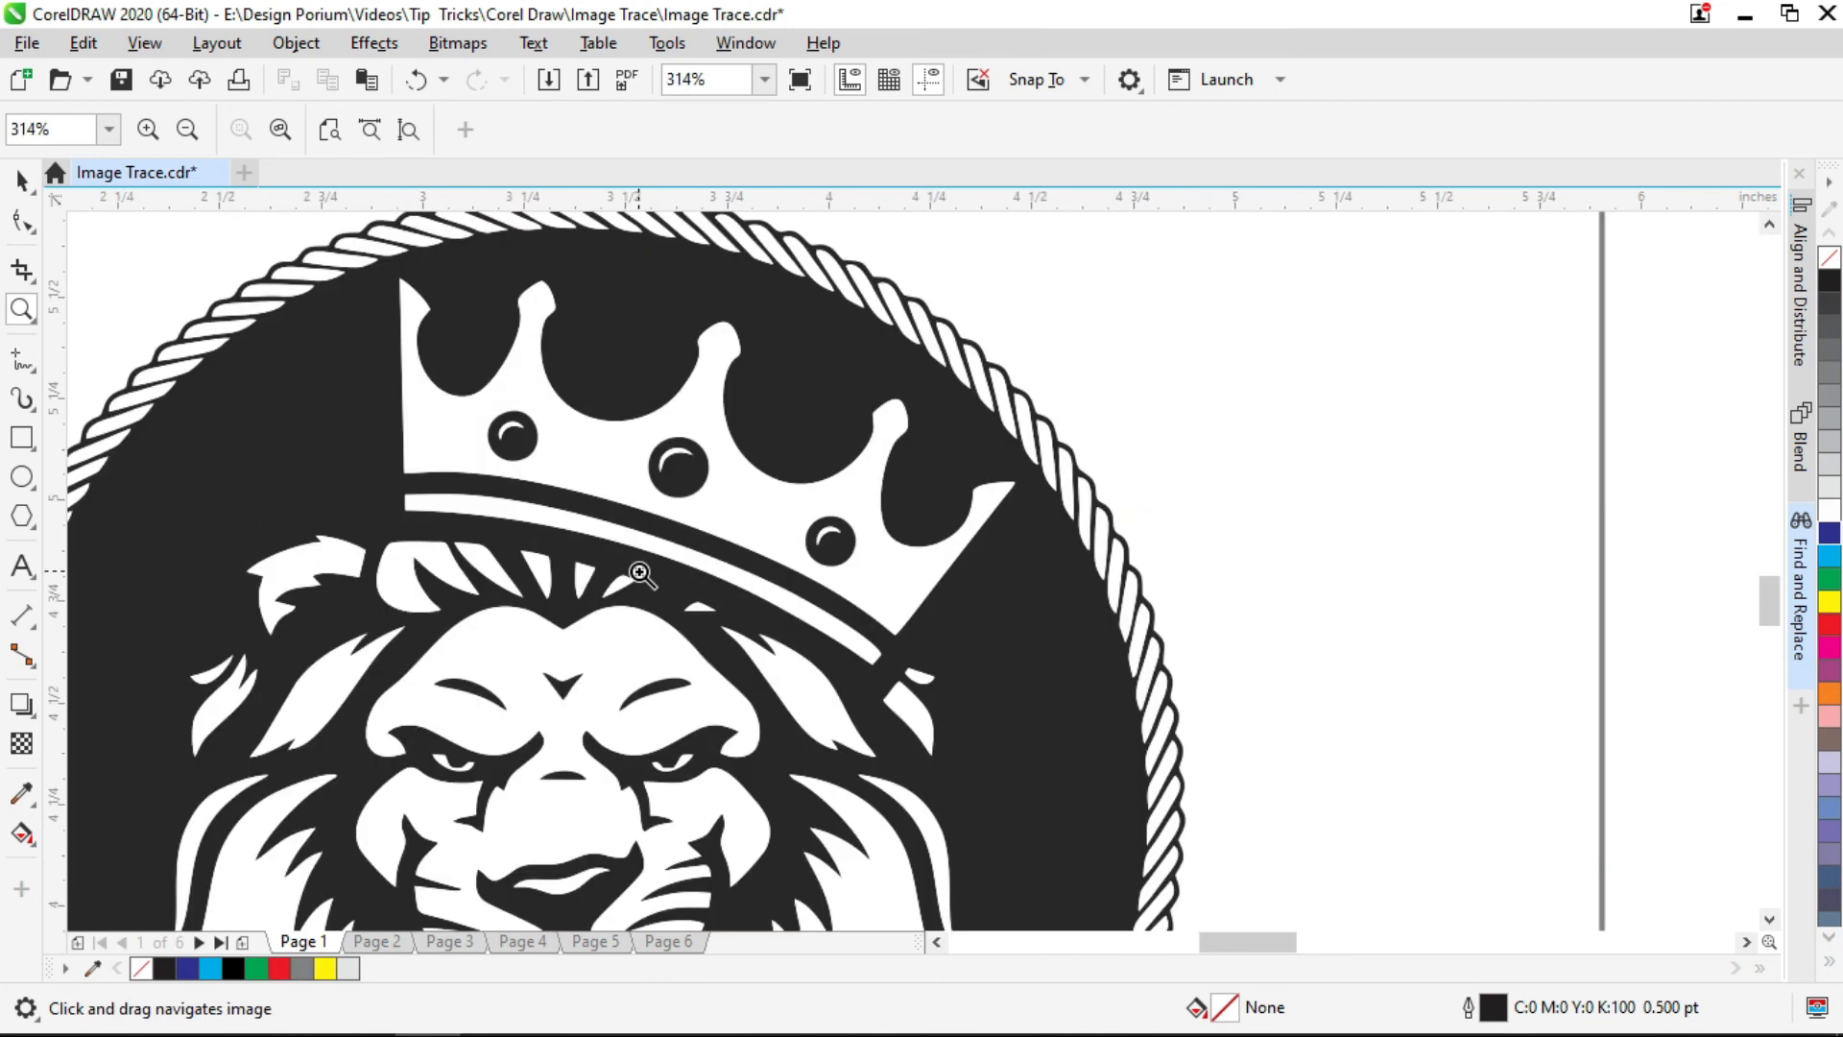
{"action": "scroll", "coordinate": [635, 541], "scroll_direction": "down", "scroll_amount": 1}
{"action": "scroll", "coordinate": [722, 513], "scroll_direction": "down", "scroll_amount": 1}
{"action": "left_click_drag", "start_coordinate": [784, 516], "coordinate": [624, 593]}
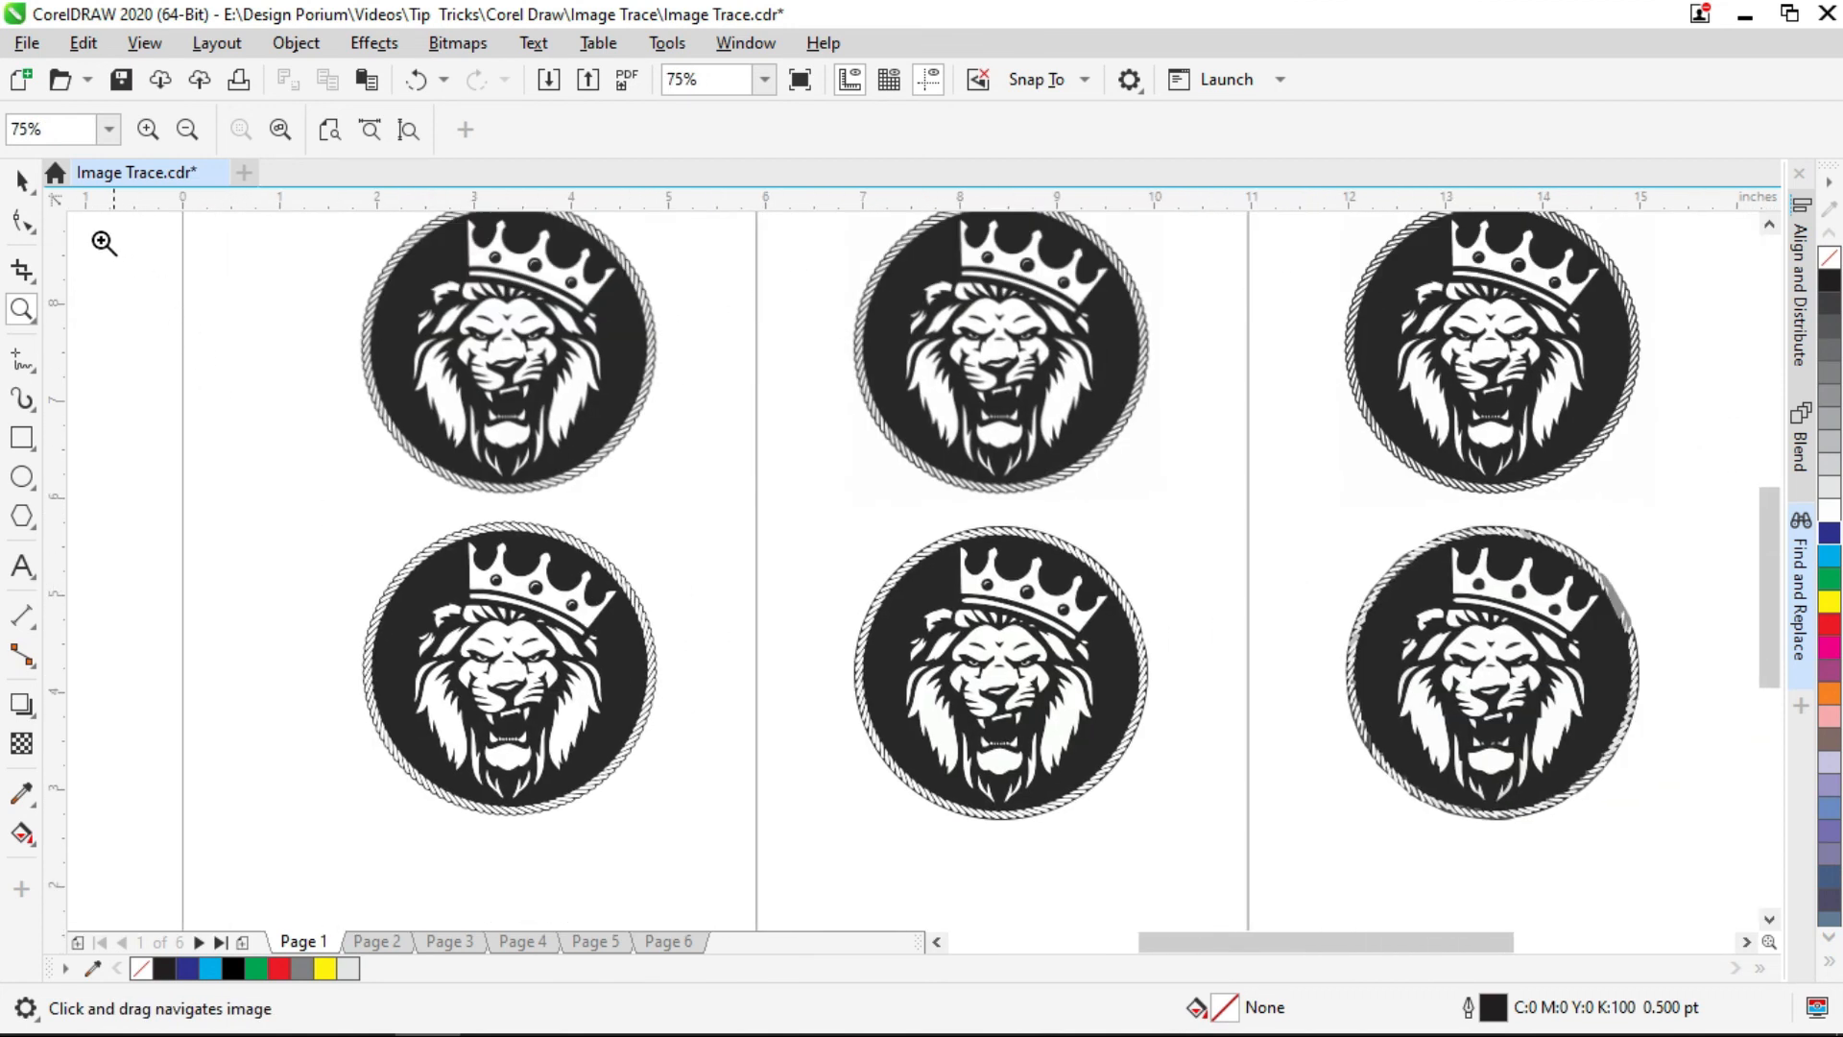
{"action": "left_click", "coordinate": [21, 179]}
{"action": "left_click_drag", "start_coordinate": [182, 389], "coordinate": [120, 485]}
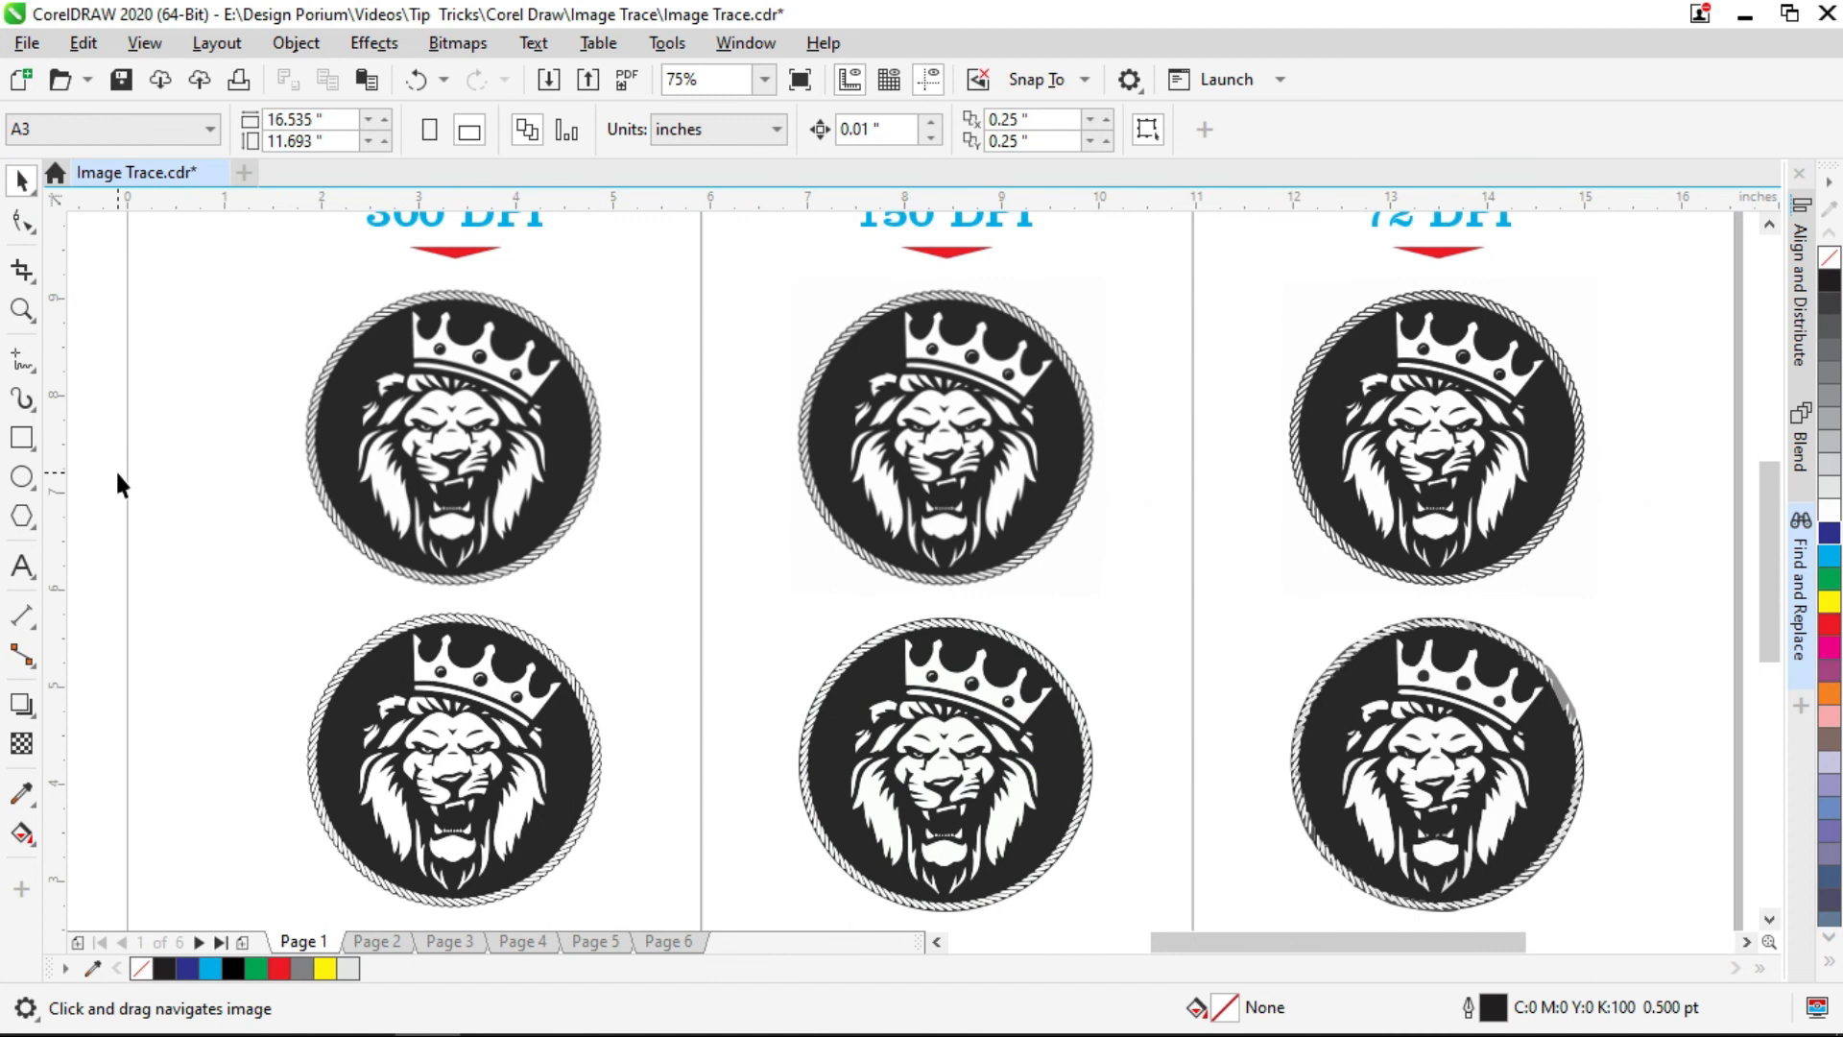
{"action": "key", "text": "F4"}
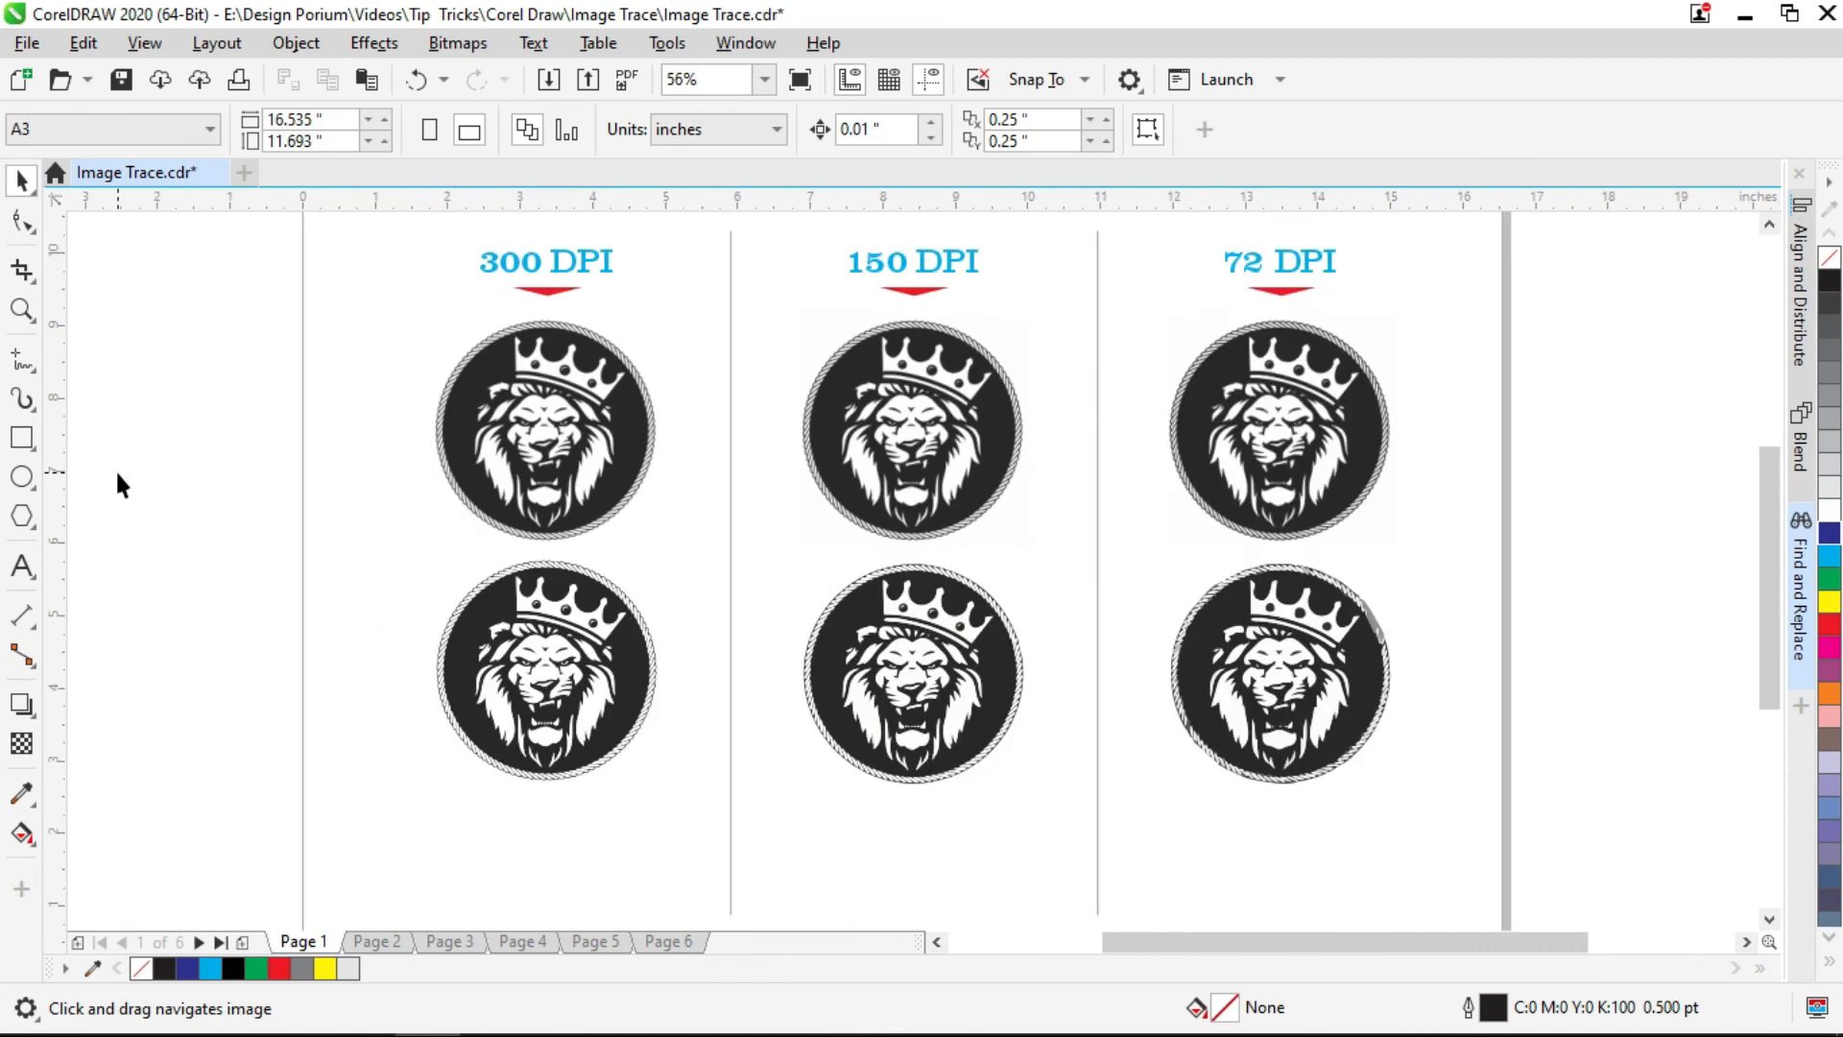